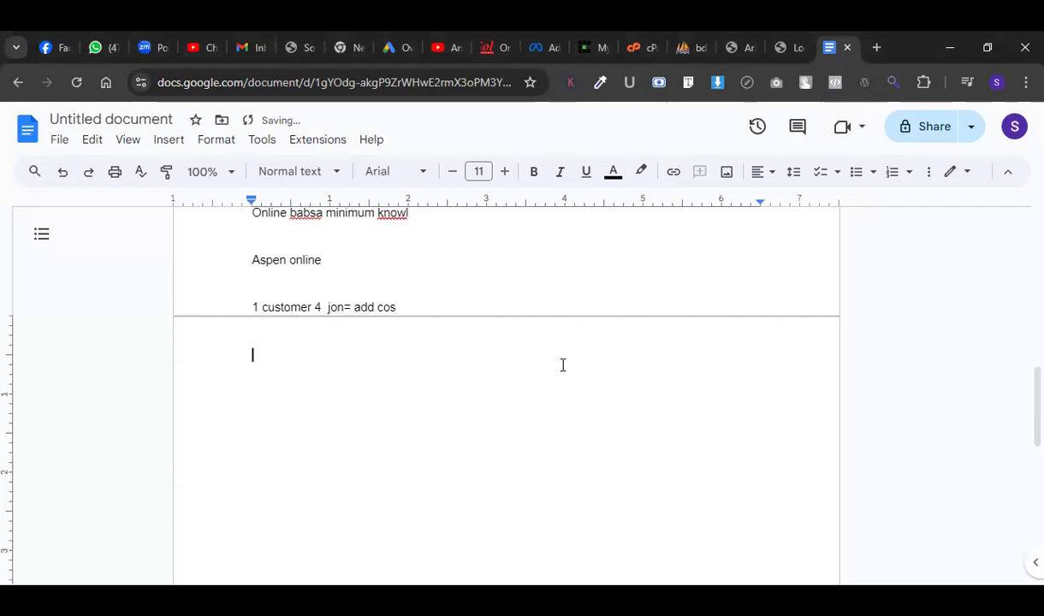
Step: Write 'IOS 14 update sedin server side tracking dorkar' as the page's first line, then start a new line
text(Serve)
key(BackSpace)
key(BackSpace)
key(BackSpace)
key(BackSpace)
key(BackSpace)
text(I)
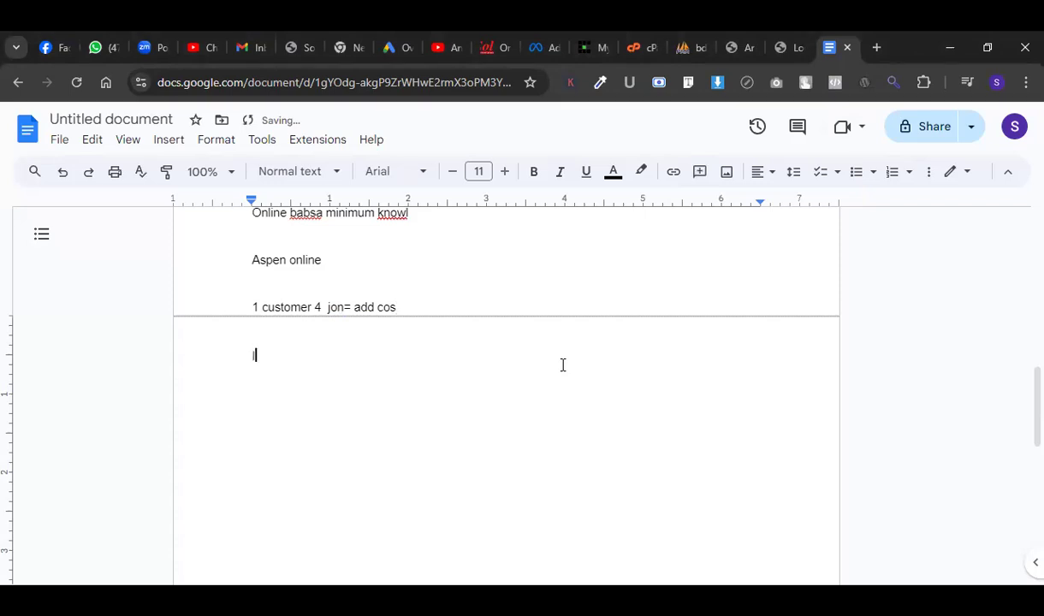
text(OS 14 update sed)
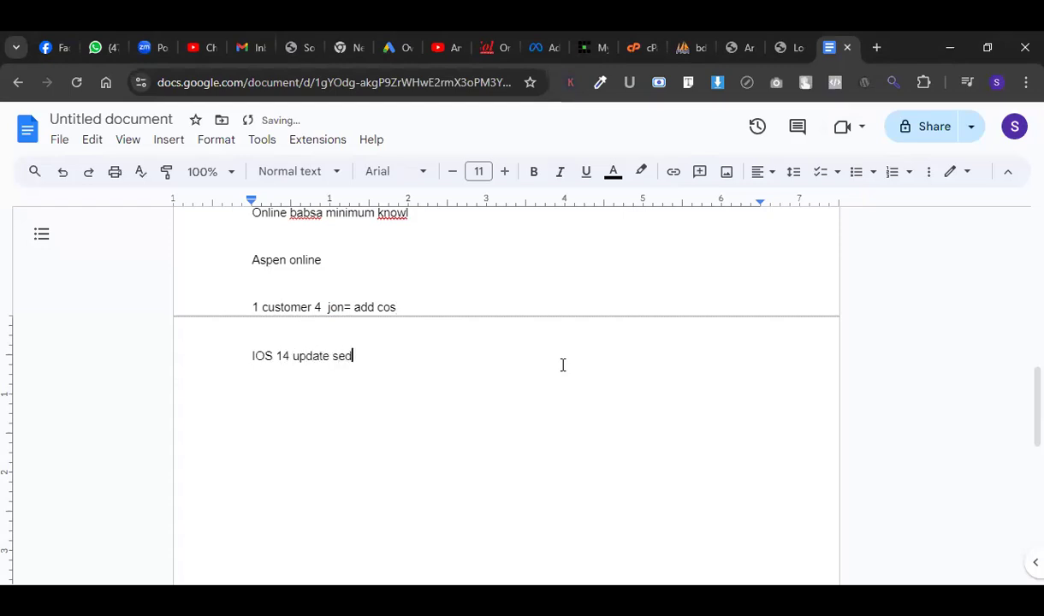
text(in server site)
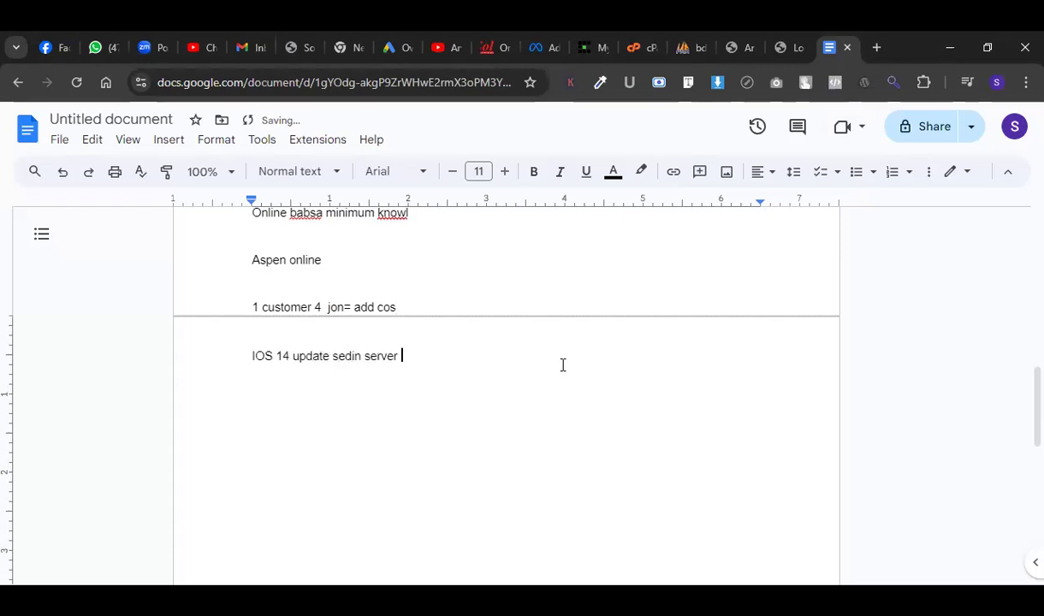
key(BackSpace)
key(BackSpace)
text(de)
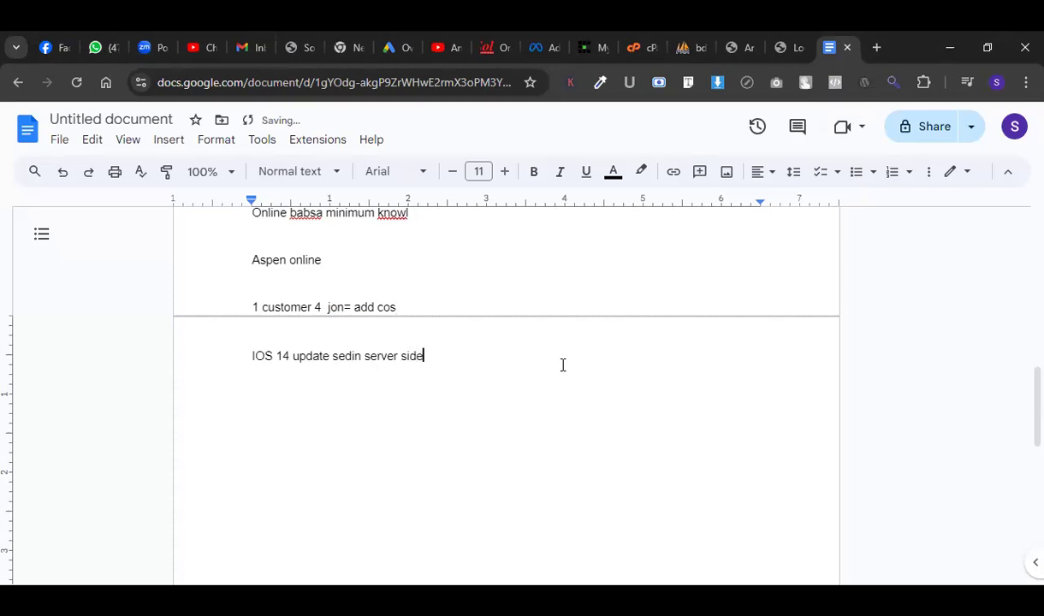
text( tracking dorkar)
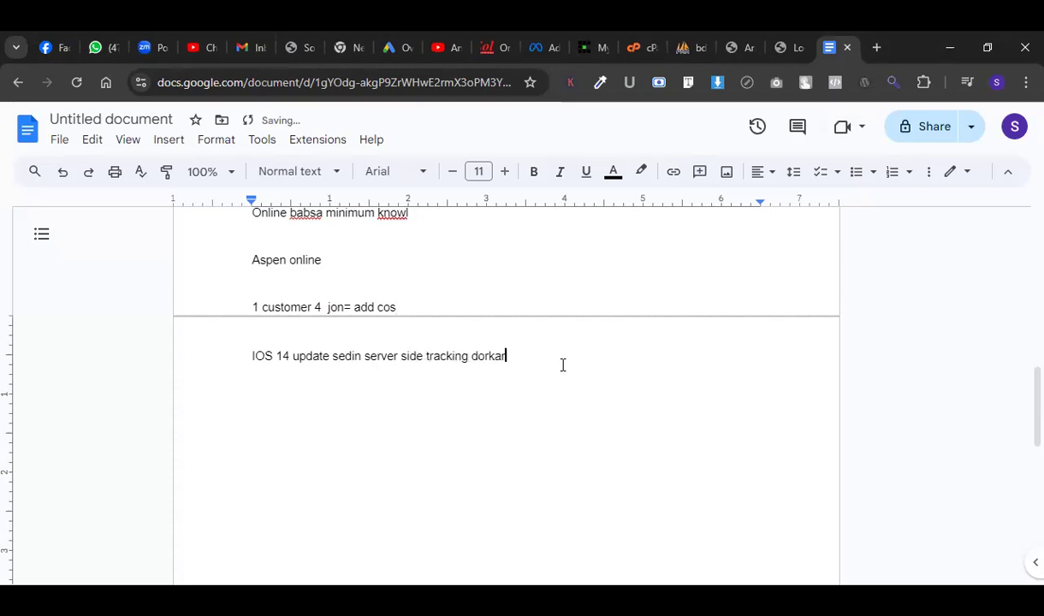
key(Return)
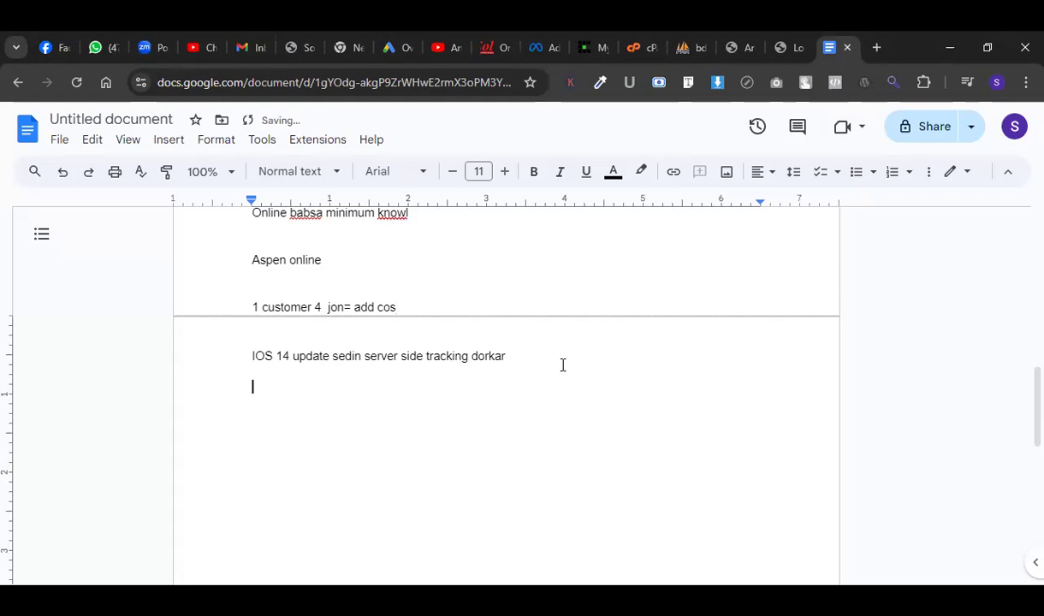
Step: Open a new Chrome tab, try and clear a few searches, then return to the Untitled document
click(887, 45)
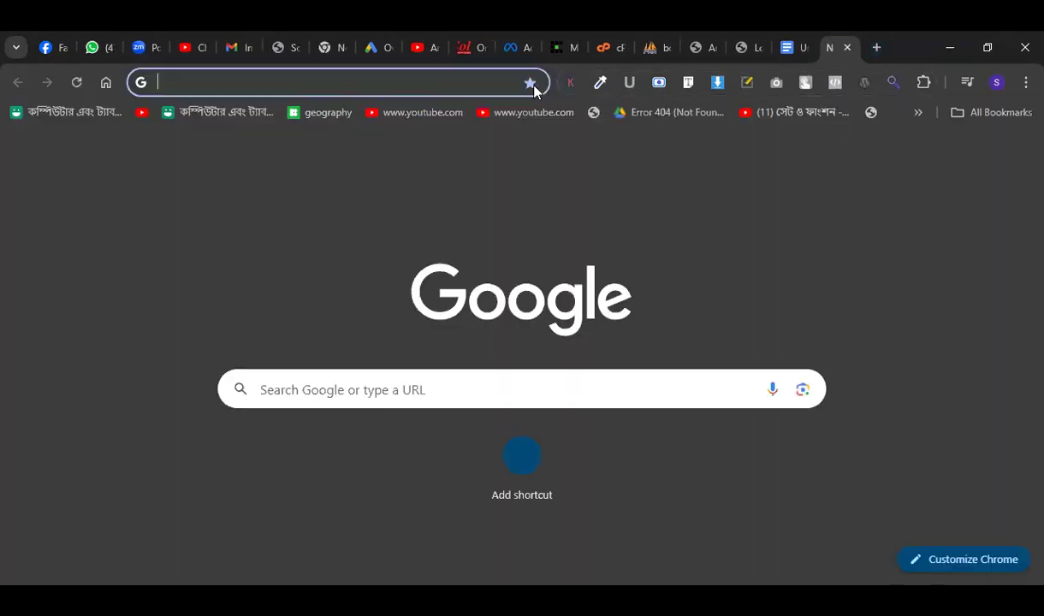
text(os)
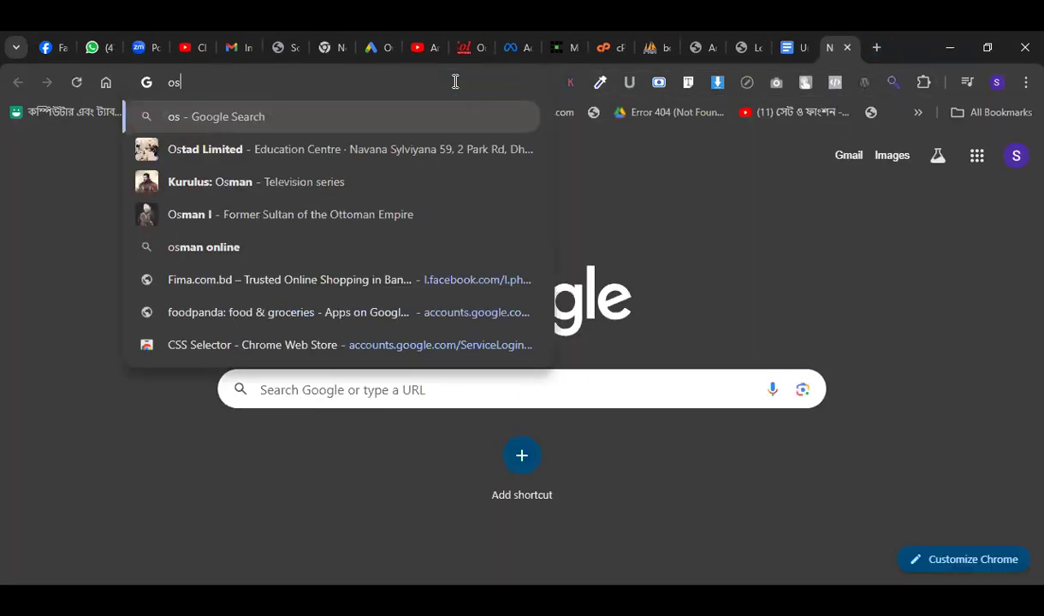
key(BackSpace)
key(BackSpace)
text(i)
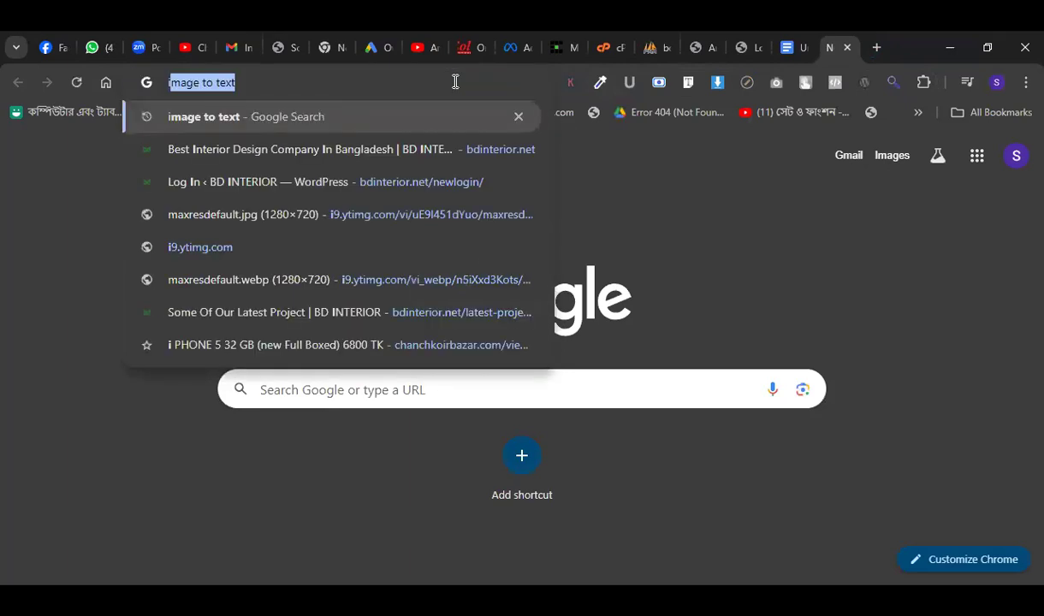
text(os)
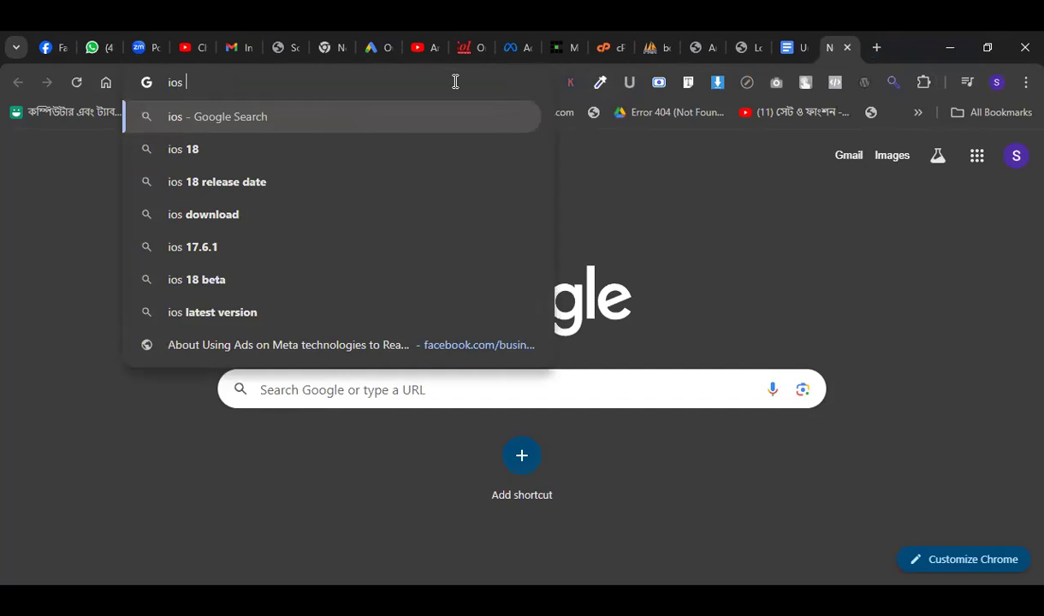
text( ek)
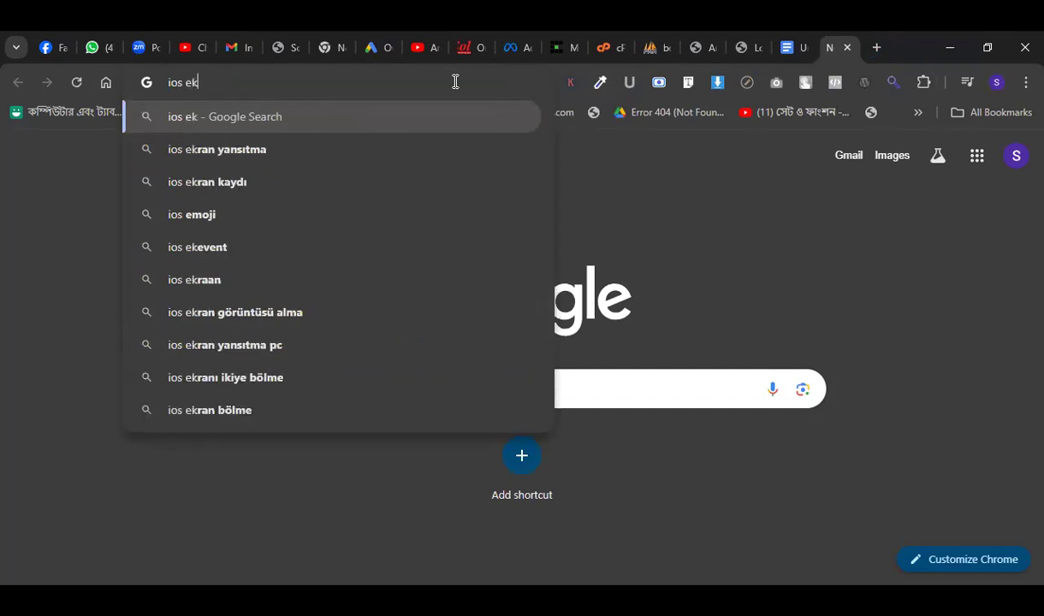
key(BackSpace)
key(BackSpace)
key(BackSpace)
key(BackSpace)
key(BackSpace)
key(BackSpace)
text(doy)
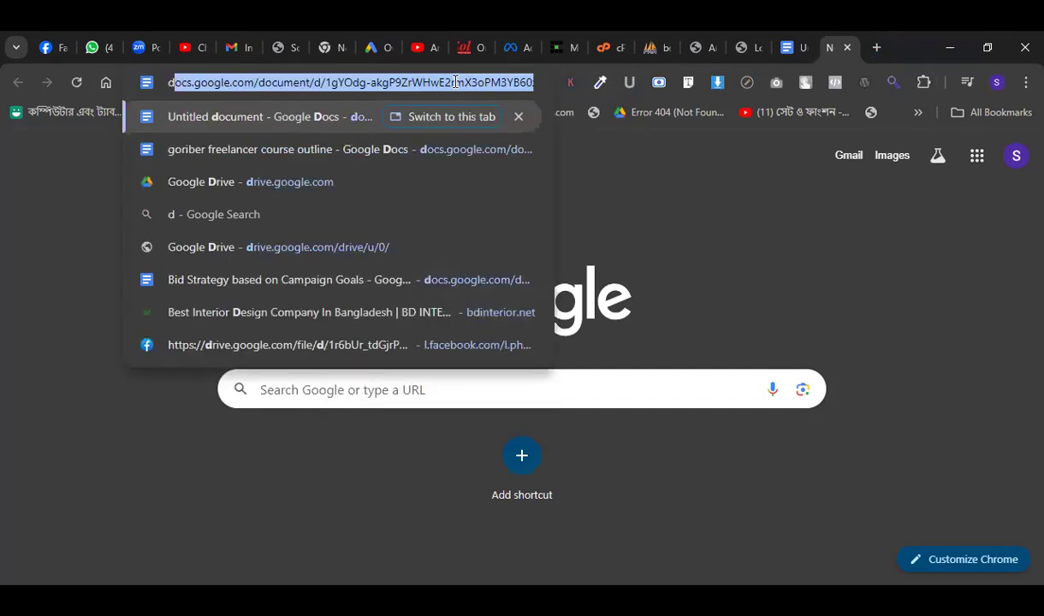
key(BackSpace)
key(BackSpace)
key(BackSpace)
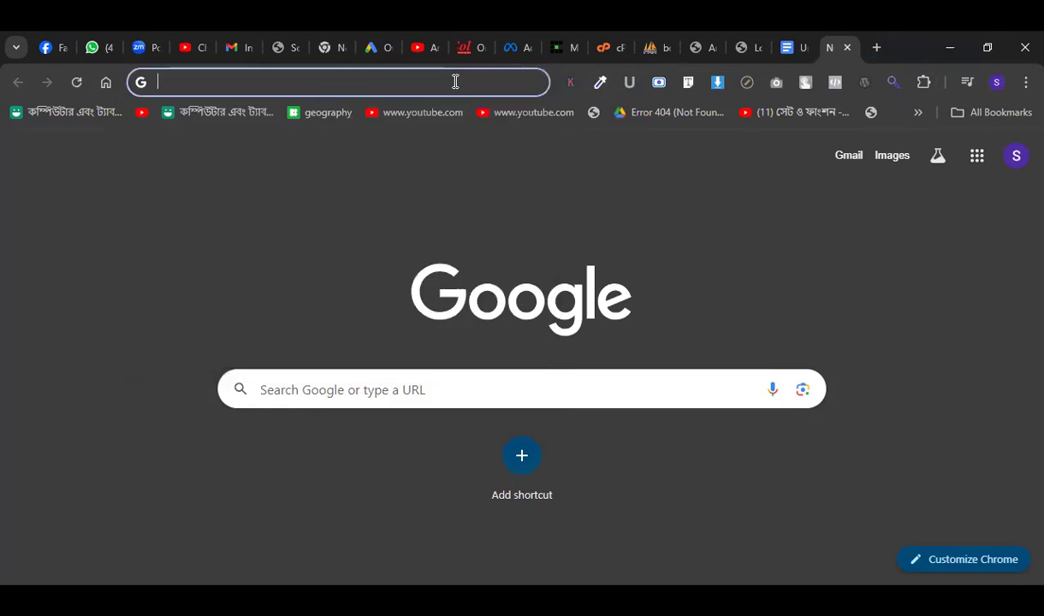
click(792, 45)
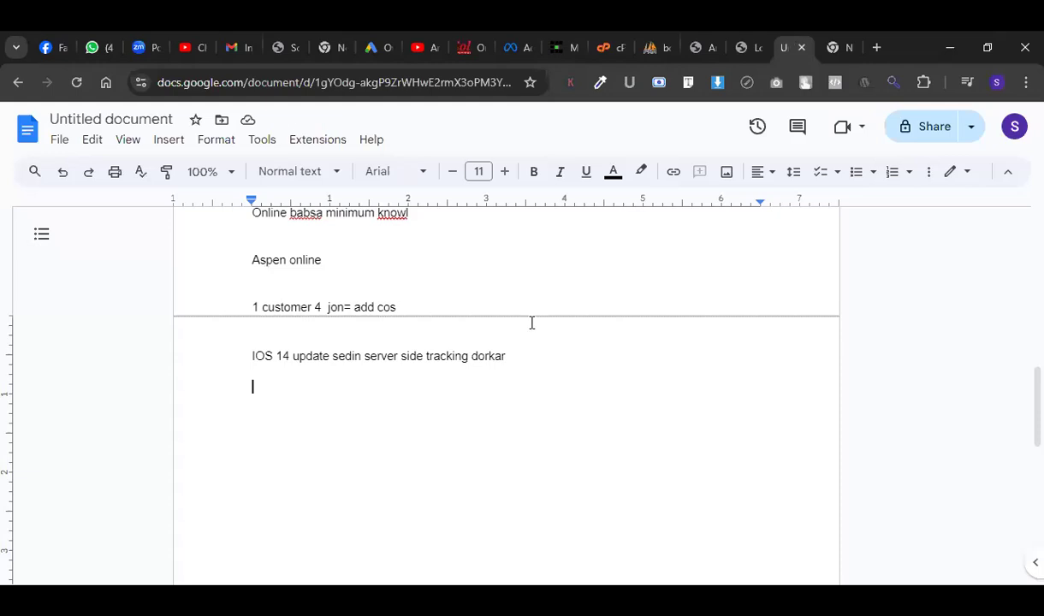
Step: Add three notes: 'Ios theke browser tracking off kokhn search koren', 'Sob data browser side', 'jokhn eta off facebook'
text(Ios t)
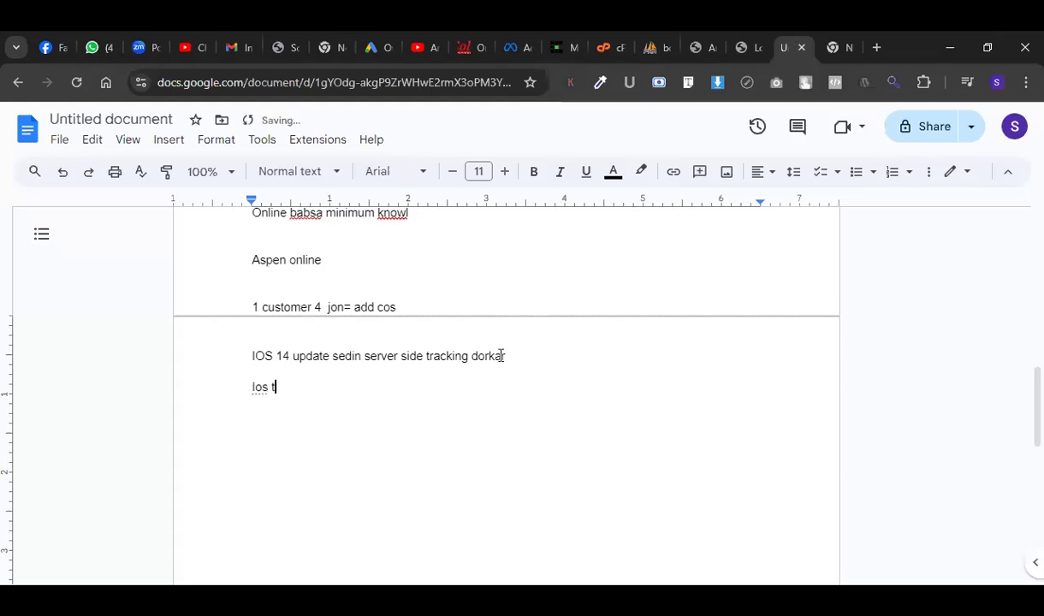
text(heke browser trac)
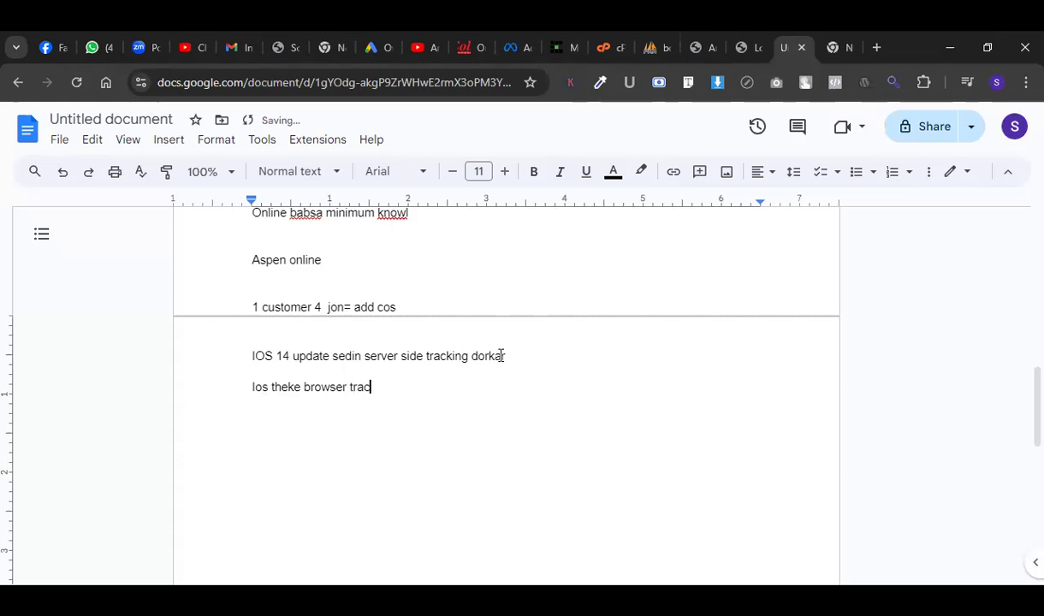
text(king off kokhn search koren)
key(Return)
text(Sob data browser side)
key(Return)
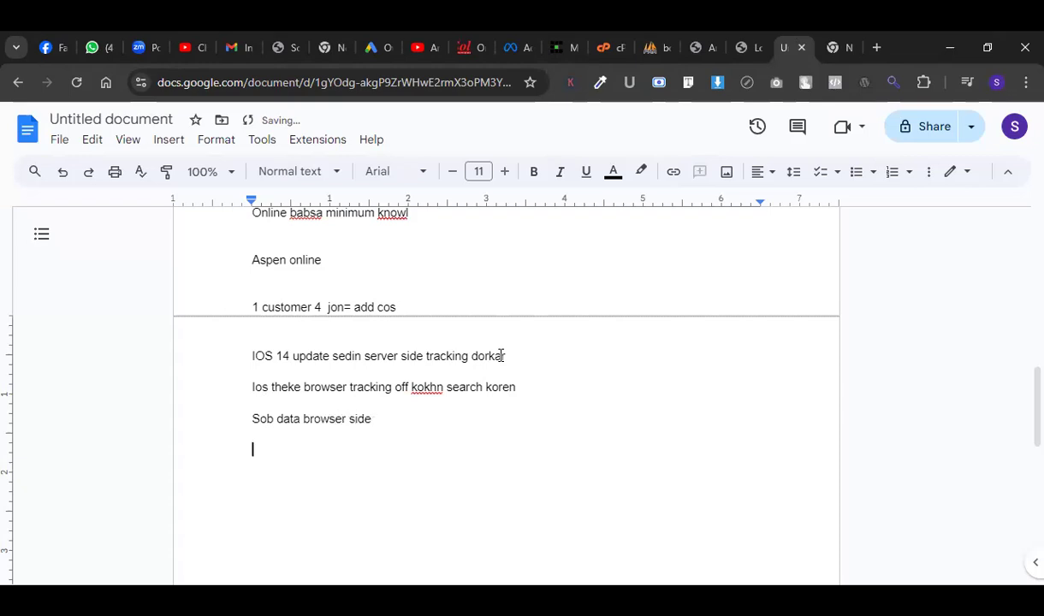
text(jokhn eta )
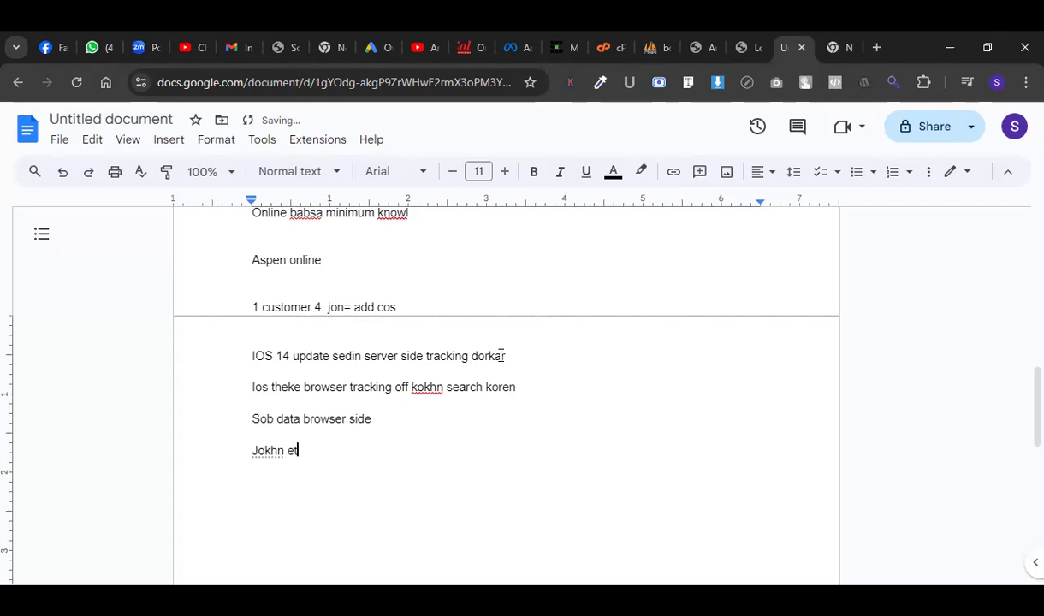
text(off facebook)
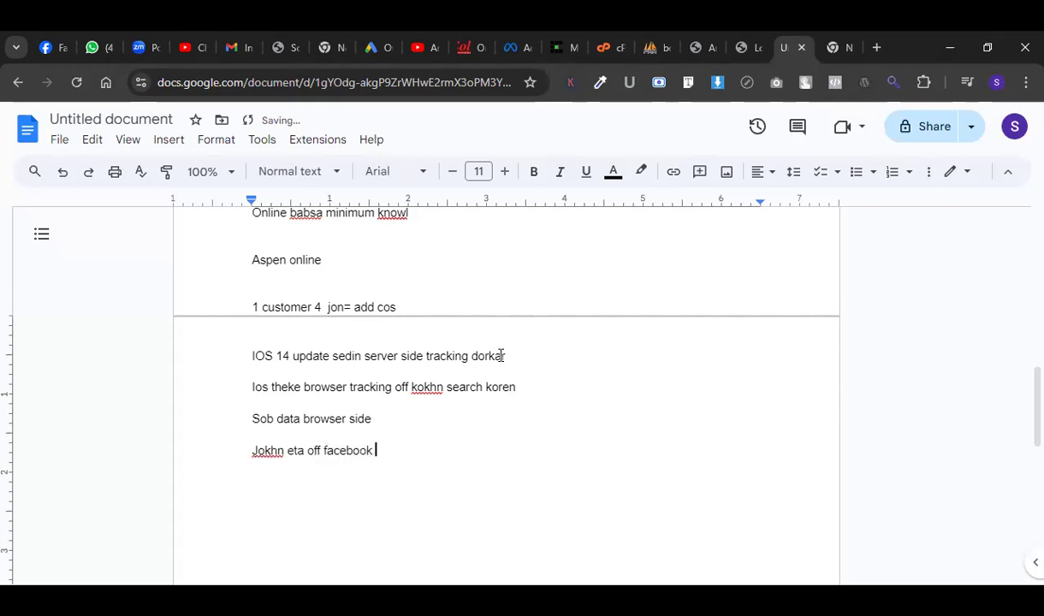
click(877, 47)
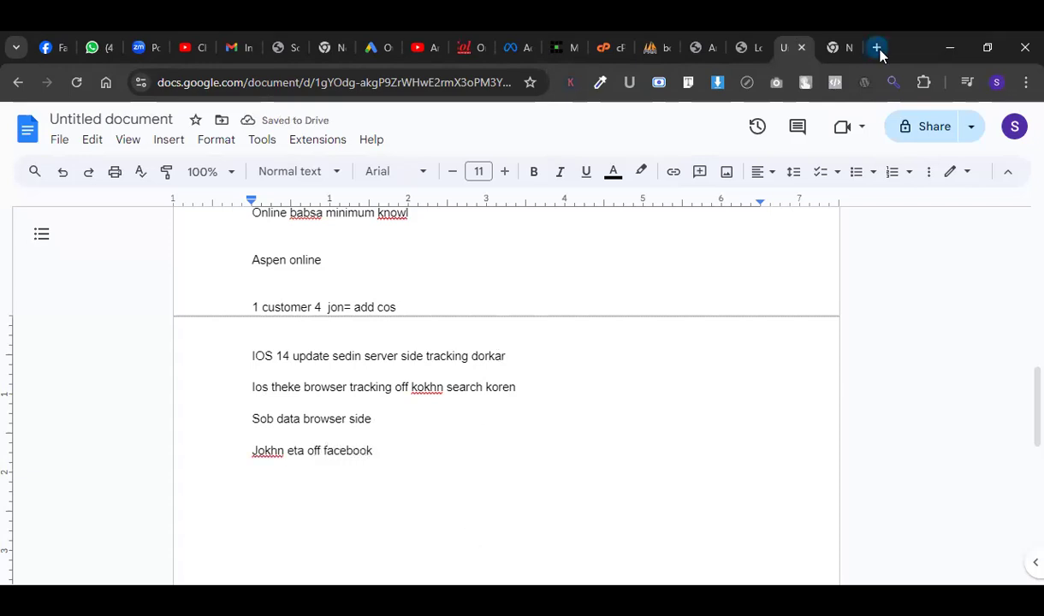
Step: Load bhuiyanexpress.com and open the grey Men's Stylish Premium Joggers Pant product page, then return to the notes
click(453, 82)
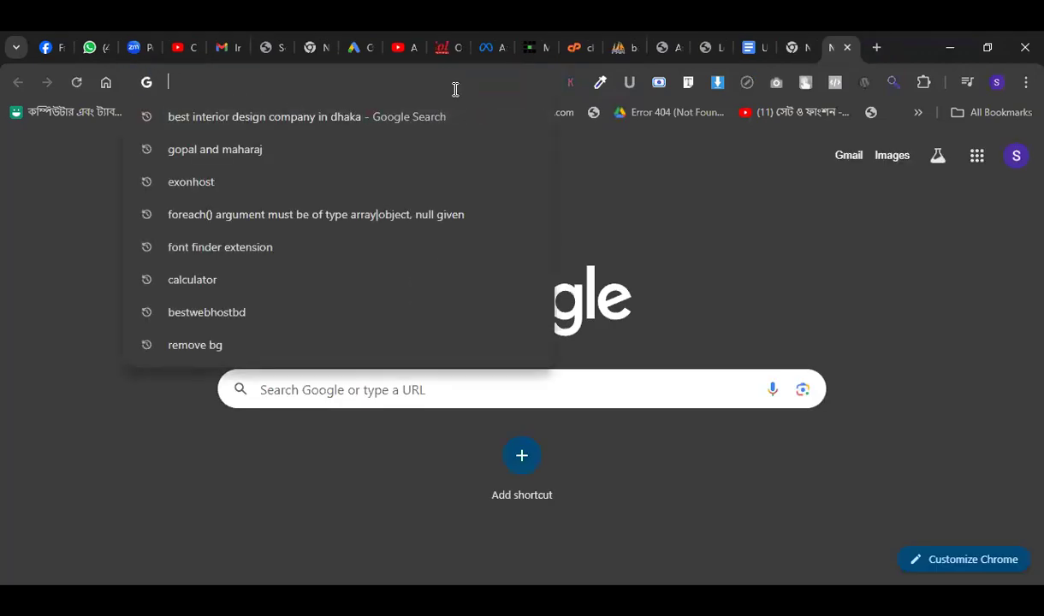
text(bhu)
key(Return)
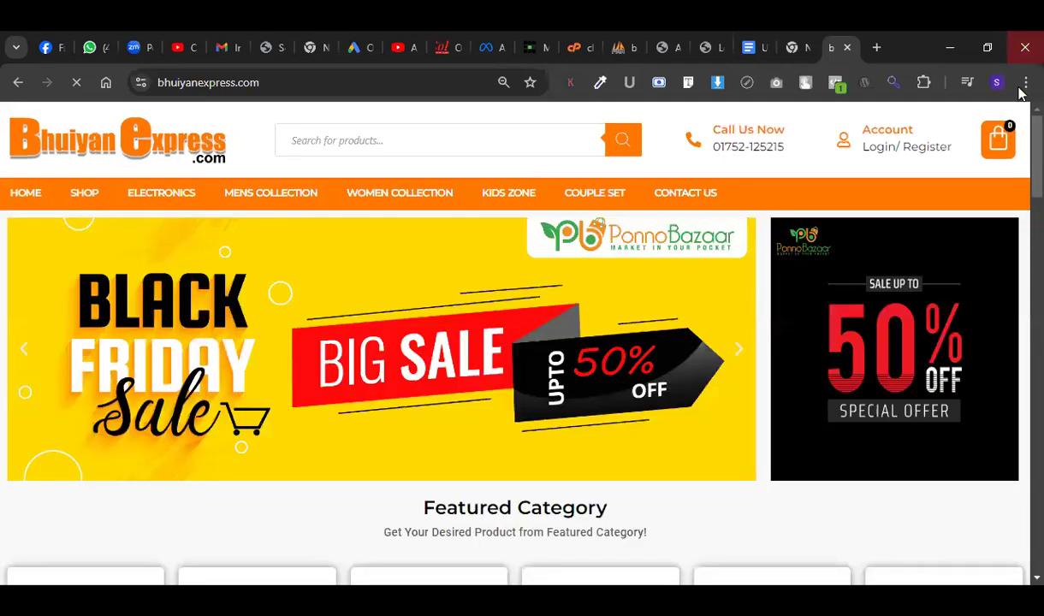
scroll(1021, 157, down, 1)
scroll(1018, 219, down, 10)
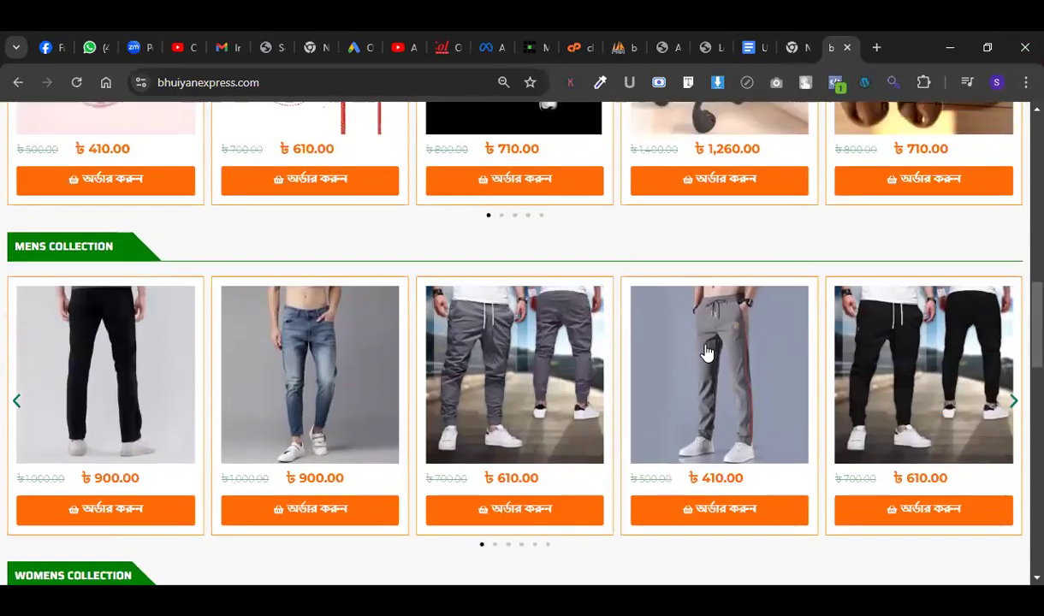
click(531, 344)
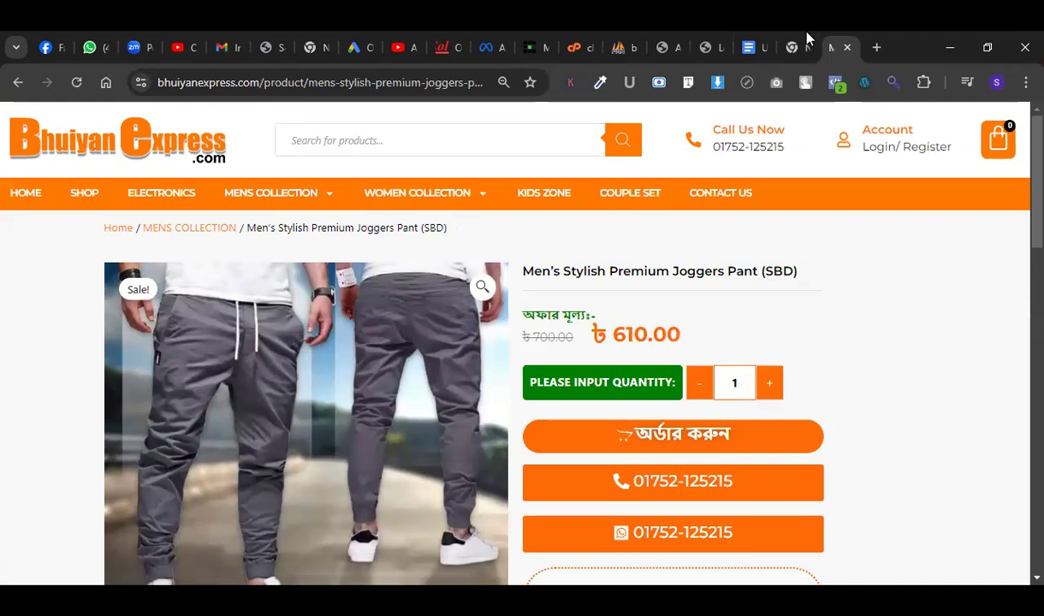
click(746, 43)
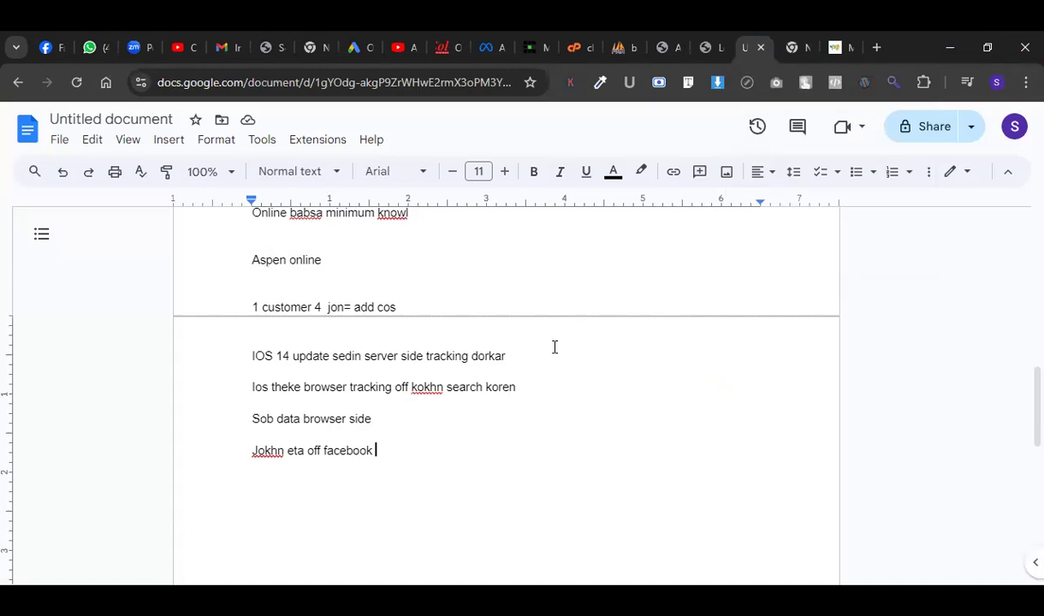
Step: Finish the line with 'ar track' and start a 'thik server =' line, briefly checking the product page
text(ar track)
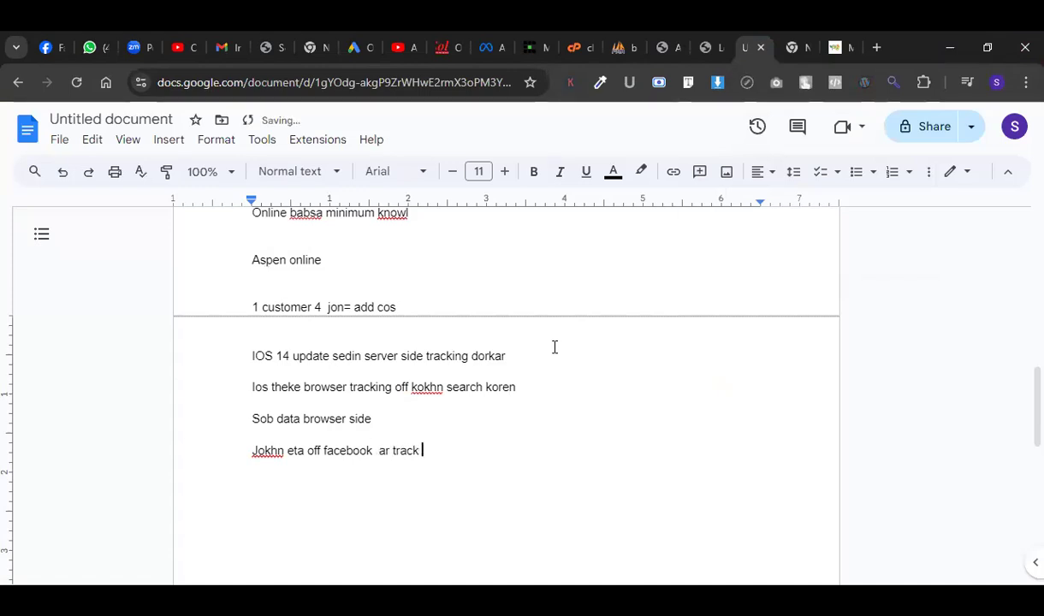
key(Return)
text(t)
text(hik sei)
key(BackSpace)
text(rver =)
click(837, 39)
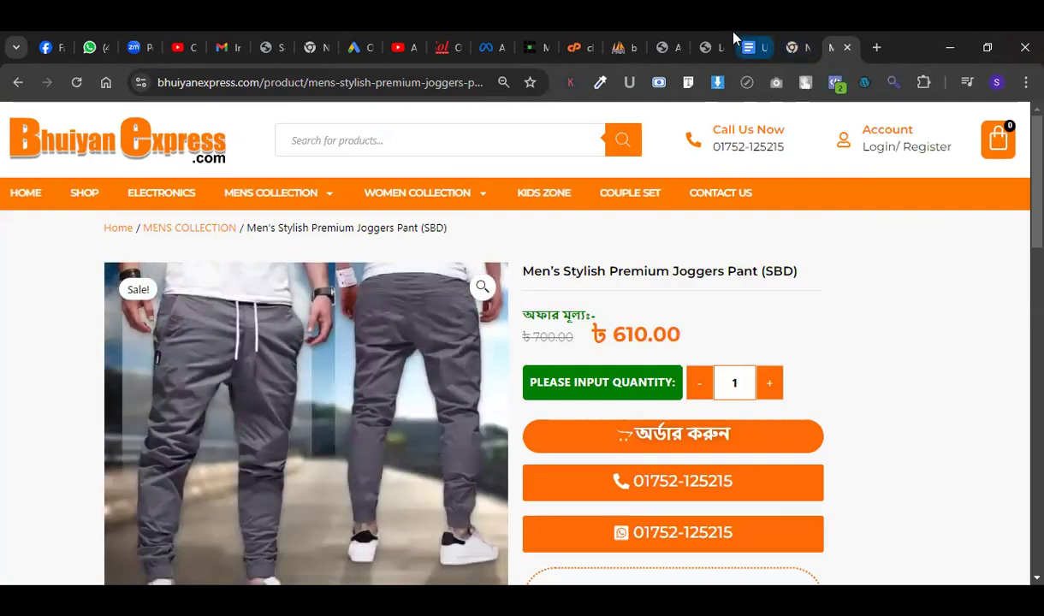
click(744, 45)
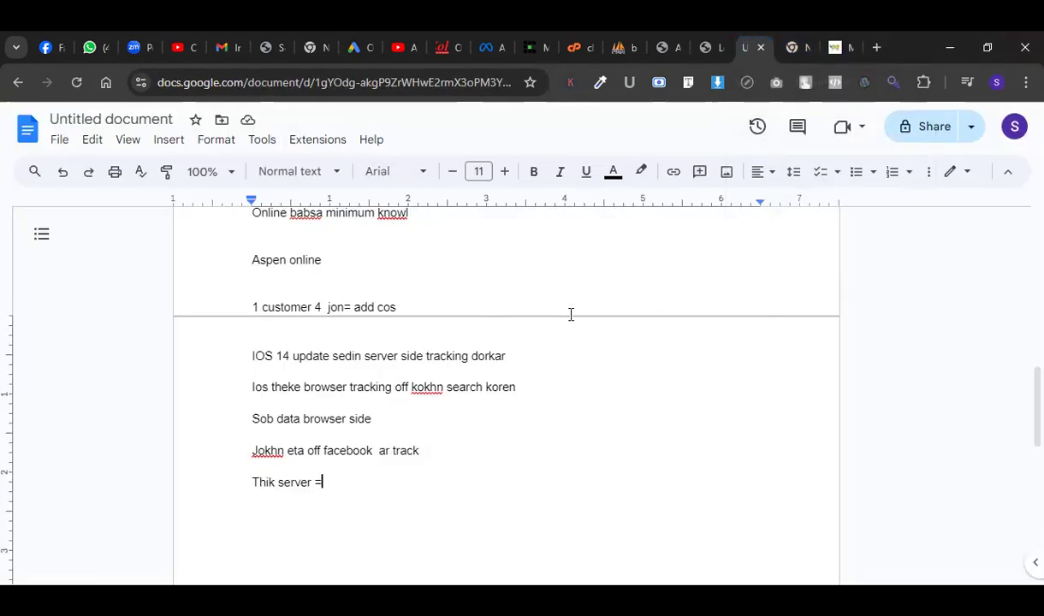
Step: Replace that line with 'Third party maddhome back othoba track start' and begin a numbered list with '1.'
key(BackSpace)
key(BackSpace)
key(BackSpace)
key(BackSpace)
key(BackSpace)
key(BackSpace)
key(BackSpace)
key(BackSpace)
key(BackSpace)
key(BackSpace)
key(BackSpace)
key(BackSpace)
key(BackSpace)
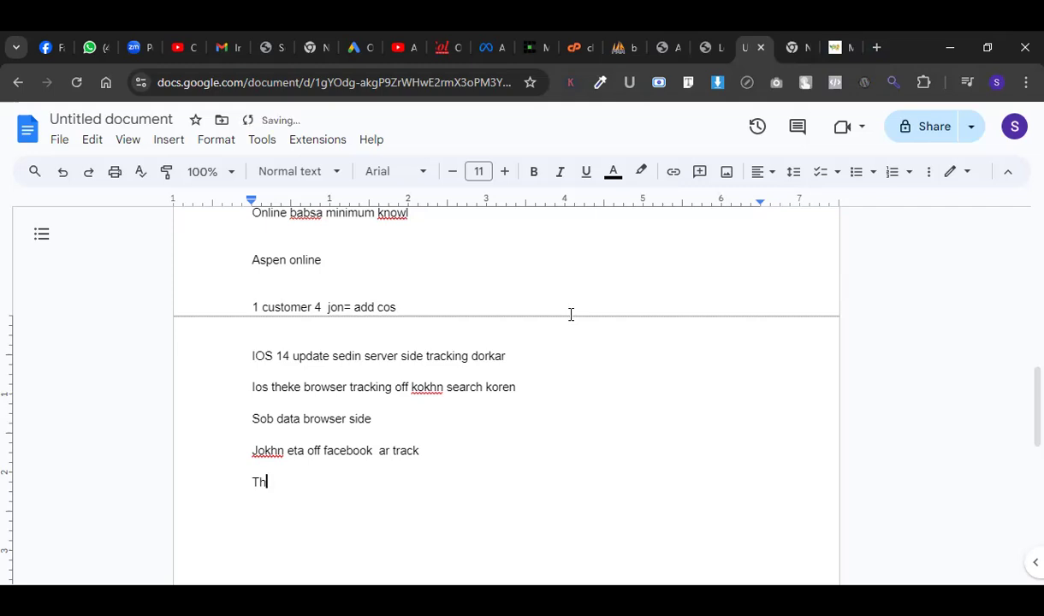
text(Third p)
text(arty)
text( ekta)
key(BackSpace)
key(BackSpace)
key(BackSpace)
key(BackSpace)
text(maddh)
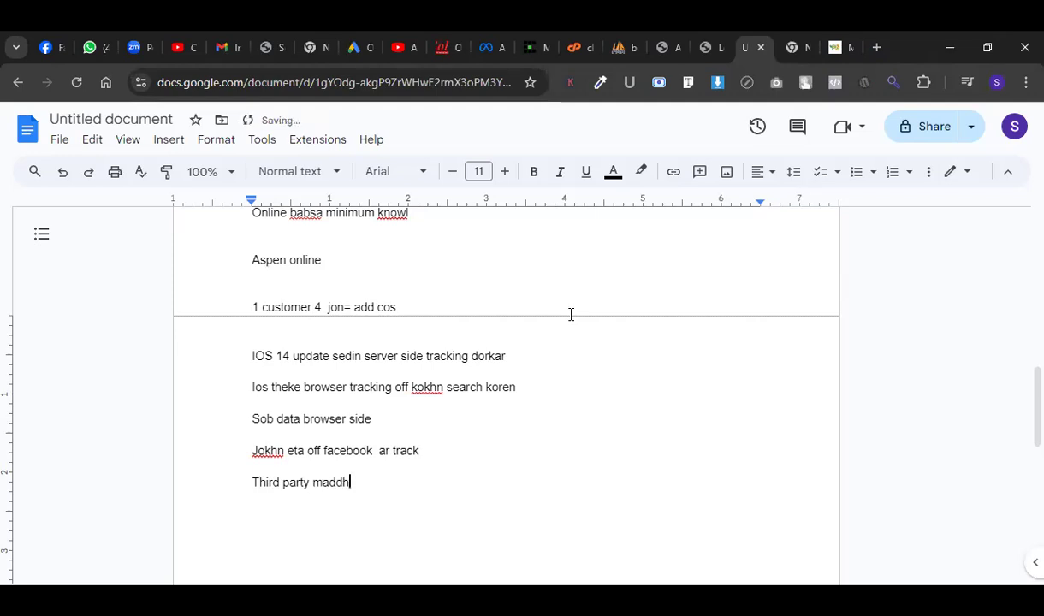
text(ome back)
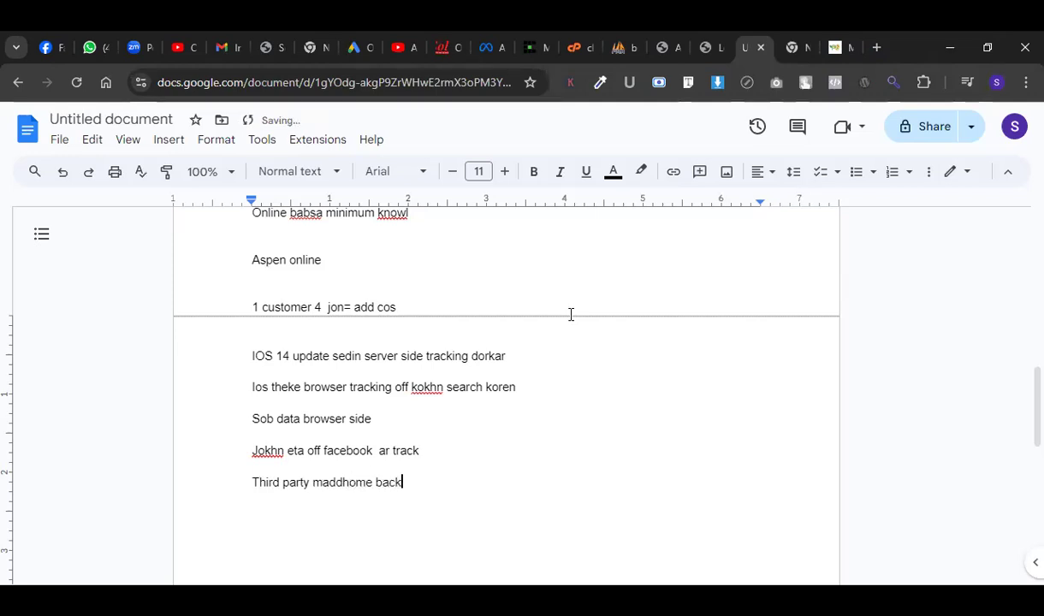
text( othoba track )
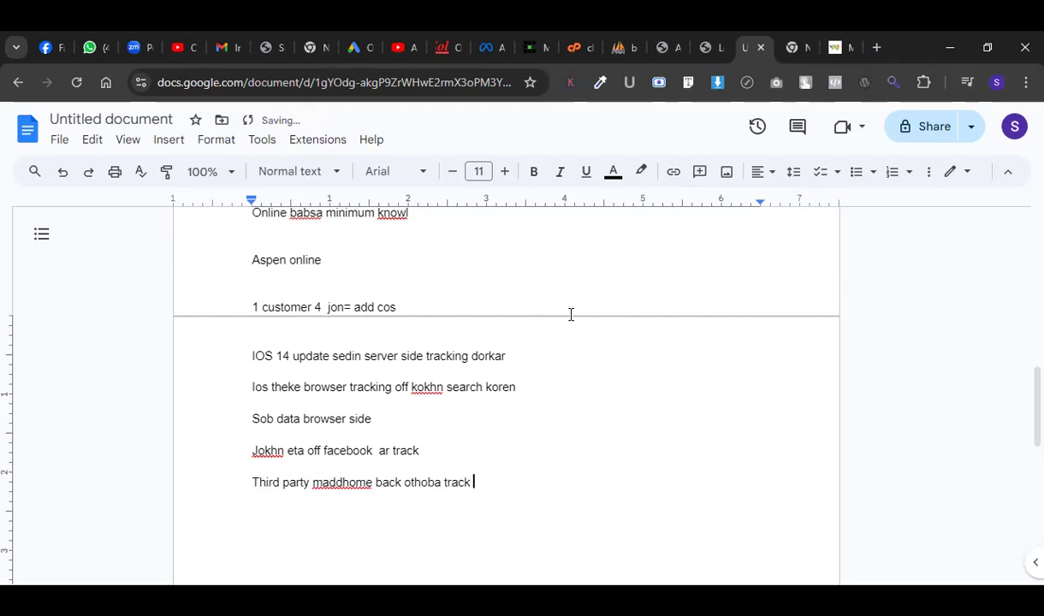
text(start)
key(Return)
text(1.)
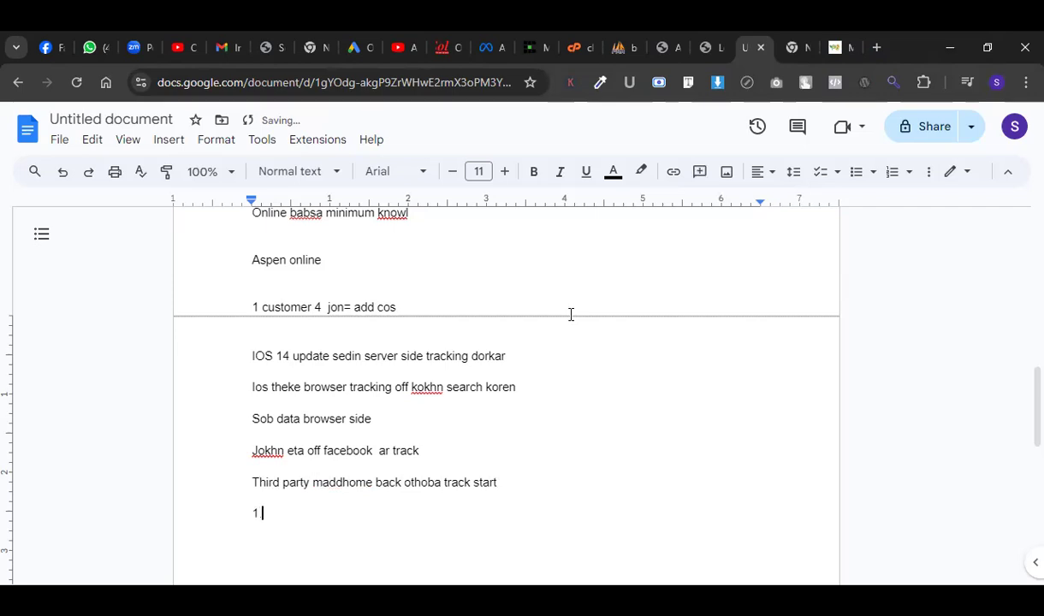
Step: Add list items 'Customer data accuracy -= increase' and 'details provide'
scroll(565, 318, down, 2)
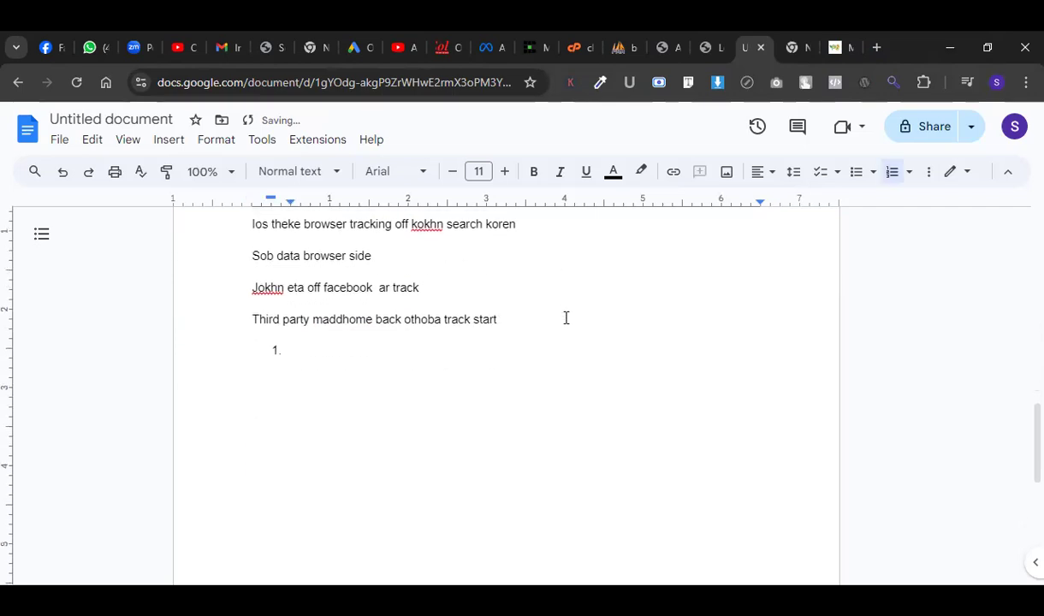
text(Customer data accuracy)
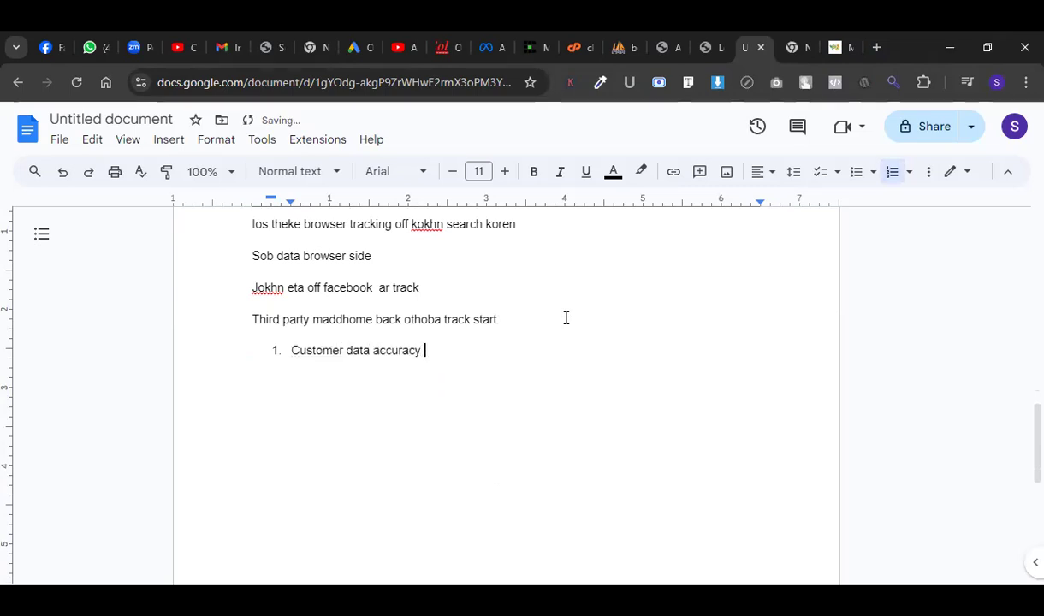
text( -= increase)
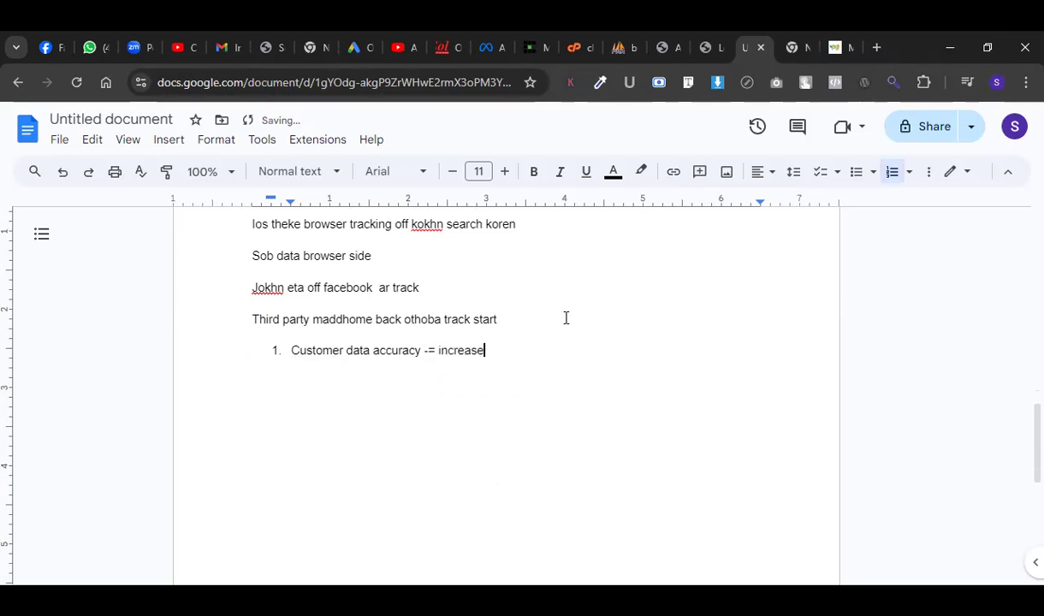
key(Return)
key(Return)
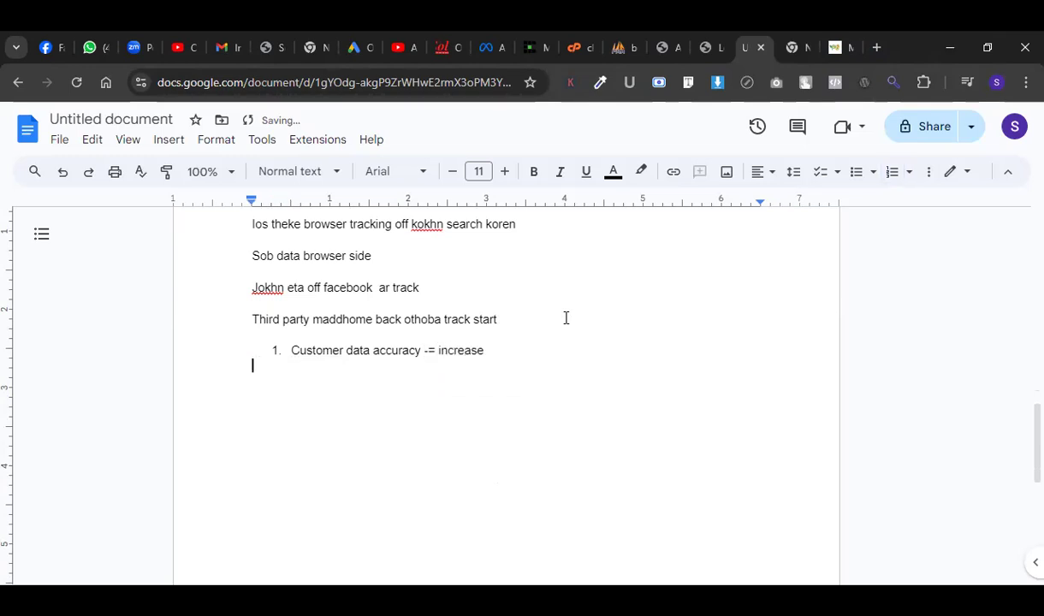
key(BackSpace)
key(Return)
text(phone)
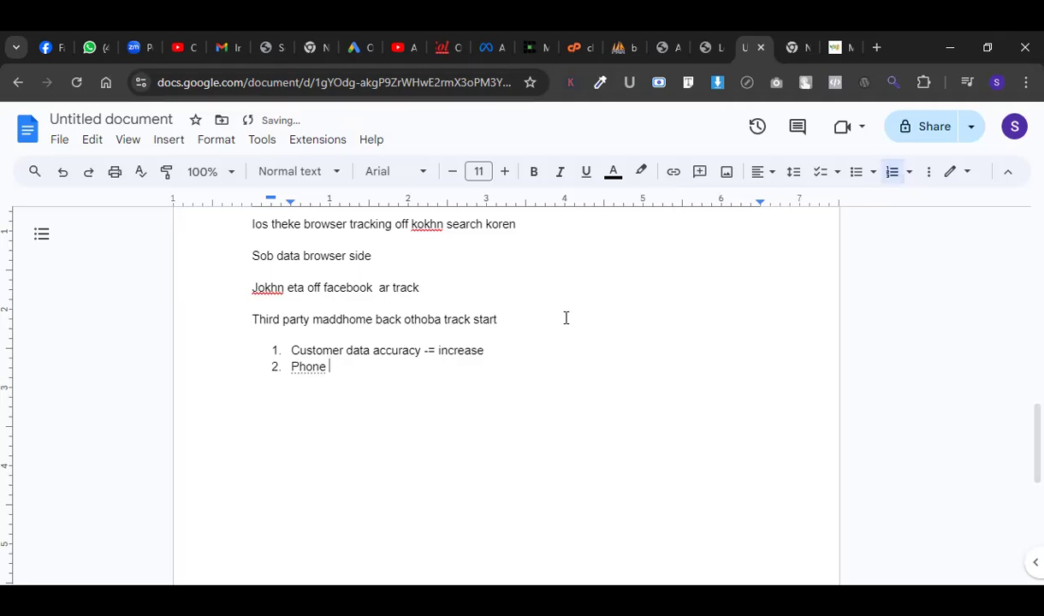
key(BackSpace)
key(BackSpace)
key(BackSpace)
key(BackSpace)
key(BackSpace)
key(BackSpace)
key(BackSpace)
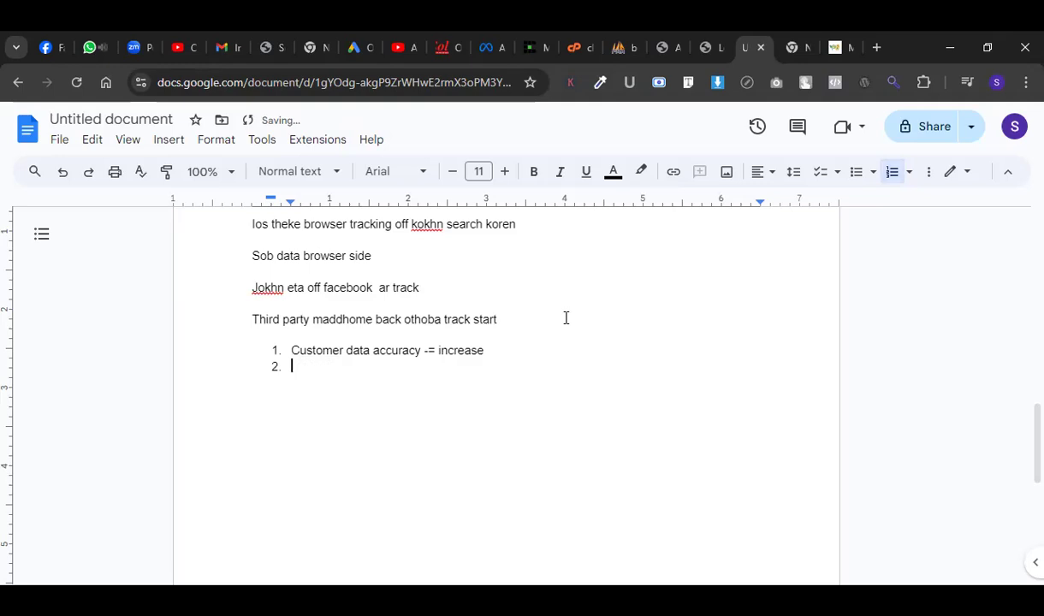
text(details )
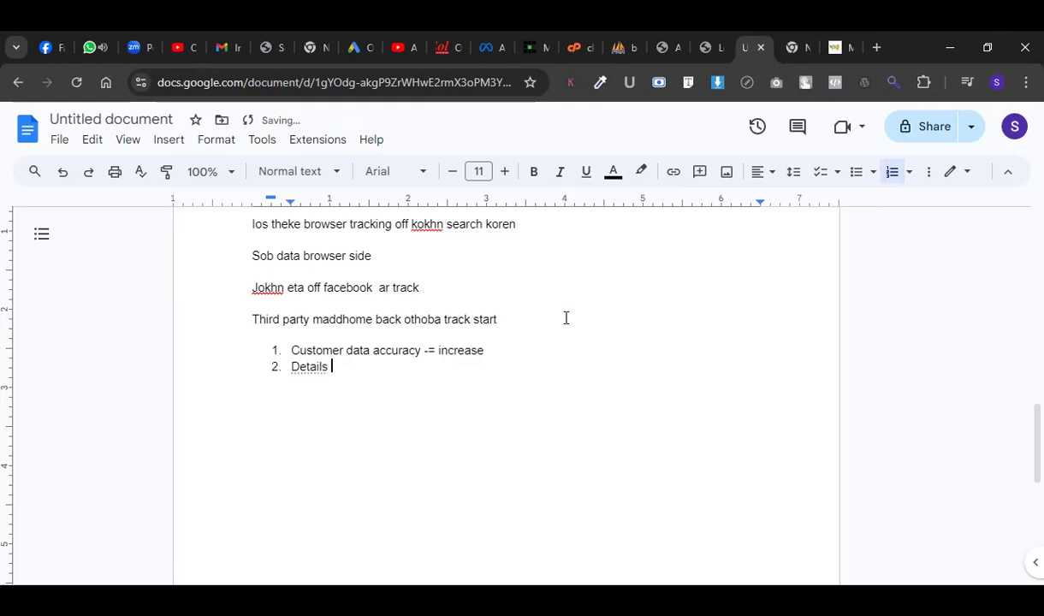
text(provide)
Step: Exit the list and add the lines 'retartget oi somosto add nite chan' and 'Target ='
key(Return)
key(Return)
text(retart)
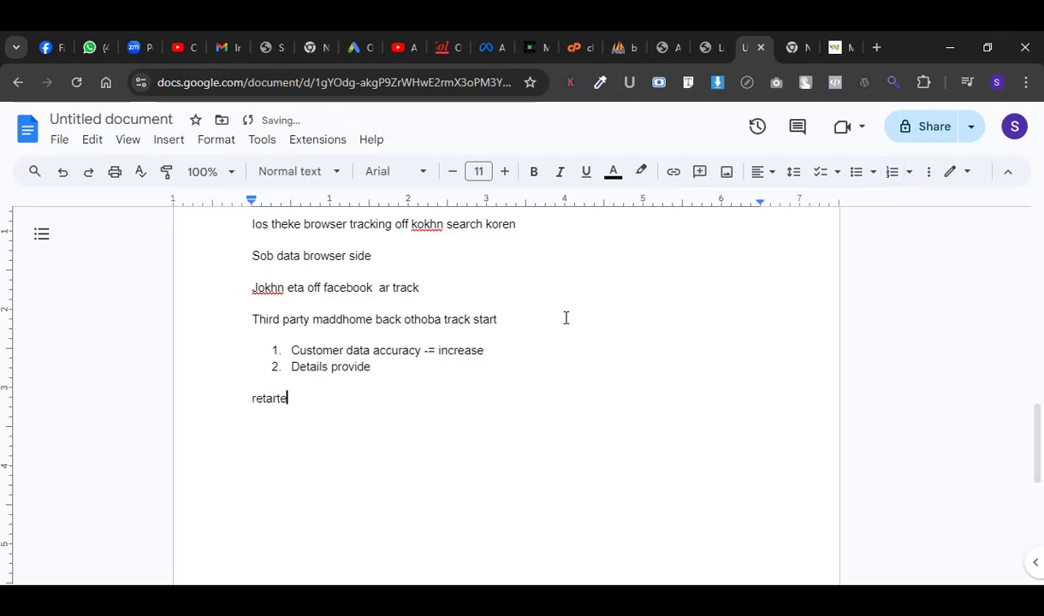
text(get oi somosto add nit)
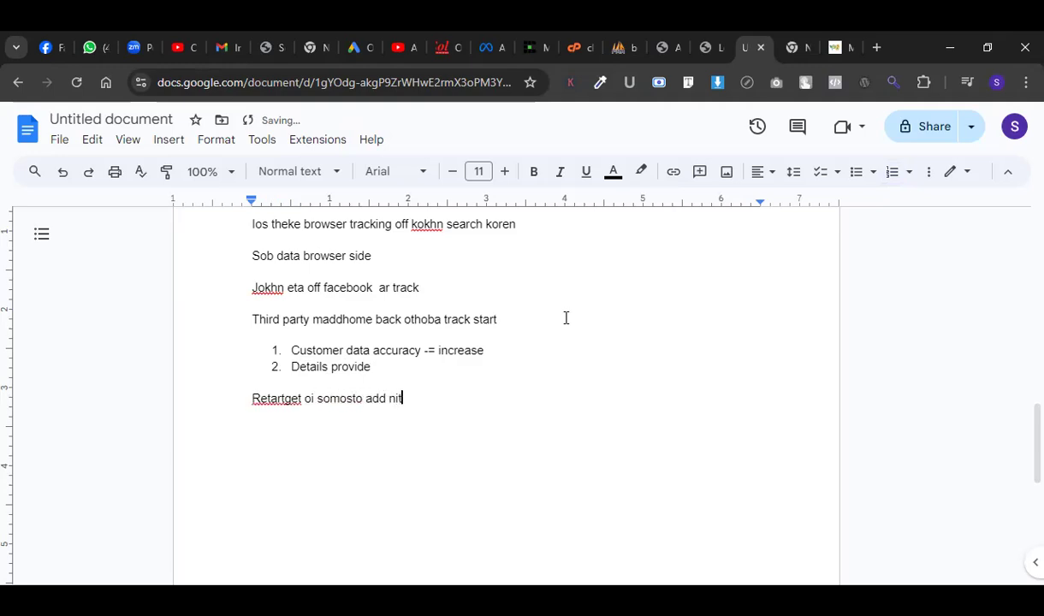
text(e chan)
key(Return)
text(target)
key(Return)
key(BackSpace)
text(=)
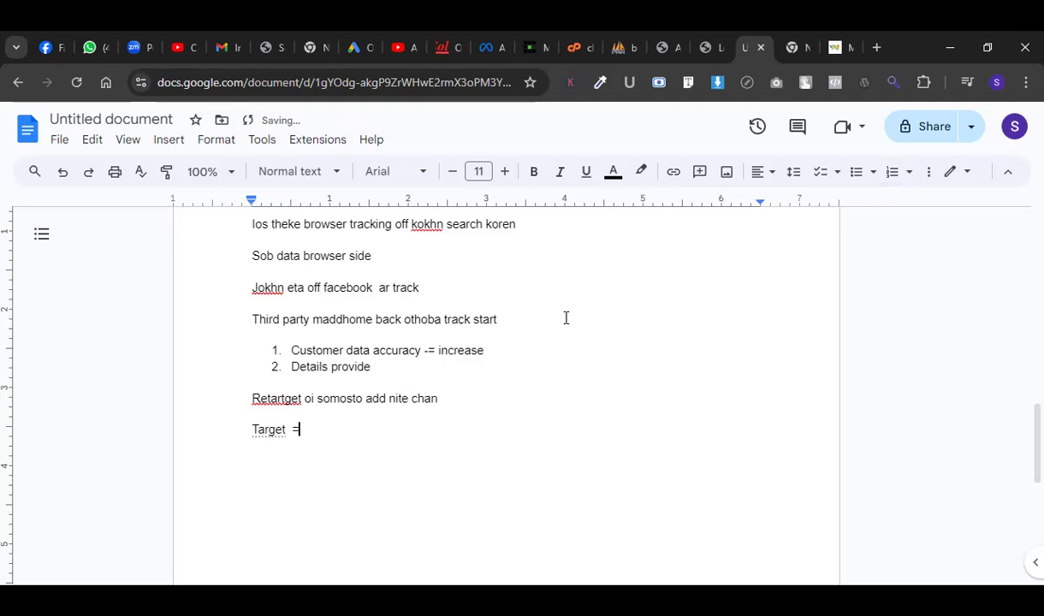
text( selkjh)
key(BackSpace)
key(BackSpace)
key(BackSpace)
key(BackSpace)
key(BackSpace)
click(564, 347)
Step: Extend list item 1 with 'data accuracy =' and open a new line beneath it
text(data)
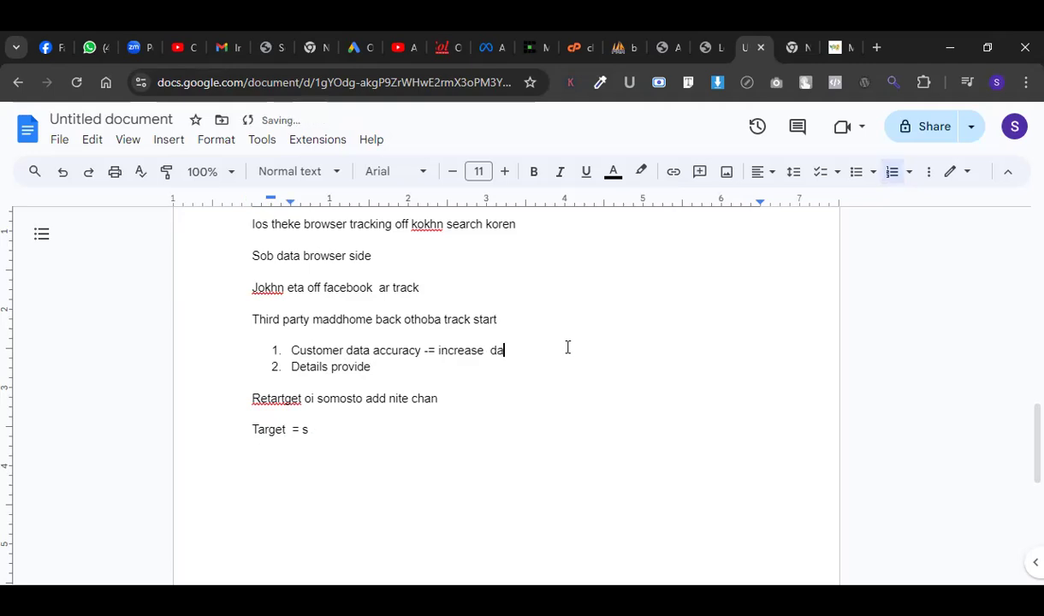
text( accurtacy)
text( = a)
key(BackSpace)
key(BackSpace)
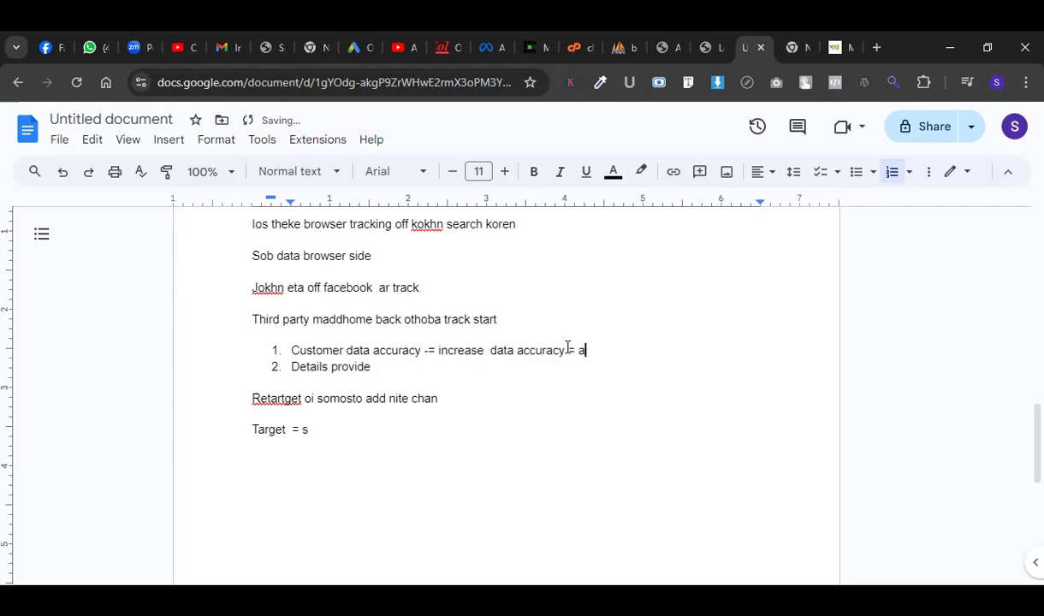
key(Return)
key(Return)
key(Return)
key(Return)
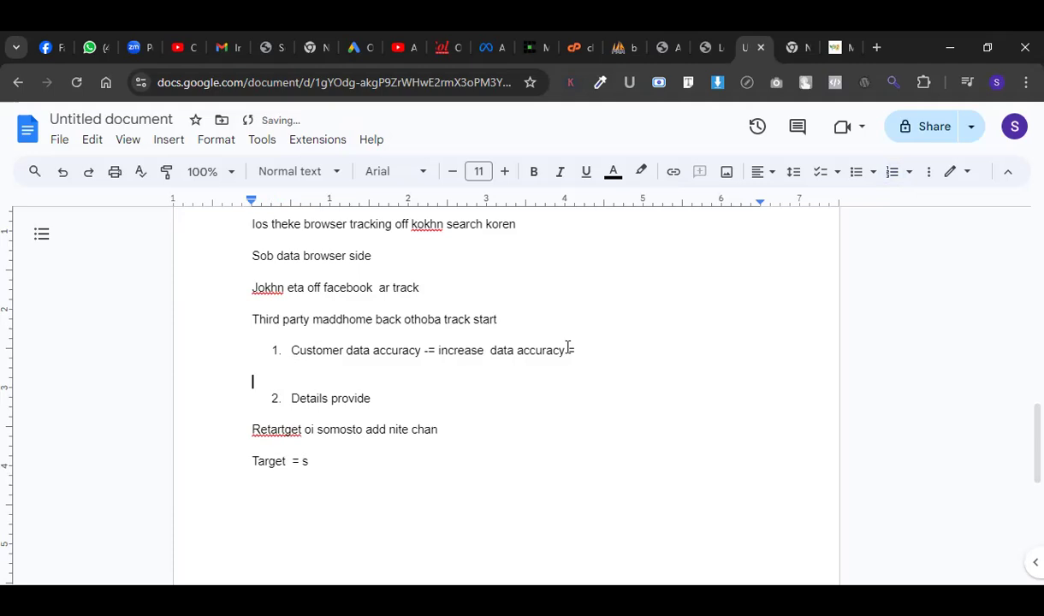
Step: Add the lines 'Sell boi = boi like' and 'Previous jar boi kinse' below item 1
text(Sell bid)
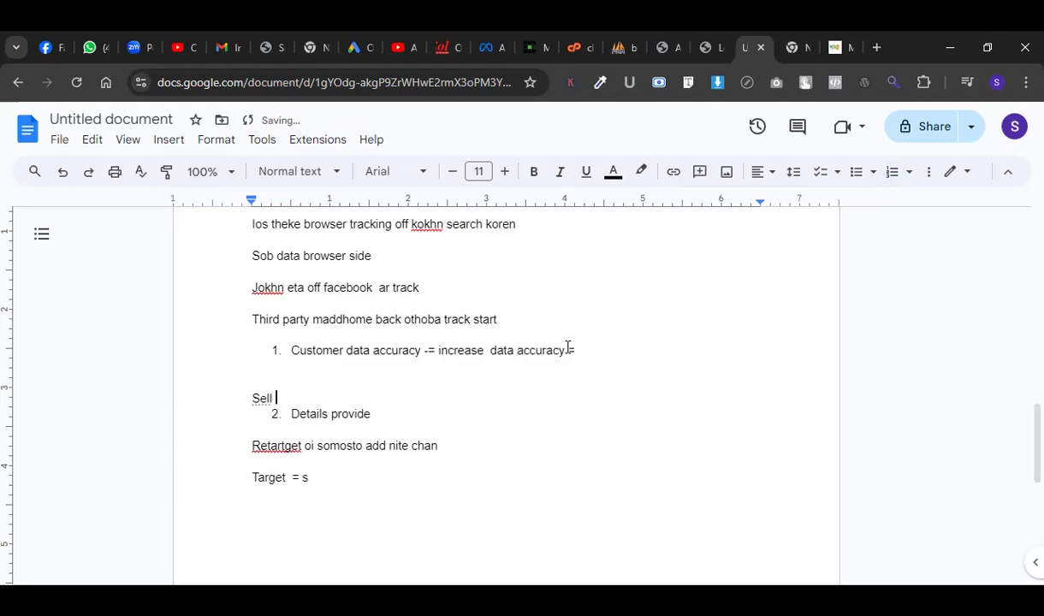
key(BackSpace)
key(BackSpace)
text(oi = boi like)
key(Return)
text(previous )
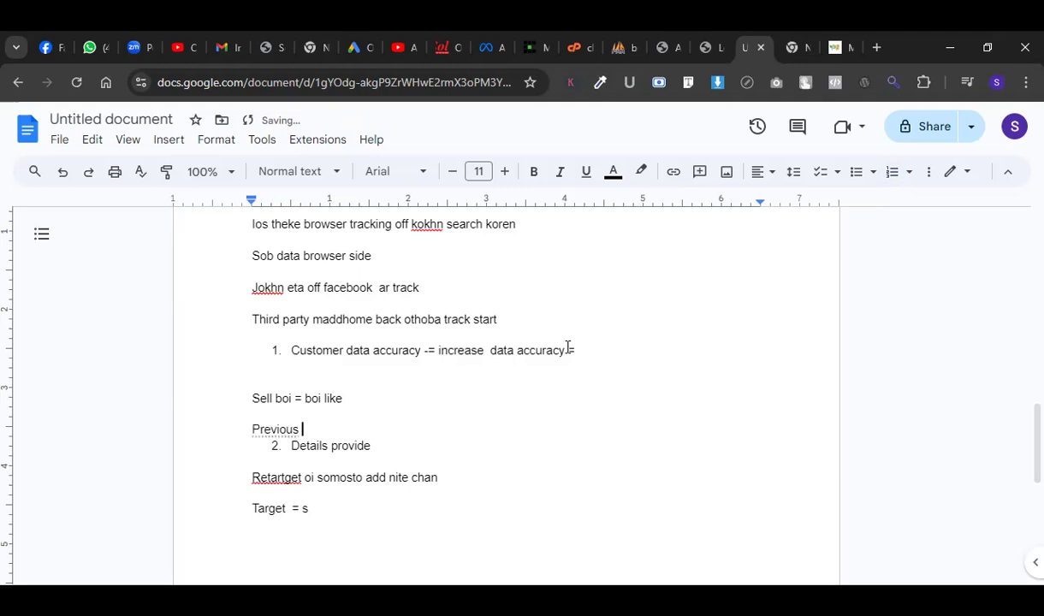
text(jar boi kinse =)
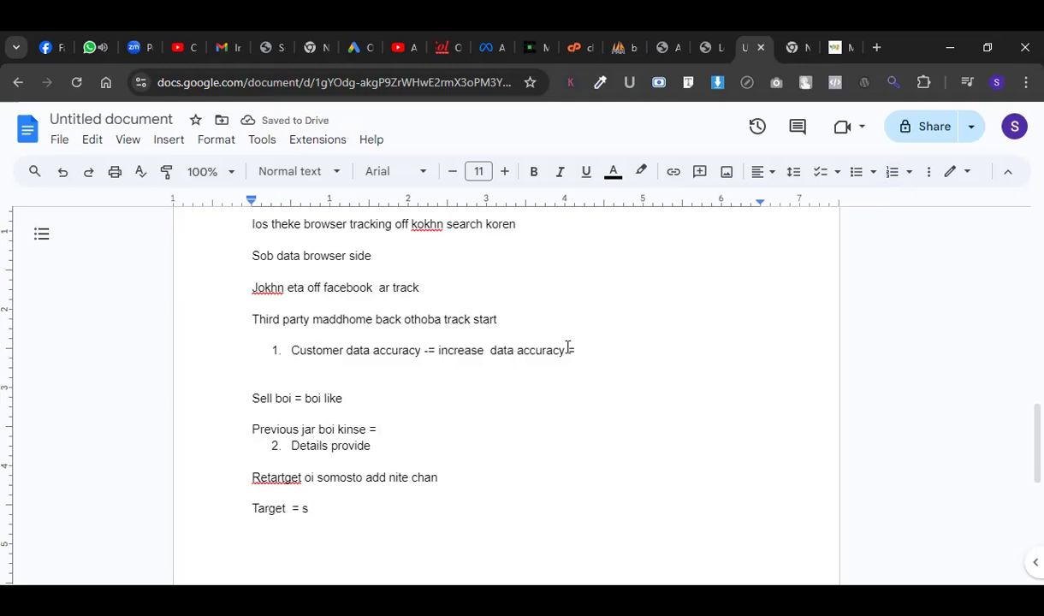
text(b)
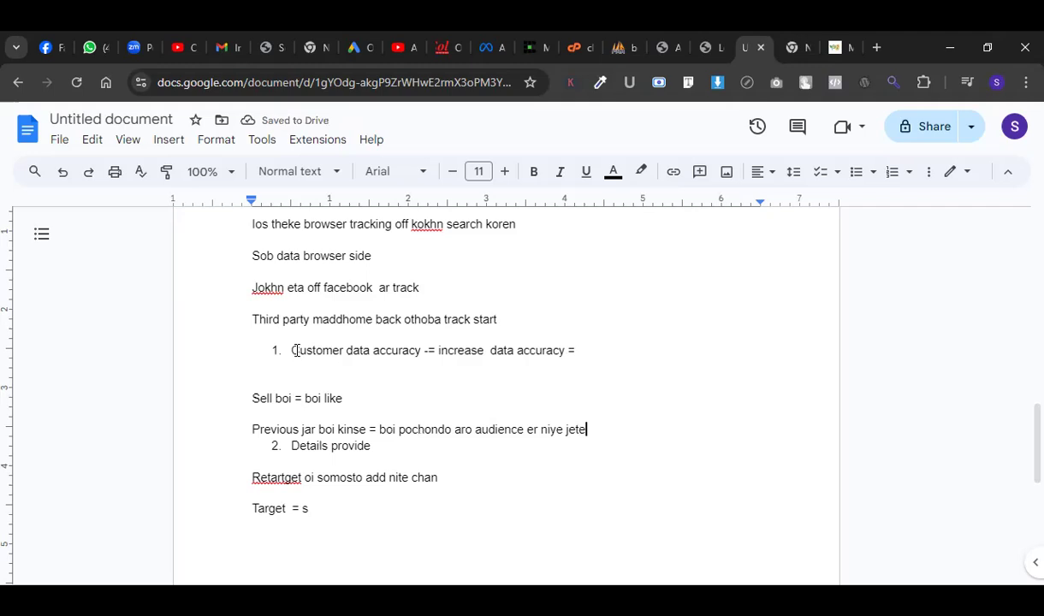
drag(293, 350, 392, 350)
Step: Delete the stray 's' after 'Target =' in the notes, then go to the Bhuiyan Express joggers tab
click(104, 37)
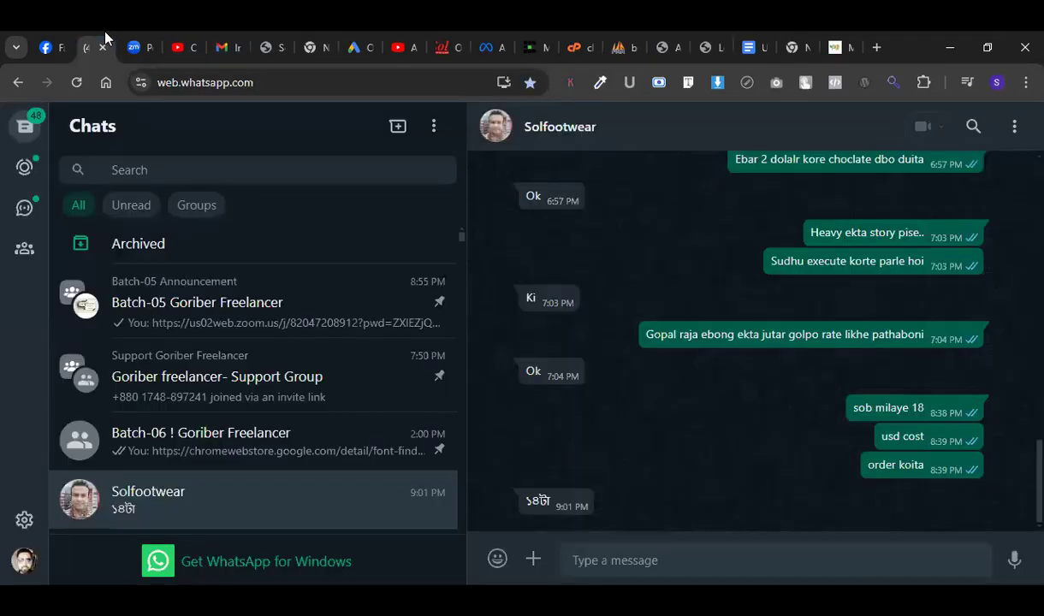
click(787, 39)
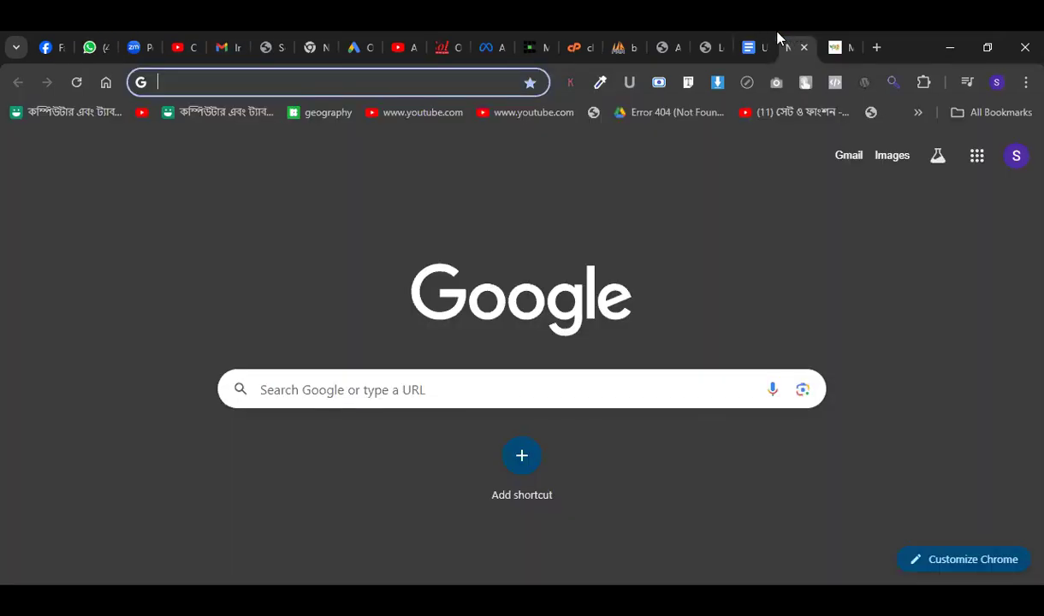
click(746, 39)
scroll(668, 368, down, 3)
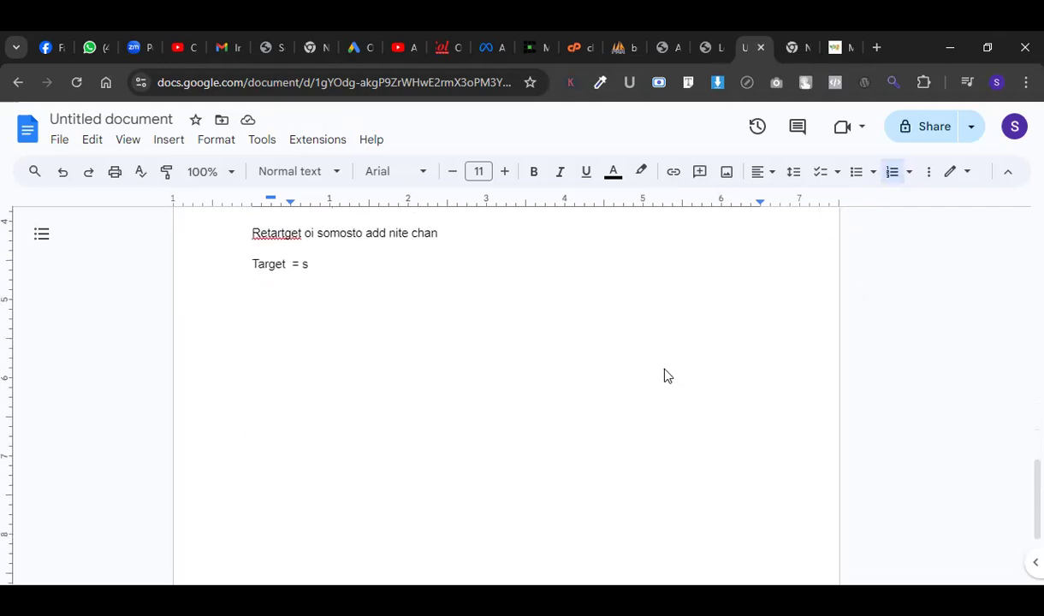
scroll(565, 358, up, 1)
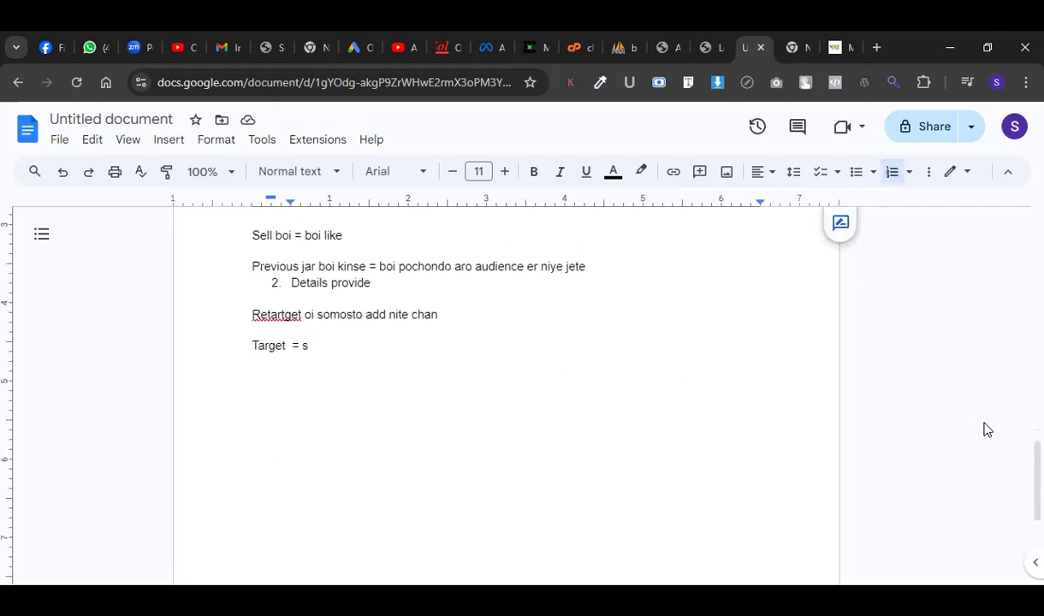
drag(1016, 483, 1018, 477)
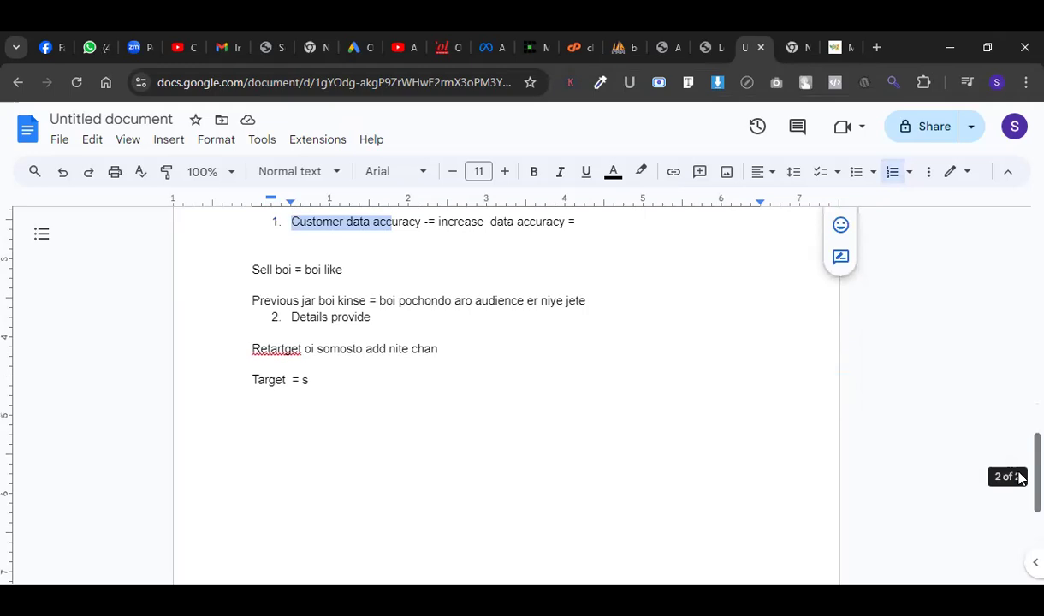
click(422, 385)
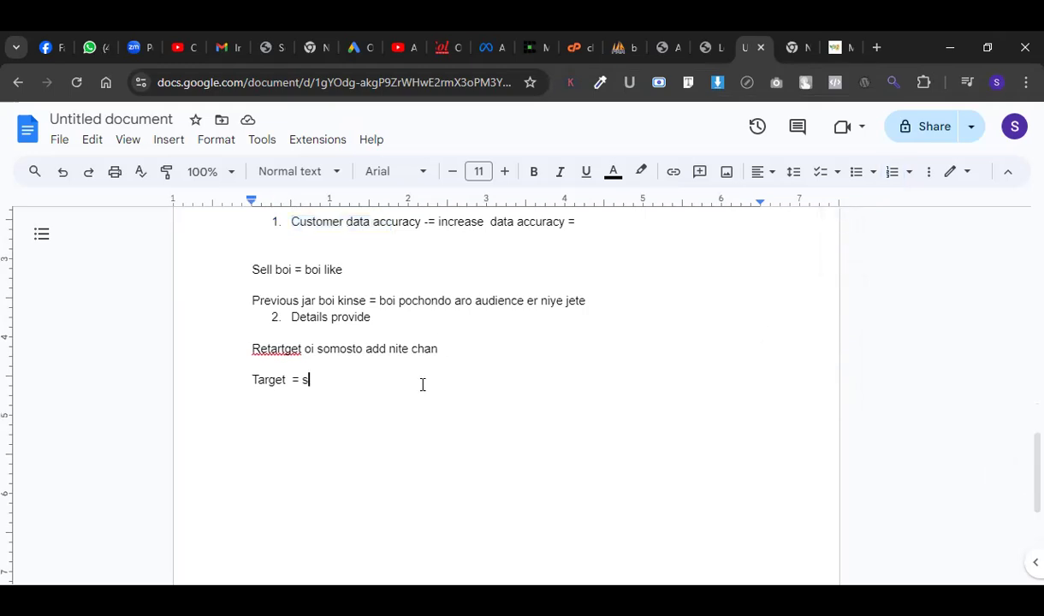
key(BackSpace)
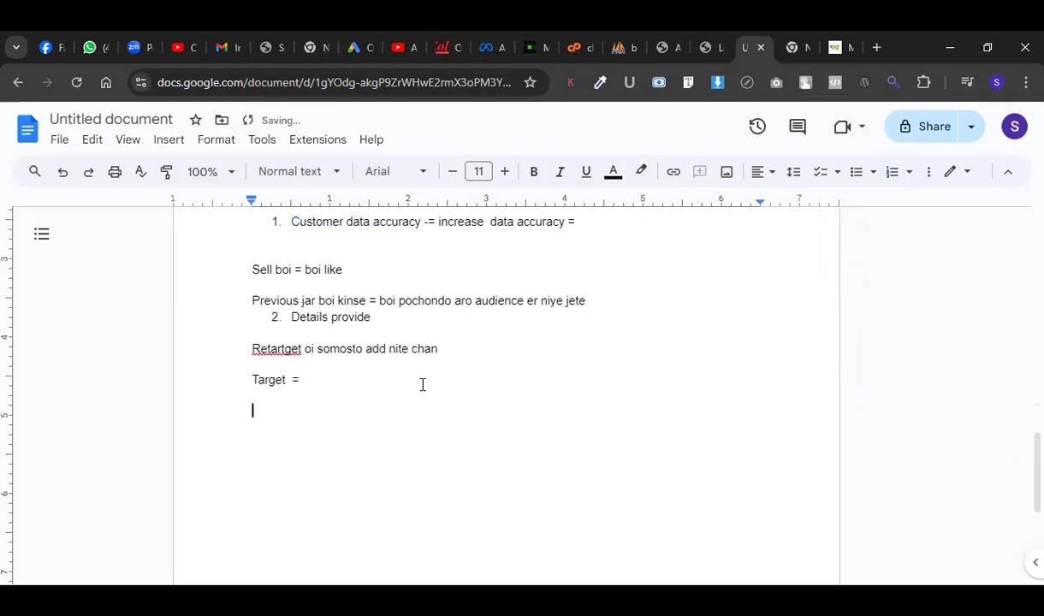
click(796, 41)
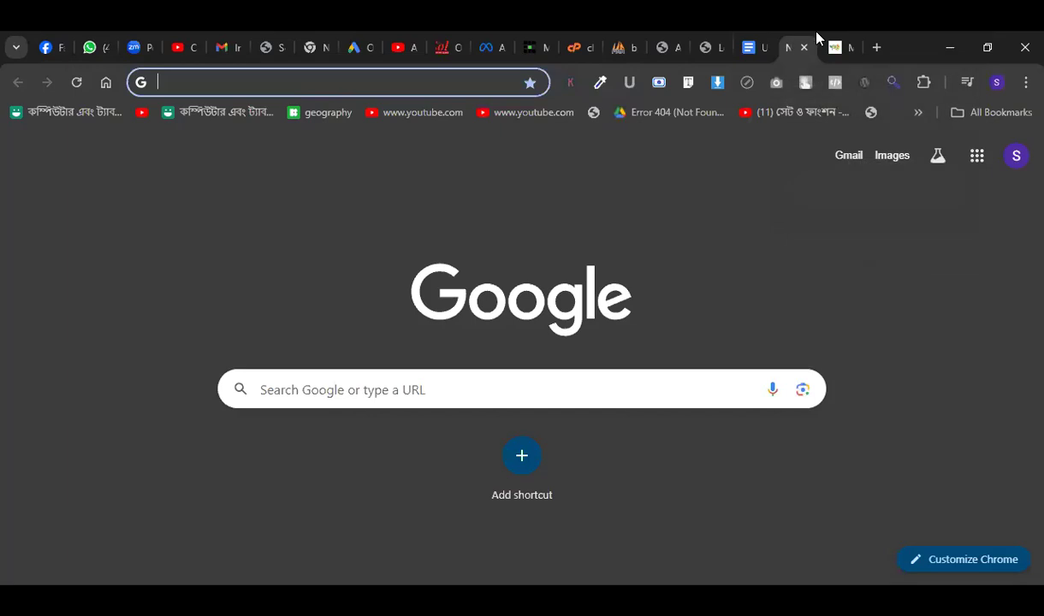
click(838, 38)
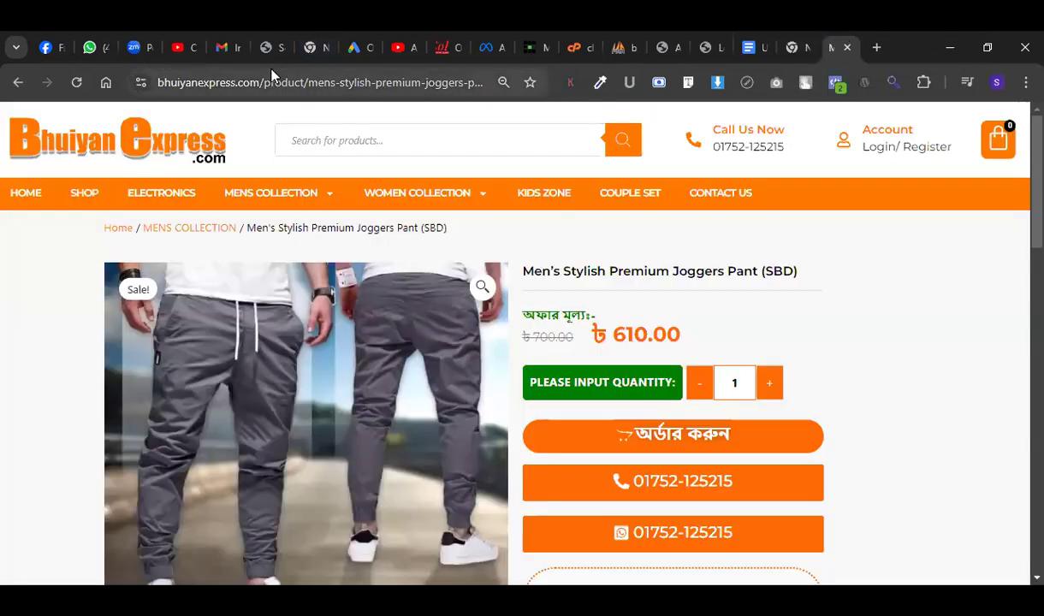
Step: Load the bhuiyanexpress.com wp-admin login page and type 'facebook' in a new tab
click(272, 79)
text(w)
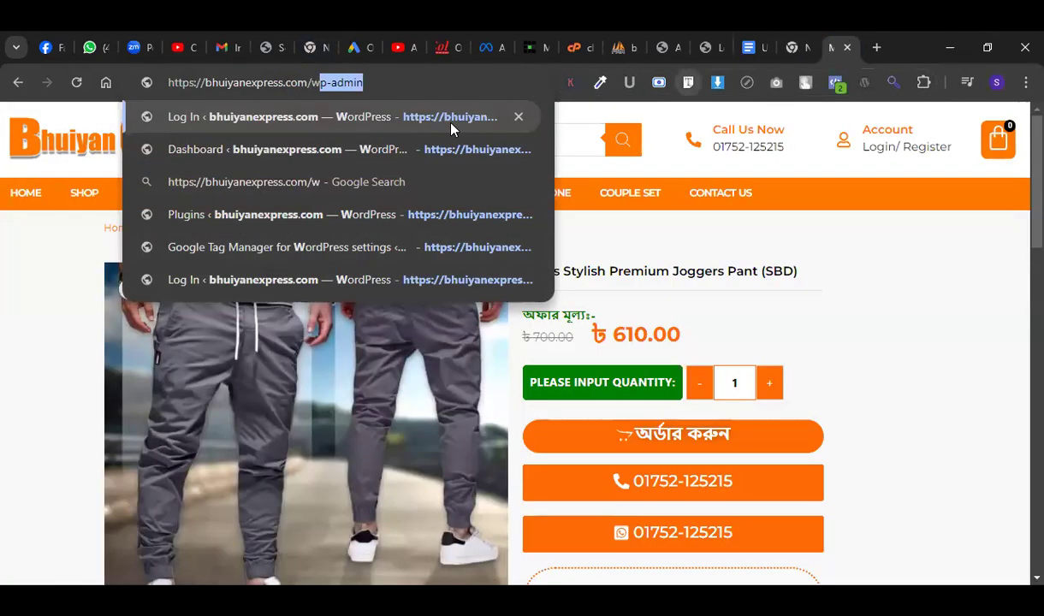
key(Return)
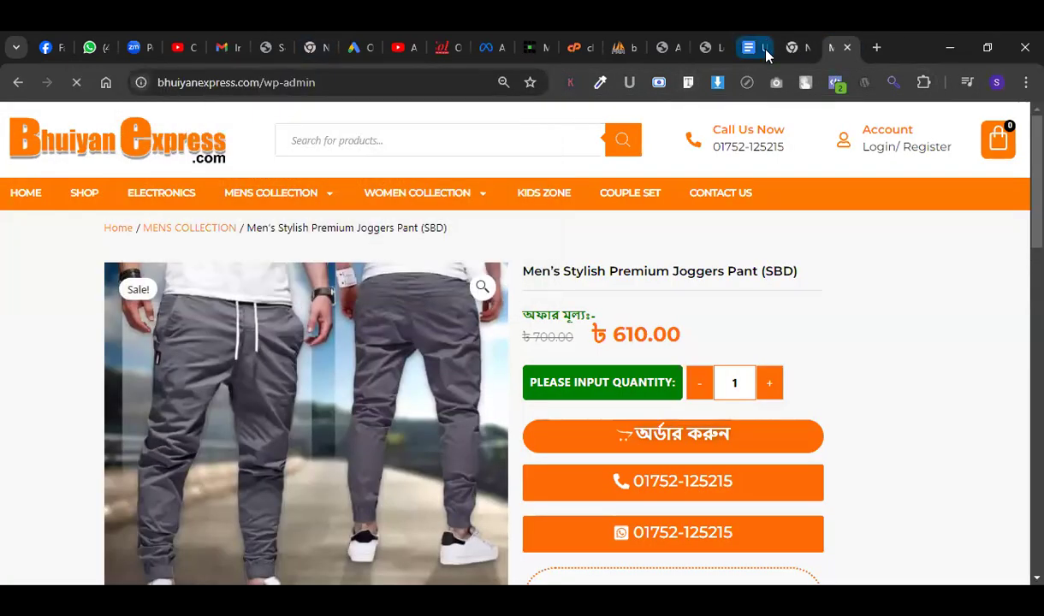
click(871, 45)
text(fac)
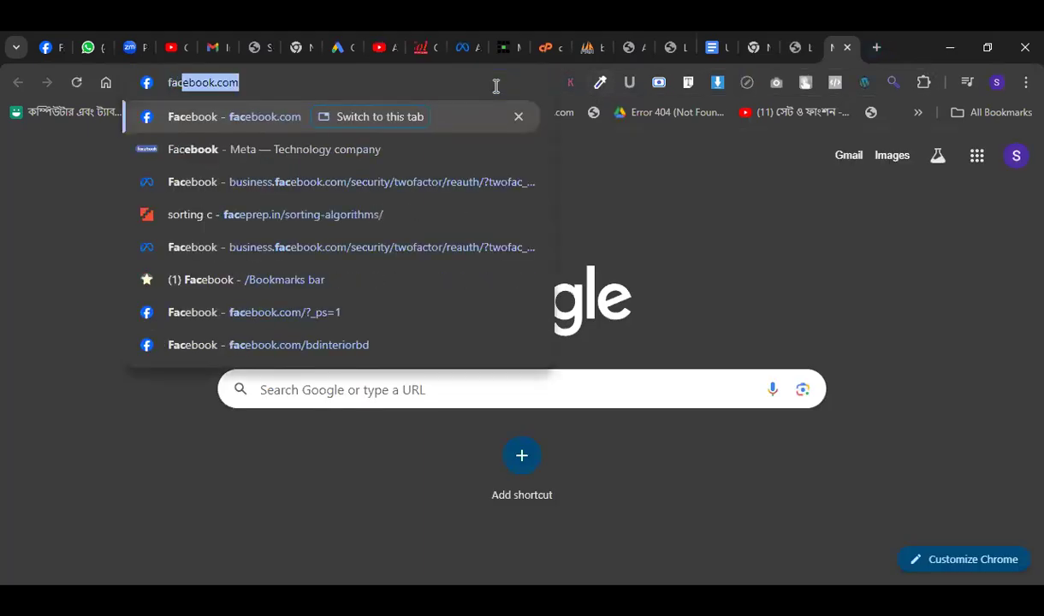
text(ebook)
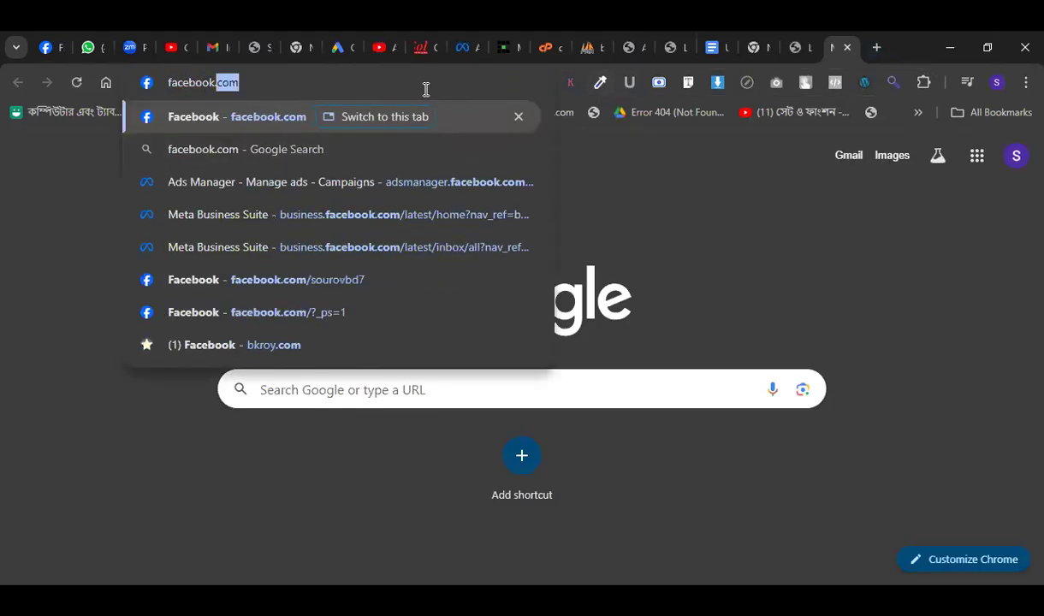
key(ctrl+a)
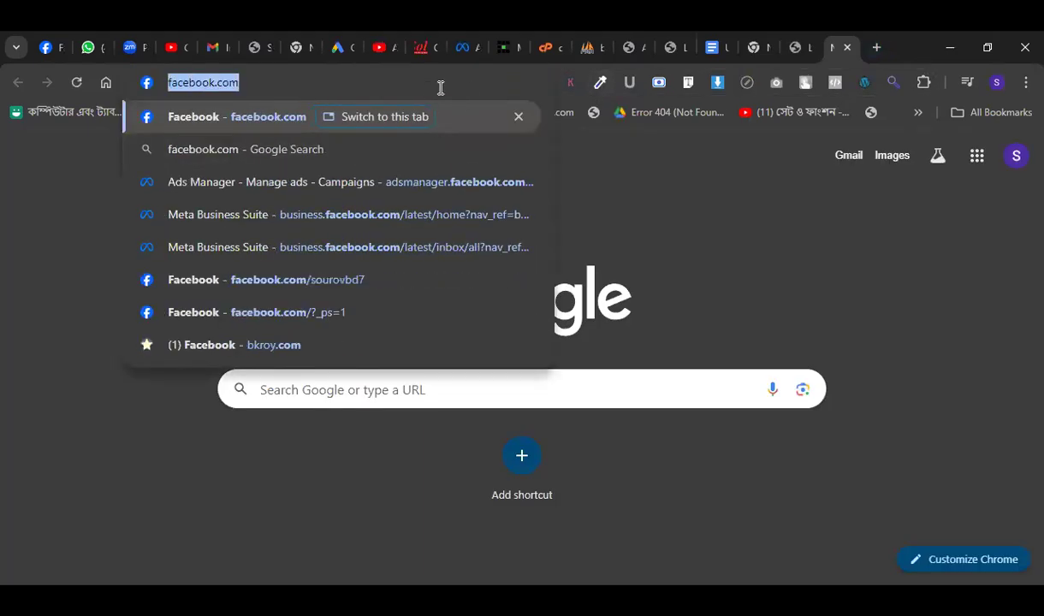
Step: Open the Google Docs home page in a new tab, scroll its recent documents, then go to YouTube
click(705, 54)
right_click(28, 128)
click(48, 145)
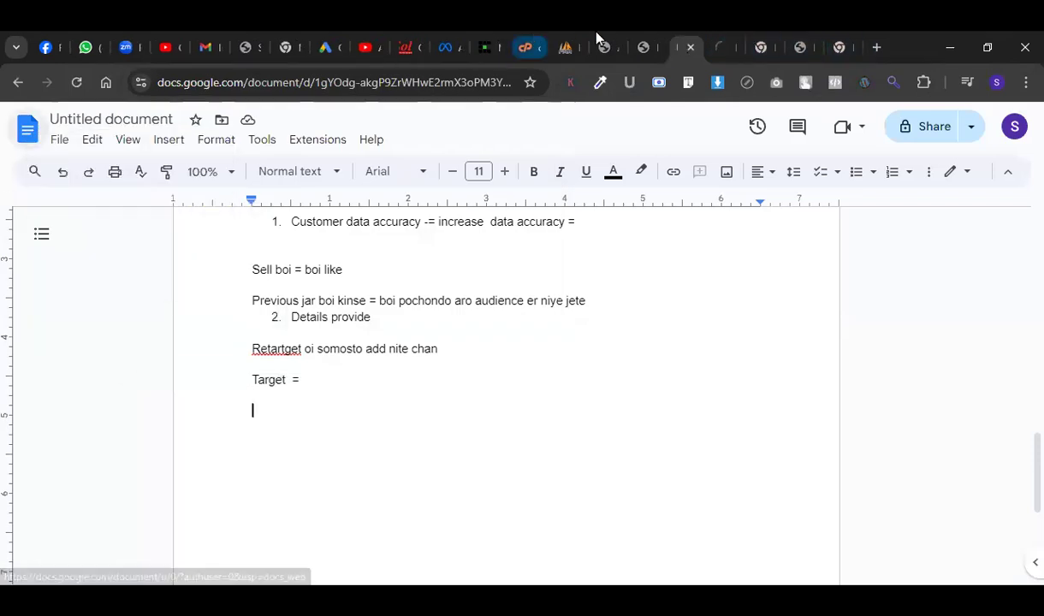
click(719, 43)
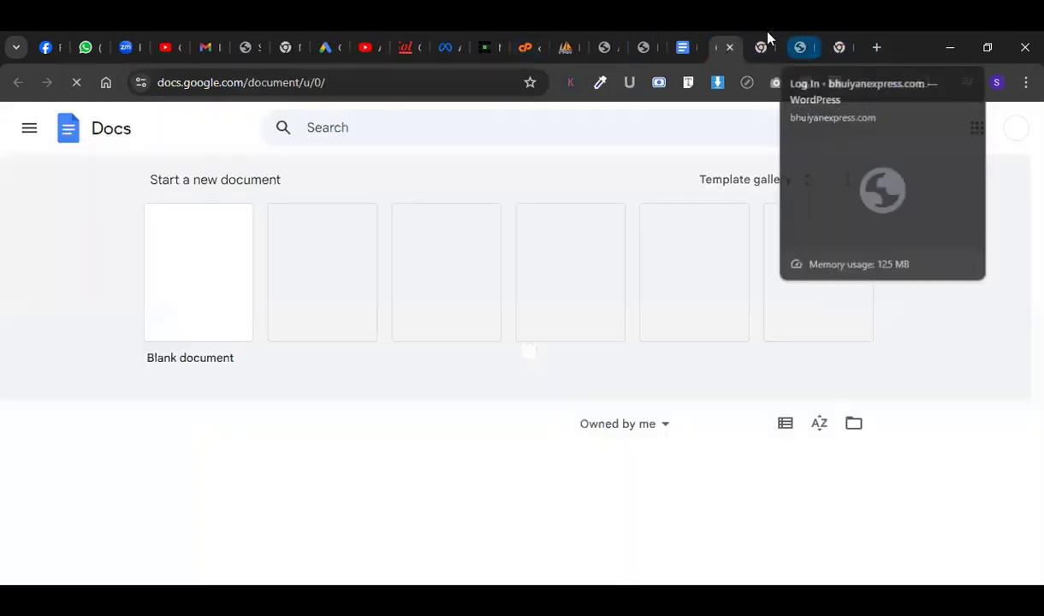
click(766, 42)
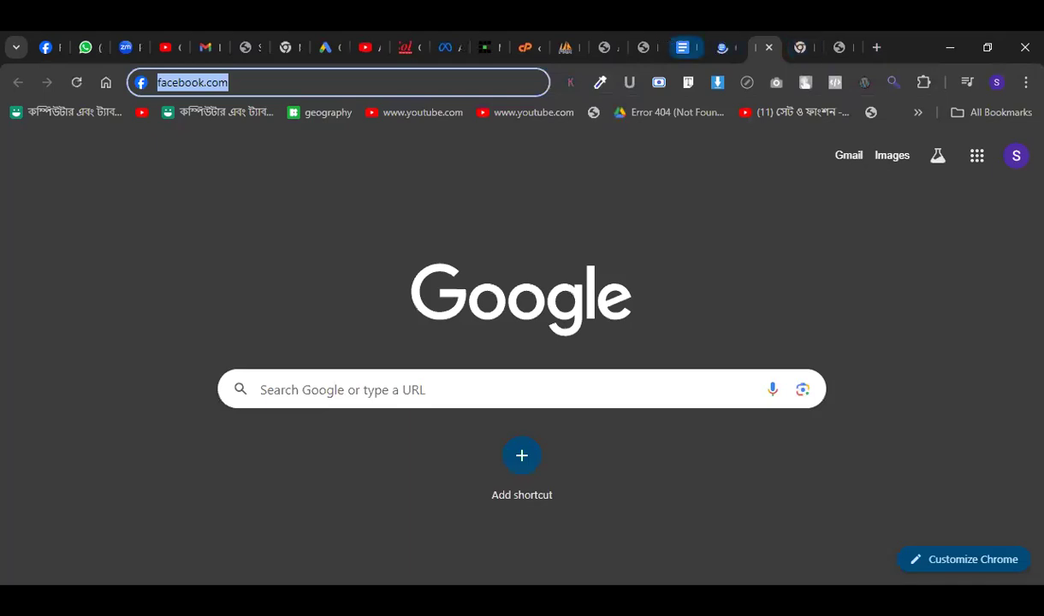
click(644, 47)
click(598, 383)
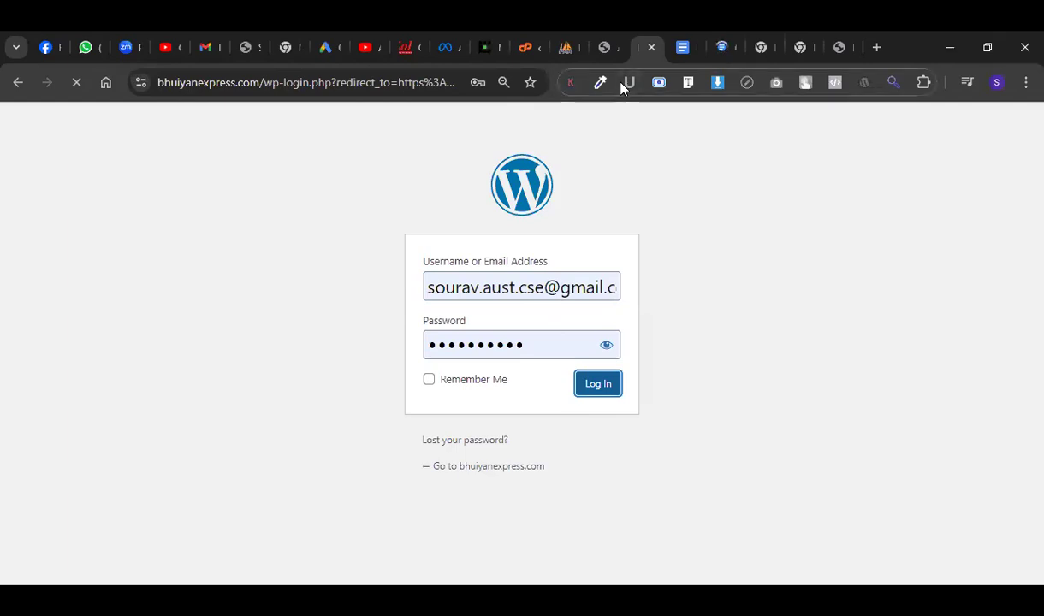
click(734, 43)
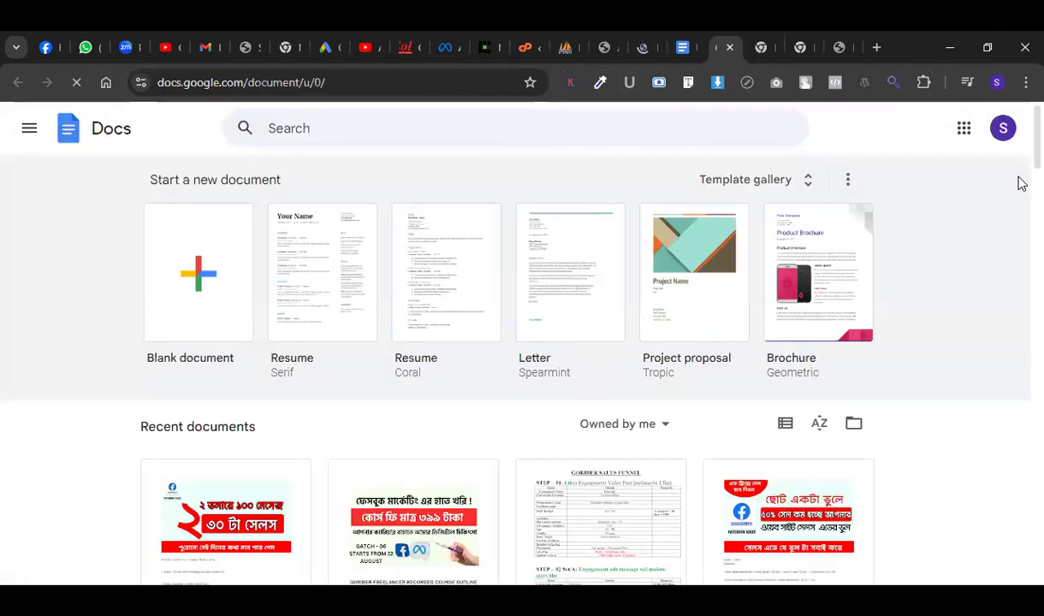
scroll(1020, 197, down, 3)
scroll(1020, 214, down, 7)
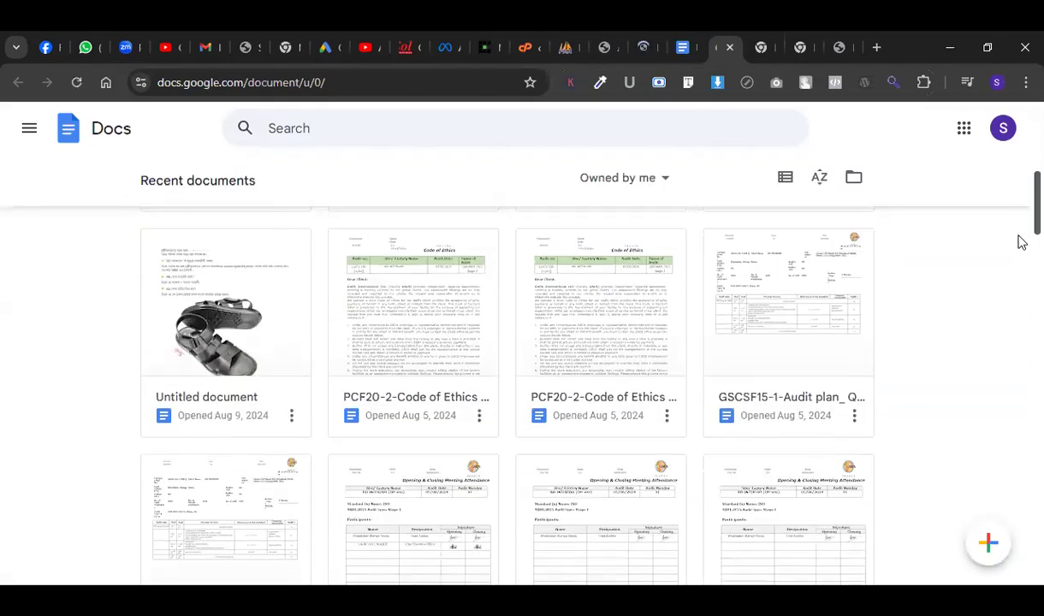
scroll(1020, 325, down, 6)
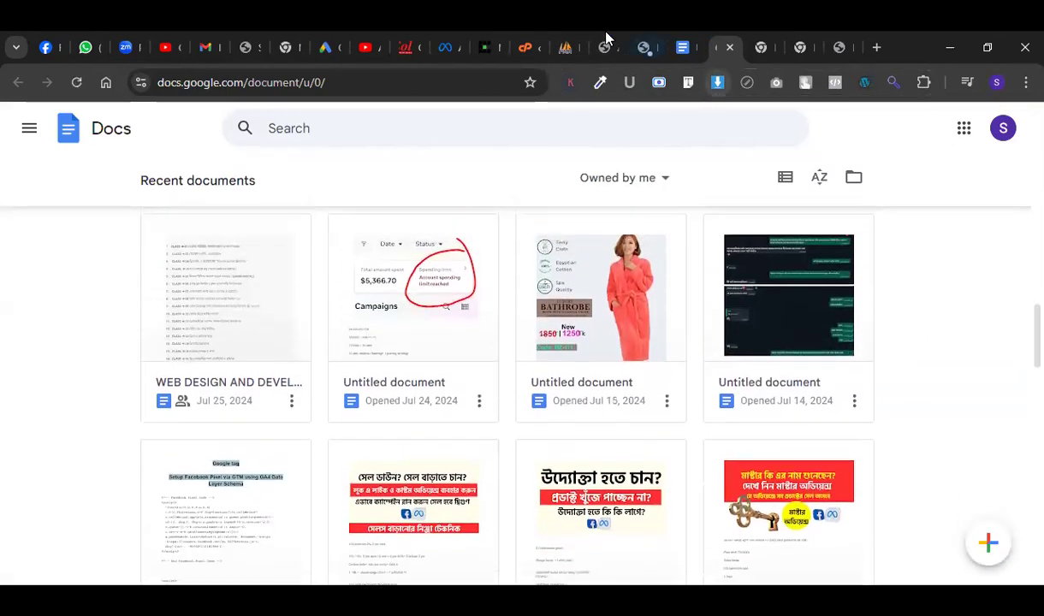
click(366, 45)
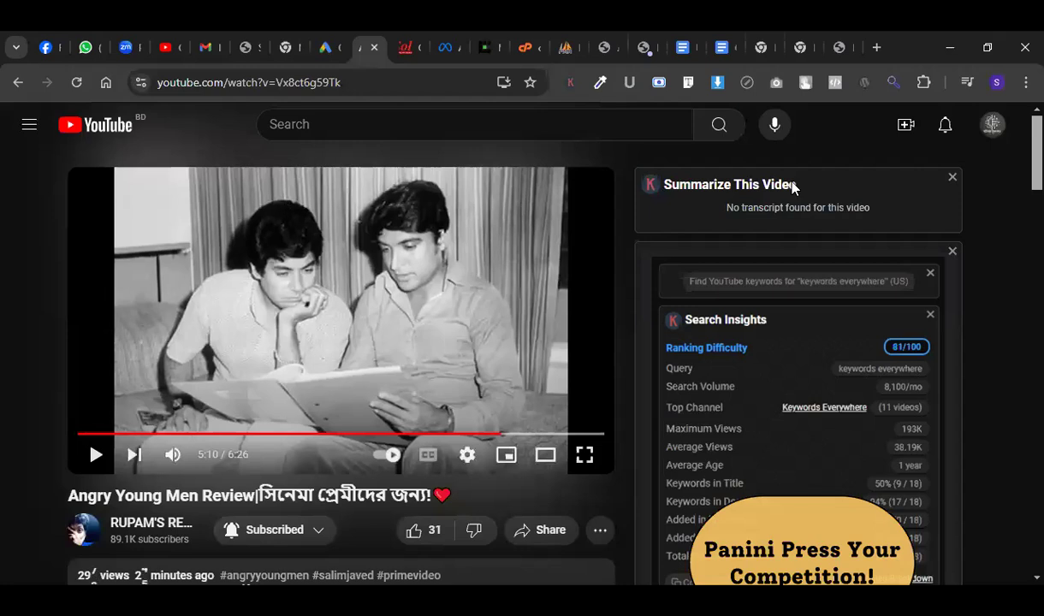
Step: Go to the uploader's channel, open its Playlists and play the BATCH 5 playlist
click(993, 124)
click(822, 188)
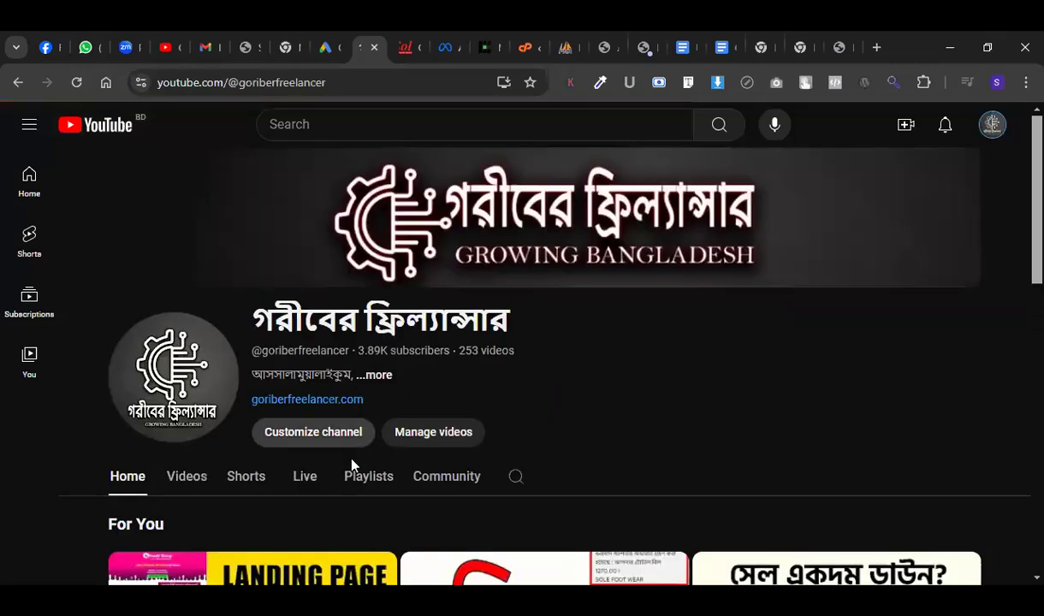
click(363, 476)
scroll(1018, 244, down, 3)
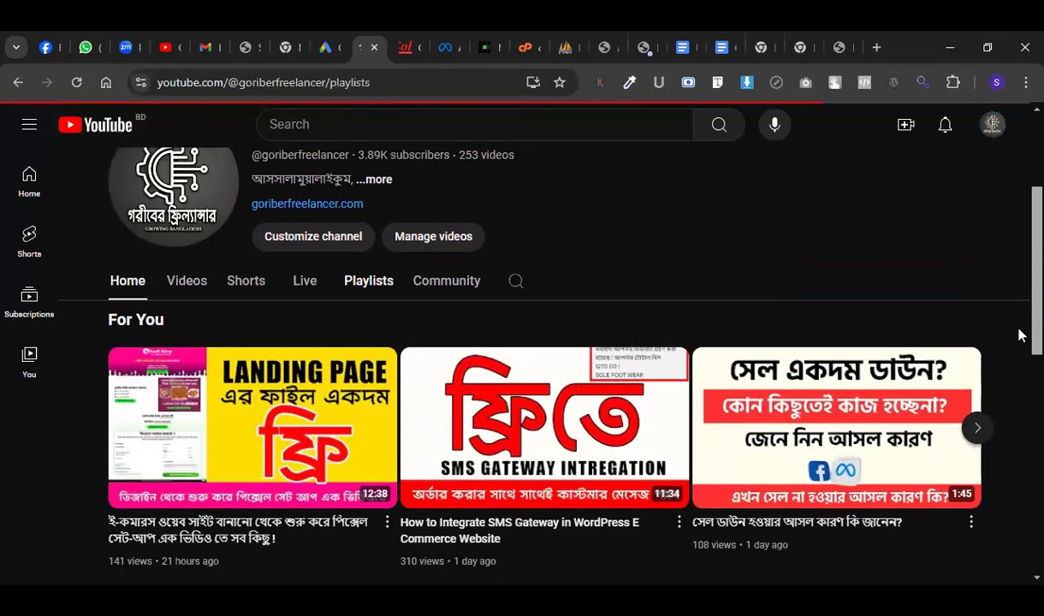
scroll(1018, 341, down, 5)
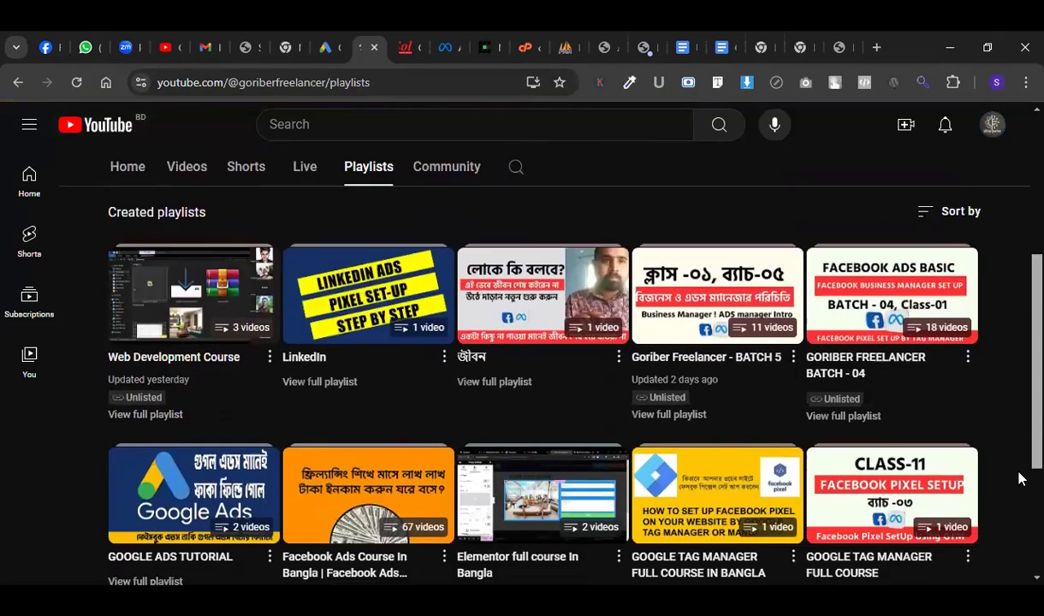
scroll(1019, 413, up, 2)
scroll(1018, 370, up, 1)
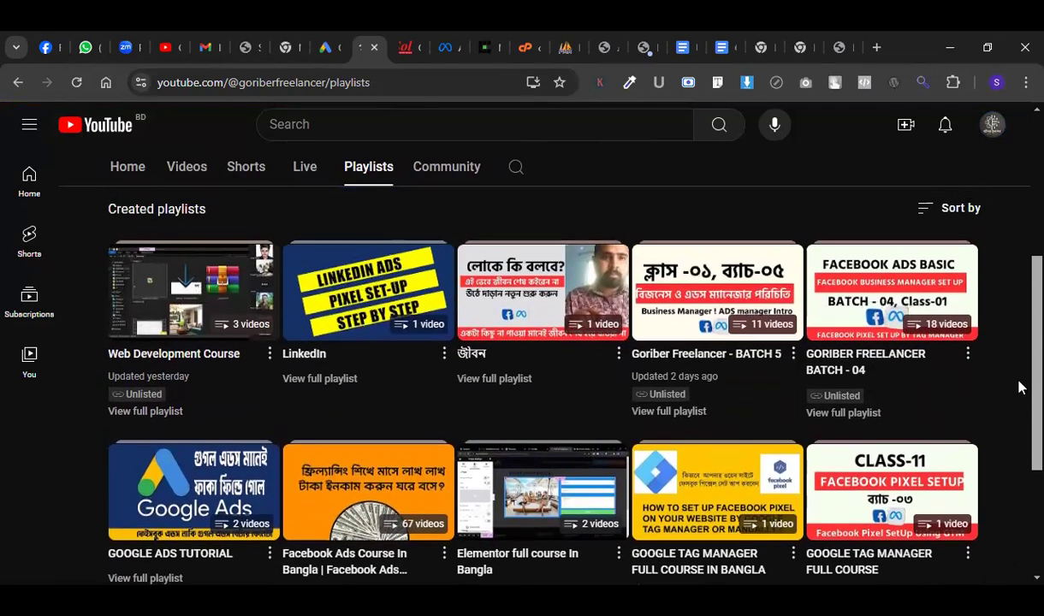
scroll(1019, 393, down, 1)
click(758, 268)
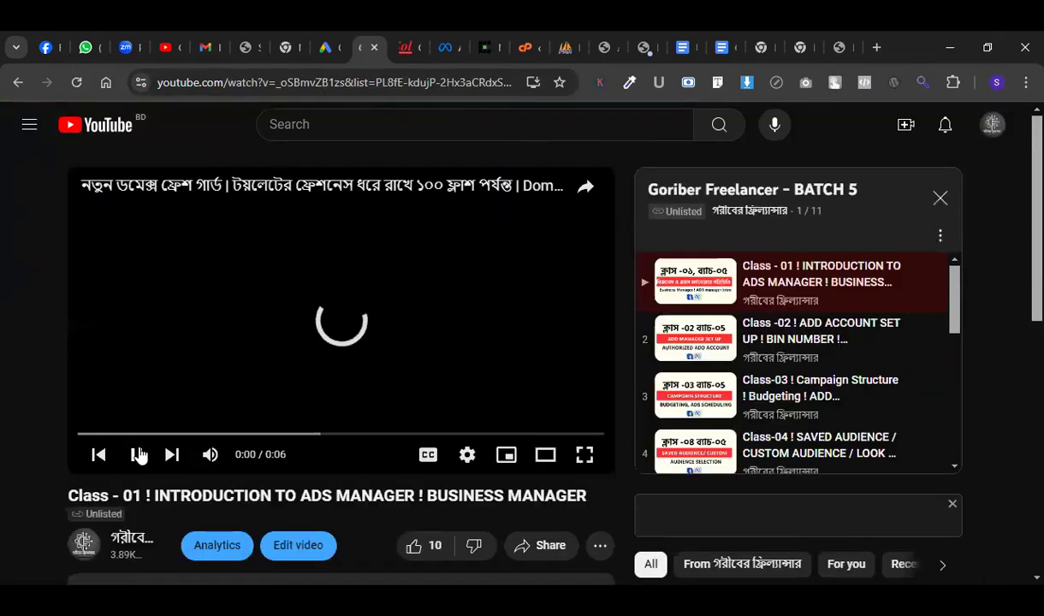
Step: Open the Class 11 custom event video and expand its full description
scroll(1018, 224, down, 3)
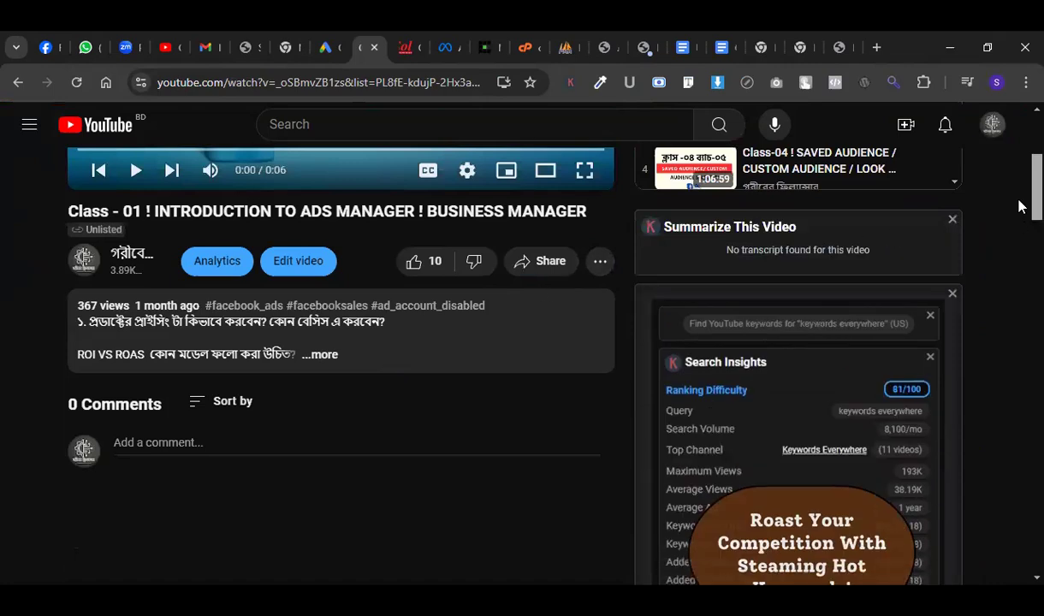
scroll(1019, 206, up, 3)
scroll(954, 308, down, 2)
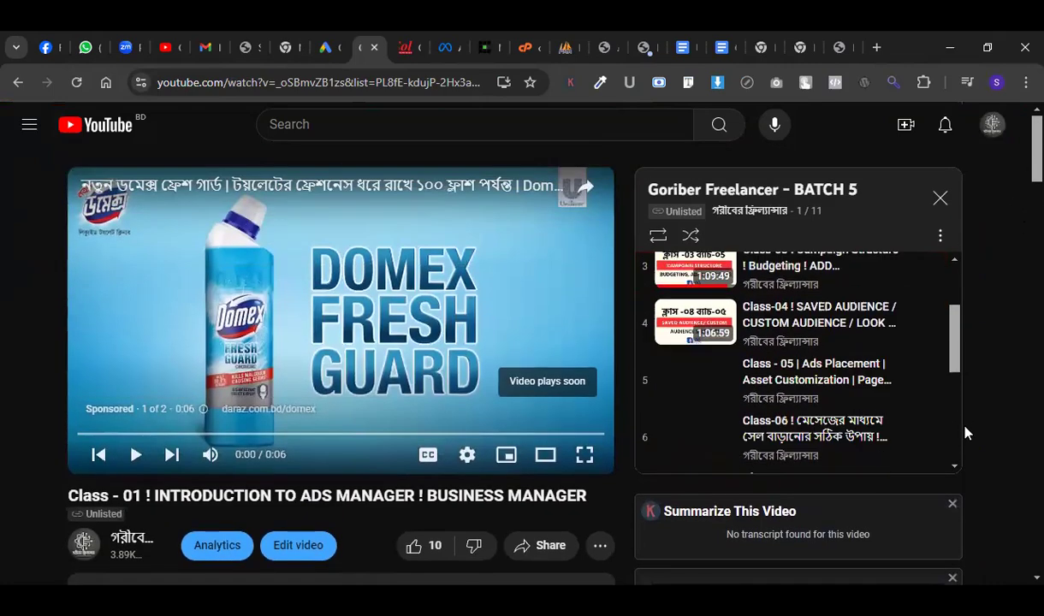
scroll(941, 445, down, 4)
click(625, 415)
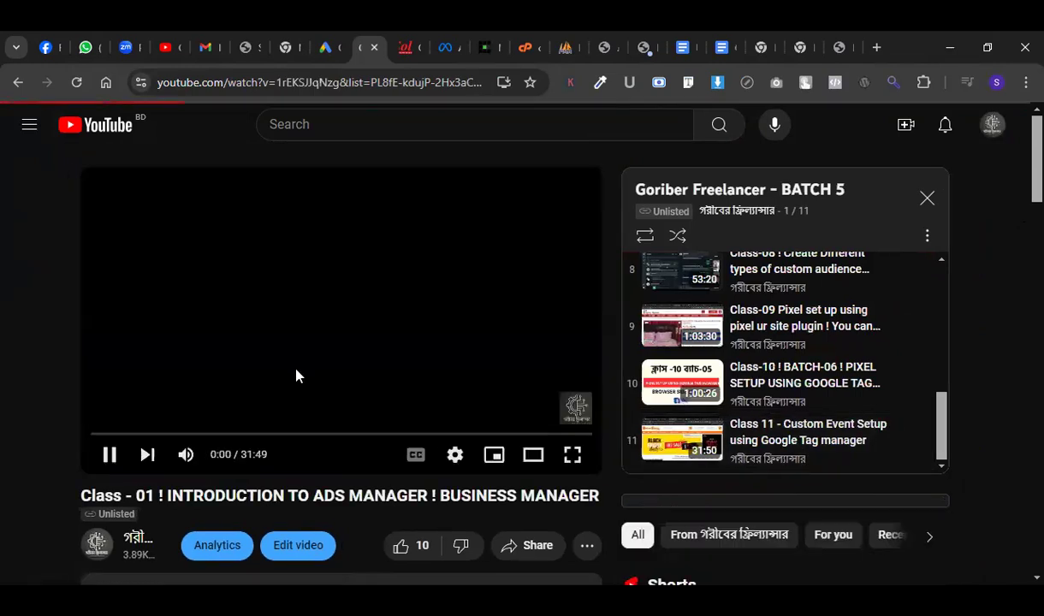
scroll(1018, 298, down, 3)
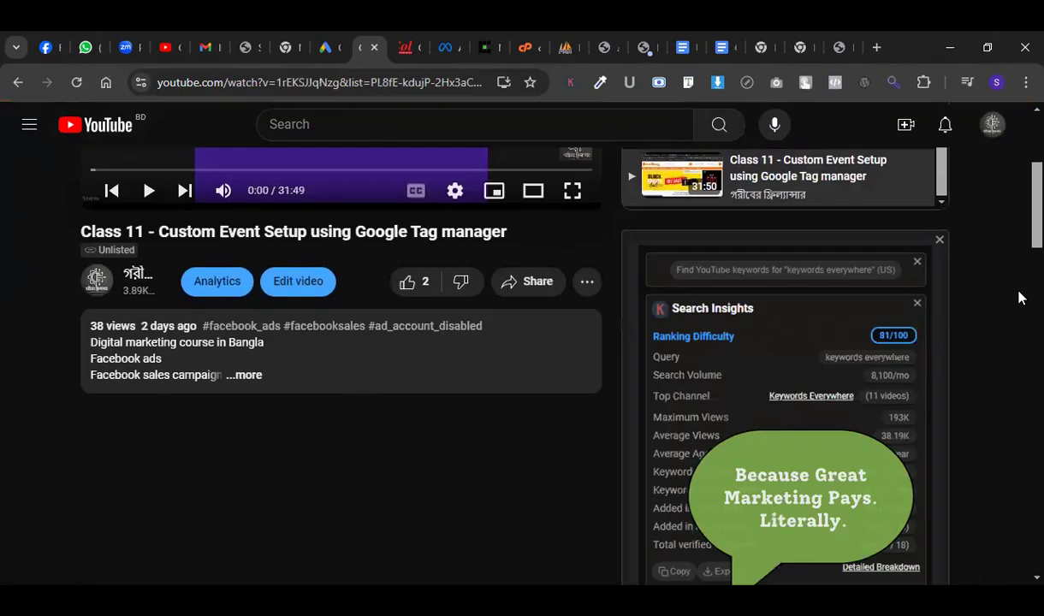
click(257, 320)
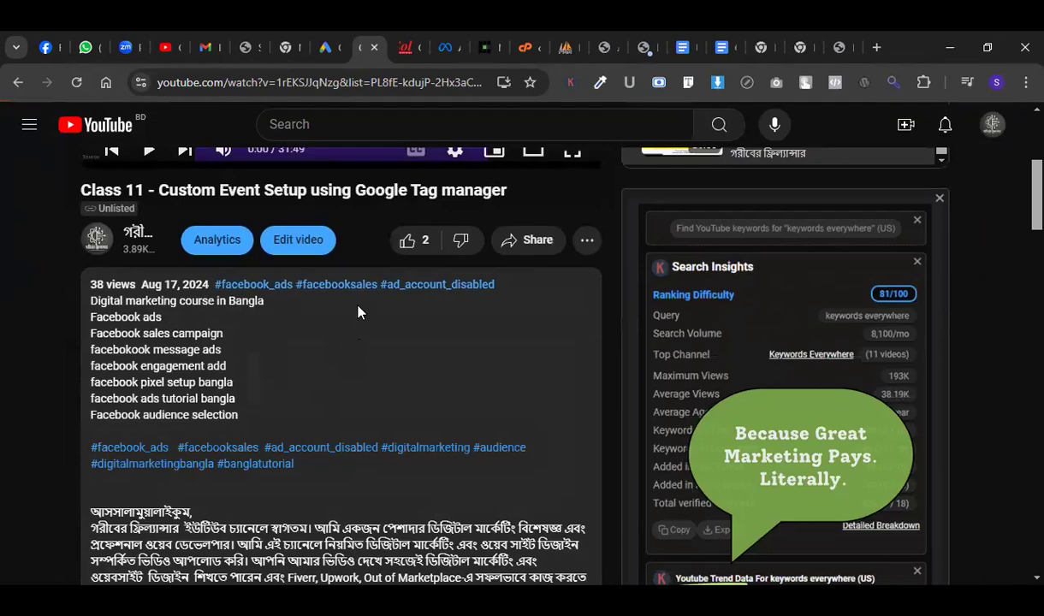
scroll(328, 380, up, 2)
scroll(435, 379, down, 1)
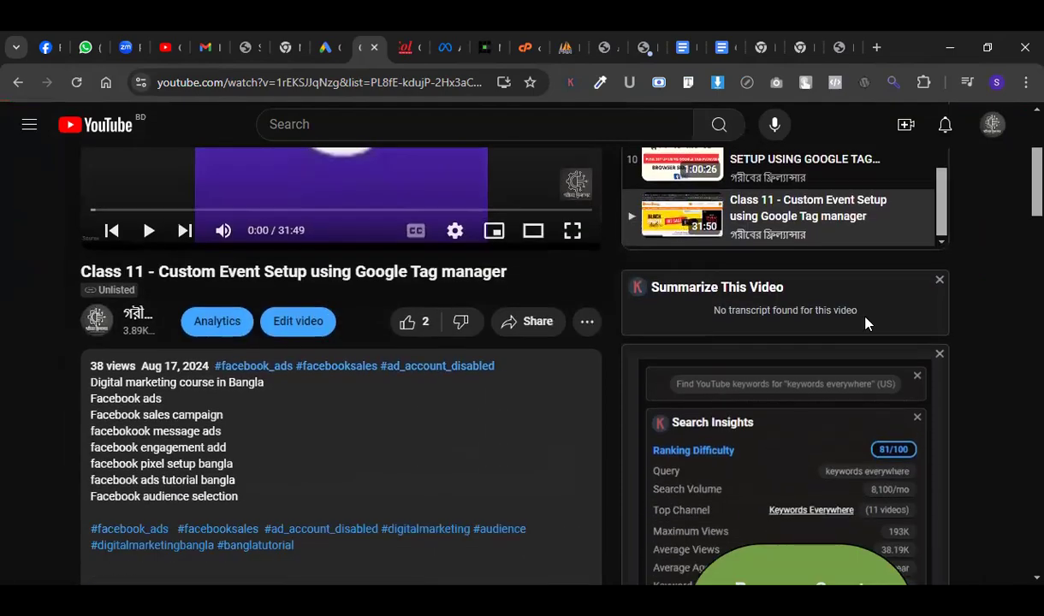
scroll(1018, 214, down, 8)
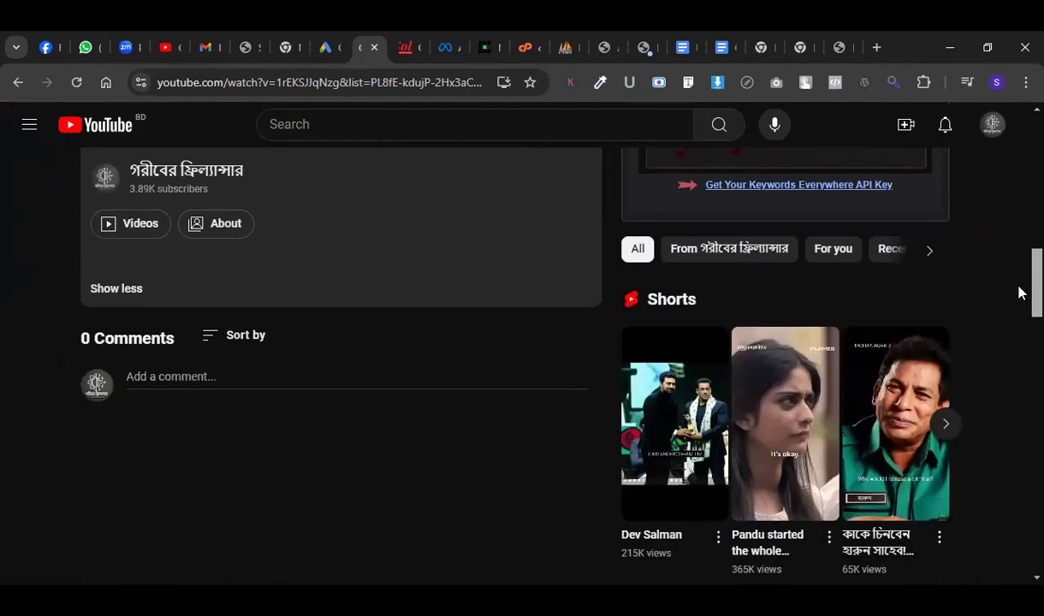
scroll(1018, 291, up, 3)
scroll(1020, 257, up, 6)
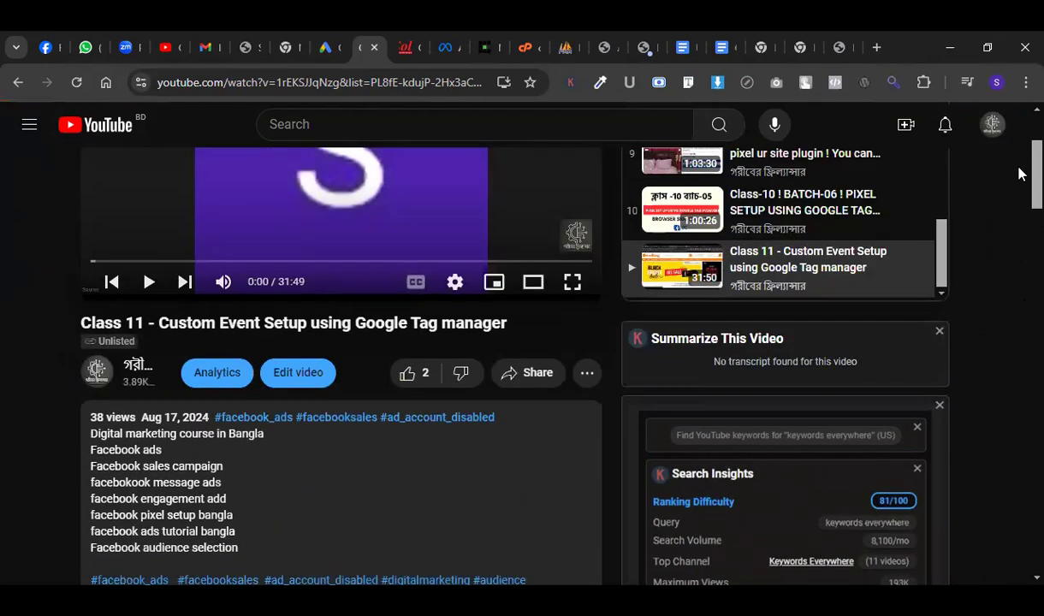
scroll(1018, 171, up, 2)
Step: Play the Class-10 pixel setup video and follow its description's Google Docs link
click(48, 82)
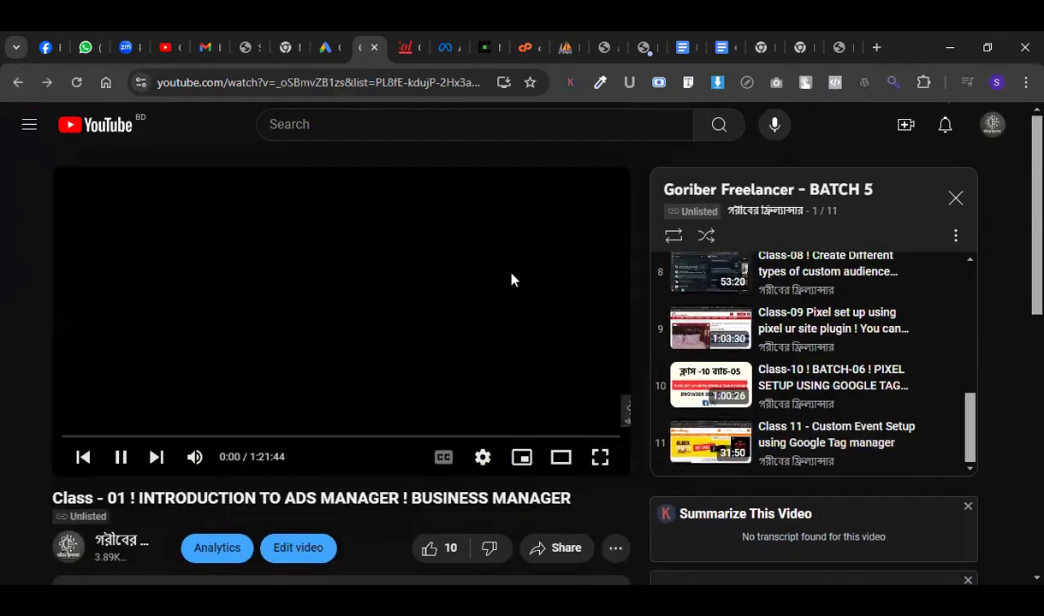
click(170, 253)
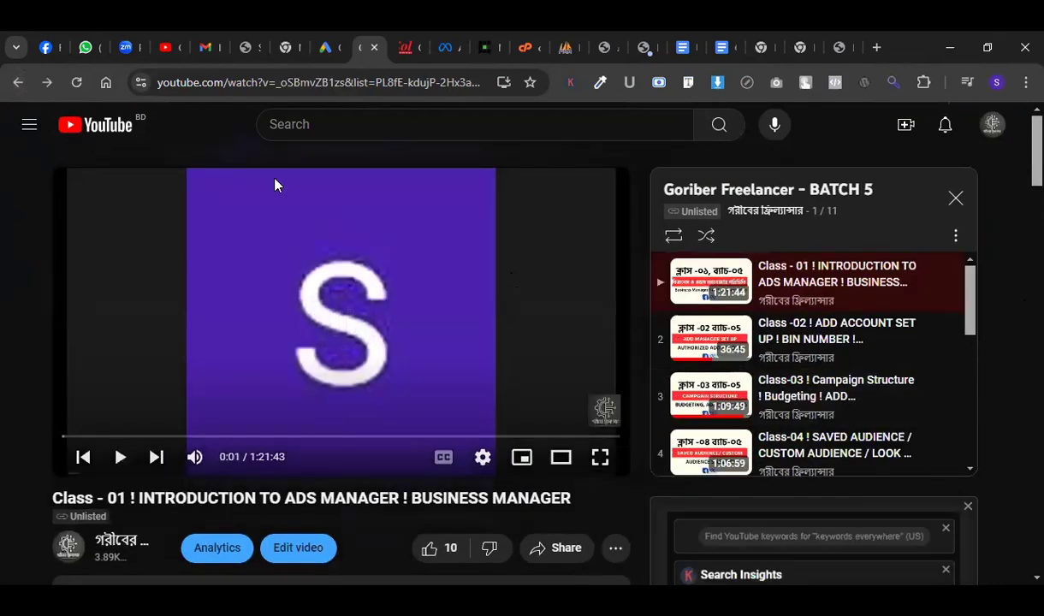
click(973, 420)
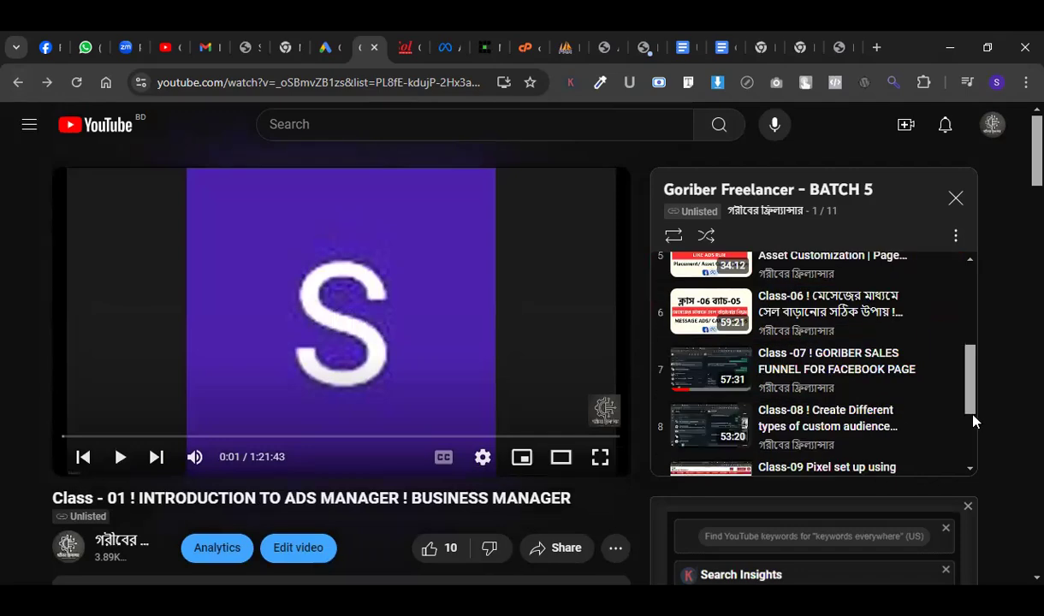
scroll(932, 428, down, 2)
click(867, 380)
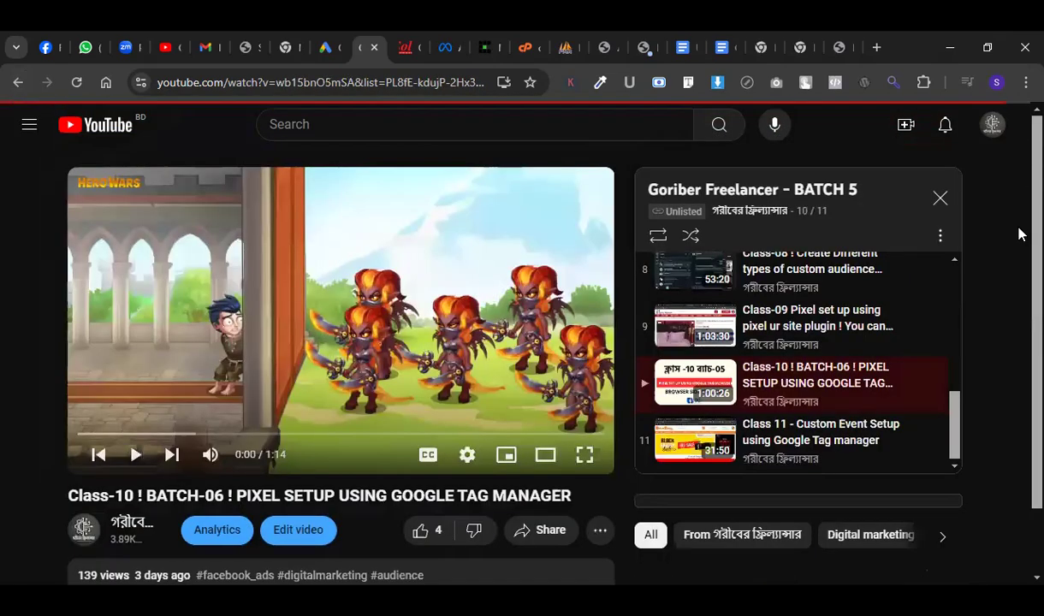
scroll(1018, 234, down, 5)
click(219, 160)
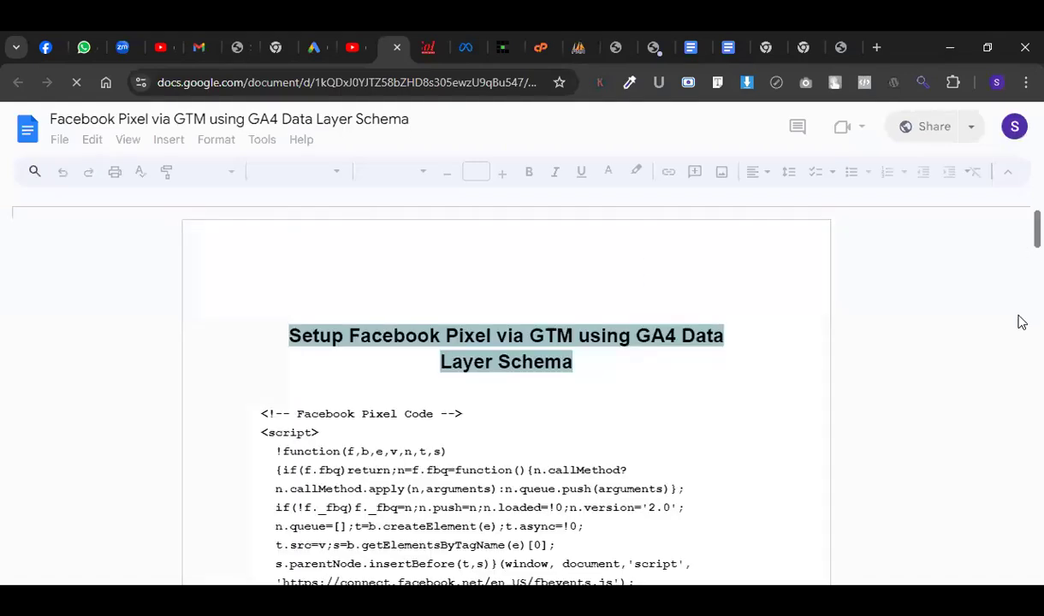
Step: Dismiss the WordPress saved-passwords warning and close the Untitled document tab
scroll(1018, 325, down, 10)
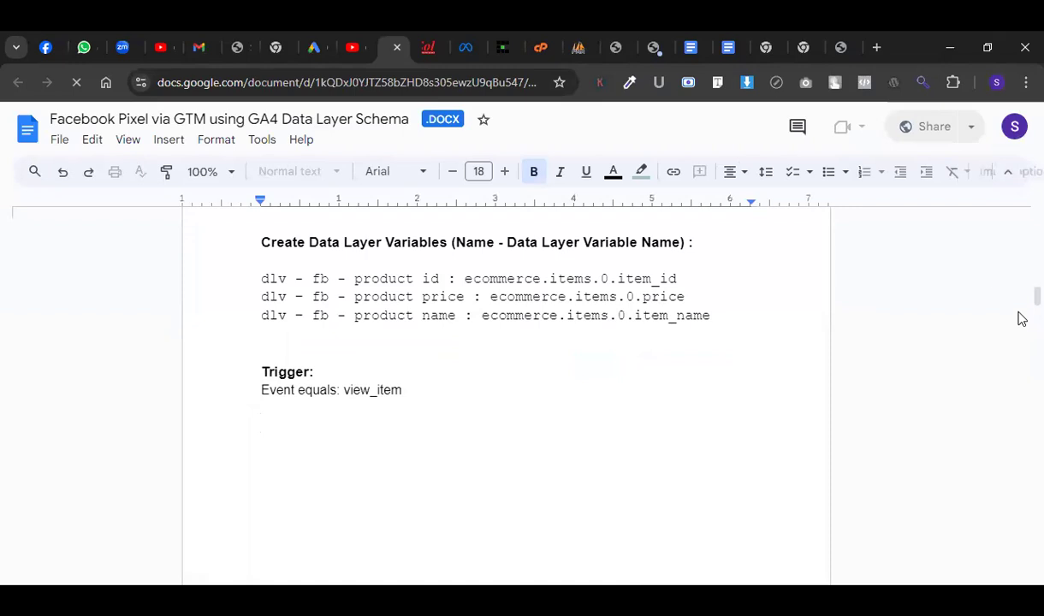
drag(1020, 351, 1021, 476)
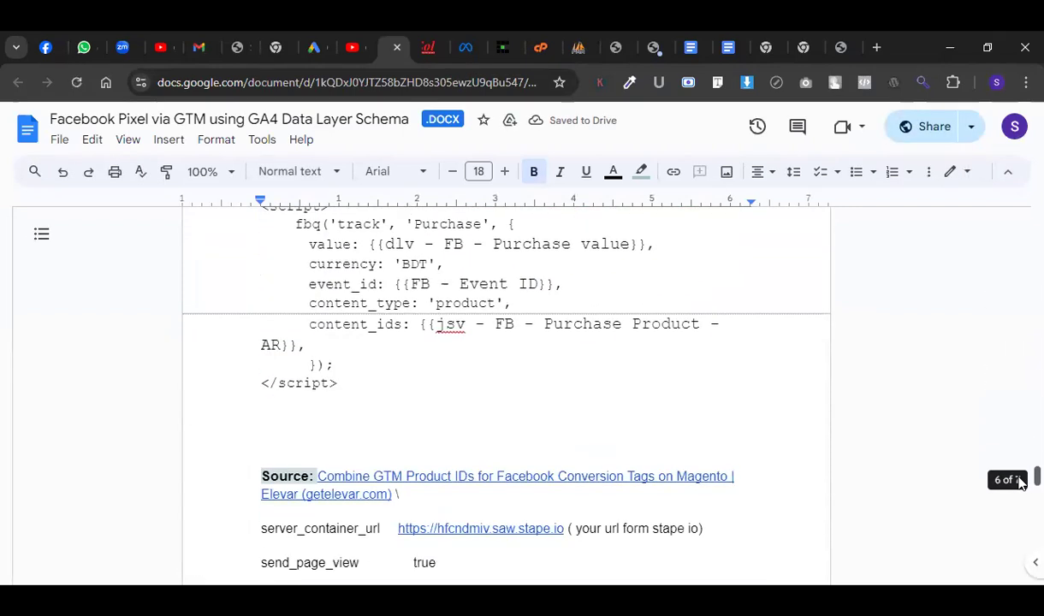
click(655, 44)
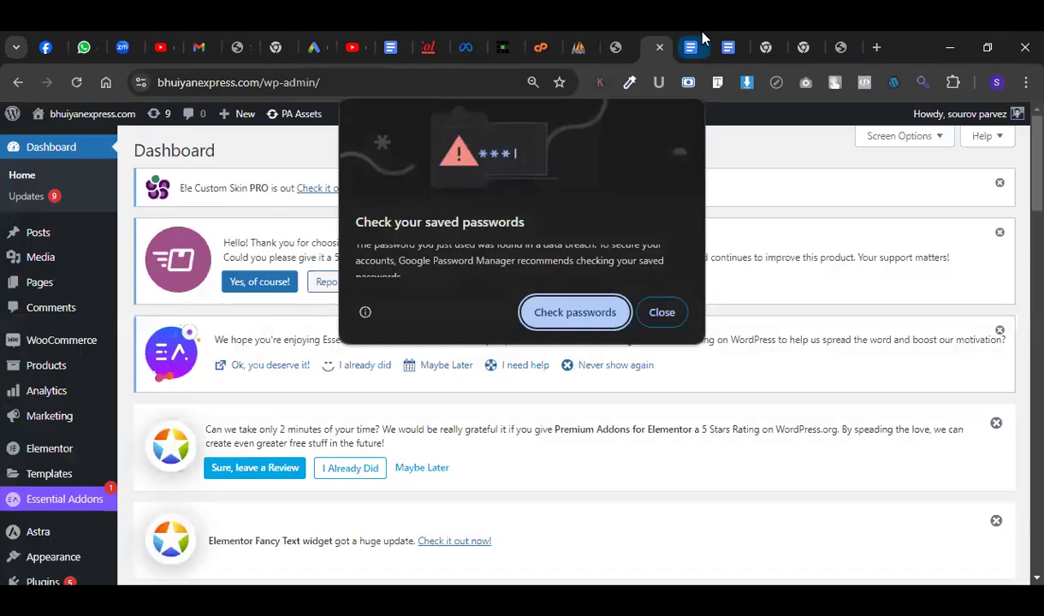
click(673, 324)
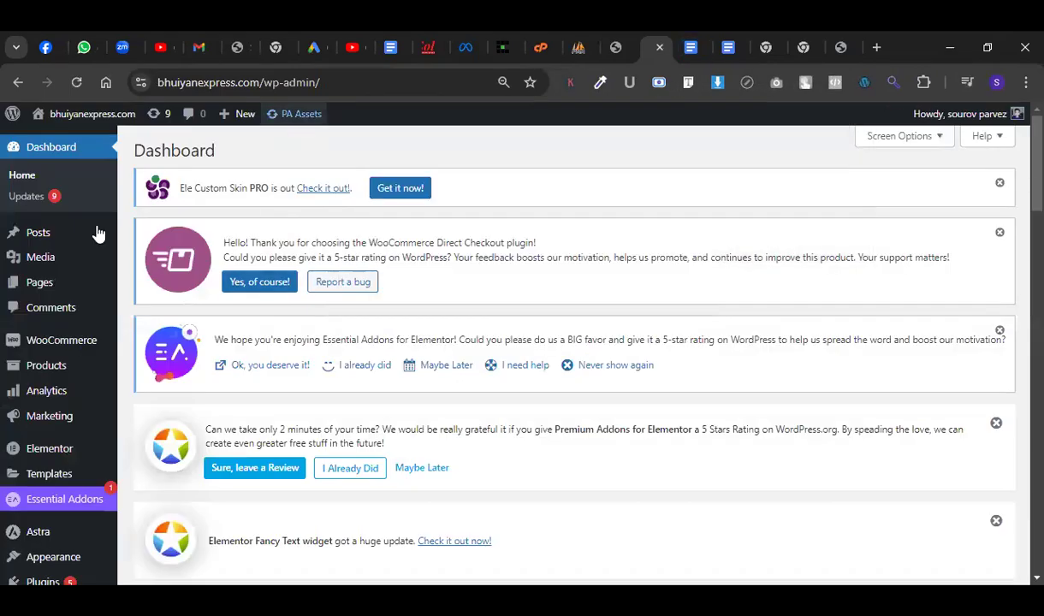
click(702, 39)
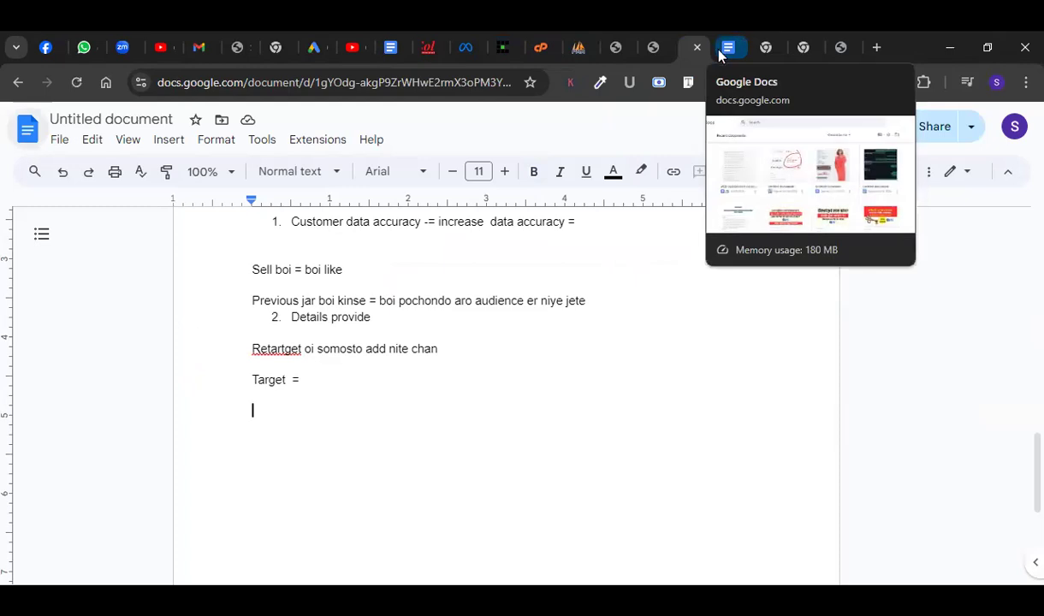
click(700, 48)
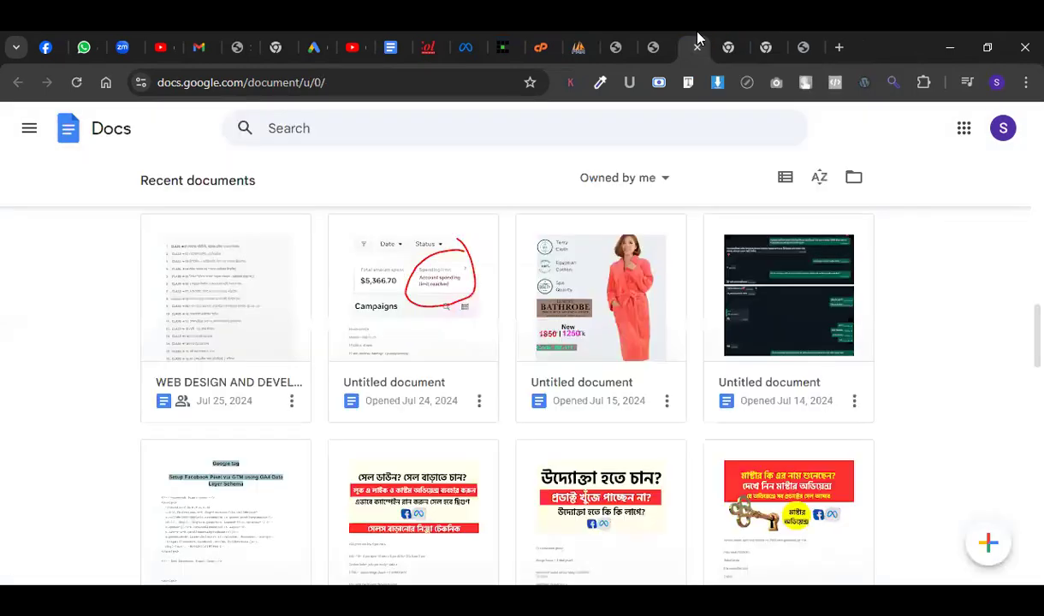
Step: Move the Facebook Pixel via GTM notes tab further right in the tab strip
click(617, 45)
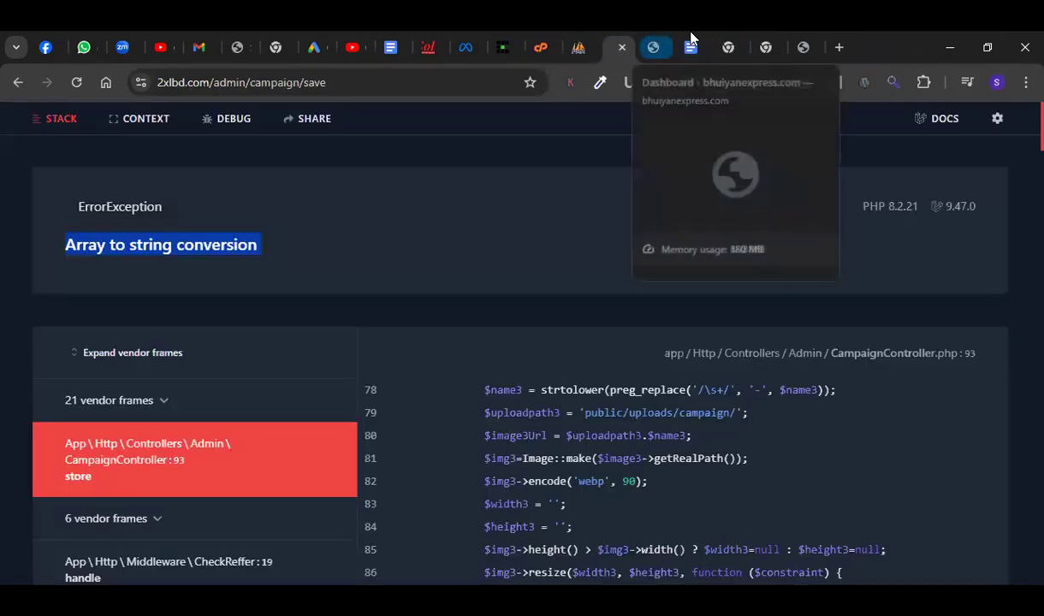
click(692, 40)
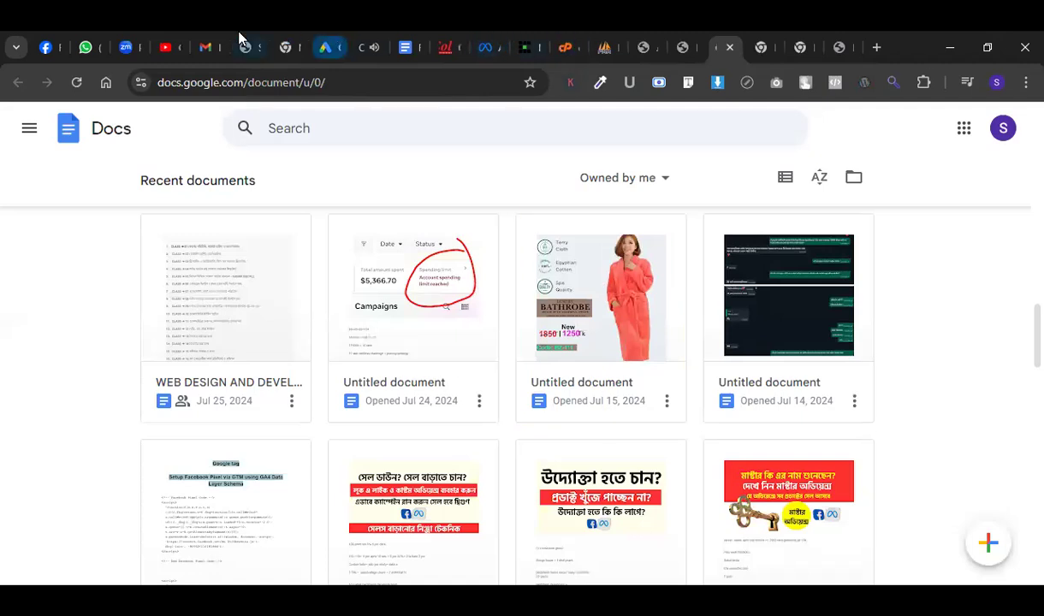
click(358, 39)
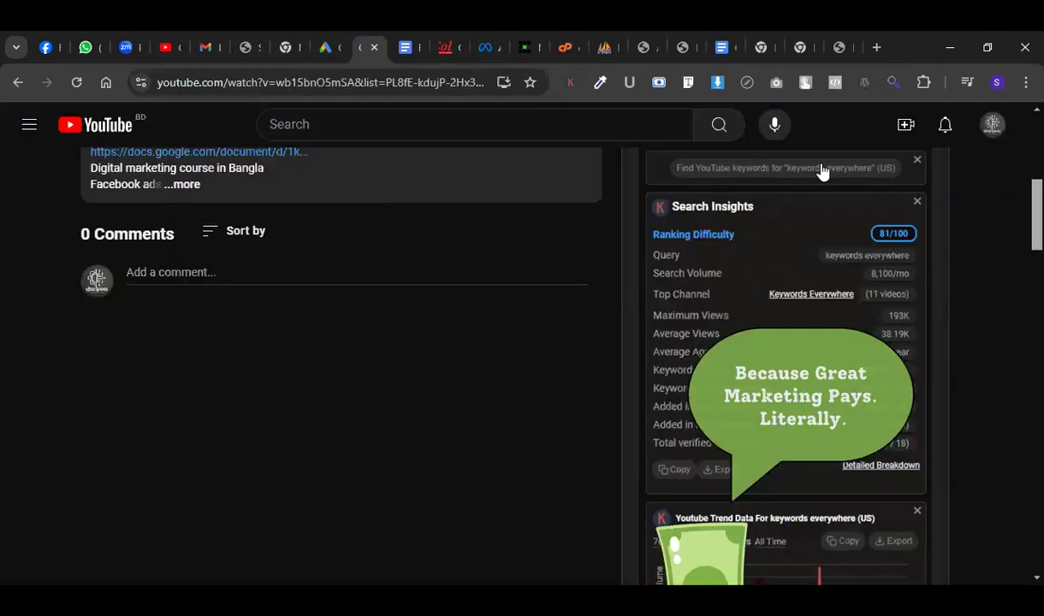
click(402, 45)
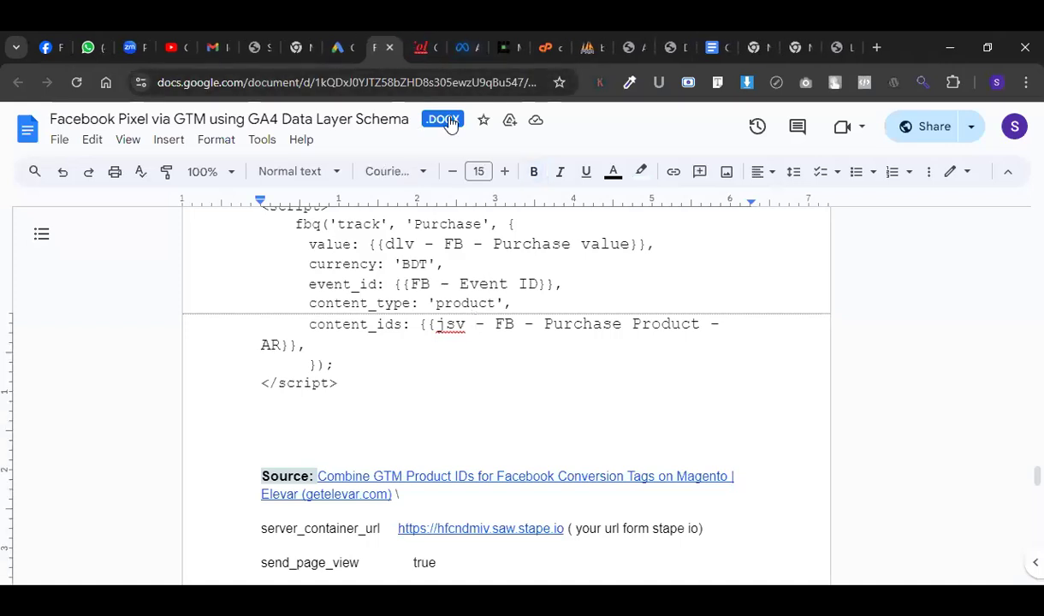
drag(1020, 484, 1018, 224)
drag(389, 39, 791, 36)
Step: Close the ExonHost, cPanel, phpMyAdmin and Laravel error tabs
click(422, 35)
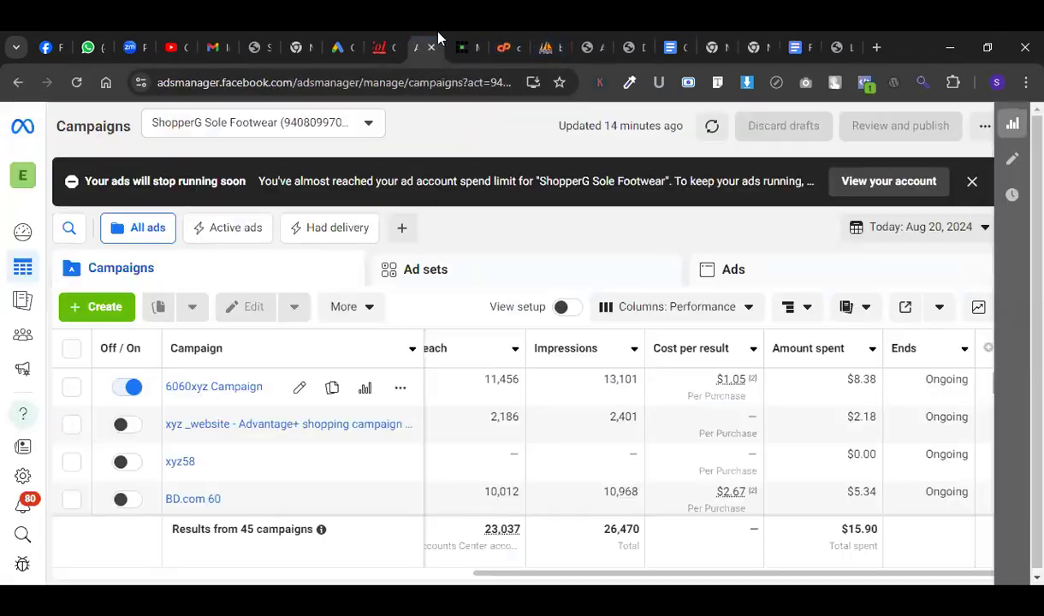
click(469, 35)
click(474, 46)
click(473, 47)
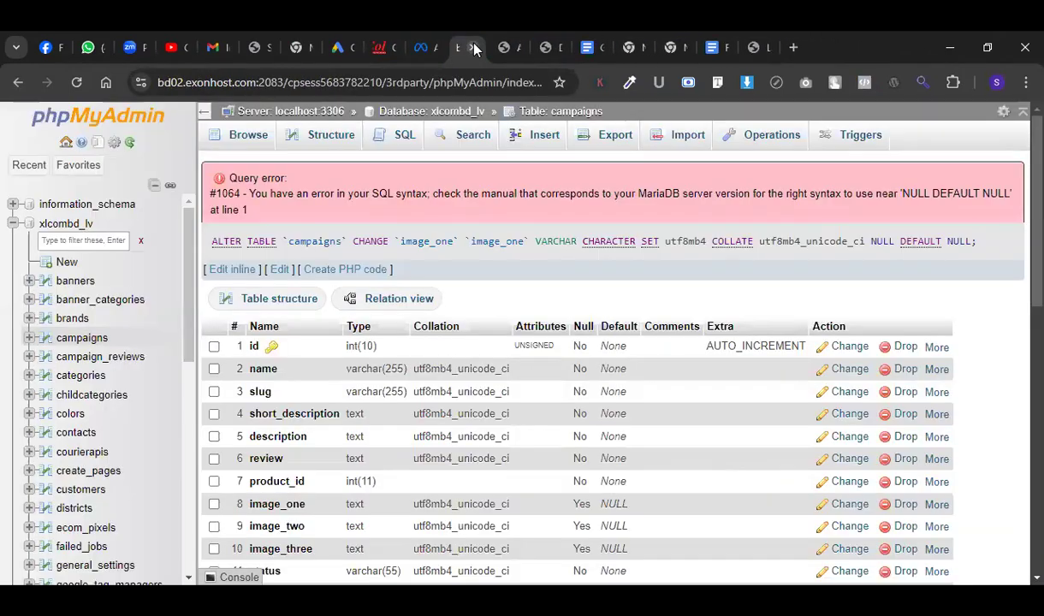
click(473, 47)
click(473, 47)
click(513, 42)
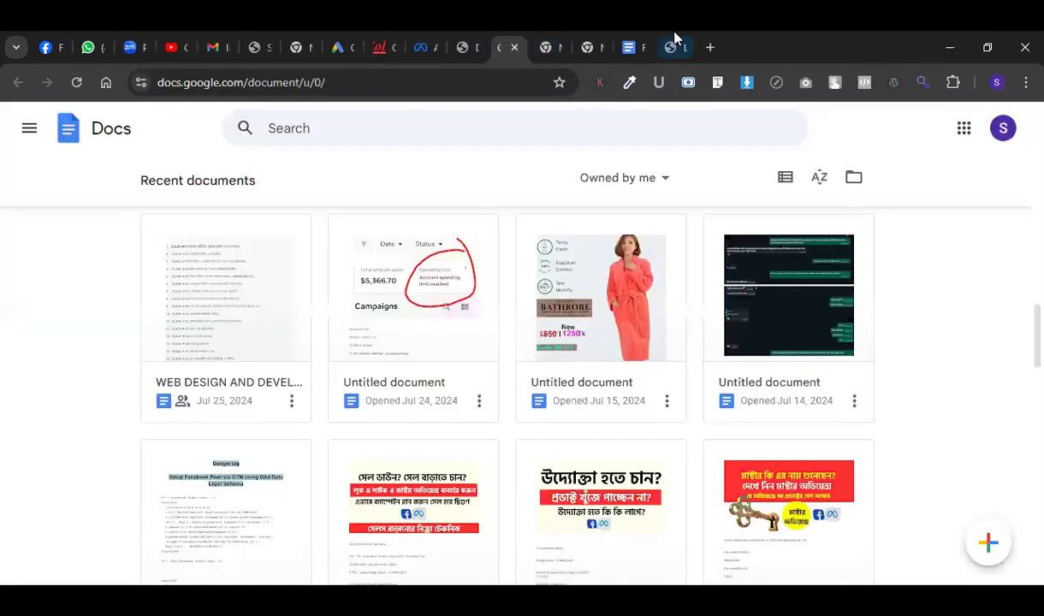
click(637, 39)
Step: Go to the WordPress login tab and select its web address for replacement
drag(1018, 243, 1018, 213)
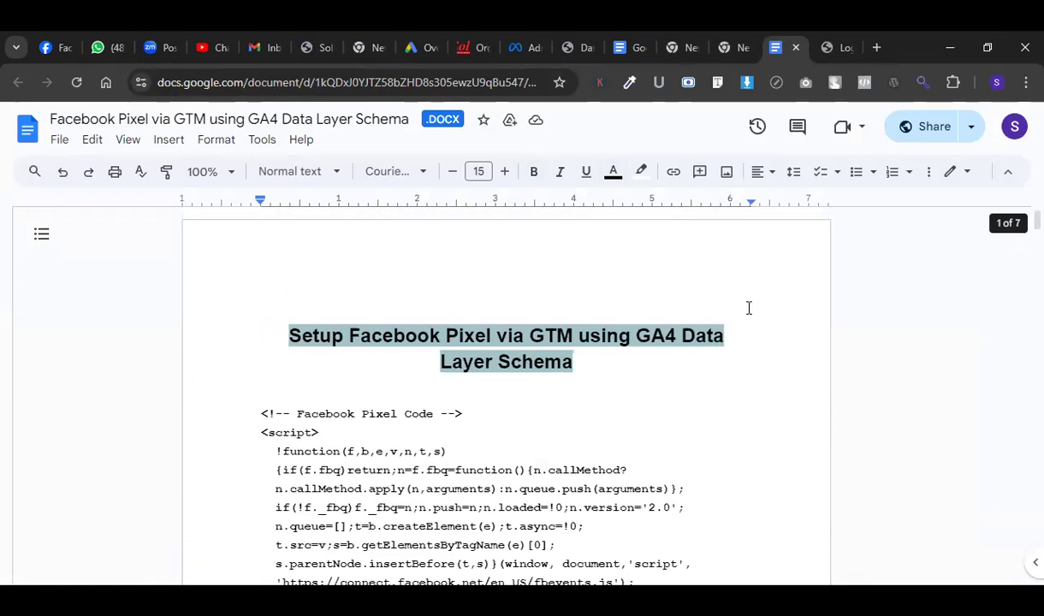
click(834, 47)
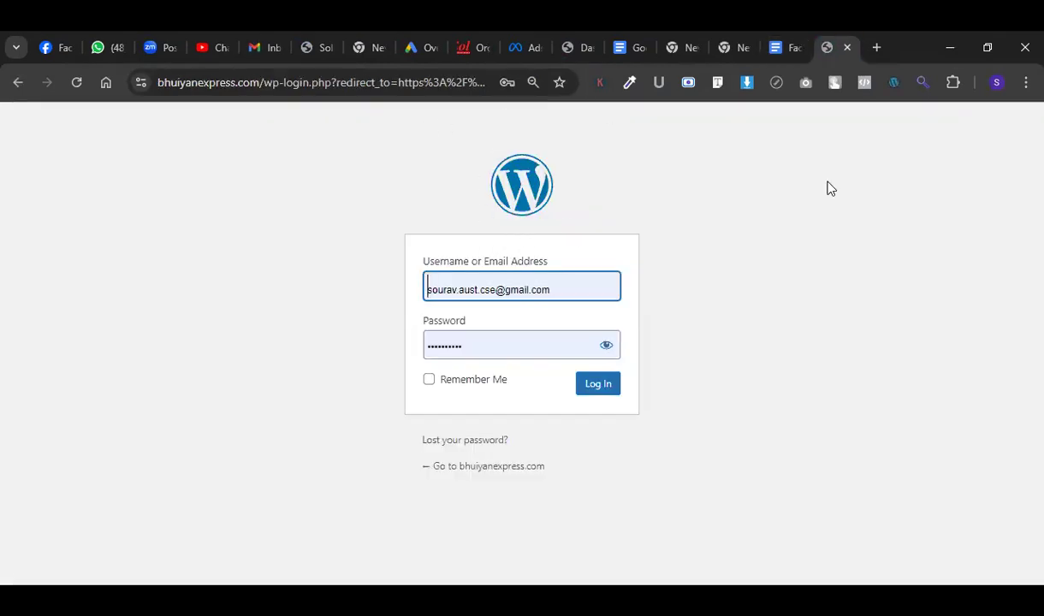
click(585, 40)
click(830, 40)
click(461, 79)
Step: Load tagmanager.google.com and scroll down the Tag Manager accounts list
text(tag)
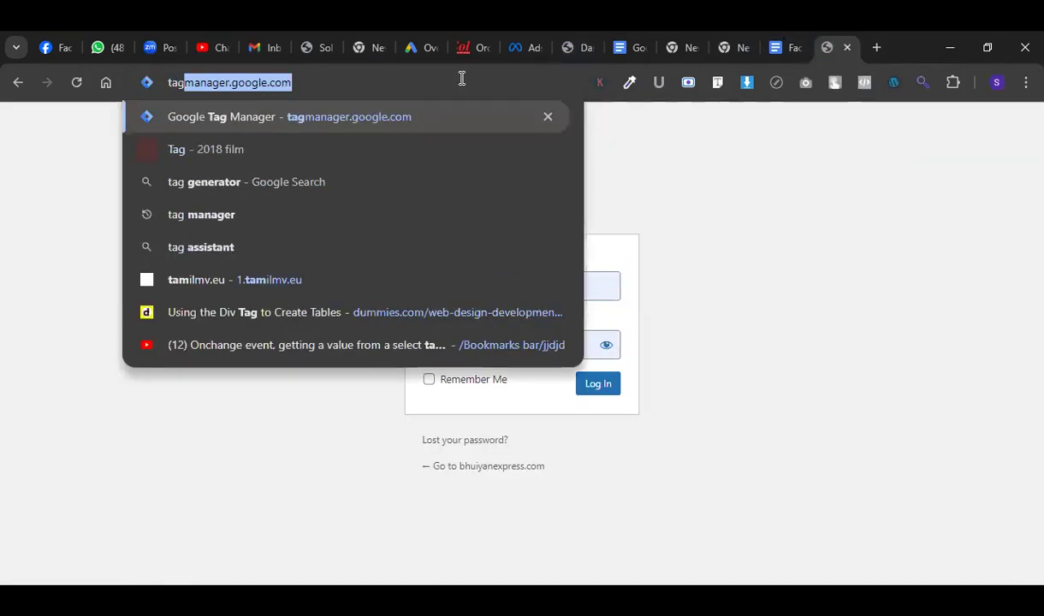
key(Return)
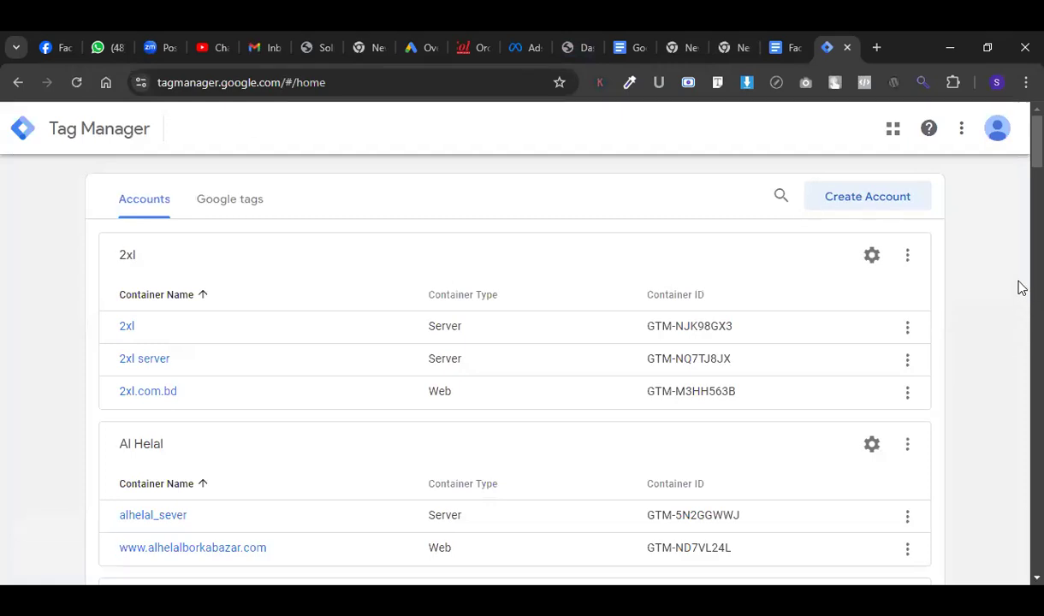
click(799, 39)
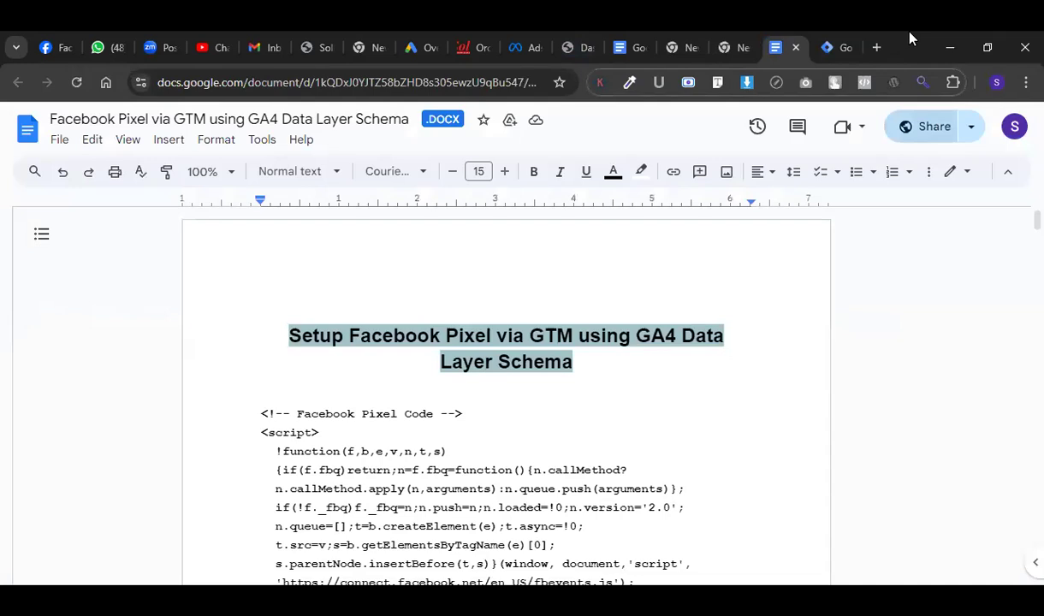
key(ctrl+Tab)
drag(1020, 165, 1020, 250)
scroll(1018, 250, down, 4)
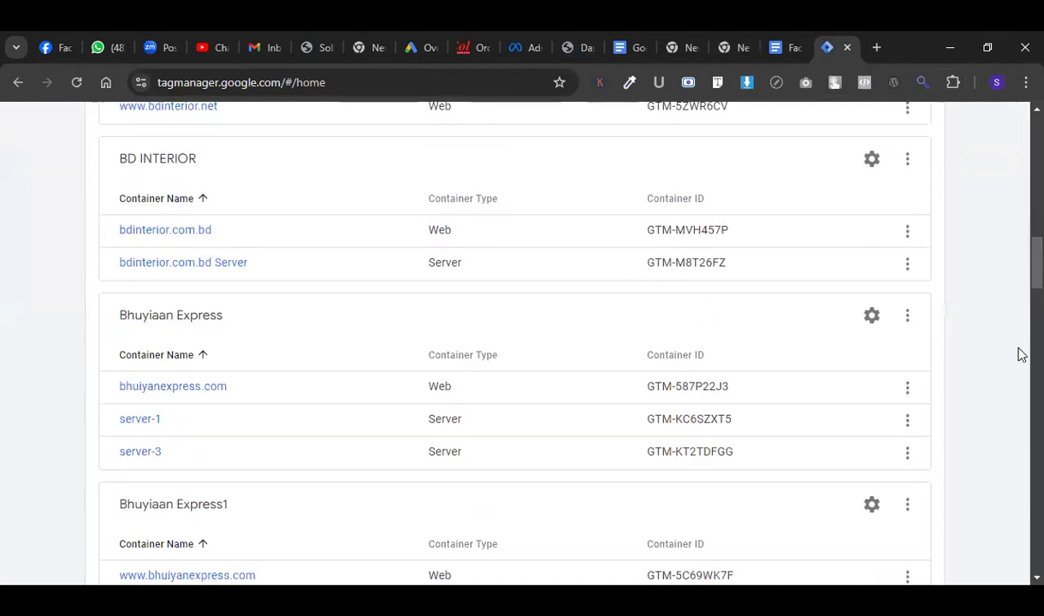
scroll(1018, 295, down, 2)
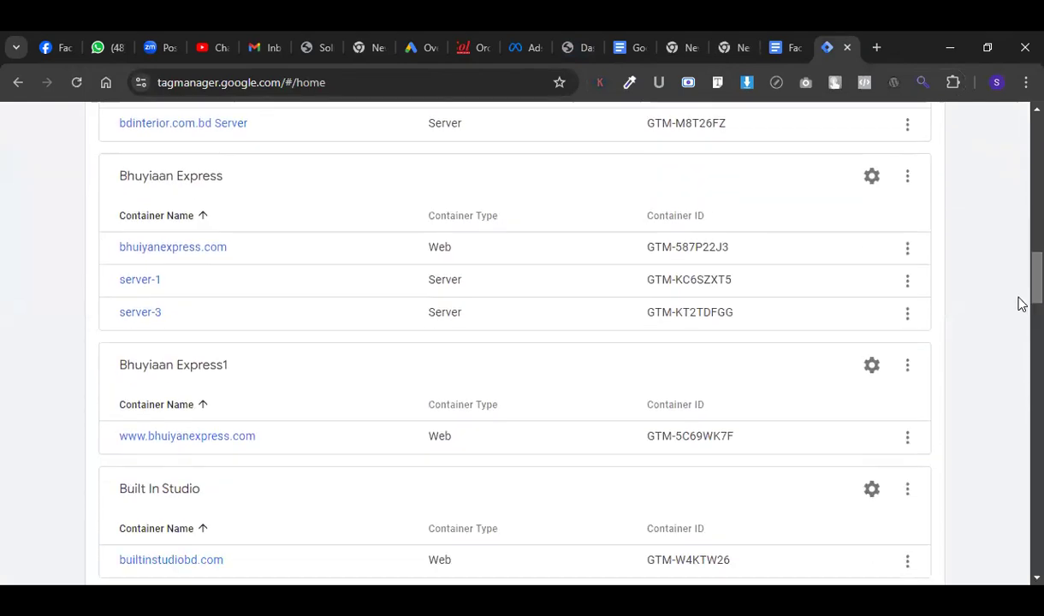
right_click(220, 438)
click(283, 256)
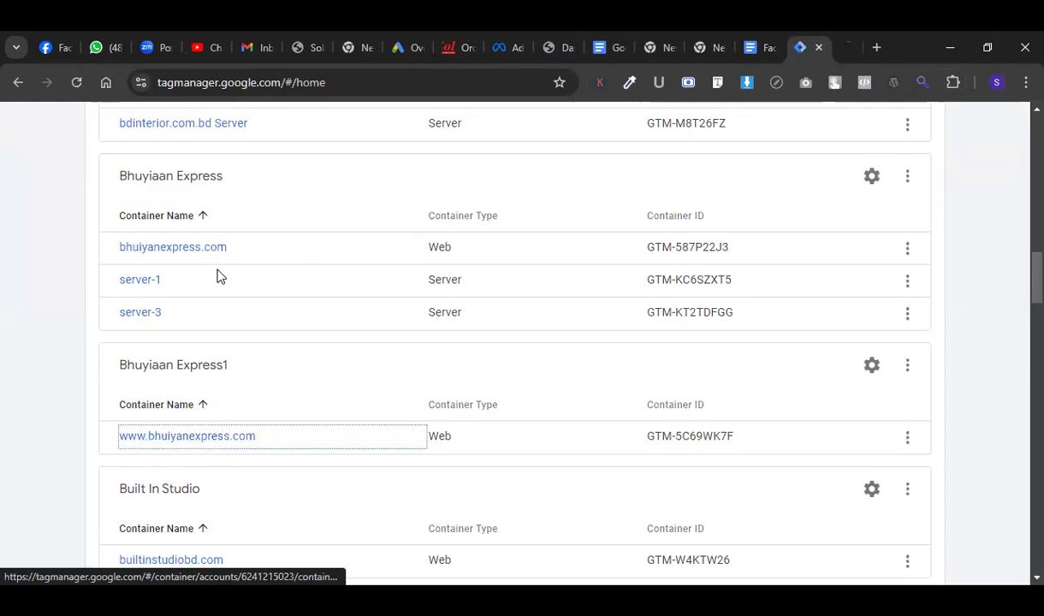
right_click(138, 310)
click(197, 315)
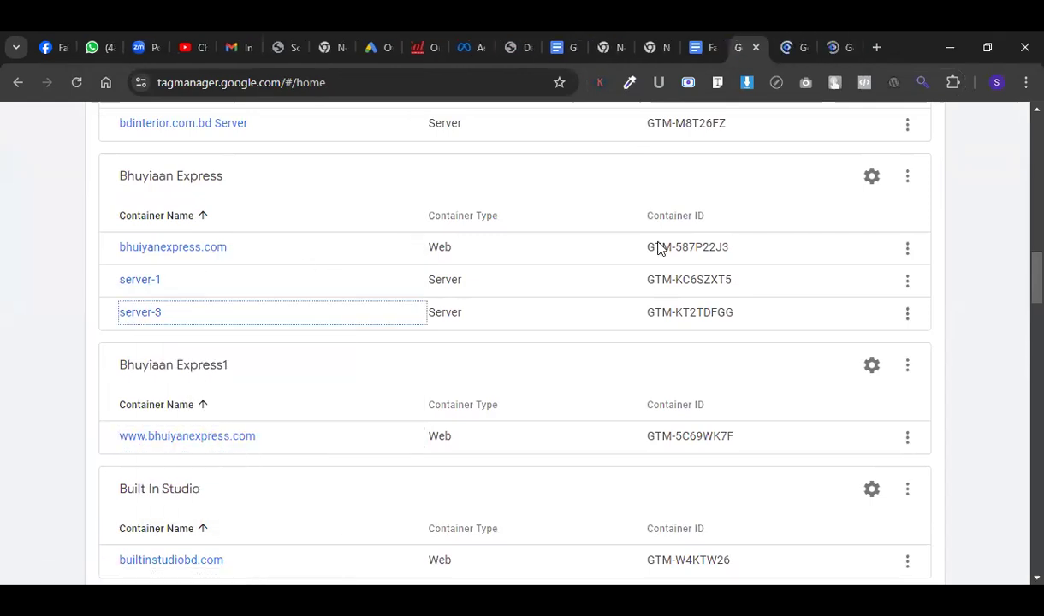
click(830, 43)
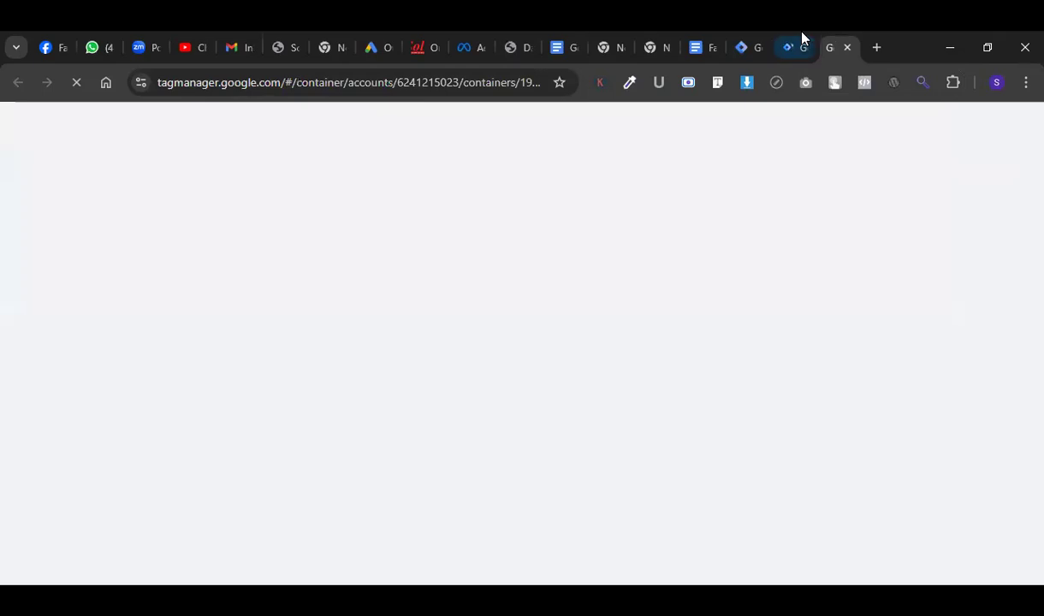
click(834, 41)
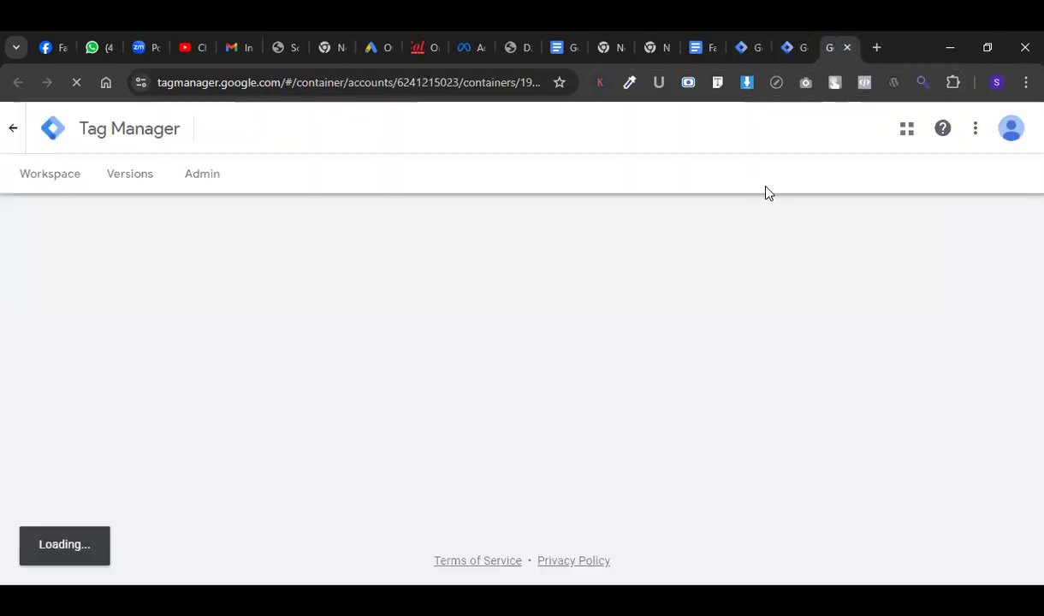
click(788, 43)
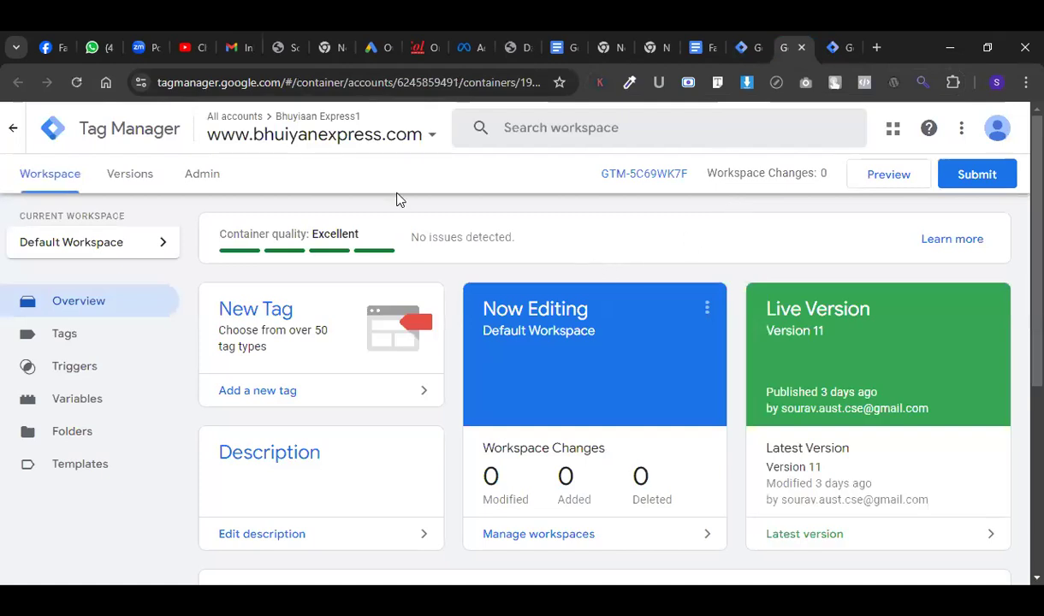
click(257, 134)
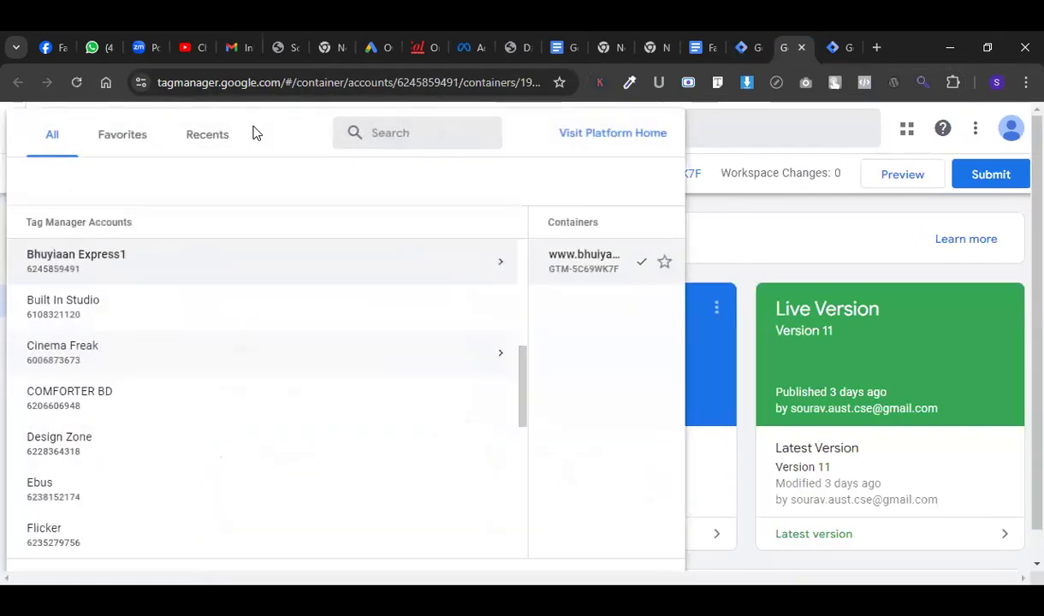
click(839, 45)
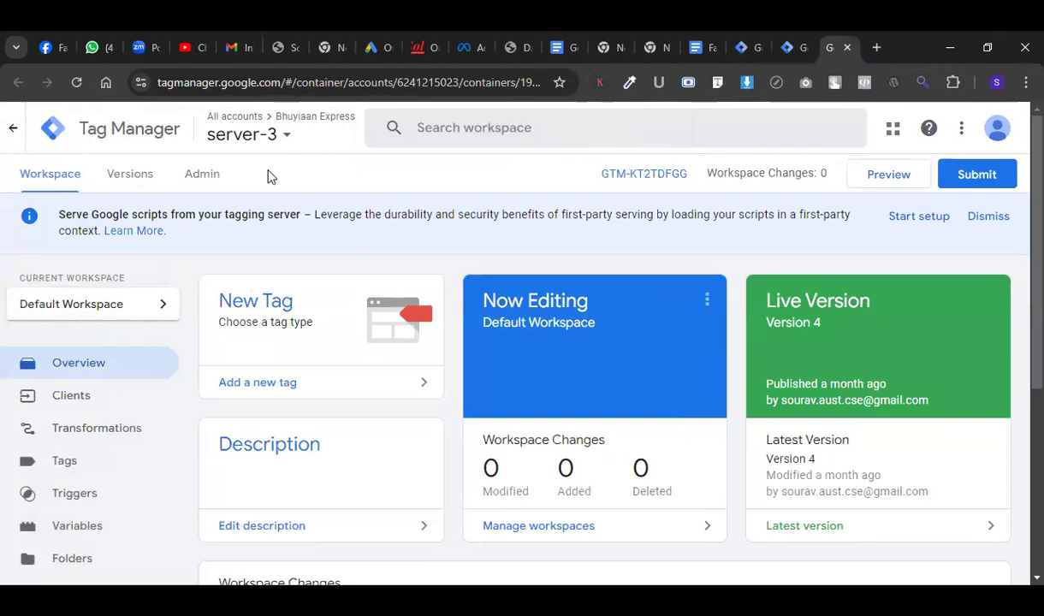
click(253, 144)
click(741, 207)
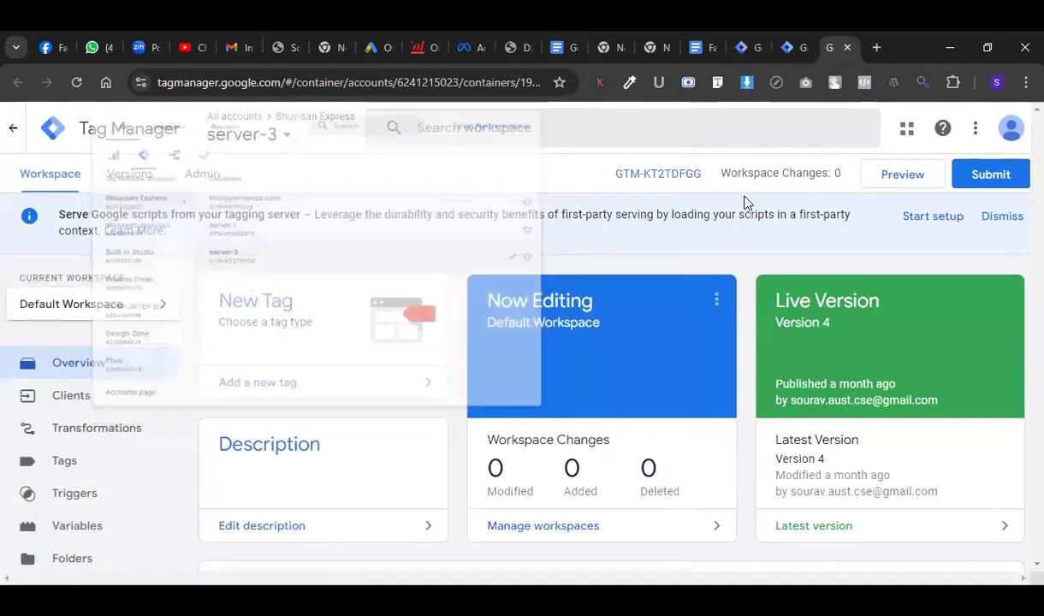
scroll(135, 457, down, 1)
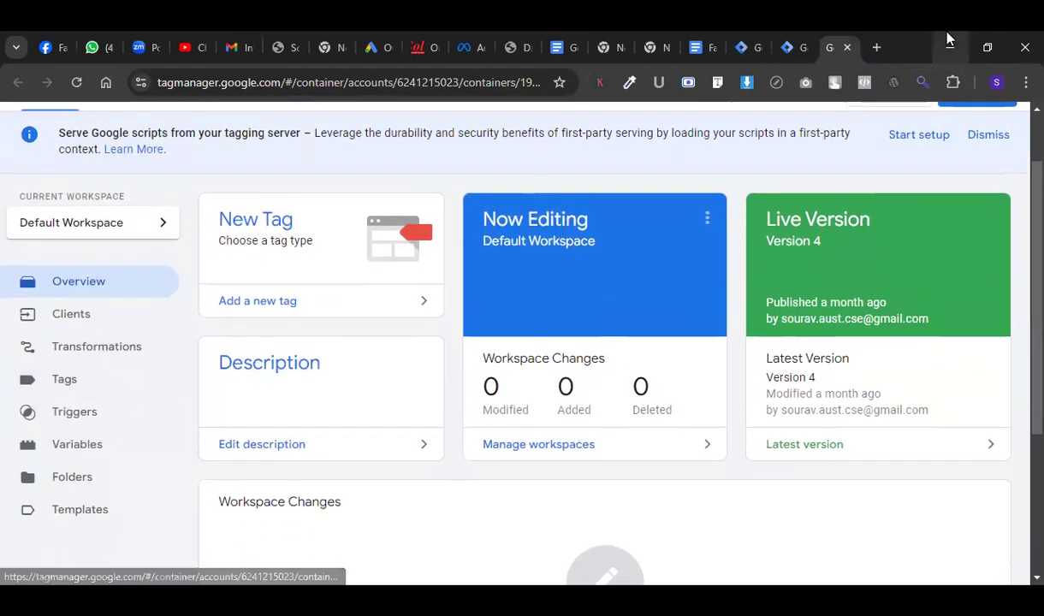
click(799, 39)
click(881, 44)
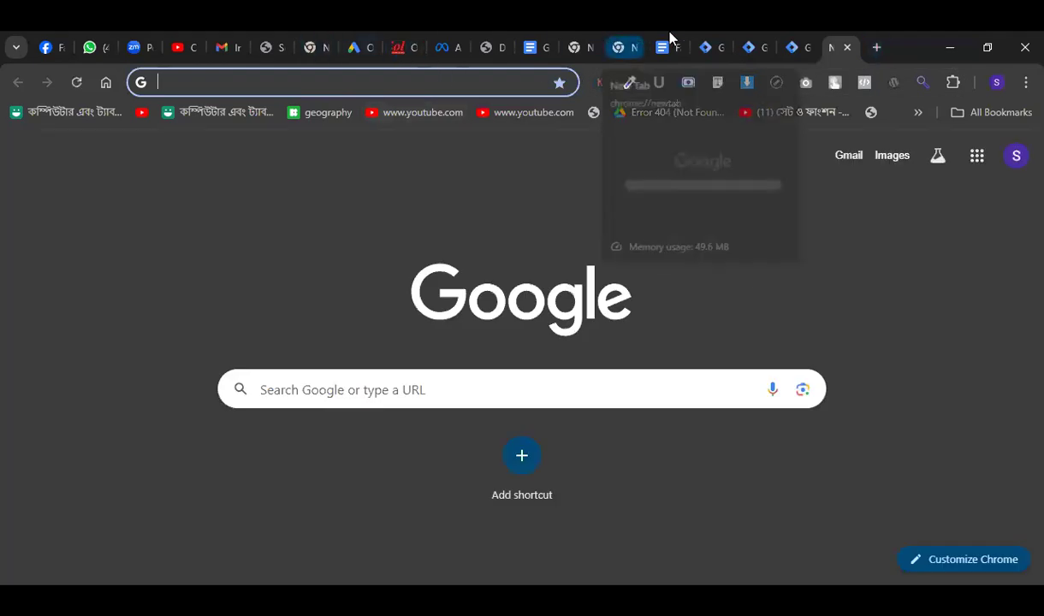
Step: Load stape.io and follow its login link to the Stape dashboard
text(stape.io)
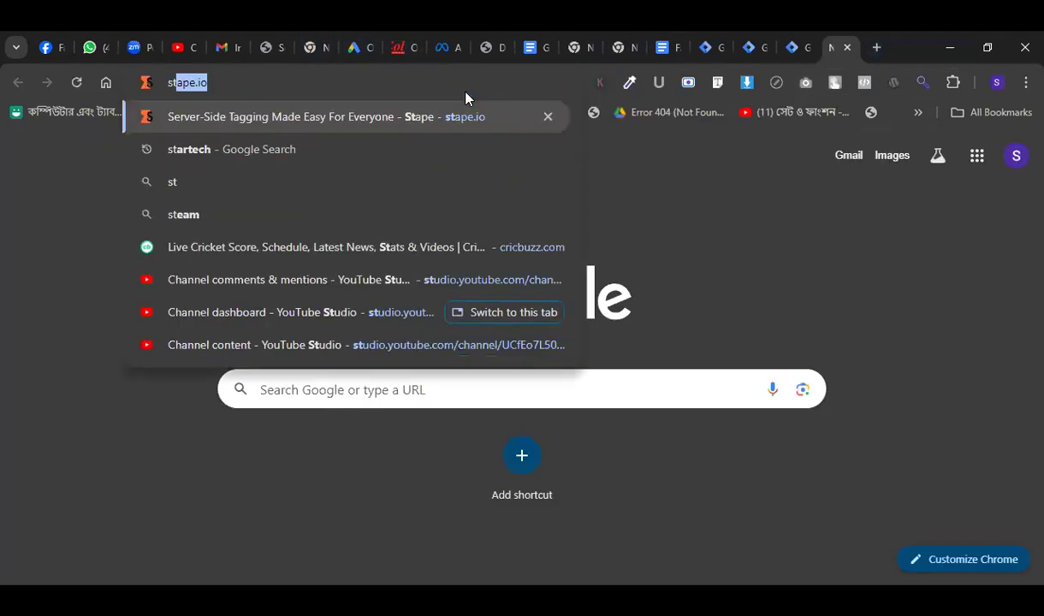
key(Return)
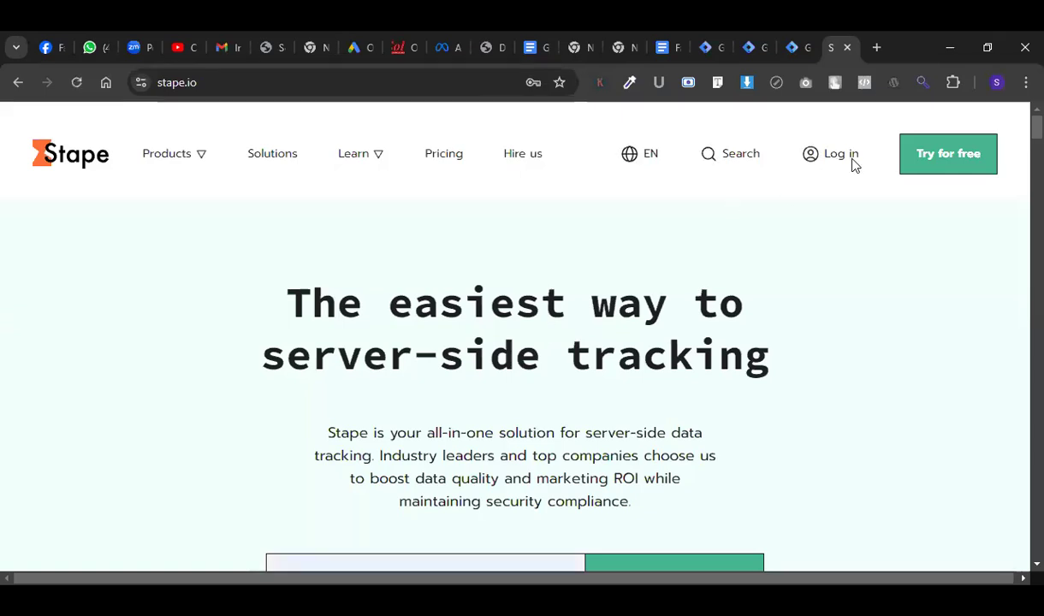
click(847, 157)
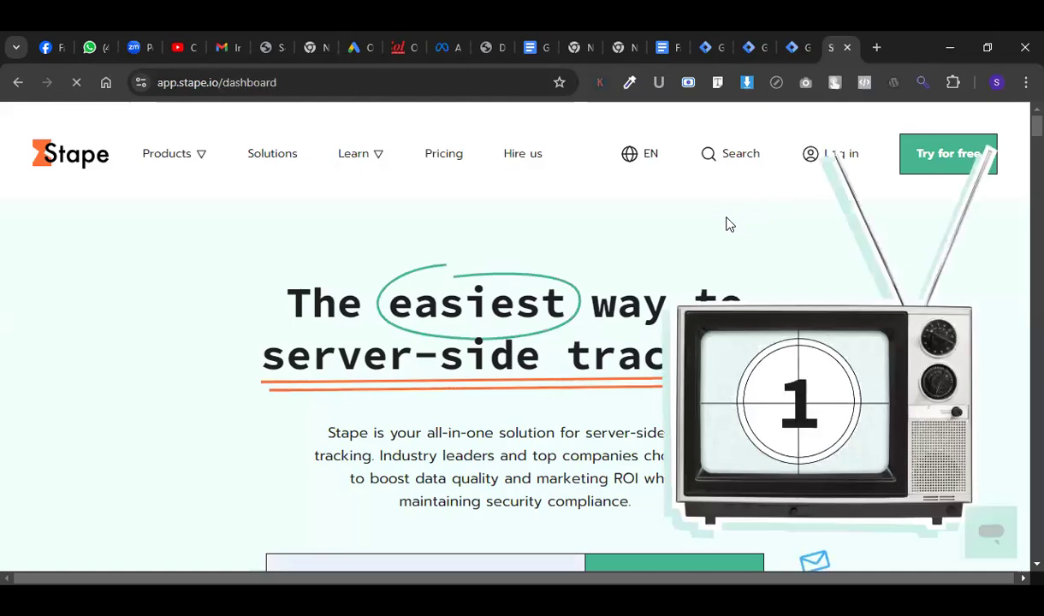
Step: Dismiss the promo pop-up and delete the flciker-server container through its ⋯ menu
drag(1036, 230, 1017, 320)
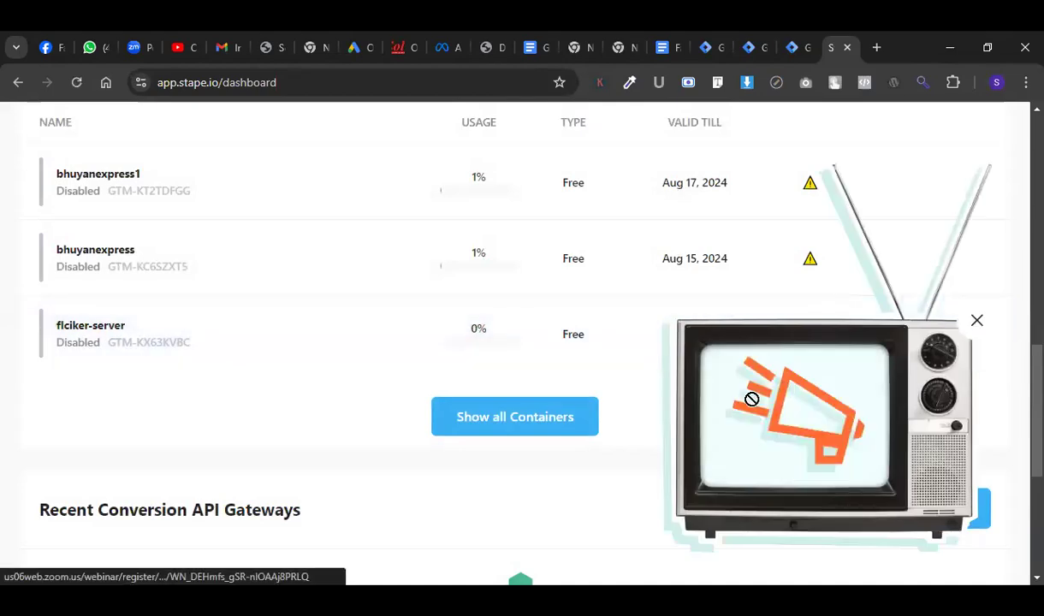
click(974, 322)
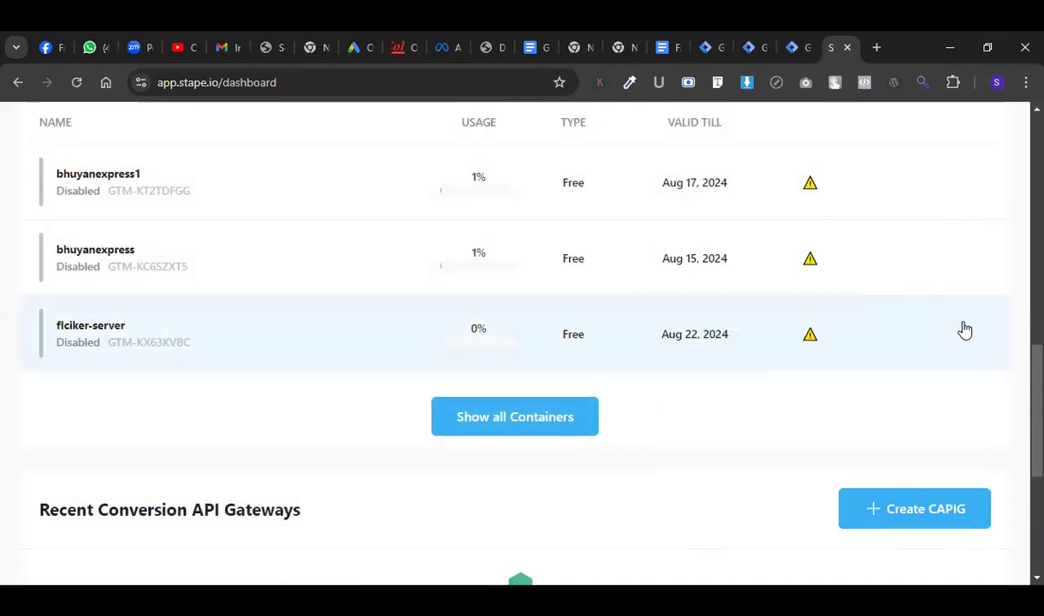
click(756, 354)
scroll(1018, 244, down, 5)
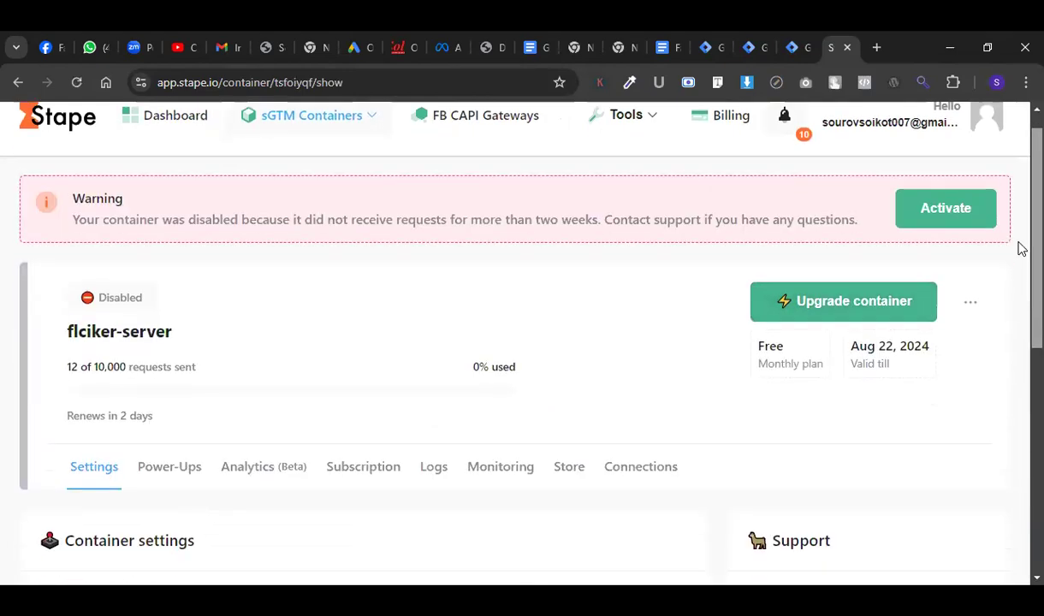
scroll(1018, 373, up, 5)
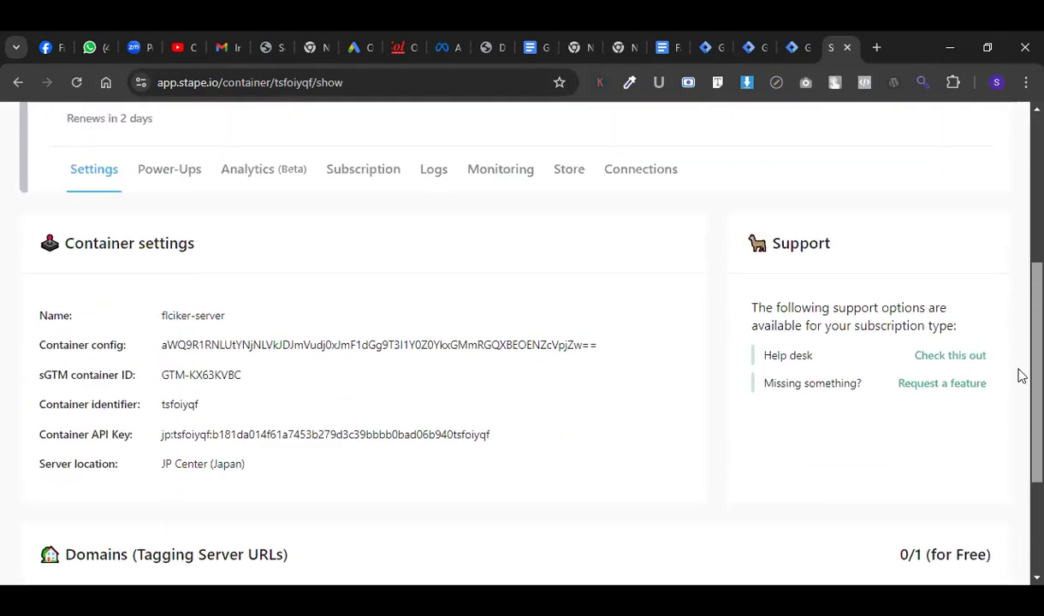
drag(1019, 281, 1018, 246)
scroll(1021, 251, down, 1)
click(970, 187)
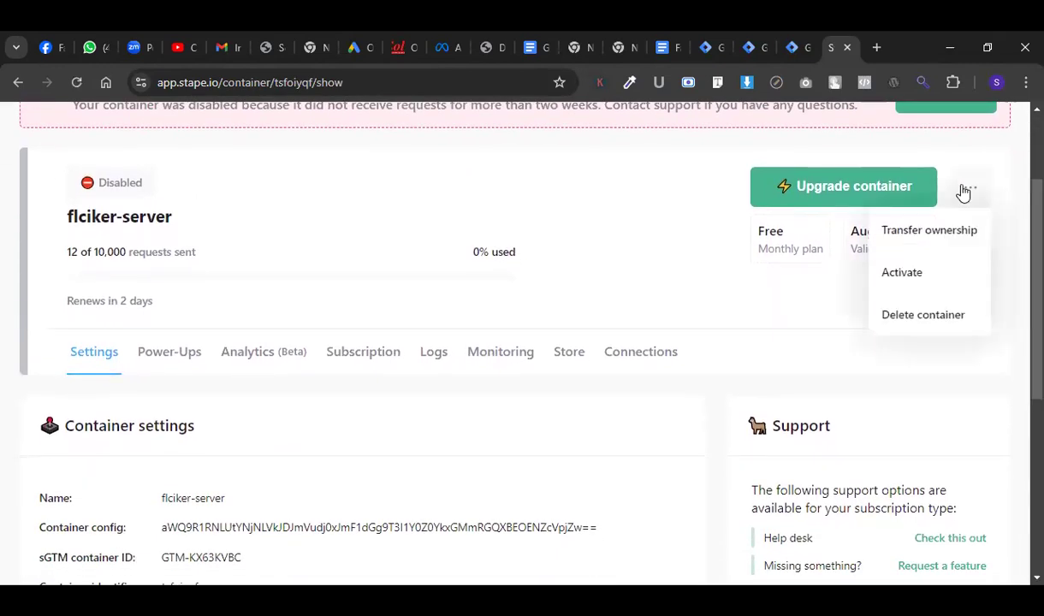
click(933, 316)
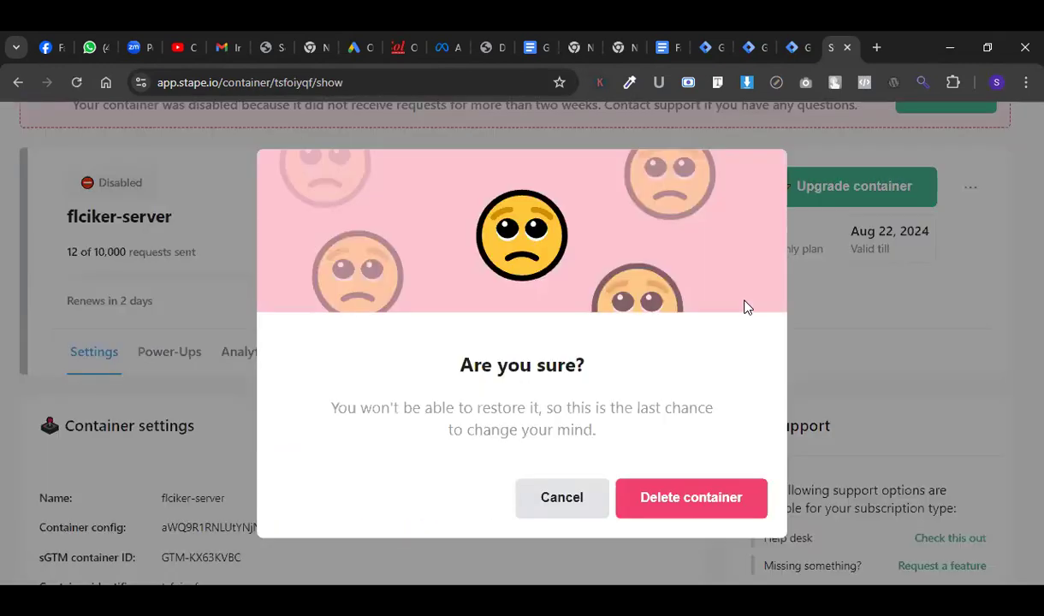
click(687, 510)
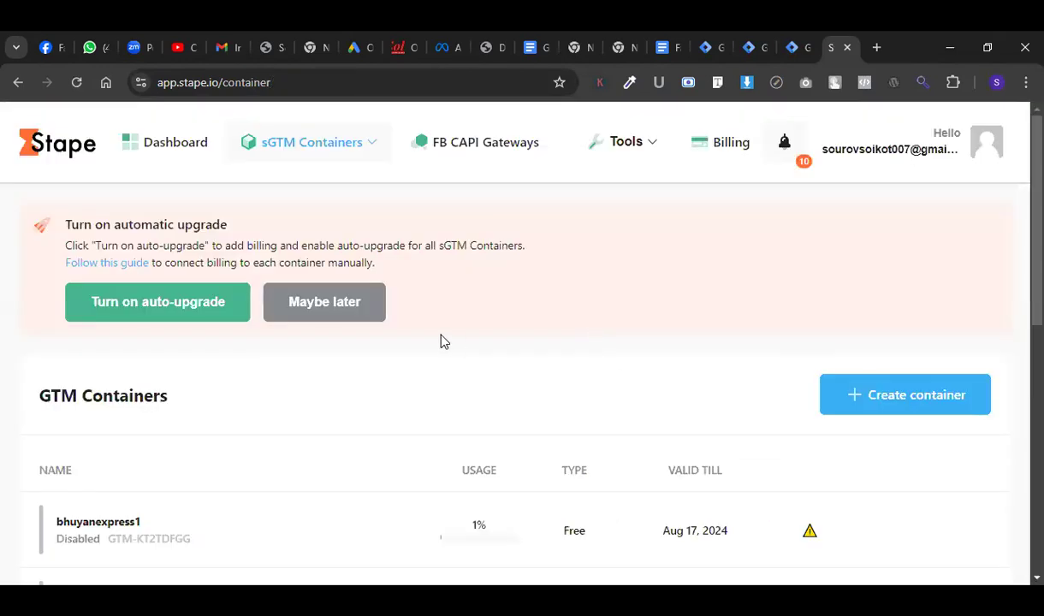
Step: Confirm flciker-server no longer appears in GTM Containers, then return to the Facebook Pixel notes
scroll(1018, 302, down, 2)
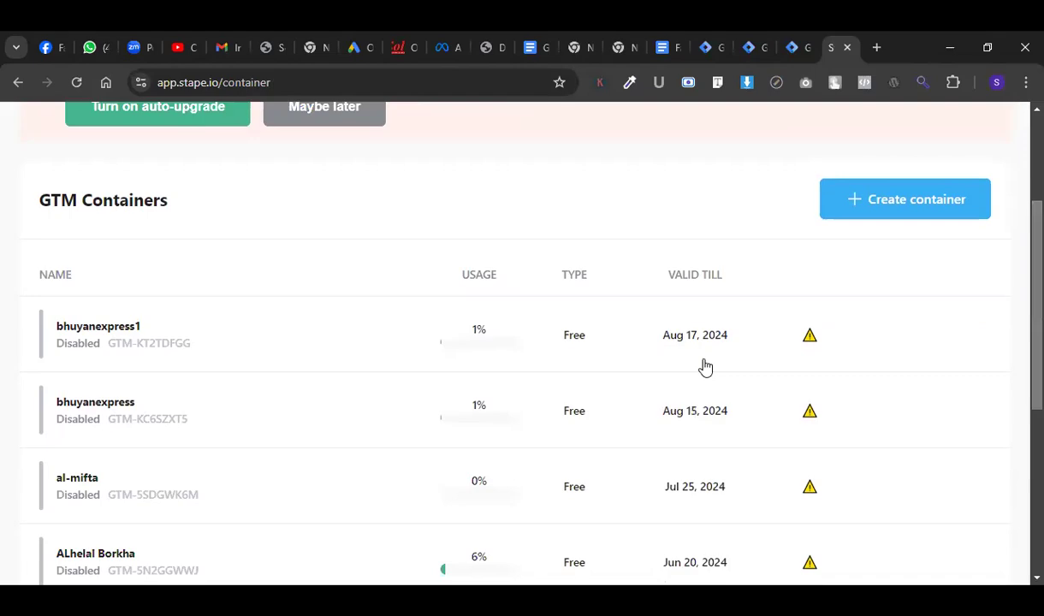
scroll(251, 326, up, 2)
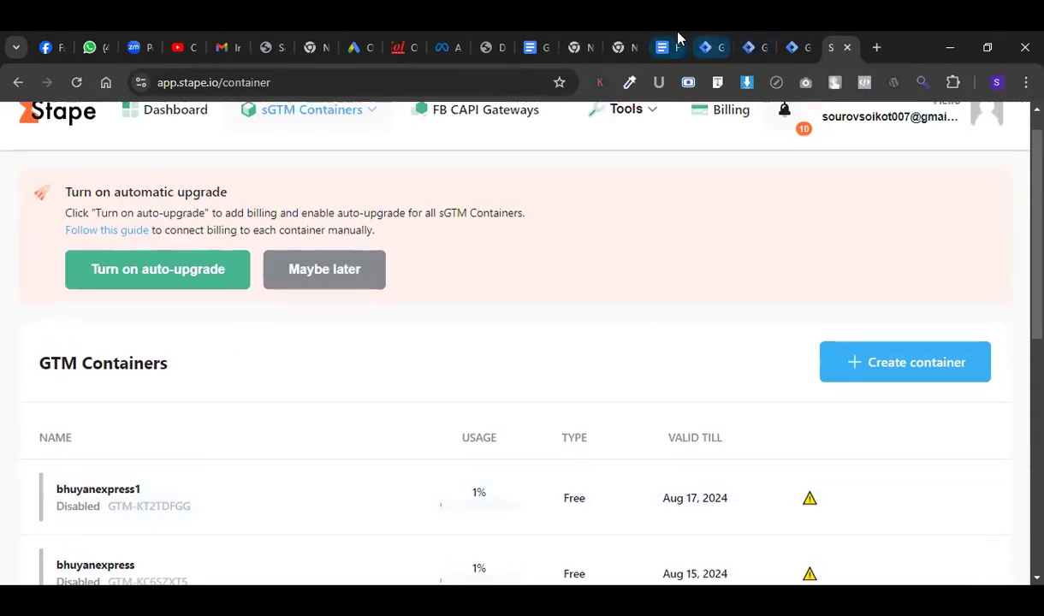
click(658, 47)
drag(1019, 226, 930, 575)
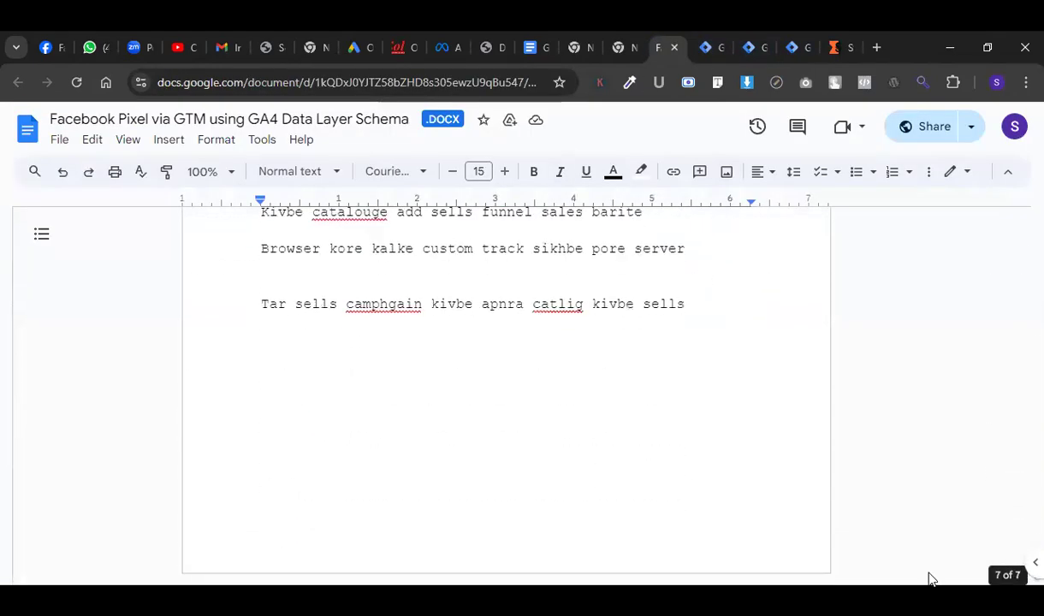
Step: Type 'STAPE.IO OPEN ACCOUNT' on the empty line below the last note
click(603, 399)
text(ST)
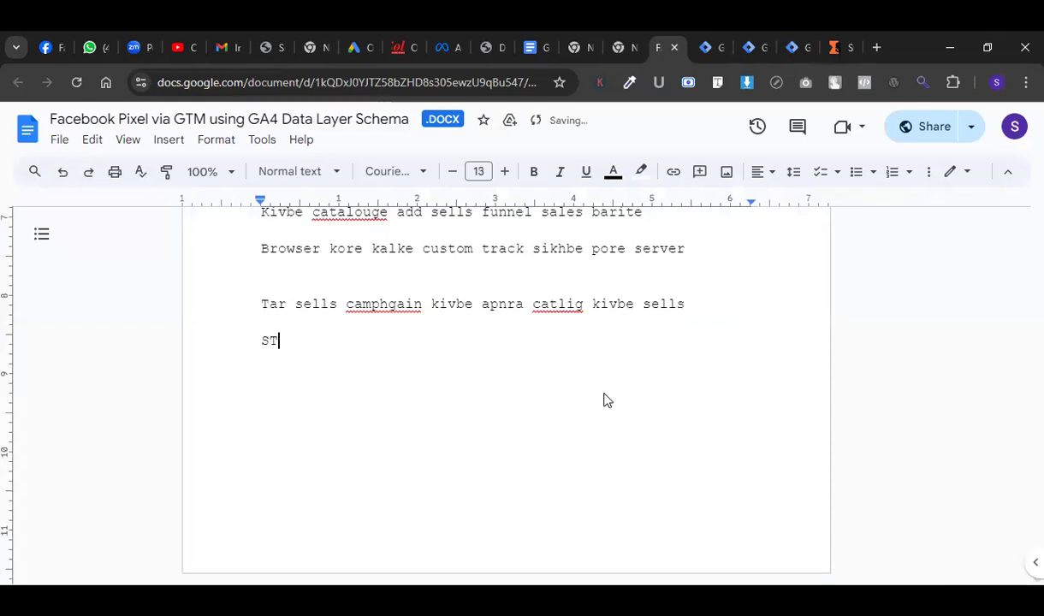
text(APEIO A)
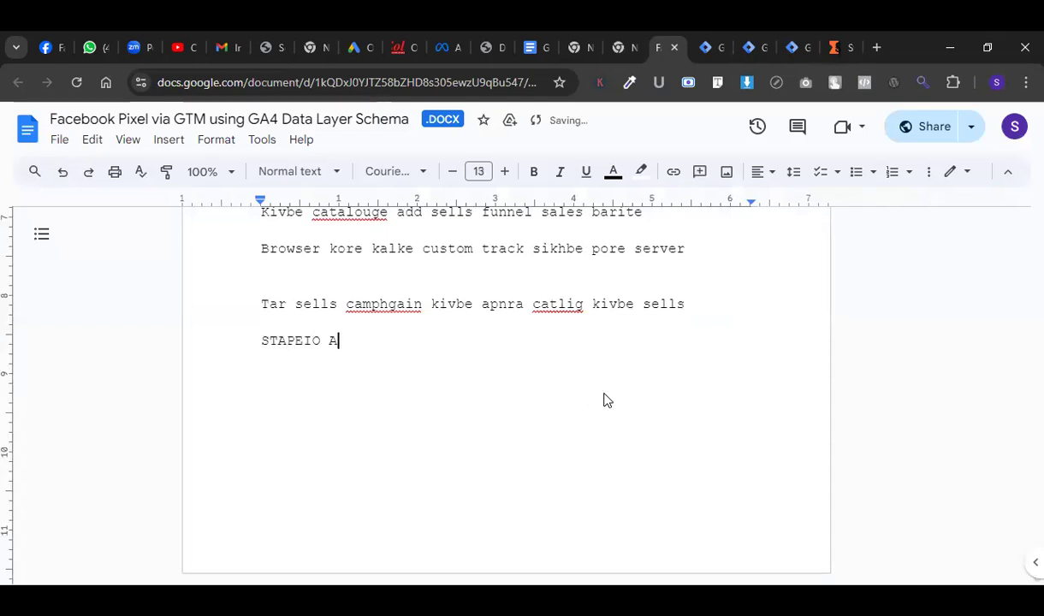
text(MAR ACCOUNT)
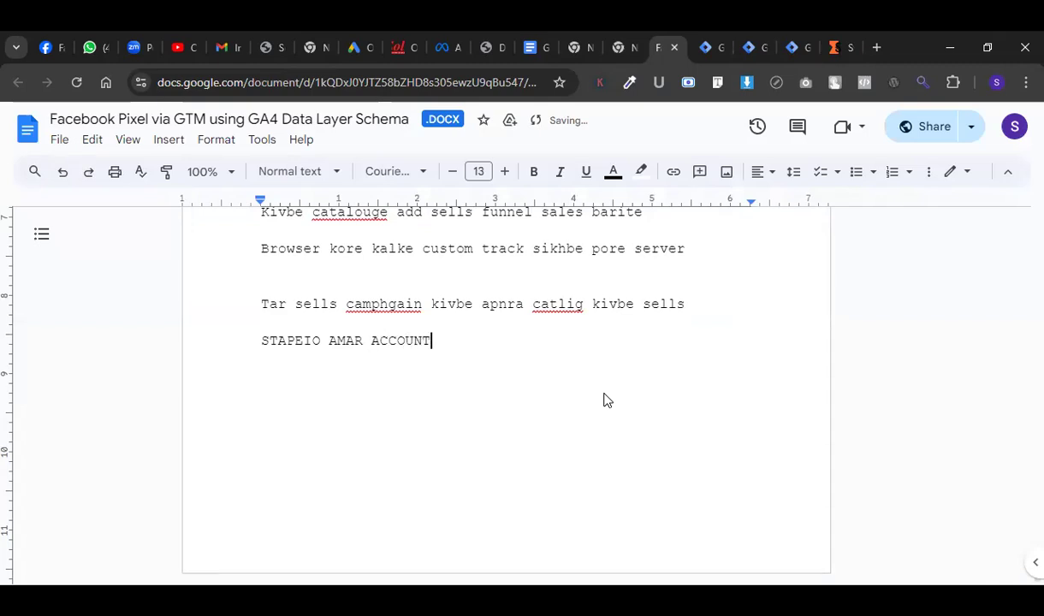
key(BackSpace)
key(BackSpace)
key(BackSpace)
key(BackSpace)
key(BackSpace)
key(BackSpace)
key(BackSpace)
key(BackSpace)
key(BackSpace)
key(BackSpace)
key(BackSpace)
key(BackSpace)
key(BackSpace)
key(BackSpace)
key(BackSpace)
key(BackSpace)
key(BackSpace)
key(BackSpace)
key(BackSpace)
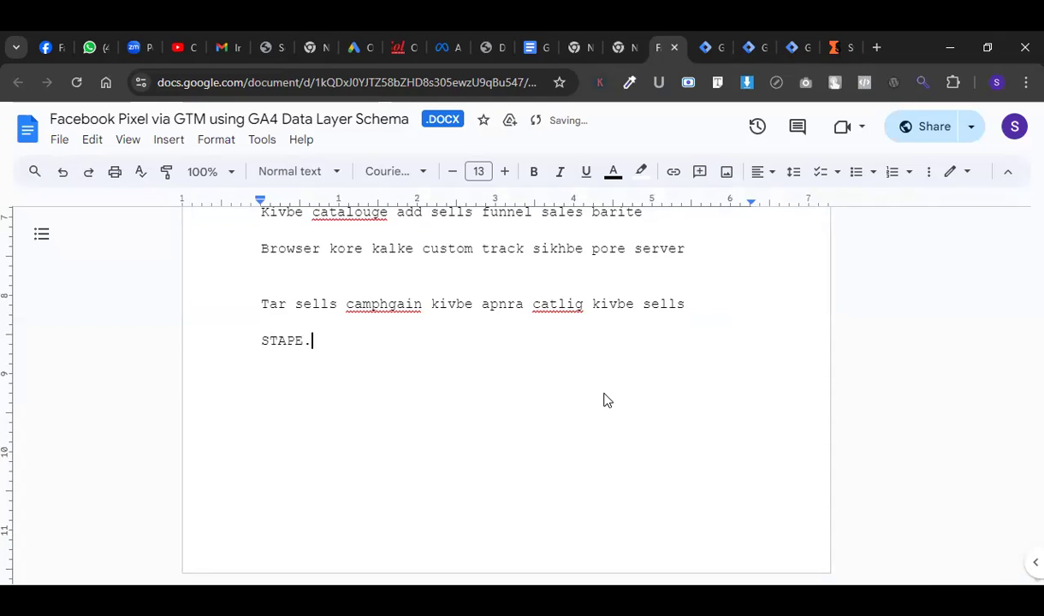
text(TAPE.IO OPEN A CCOU)
key(BackSpace)
key(BackSpace)
key(BackSpace)
key(BackSpace)
key(BackSpace)
text(CCOUNT)
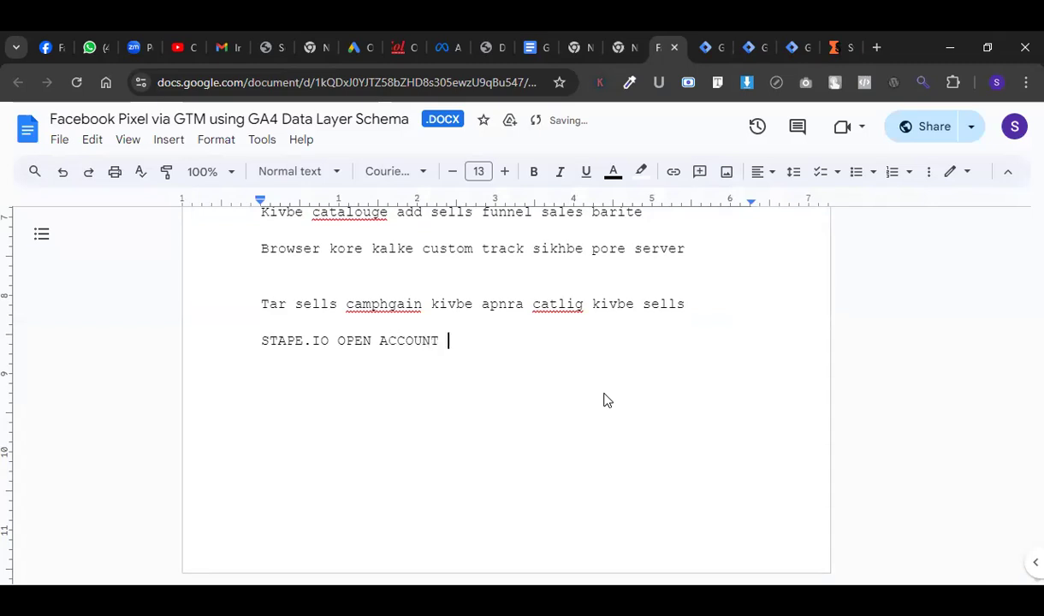
key(Return)
Step: Add the lines 'Dedicaly server tracking' and 'Free 10000 kintu 10k request container paid'
text(dec)
text(dic)
text(aly serv)
text(er tracking)
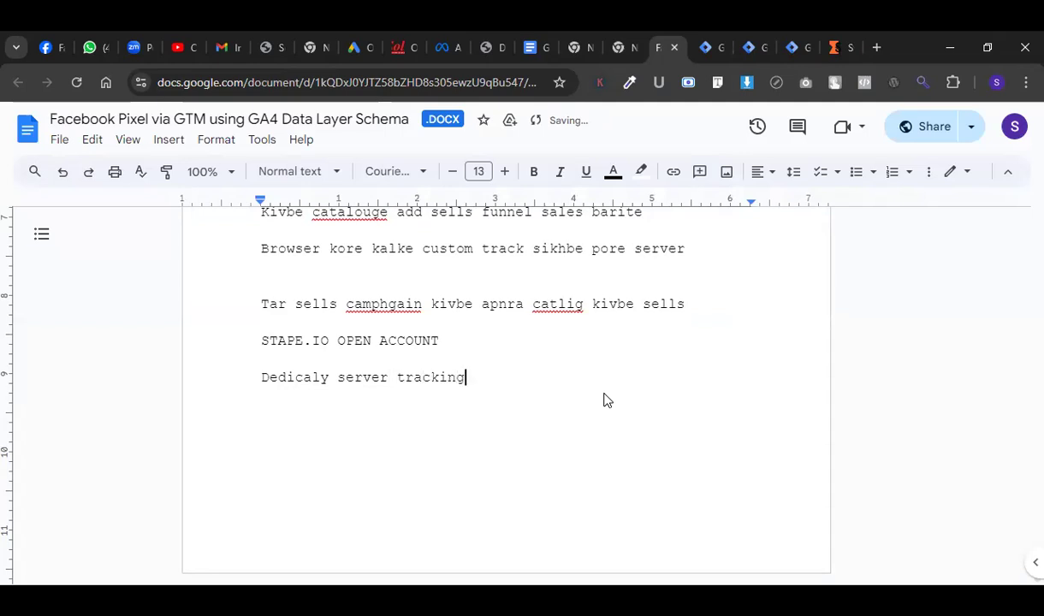
key(Return)
text(free 10000 re)
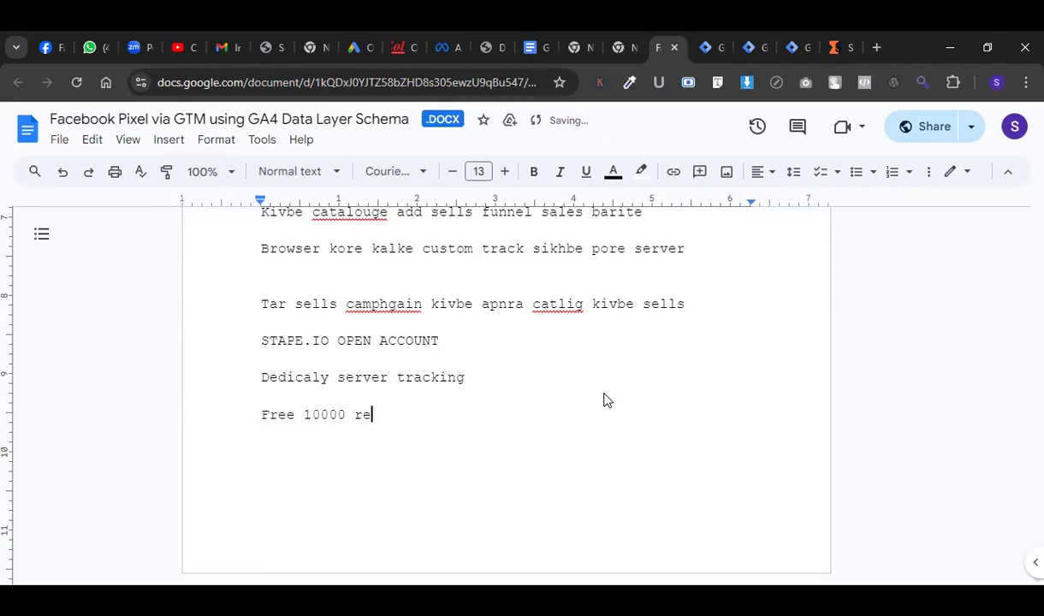
text(ques)
key(BackSpace)
key(BackSpace)
key(BackSpace)
key(BackSpace)
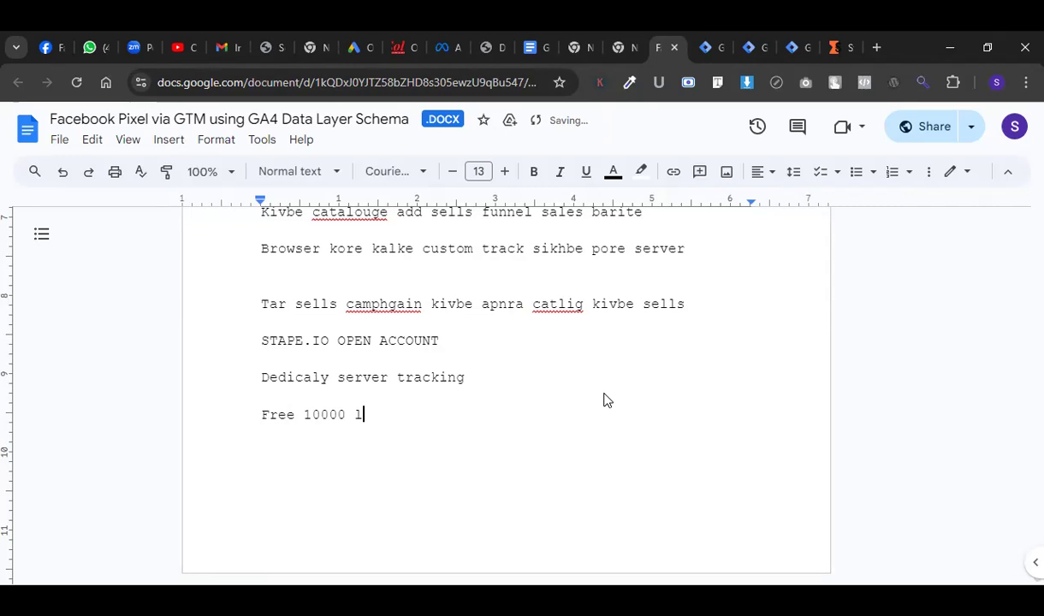
text(kintu 10k requ)
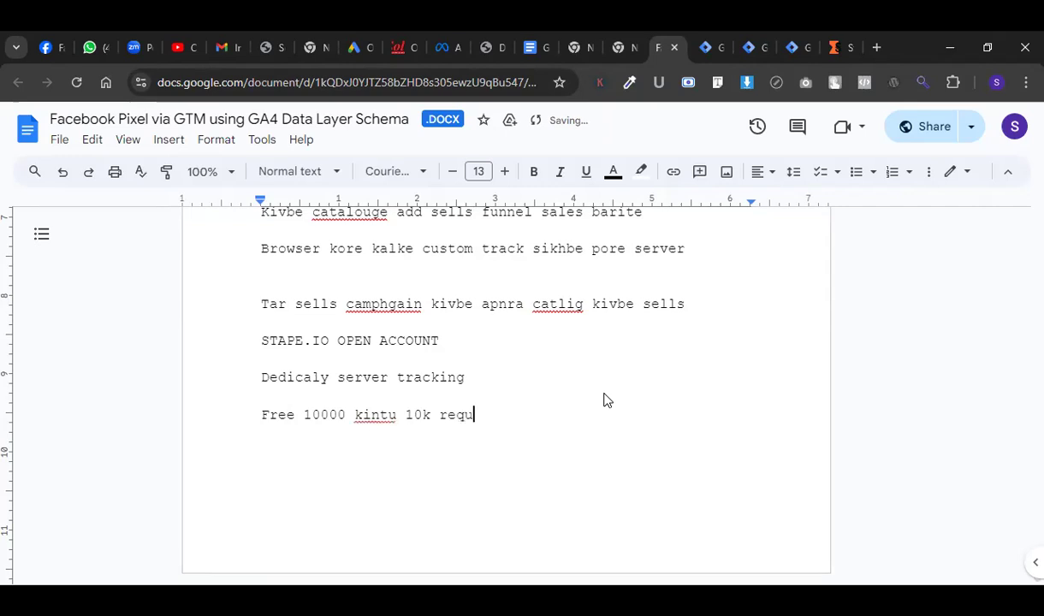
text(est container )
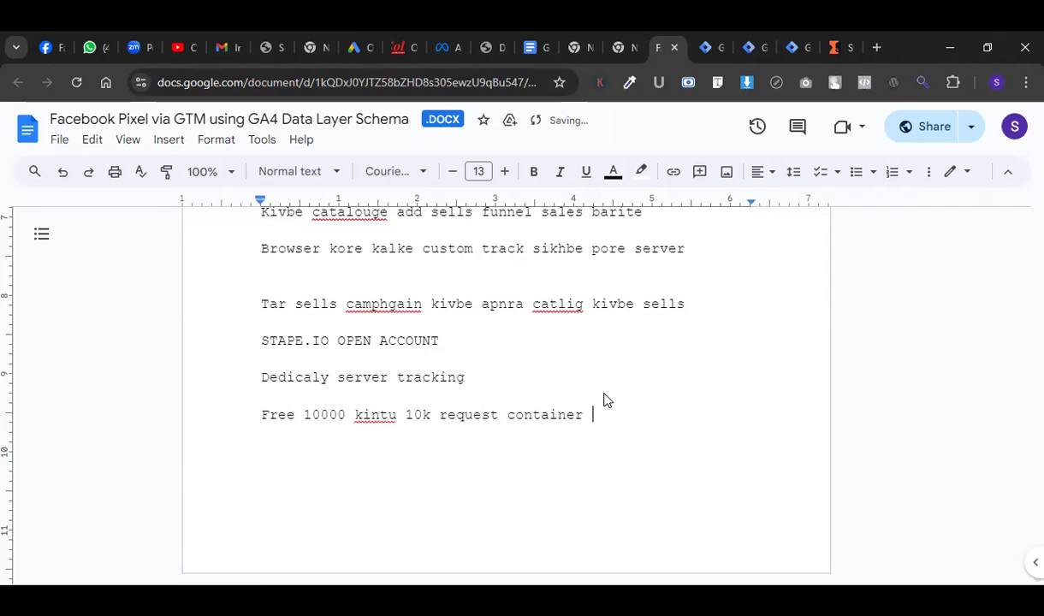
text(paid)
key(ctrl+Return)
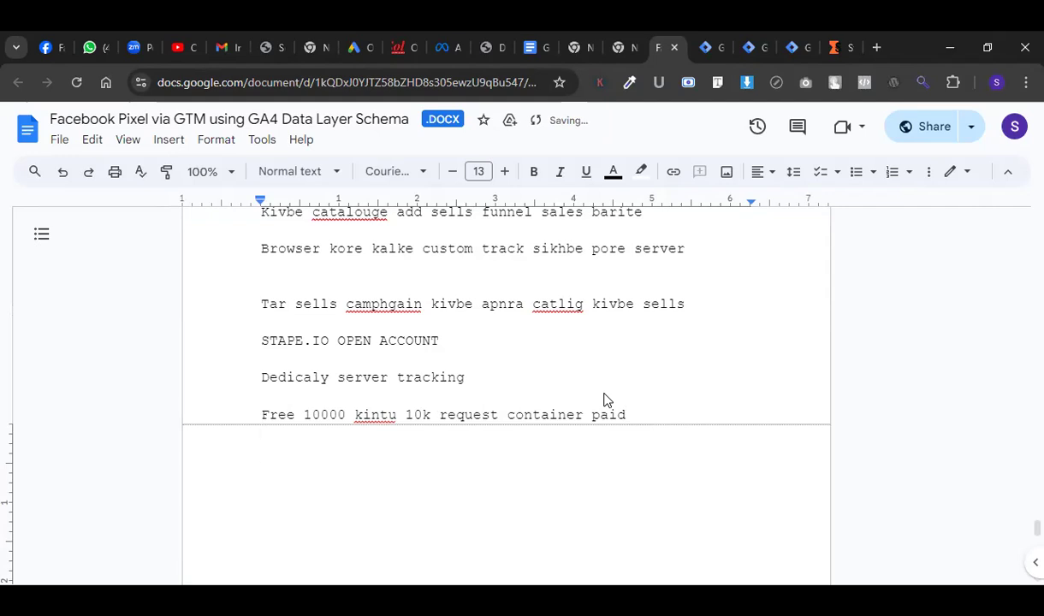
Step: Open the Stape Billing page and scroll through it
click(842, 39)
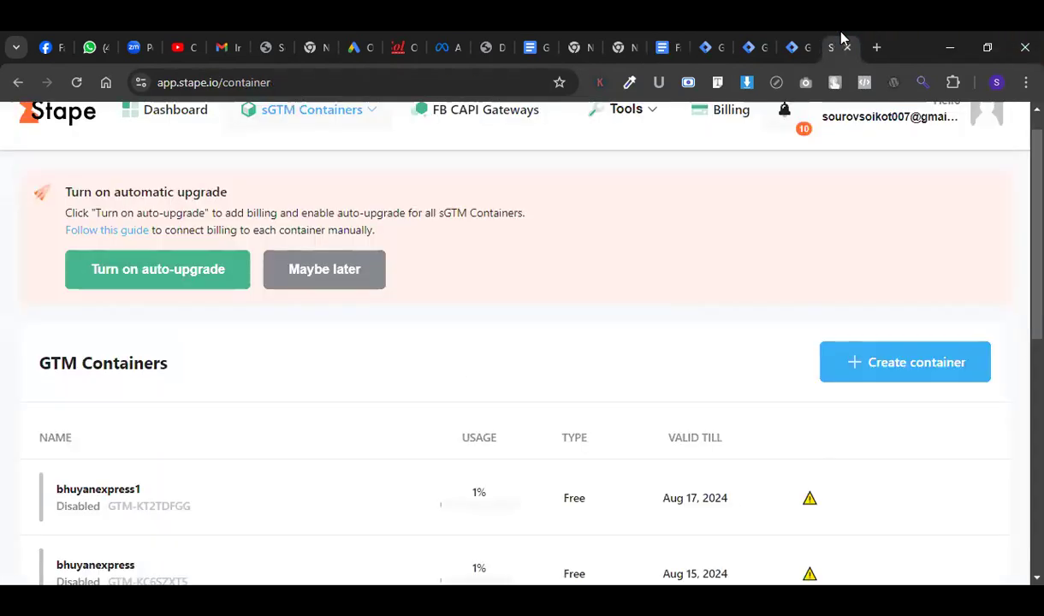
click(734, 119)
scroll(1017, 239, down, 1)
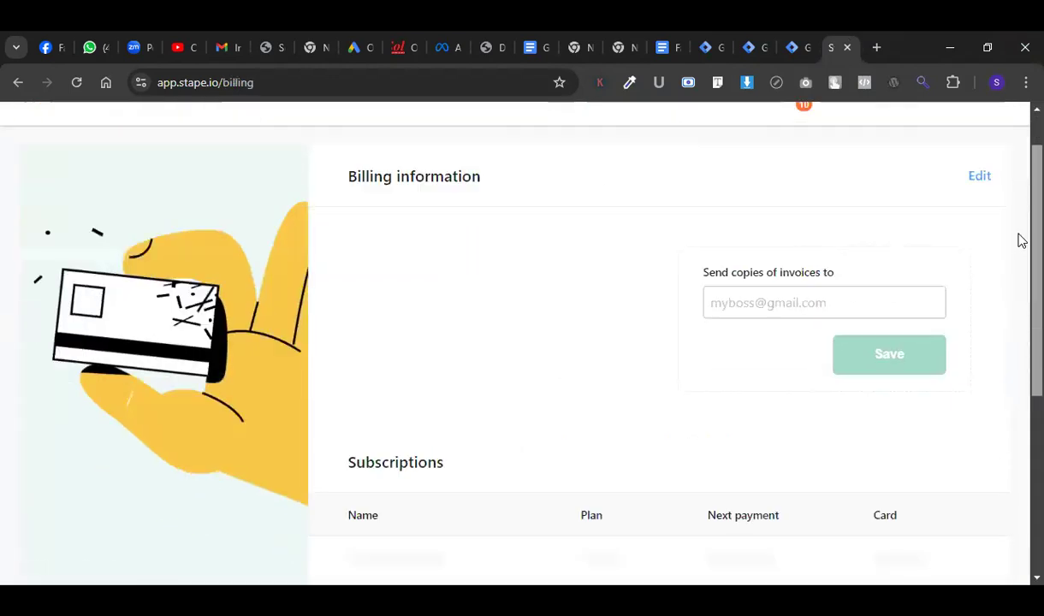
scroll(1021, 241, down, 5)
scroll(1021, 577, up, 6)
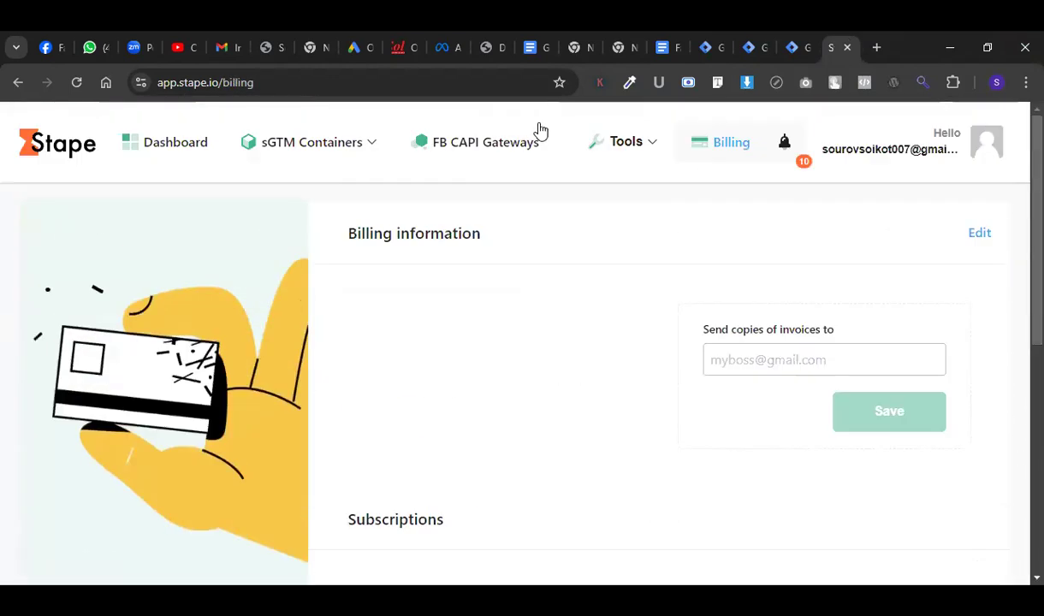
Step: View sGTM Containers, then scroll through the Stape dashboard and its tools list
click(296, 161)
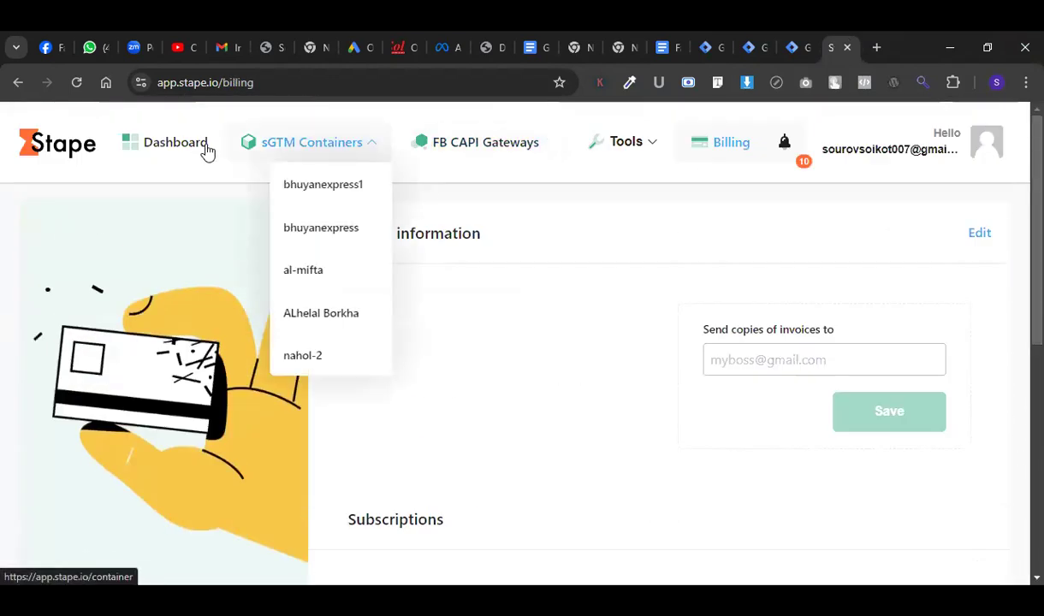
click(206, 150)
scroll(431, 338, down, 2)
scroll(431, 338, down, 2)
scroll(1018, 349, down, 4)
scroll(1021, 561, down, 5)
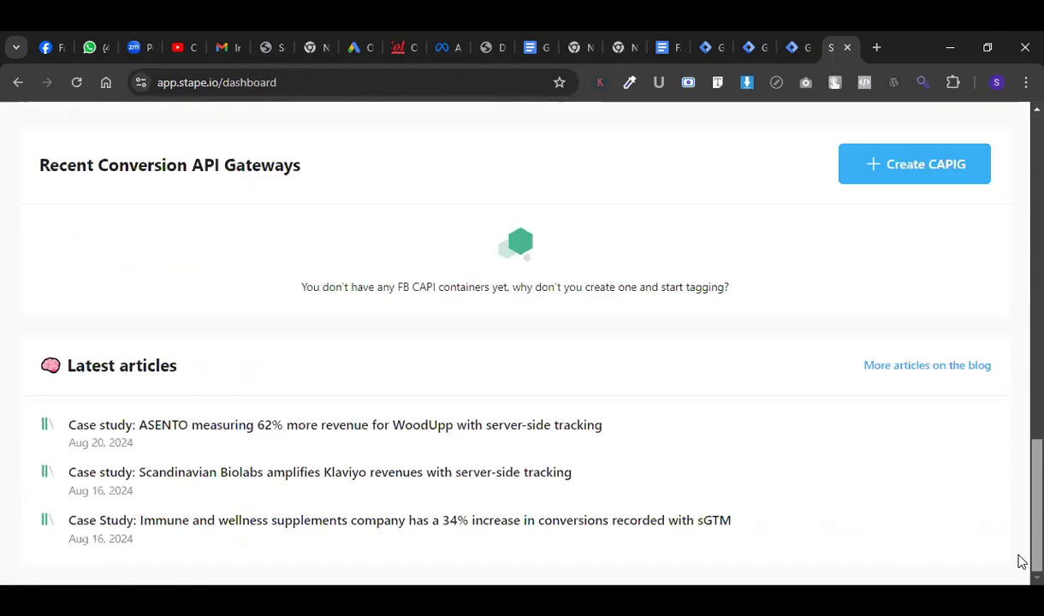
scroll(1018, 196, up, 15)
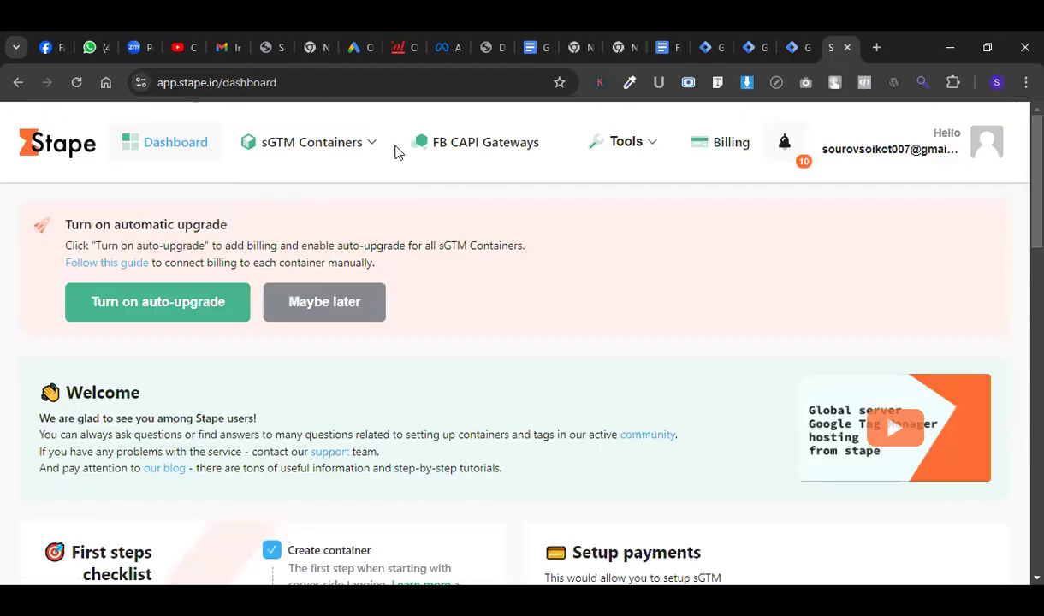
click(653, 146)
Step: Load stape.io in a new tab, review its pricing, and return to the Google Docs notes
click(875, 48)
text(stape.io)
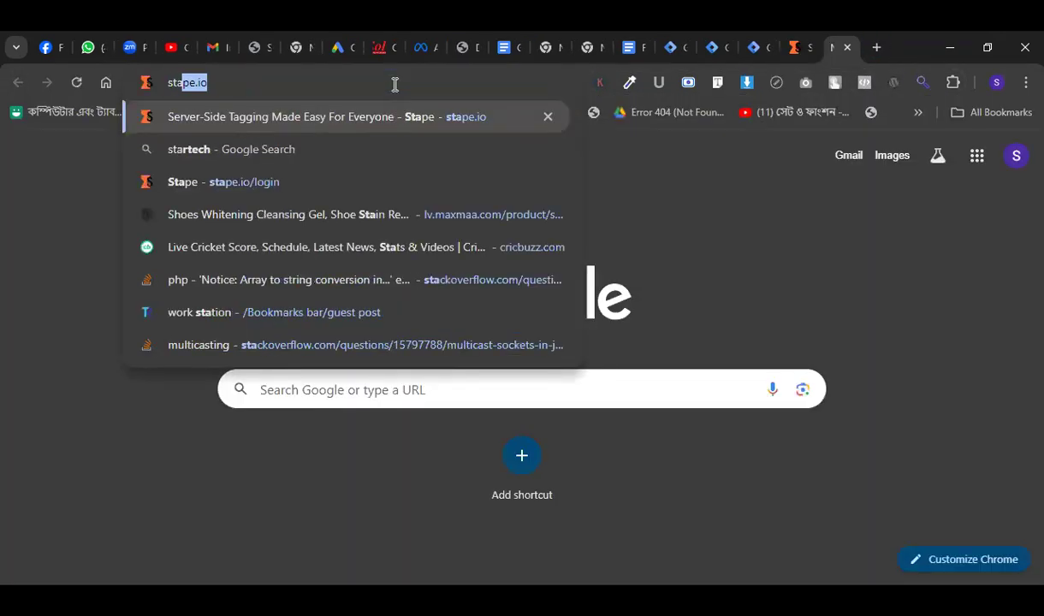
key(Return)
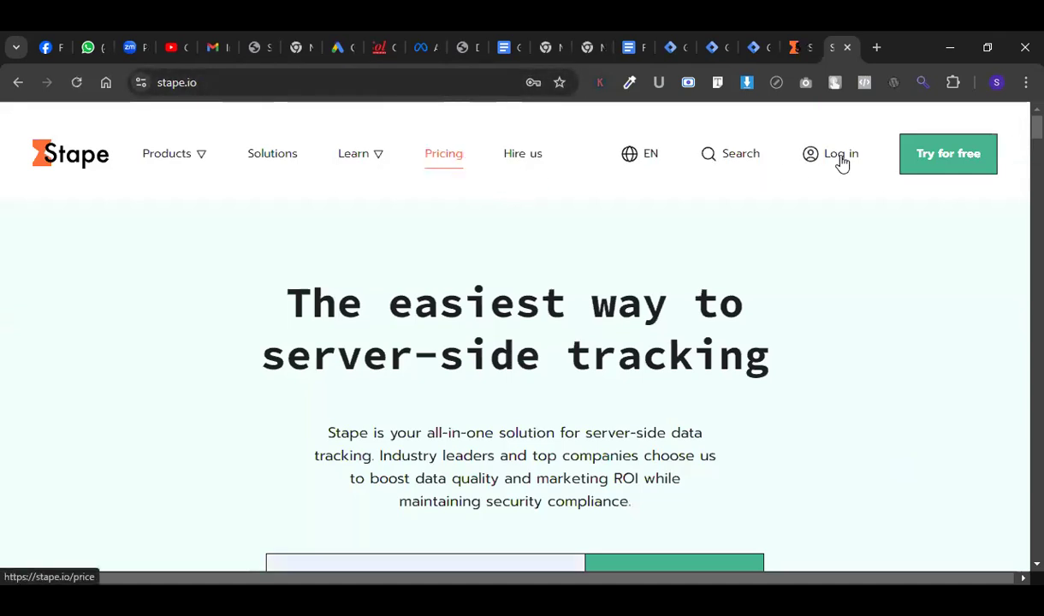
drag(1027, 136, 997, 147)
click(795, 44)
click(832, 44)
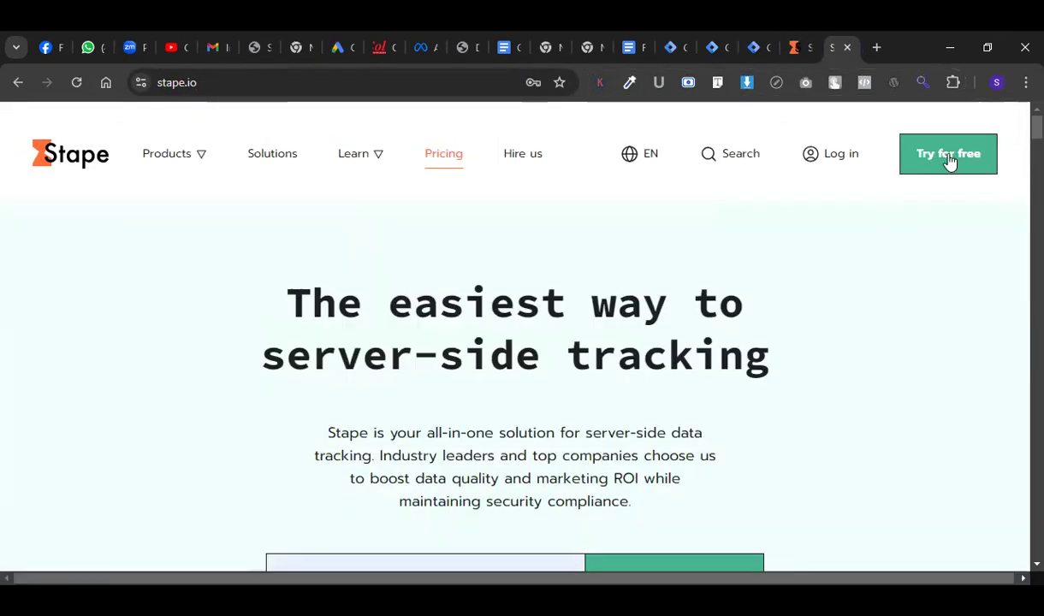
drag(1025, 134, 1022, 572)
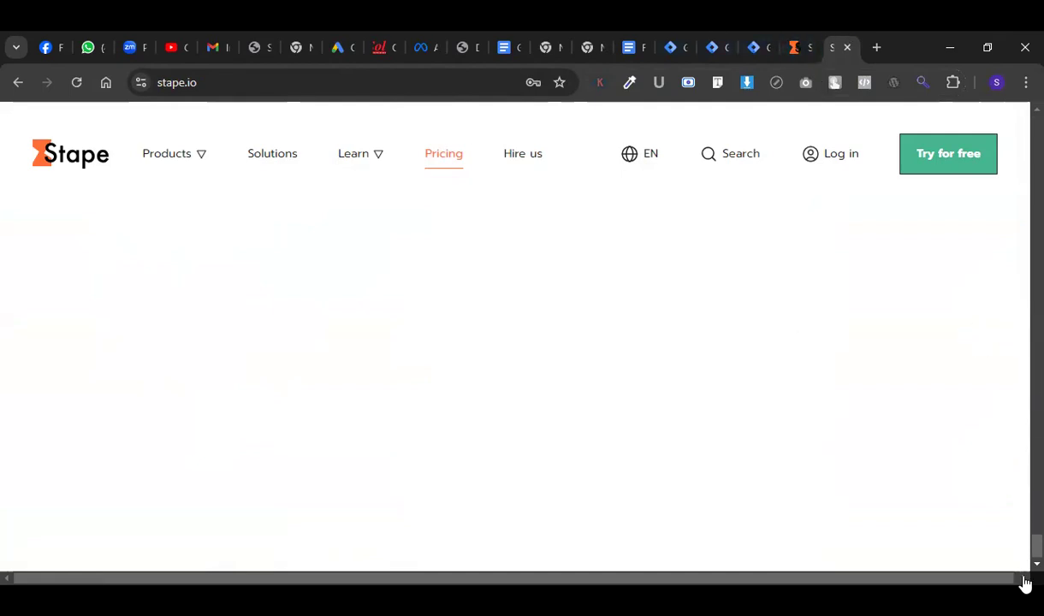
drag(1025, 573, 1025, 450)
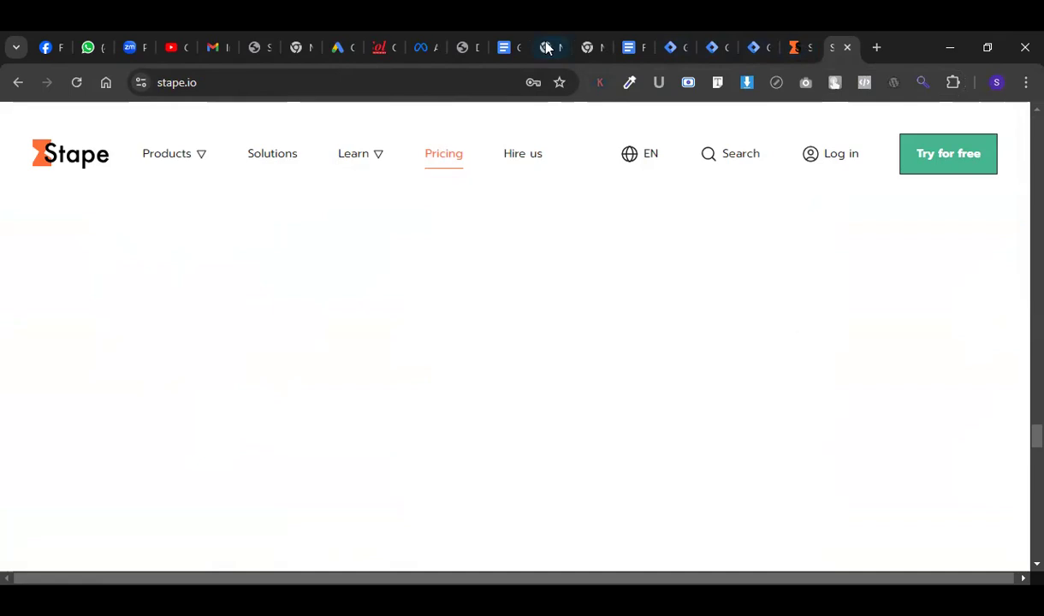
click(625, 41)
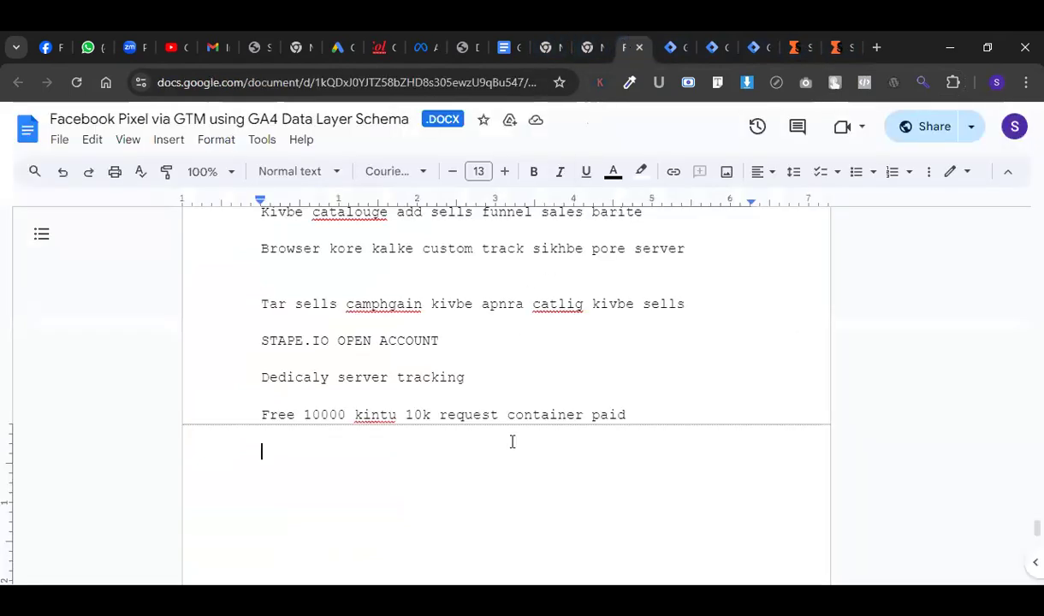
Step: Add the pricing note '20 usd 50 lakh request'
text(20 usd)
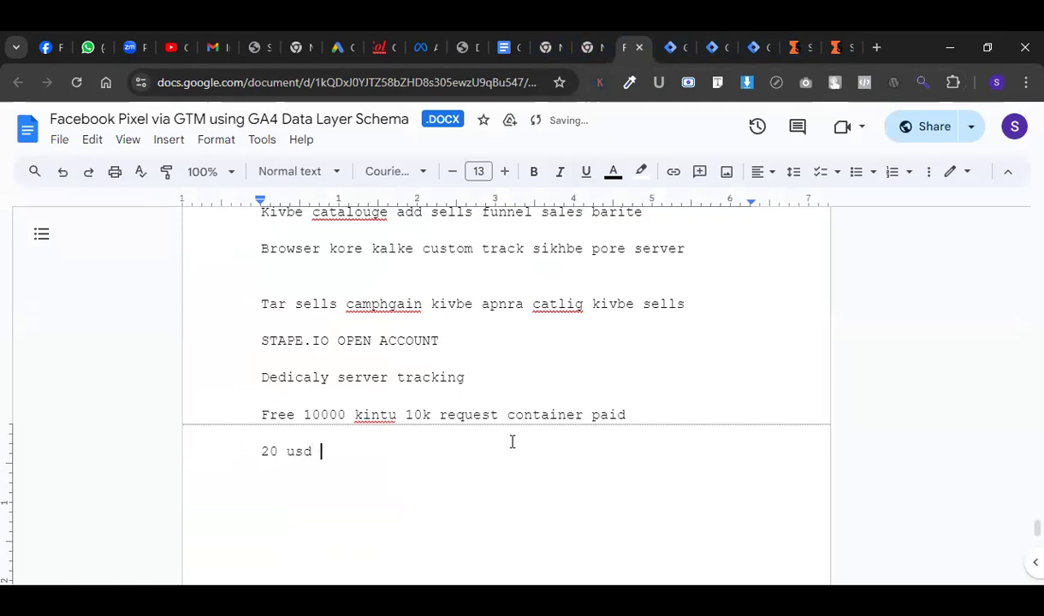
text( 50 lakh reuy)
key(BackSpace)
text(quest)
key(Return)
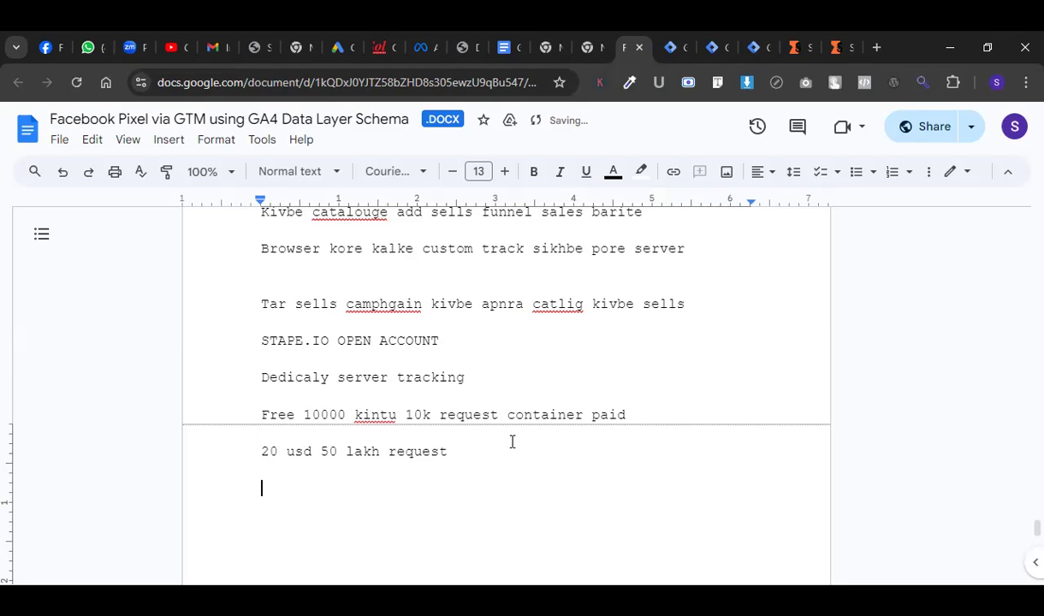
Step: Bold 'STAPE.IO OPEN ACCOUNT' and add a 'CREATE A STAPE CONTAINER' line below the pricing note
click(333, 334)
triple_click(334, 334)
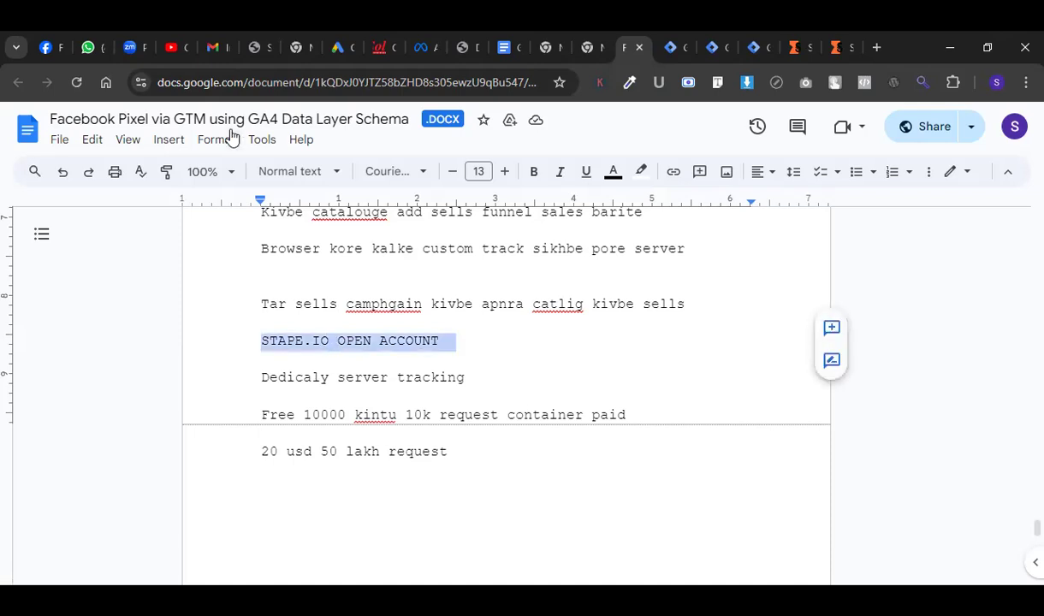
click(533, 172)
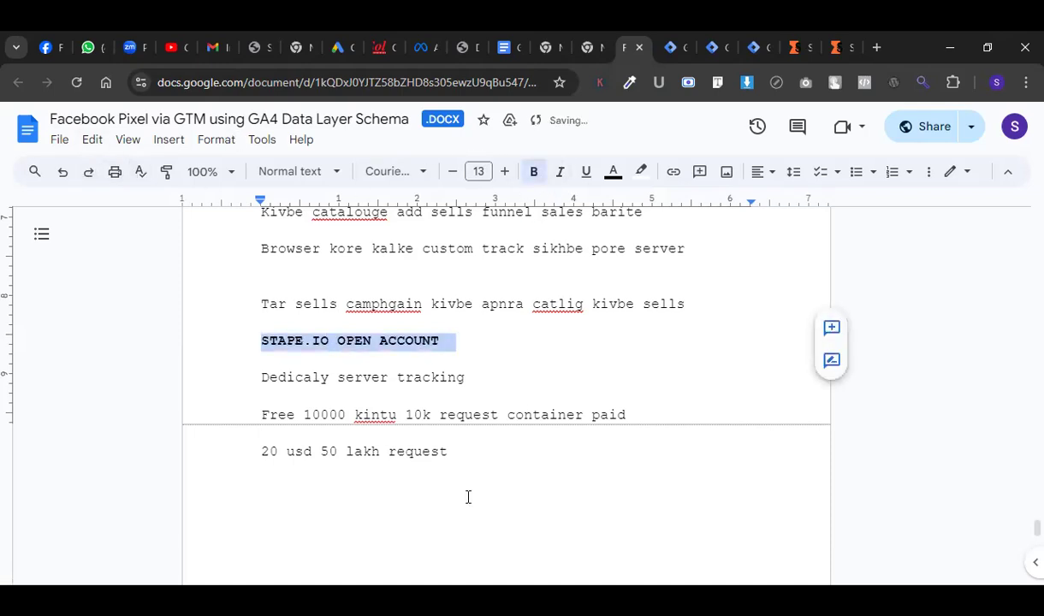
click(401, 495)
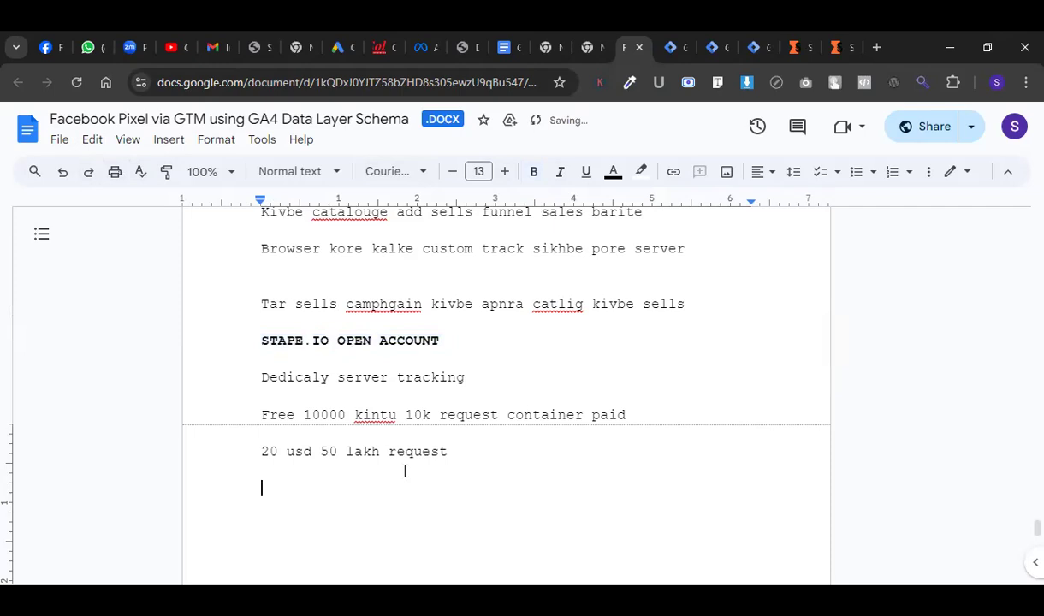
key(Return)
text(CREATE A STAPE CO)
text(NTAINER)
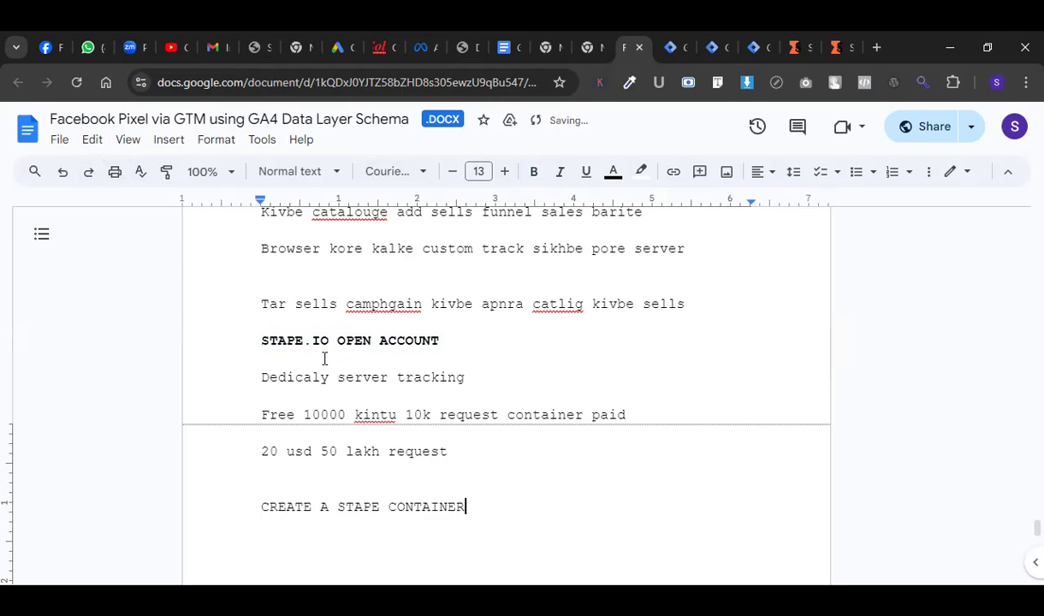
Step: Number the two steps as '1.' and '2.'
click(263, 340)
text(1.)
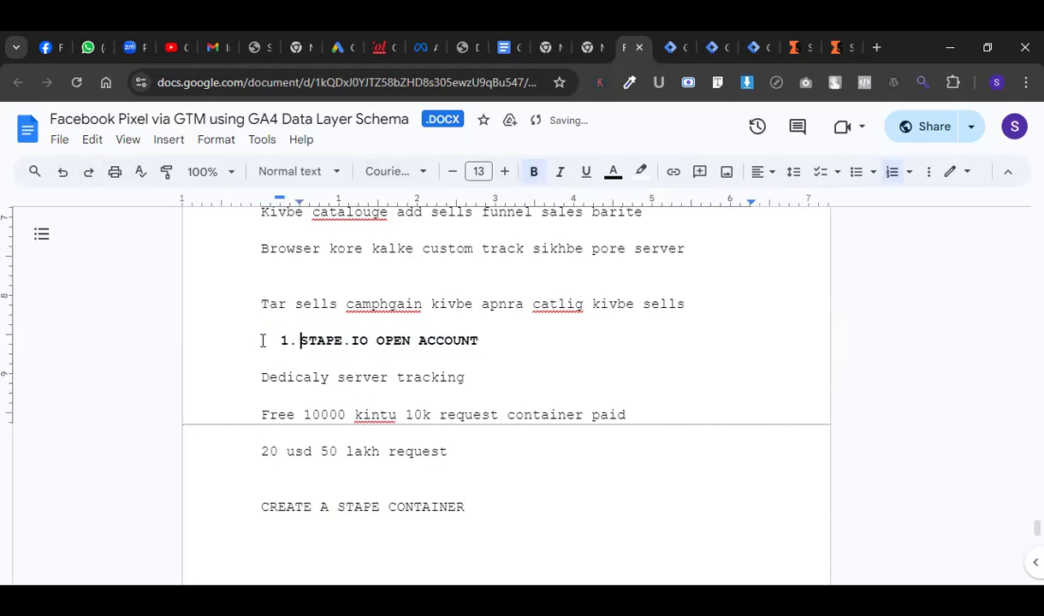
click(263, 507)
text(2.)
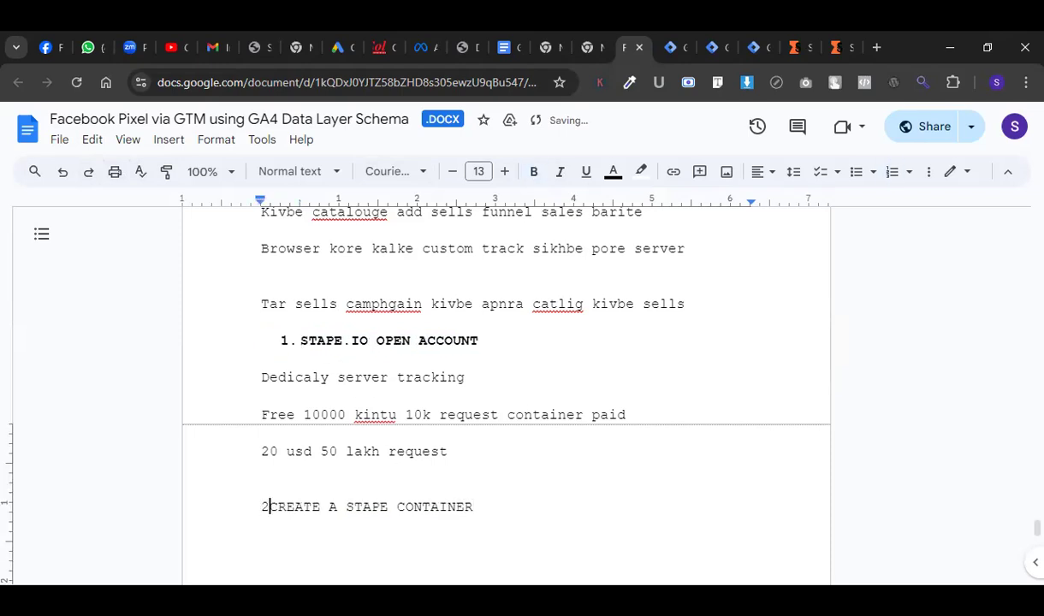
Step: Insert a bold 'SERVER SIDE TRACKING STEPS' heading after the Tar sells line
click(755, 315)
scroll(751, 299, down, 1)
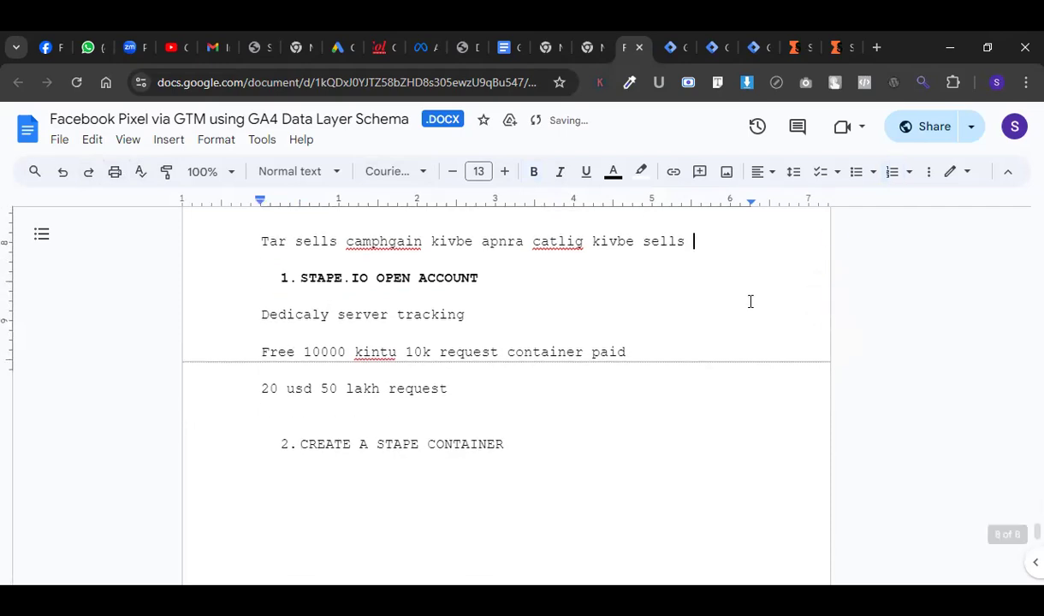
key(Return)
key(Return)
text(SERVER)
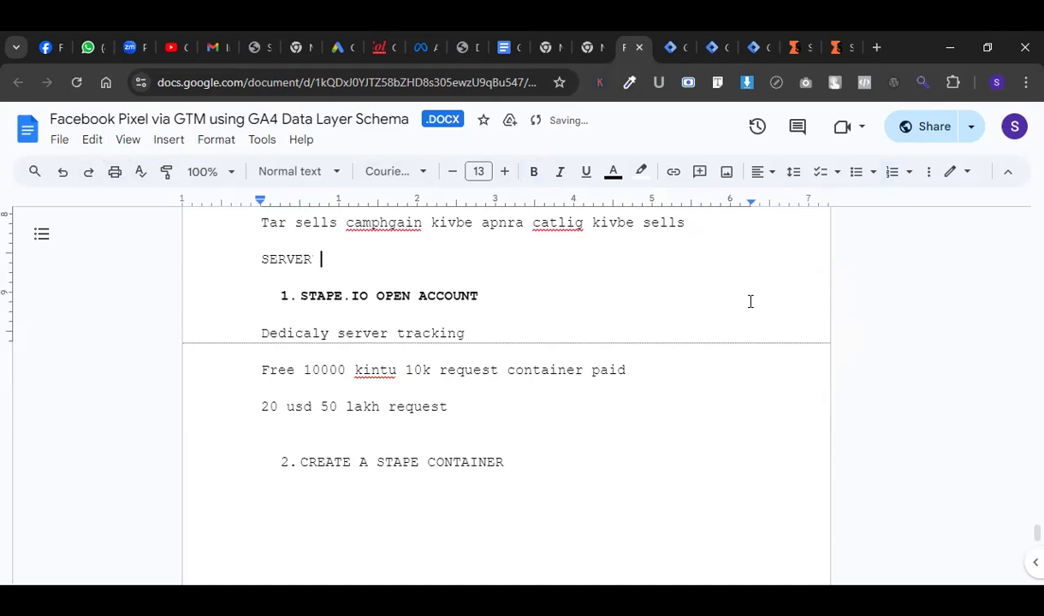
text( T)
key(BackSpace)
text(SIDE TRACKING SPE)
key(BackSpace)
key(BackSpace)
text(TEPS)
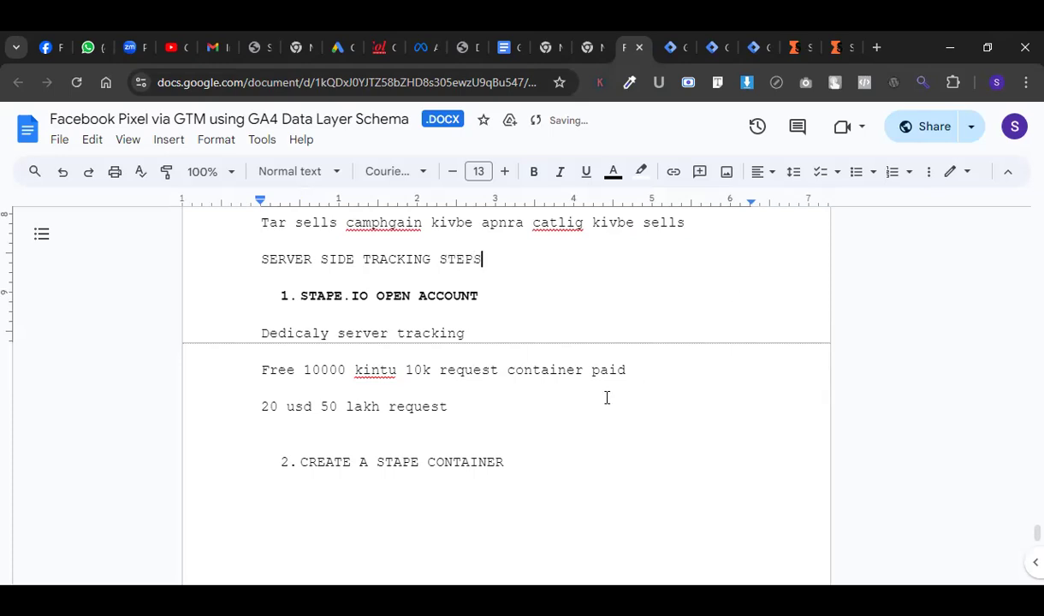
triple_click(288, 248)
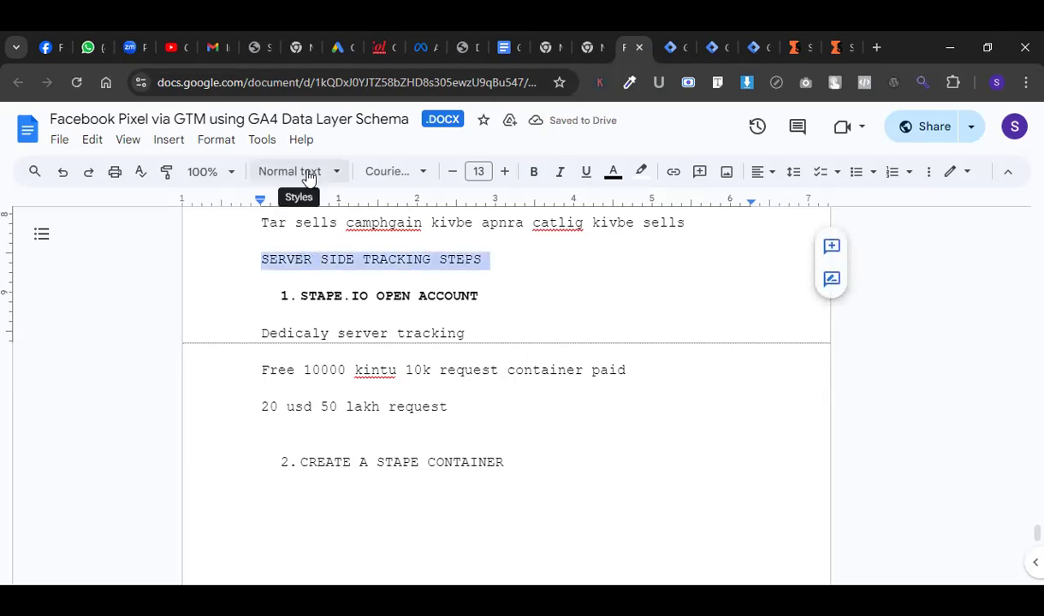
click(531, 172)
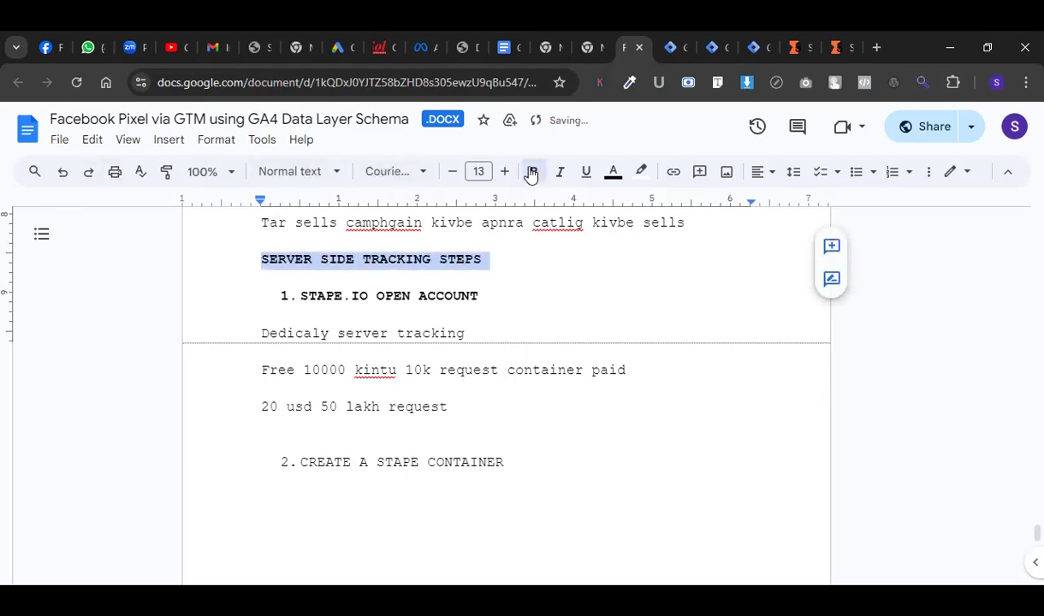
click(795, 47)
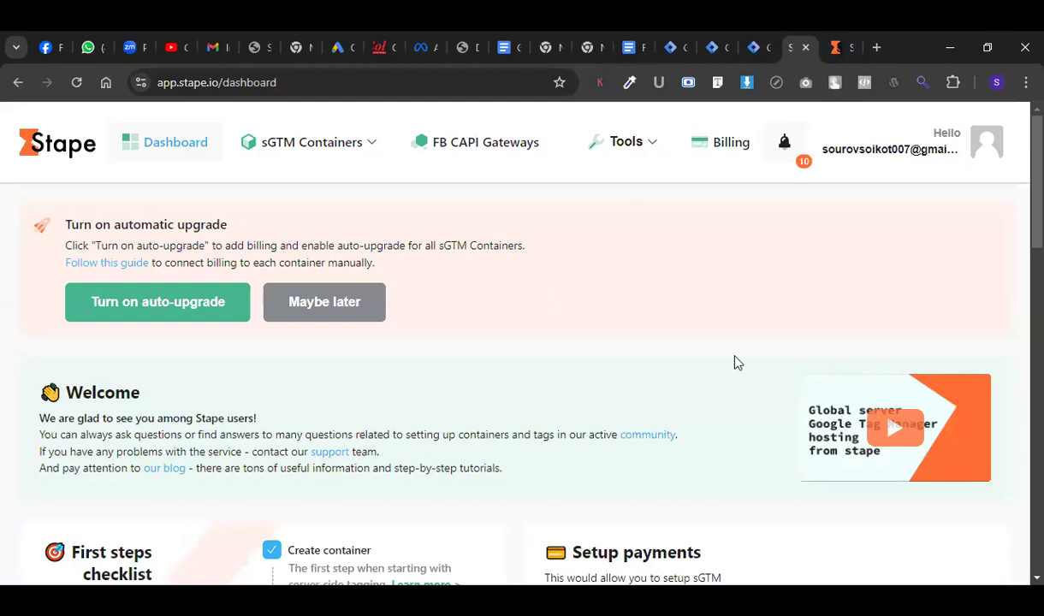
Step: Name a new Stape container 'bhexpress', open Container configuration, then go back to the notes
scroll(1018, 256, down, 5)
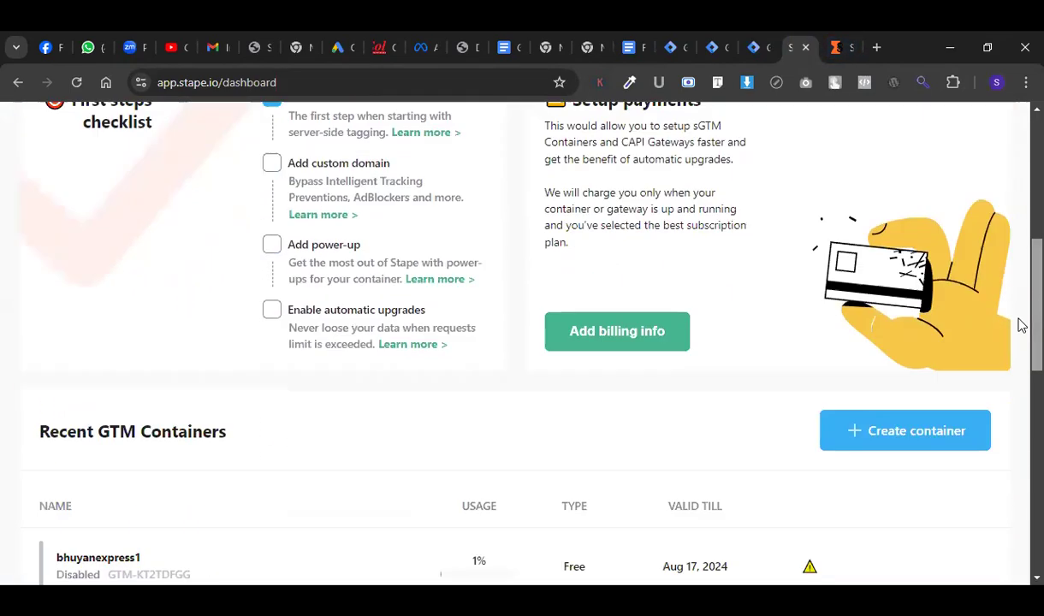
scroll(1019, 334, down, 5)
scroll(1018, 368, up, 2)
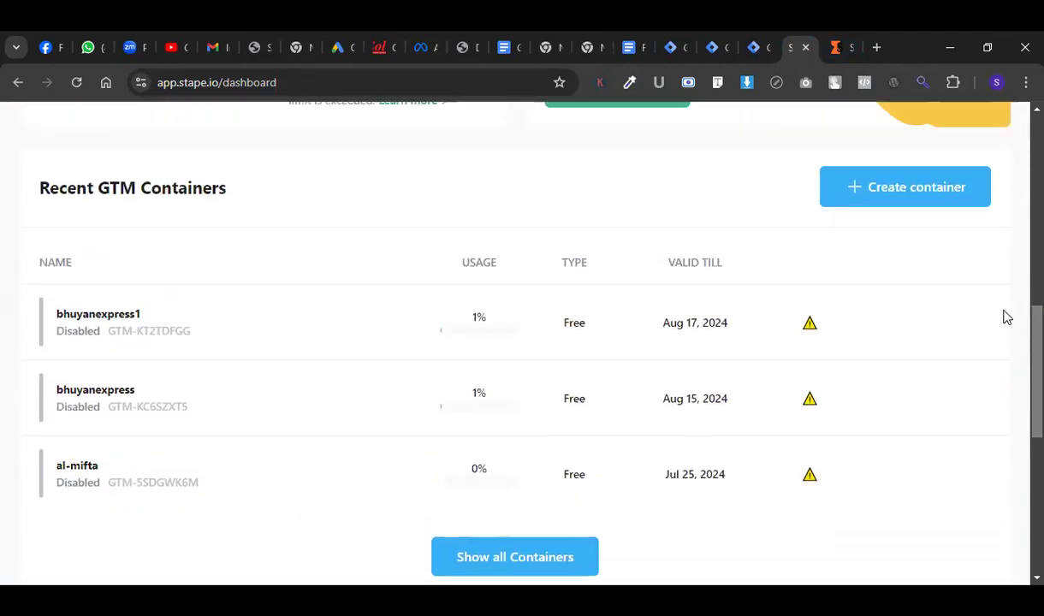
click(855, 188)
click(691, 306)
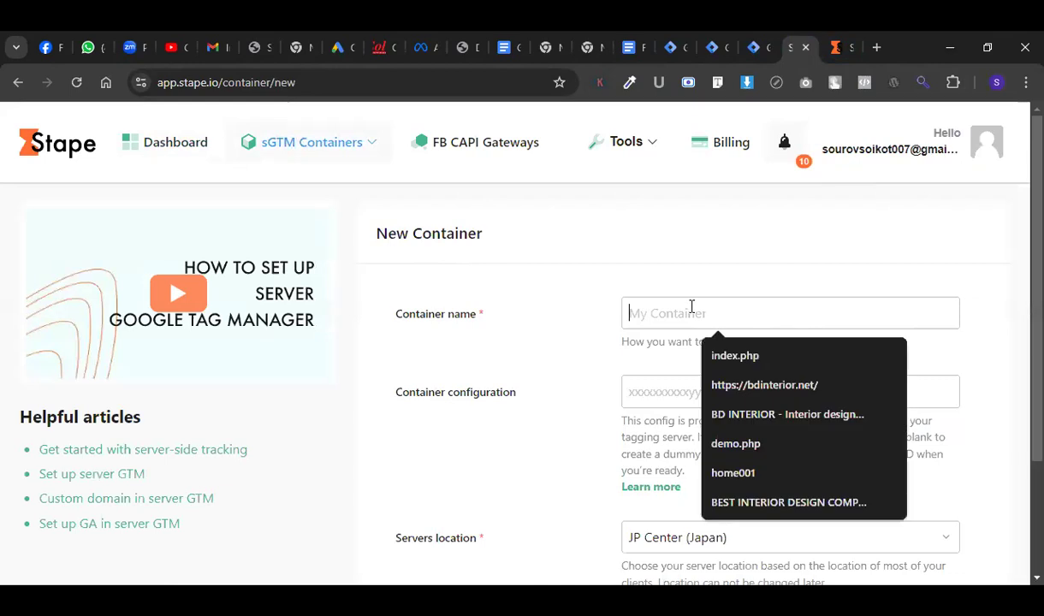
click(580, 320)
click(708, 315)
text(bhexpress)
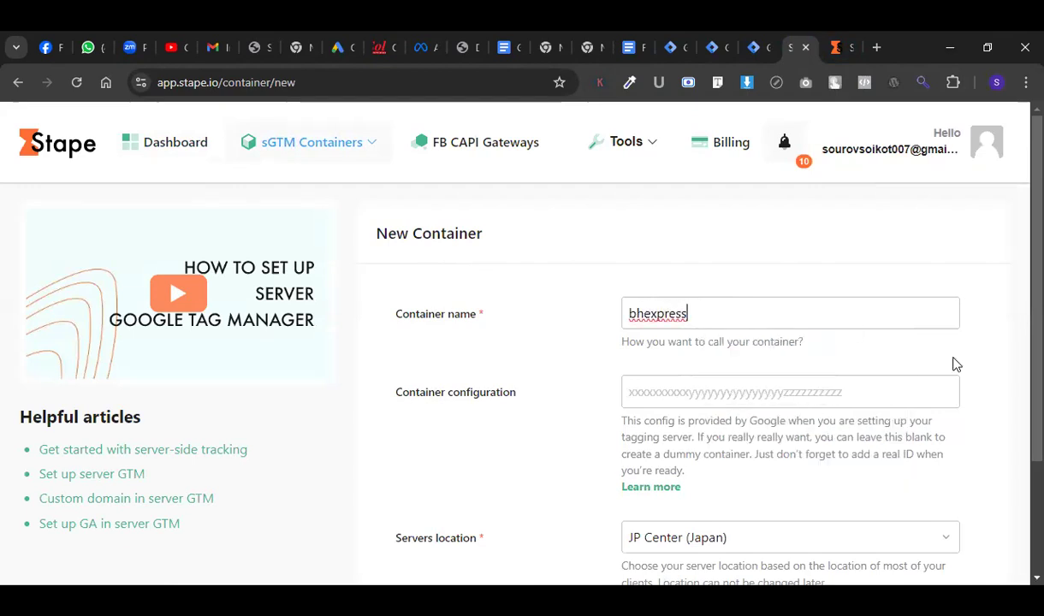
scroll(1018, 402, down, 2)
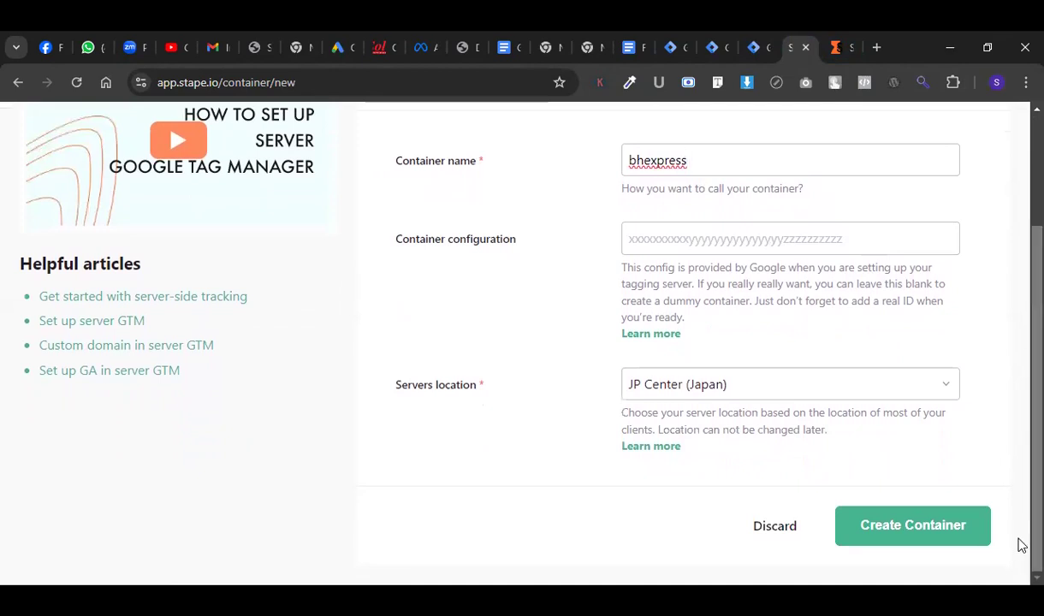
click(729, 233)
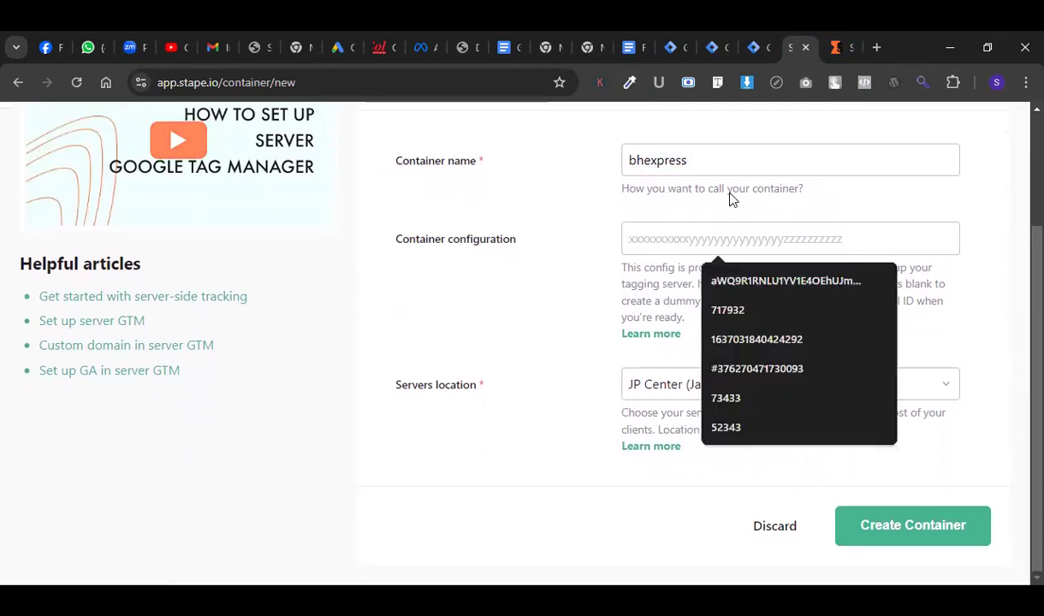
click(625, 45)
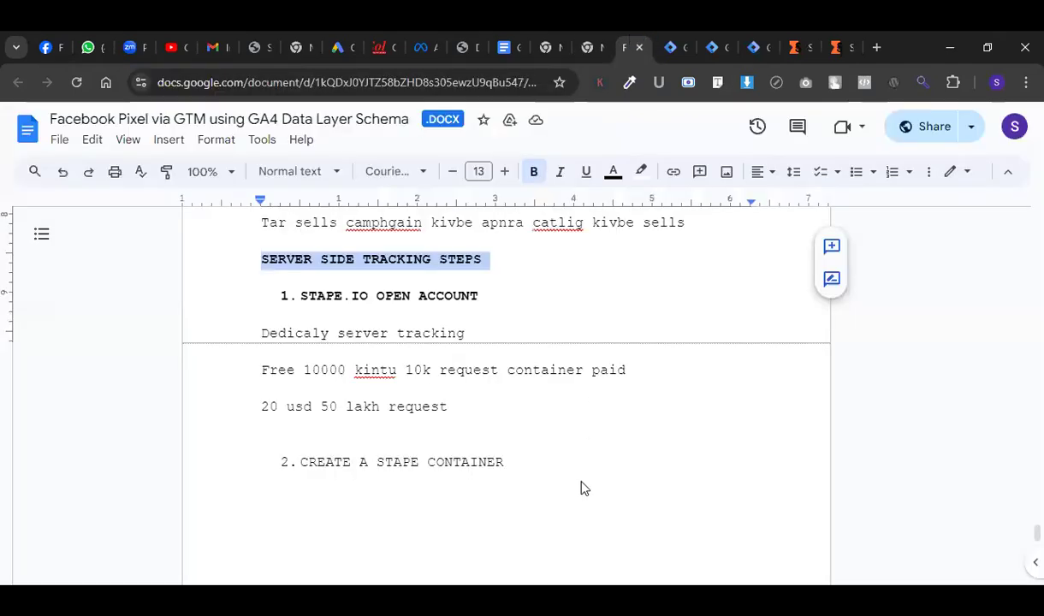
Step: Bold step 2 and add step 3, 'create a server container in google tag manager'
triple_click(421, 462)
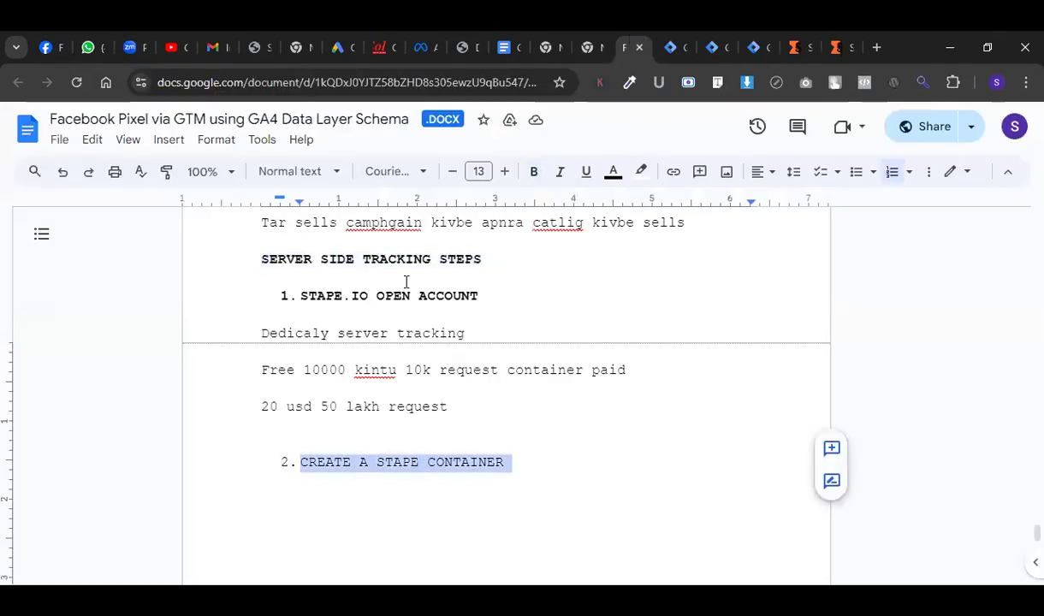
click(533, 172)
click(558, 469)
key(Return)
text(cre)
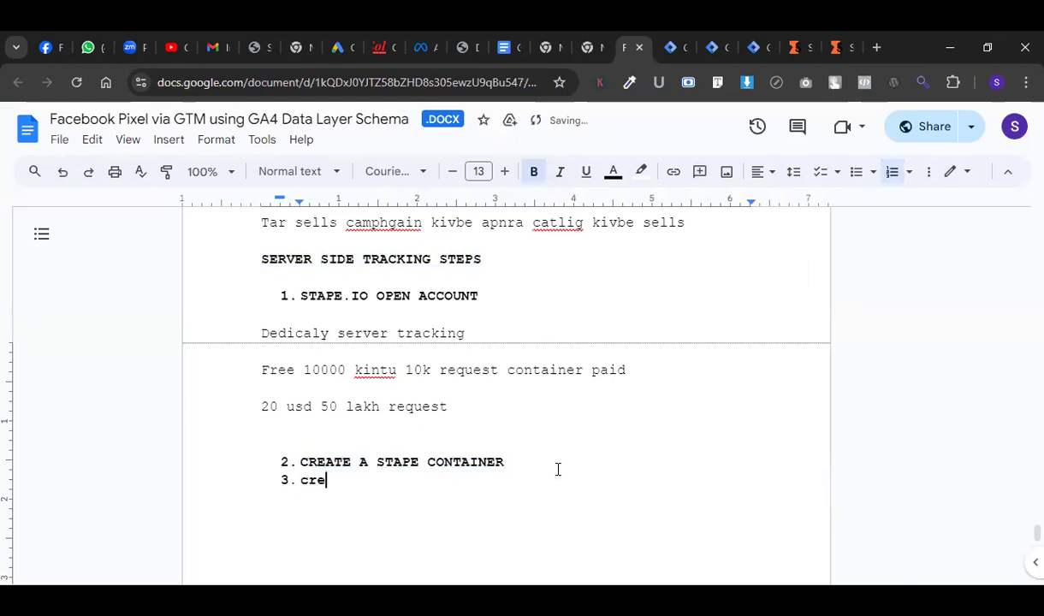
text(ate a server )
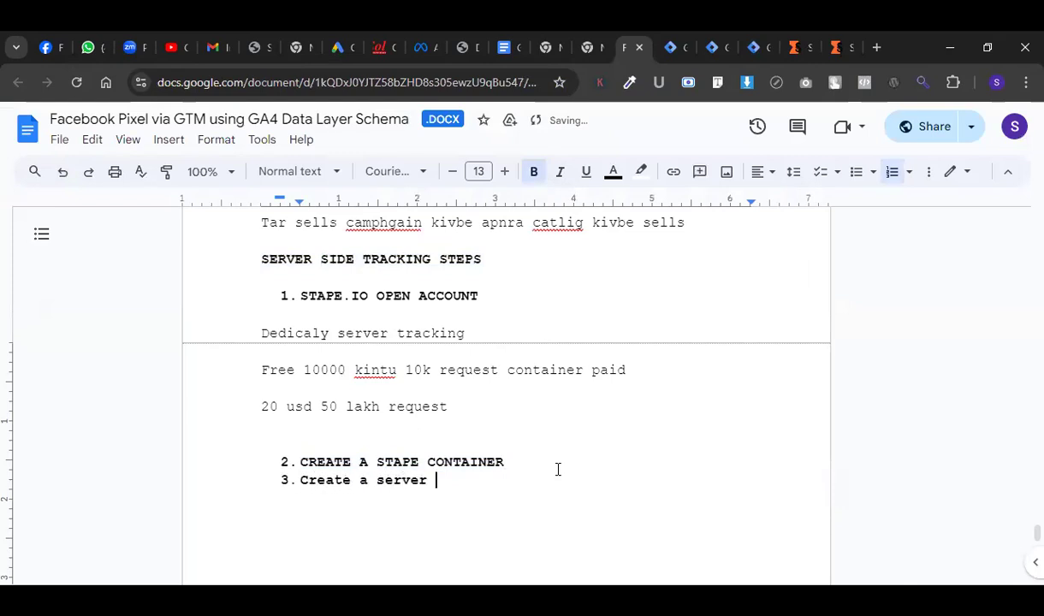
text(container in )
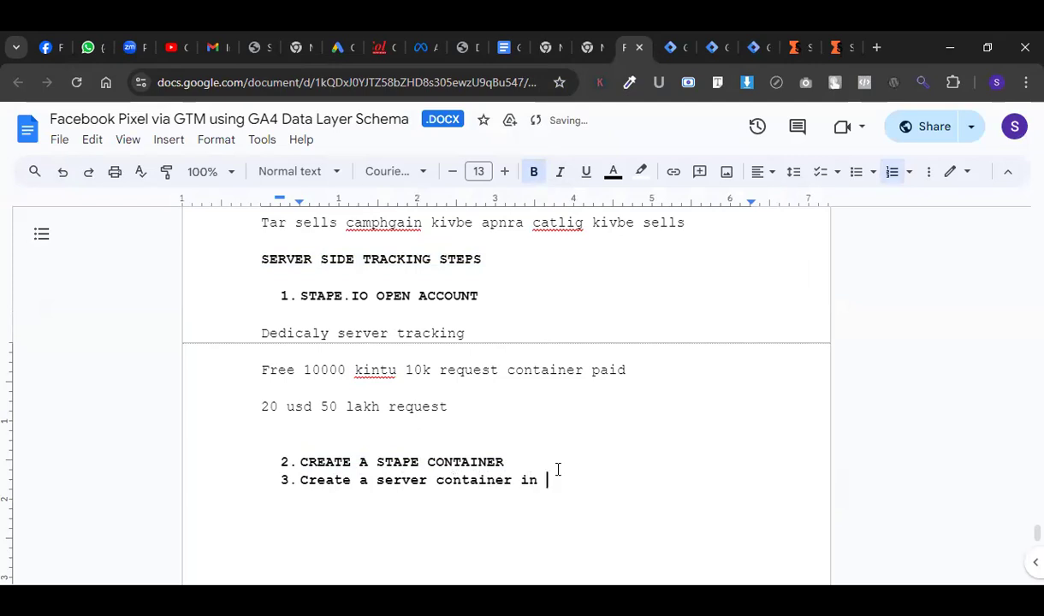
text(google tag manager)
key(Return)
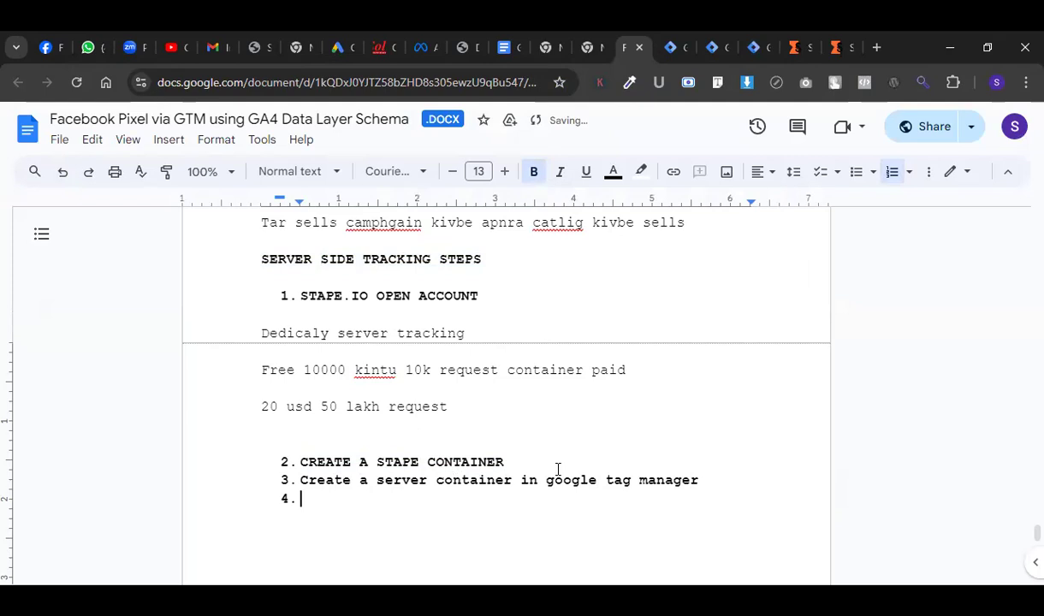
click(676, 47)
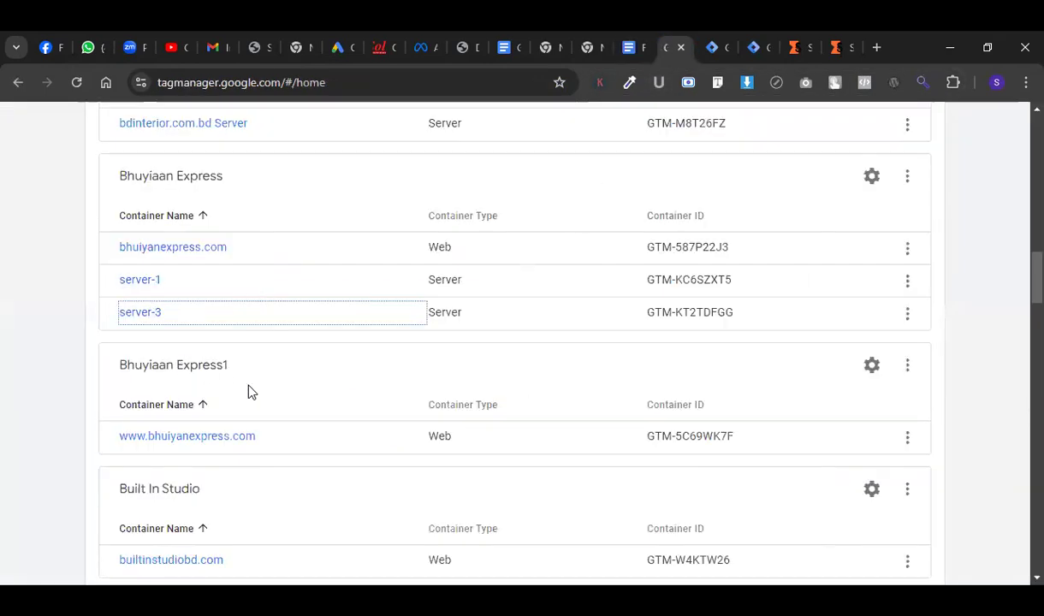
Step: Create a new Server-type container named server-1 in the Tag Manager account
scroll(1019, 293, down, 3)
scroll(1014, 291, up, 2)
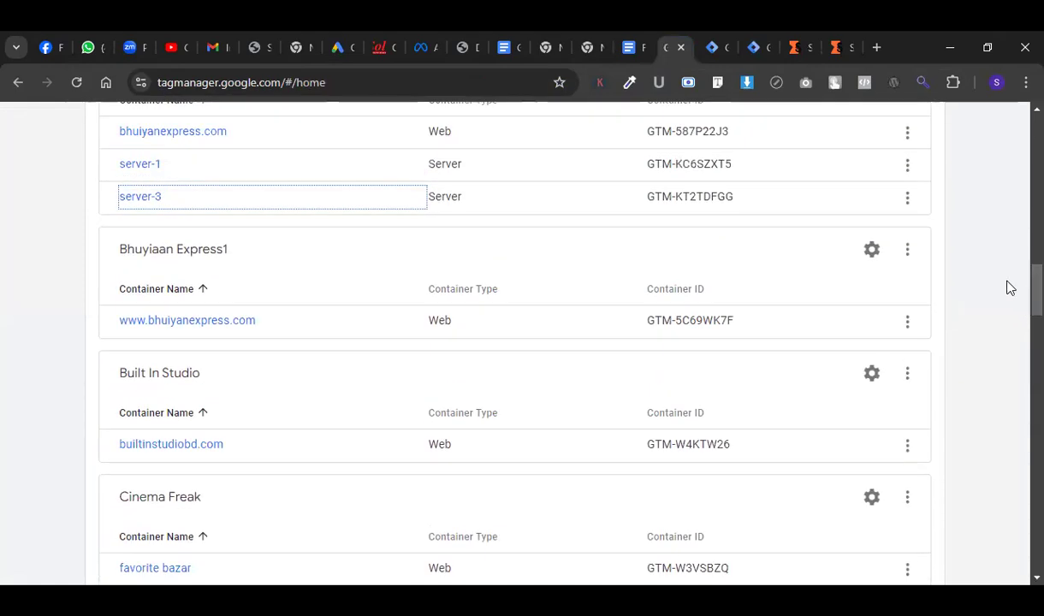
click(908, 249)
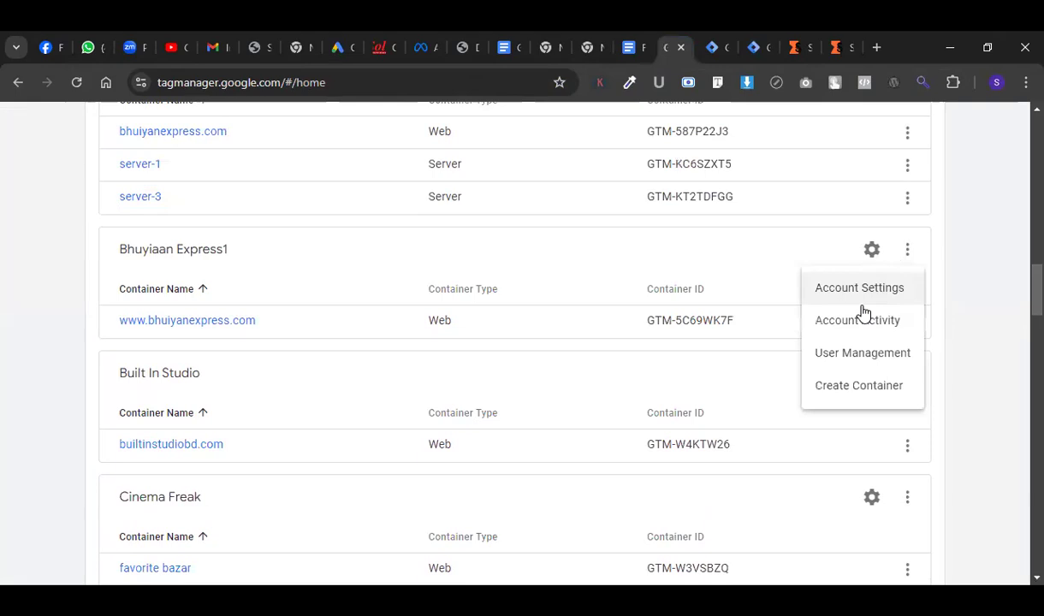
click(848, 386)
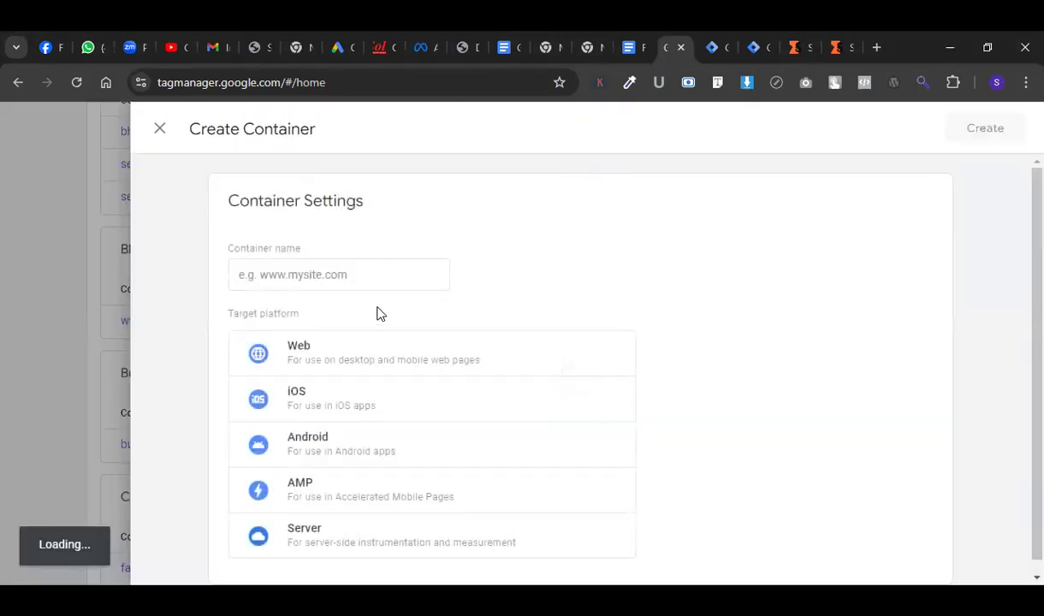
click(364, 274)
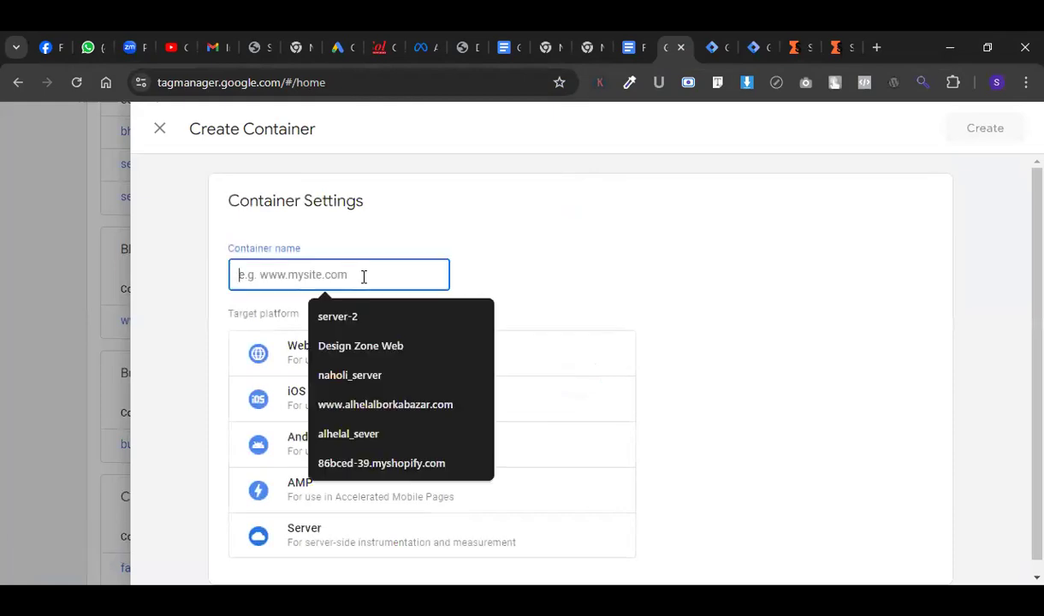
text(server-1)
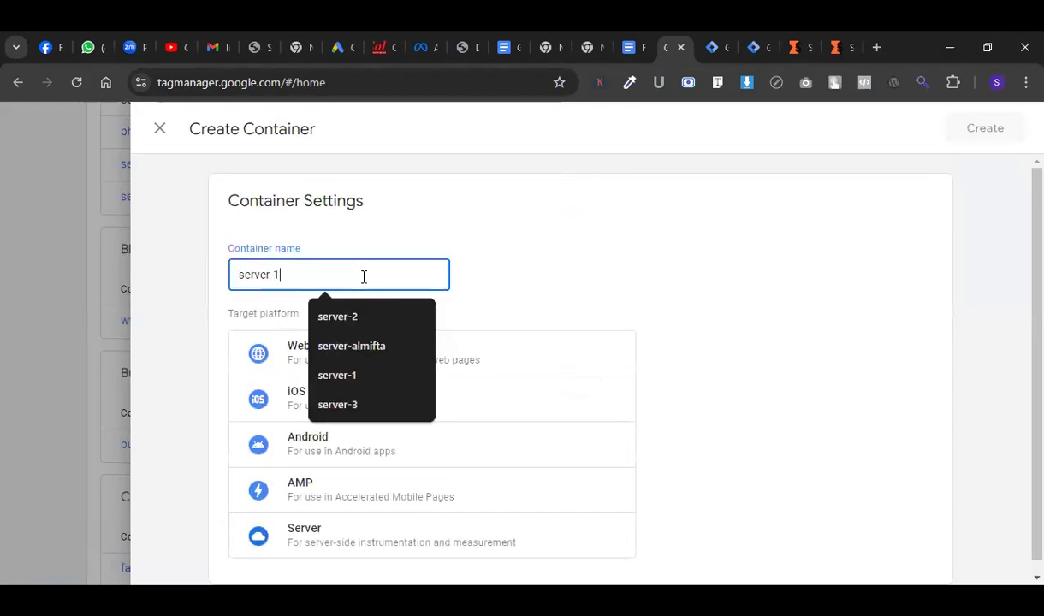
drag(1033, 245, 1020, 384)
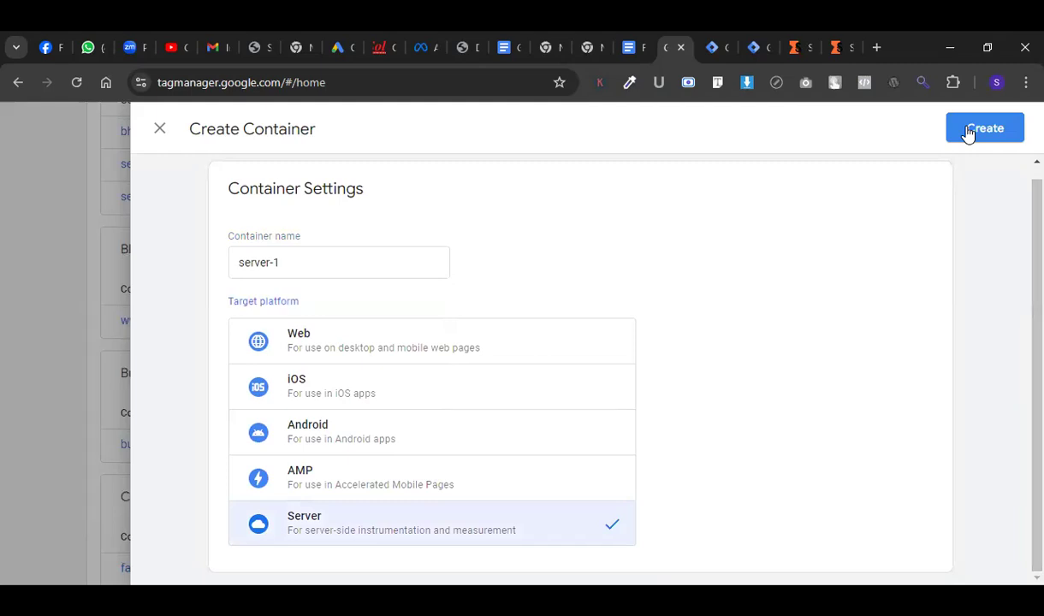
click(968, 133)
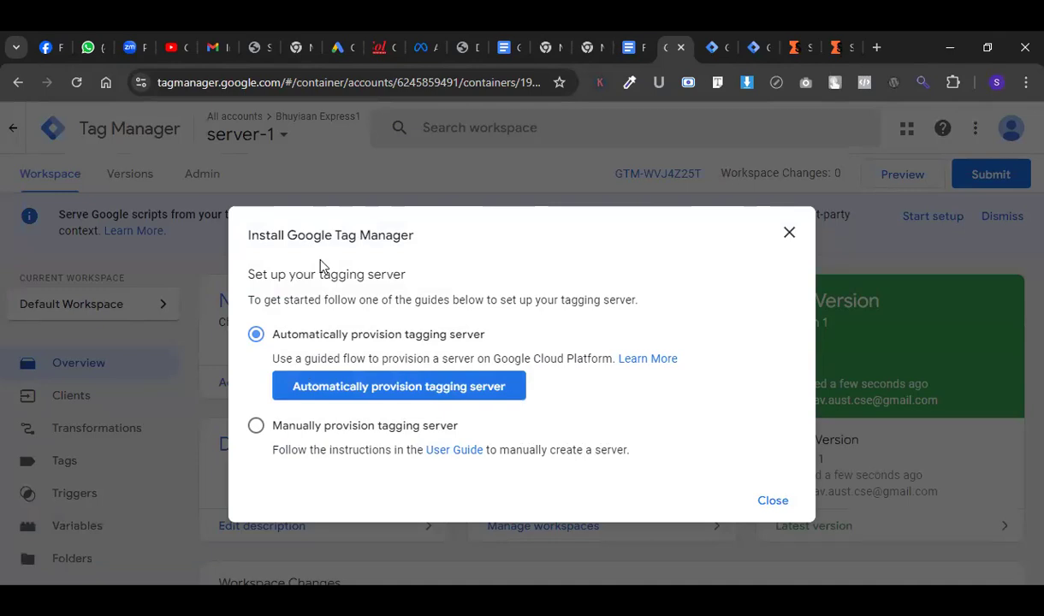
Step: Choose manual tagging-server provisioning and copy the server-1 container config
click(257, 427)
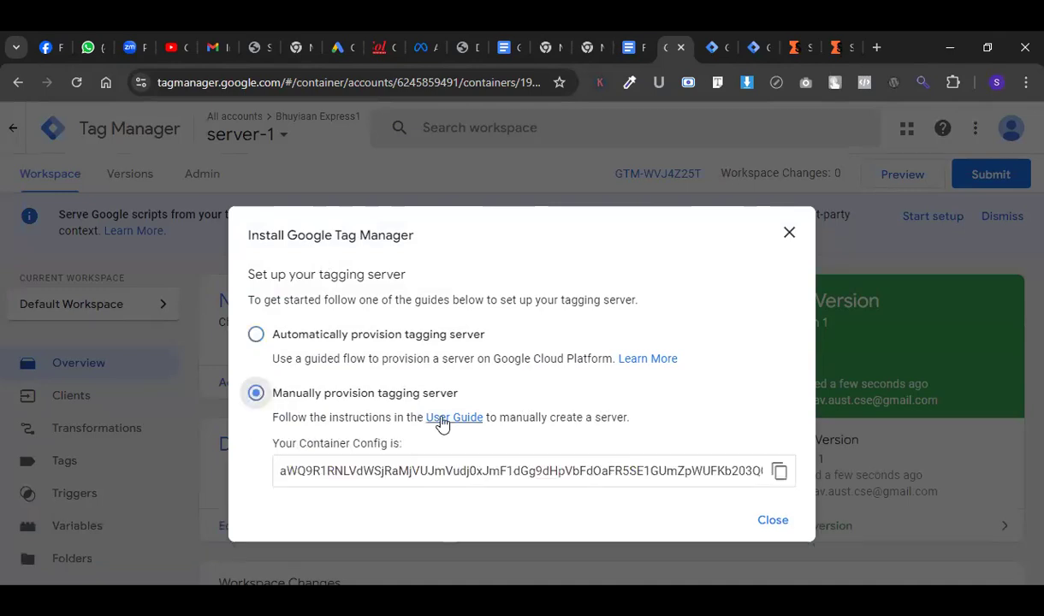
click(779, 473)
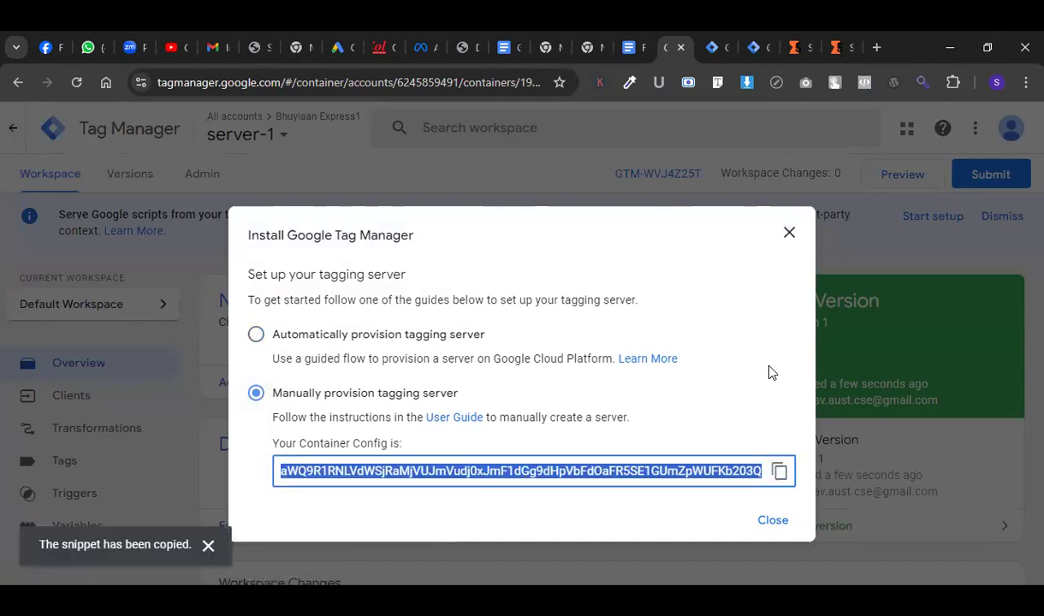
click(796, 47)
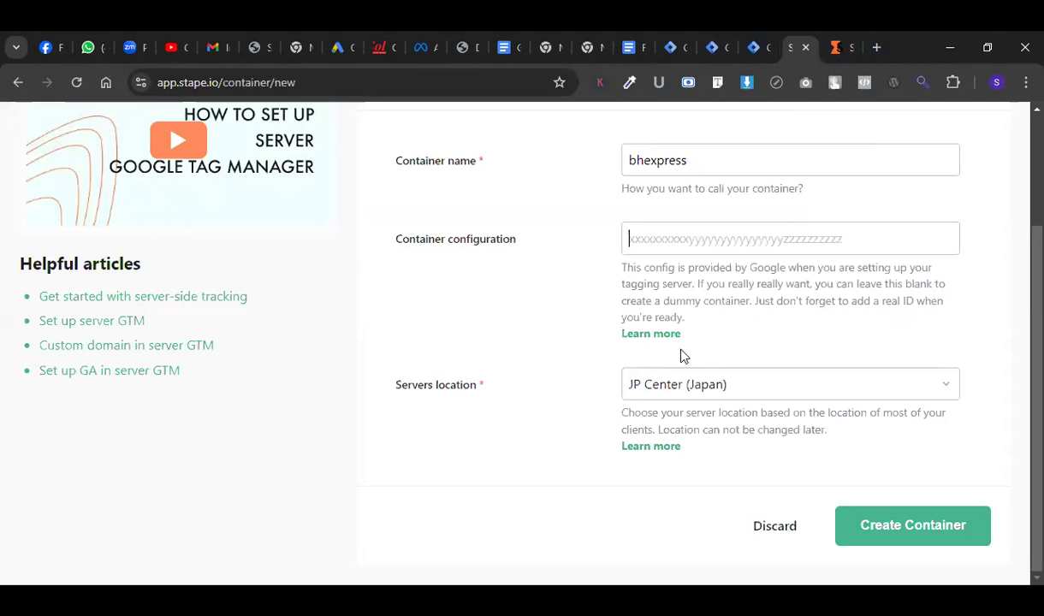
Step: Paste the copied GTM config into Stape's container configuration and create the bhexpress container
key(ctrl+v)
click(902, 537)
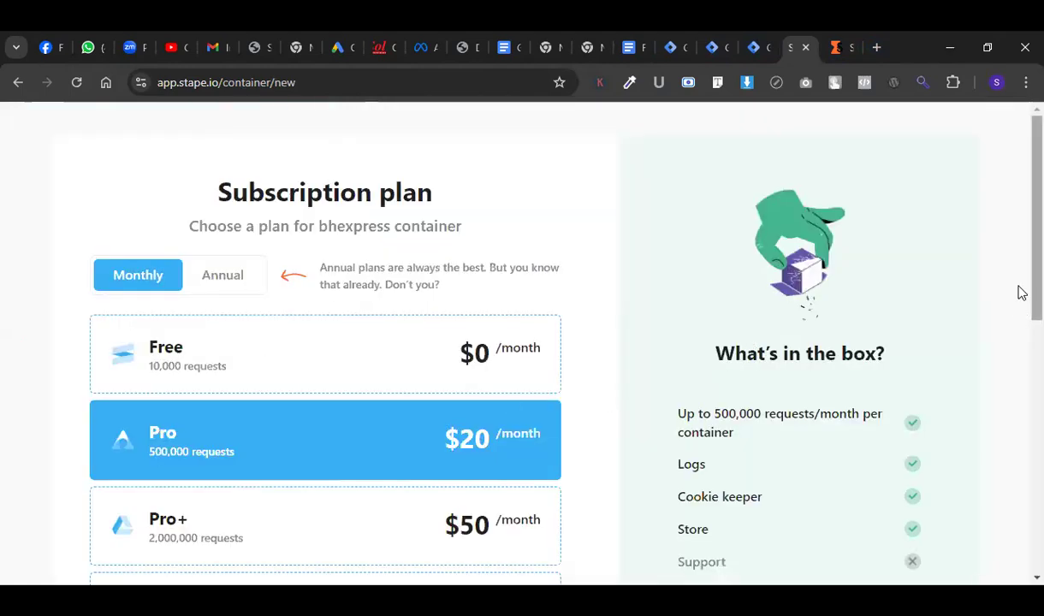
scroll(1018, 291, down, 3)
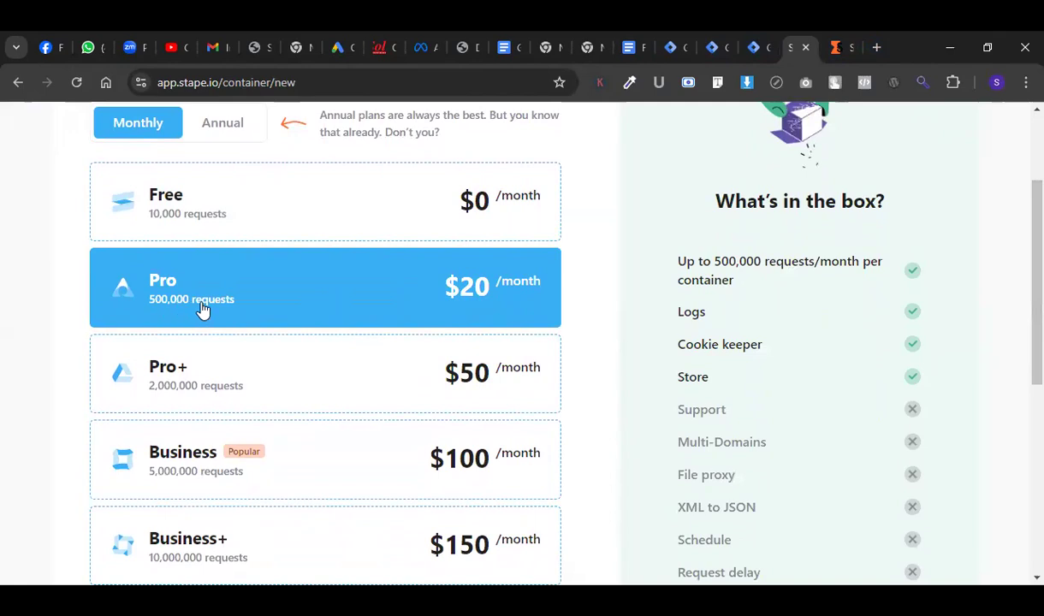
Step: Select the Free plan with automatic upgrade to the next tier turned off
click(243, 224)
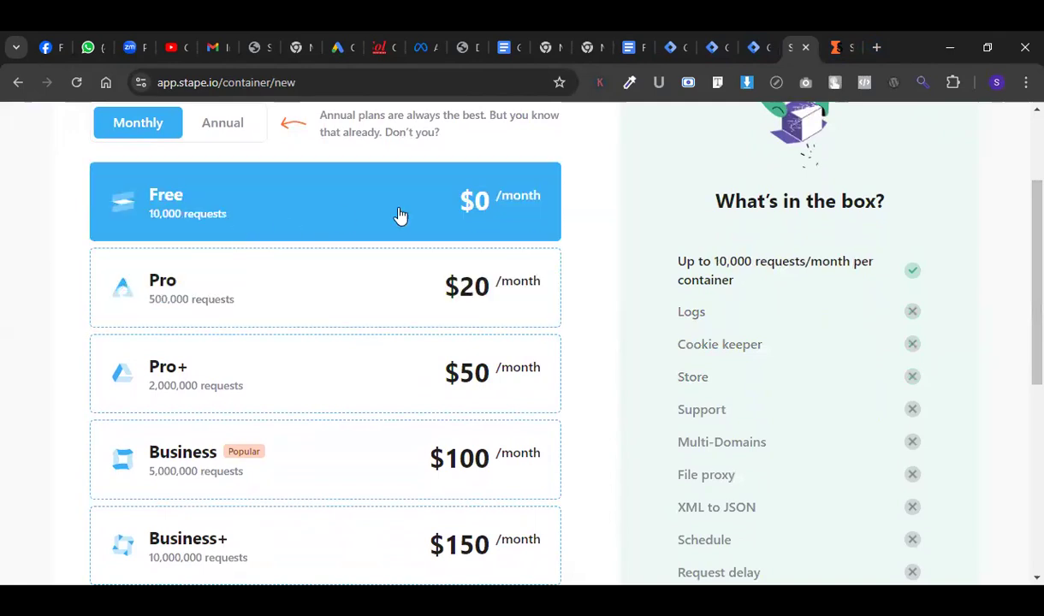
scroll(1021, 292, down, 2)
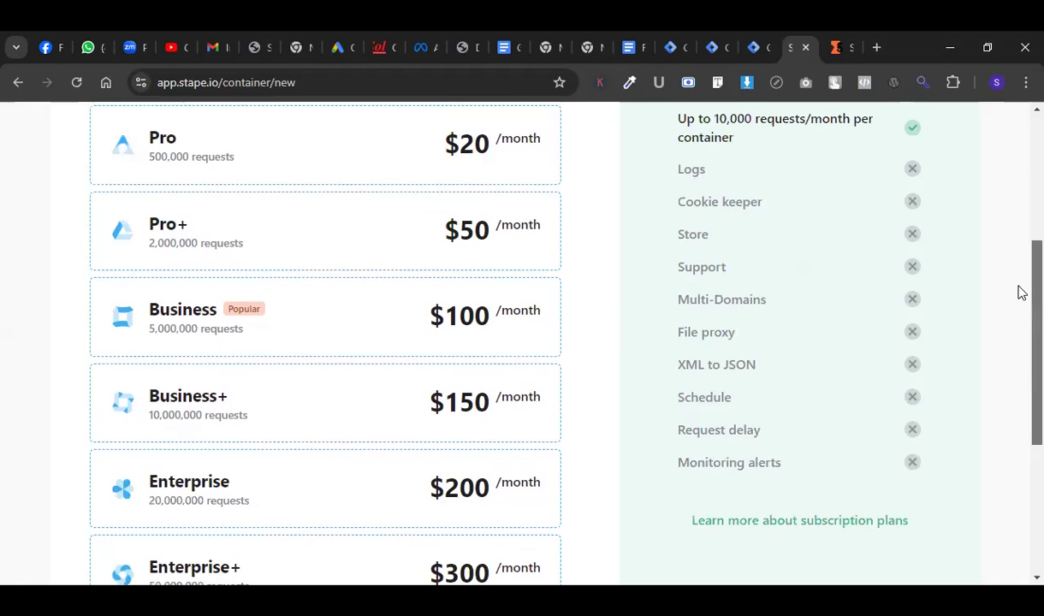
scroll(1018, 291, up, 2)
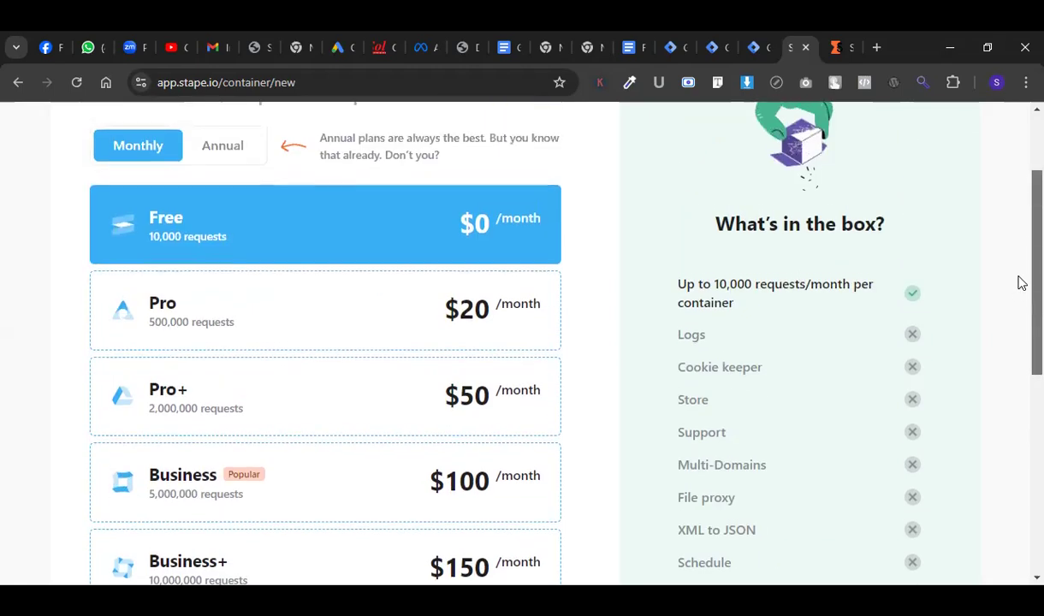
scroll(1021, 283, down, 5)
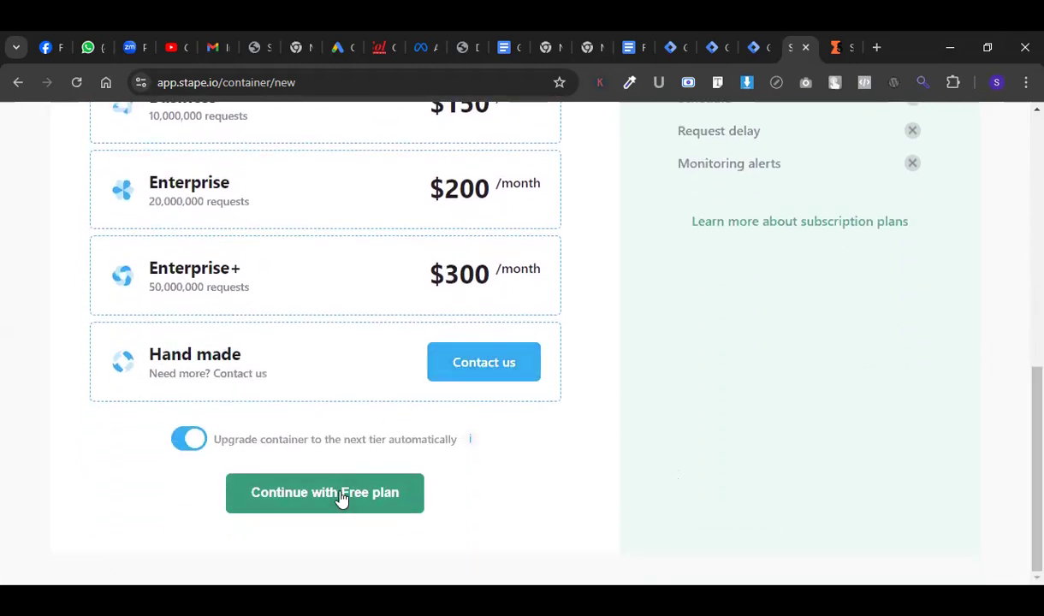
click(193, 440)
click(291, 498)
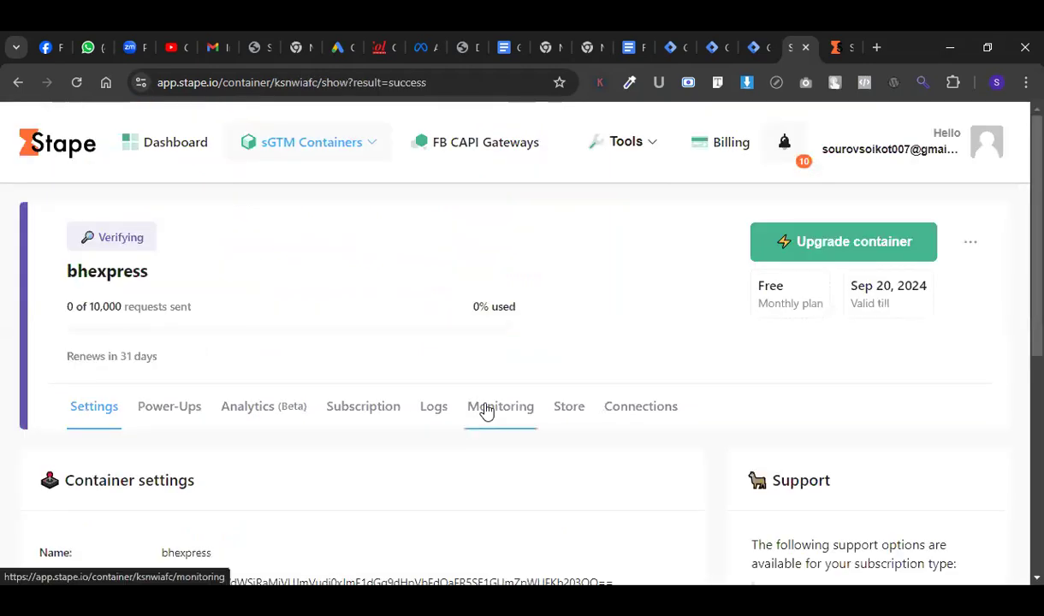
Step: Scroll through the bhexpress container settings down to the Domains (Tagging Server URLs) section
scroll(1018, 275, down, 2)
scroll(1018, 343, up, 1)
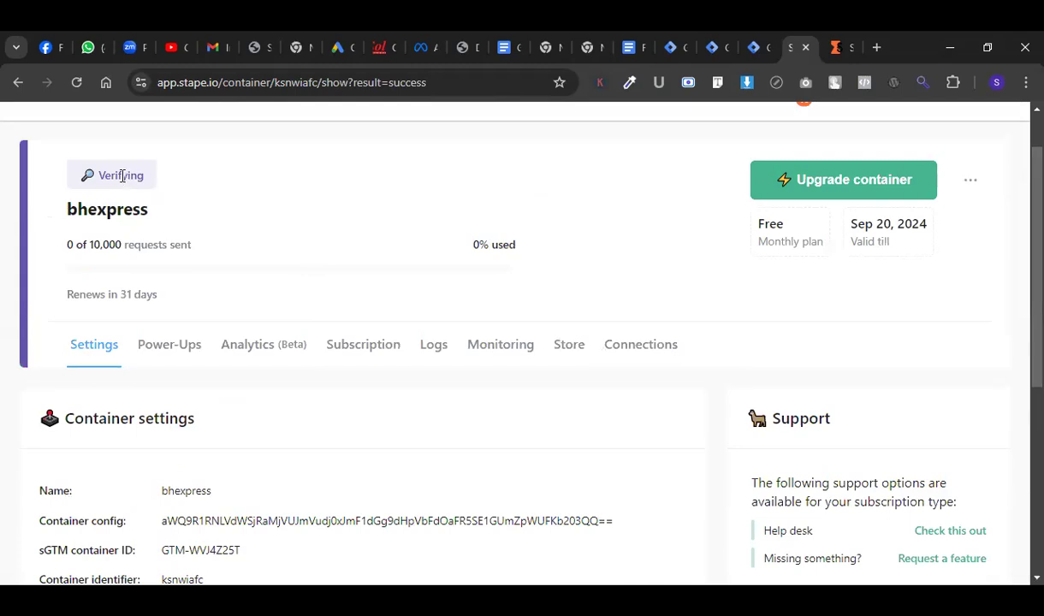
scroll(1019, 223, down, 2)
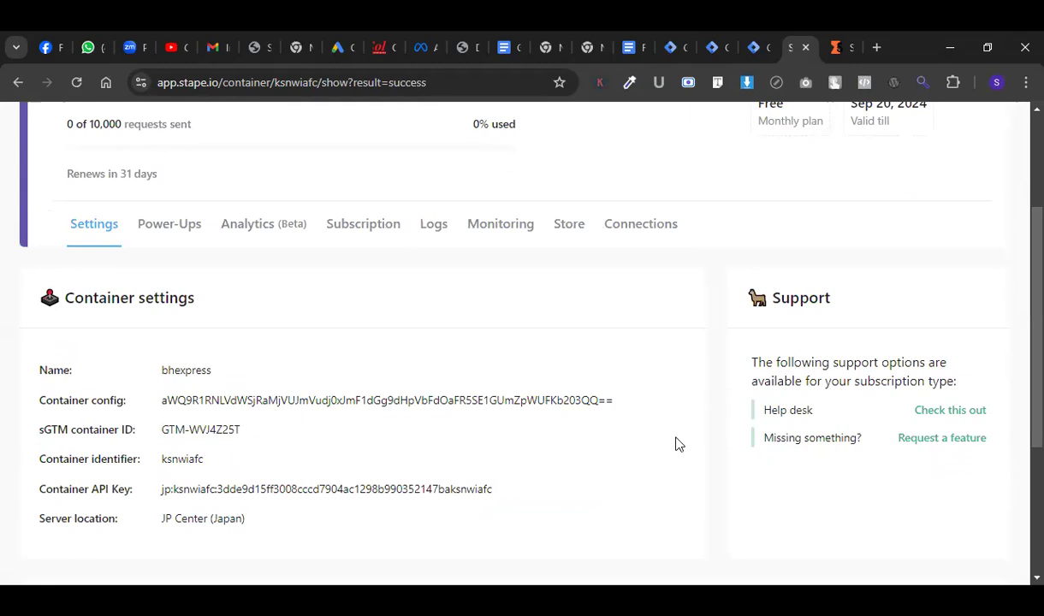
scroll(1018, 376, down, 2)
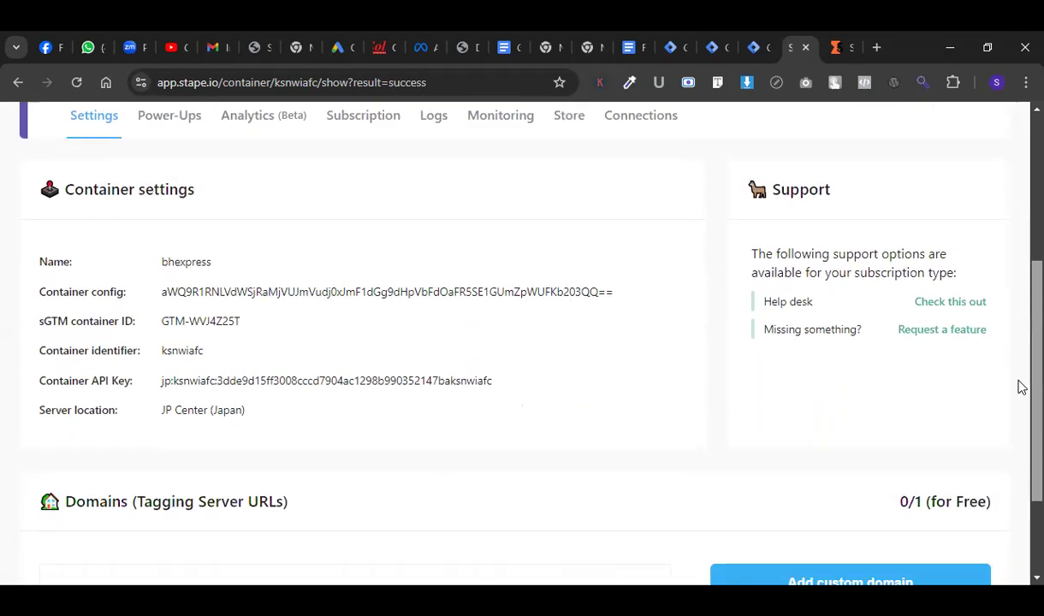
scroll(1016, 291, up, 3)
scroll(1018, 499, down, 5)
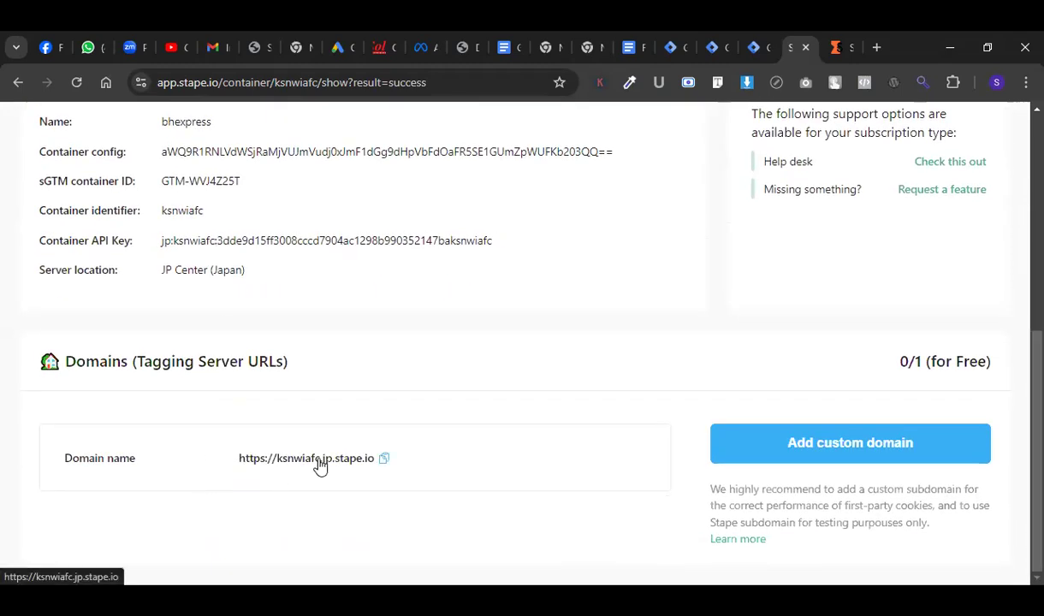
Step: Copy the bhexpress stape.io tagging server URL and the 'Domains (Tagging Server URLs)' heading text
click(383, 460)
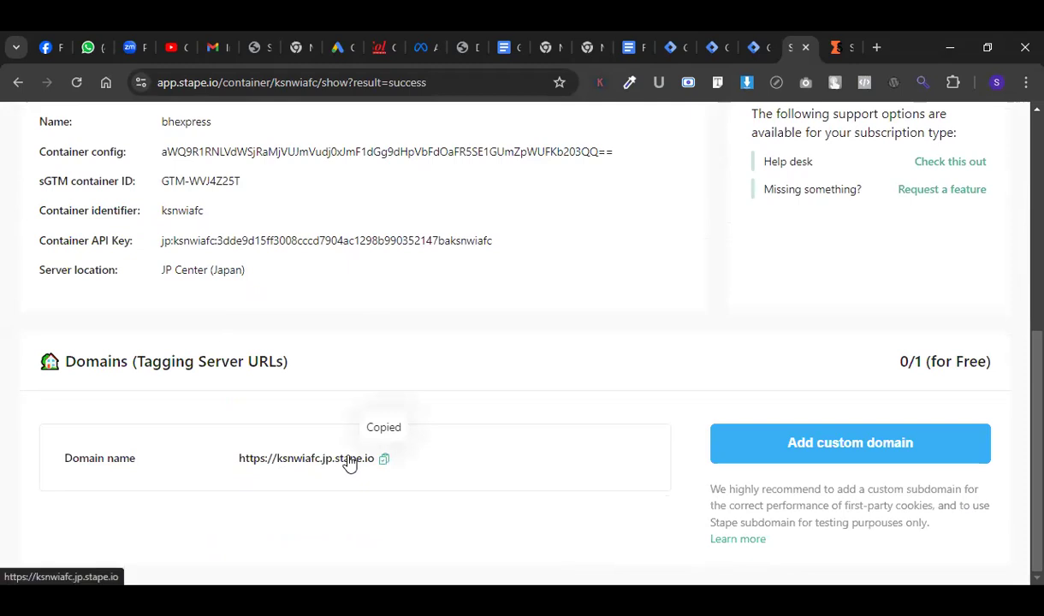
triple_click(221, 361)
right_click(224, 363)
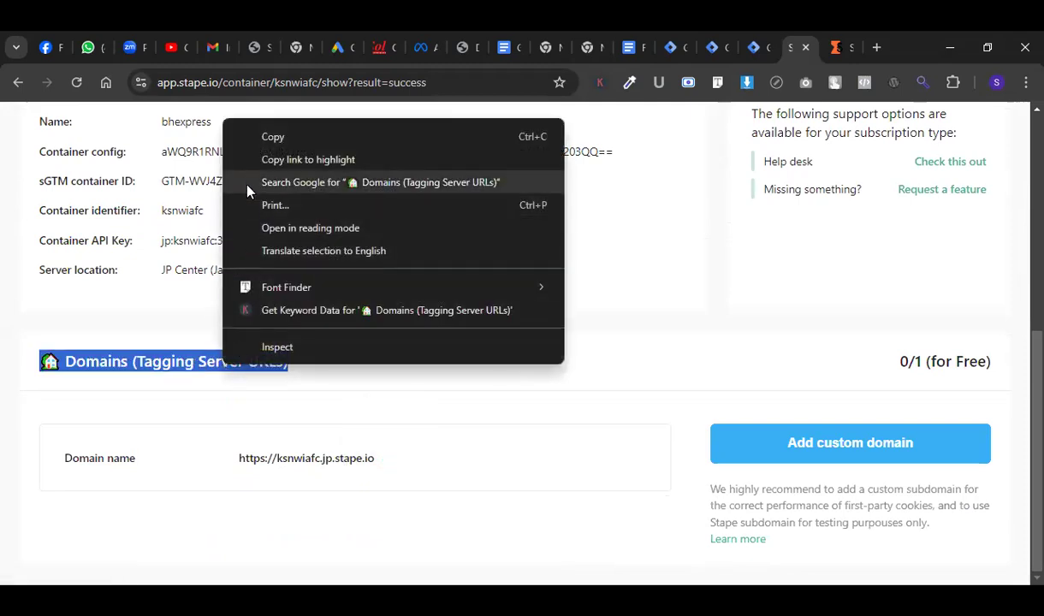
click(261, 137)
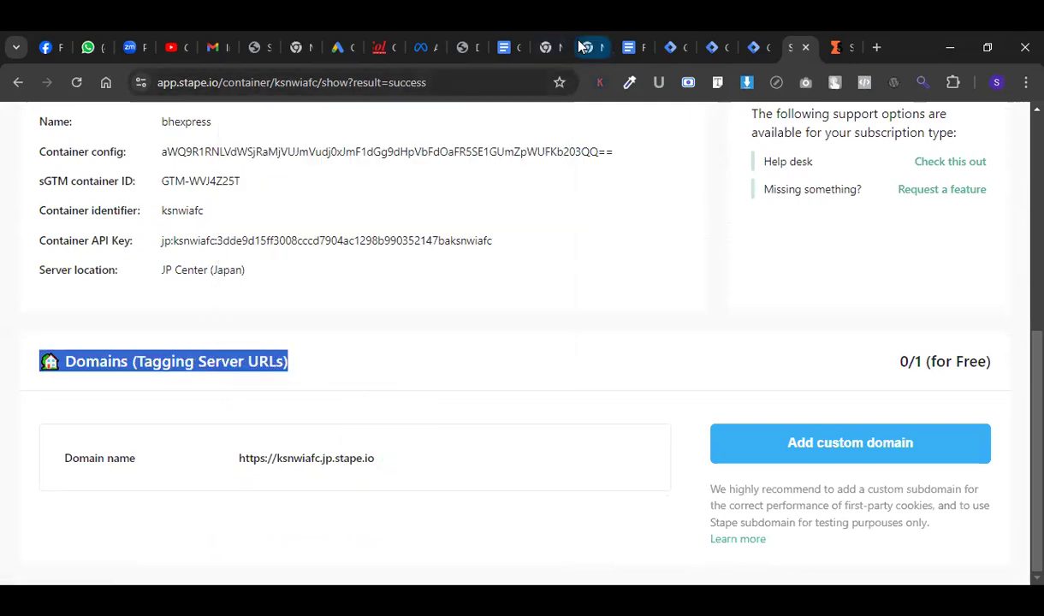
click(640, 39)
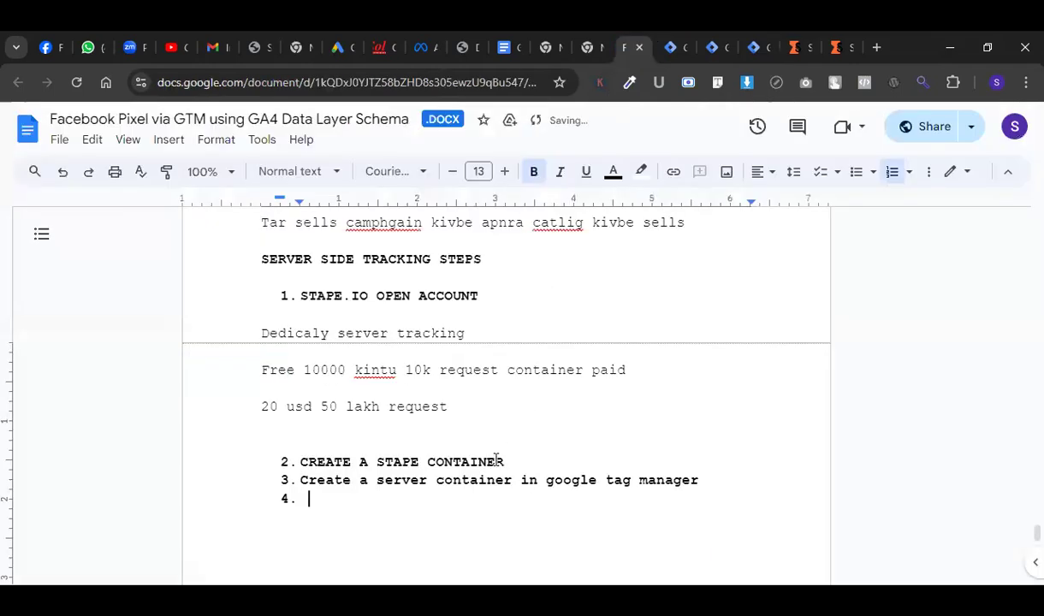
Step: Paste the Domains heading as step 4 and append 'place on google tag manger server container'
key(ctrl+v)
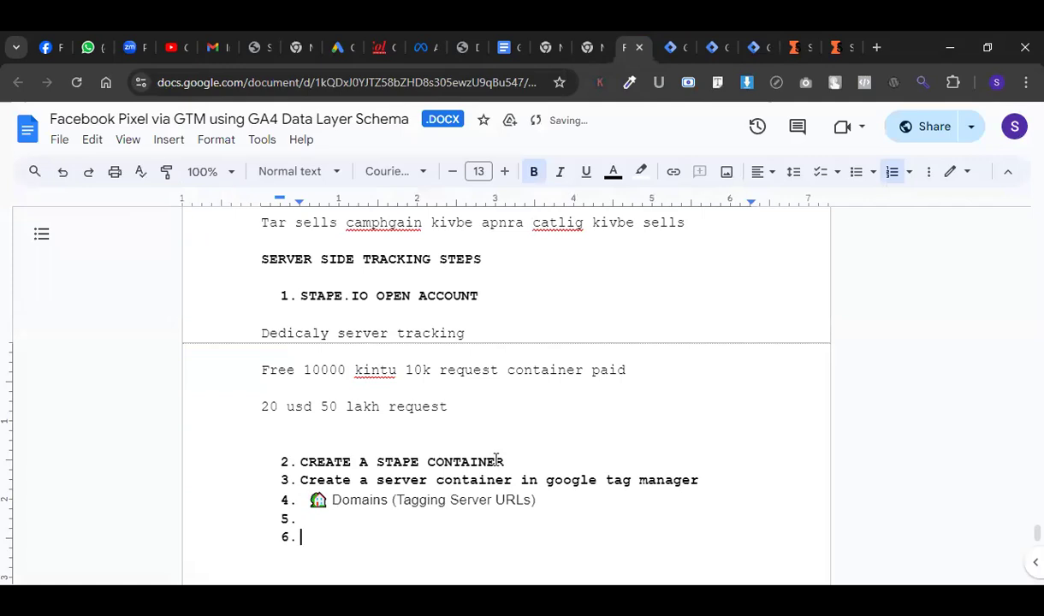
click(560, 498)
text(place on goog)
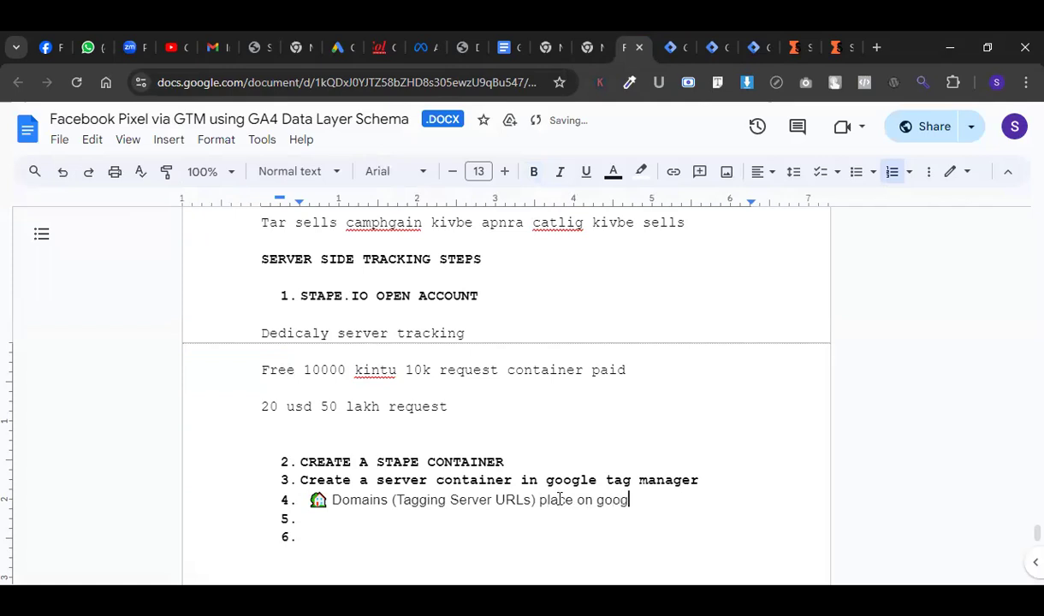
text(le tag mangae)
key(BackSpace)
key(BackSpace)
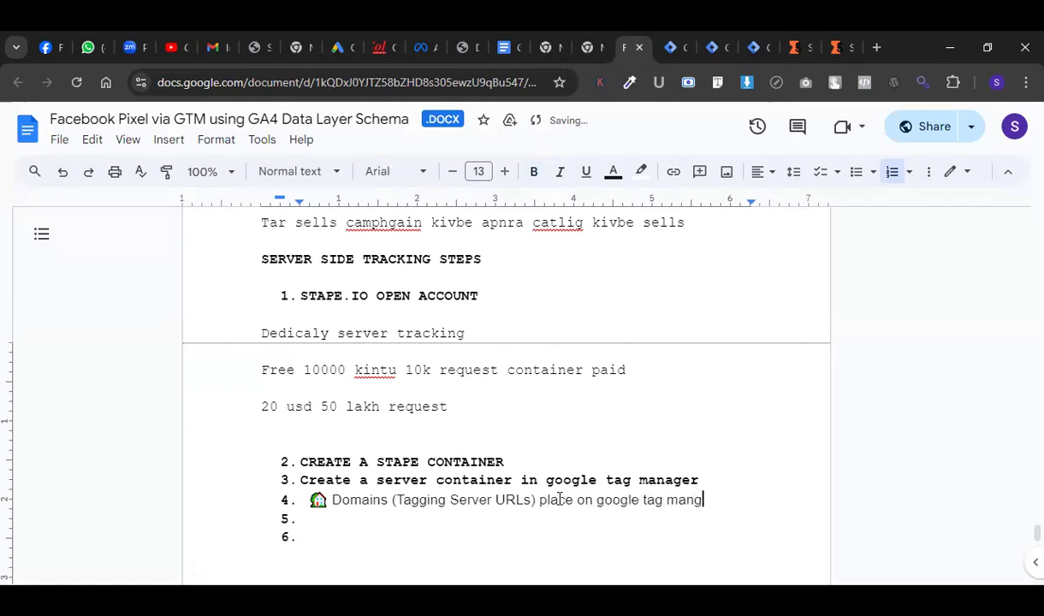
text(er server container)
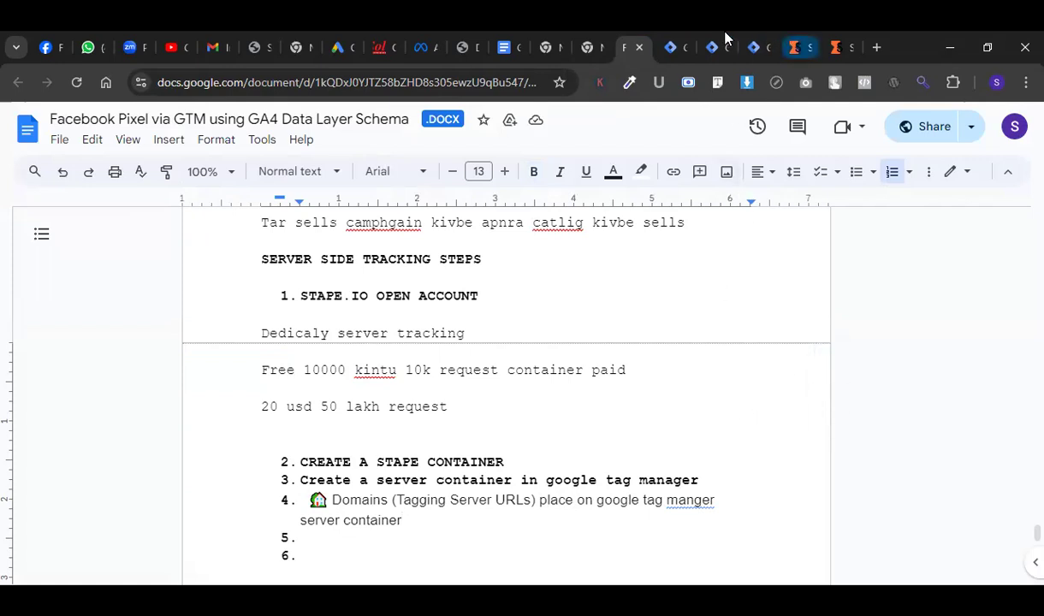
click(753, 47)
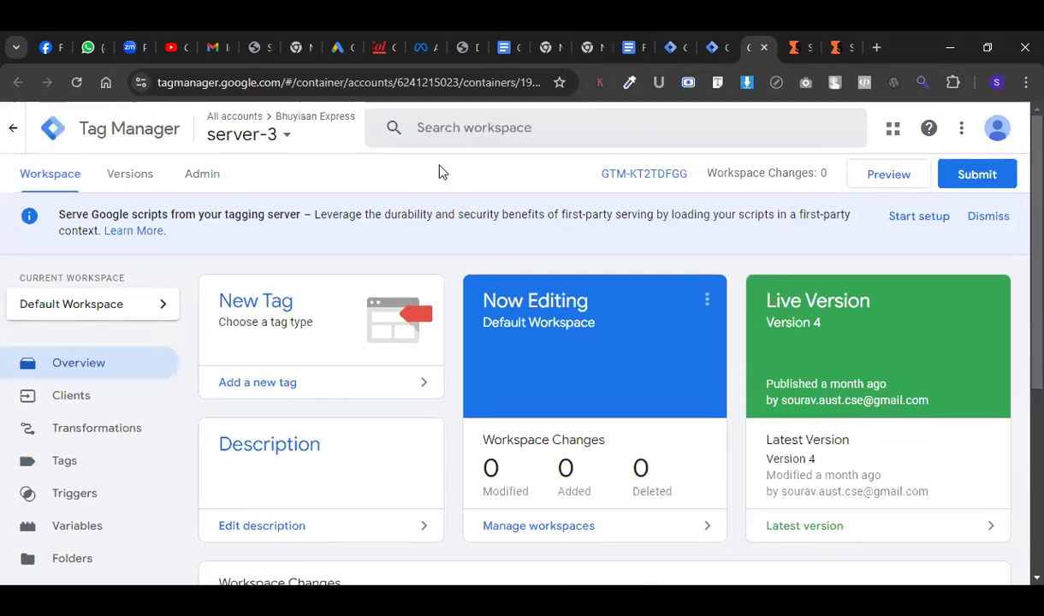
Step: Return to server-1, close the tagging server setup dialog, and browse the container picker
click(715, 47)
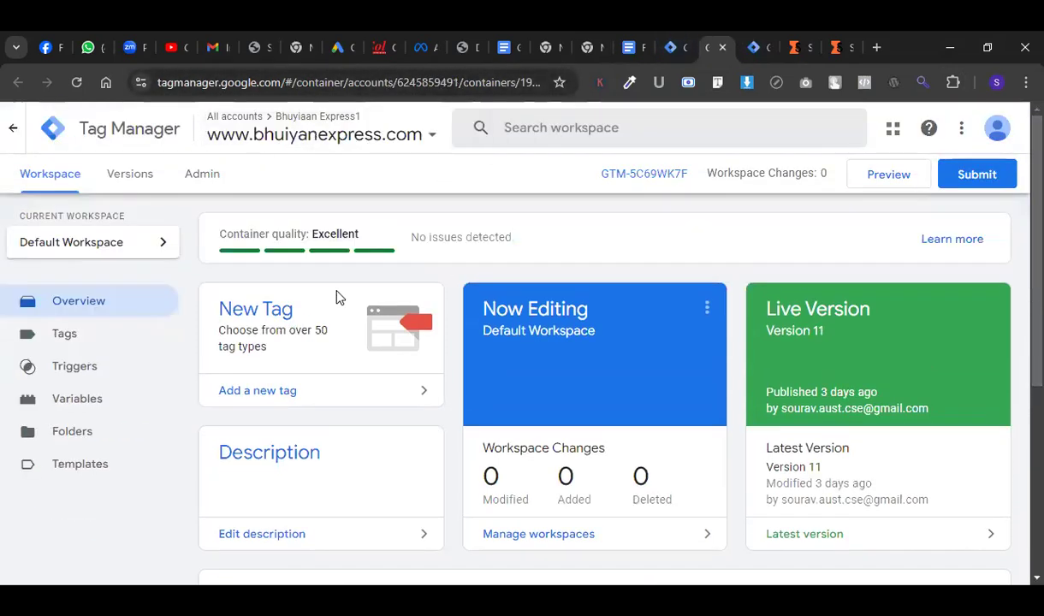
click(669, 42)
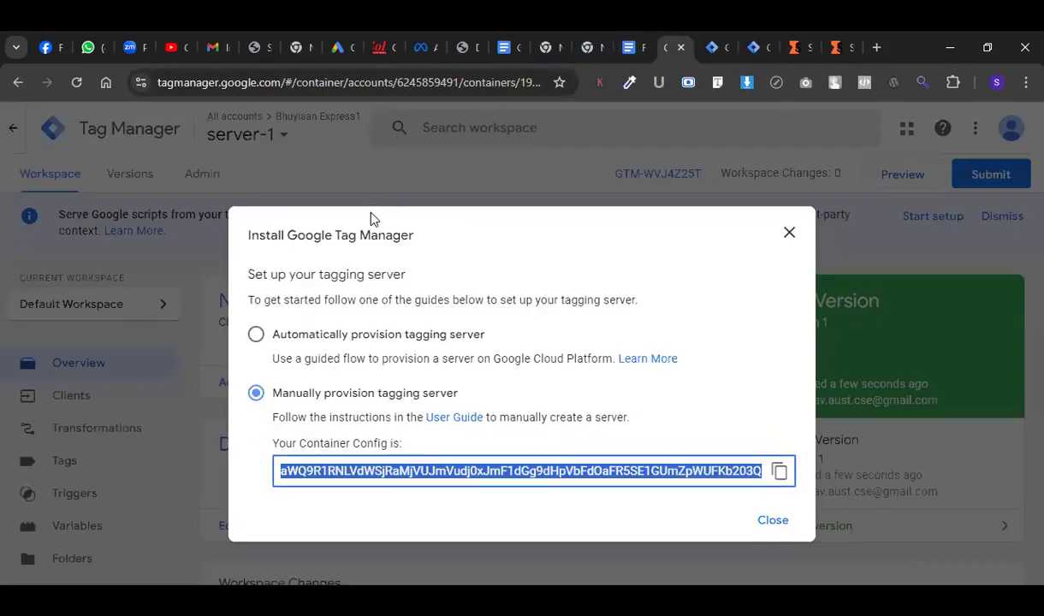
click(789, 233)
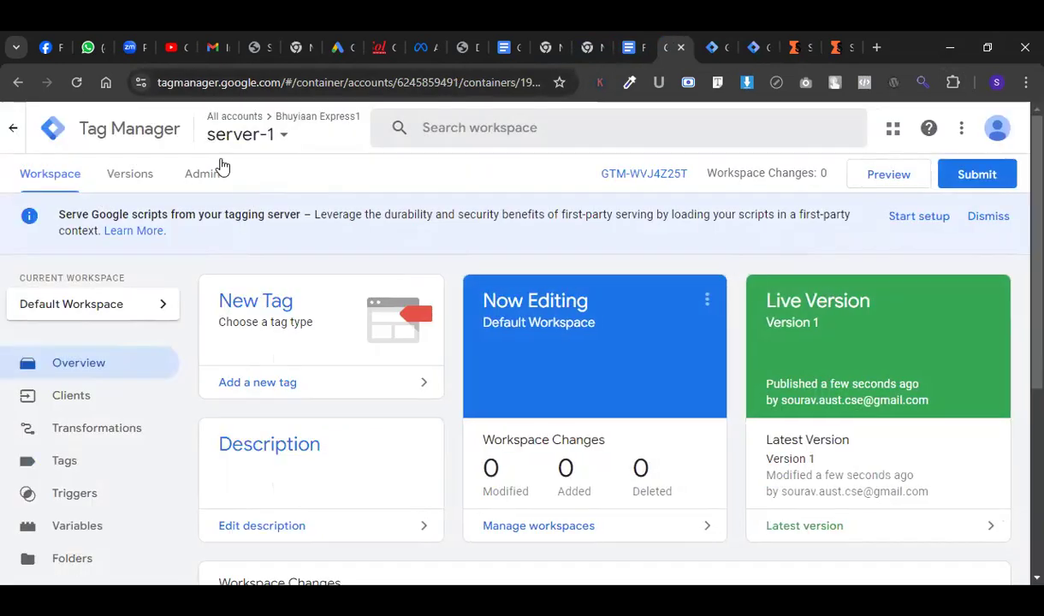
click(218, 134)
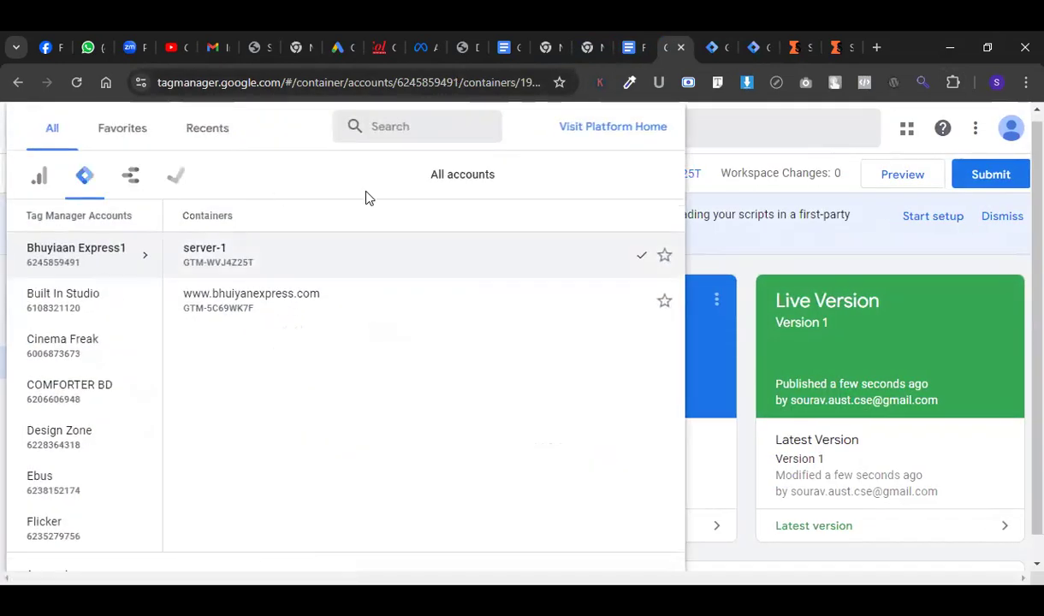
click(49, 182)
click(86, 184)
click(723, 221)
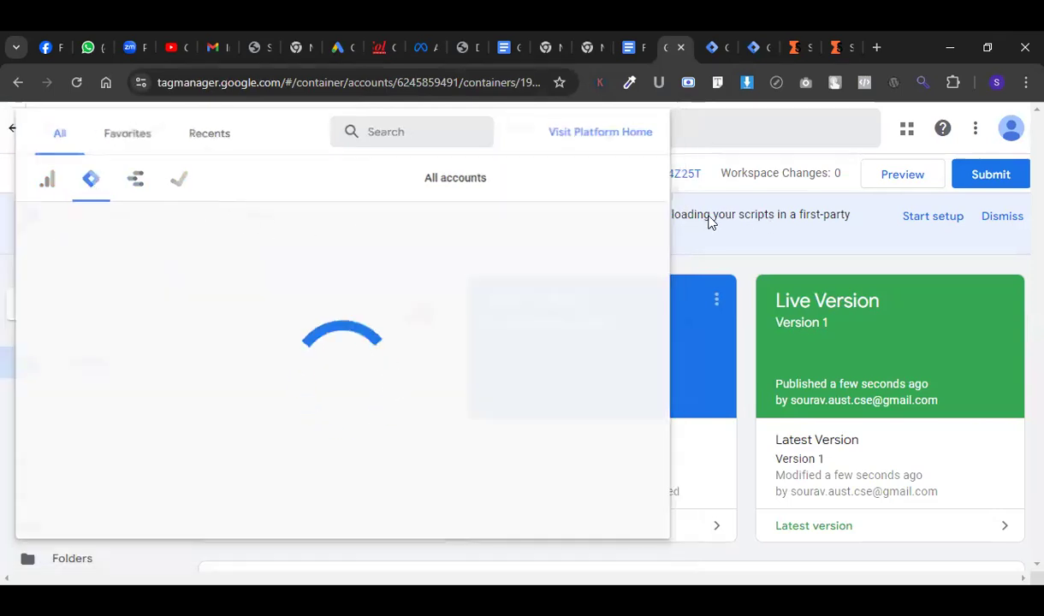
click(15, 130)
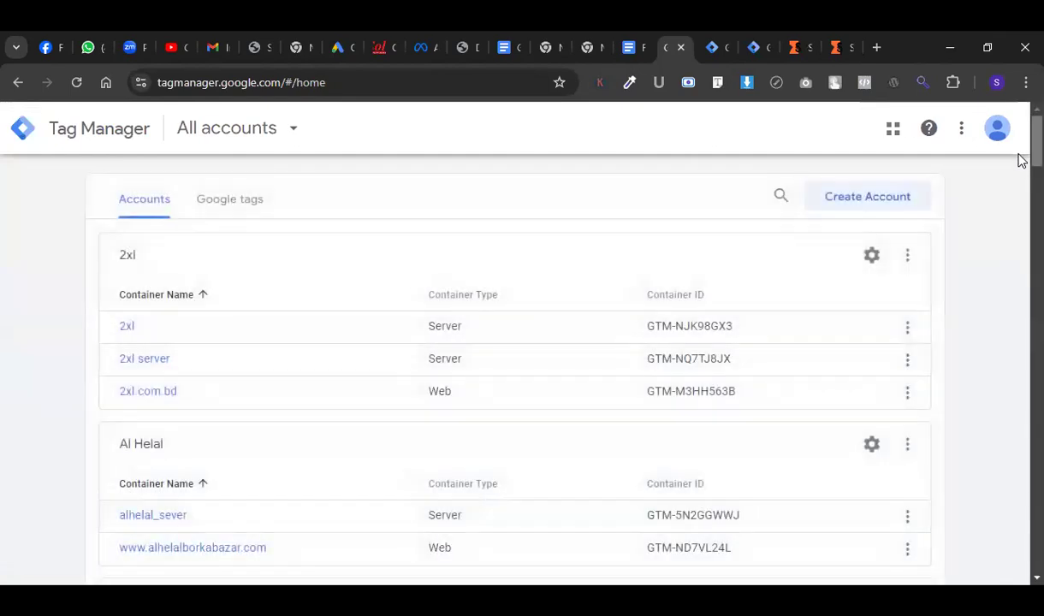
scroll(1018, 172, down, 3)
scroll(1018, 185, down, 4)
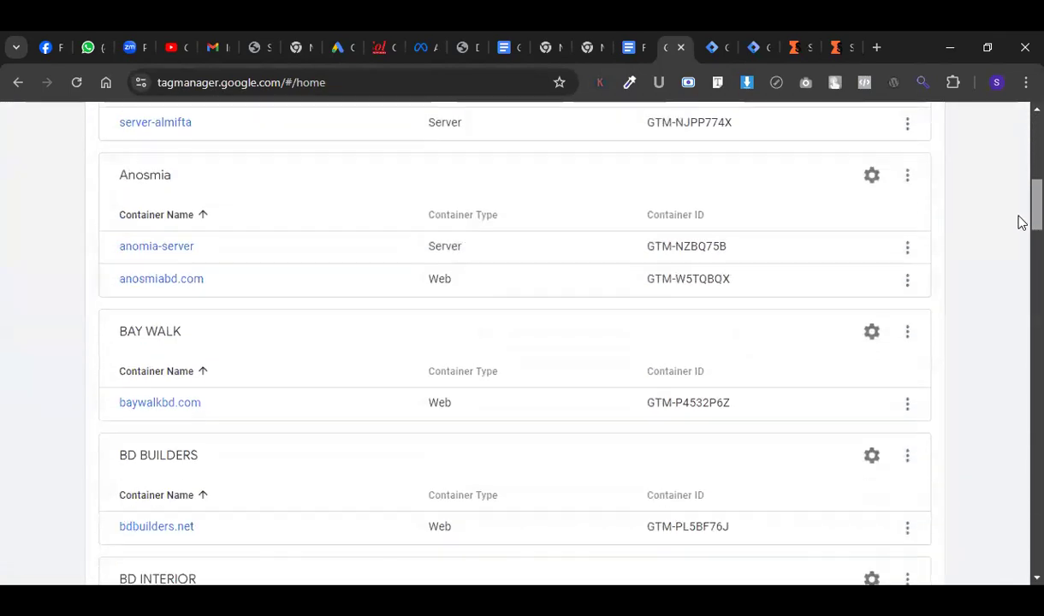
scroll(1018, 231, down, 5)
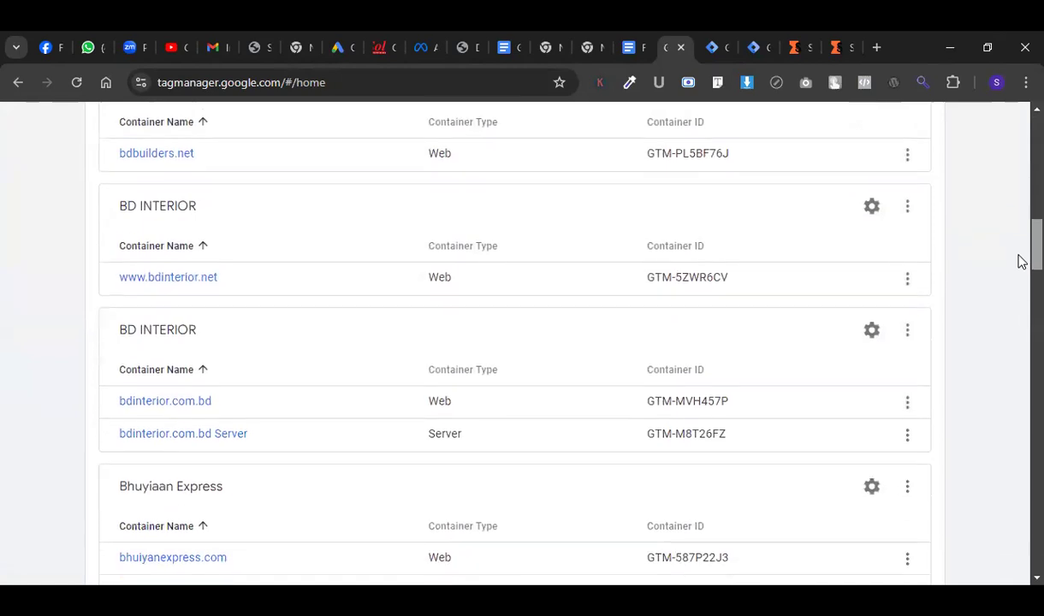
scroll(1019, 283, down, 1)
scroll(1018, 282, up, 2)
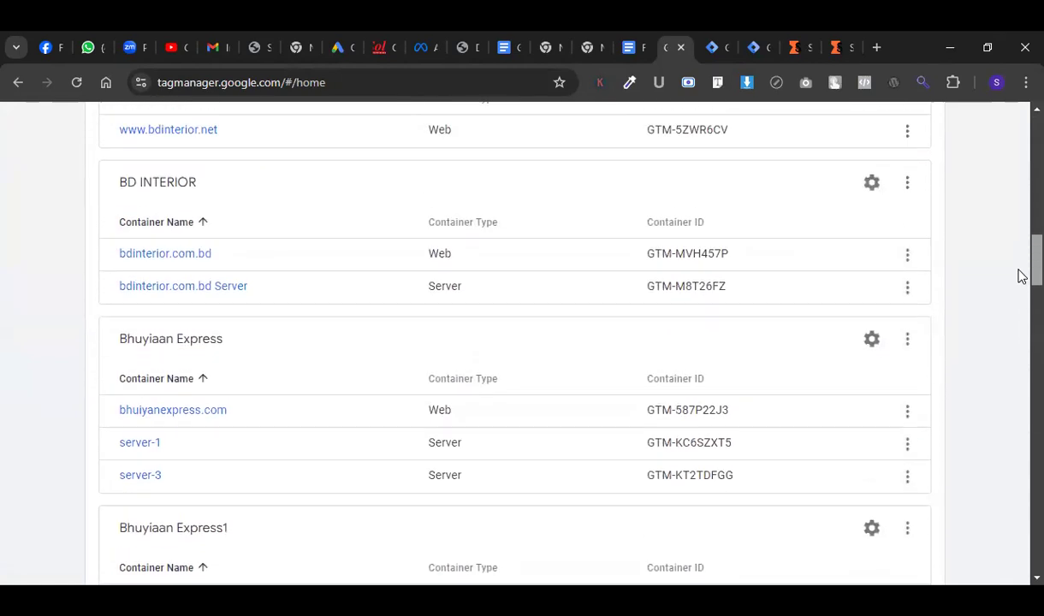
scroll(1018, 287, down, 2)
scroll(1019, 278, up, 2)
scroll(1018, 265, up, 1)
scroll(1018, 283, down, 5)
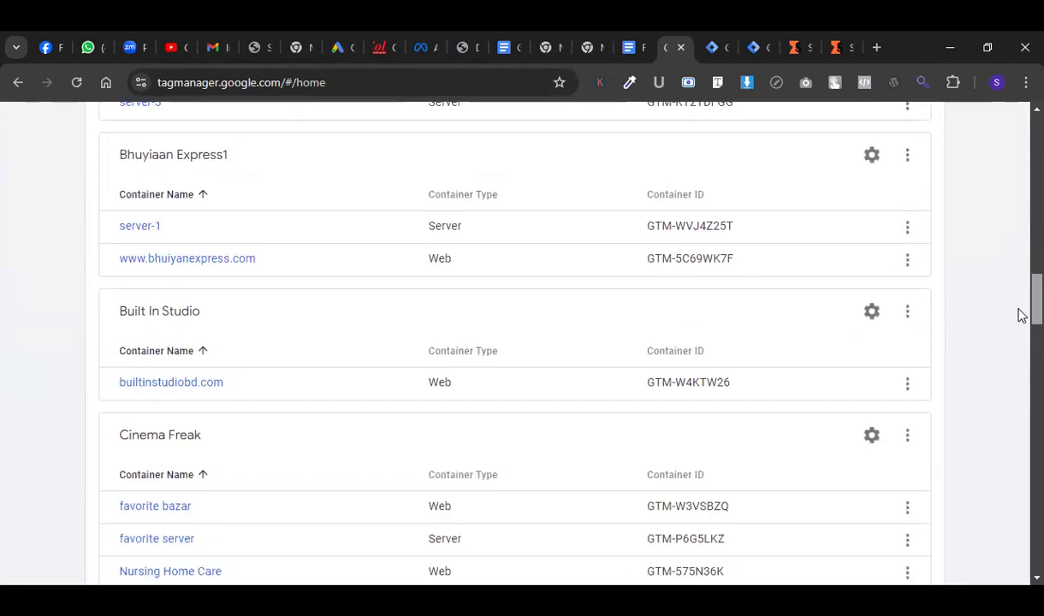
click(908, 258)
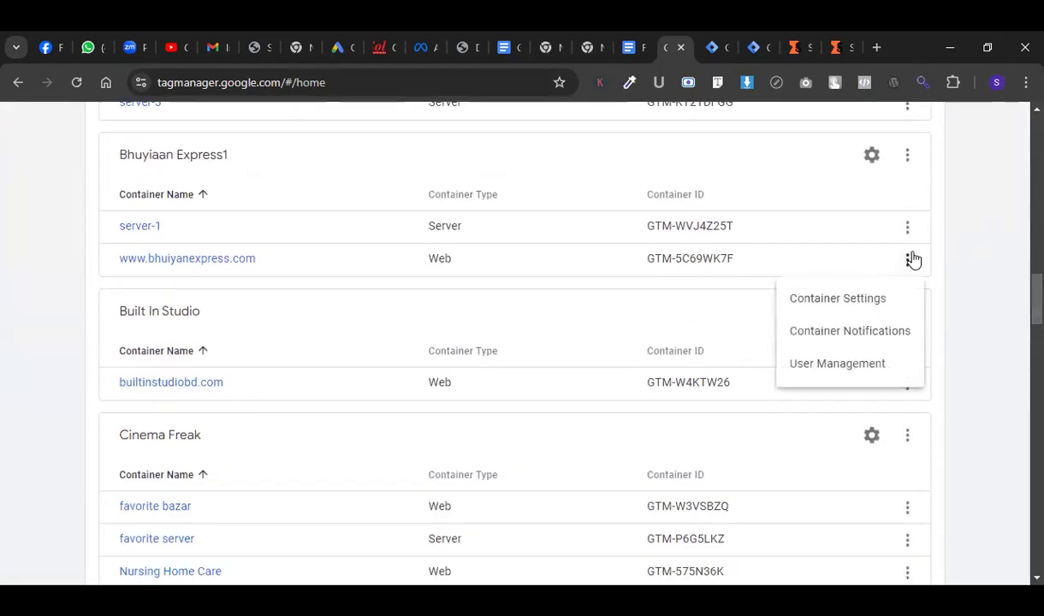
click(849, 303)
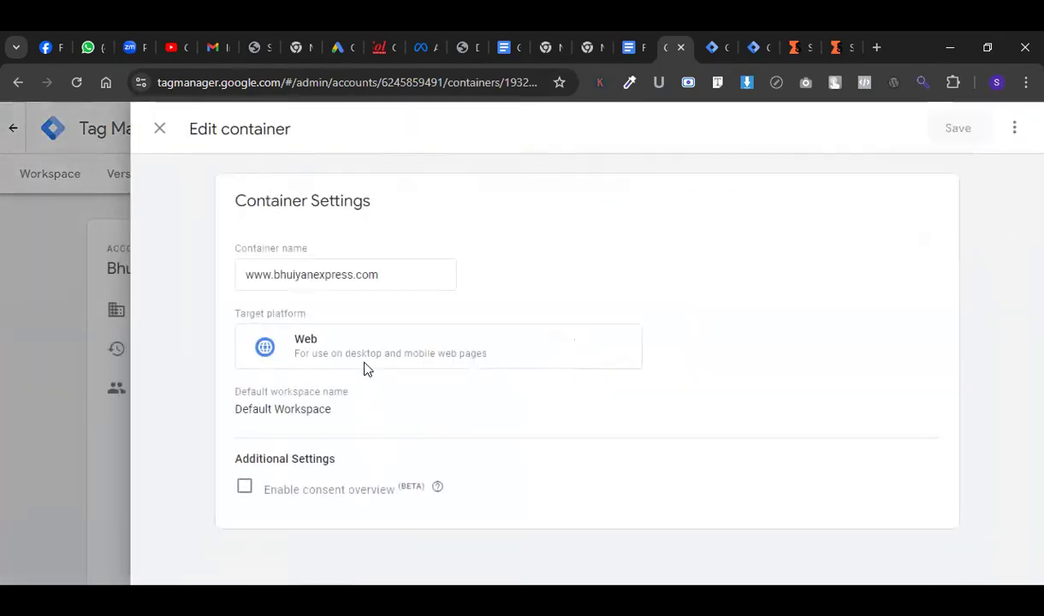
click(161, 130)
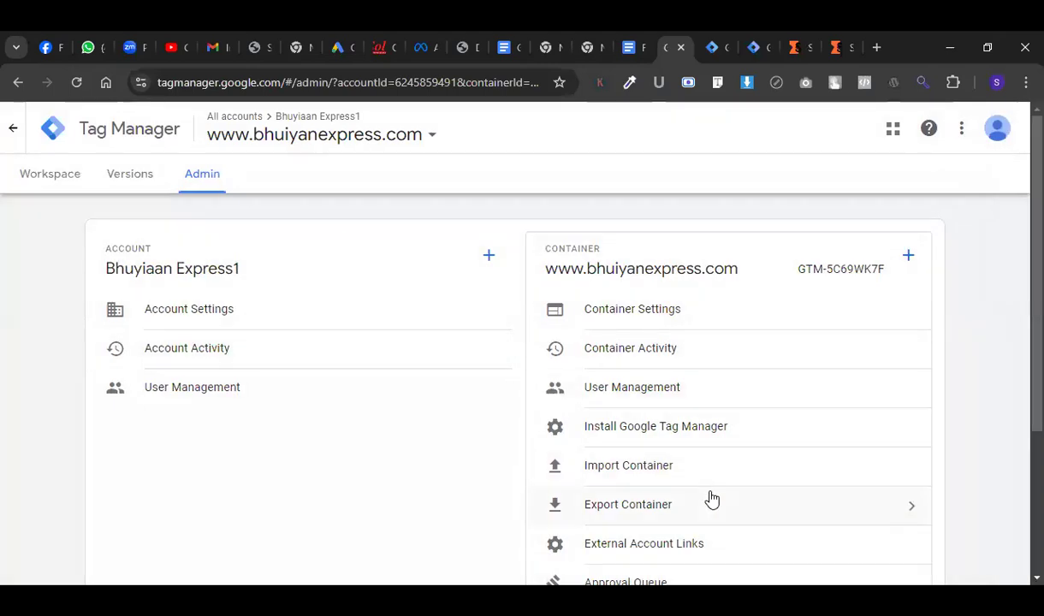
scroll(710, 496, down, 2)
scroll(711, 496, up, 1)
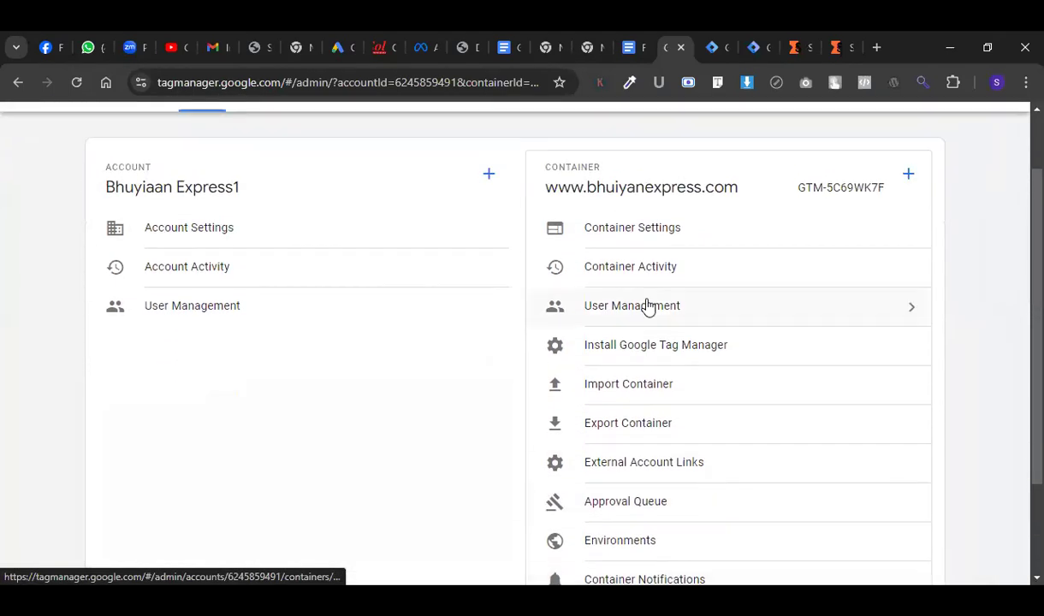
click(672, 231)
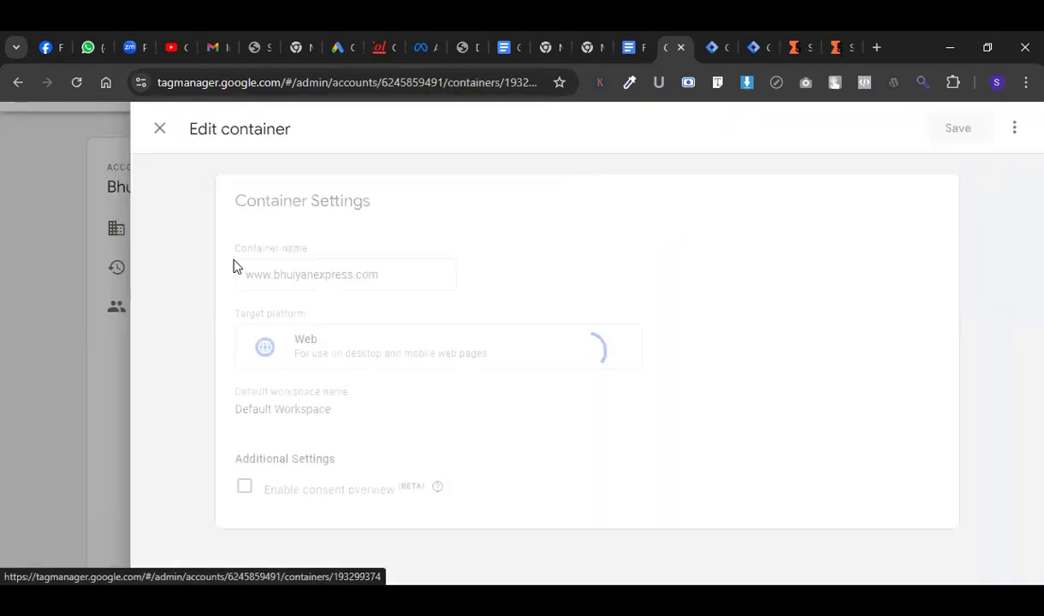
click(104, 275)
scroll(97, 239, up, 2)
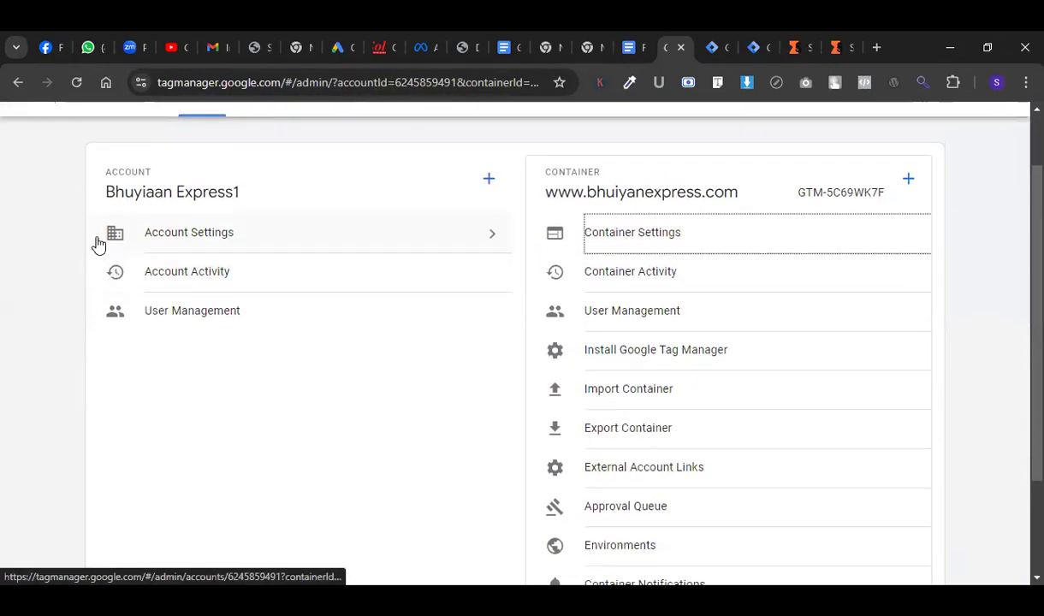
click(14, 134)
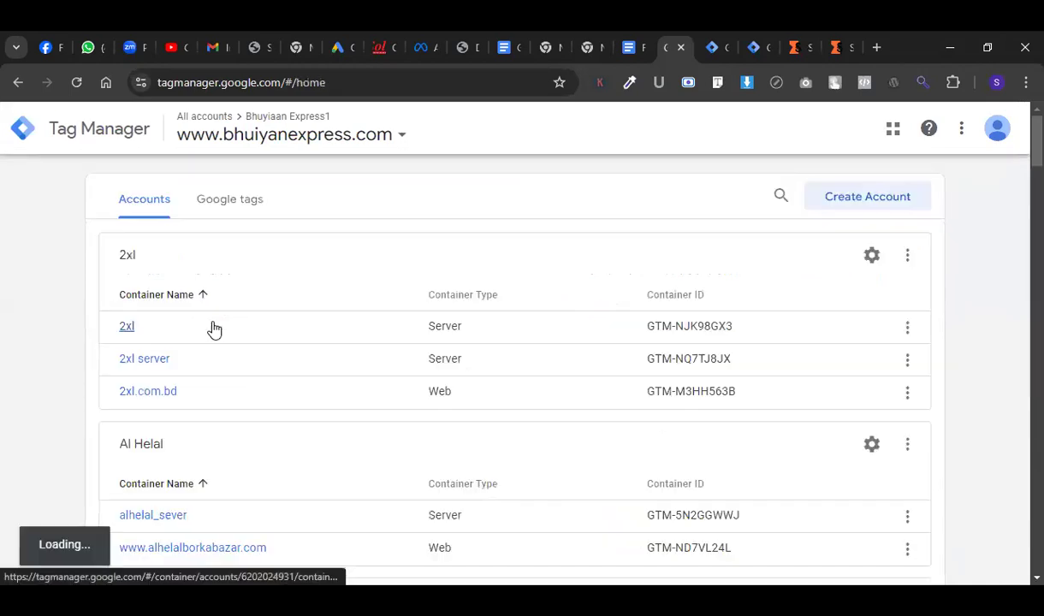
scroll(1019, 171, down, 2)
drag(1018, 175, 974, 296)
click(907, 304)
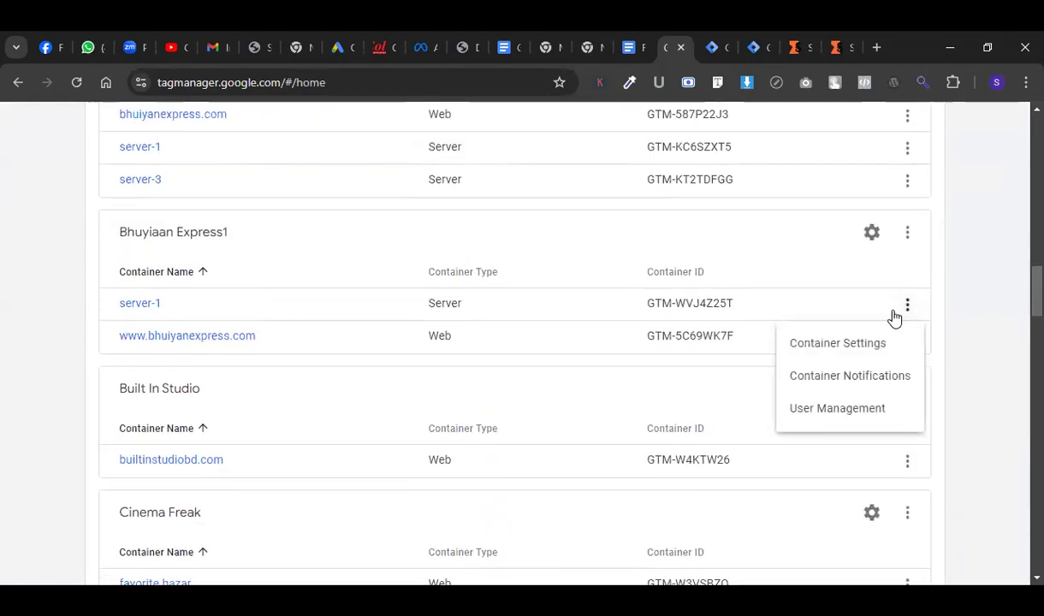
click(834, 344)
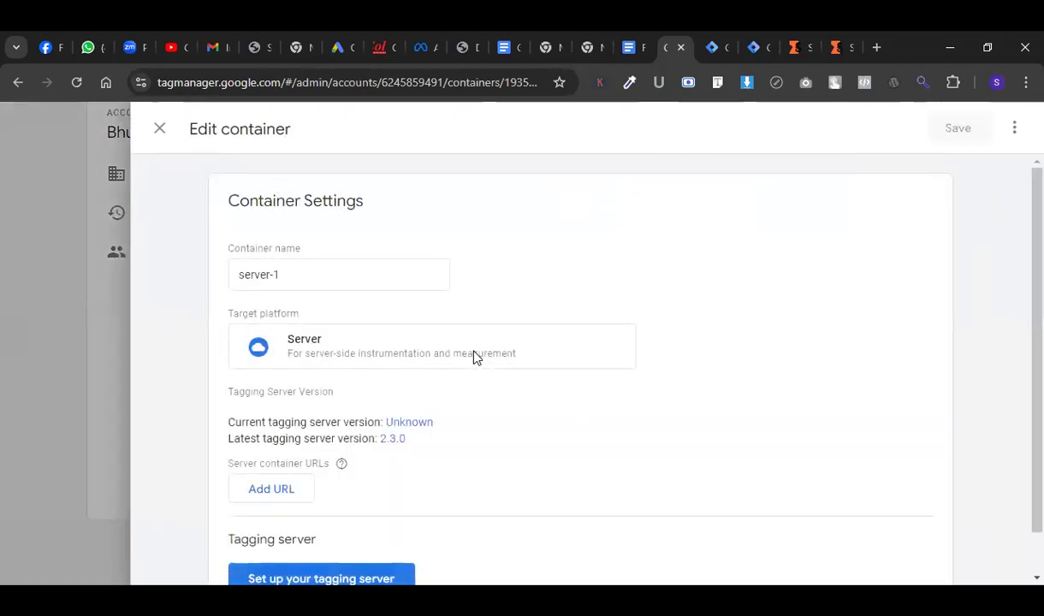
click(284, 491)
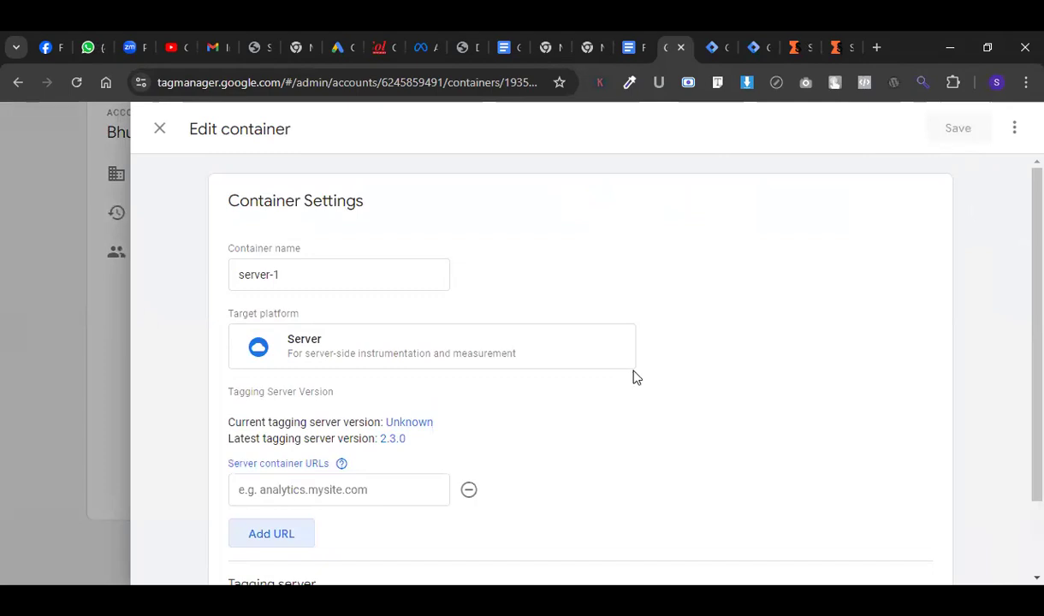
click(813, 34)
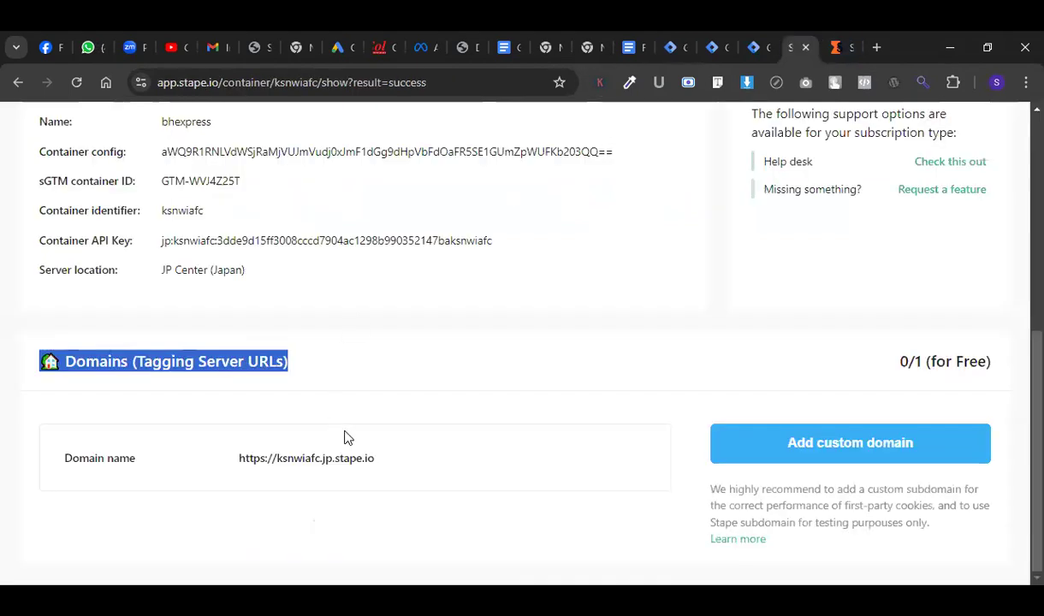
click(386, 466)
click(680, 40)
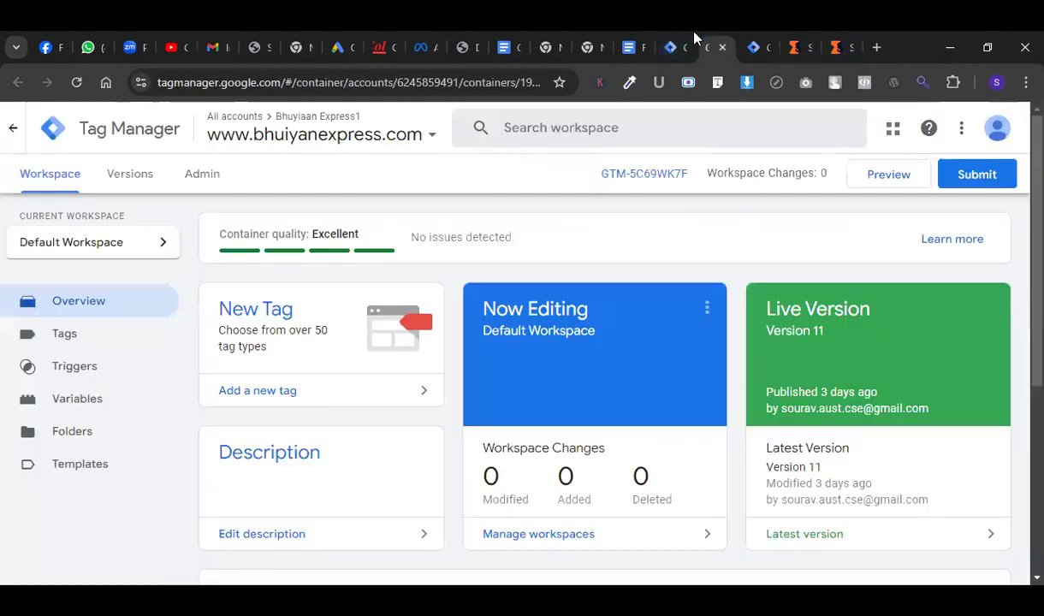
click(365, 489)
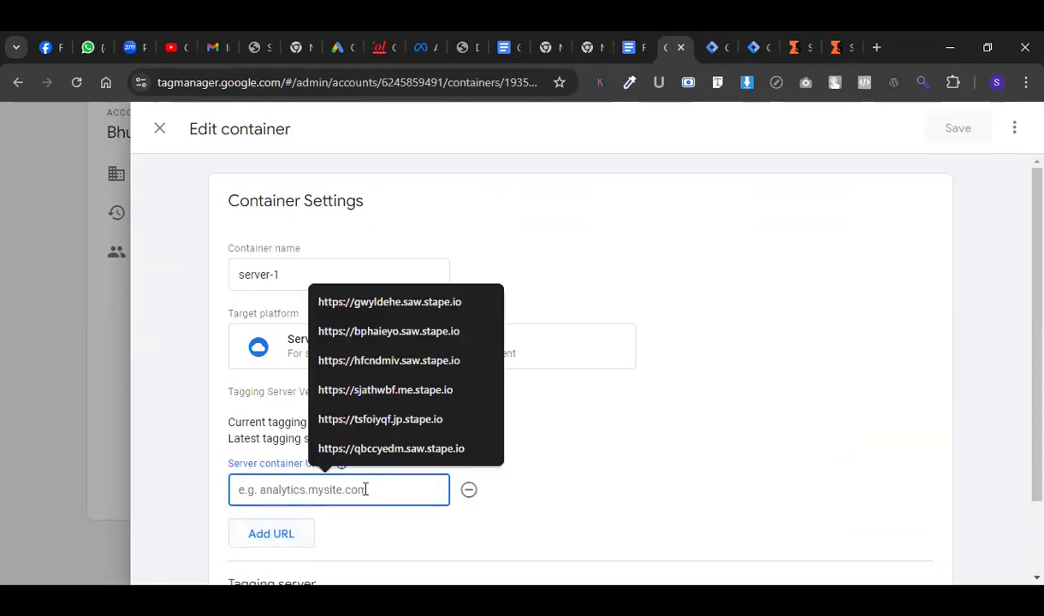
key(ctrl+v)
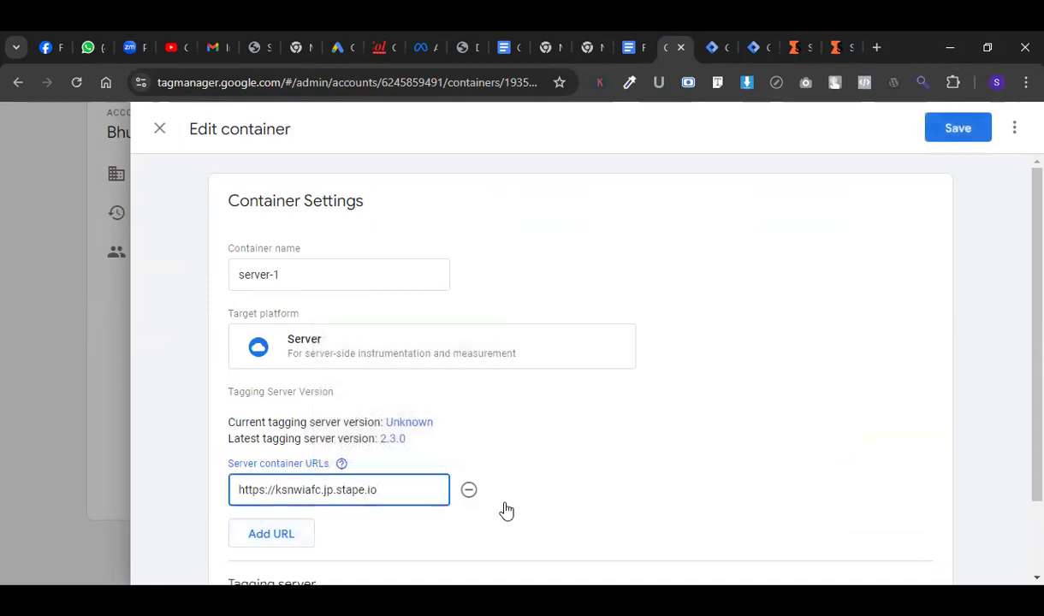
click(957, 128)
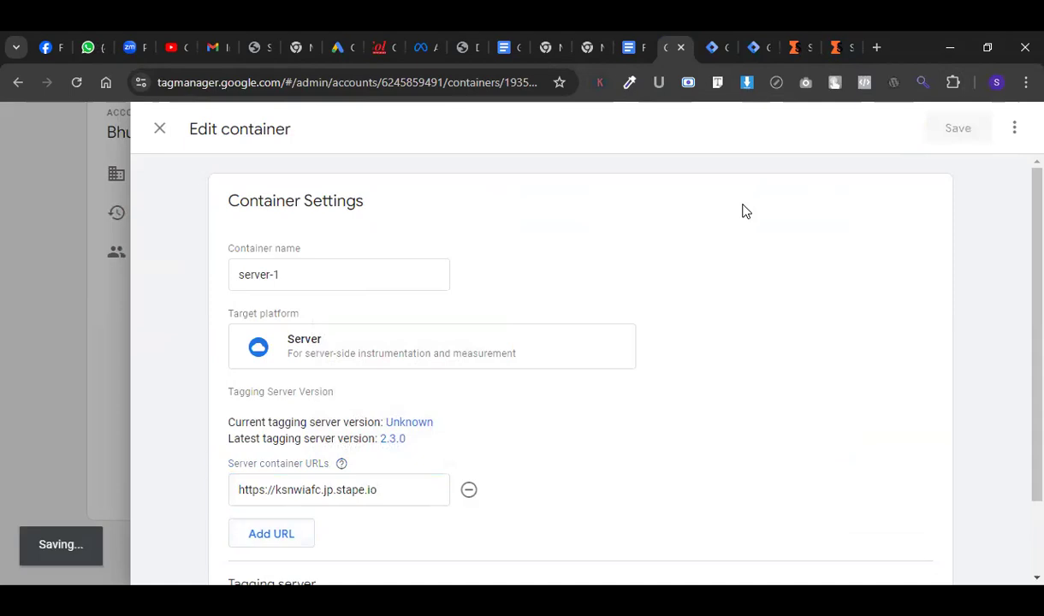
click(794, 47)
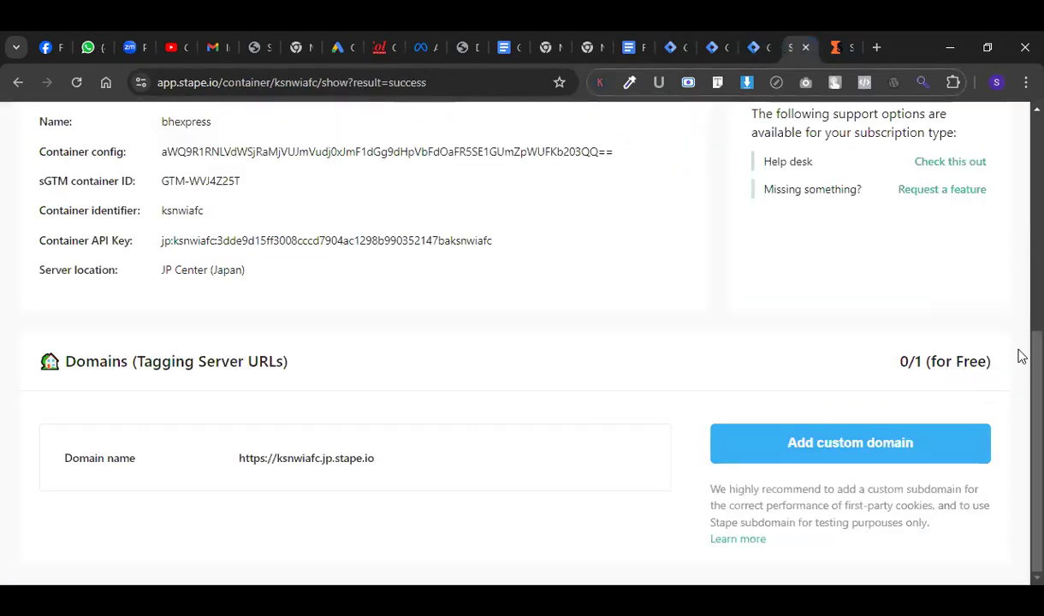
Step: Reload the Stape page and confirm bhexpress shows Running with 0 of 10,000 requests
scroll(1018, 350, up, 5)
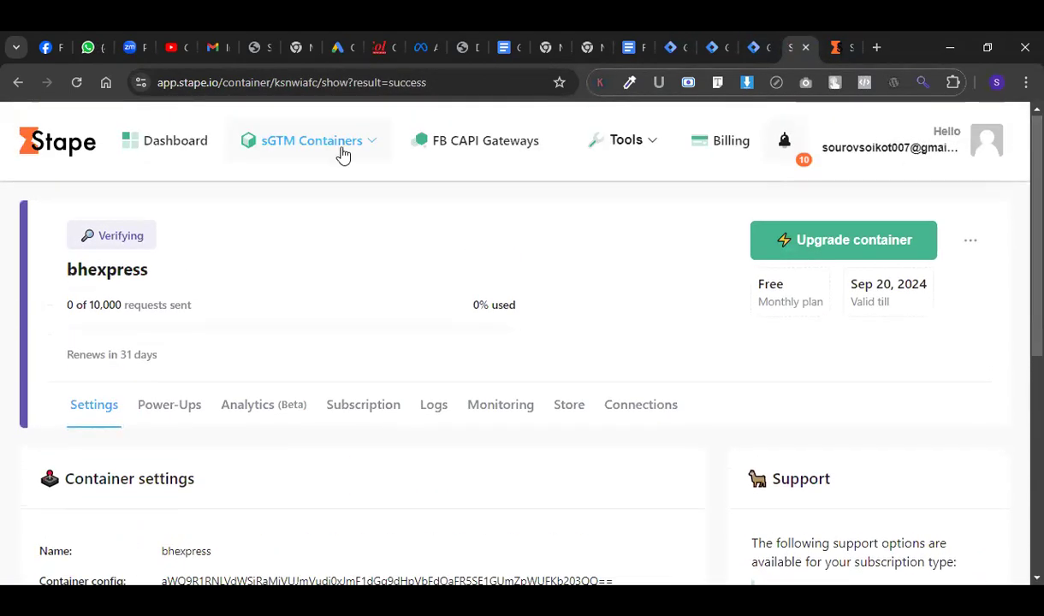
click(76, 83)
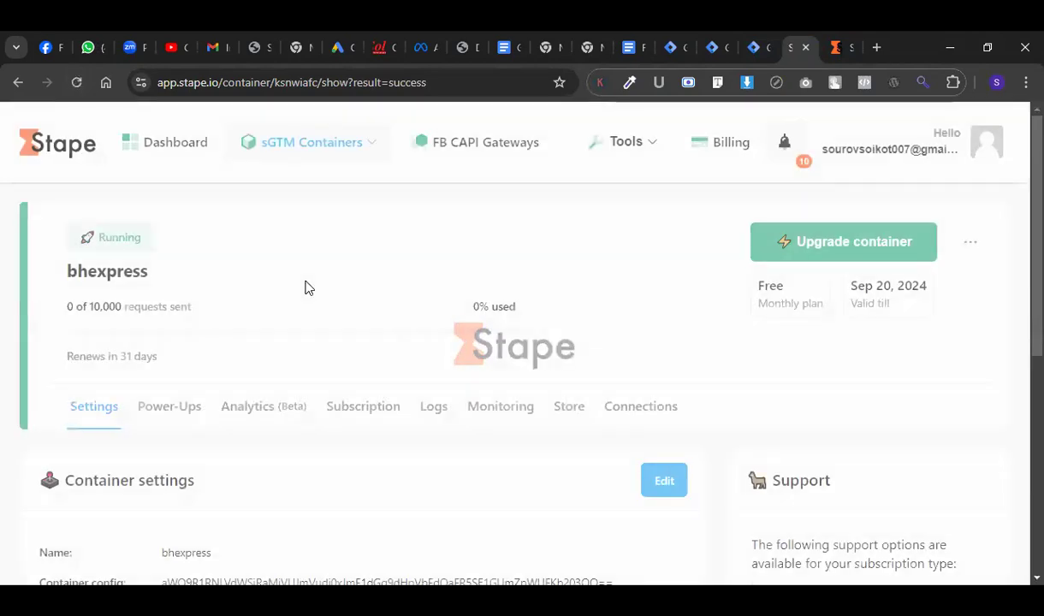
double_click(134, 236)
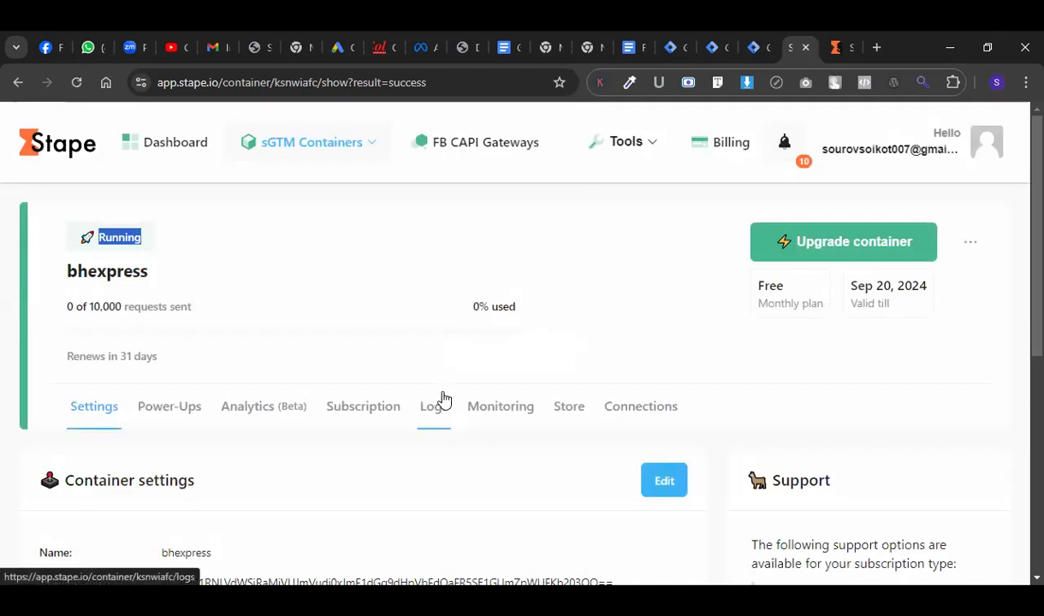
scroll(1018, 387, down, 2)
scroll(1020, 342, up, 1)
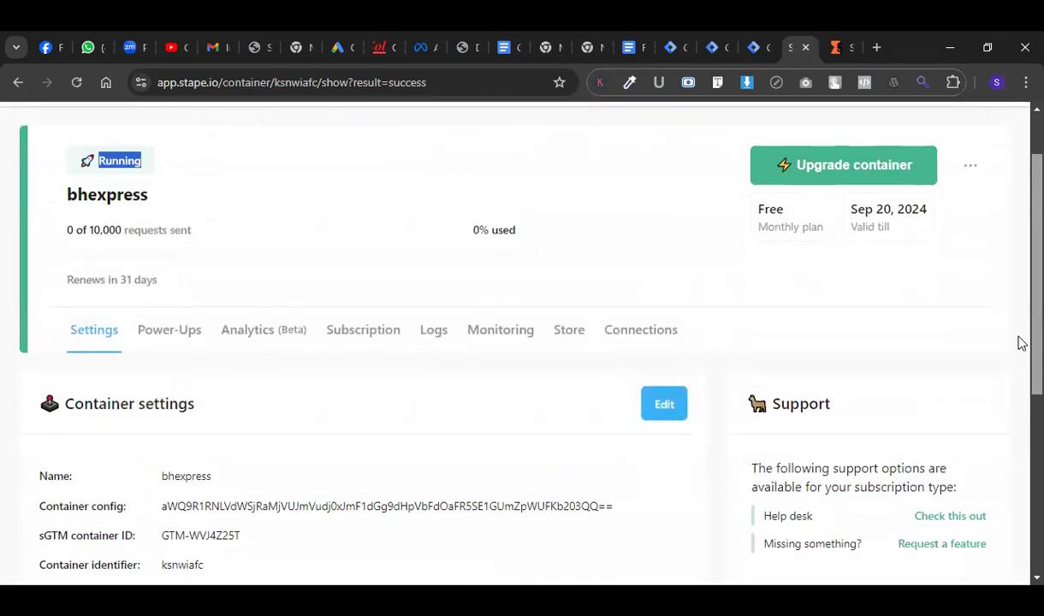
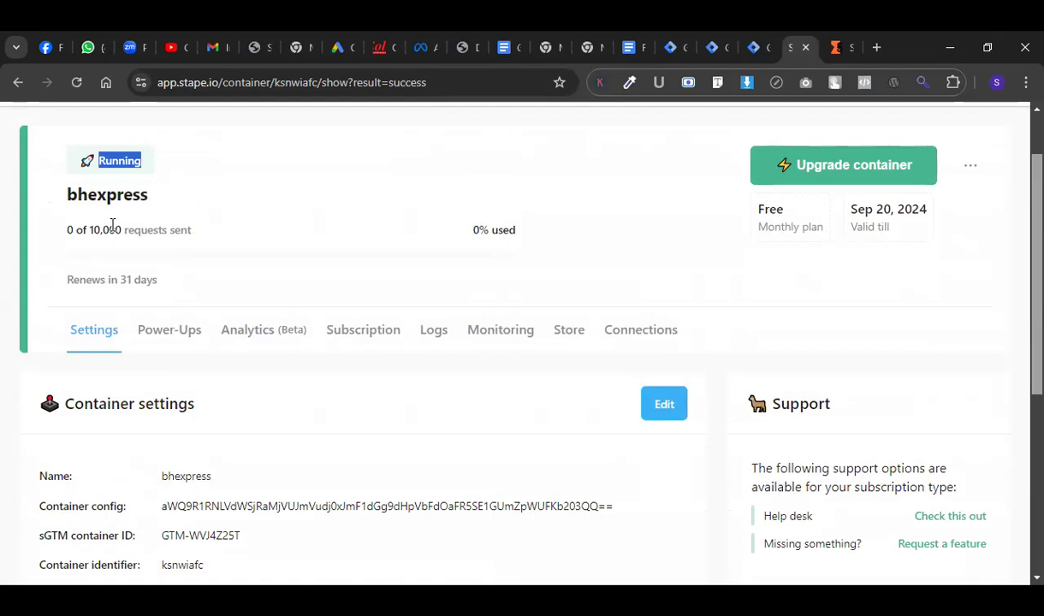
Step: Highlight the 10,000 monthly request allowance on the Stape dashboard
double_click(112, 227)
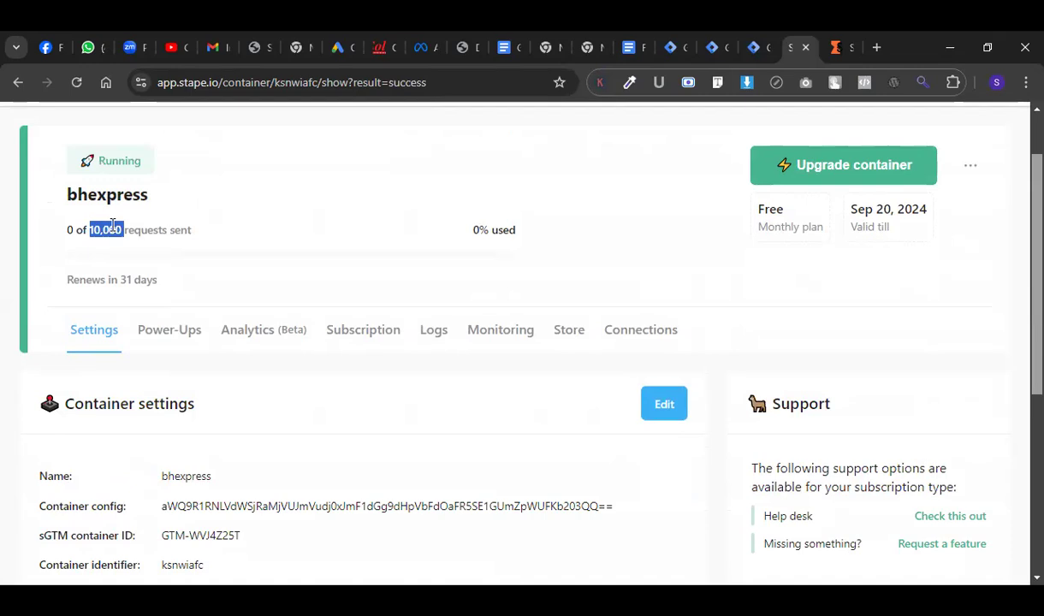
scroll(1018, 385, down, 4)
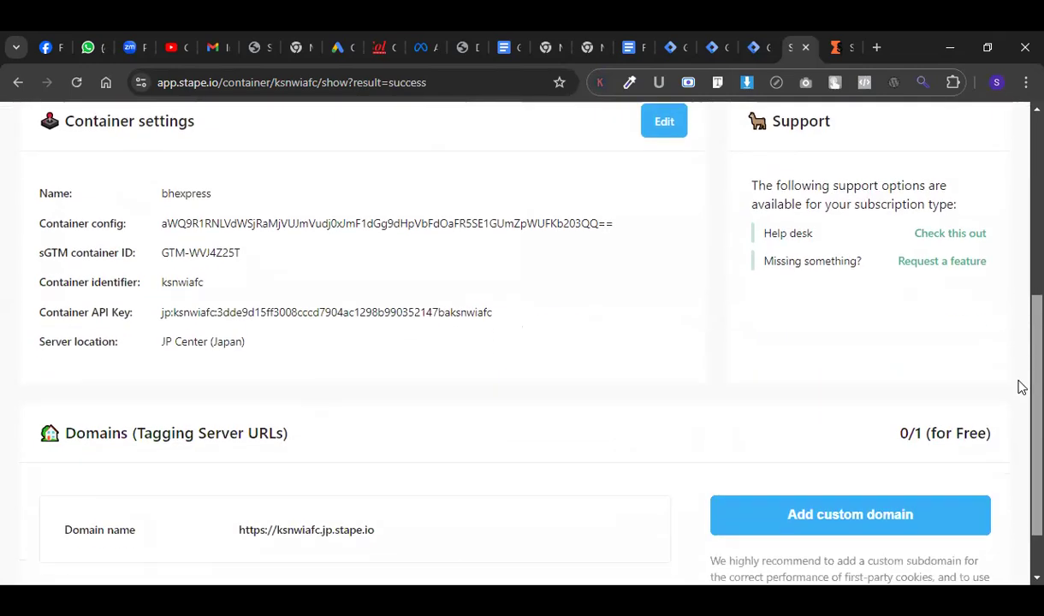
scroll(1018, 310, up, 4)
scroll(1021, 268, up, 1)
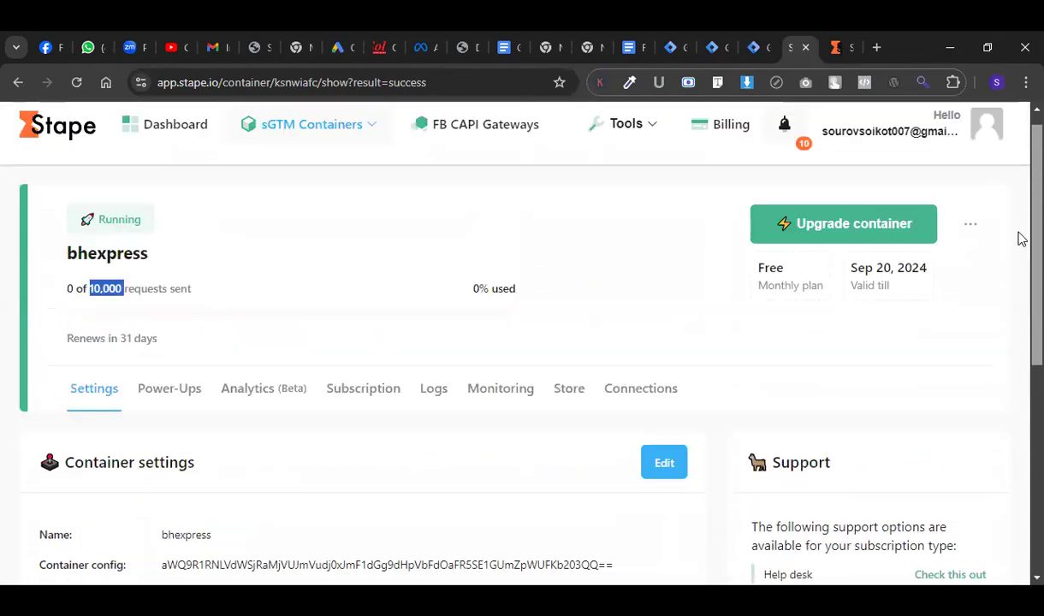
Step: Return to the server-1 container's workspace overview in Tag Manager
click(746, 44)
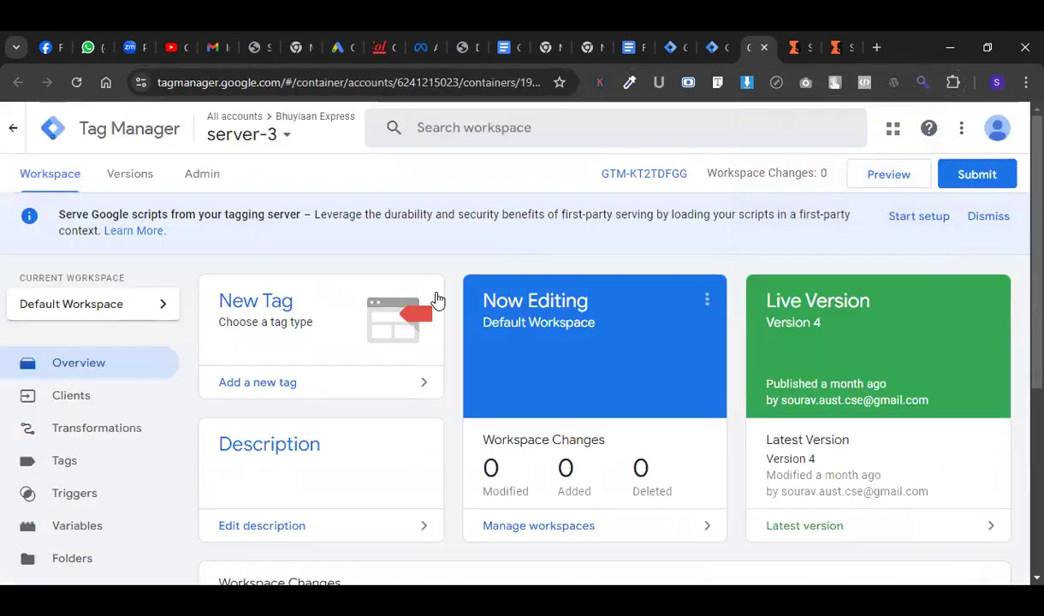
click(671, 45)
scroll(967, 235, up, 2)
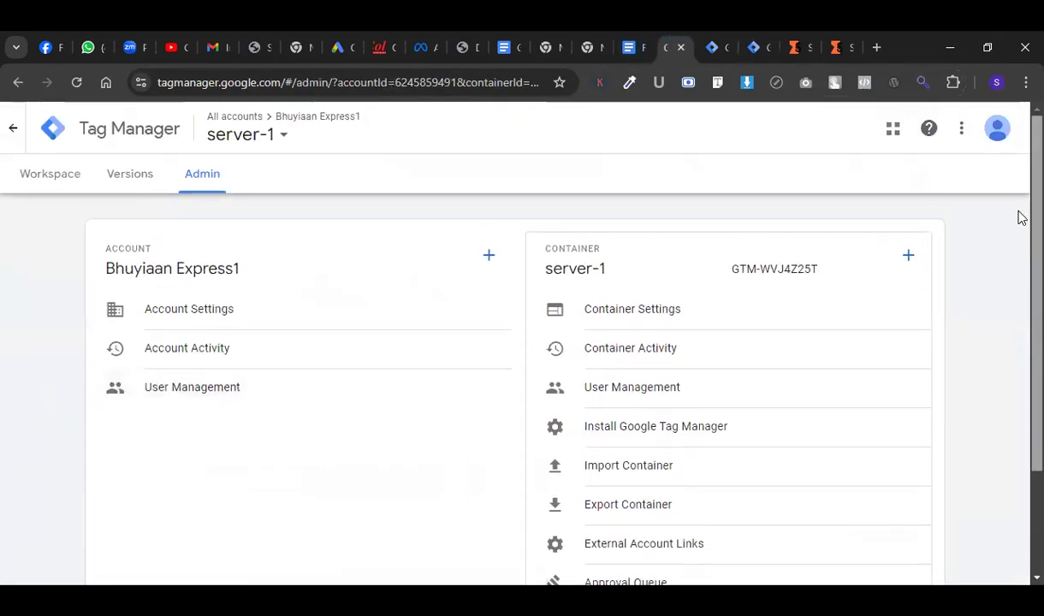
click(343, 115)
Step: Close the store product, Google Ads, WordPress, Facebook Ads, Google Docs and empty new-tab pages
click(204, 43)
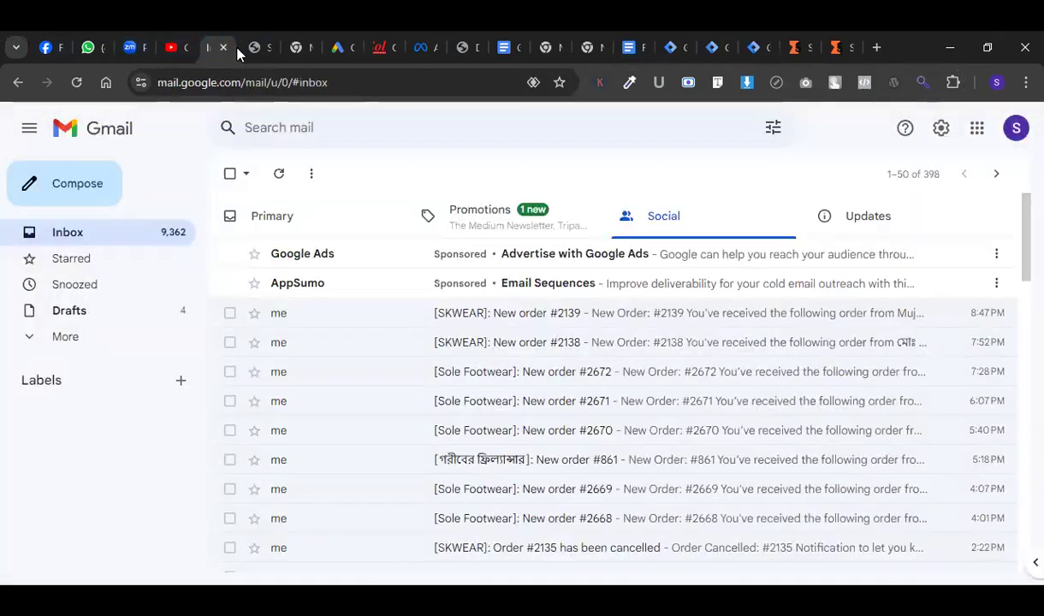
click(242, 47)
click(266, 50)
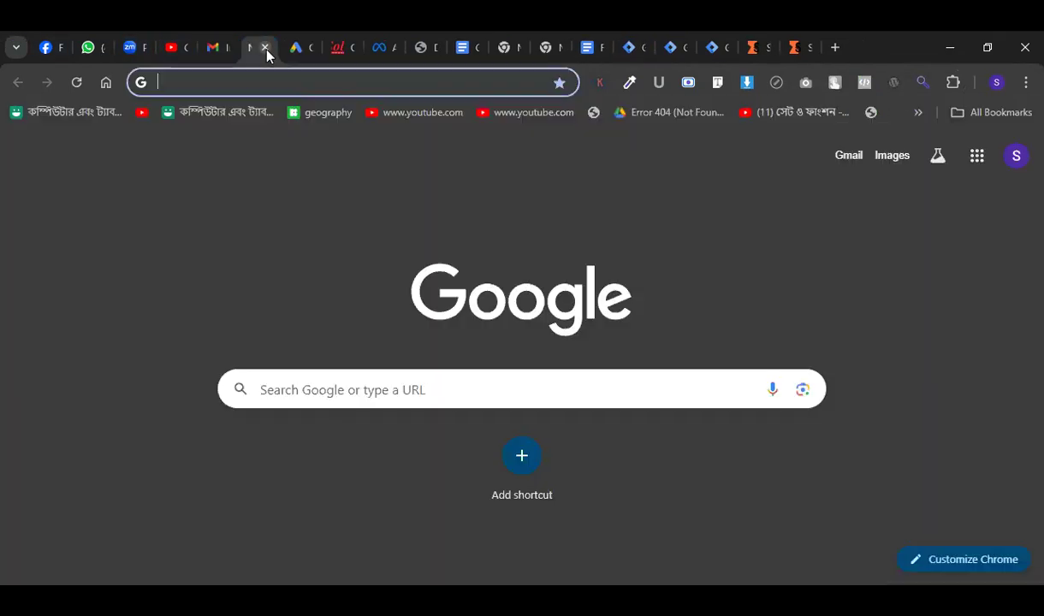
click(266, 50)
click(266, 49)
click(266, 48)
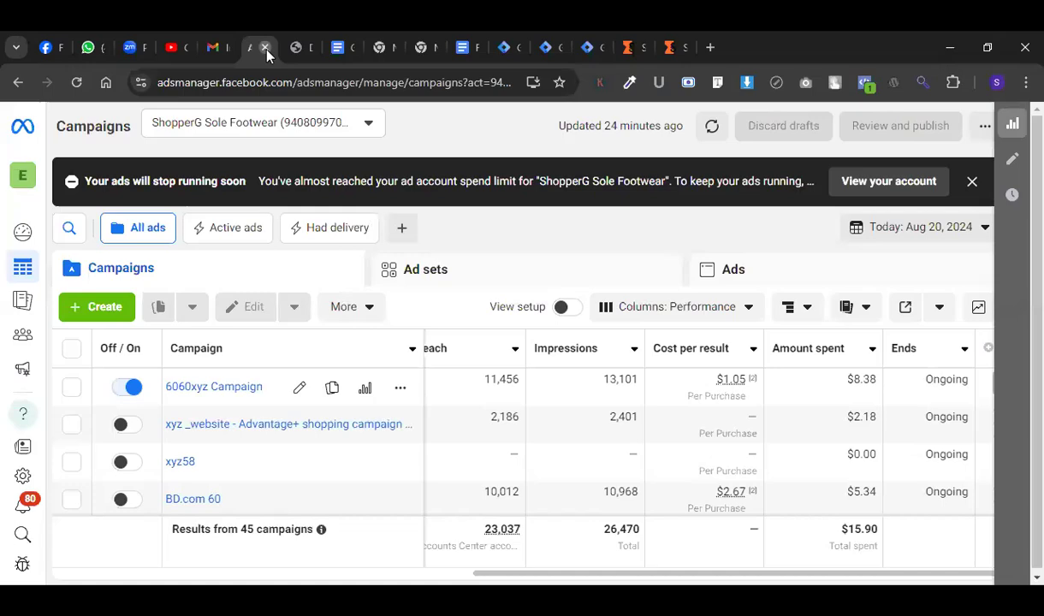
click(266, 49)
click(339, 42)
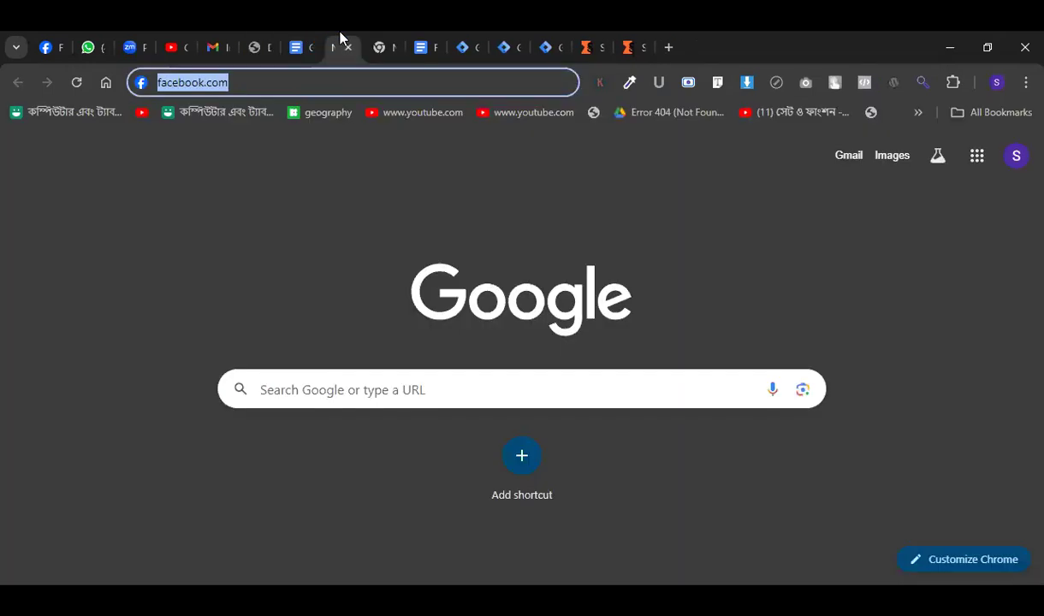
click(347, 45)
click(307, 48)
click(306, 48)
Step: Close the duplicate Stape page and settle on the server-1 workspace after checking the web container
click(379, 47)
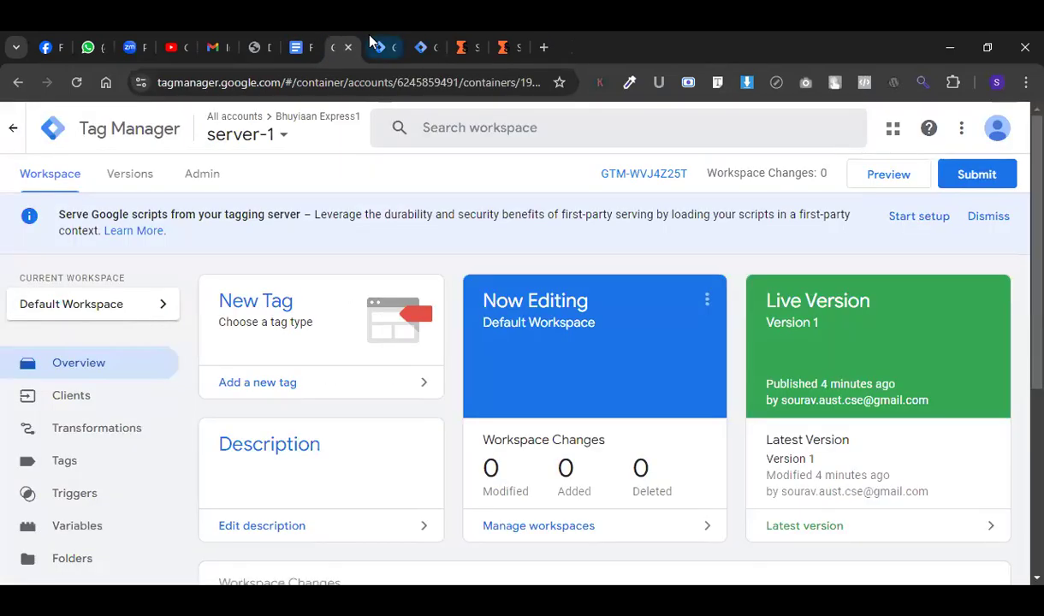
click(461, 47)
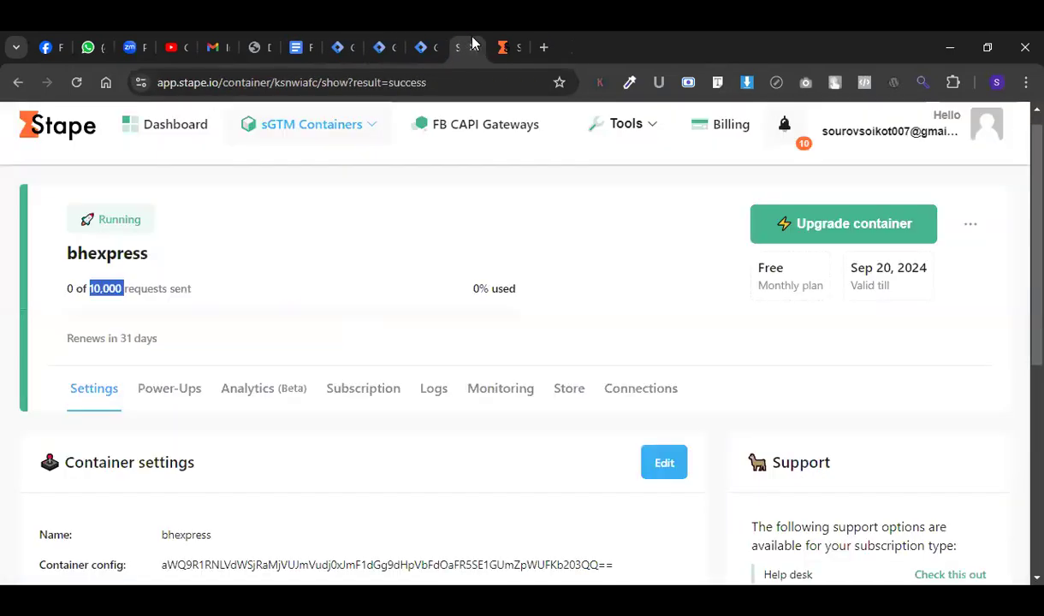
click(474, 43)
click(374, 37)
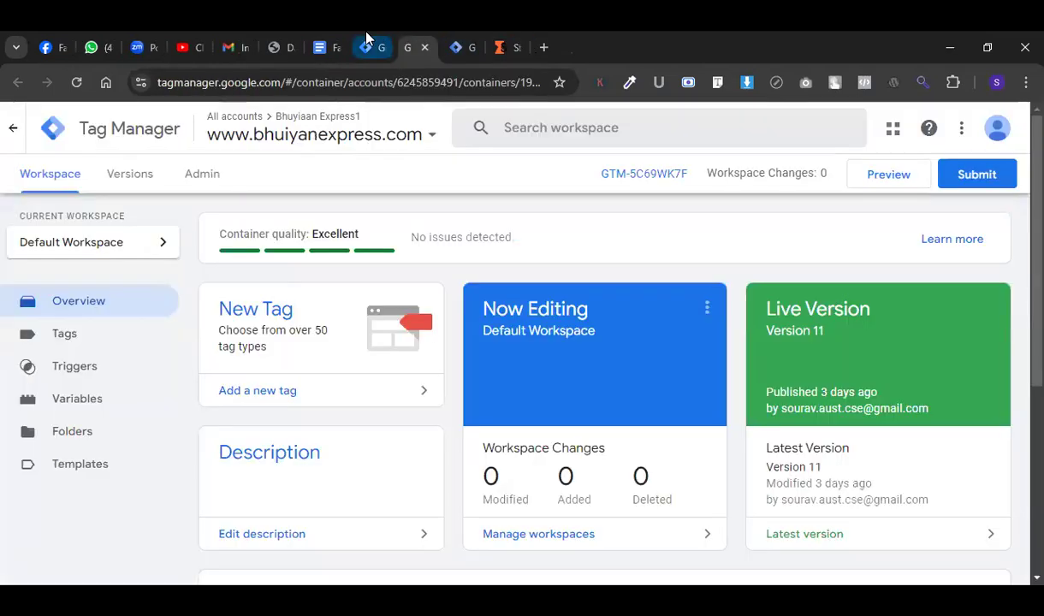
click(366, 38)
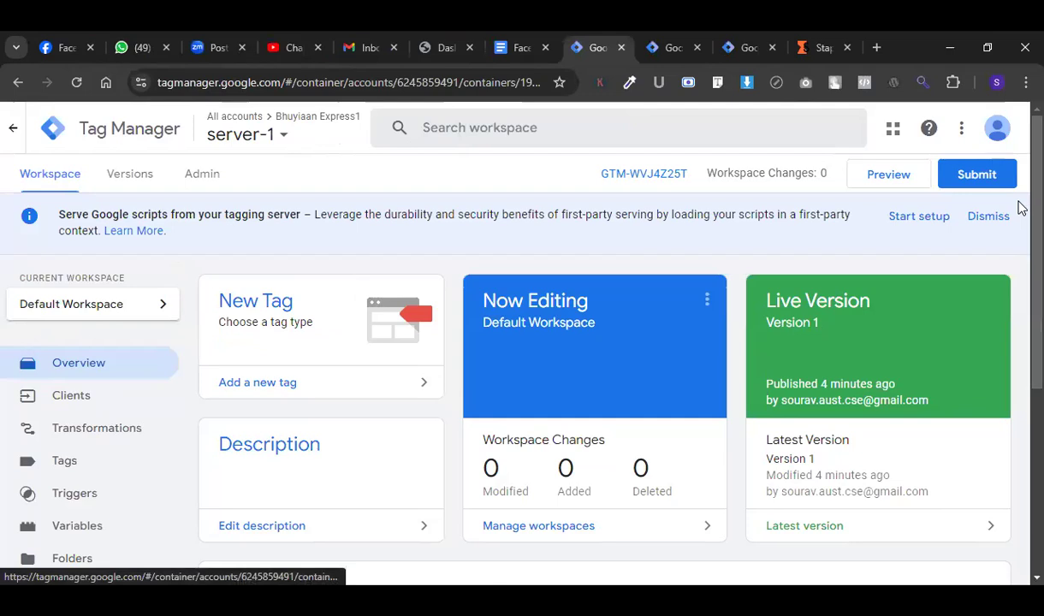
click(668, 43)
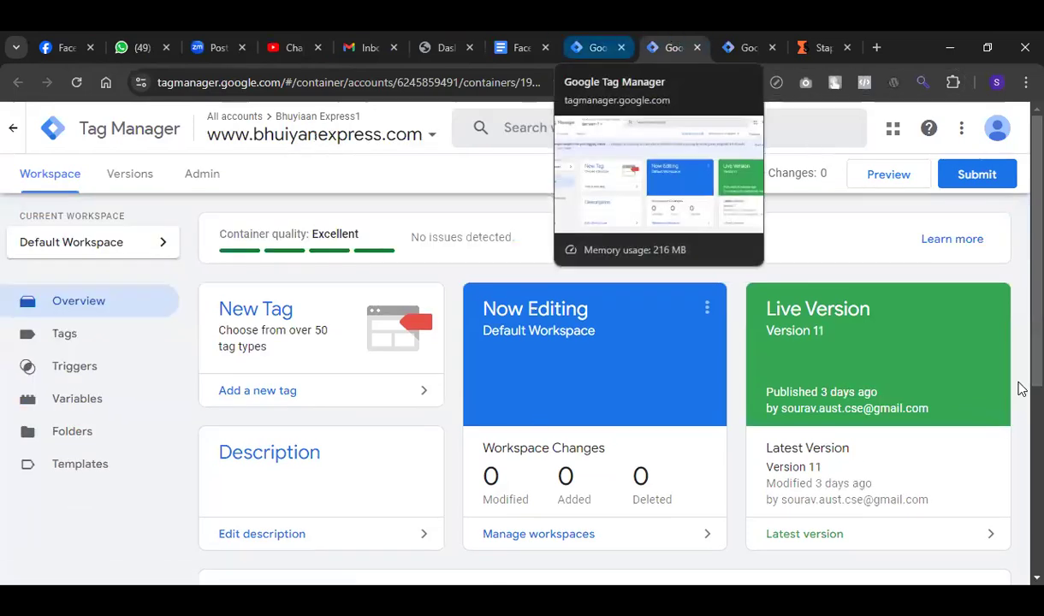
click(602, 40)
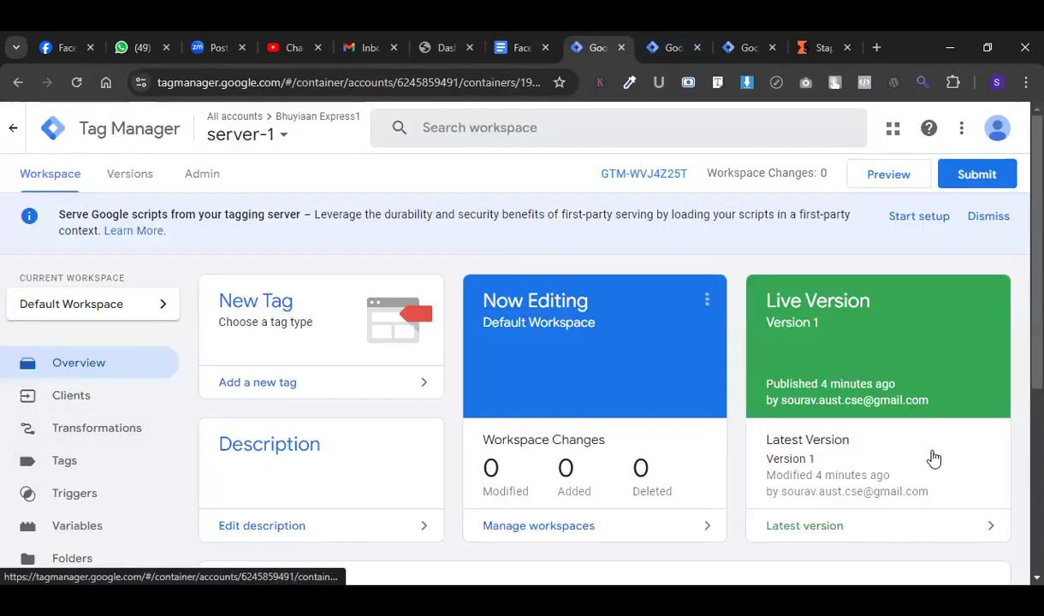
scroll(89, 414, down, 2)
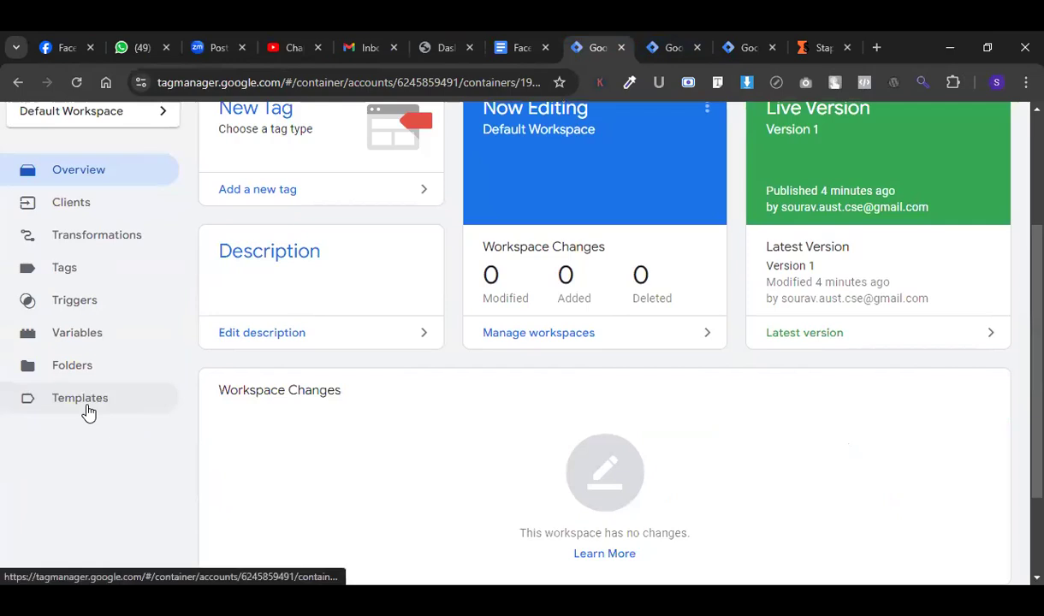
Step: Search the community tag template gallery for Conversion API templates
click(89, 413)
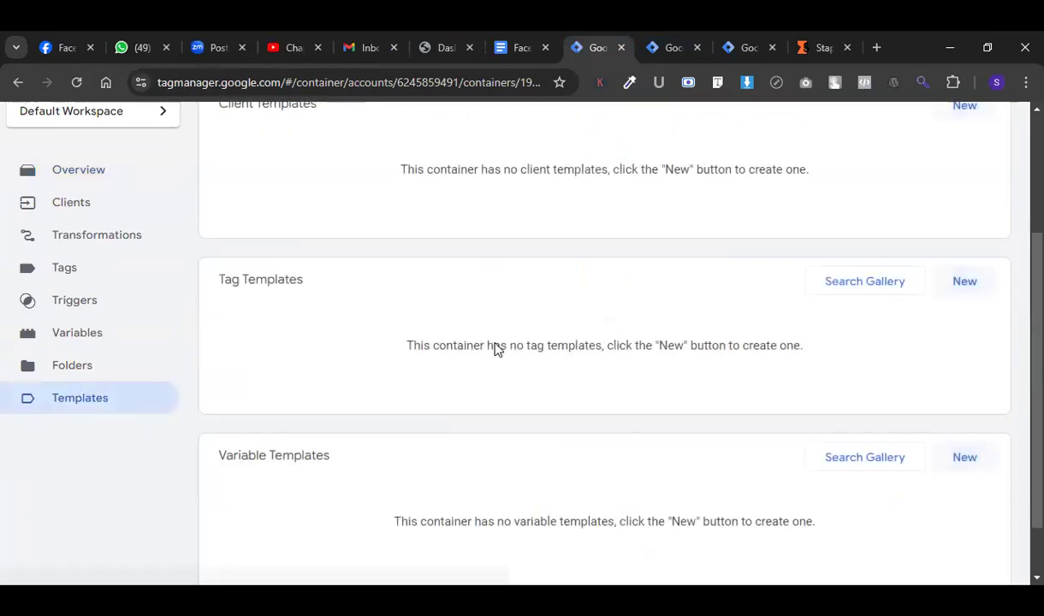
click(863, 291)
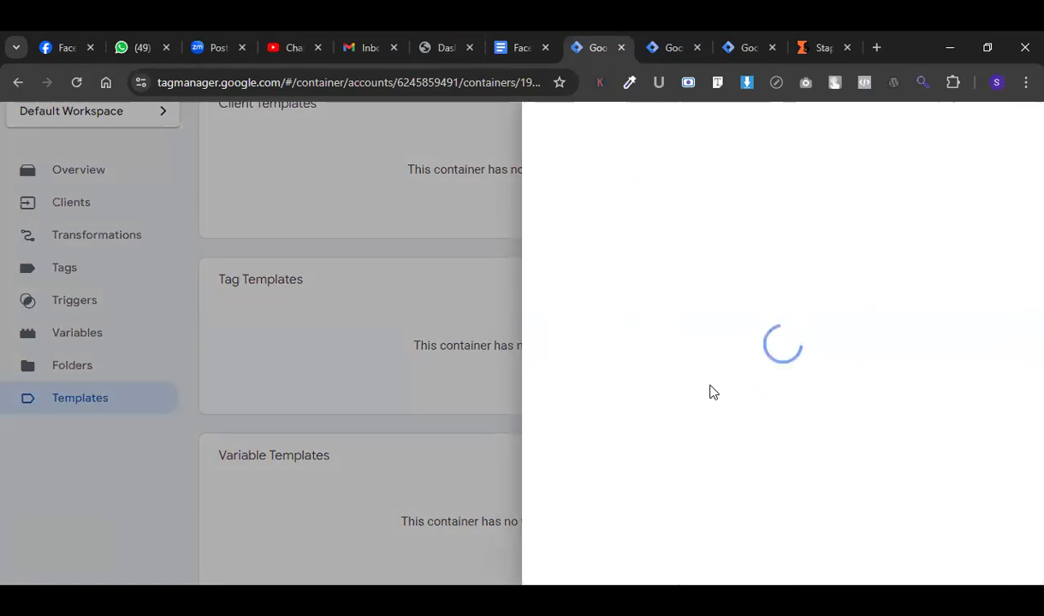
click(1009, 135)
text(convers)
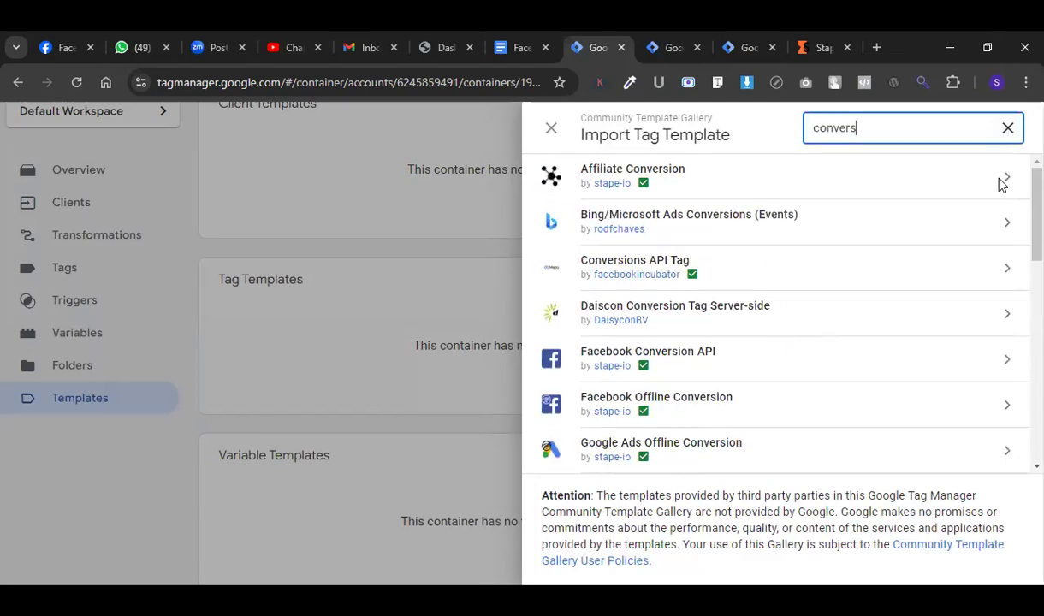
scroll(815, 359, down, 6)
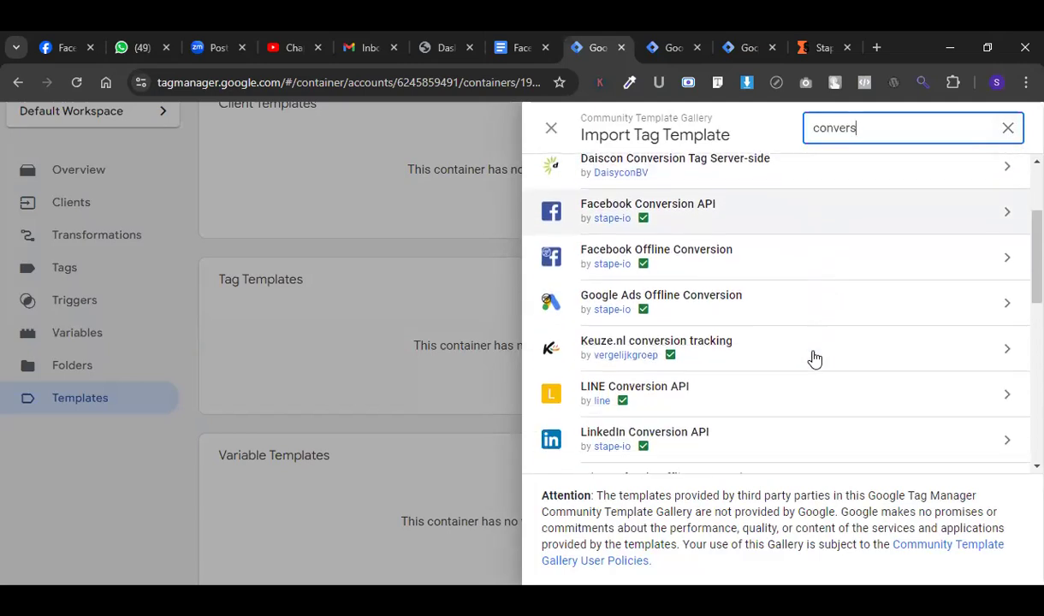
scroll(814, 360, up, 1)
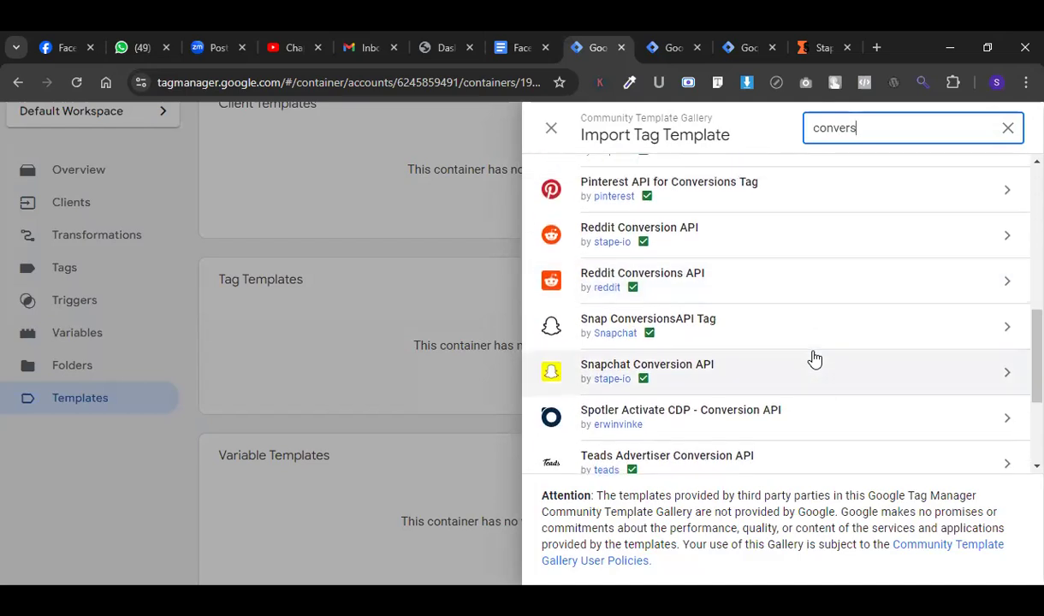
text(apiu)
key(BackSpace)
Step: Replace the gallery search with a Facebook query to list Facebook templates
scroll(788, 361, down, 1)
scroll(788, 361, up, 1)
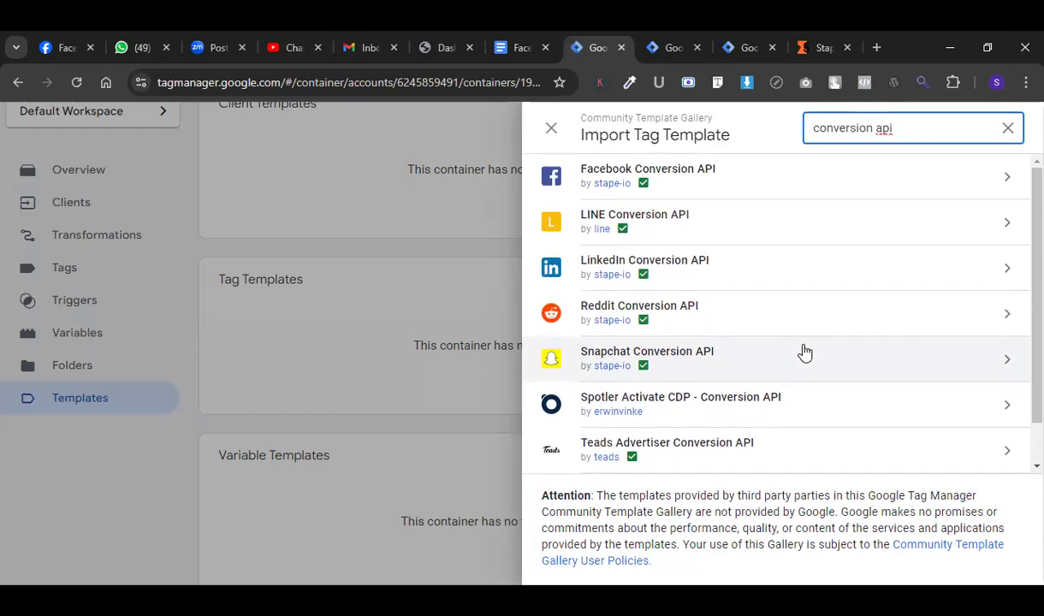
scroll(804, 353, down, 1)
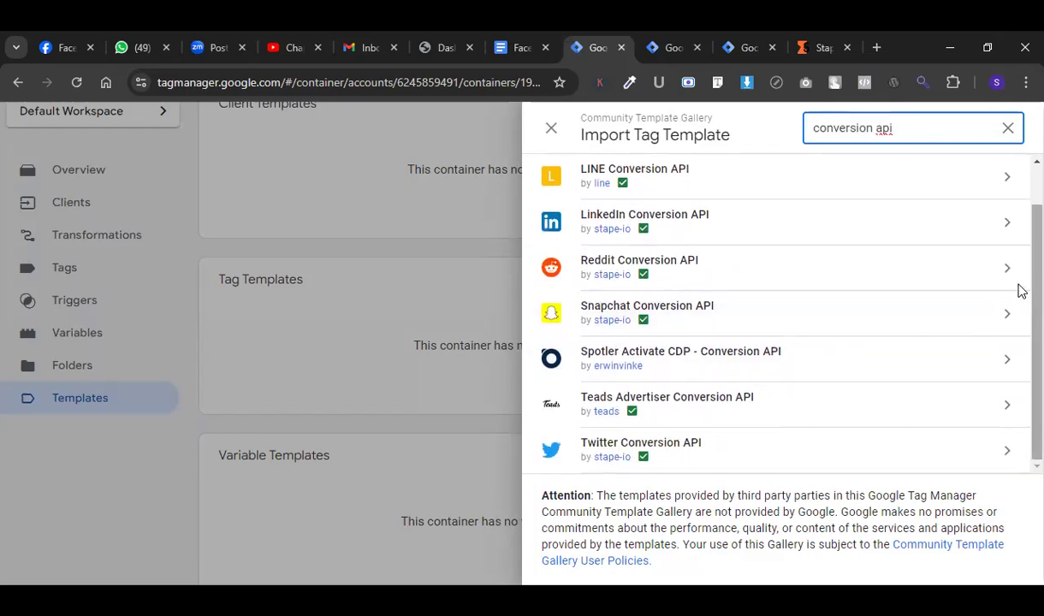
scroll(1018, 257, up, 1)
scroll(1018, 370, down, 1)
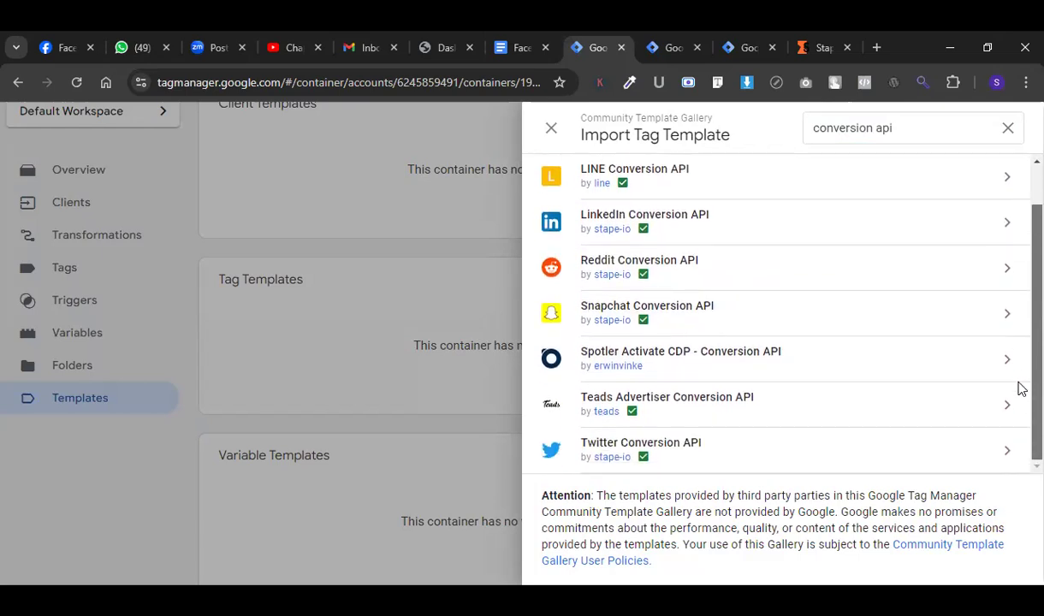
scroll(906, 212, up, 1)
triple_click(861, 128)
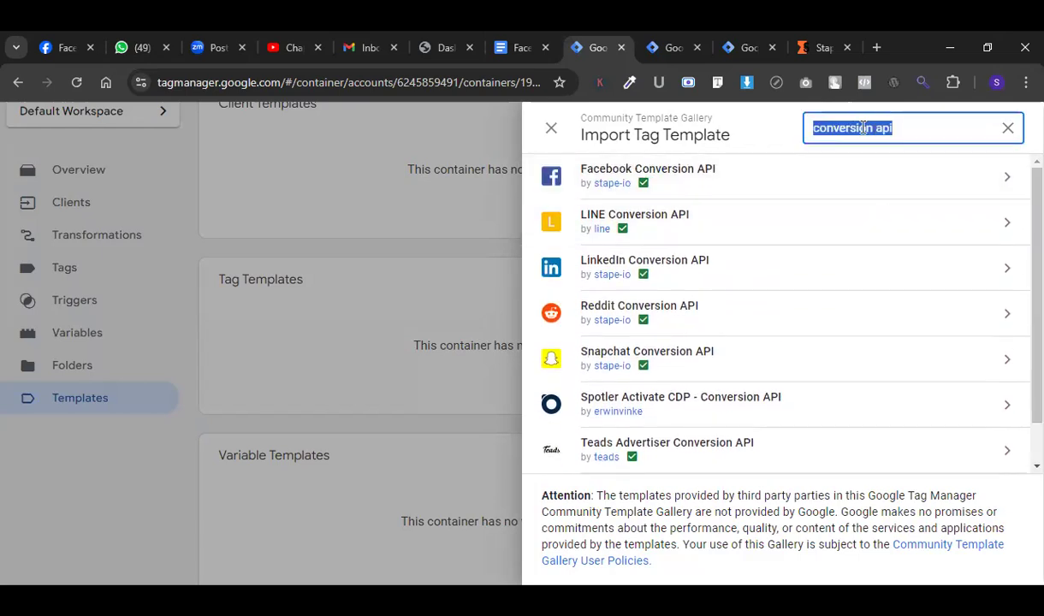
key(BackSpace)
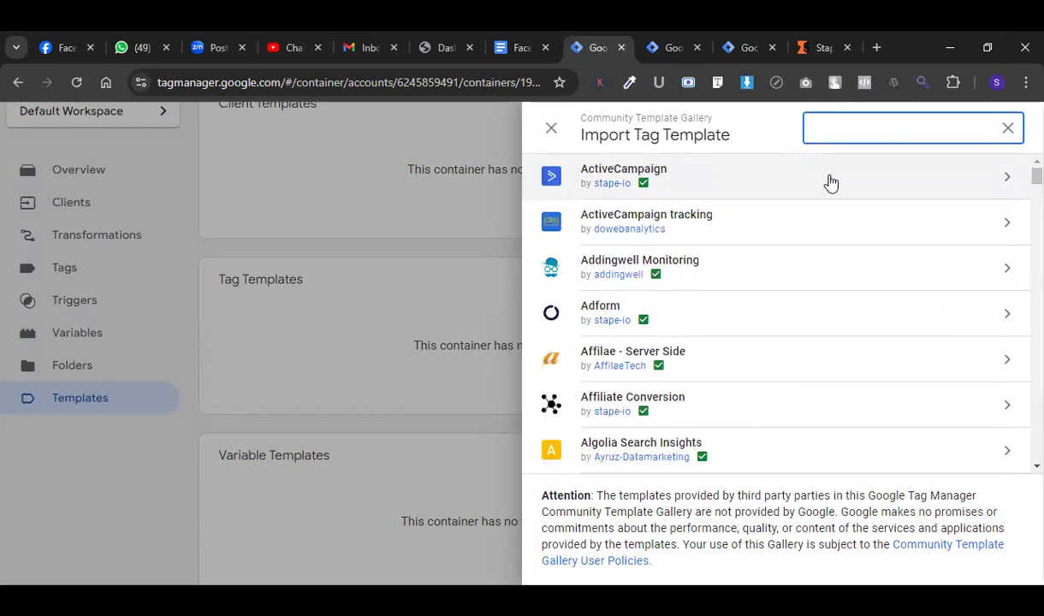
text(facevb)
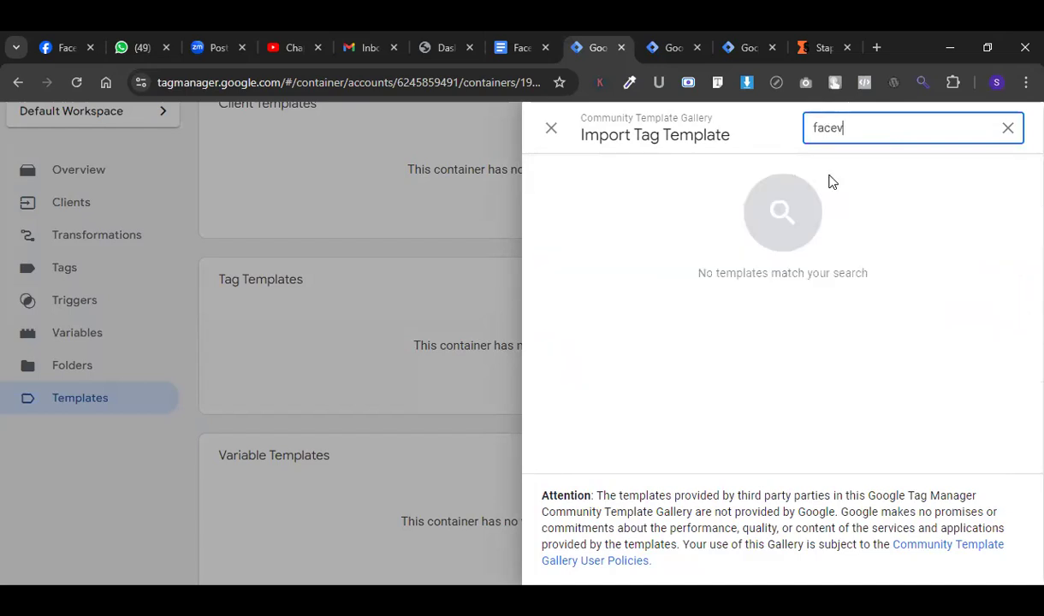
key(BackSpace)
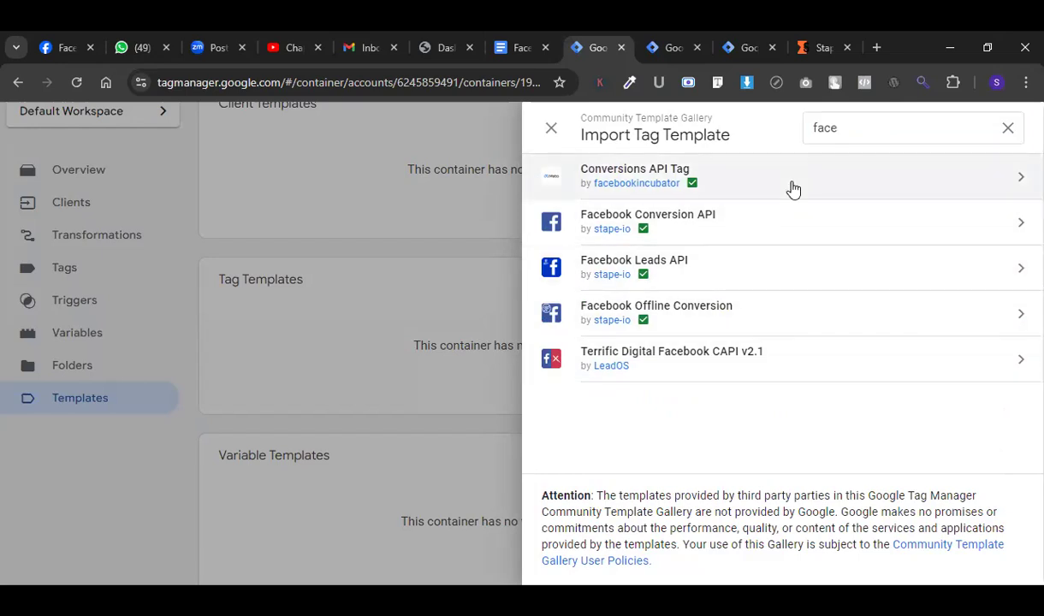
Step: Add the Conversions API Tag template to the workspace, accepting its permissions
click(792, 189)
click(884, 142)
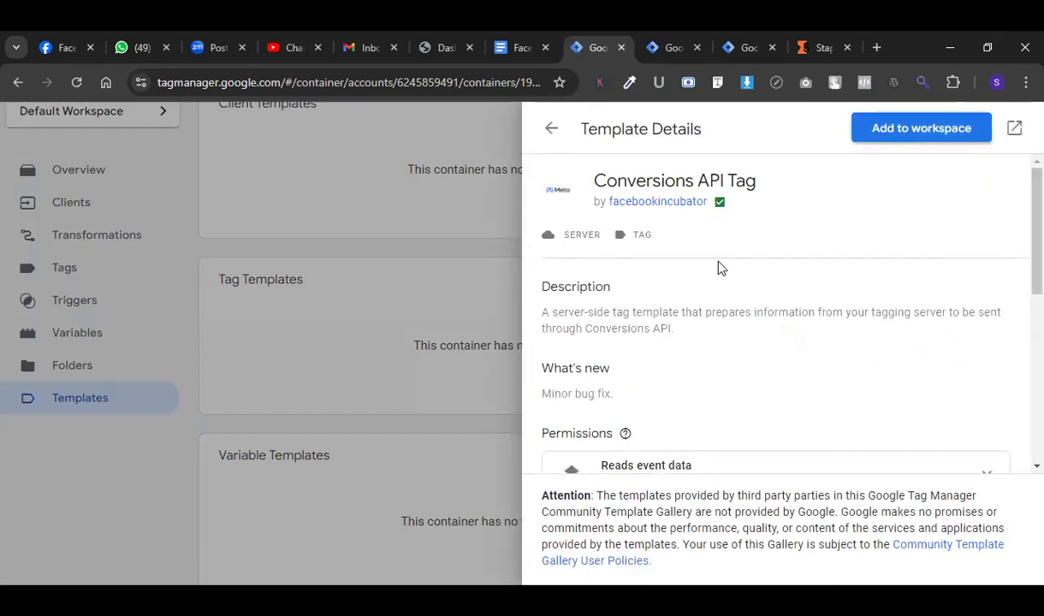
click(739, 517)
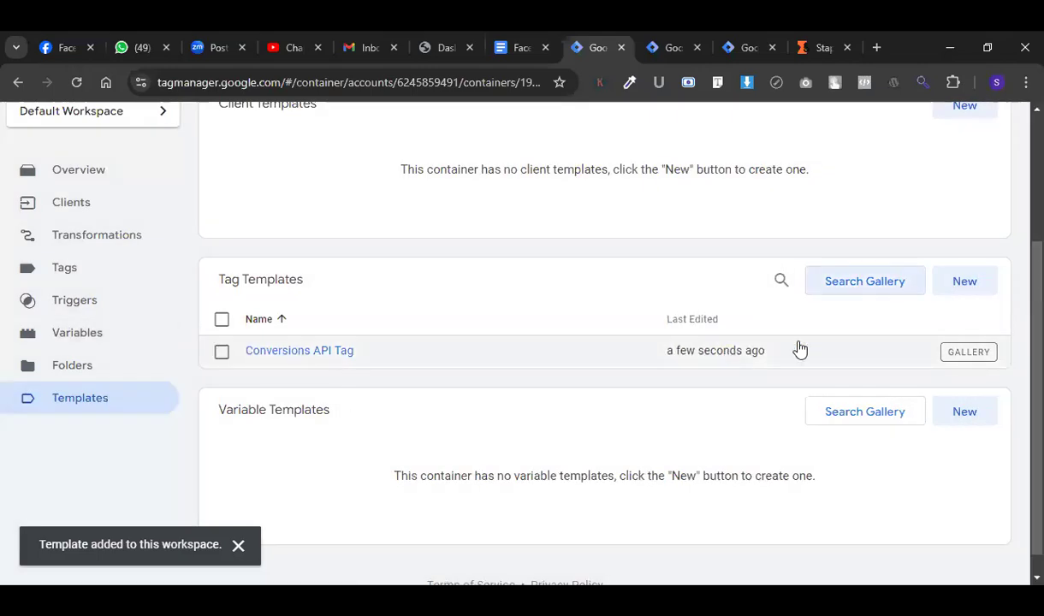
scroll(1019, 283, up, 3)
scroll(1020, 282, down, 2)
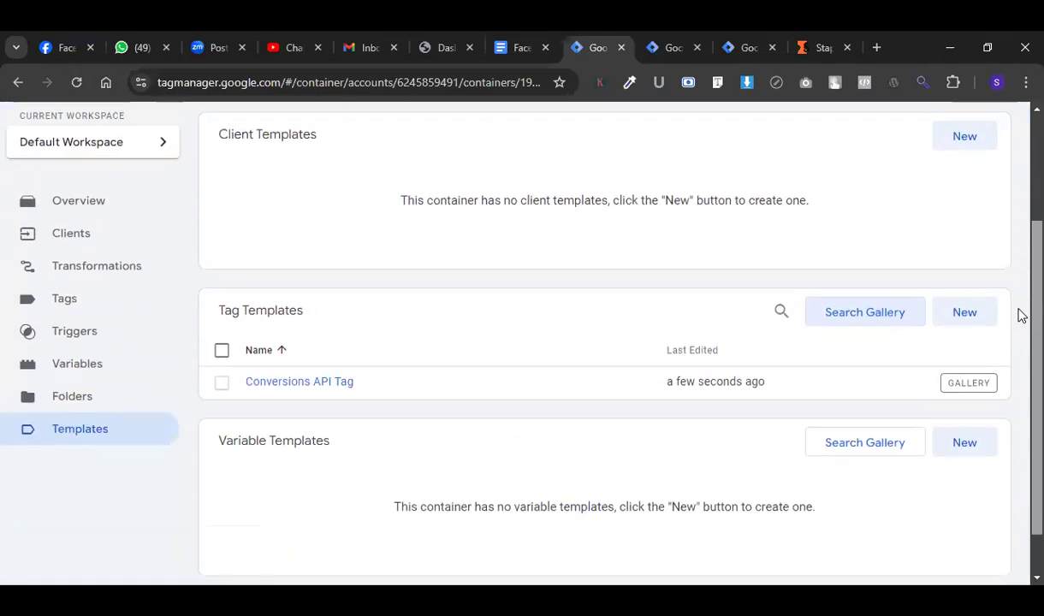
scroll(1020, 309, up, 1)
scroll(1020, 306, up, 1)
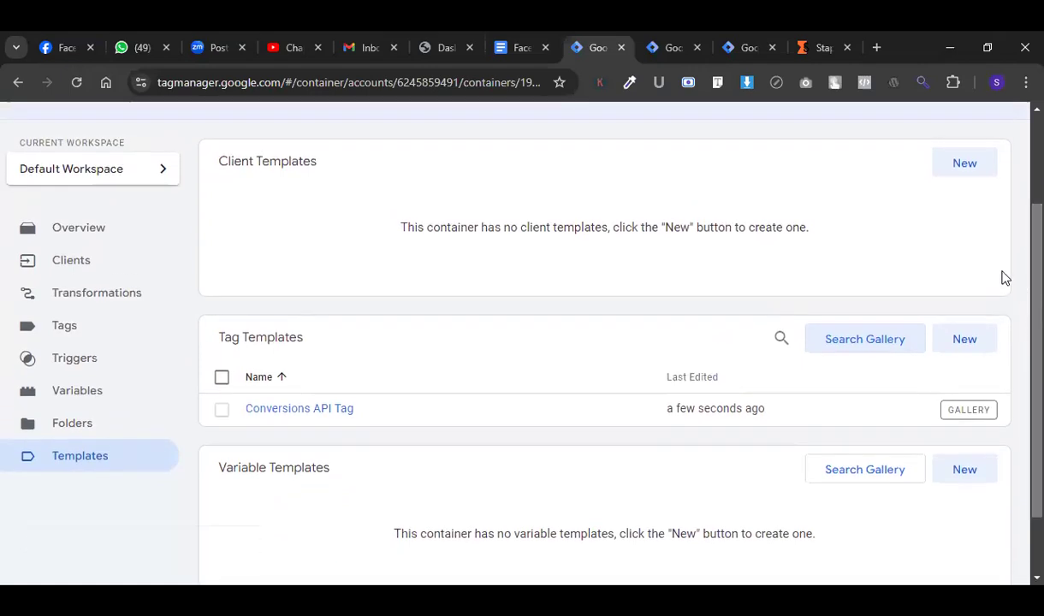
Step: Start a new user-defined variable from the Variables page
click(88, 406)
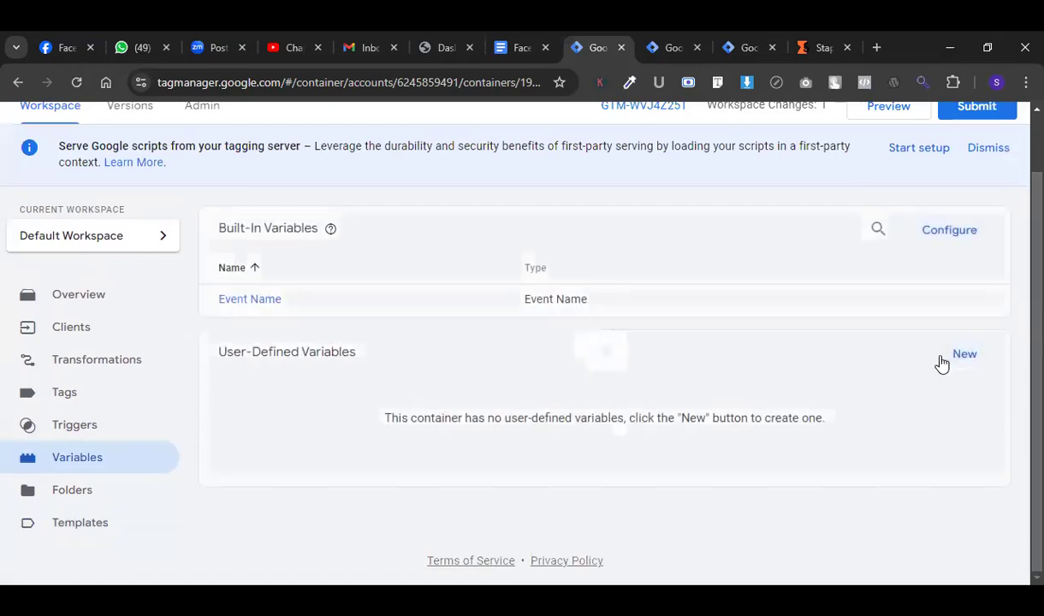
click(943, 363)
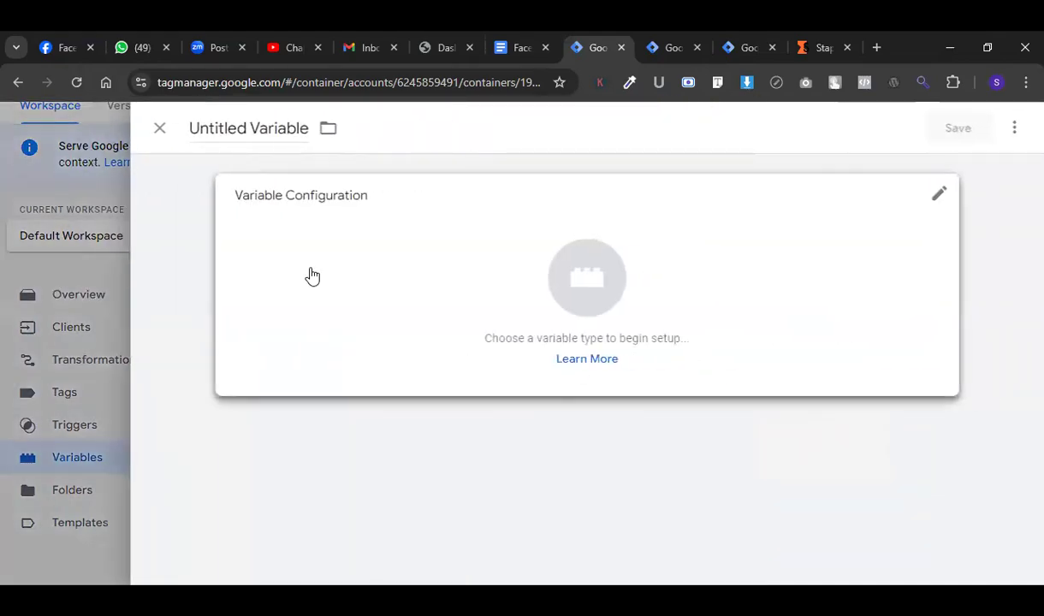
click(159, 127)
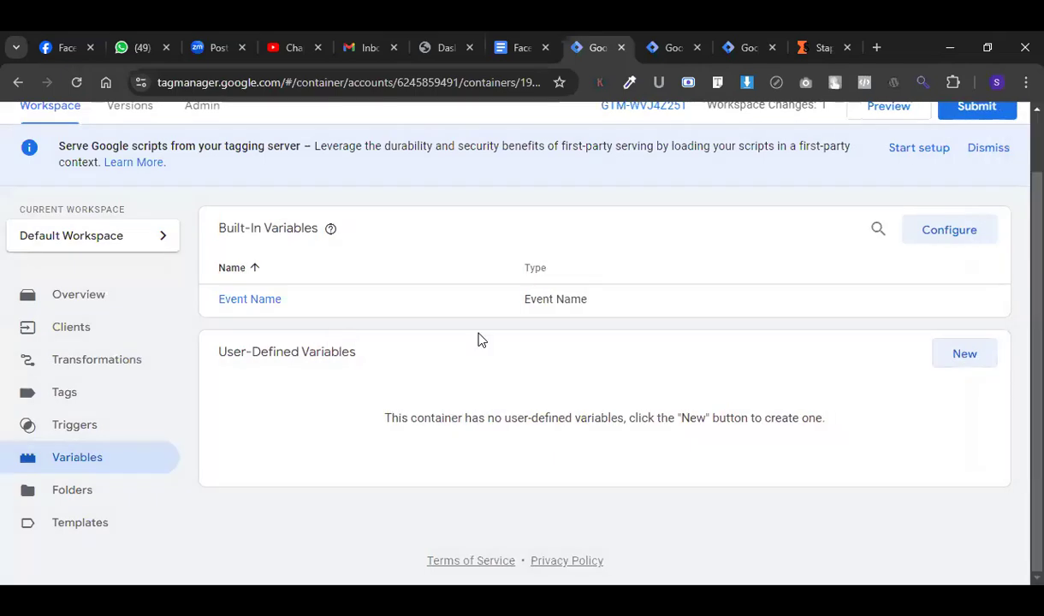
click(964, 354)
Step: Name the variable Client_Name, set its type to Utilities > Client Name, and save
triple_click(277, 130)
text(C)
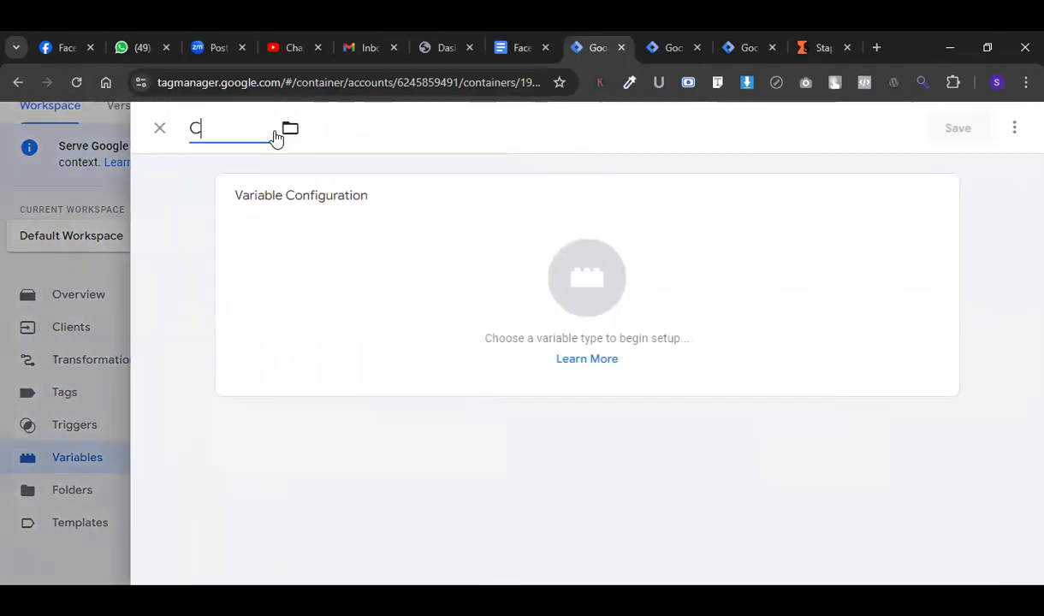
text(lient )
text(Name)
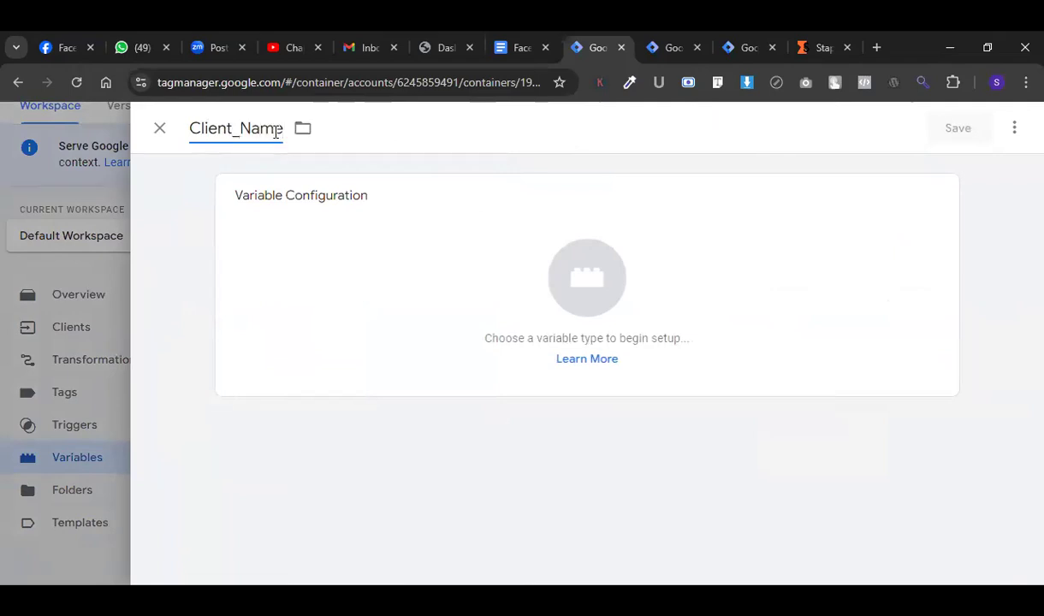
click(599, 279)
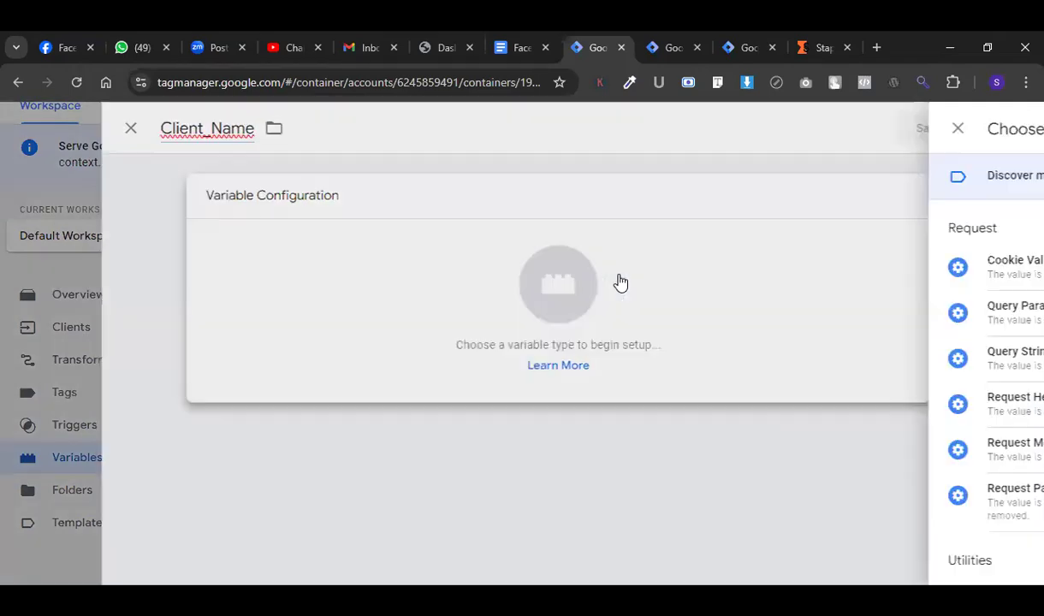
scroll(714, 379, down, 4)
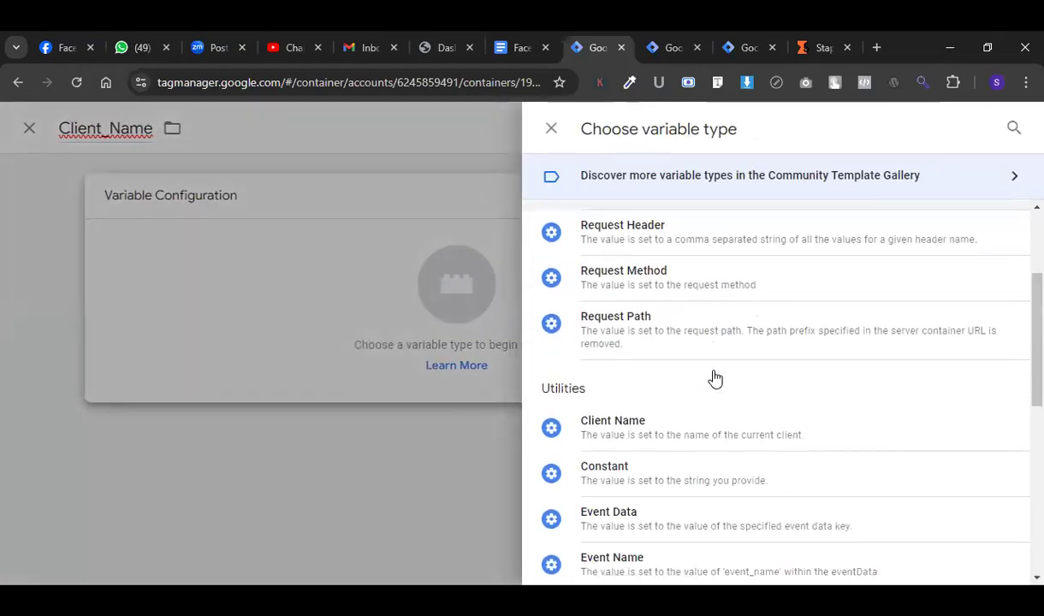
click(713, 374)
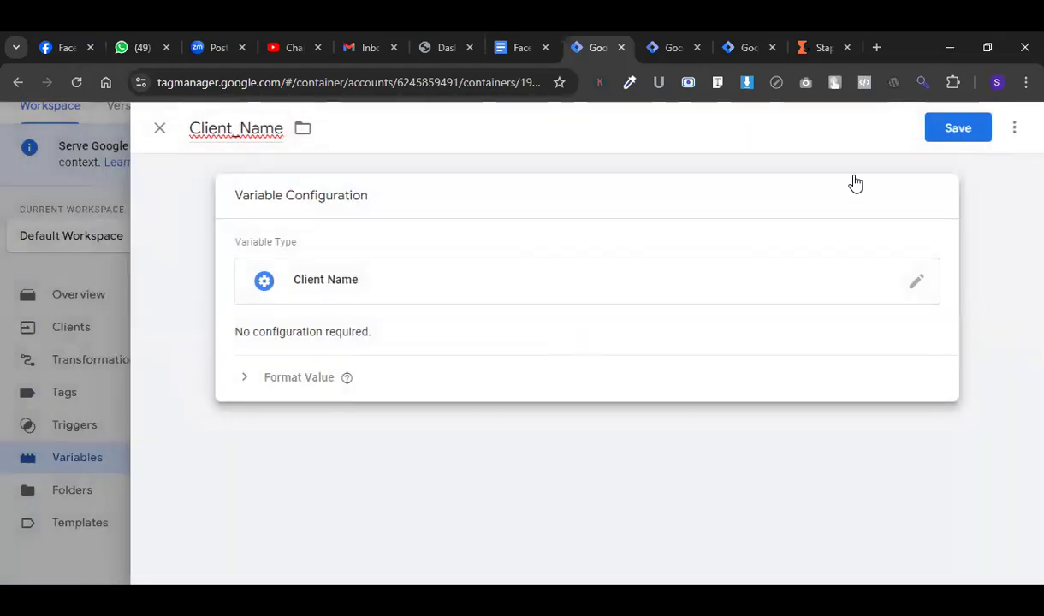
click(513, 281)
scroll(669, 466, down, 2)
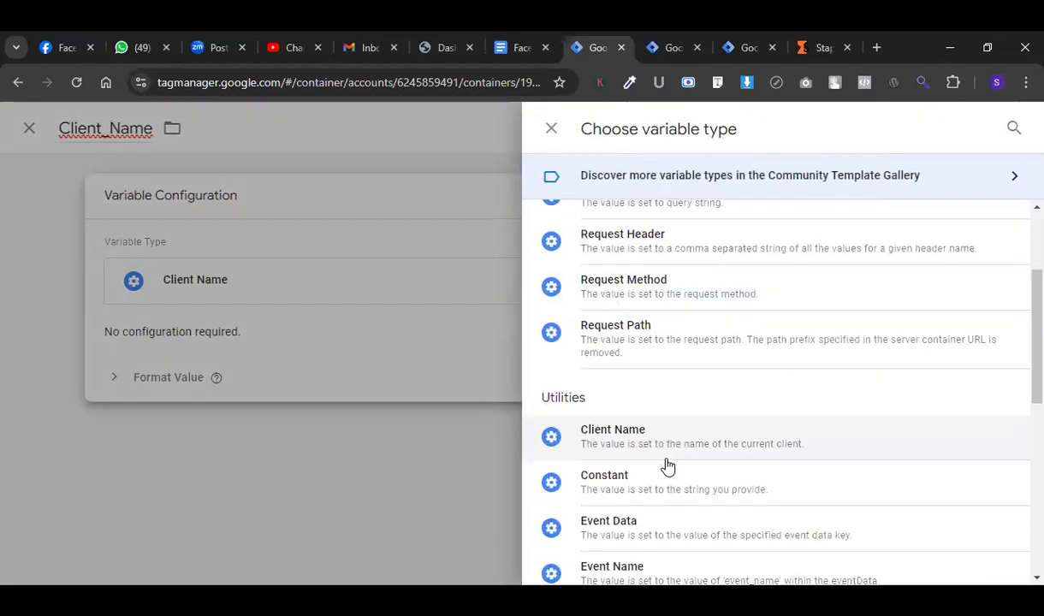
click(668, 466)
click(974, 131)
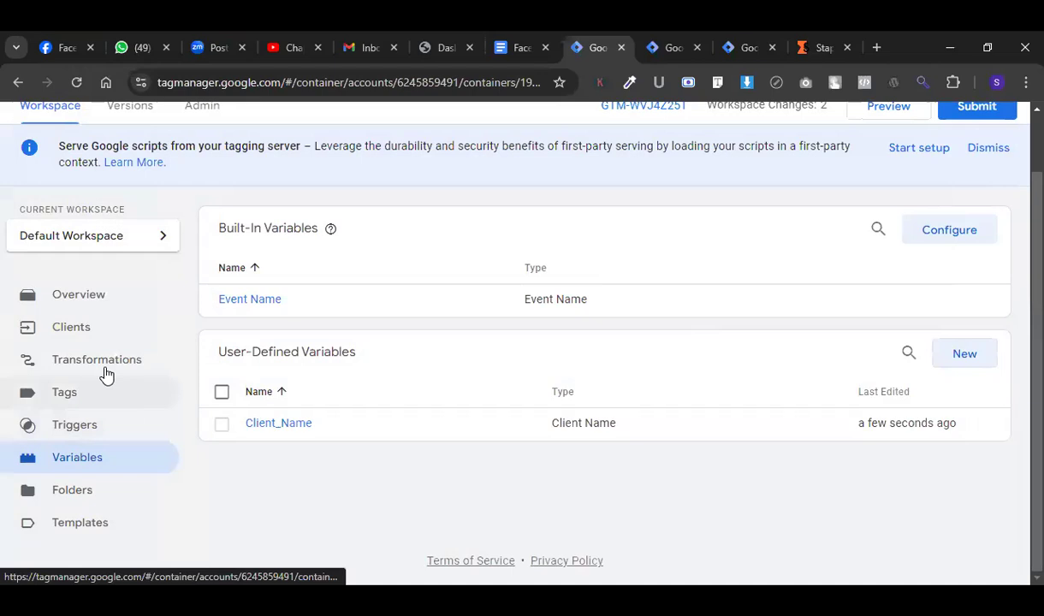
Step: Review the GA4 client's configuration under Clients, then go to the empty Tags page
click(95, 336)
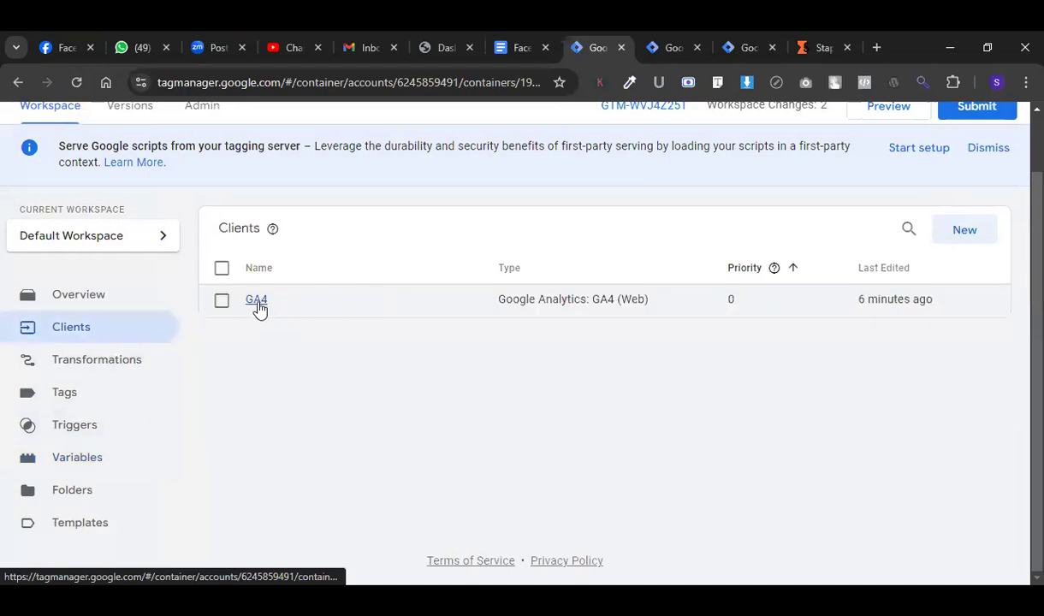
click(256, 299)
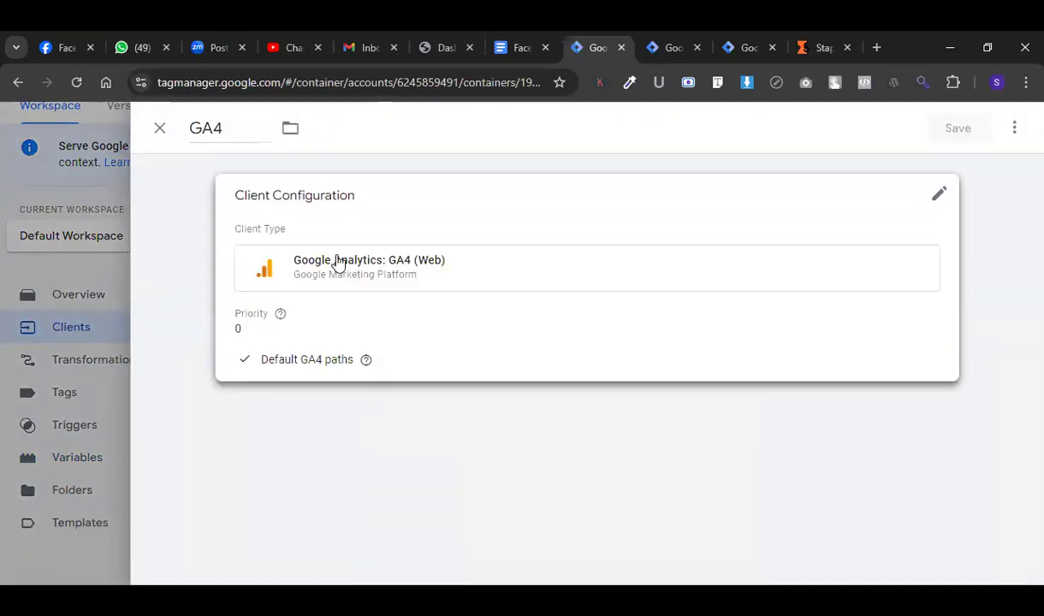
click(98, 263)
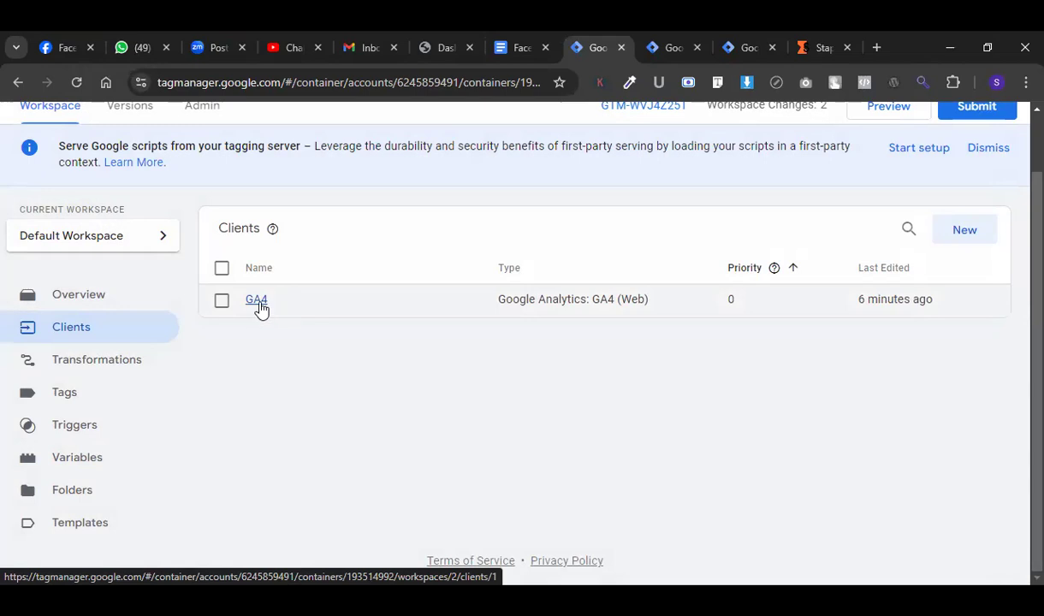
click(259, 301)
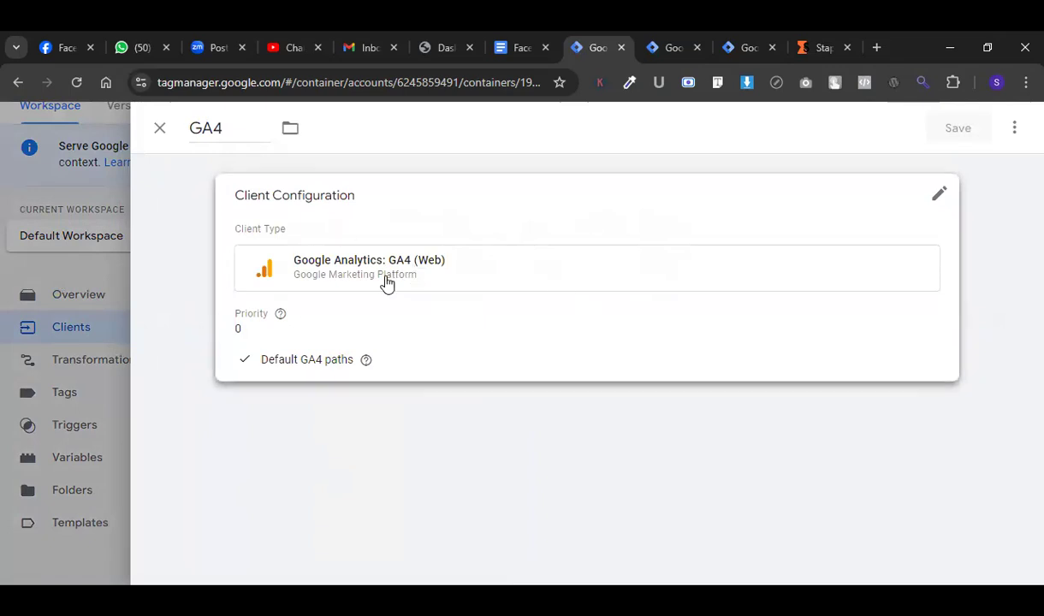
click(159, 128)
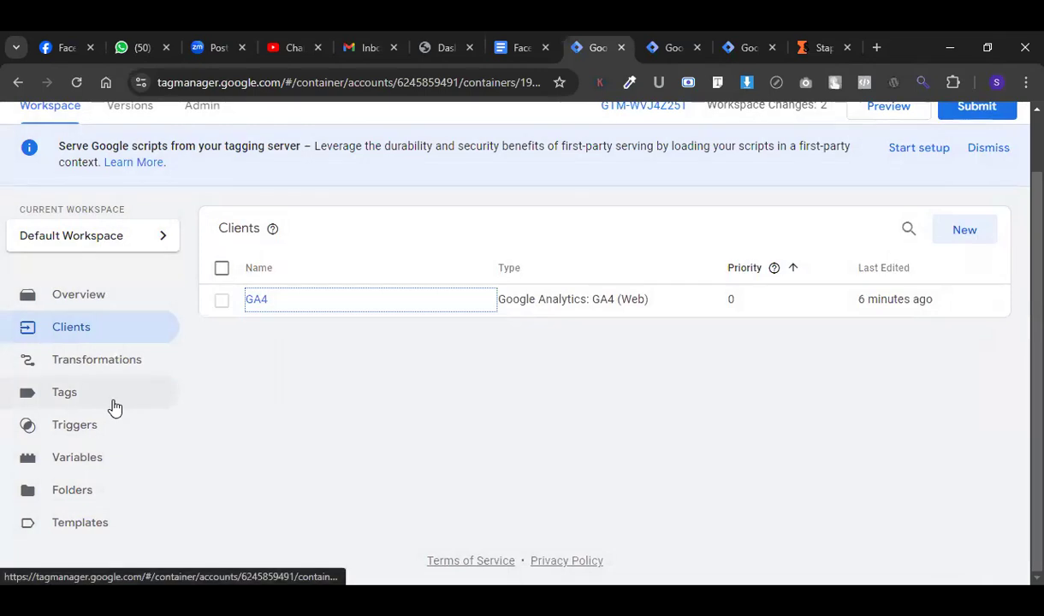
click(112, 402)
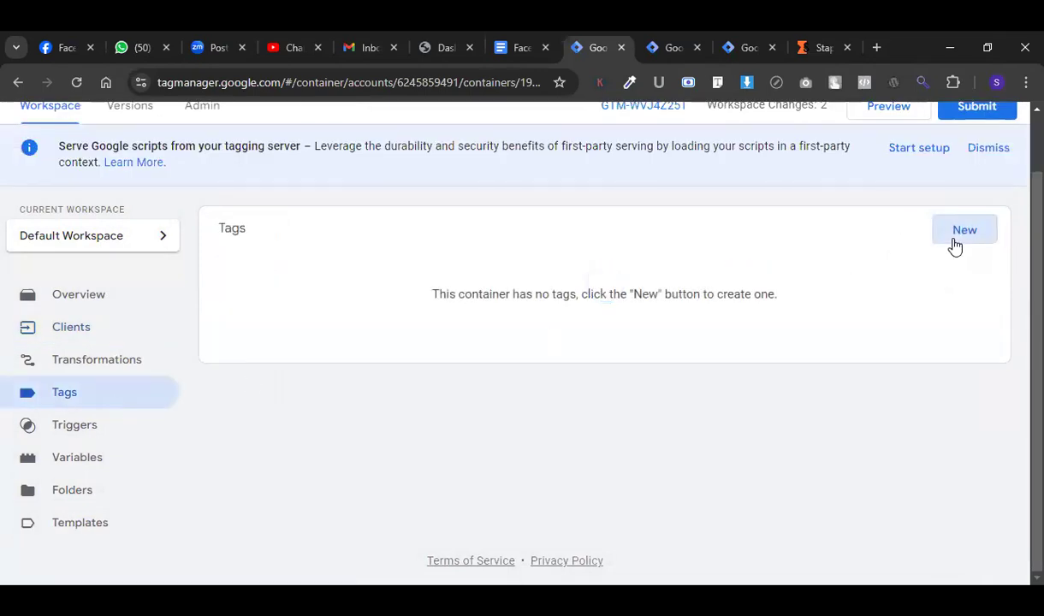
Step: Create a new tag named 'Conversion API' with the Conversions API Tag type
click(953, 243)
click(238, 131)
text(C)
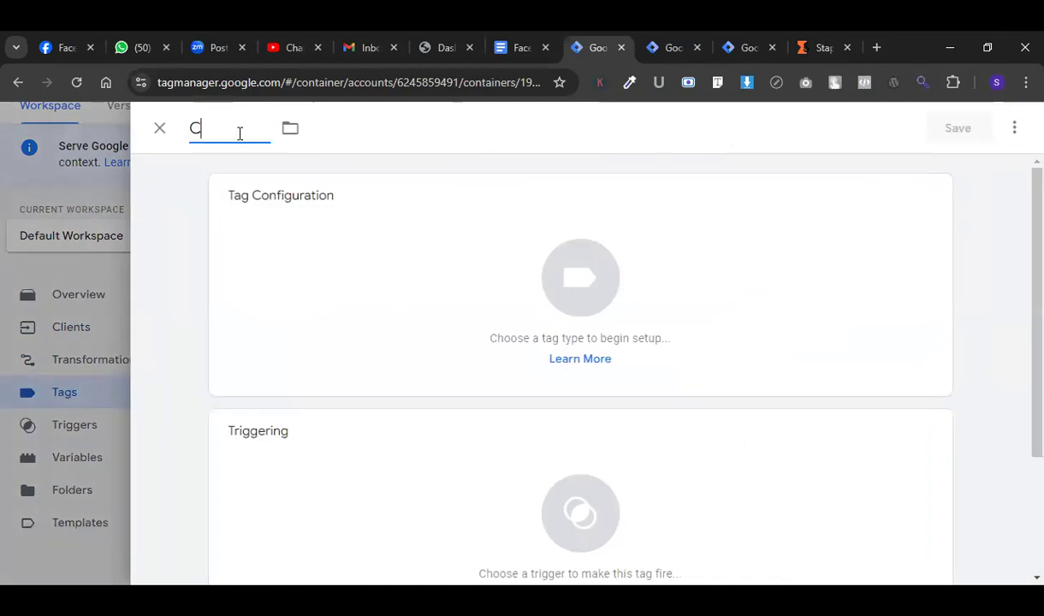
text(onversion API)
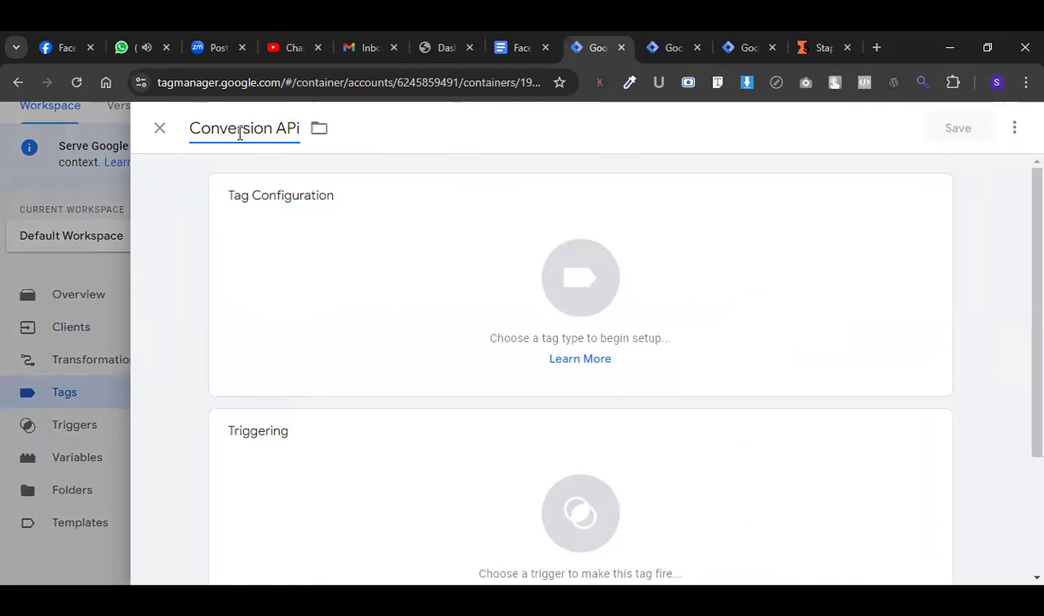
click(576, 295)
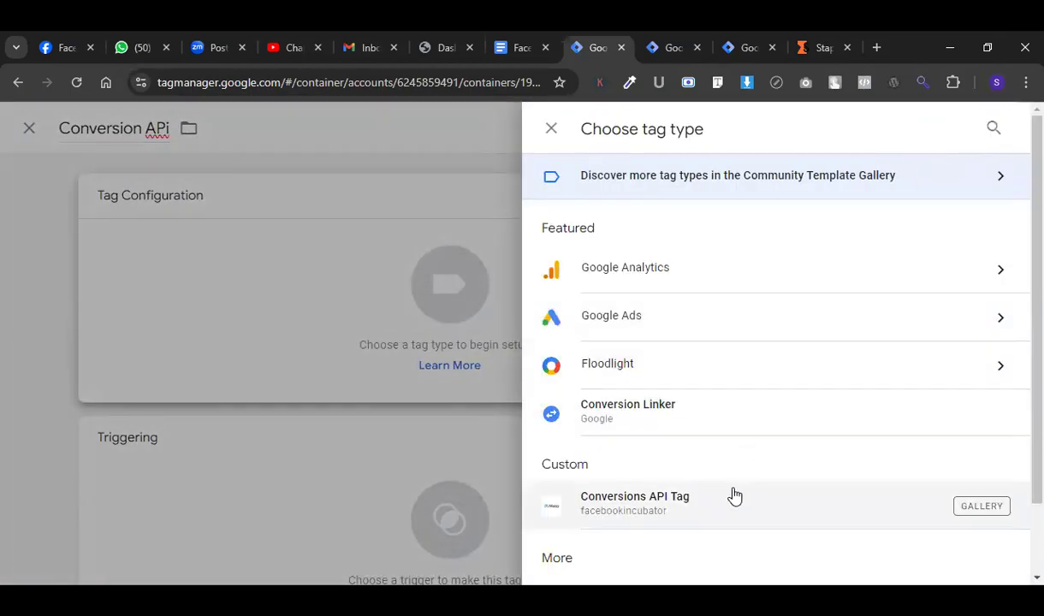
scroll(734, 495, down, 1)
click(722, 437)
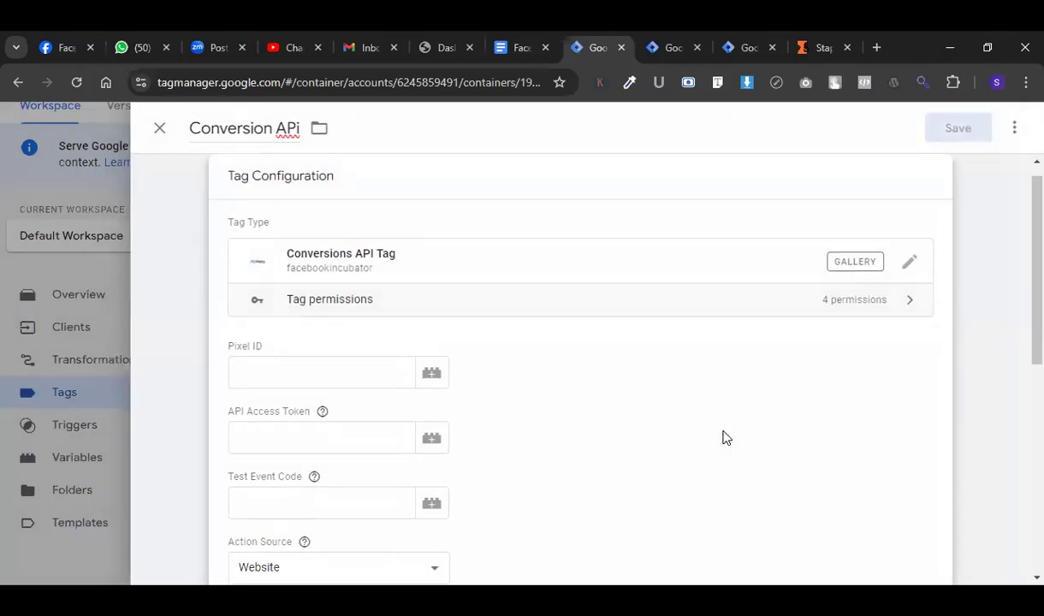
Step: Locate the tag's empty Pixel ID field, then switch to the web container
click(288, 377)
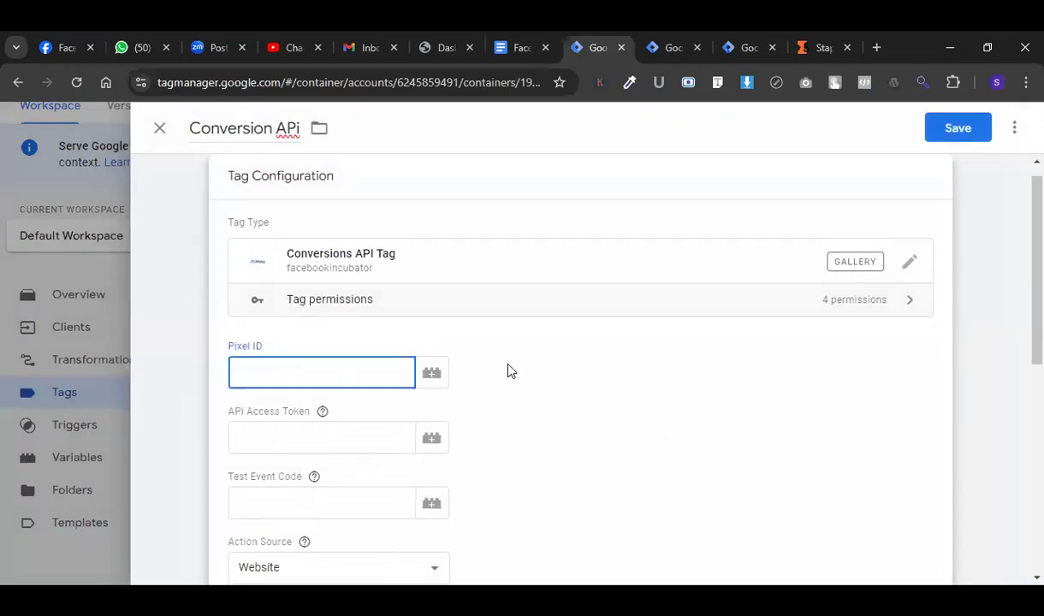
scroll(508, 371, down, 2)
scroll(508, 364, down, 2)
scroll(507, 361, up, 2)
scroll(507, 361, up, 1)
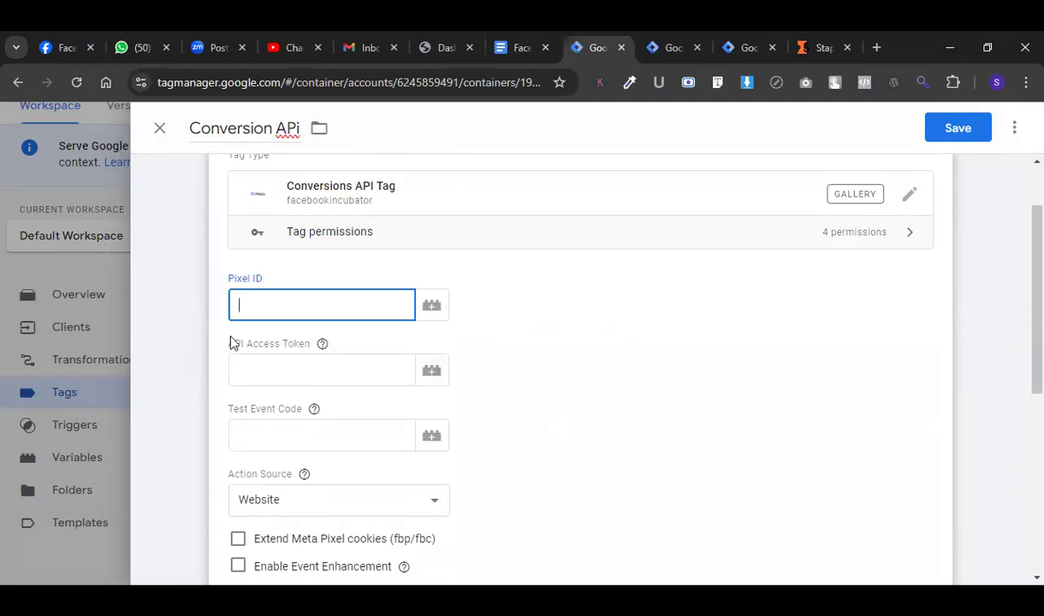
drag(1027, 312, 1025, 197)
click(280, 383)
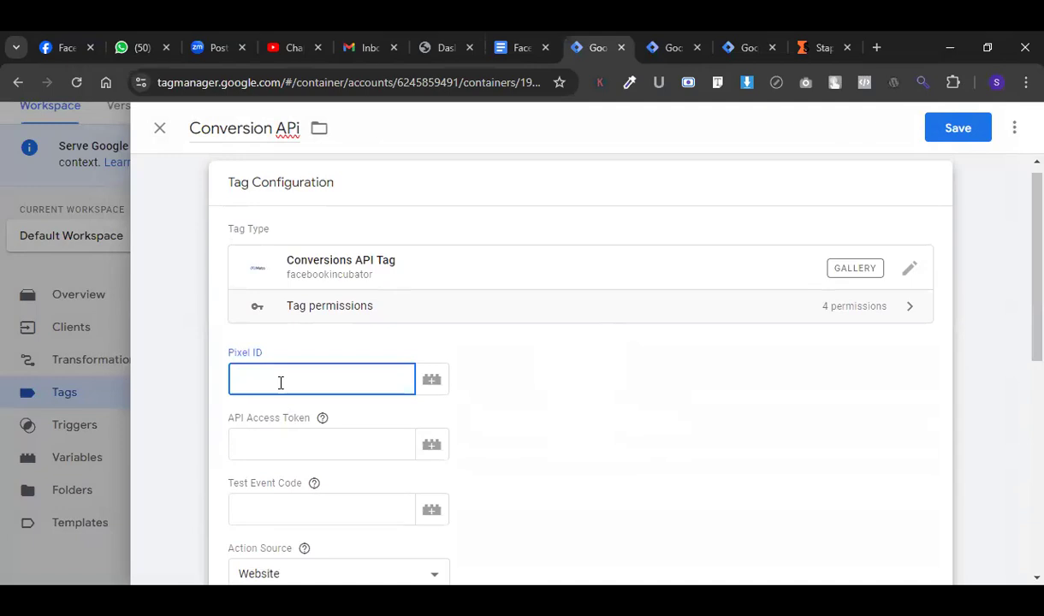
click(669, 47)
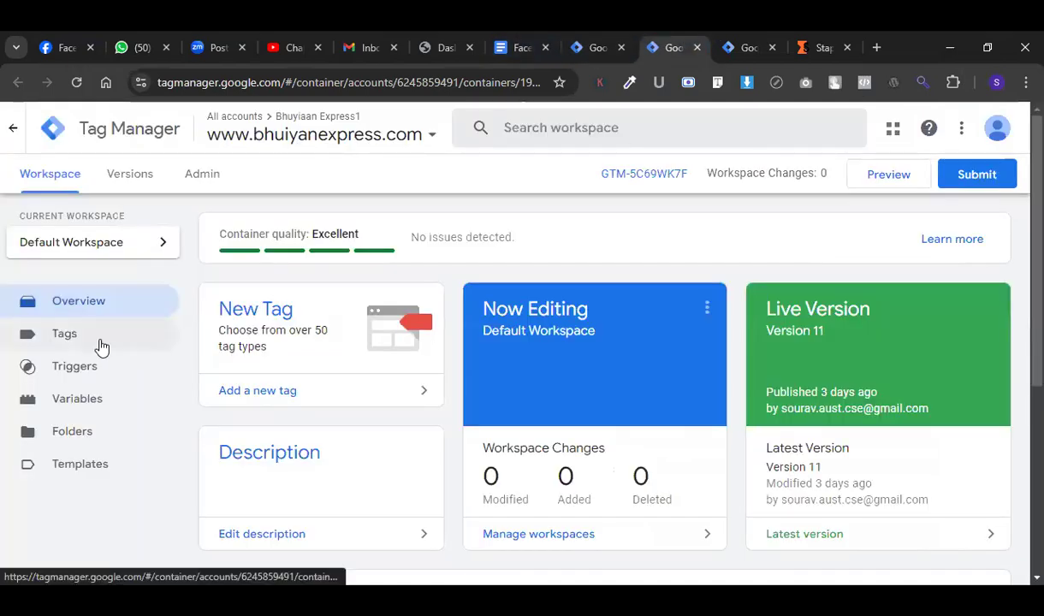
Step: Open the Conversion Api tag from the server-3 container's Tags list
click(741, 47)
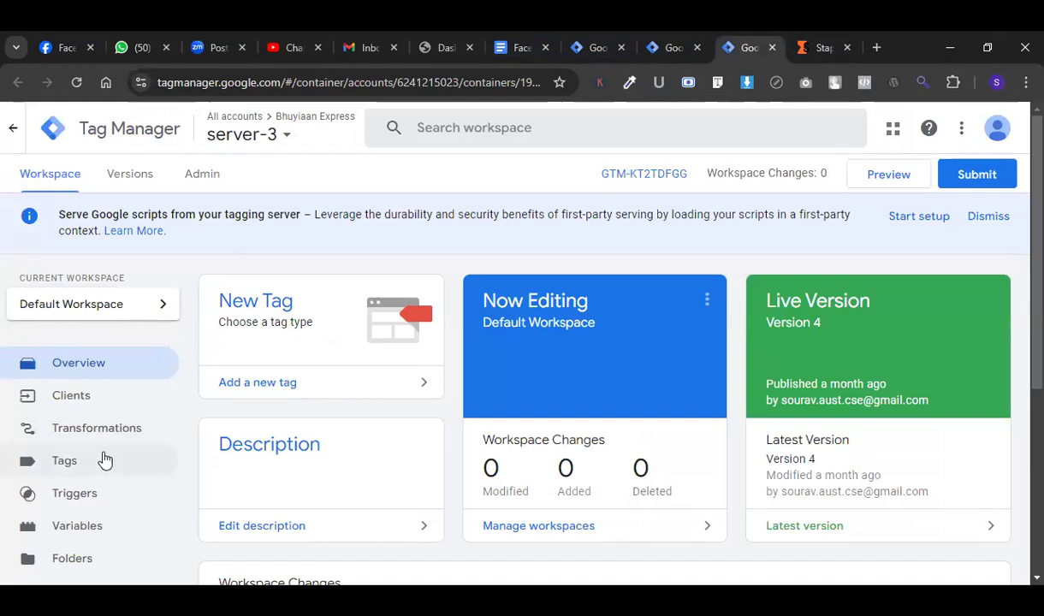
click(105, 460)
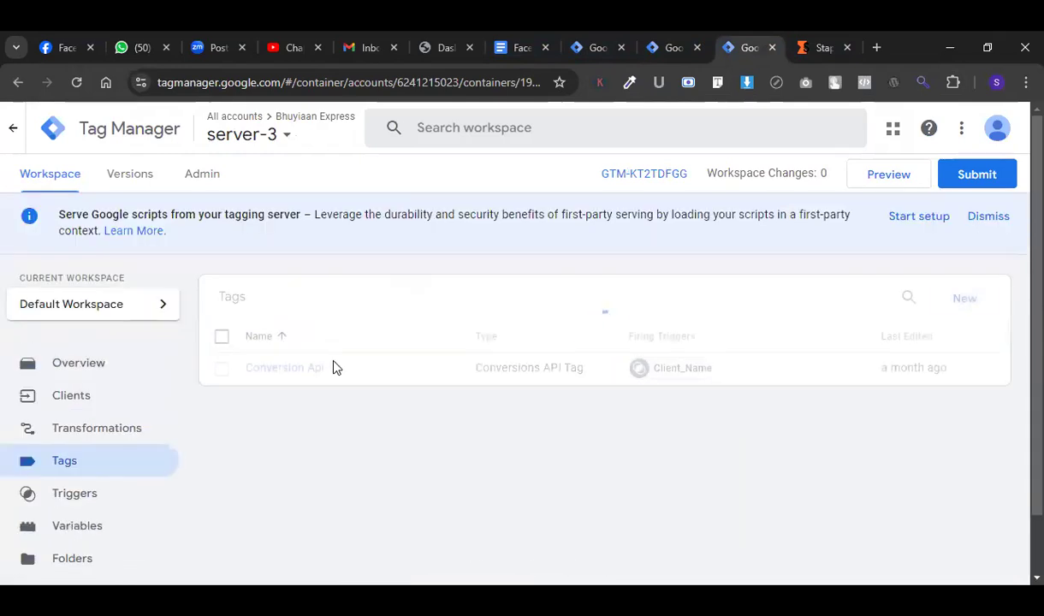
click(305, 369)
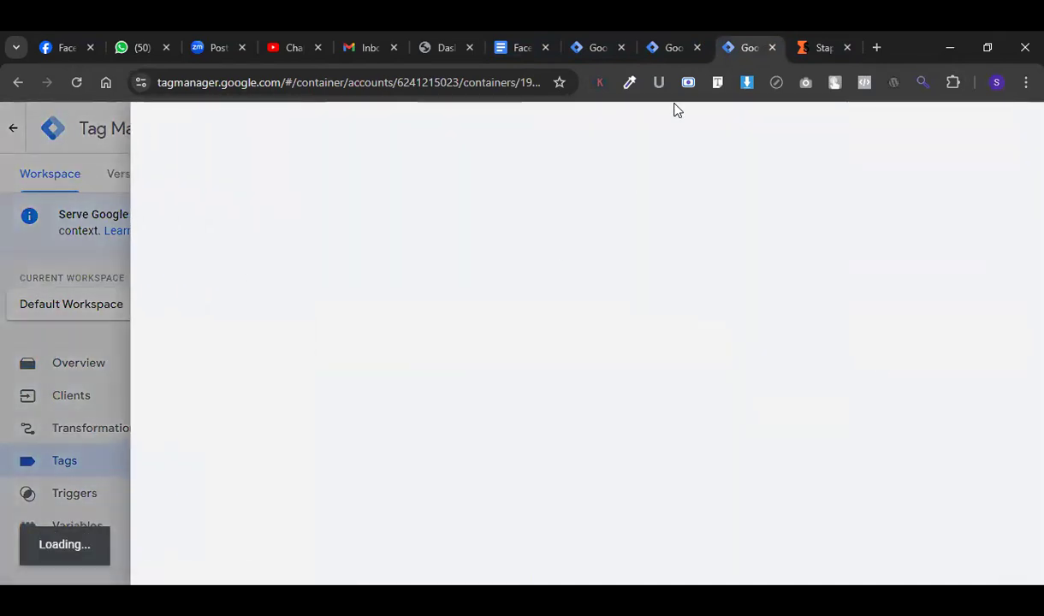
Step: Load the Facebook business site (business.facebook.com) in a new browser tab
click(823, 47)
click(876, 47)
click(405, 82)
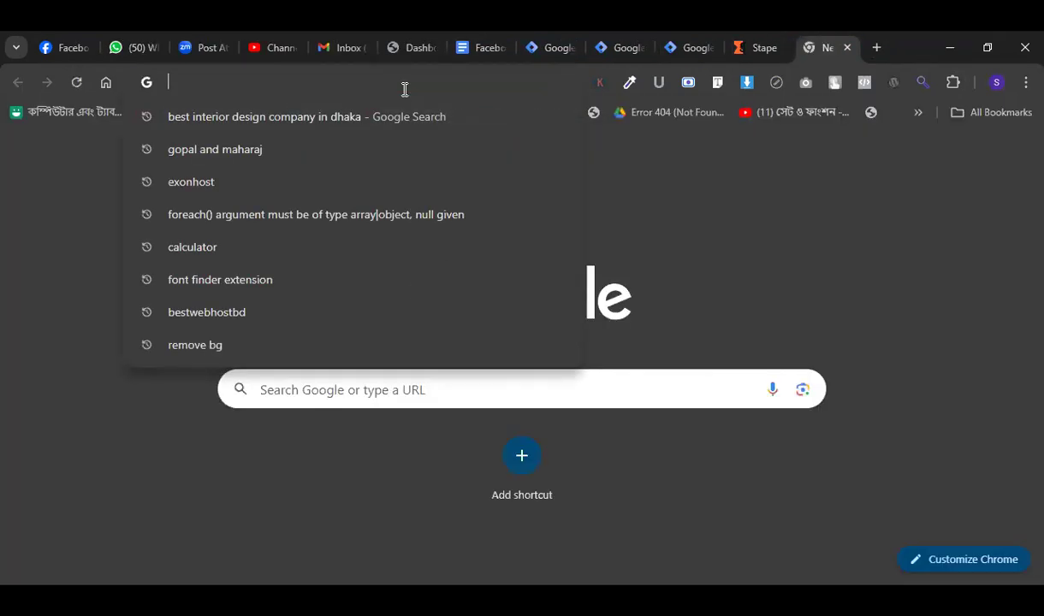
text(bus)
key(Return)
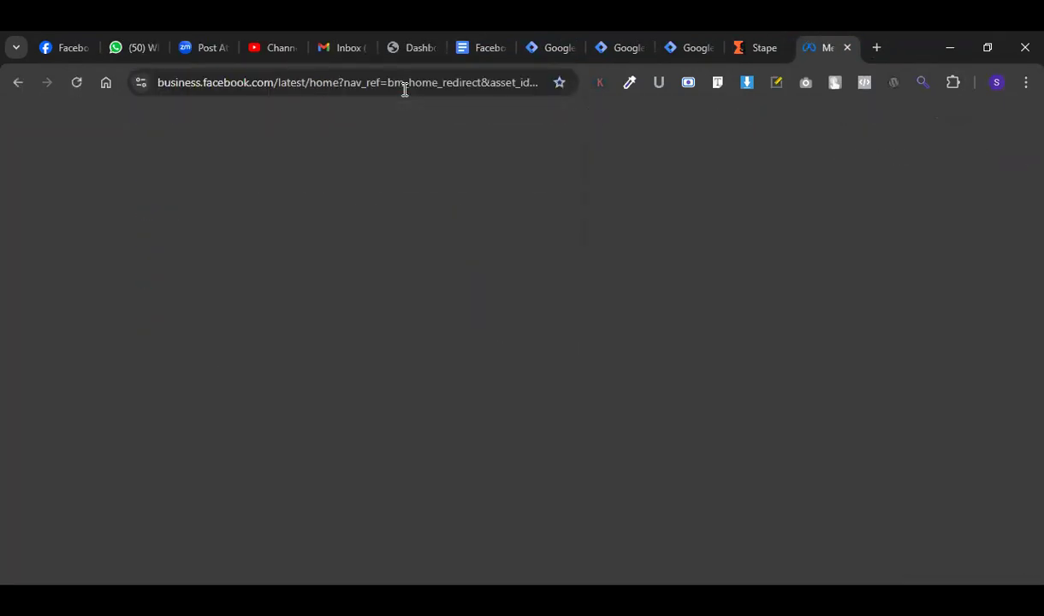
Step: Review the web container's list of eight Facebook Pixel tags
click(610, 43)
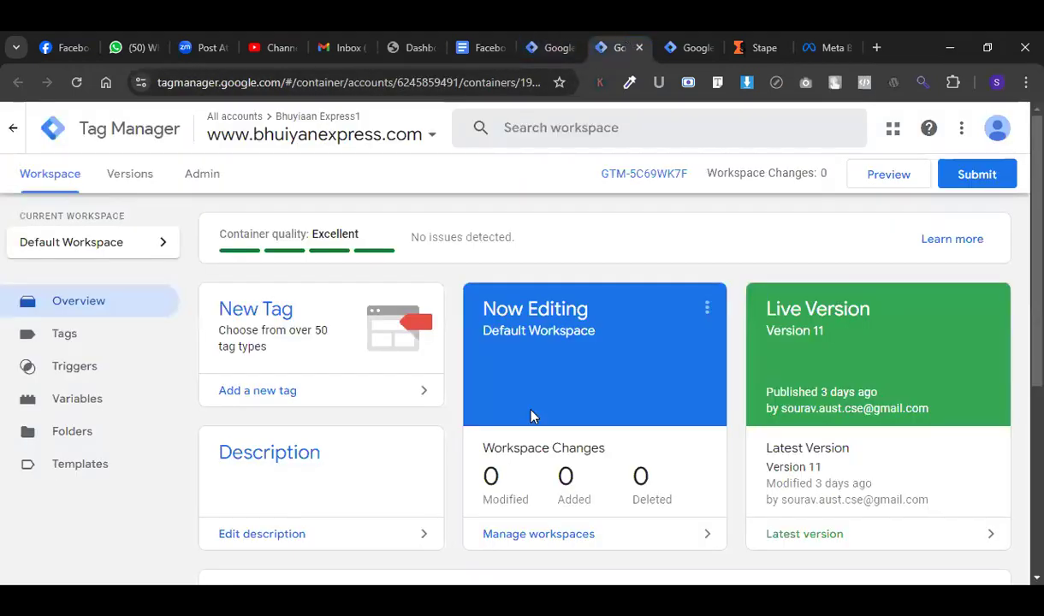
click(101, 339)
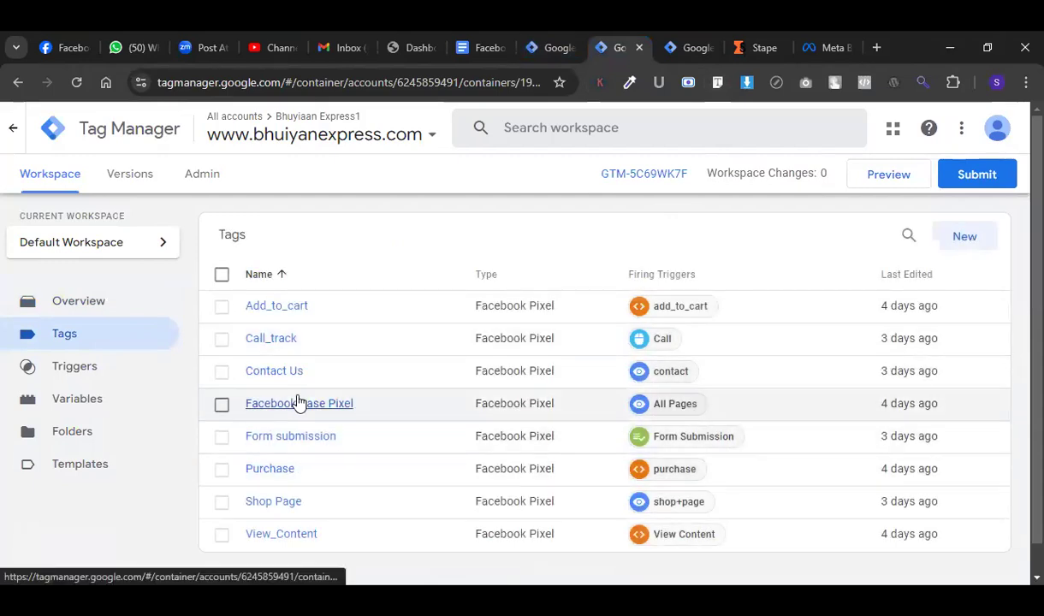
click(837, 43)
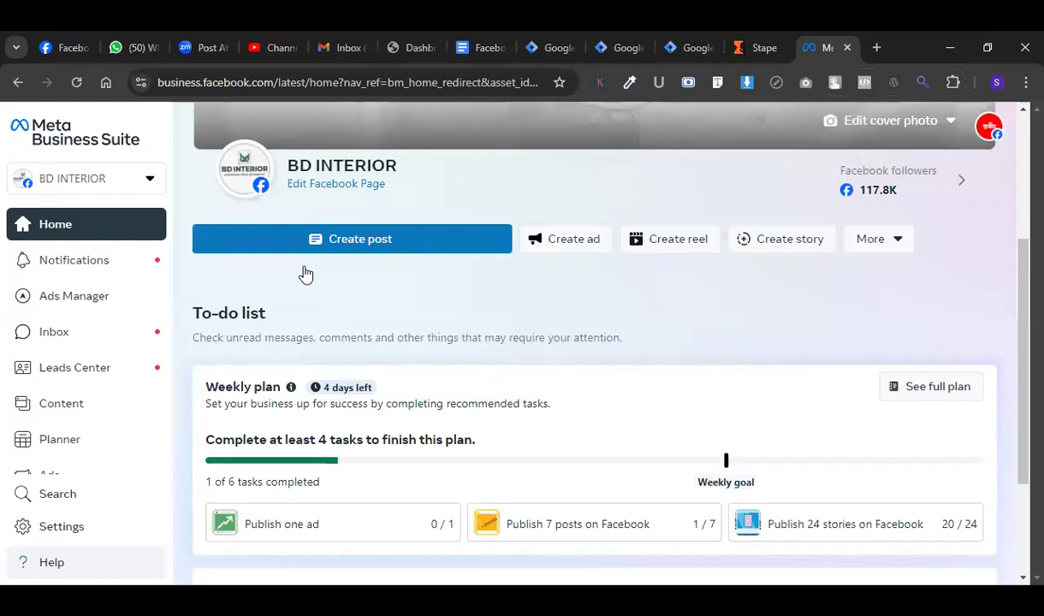
Step: Open settings for the E-Nivaz business portfolio and place Business Manager beside Tag Manager
click(150, 188)
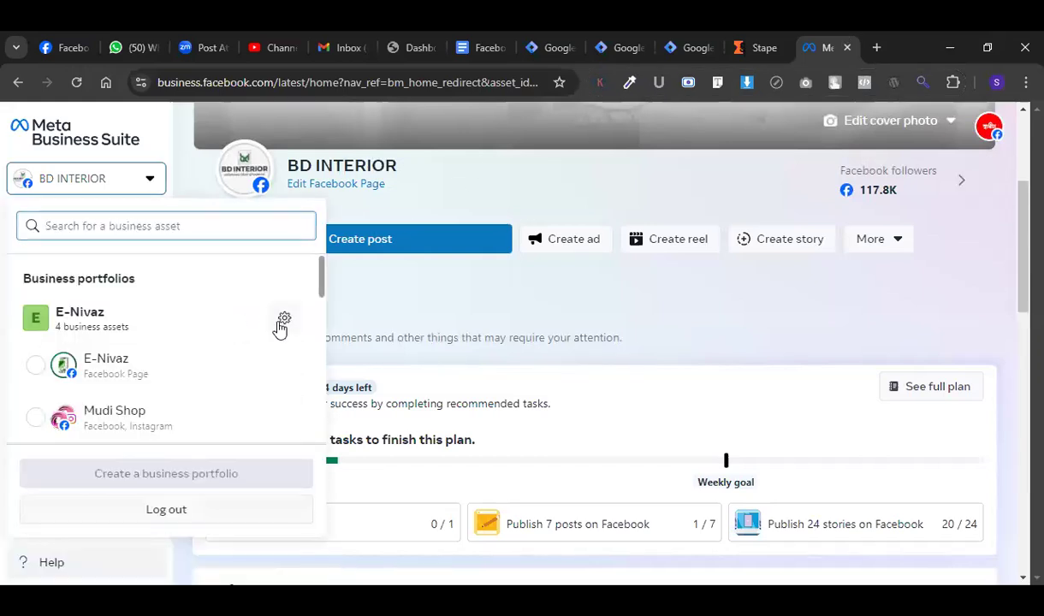
click(373, 316)
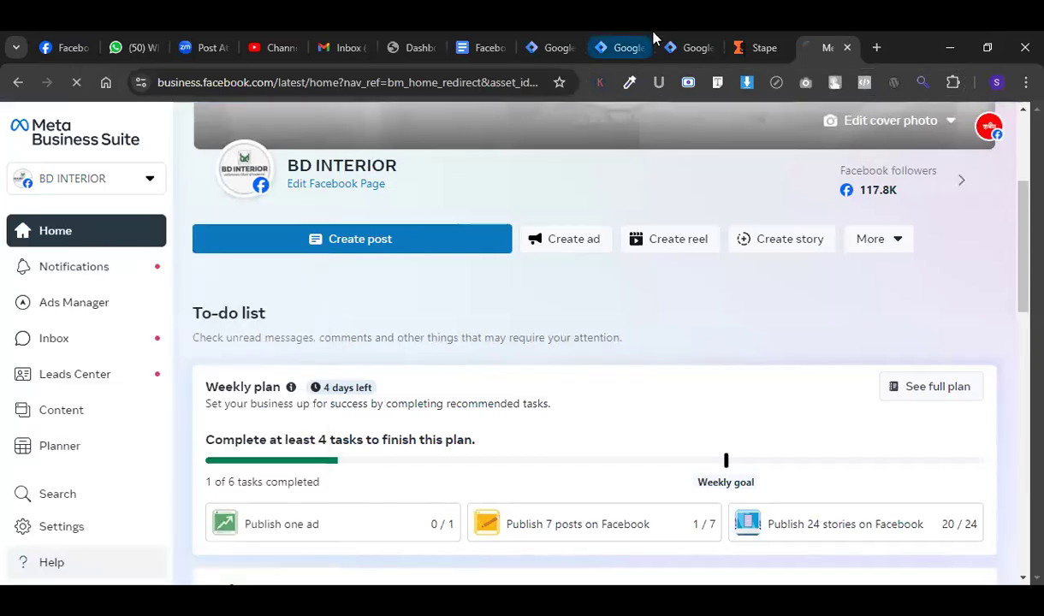
click(689, 37)
click(554, 36)
click(412, 37)
click(288, 38)
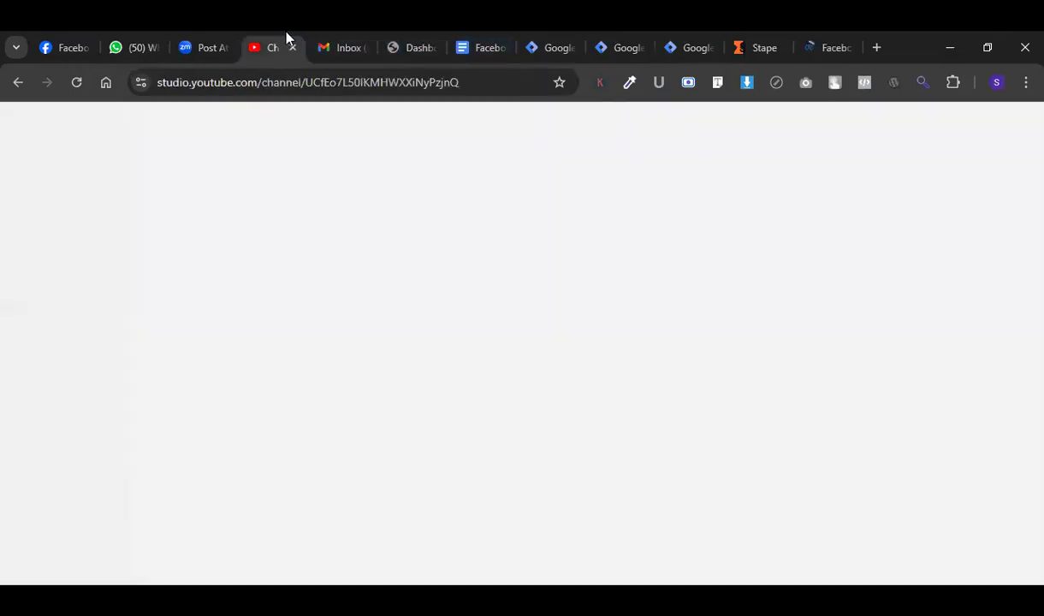
click(289, 47)
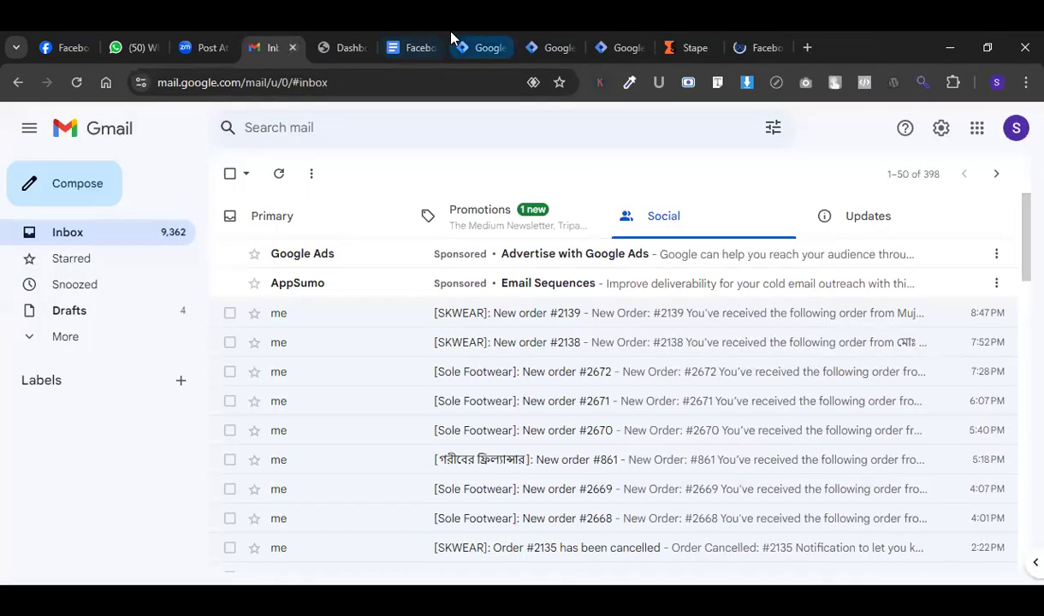
click(484, 45)
drag(757, 37, 504, 77)
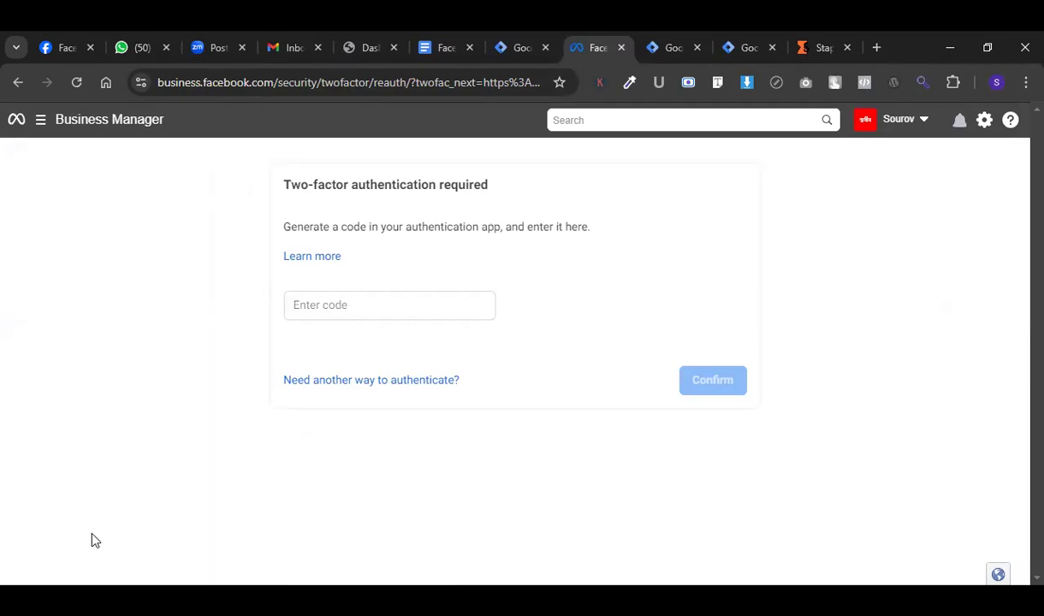
Step: Enter the authenticator code to pass two-factor verification, then return to the tag editor
click(303, 299)
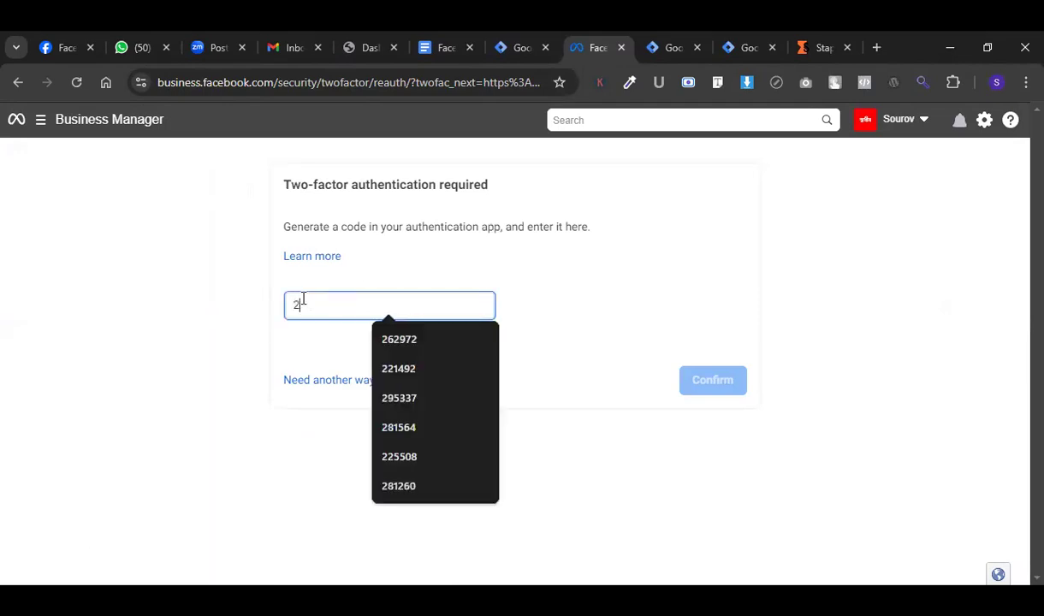
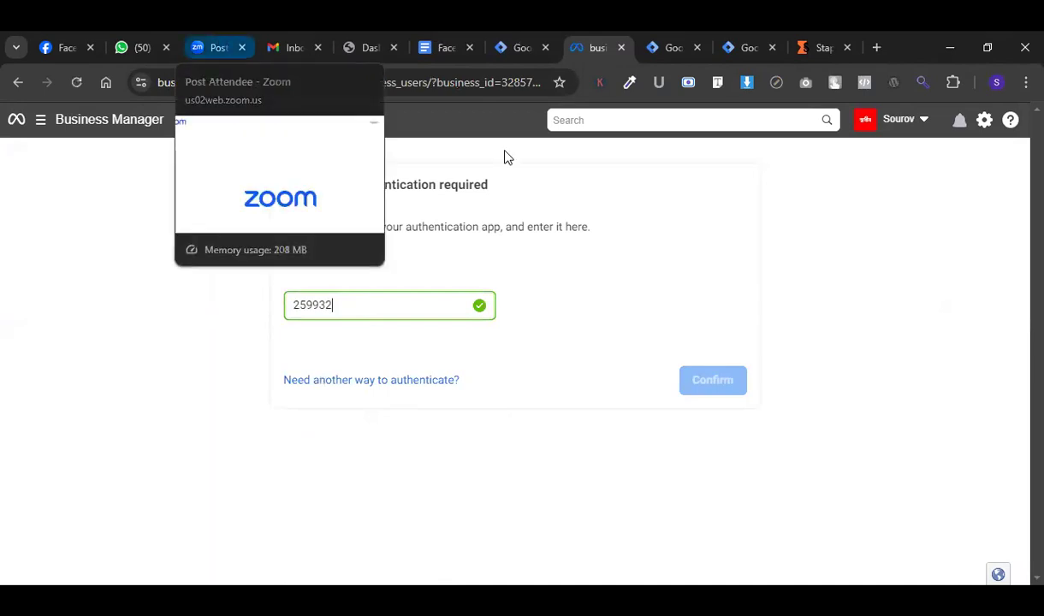
key(ctrl+shift+Tab)
click(317, 377)
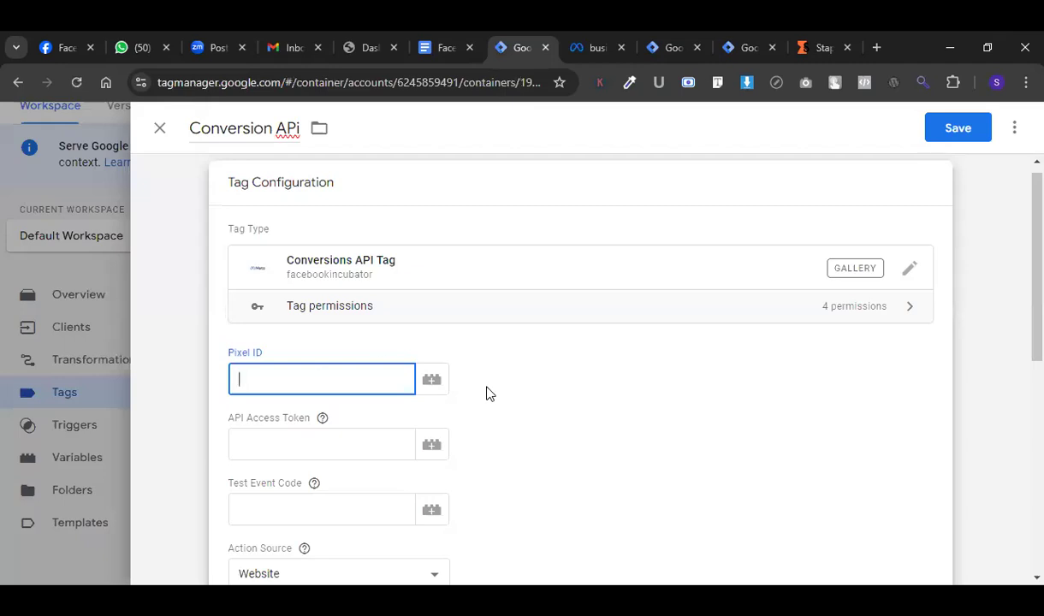
Step: Point out the tag's blank Pixel ID, API Access Token and Test Event Code fields
scroll(489, 393, down, 1)
click(287, 326)
click(284, 307)
click(277, 373)
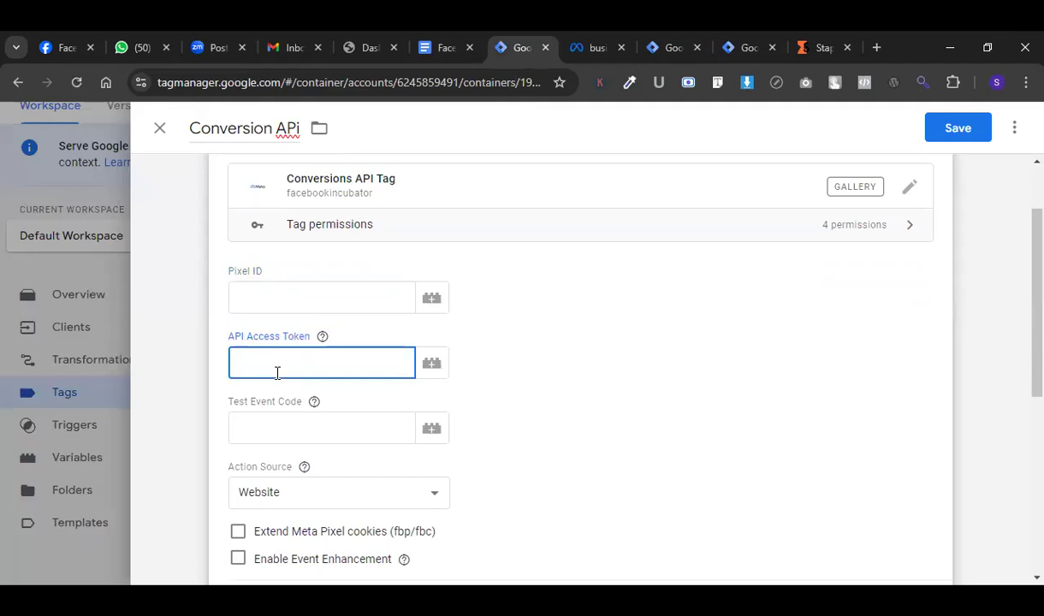
click(267, 430)
scroll(622, 408, down, 4)
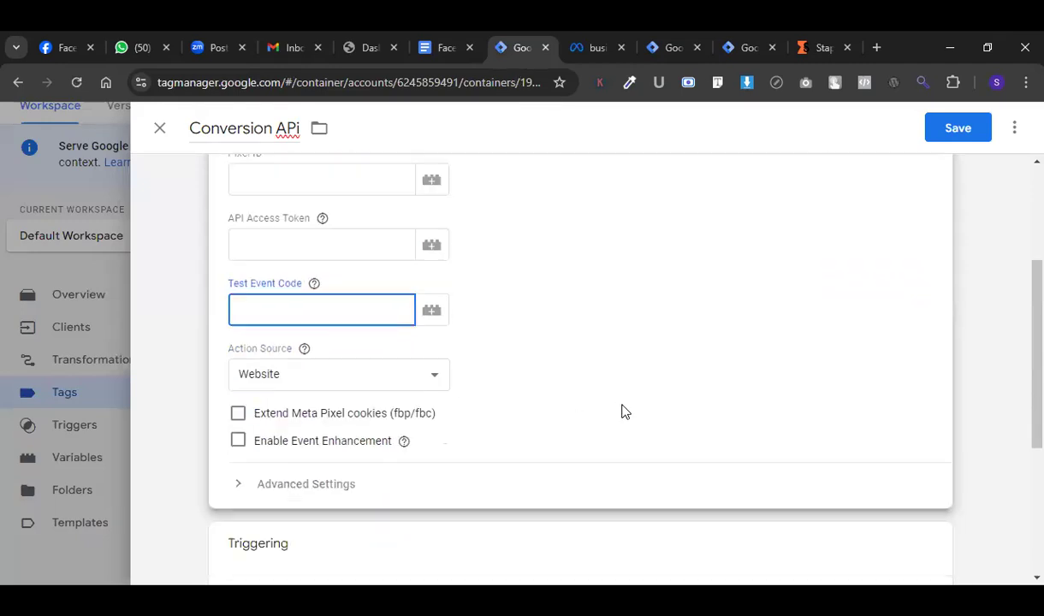
click(611, 36)
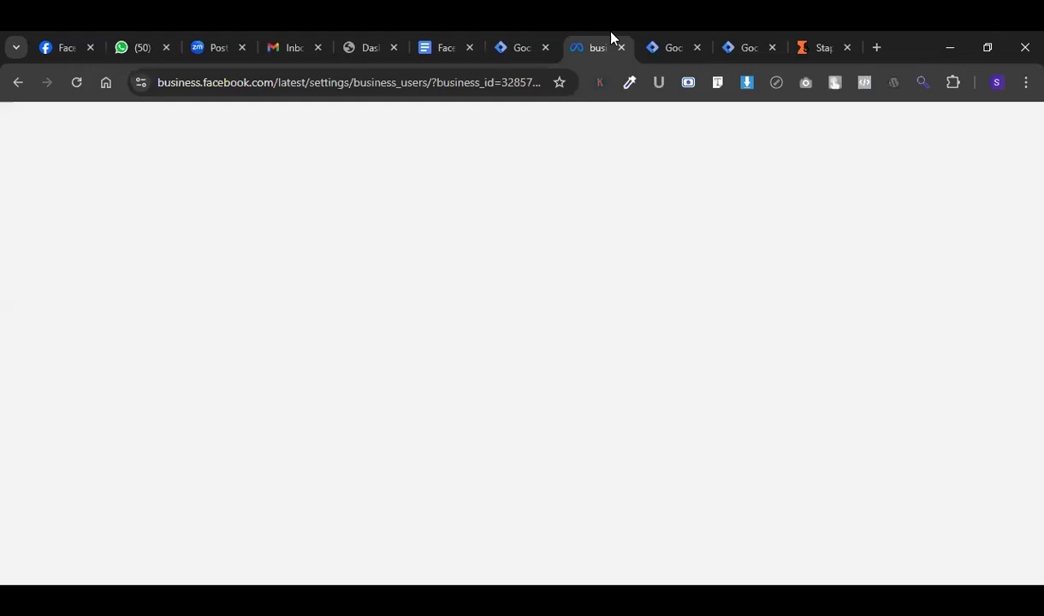
Step: Reload business settings and open the bhexpress dataset under Data Sources in Events Manager
click(75, 82)
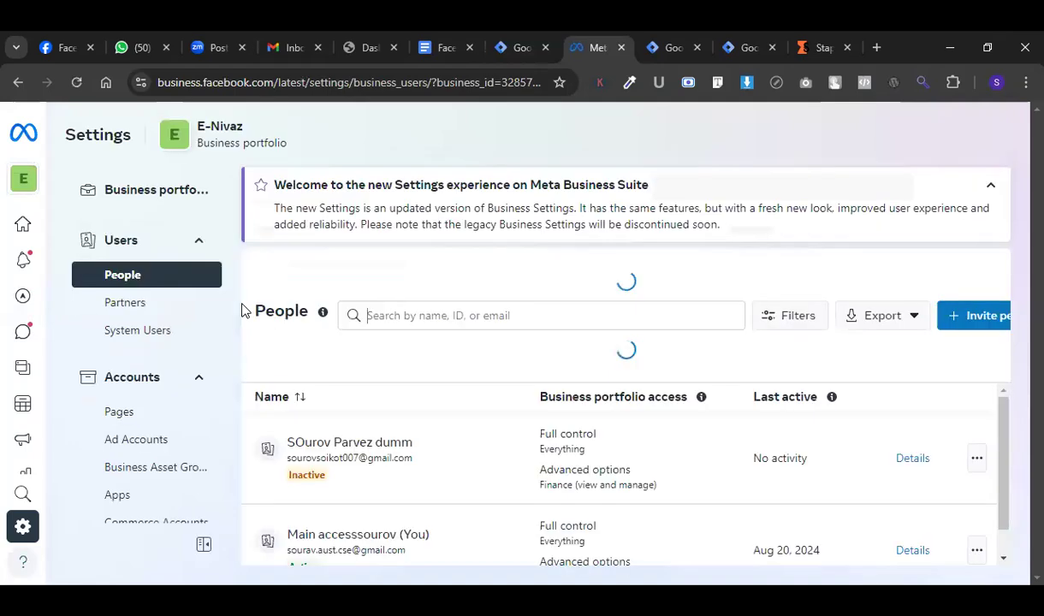
drag(221, 226, 218, 340)
click(160, 298)
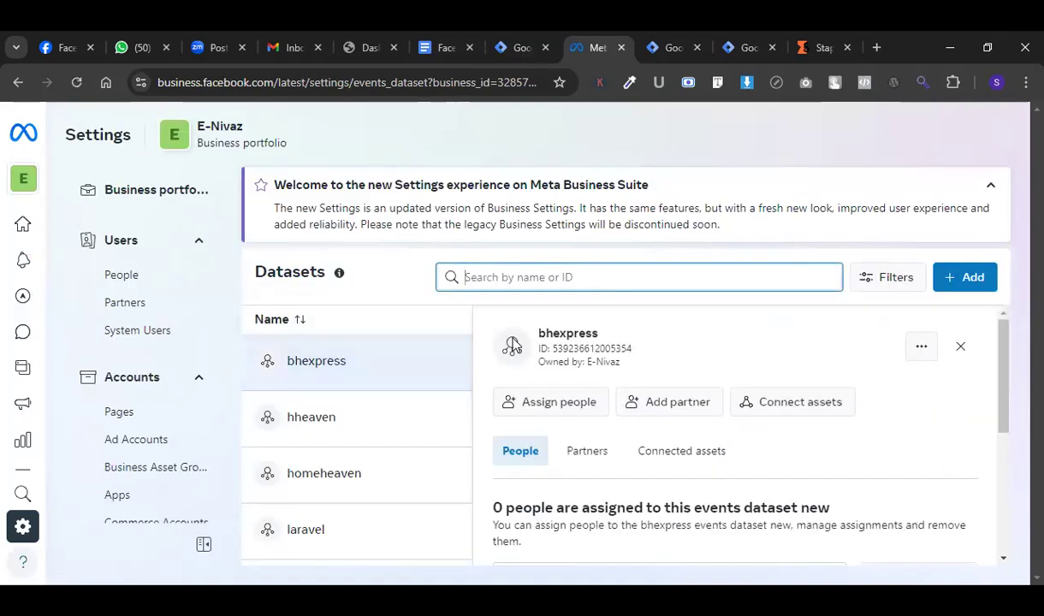
click(921, 349)
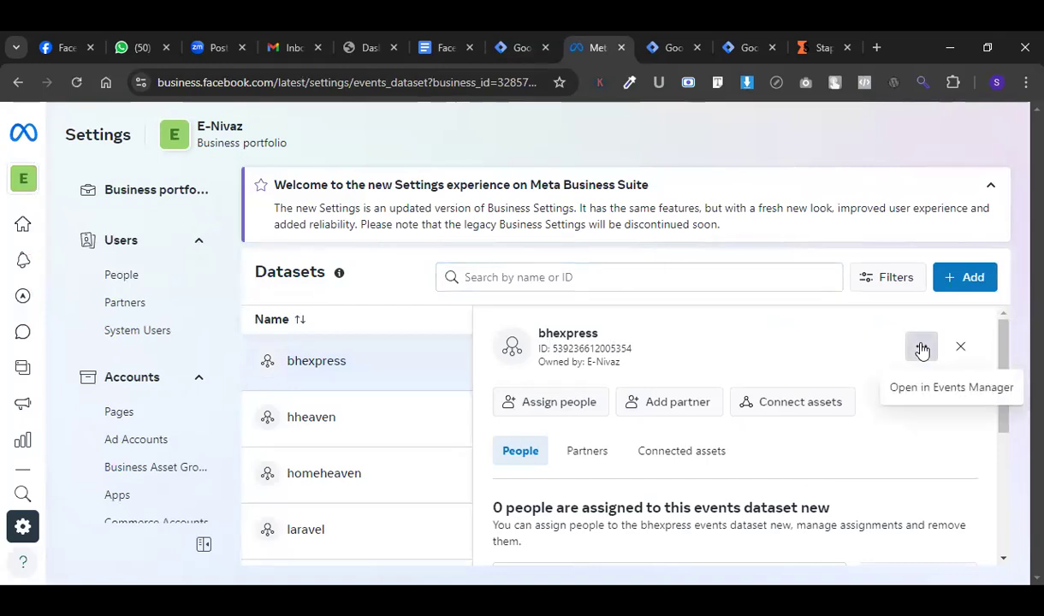
click(945, 386)
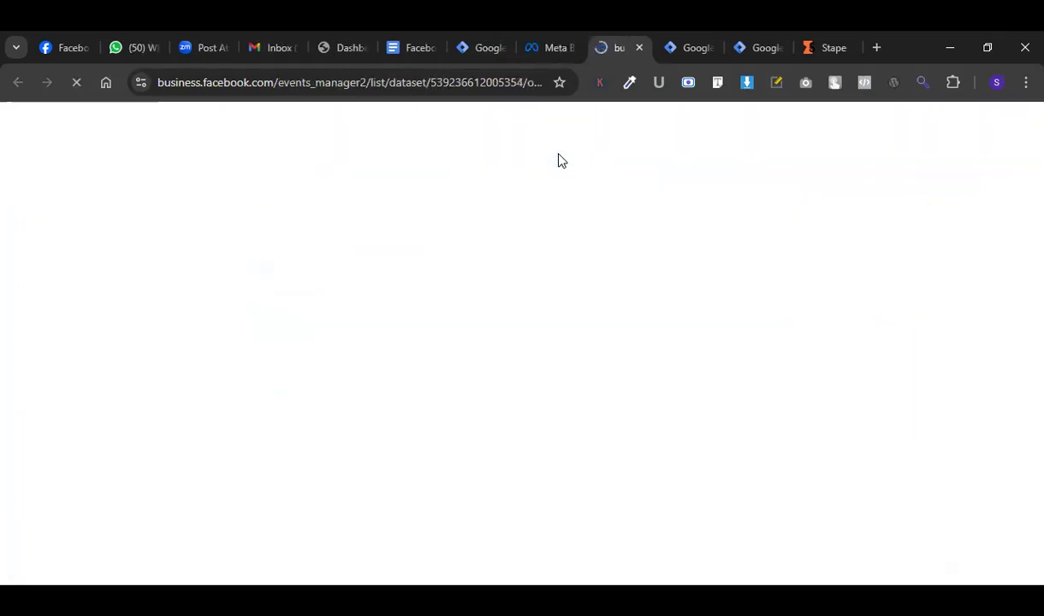
Step: Rearrange the browser tabs, placing Tag Manager beside Inbox, and go to Events Manager
click(482, 38)
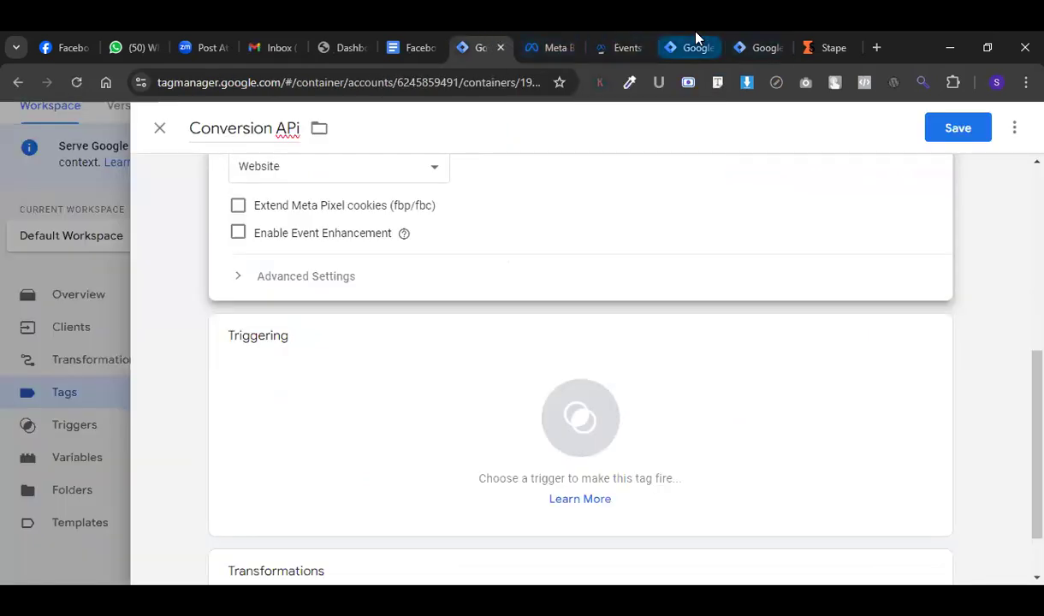
drag(714, 38, 351, 37)
click(481, 37)
click(545, 38)
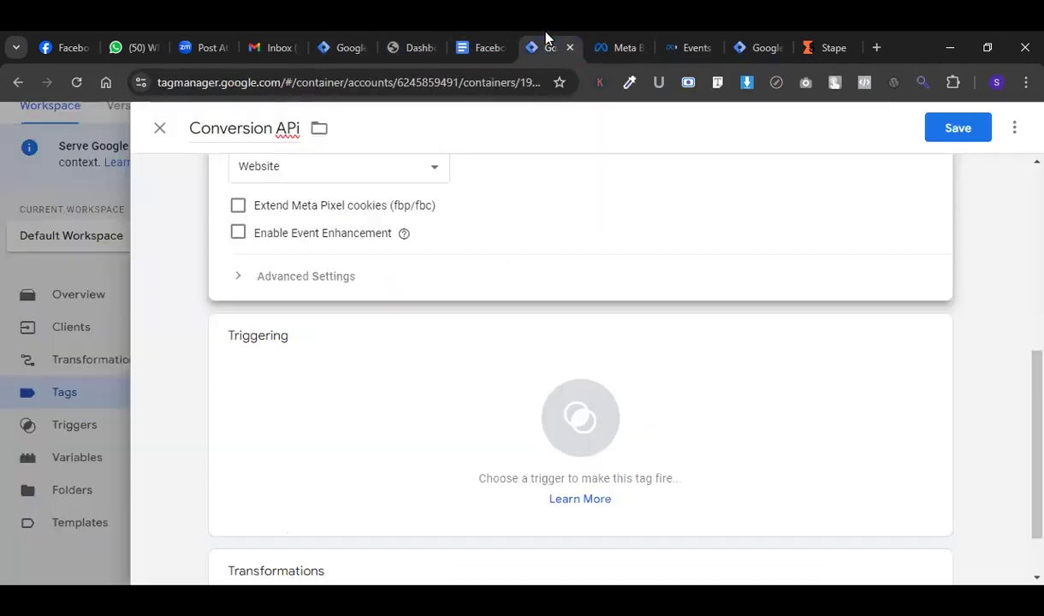
scroll(534, 318, up, 5)
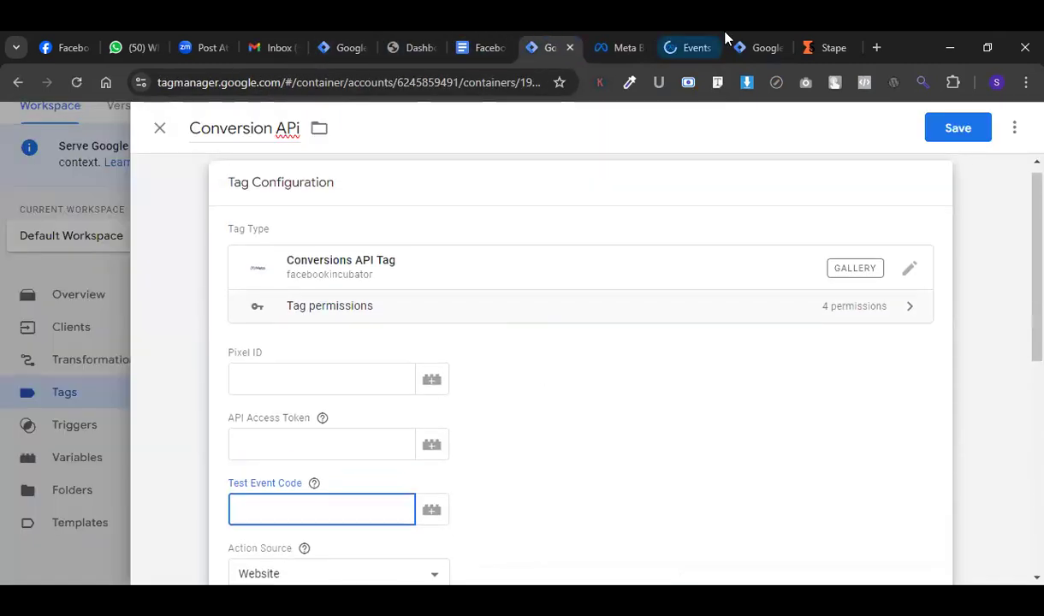
click(703, 37)
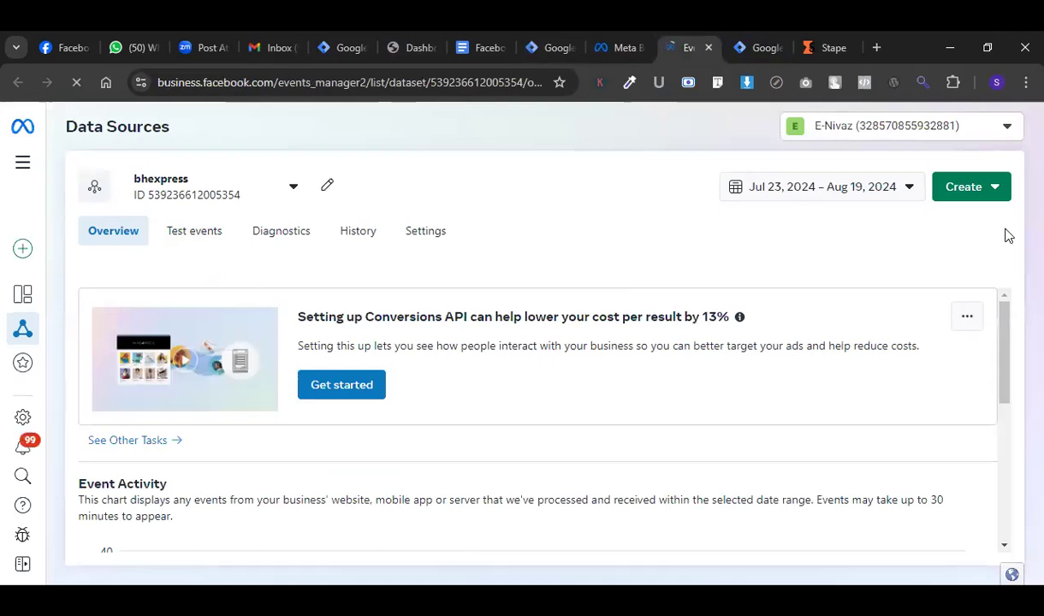
Step: Copy the bhexpress Dataset ID from its Settings and paste it into the tag's Pixel ID field
drag(1005, 345, 1018, 304)
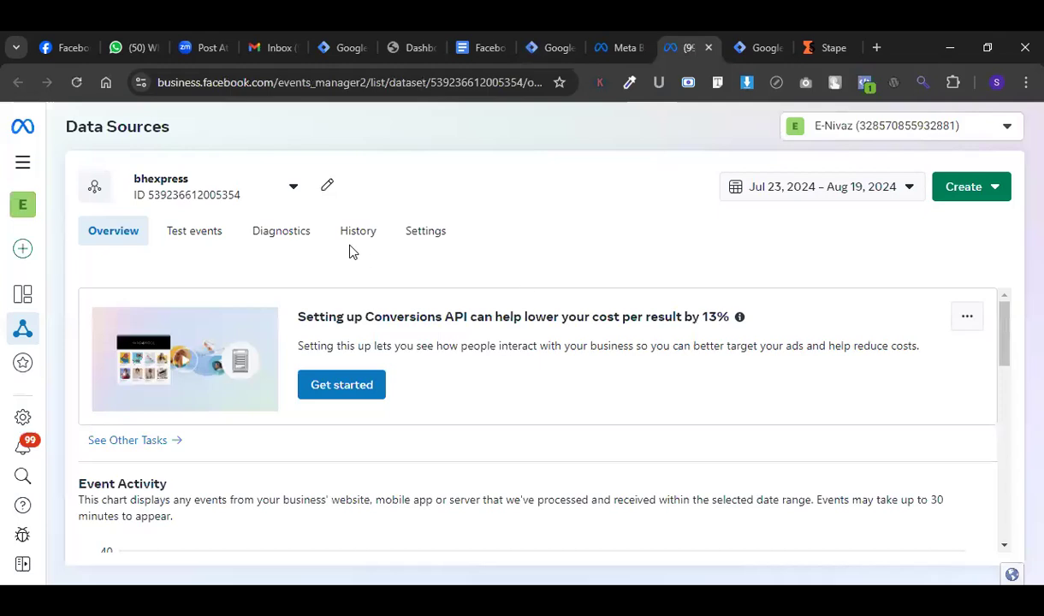
click(432, 244)
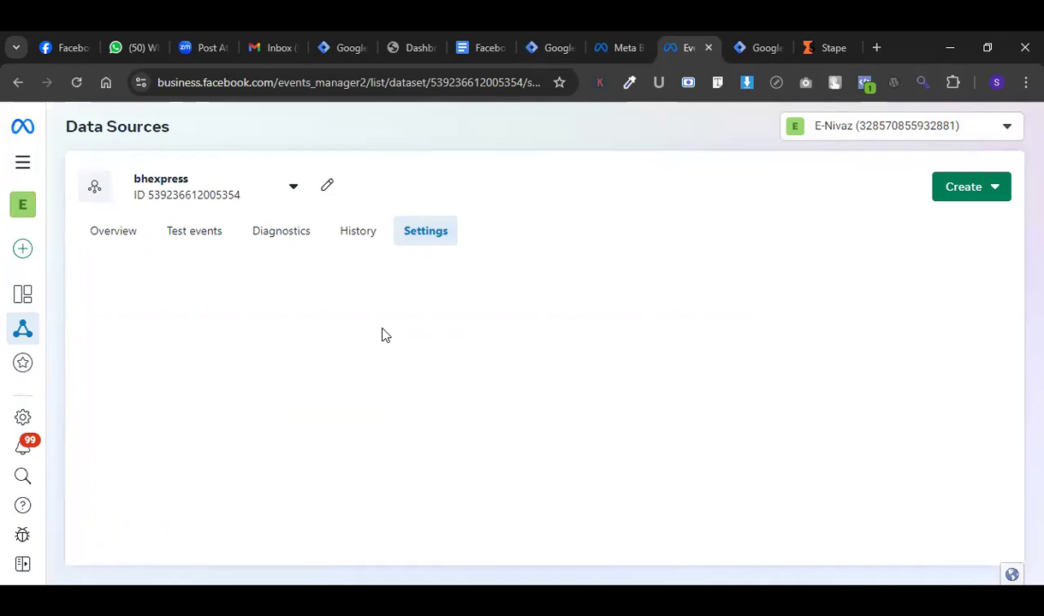
mouse_move(1018, 285)
mouse_down()
mouse_move(1019, 303)
mouse_move(1018, 272)
mouse_up()
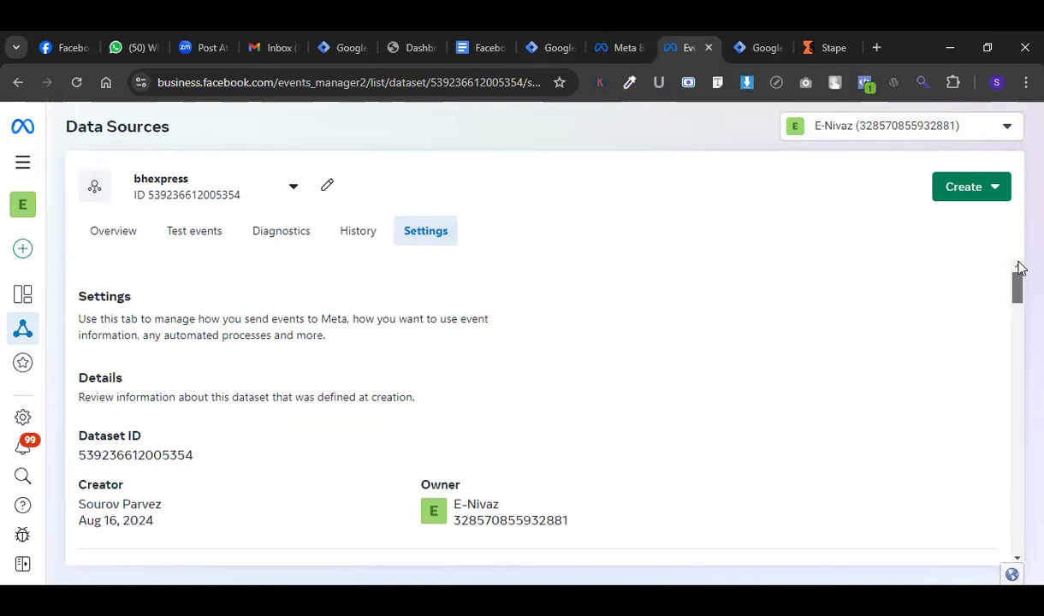
click(156, 460)
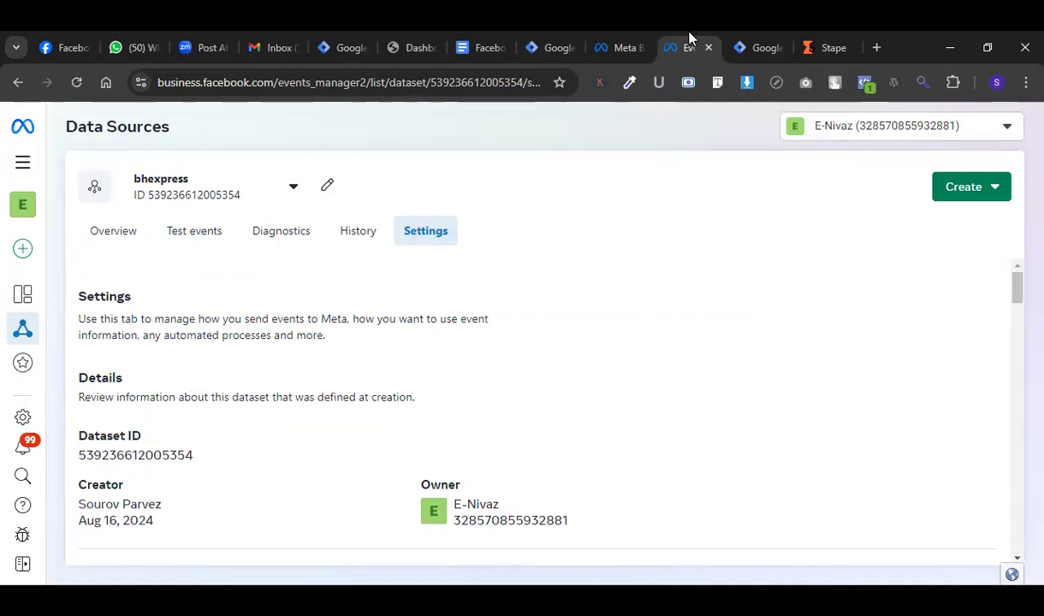
click(537, 39)
click(312, 385)
right_click(311, 385)
click(339, 230)
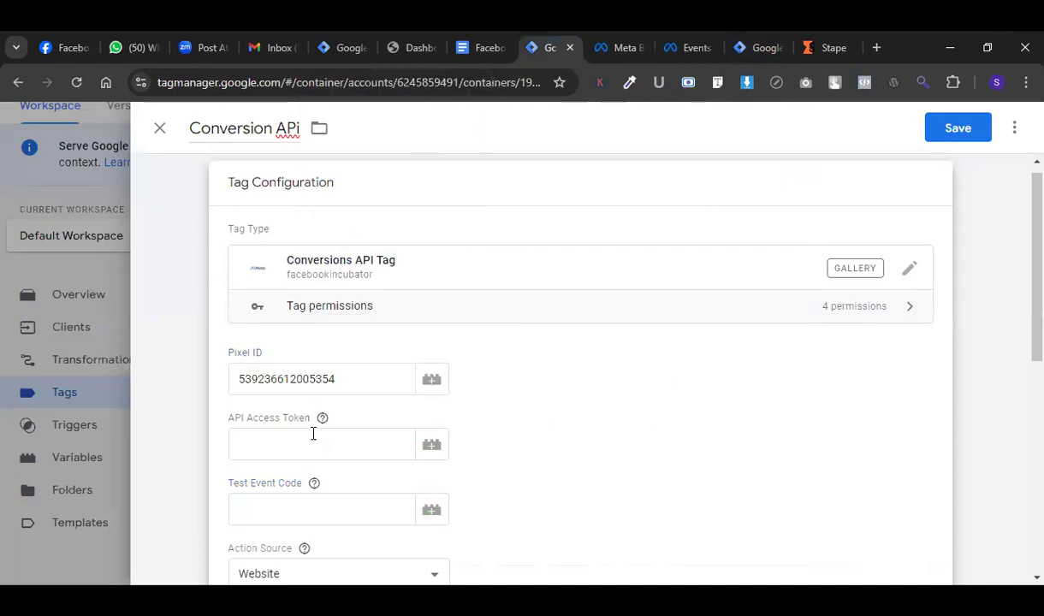
Step: Move from the GTM tag editor through Stape to the bhexpress dataset in Meta Business Settings
click(747, 42)
click(826, 44)
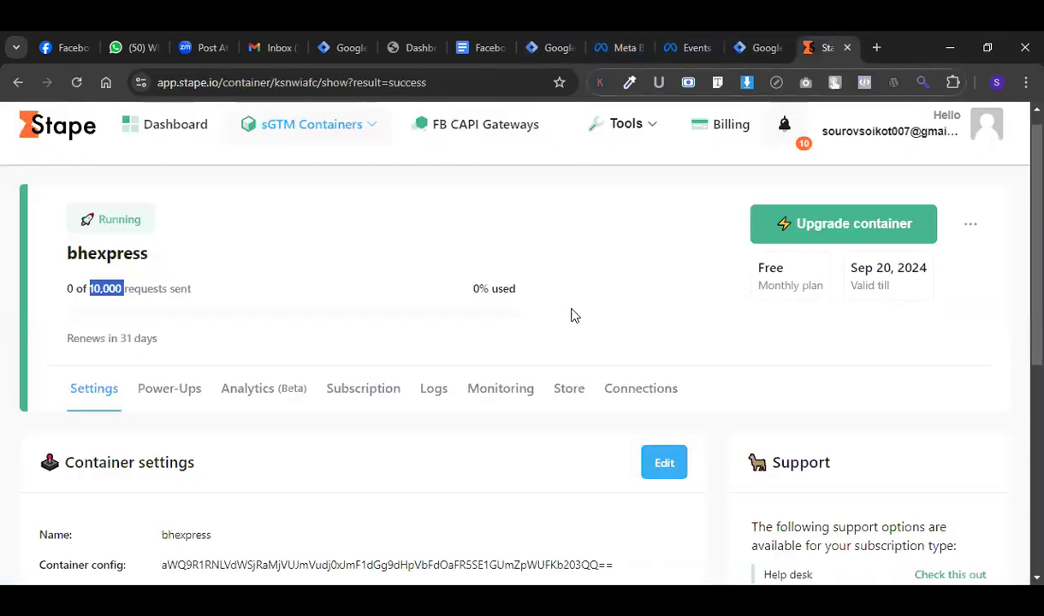
click(710, 41)
click(625, 47)
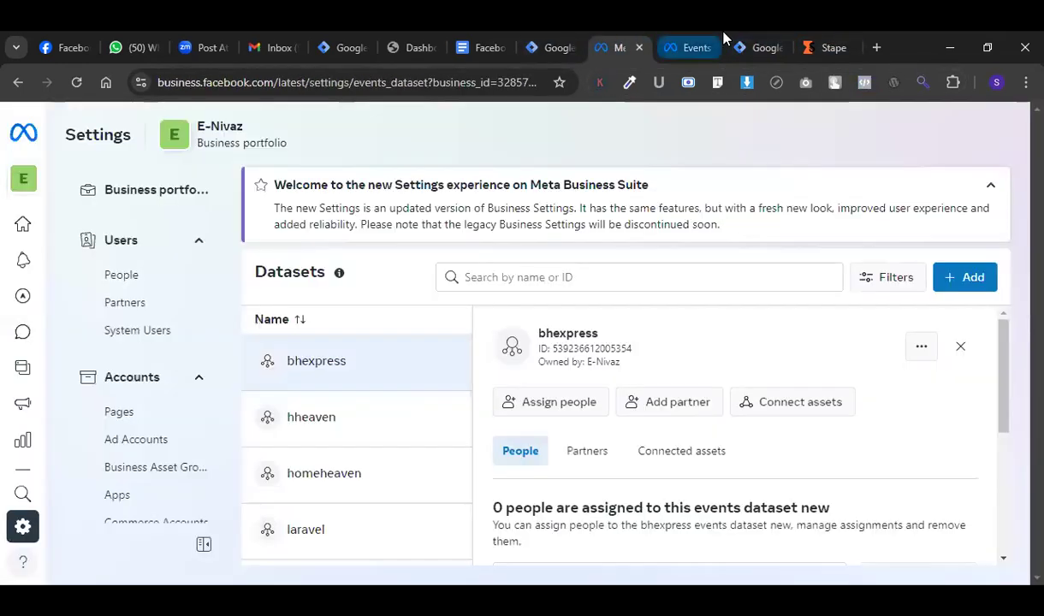
Step: Generate a direct-integration access token for the bhexpress dataset and copy it
click(687, 47)
drag(1020, 271, 1016, 462)
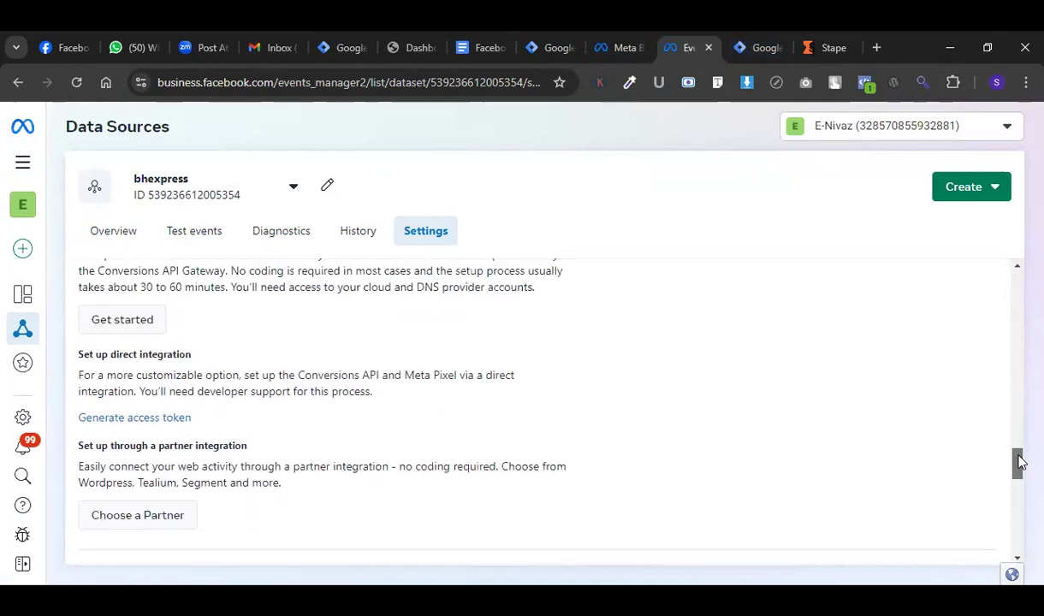
click(122, 419)
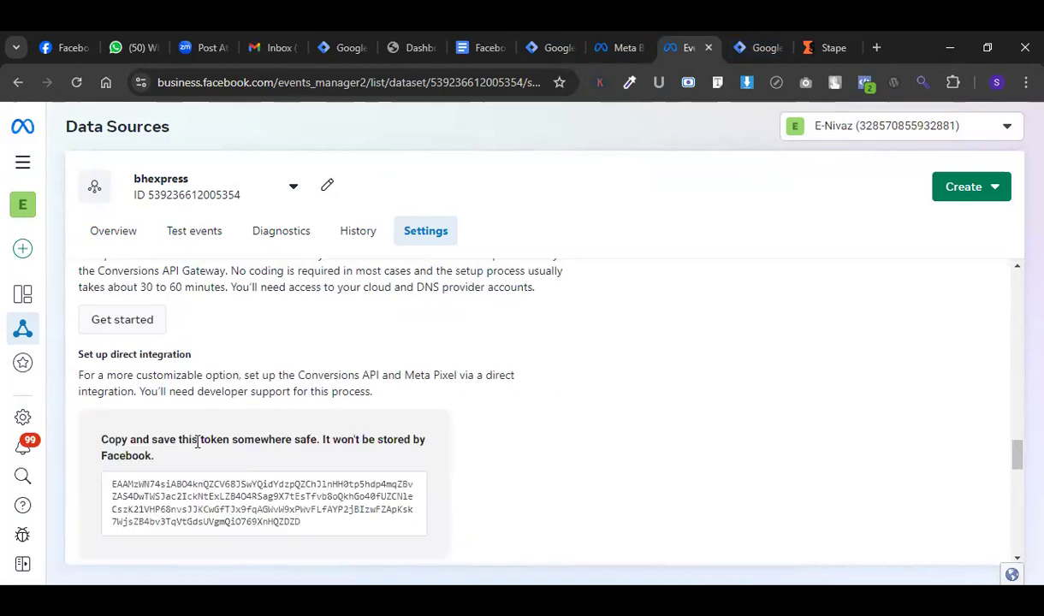
click(193, 529)
Step: Paste the copied token into the Conversion API tag's API Access Token field
click(565, 45)
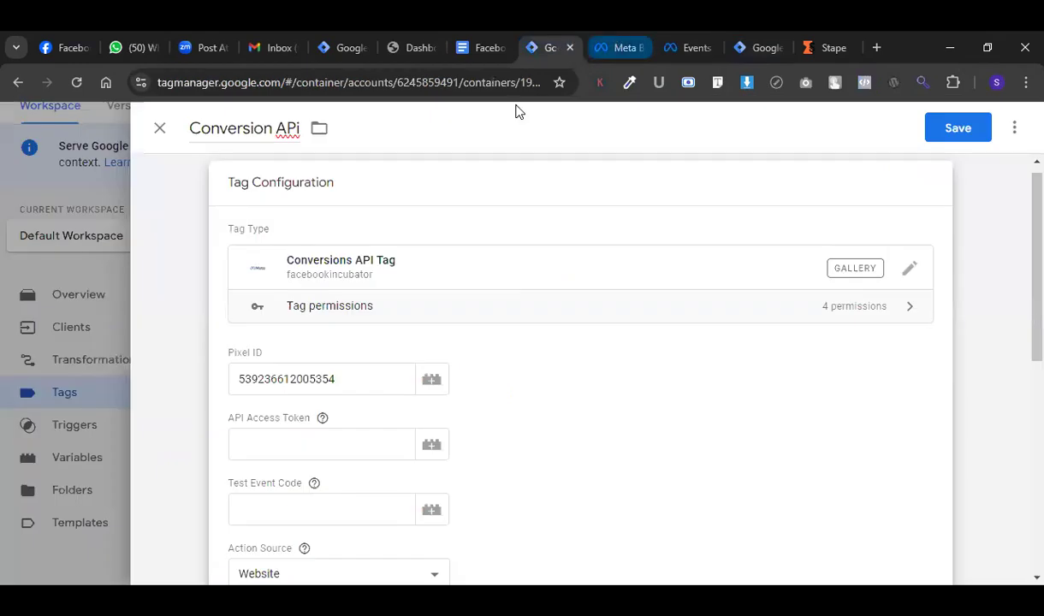
click(331, 443)
right_click(331, 436)
click(359, 243)
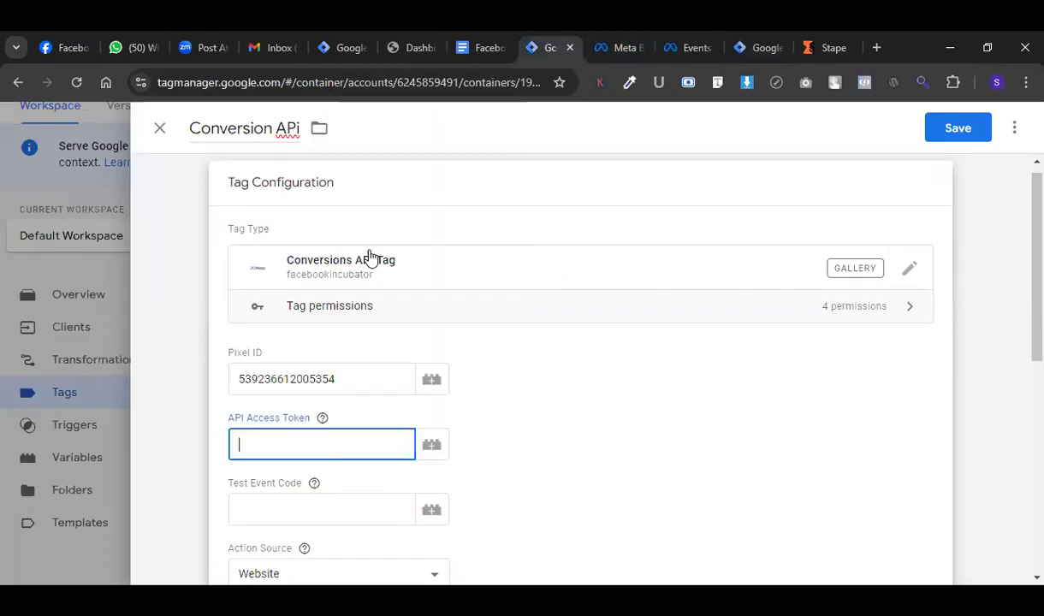
click(322, 516)
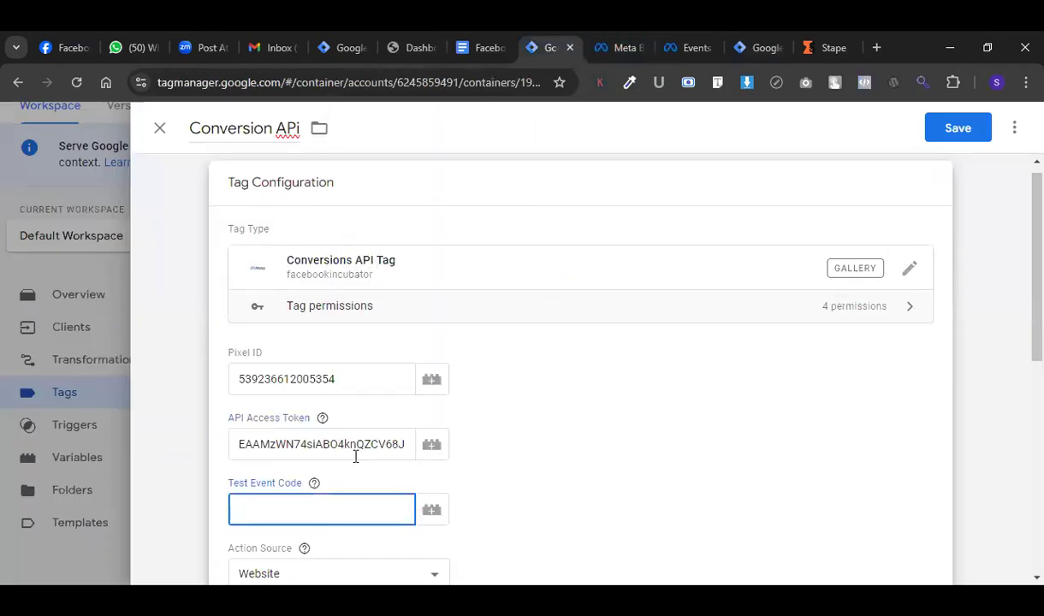
Step: Go back to the bhexpress dataset in Meta Events Manager
click(685, 46)
click(757, 47)
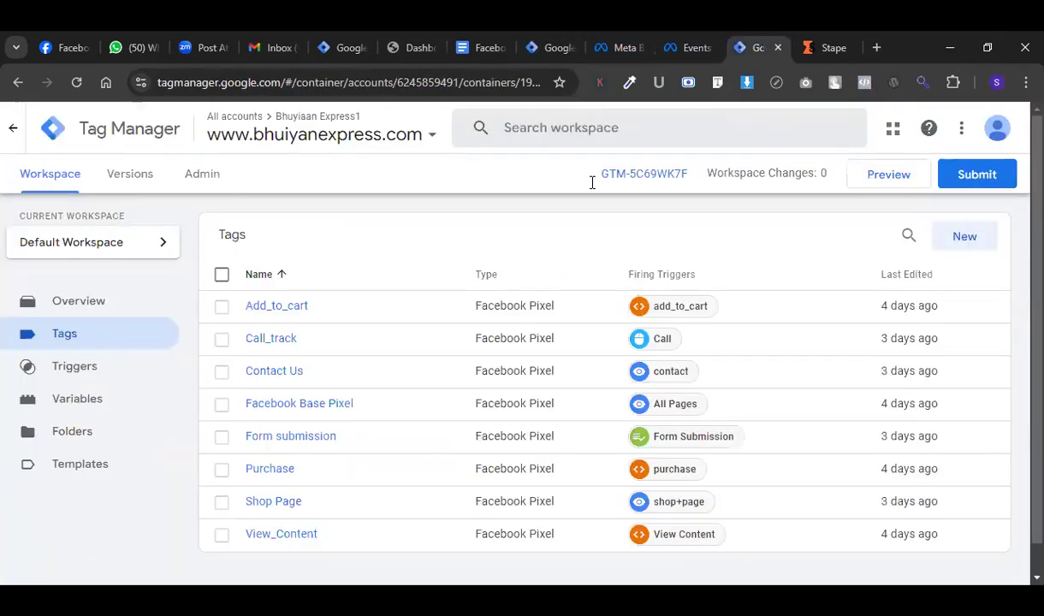
click(672, 45)
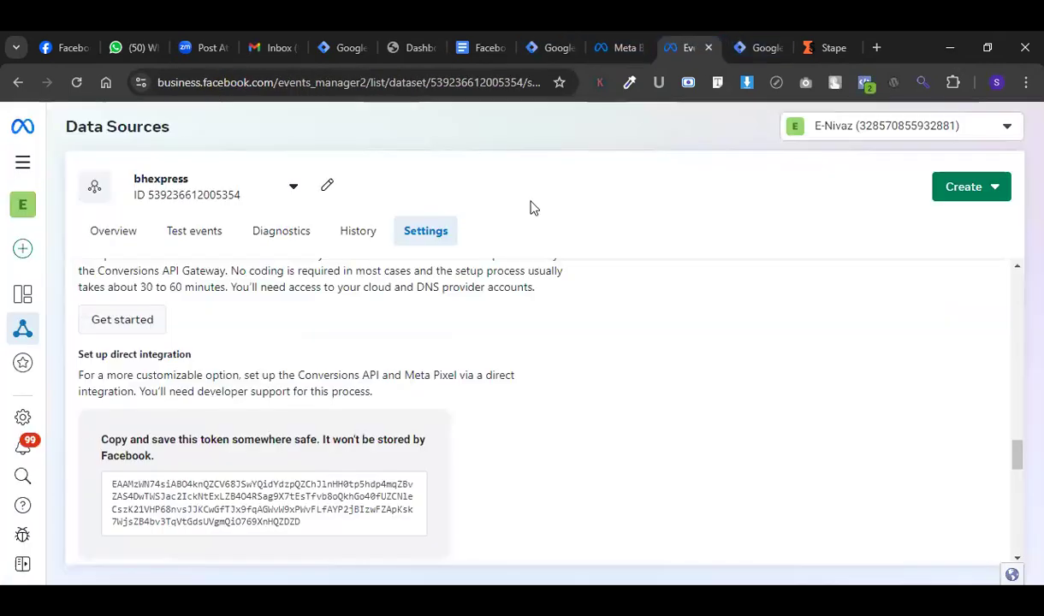
Step: Copy the server test event code TEST30376 from bhexpress Test events, then return to the tag
click(204, 237)
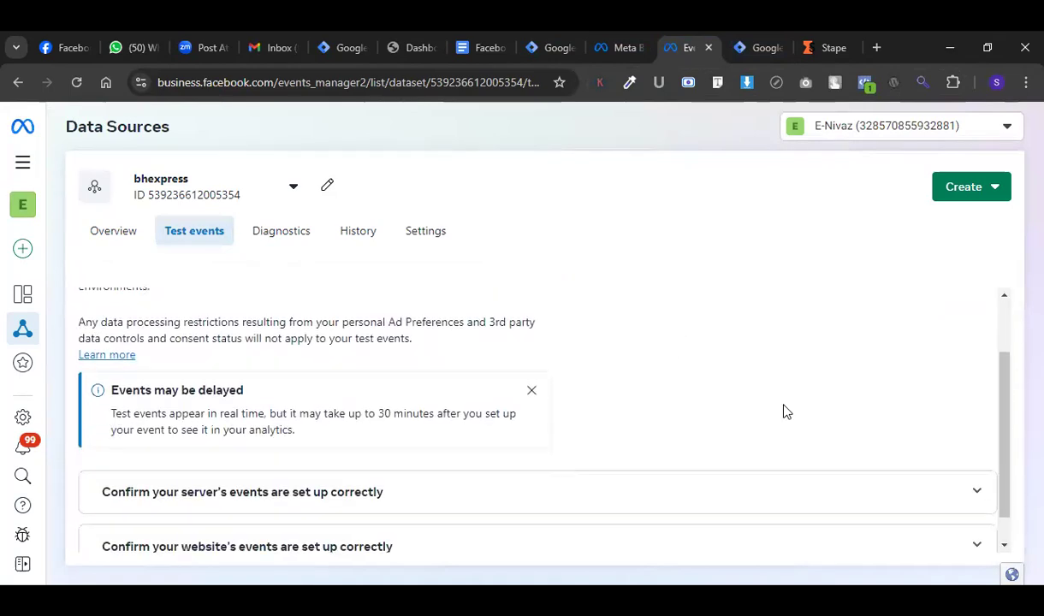
scroll(458, 407, down, 1)
click(411, 474)
scroll(402, 466, down, 3)
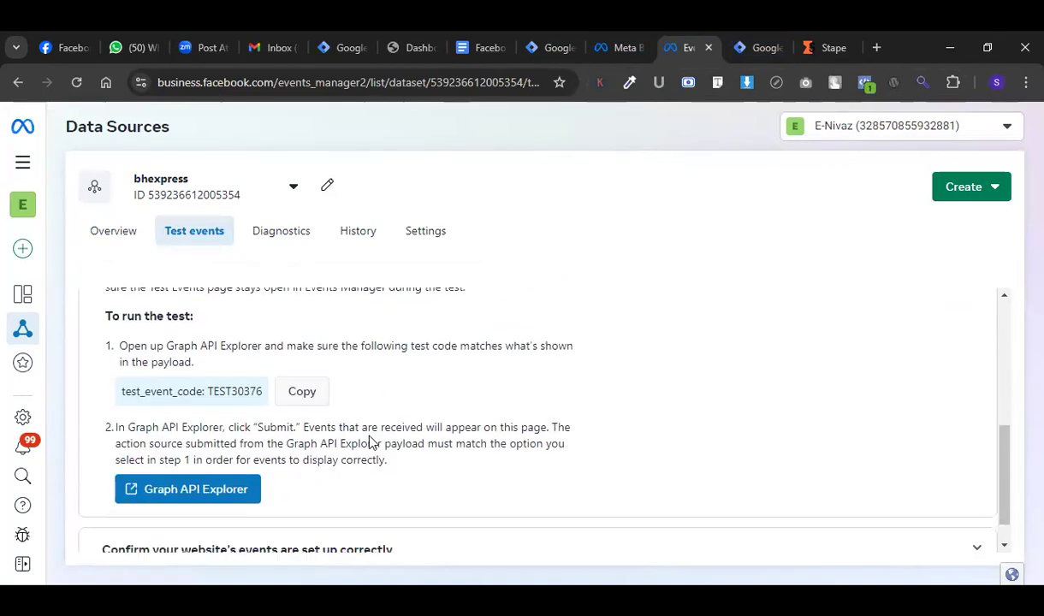
scroll(342, 424, up, 1)
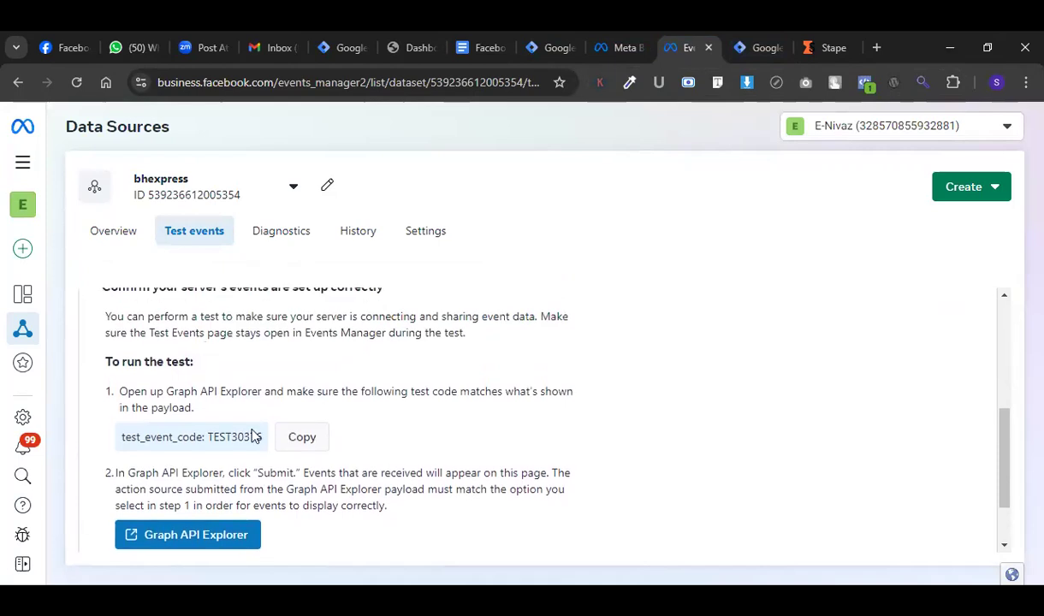
click(302, 436)
click(618, 47)
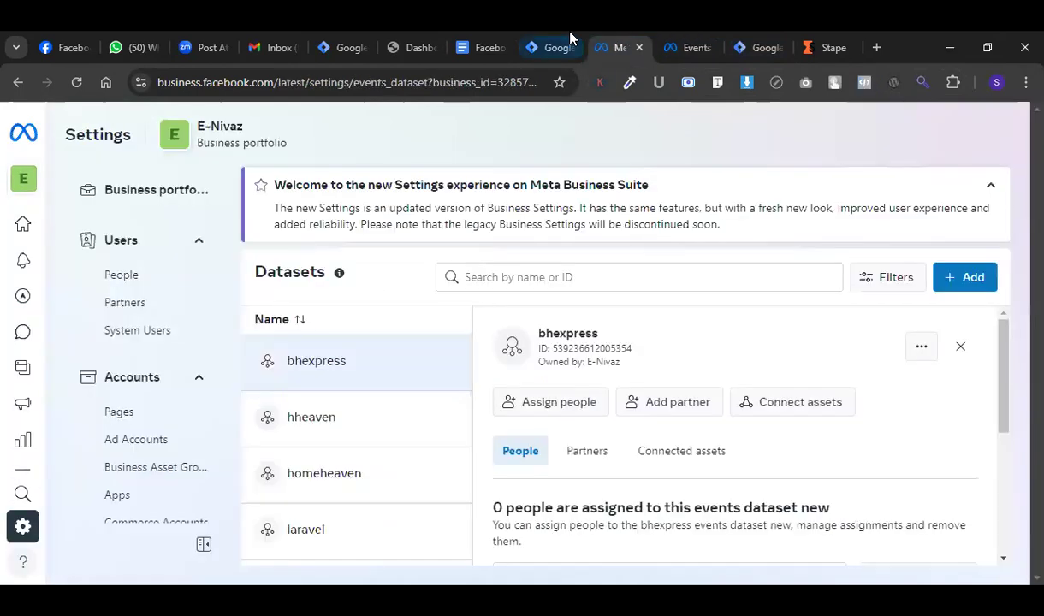
click(548, 47)
Step: Paste TEST30376 into the tag's Test Event Code field
click(332, 505)
right_click(332, 508)
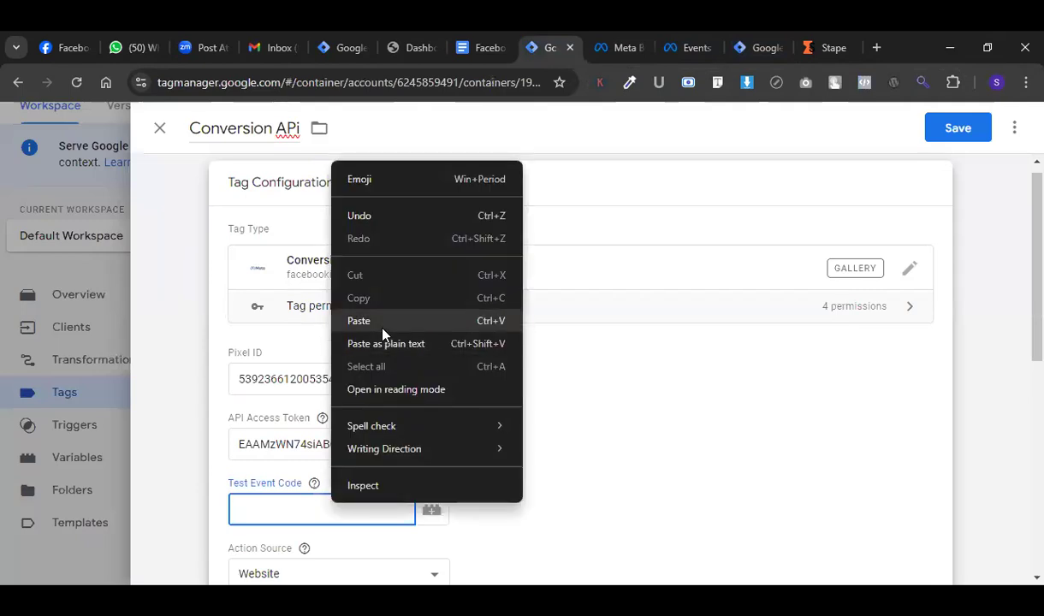
click(366, 322)
scroll(1018, 342, down, 4)
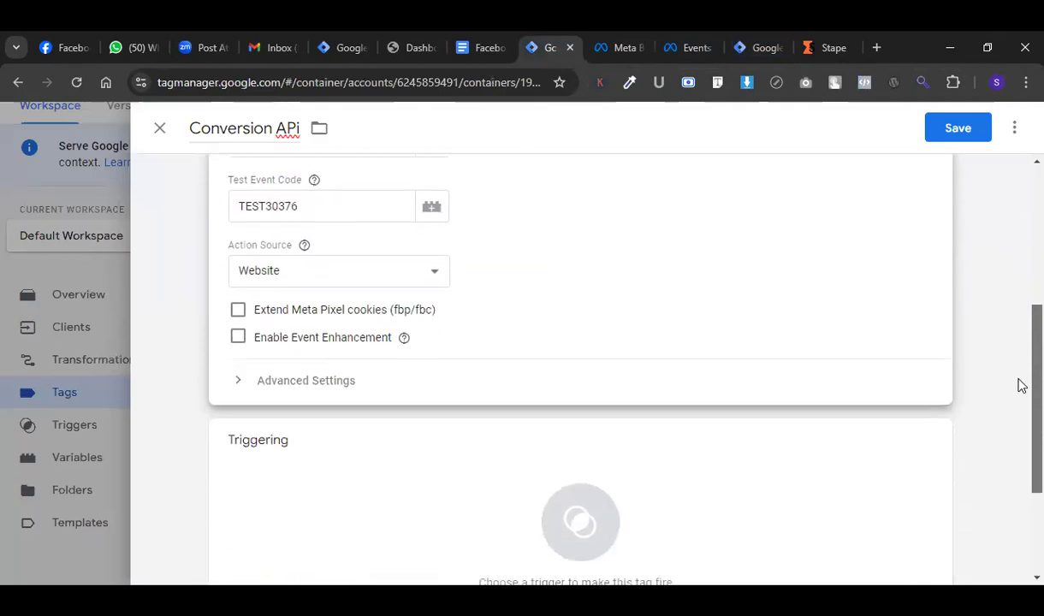
Step: Create a custom 'Client Name' trigger firing on some events where Client_Name contains GA4
click(580, 469)
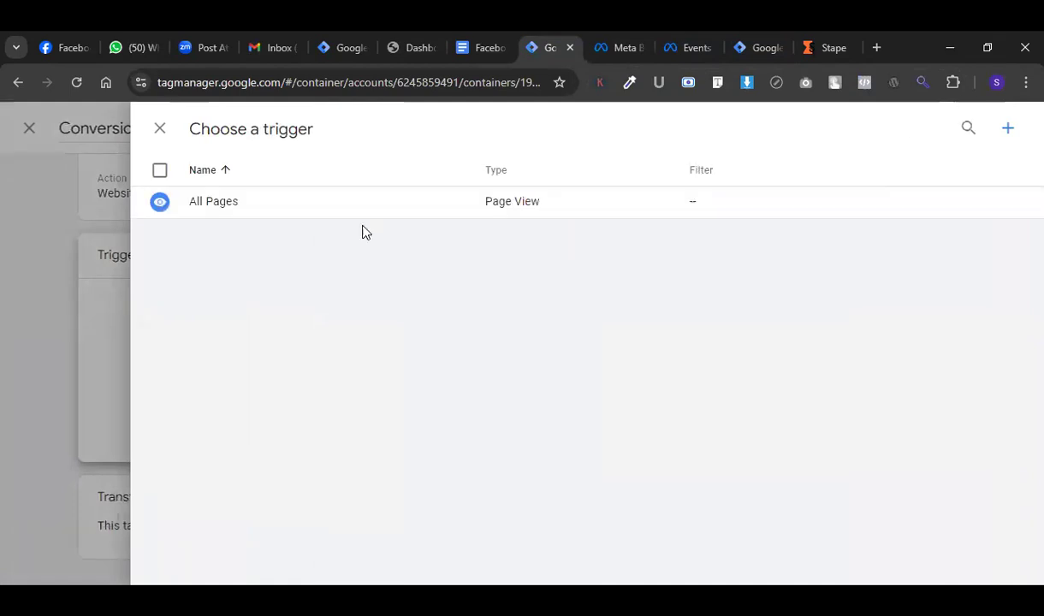
click(1010, 129)
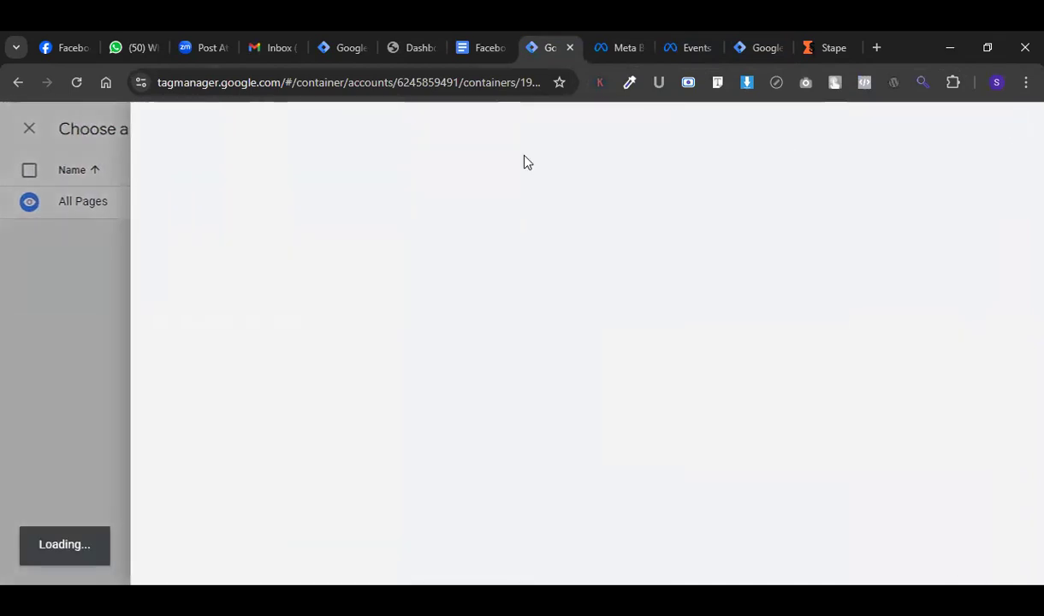
triple_click(261, 131)
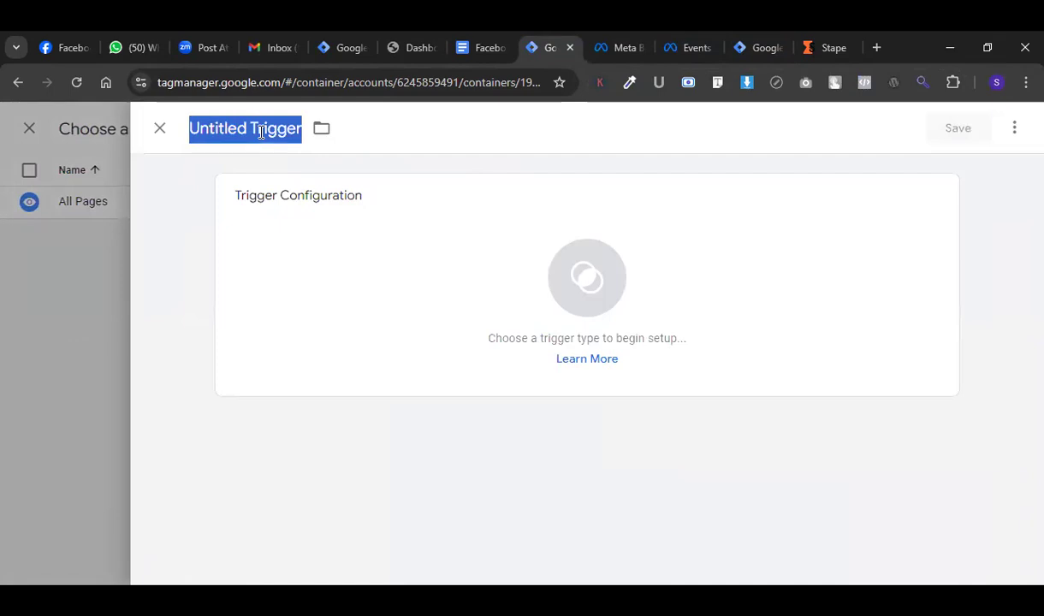
text(C)
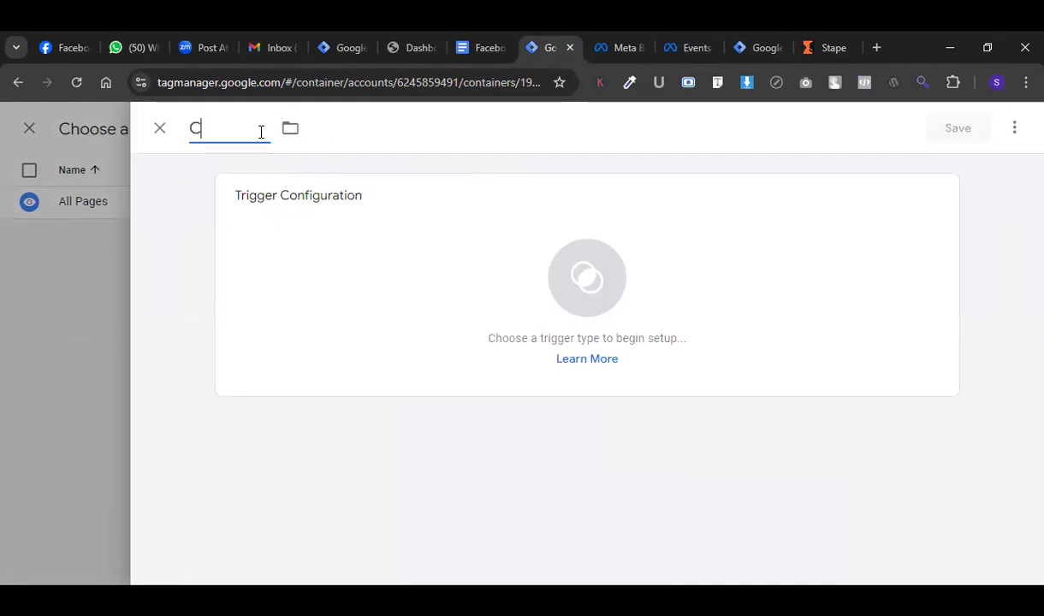
text(lient Name)
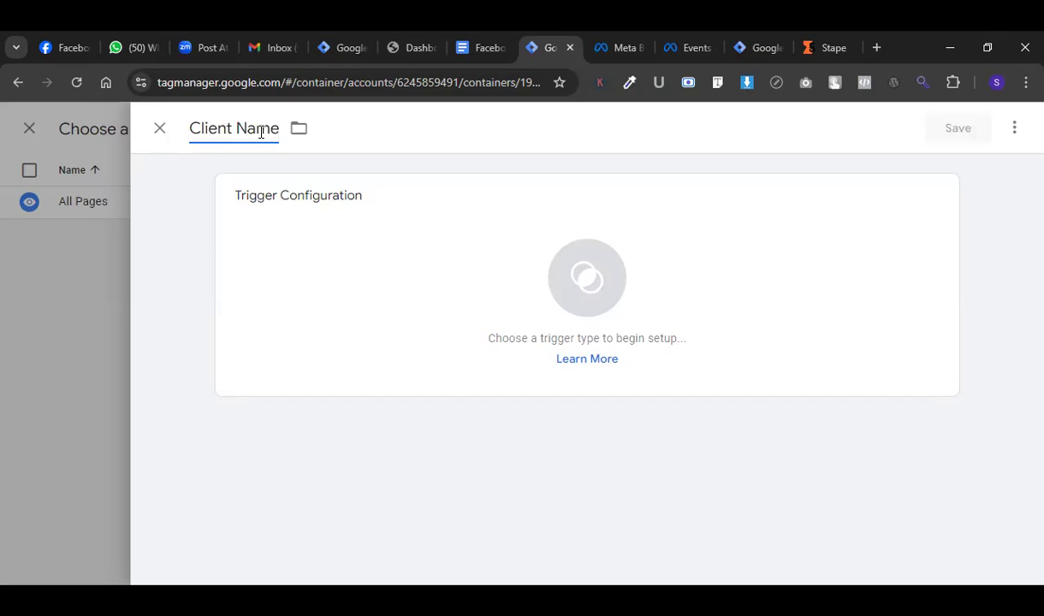
click(616, 281)
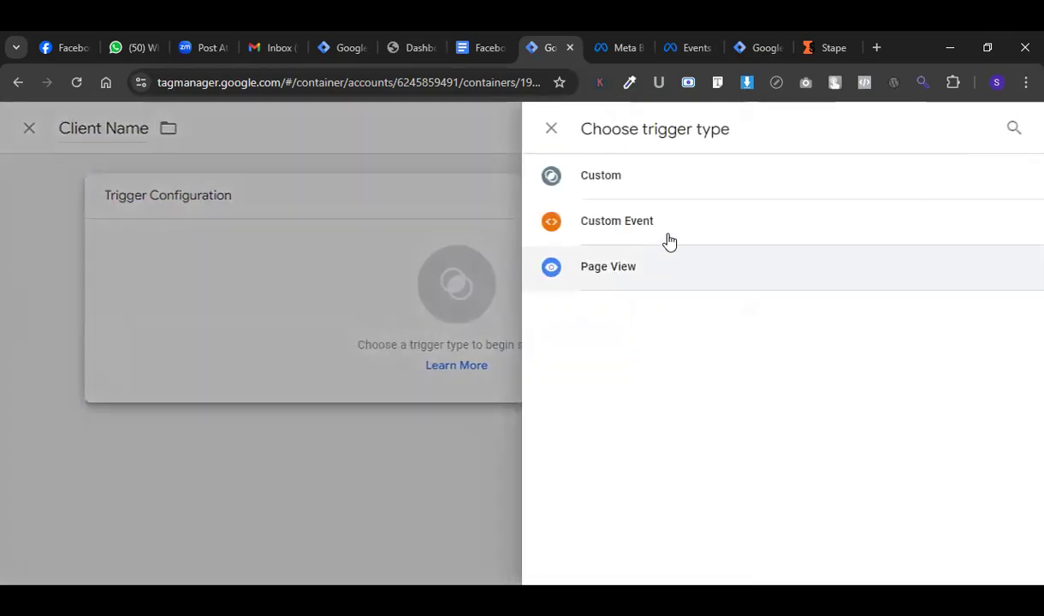
click(684, 183)
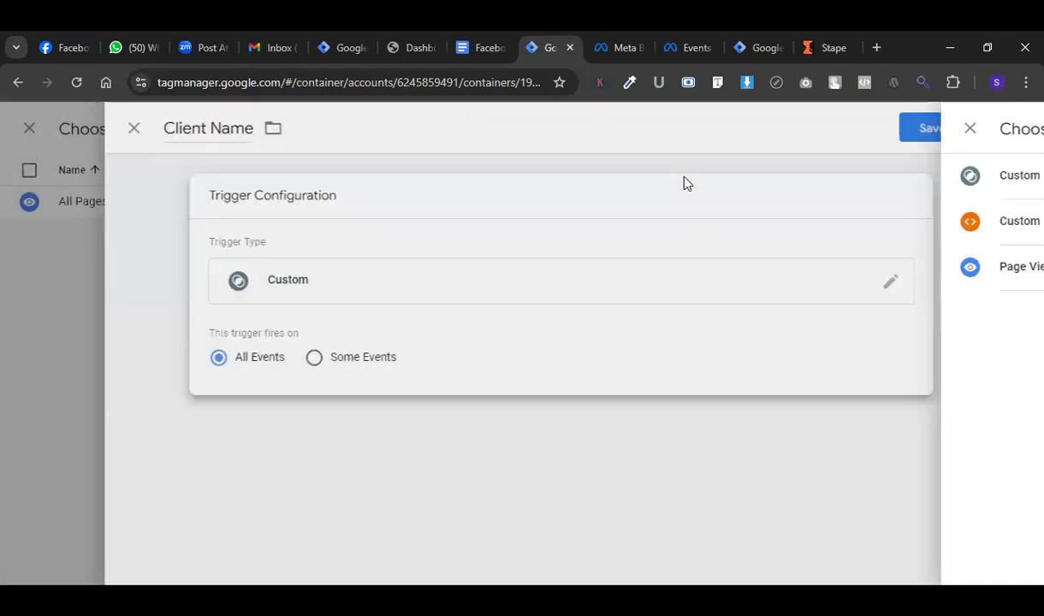
click(347, 358)
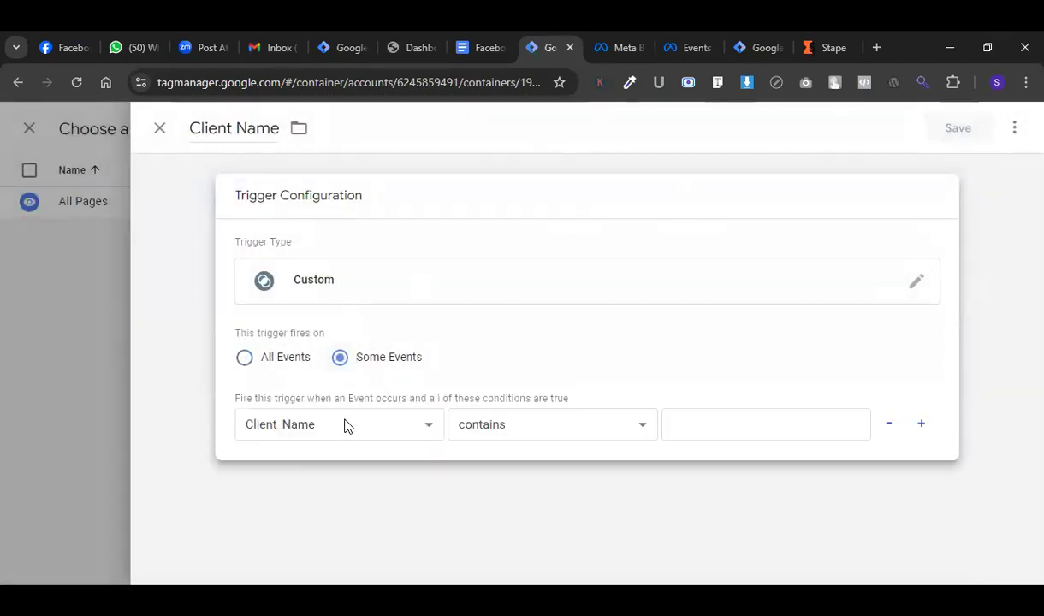
click(698, 424)
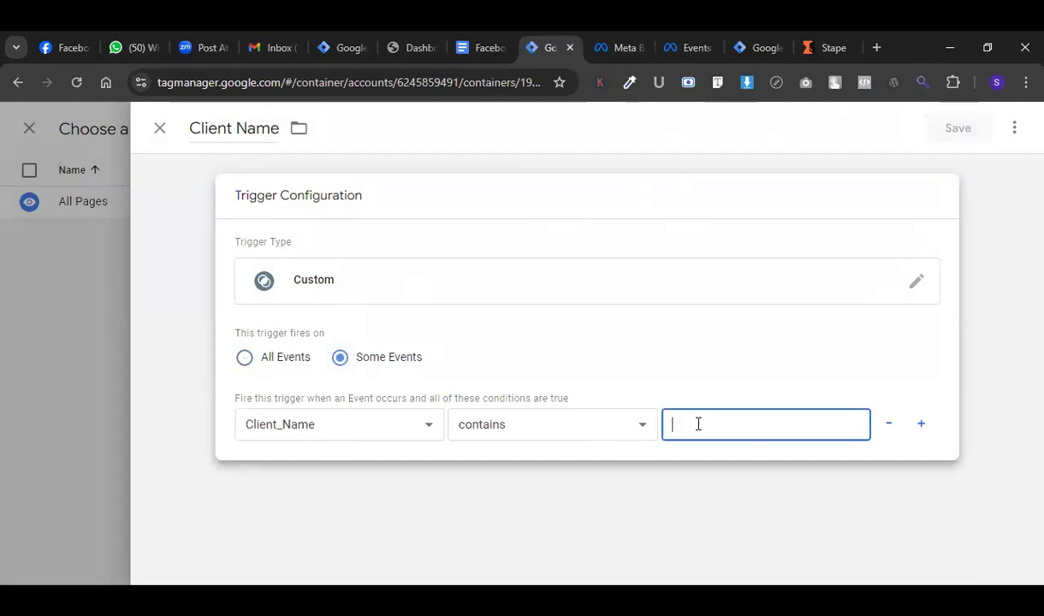
text(GA4)
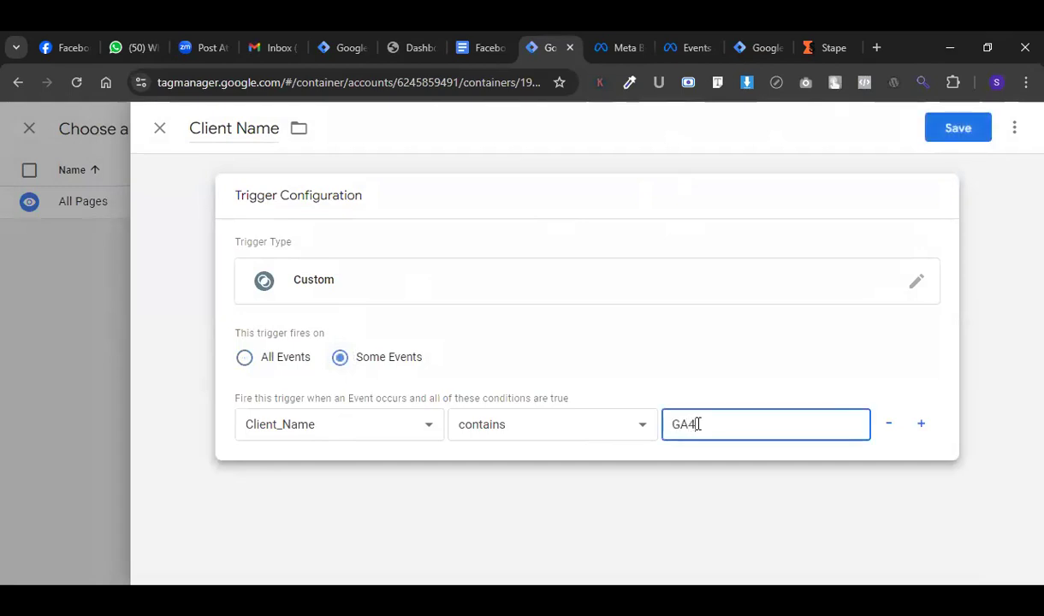
click(962, 141)
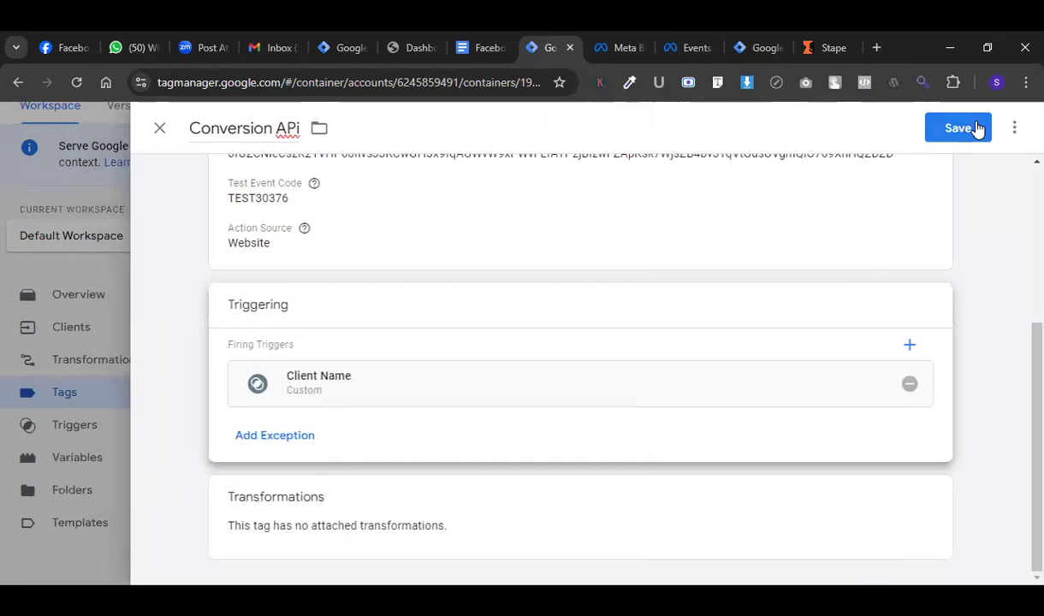
Step: Save the Conversion API tag and review the server clients and triggers
click(959, 128)
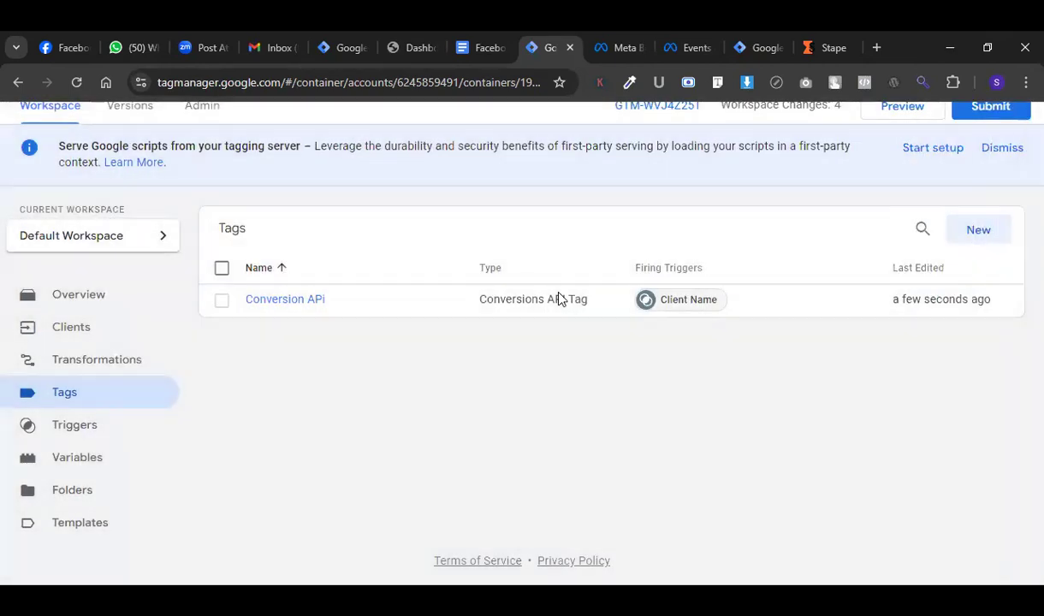
click(118, 331)
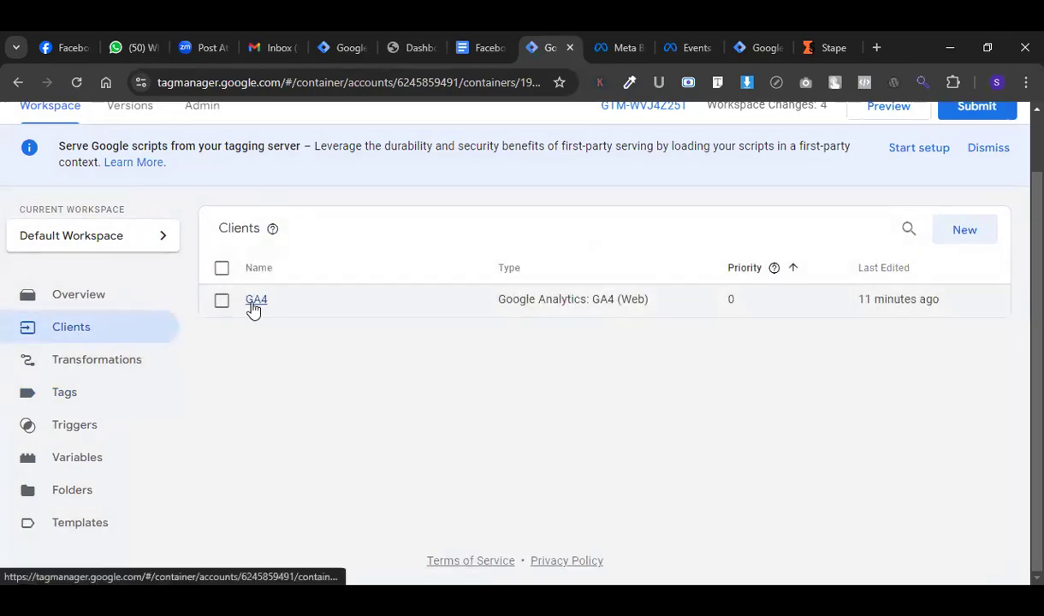
click(53, 427)
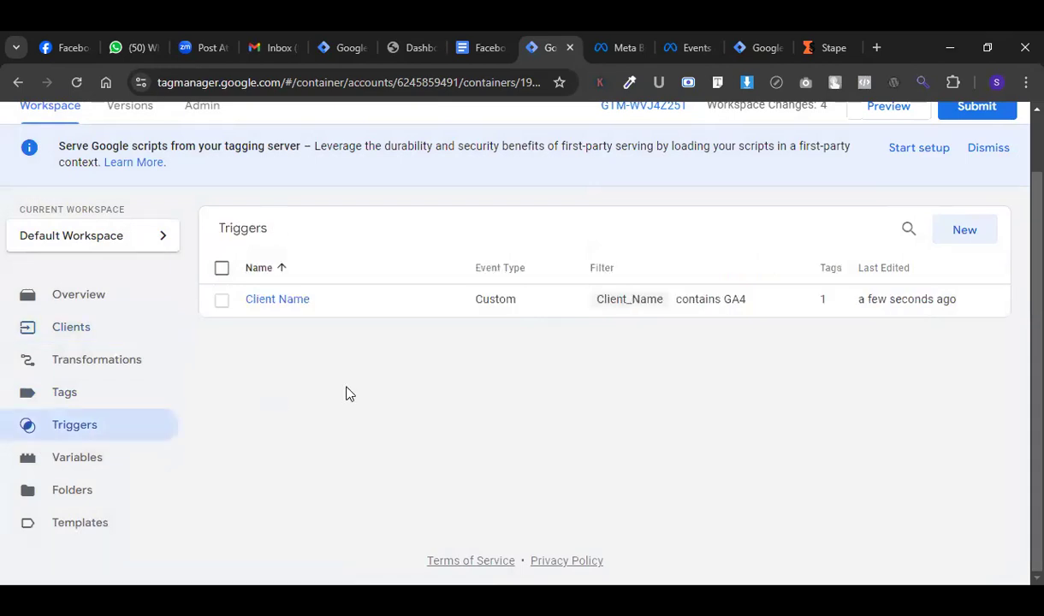
Step: Publish the workspace changes as Version 2 with no description and return to the workspace
click(978, 109)
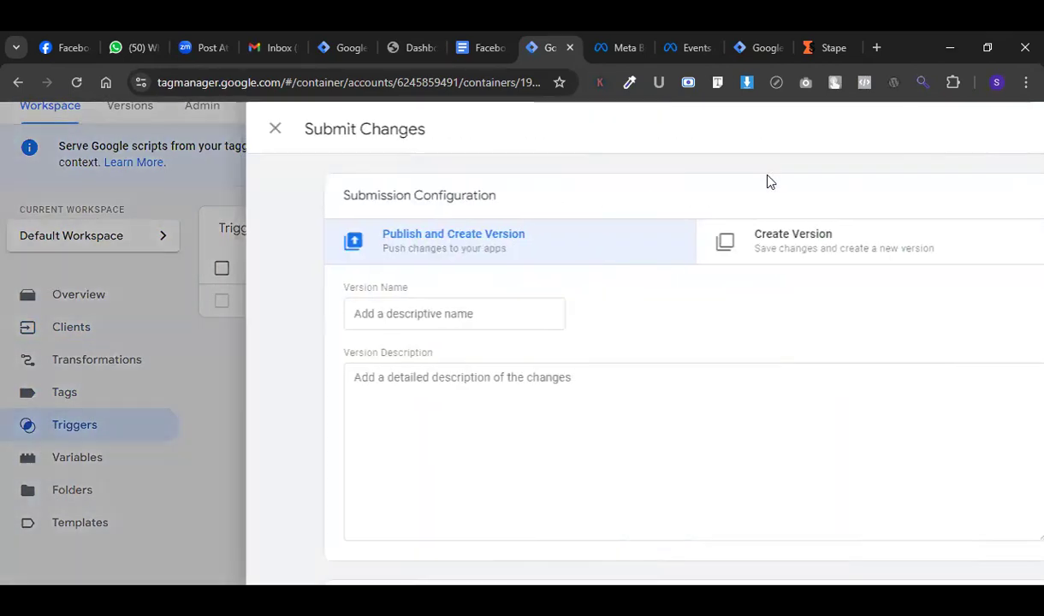
click(1007, 139)
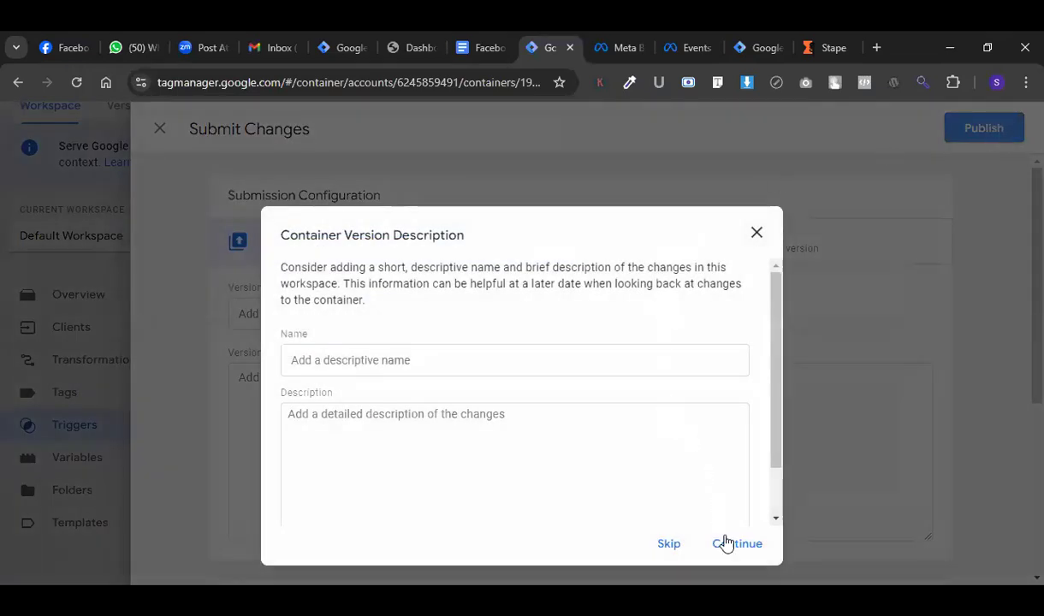
click(727, 543)
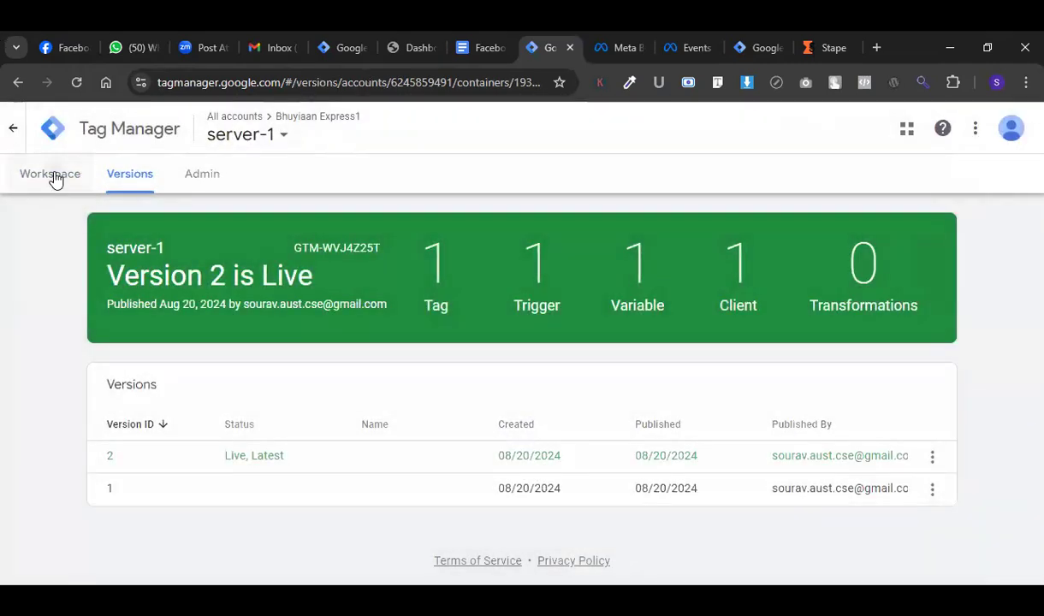
click(54, 177)
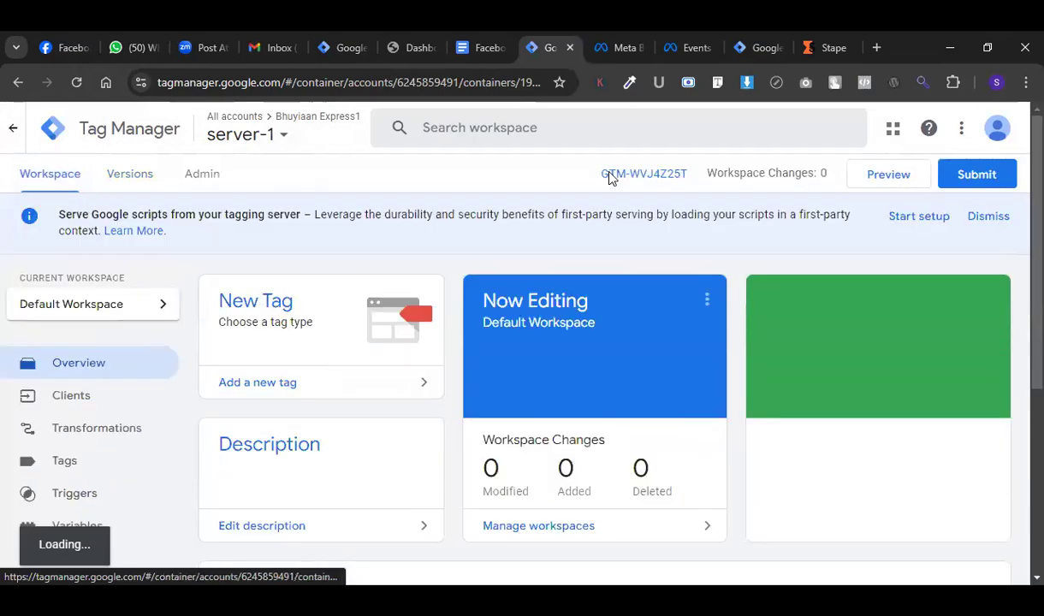
Step: Start a server container preview on the Stape debug page, then return to the server-1 workspace
click(888, 174)
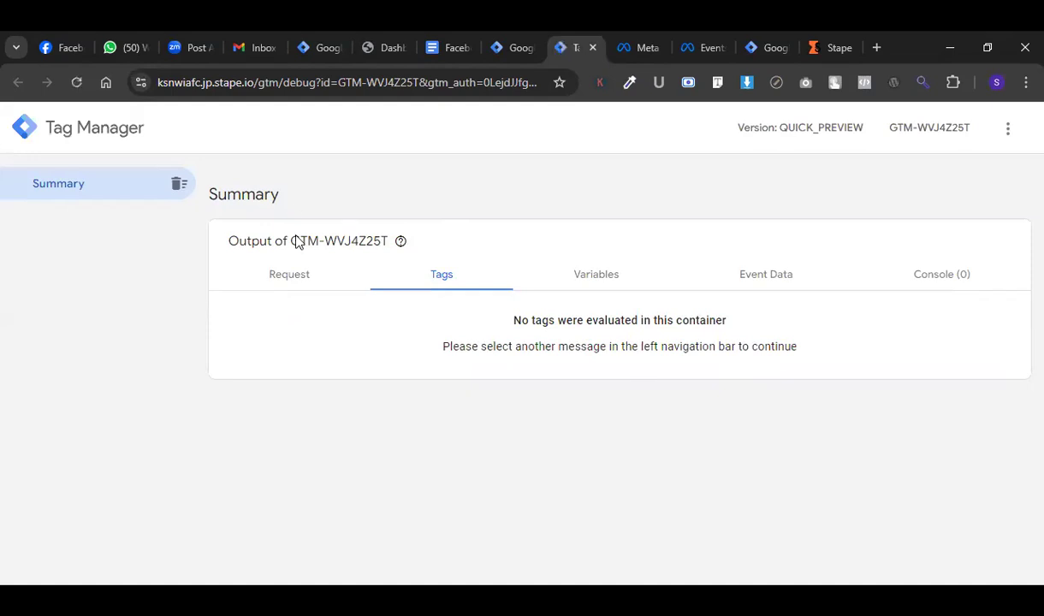
click(507, 47)
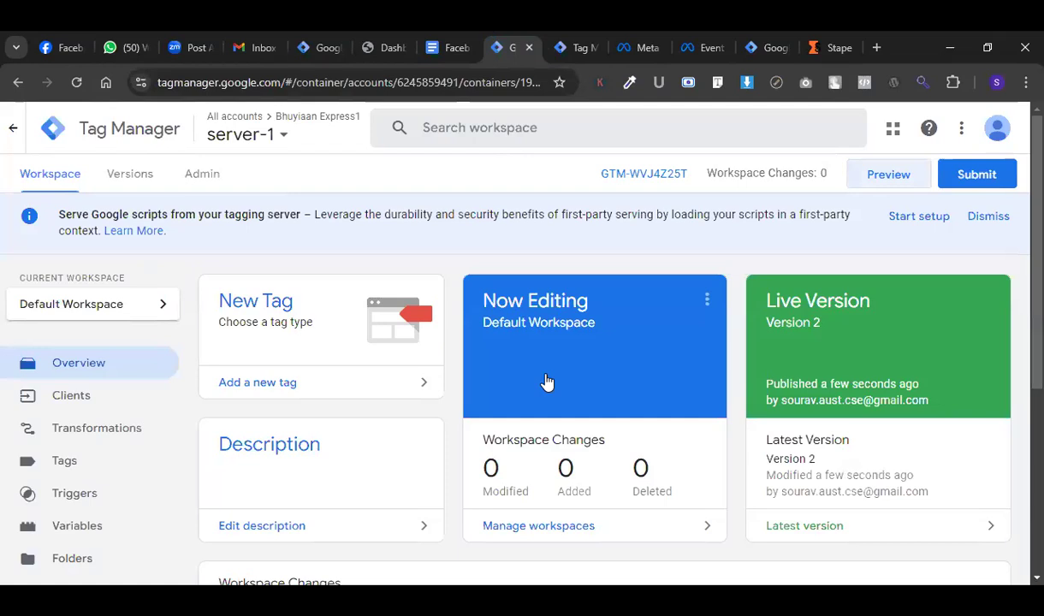
click(265, 133)
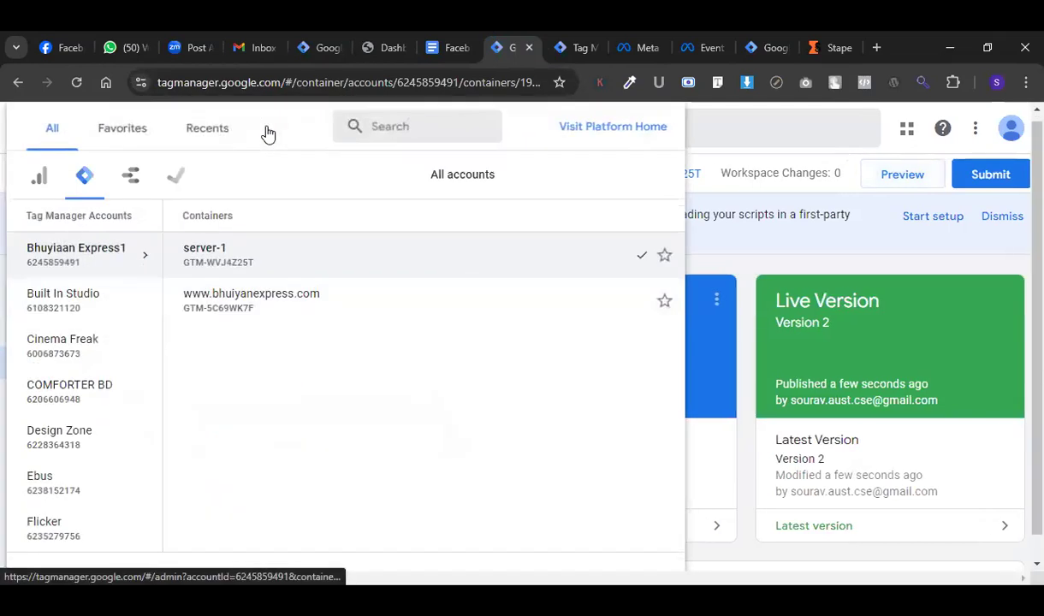
click(253, 306)
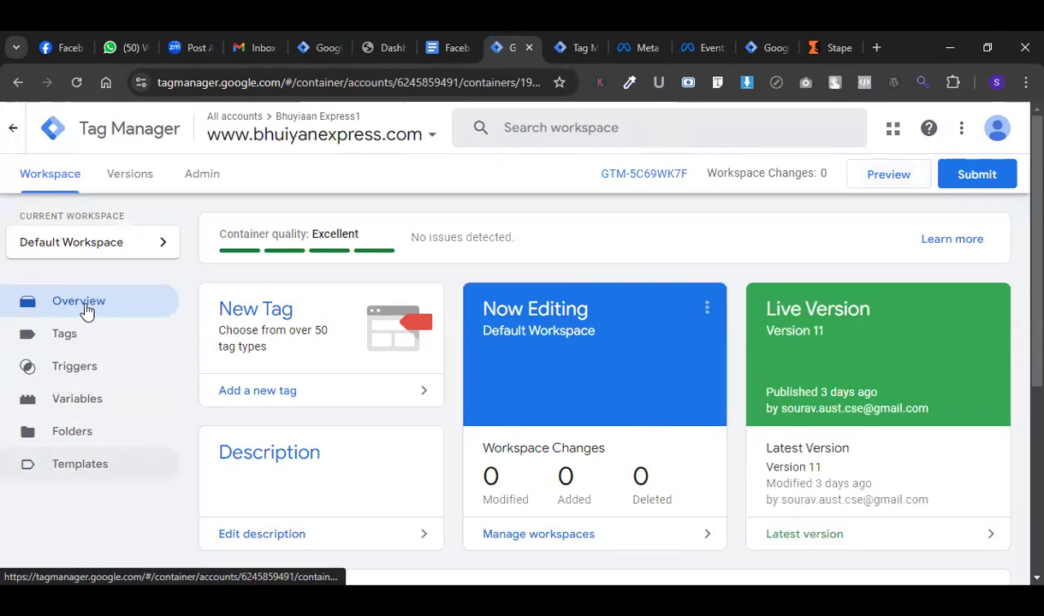
click(98, 342)
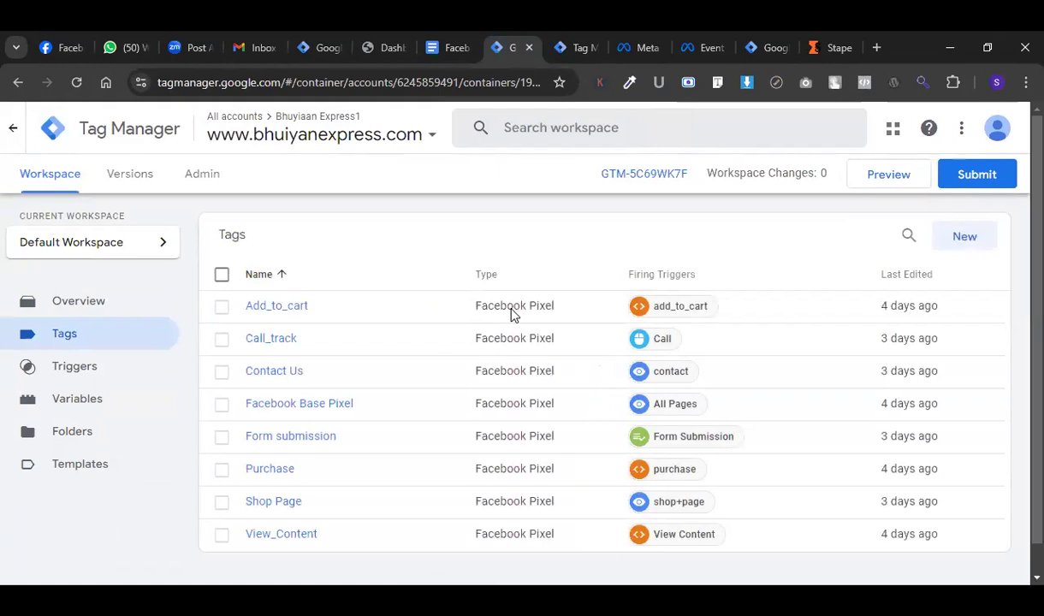
click(959, 237)
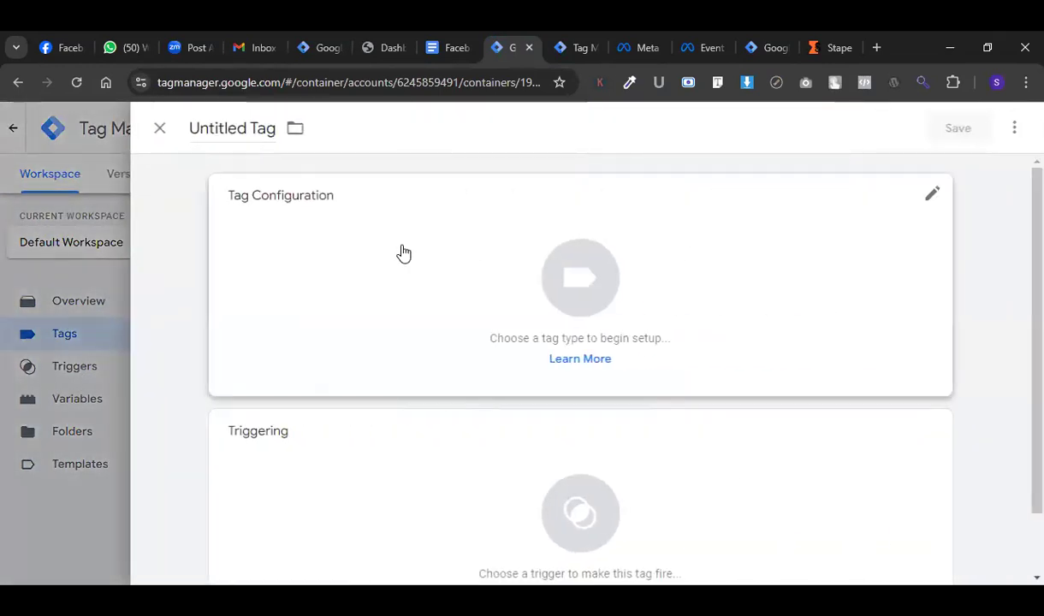
click(247, 127)
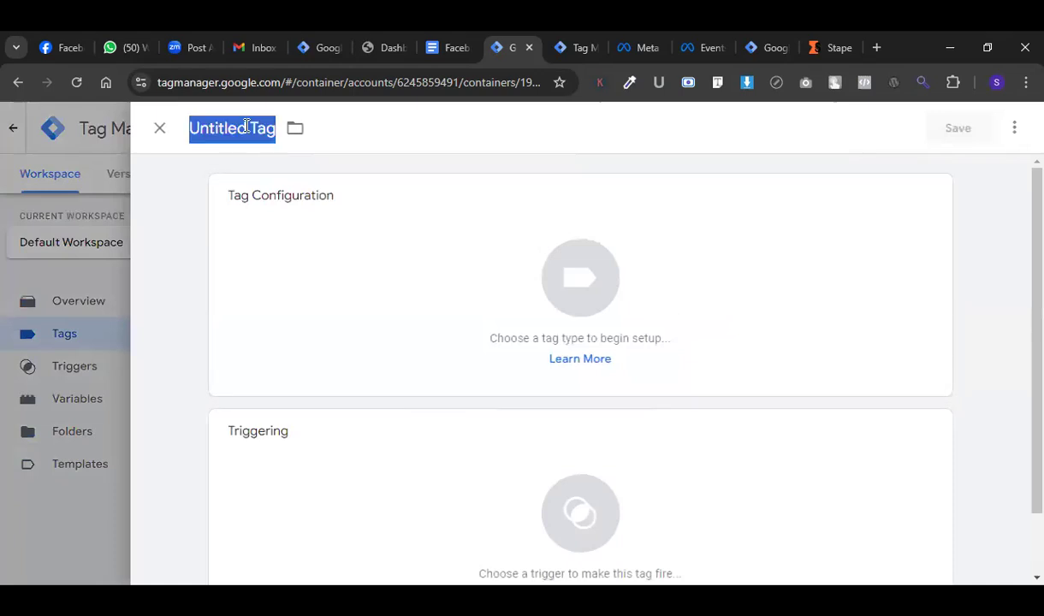
text(Se)
text(Server)
text(-Base)
Step: Set the Server-Base tag type to Google Tag
click(580, 278)
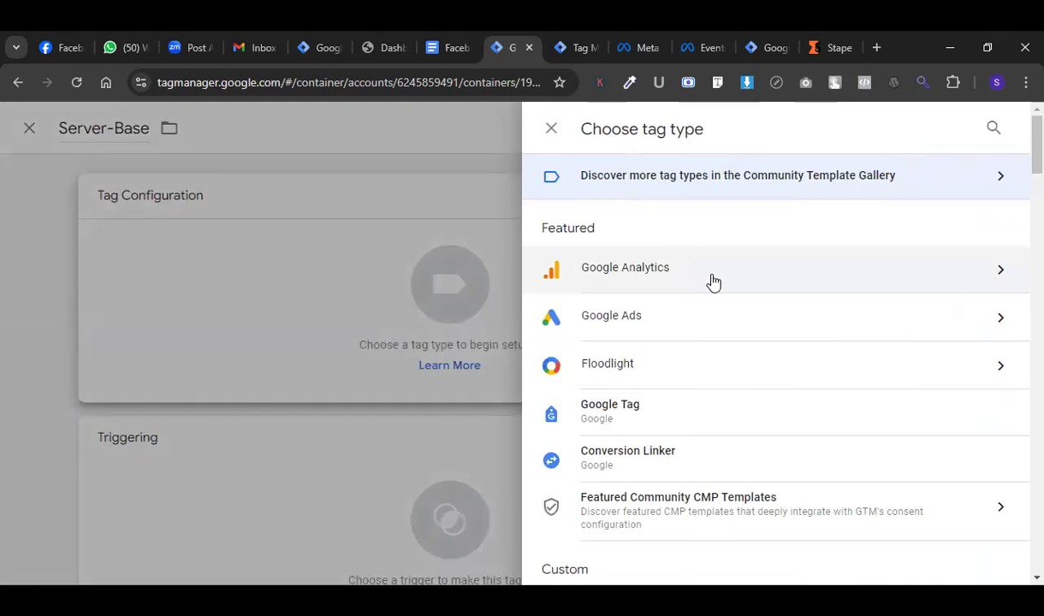
click(714, 282)
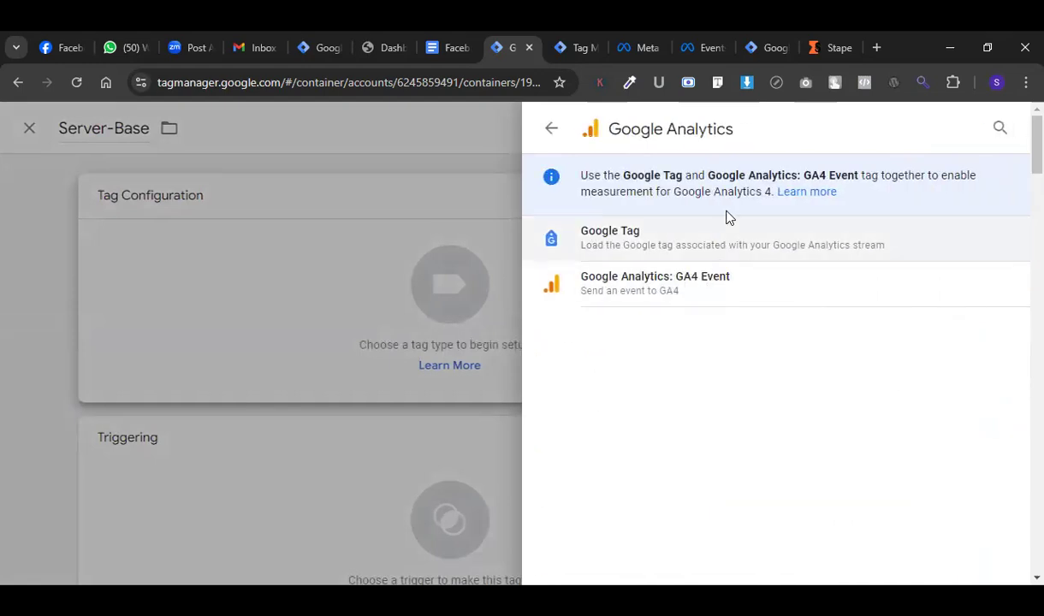
click(652, 247)
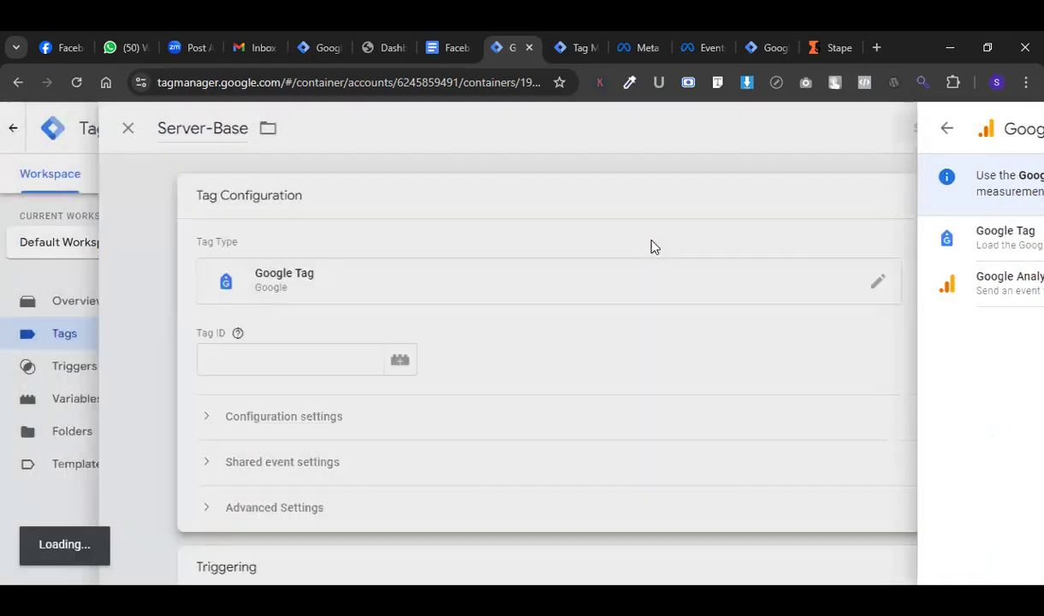
click(279, 353)
click(394, 286)
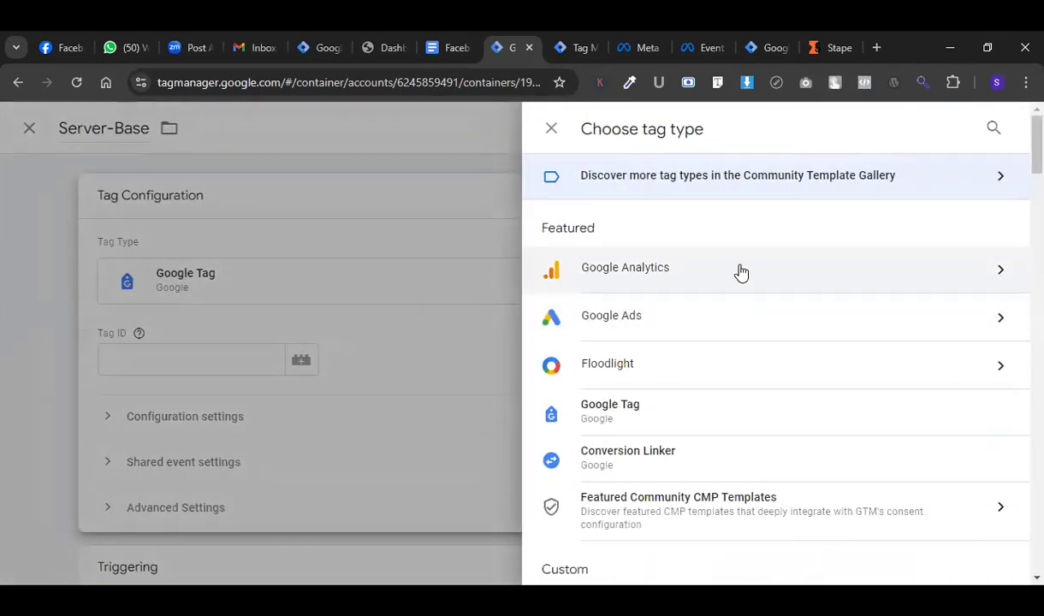
click(738, 271)
click(712, 304)
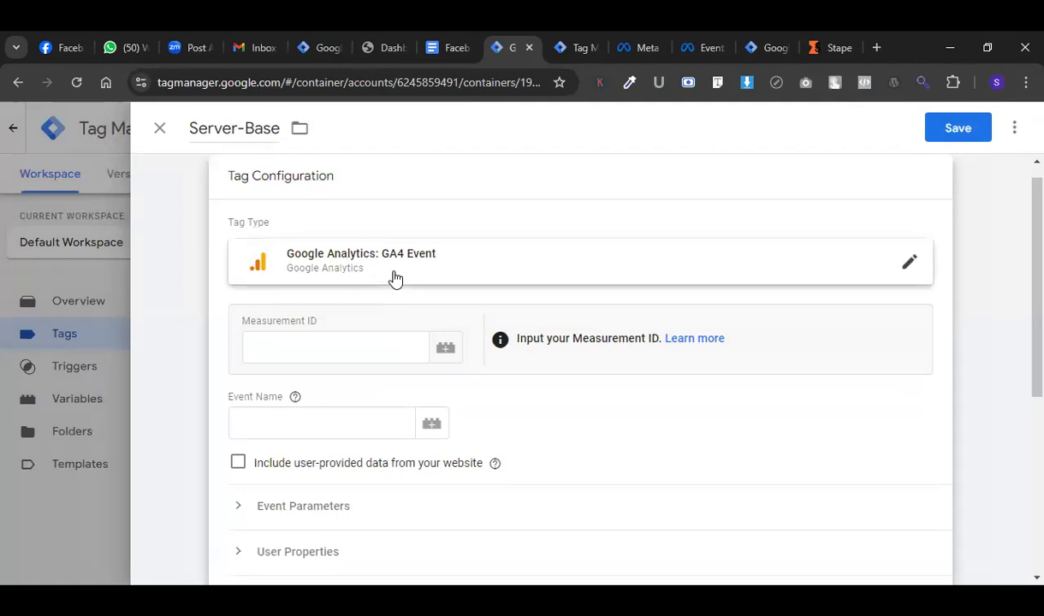
click(394, 279)
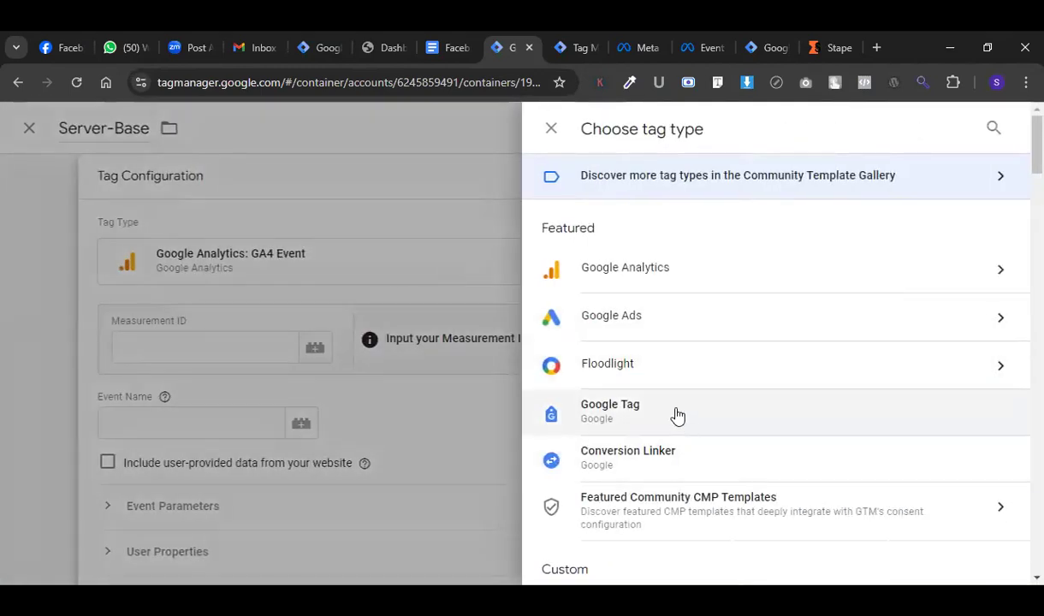
click(677, 416)
Step: Enter Tag ID G-L6QNGXYG00 and expand the Configuration settings section
click(299, 343)
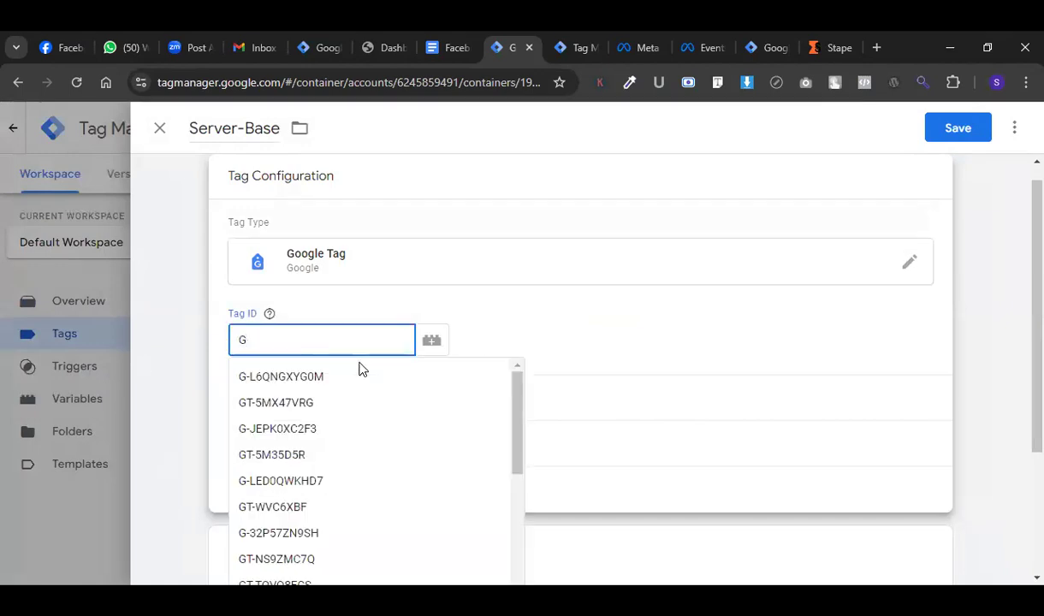
text(G-)
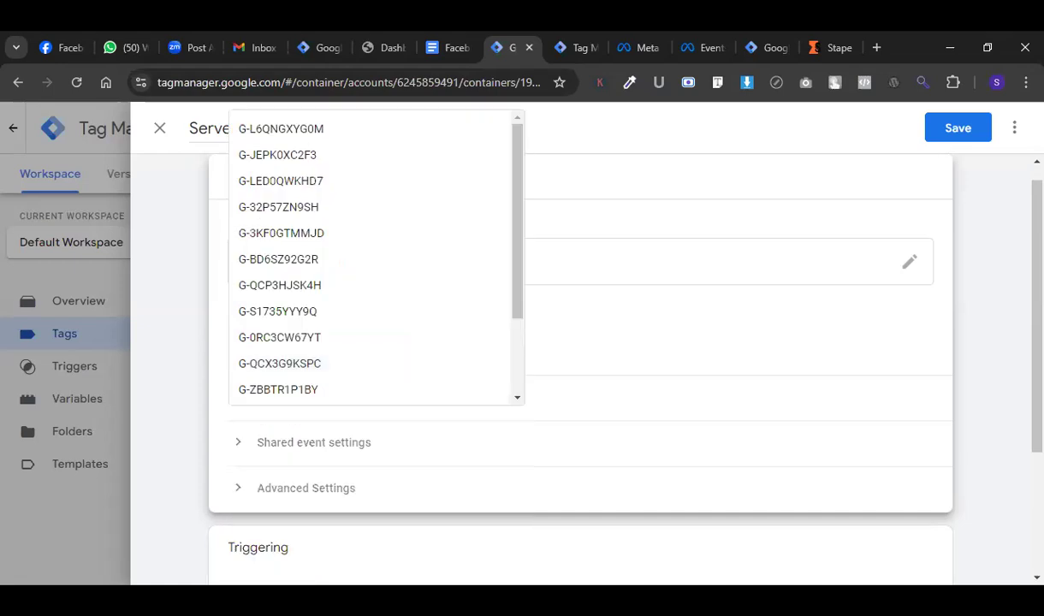
click(366, 399)
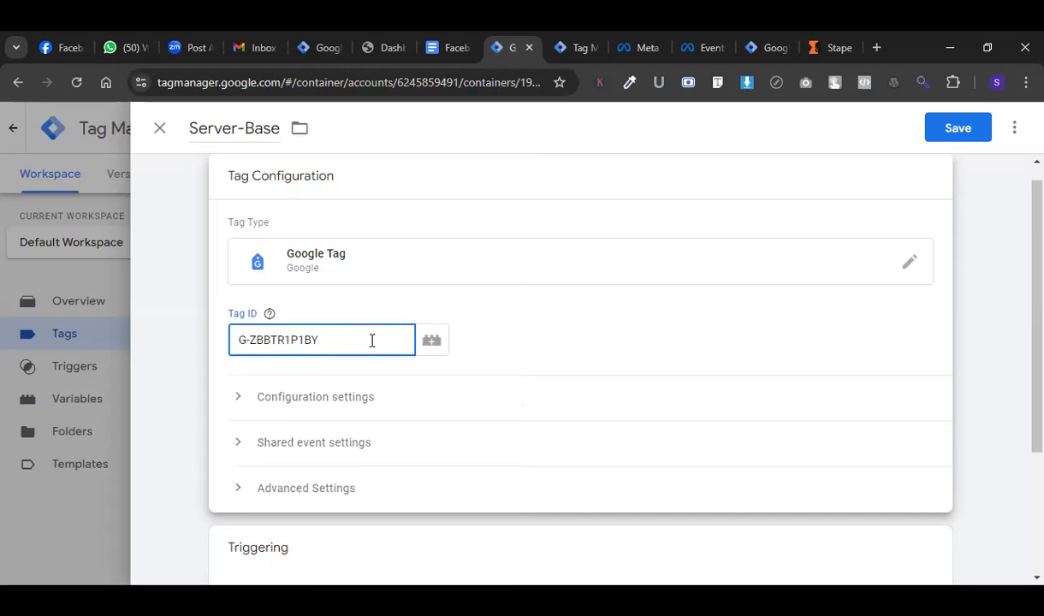
key(BackSpace)
key(BackSpace)
key(BackSpace)
key(BackSpace)
key(BackSpace)
key(BackSpace)
key(BackSpace)
key(BackSpace)
key(BackSpace)
key(BackSpace)
key(BackSpace)
key(BackSpace)
text(G)
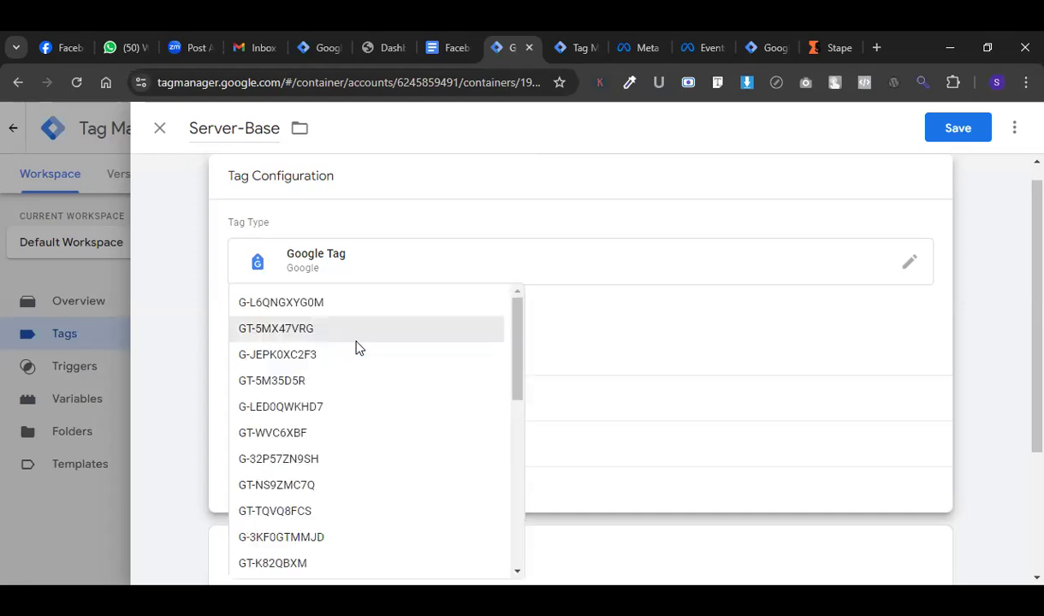
click(359, 301)
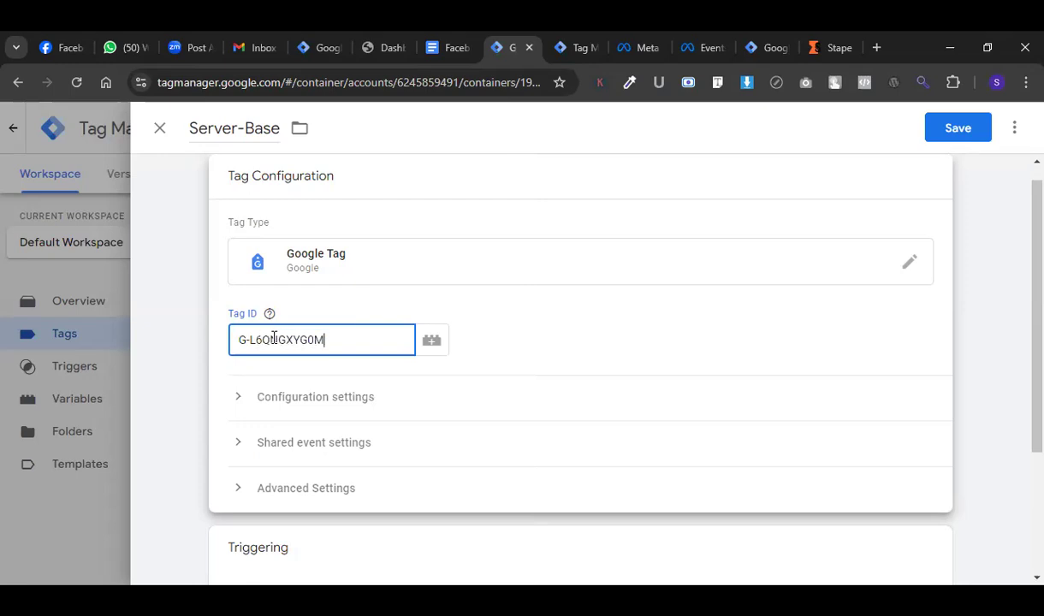
key(BackSpace)
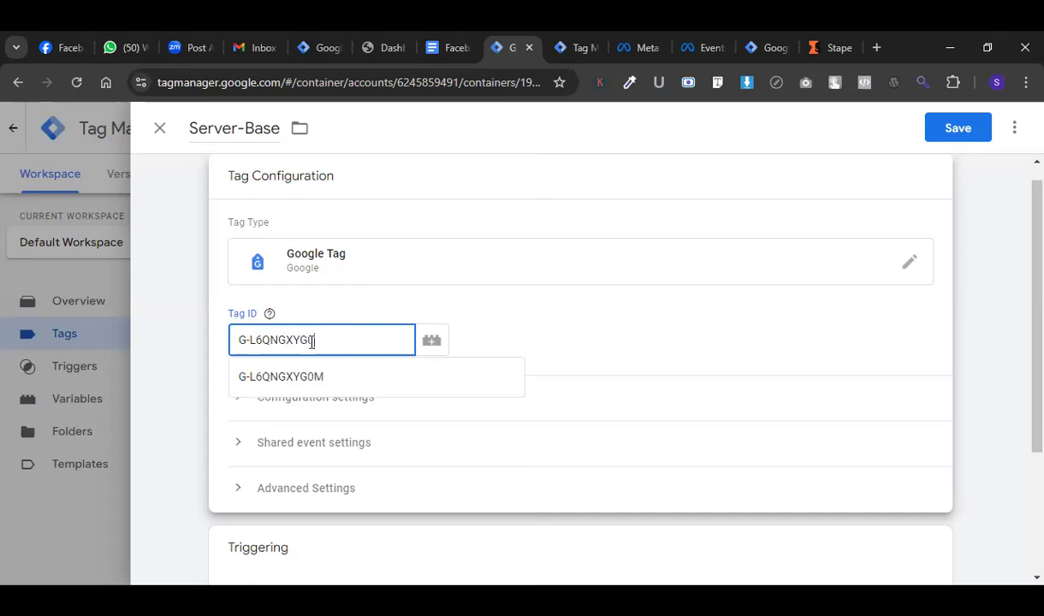
text(0)
scroll(547, 334, down, 1)
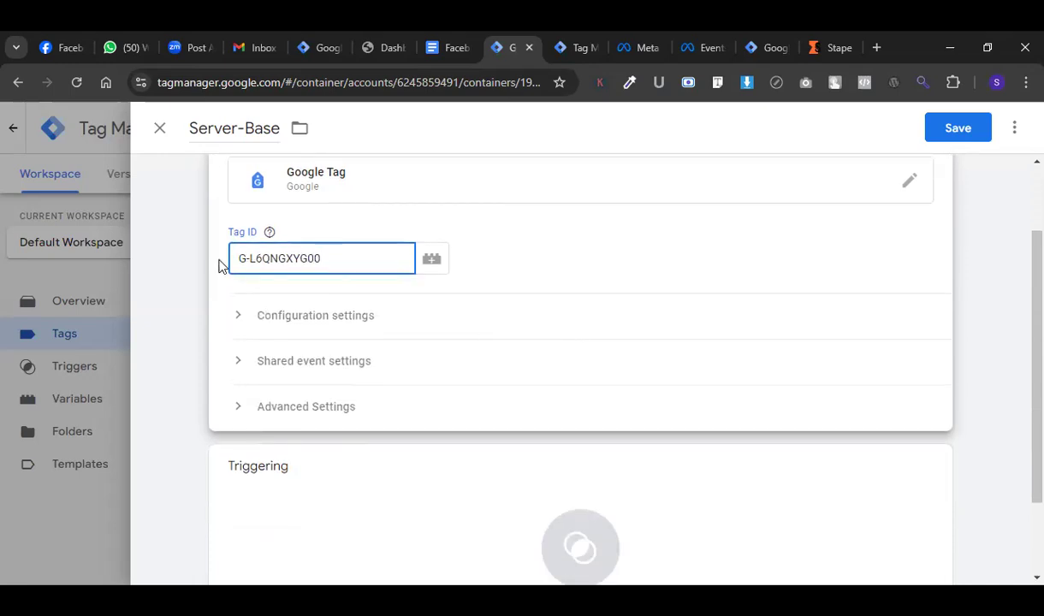
drag(245, 258, 324, 260)
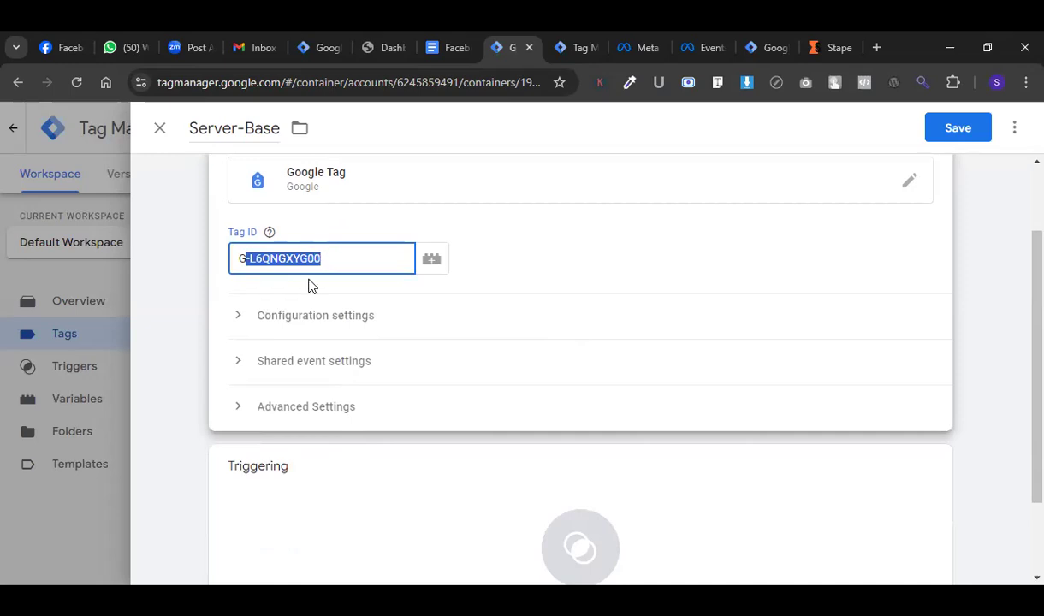
click(256, 316)
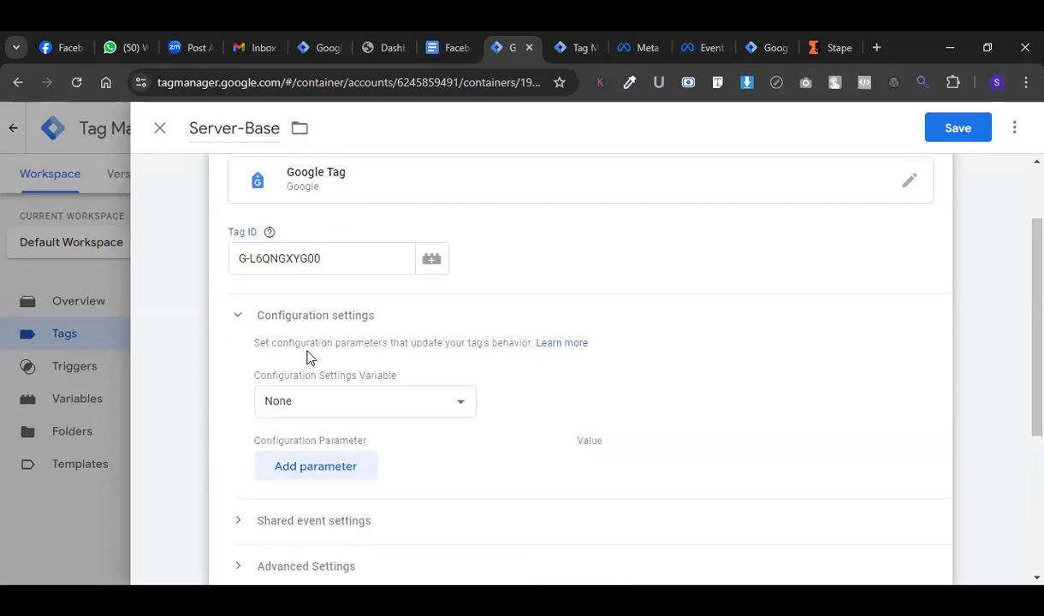
scroll(305, 356, down, 2)
Step: Add a configuration parameter named server_container_url, copied from the setup notes
click(237, 214)
click(237, 215)
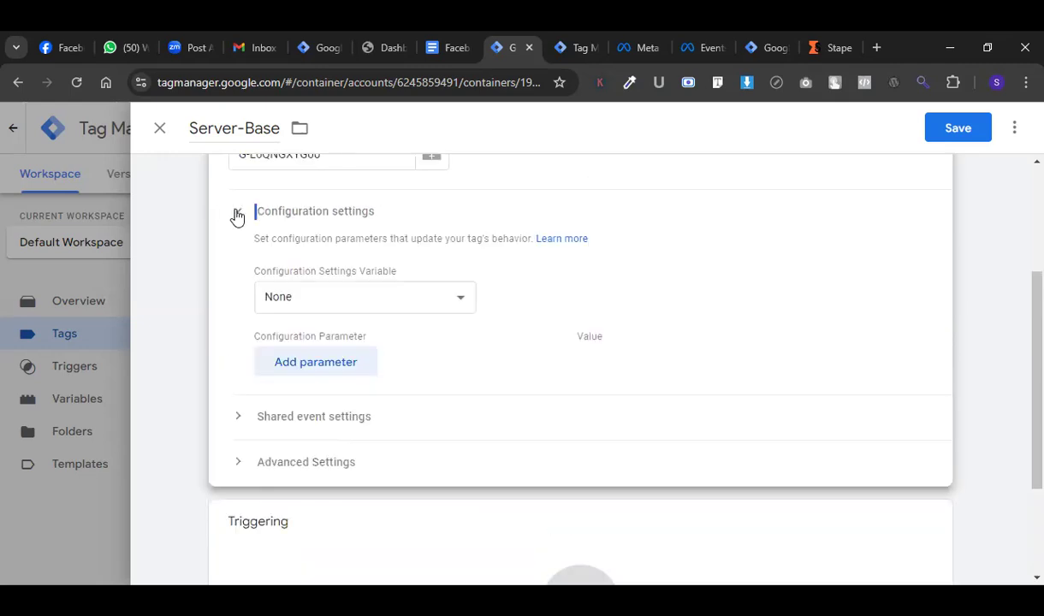
click(311, 376)
click(453, 373)
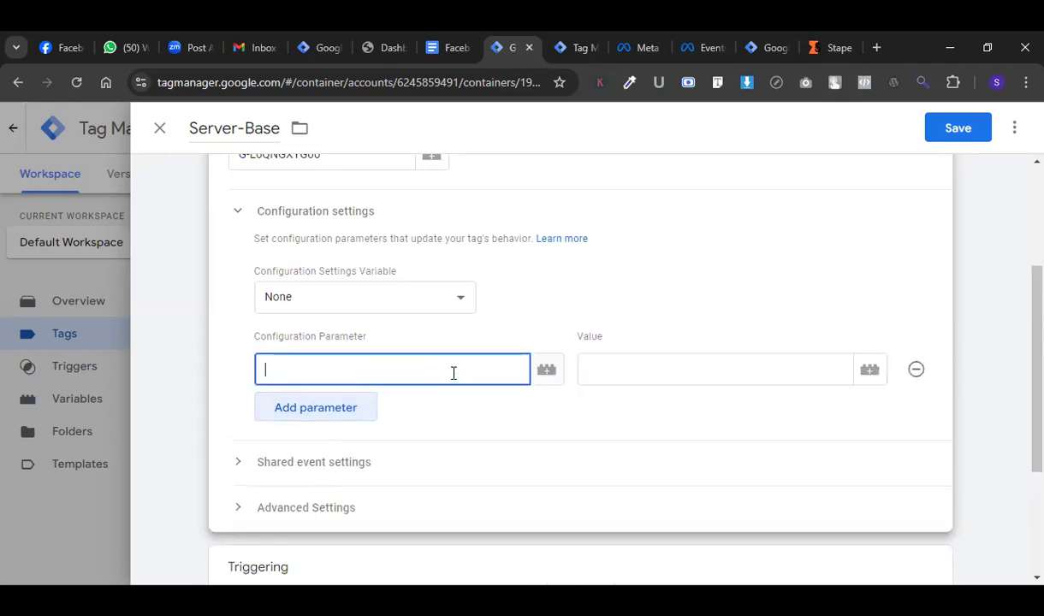
click(454, 48)
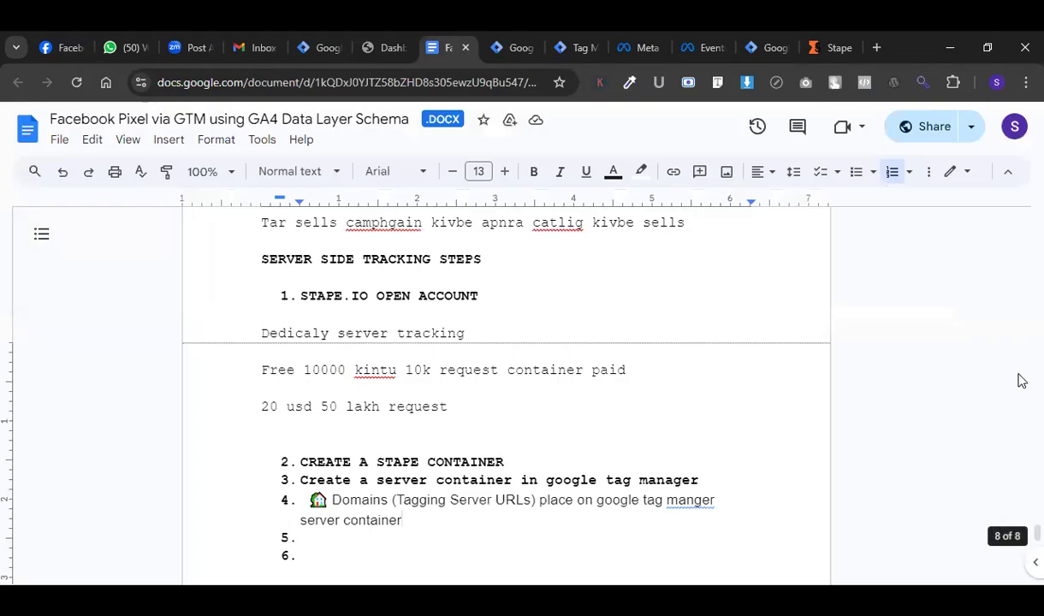
drag(1018, 537, 1018, 460)
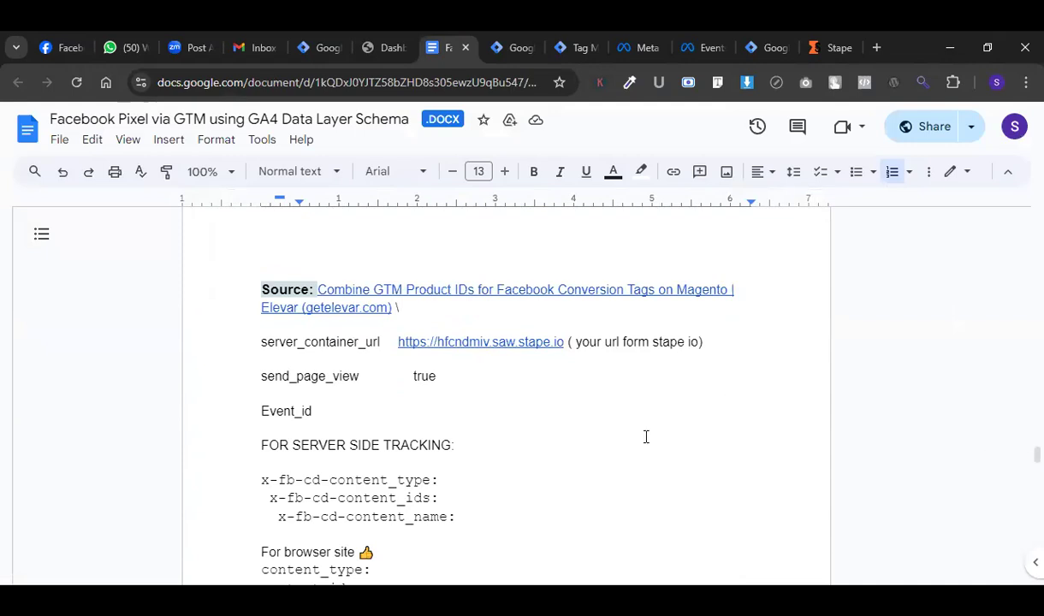
drag(383, 341, 261, 341)
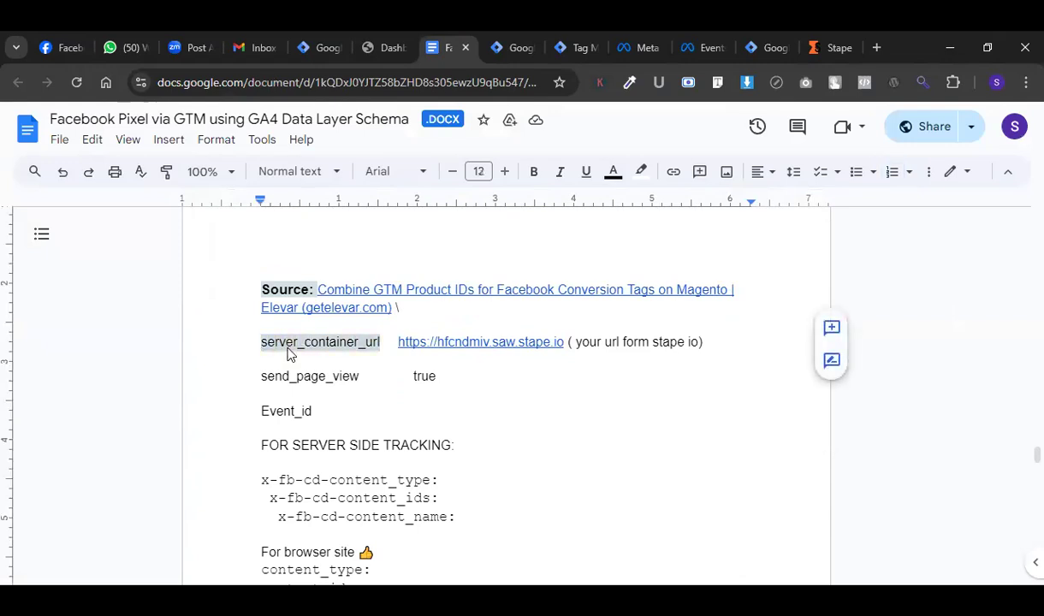
right_click(289, 353)
click(349, 222)
click(581, 38)
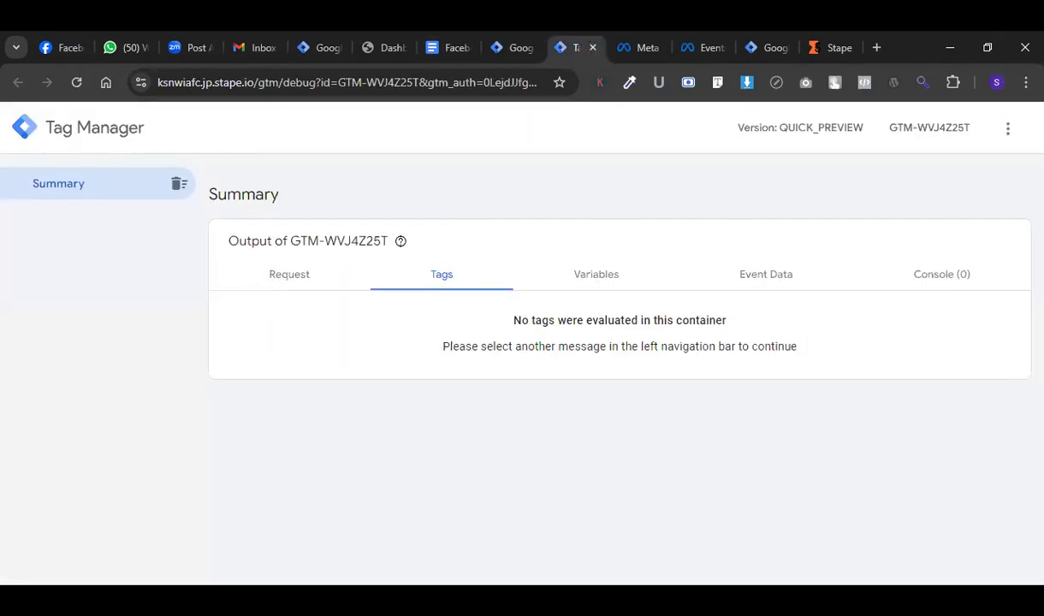
click(521, 44)
right_click(381, 373)
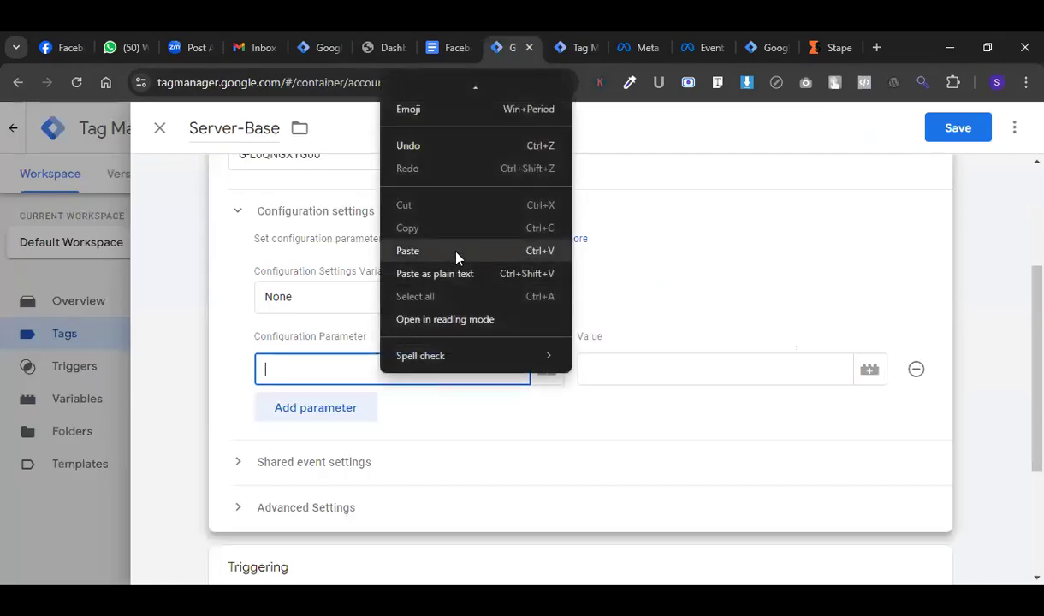
click(445, 248)
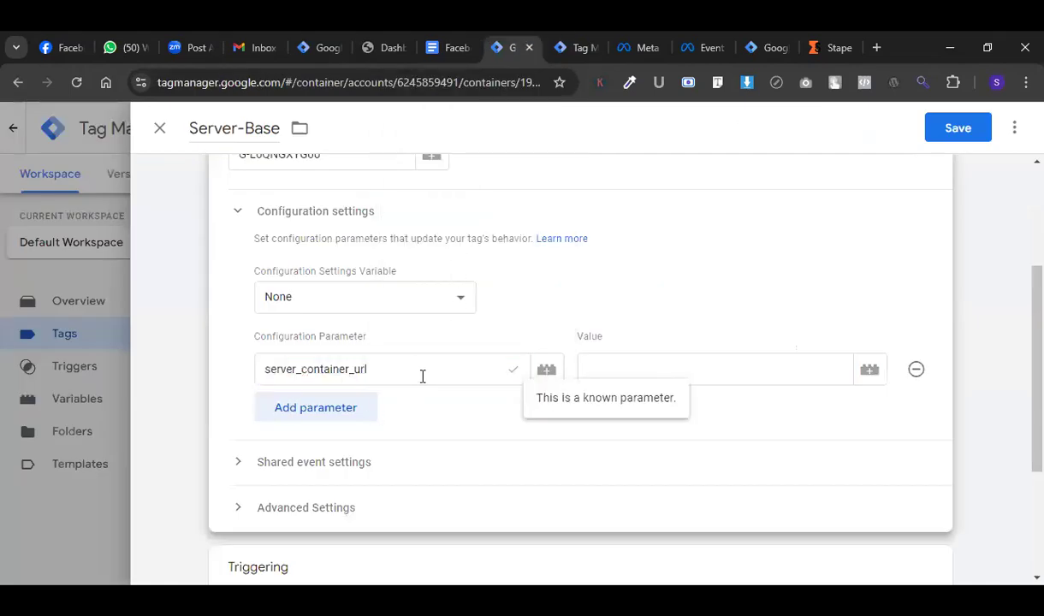
click(676, 368)
click(835, 47)
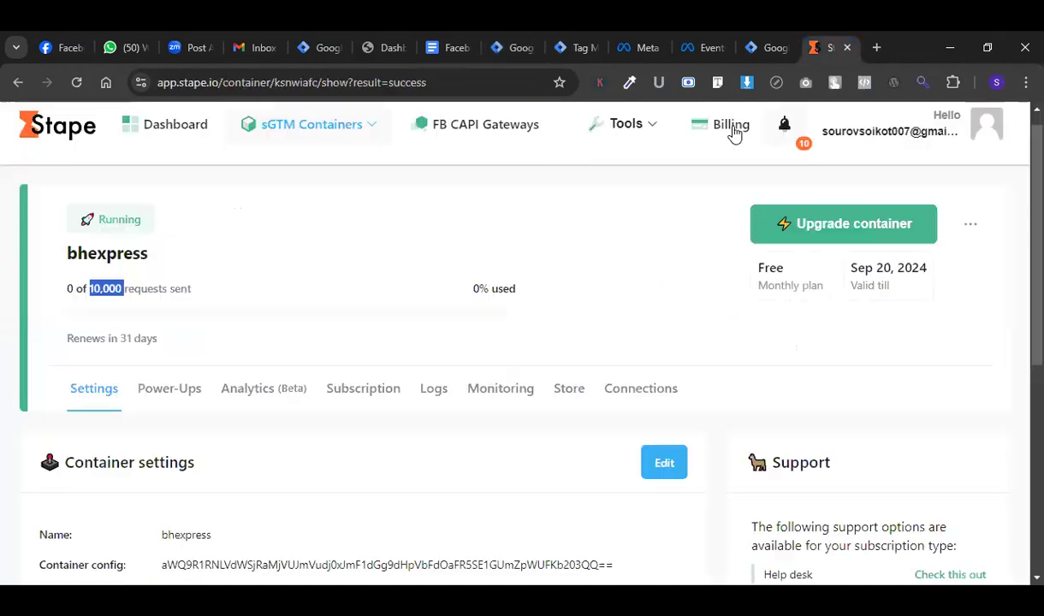
scroll(1021, 383, down, 5)
scroll(1020, 428, down, 1)
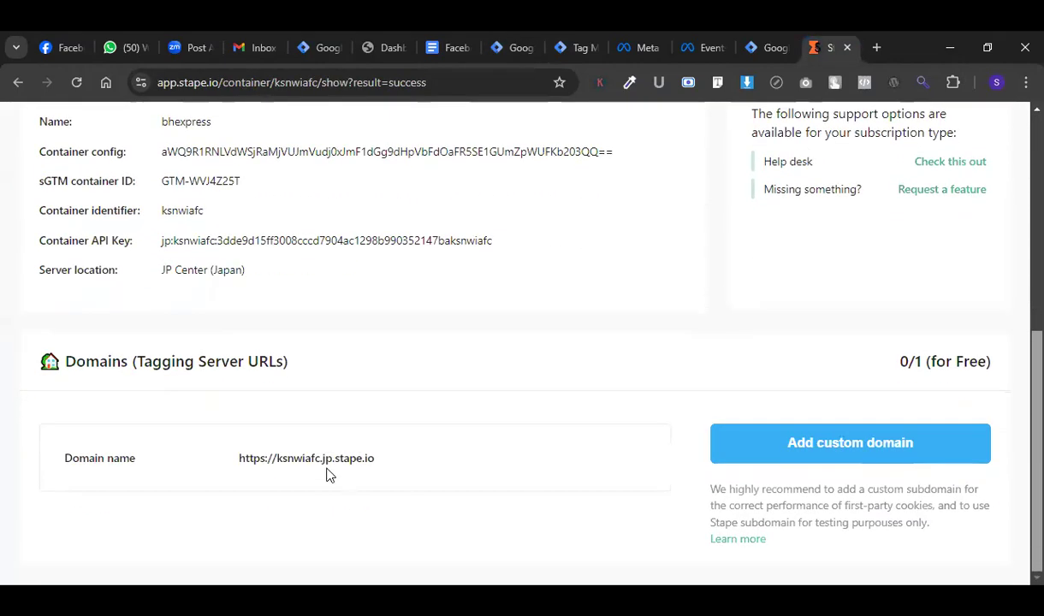
click(503, 48)
right_click(612, 374)
click(643, 246)
Step: Add a second parameter send_page_view with value true
click(342, 406)
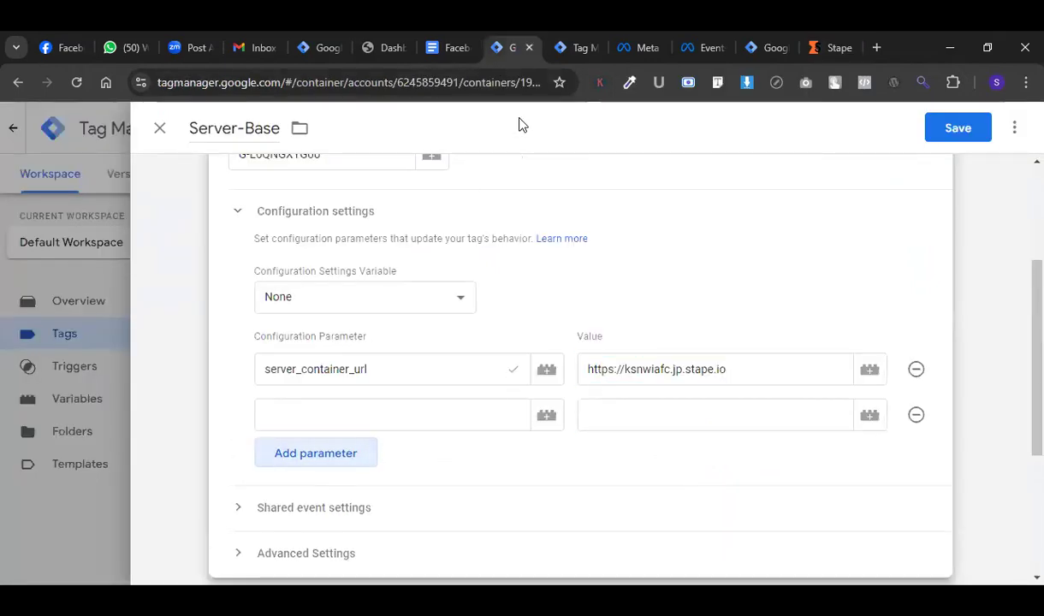
click(445, 48)
click(363, 376)
drag(368, 374, 253, 372)
right_click(286, 370)
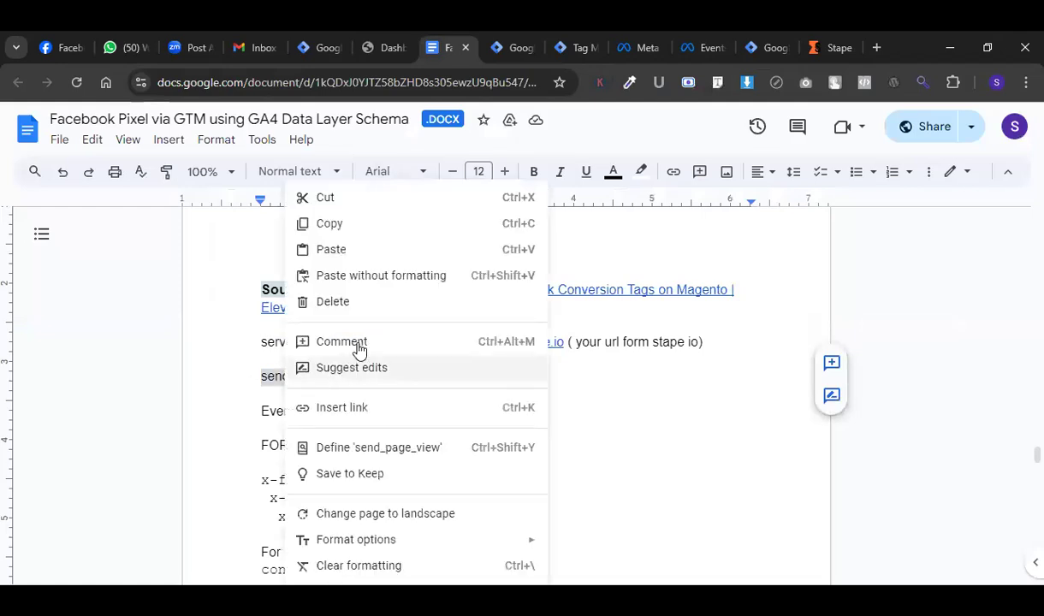
click(369, 229)
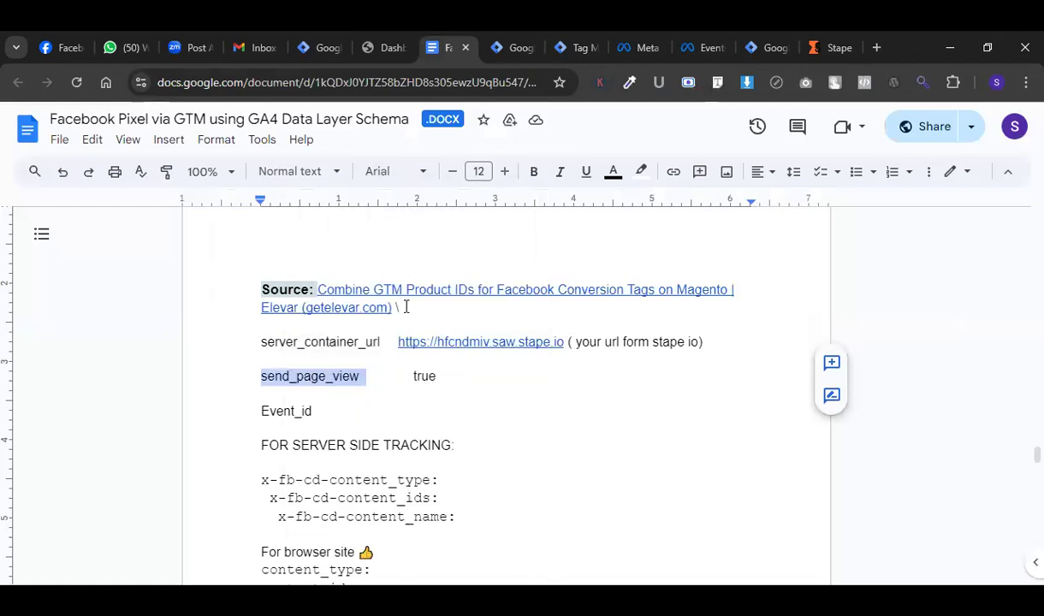
click(555, 43)
click(513, 47)
click(382, 414)
key(ctrl+v)
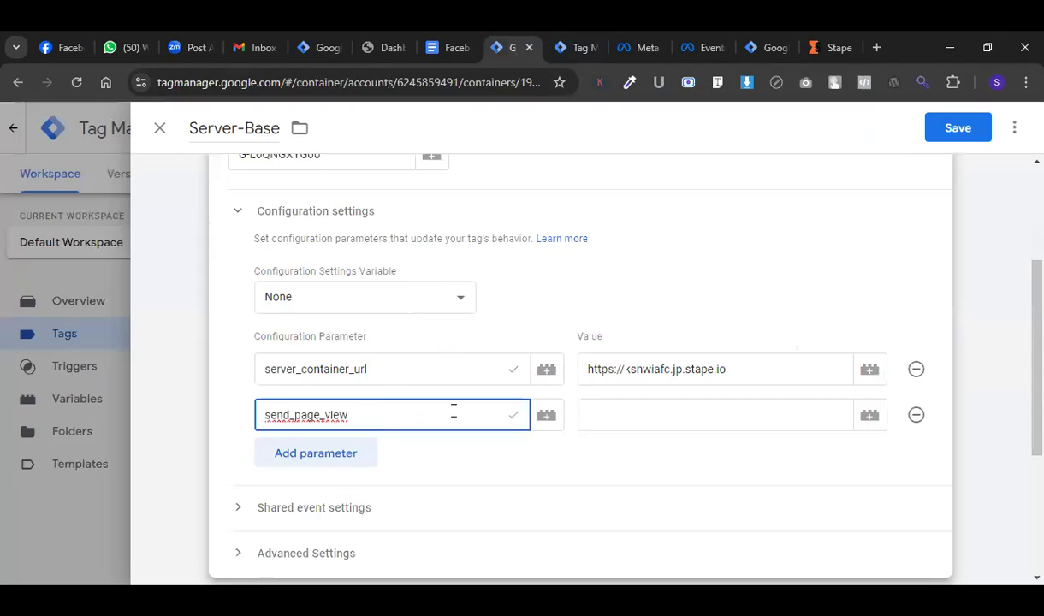
click(627, 417)
text(true)
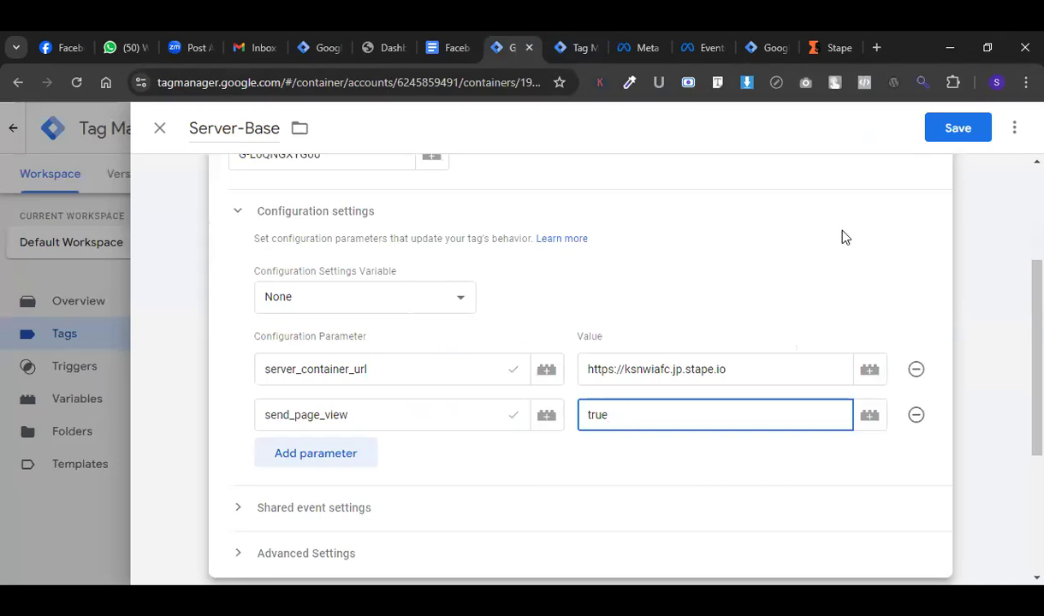
Step: Make the Server-Base tag fire on the All Pages trigger
scroll(761, 273, down, 3)
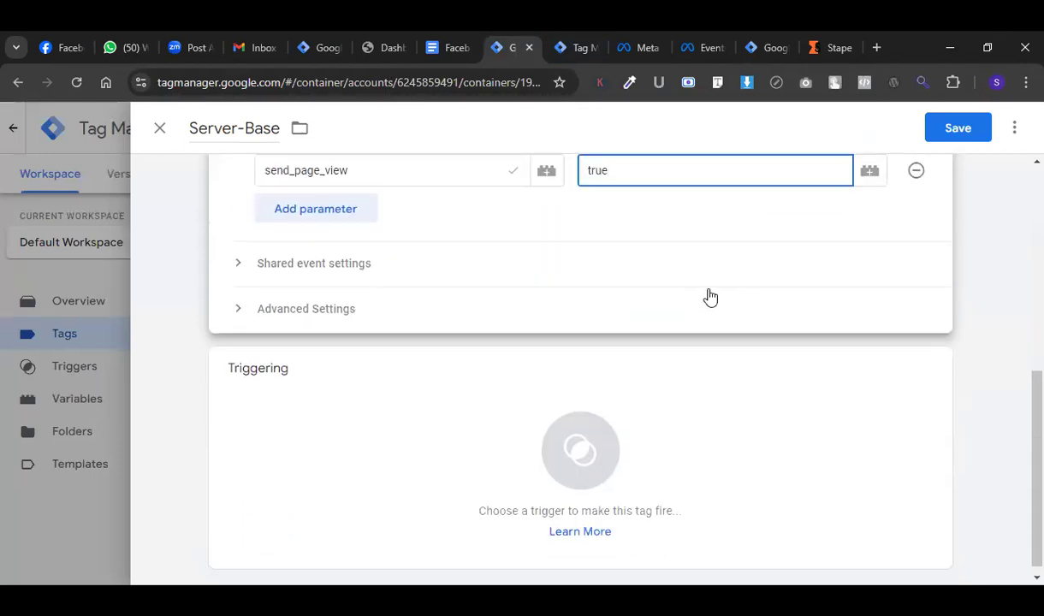
scroll(1018, 341, up, 5)
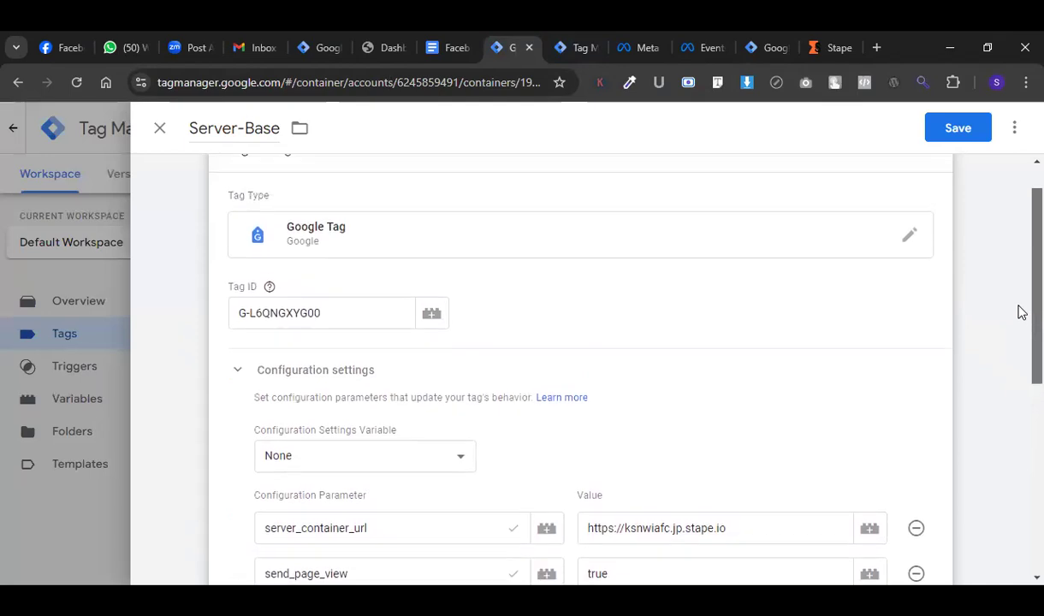
scroll(1018, 312, down, 5)
click(579, 447)
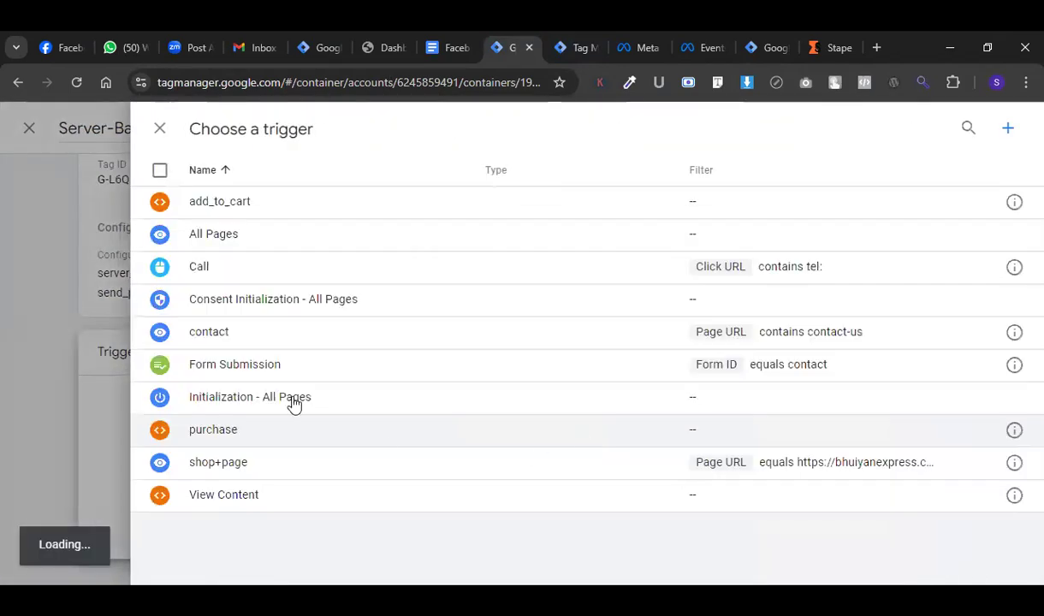
click(235, 254)
click(444, 47)
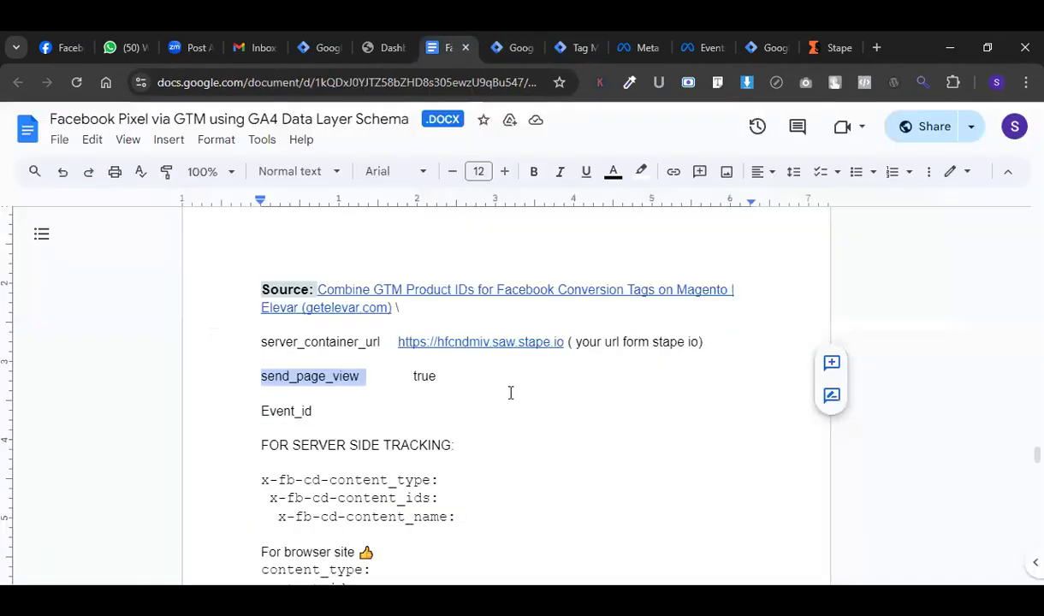
Step: Add an unnumbered line 'Facebook pixel - oita' at the end of the notes, then return to the debug summary
scroll(1019, 492, down, 3)
scroll(1020, 506, down, 15)
click(370, 287)
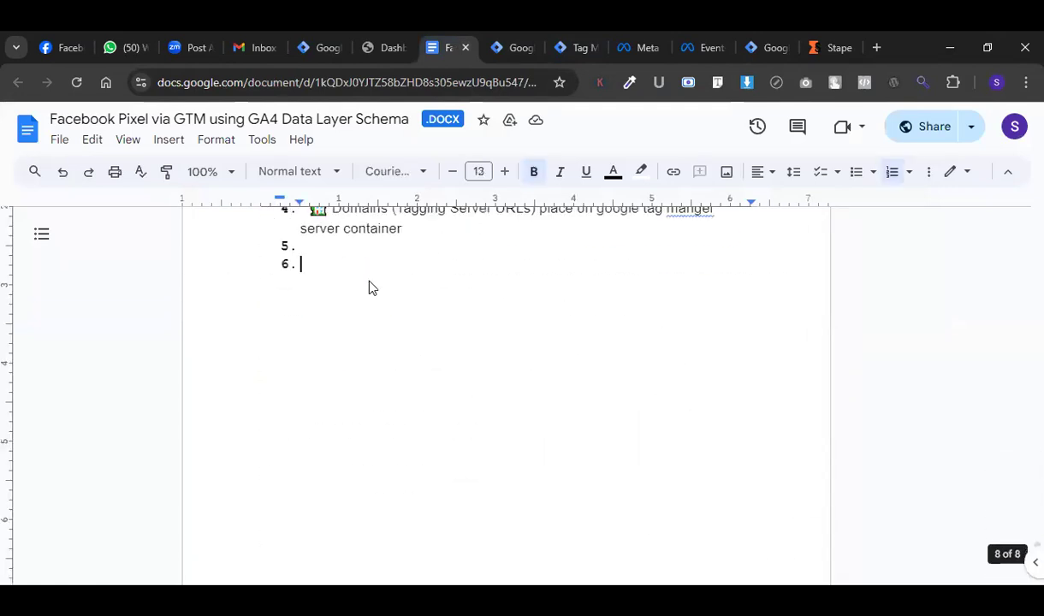
key(Return)
text(Facebook p)
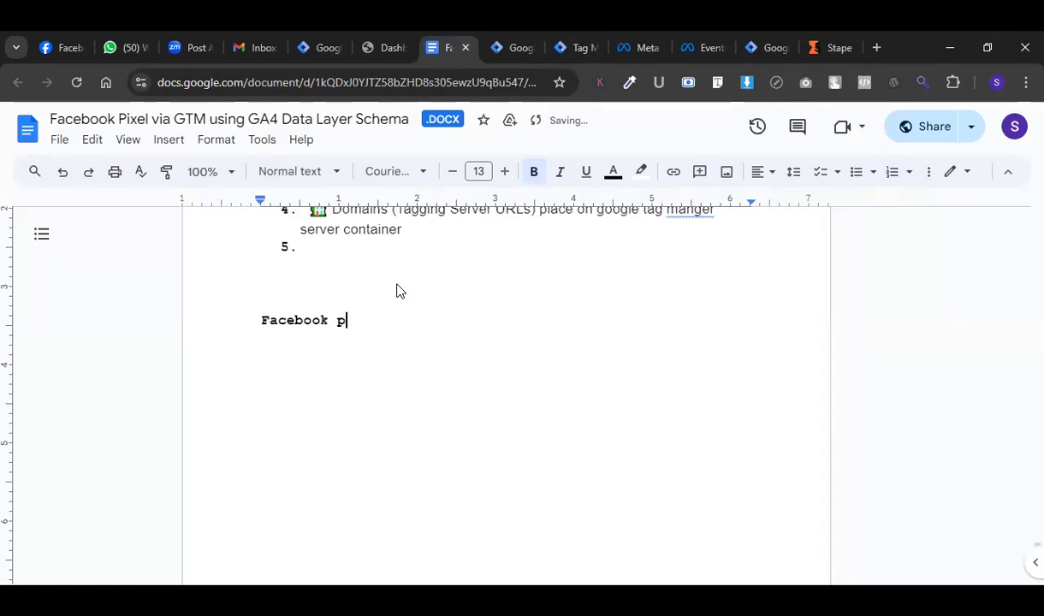
text(ixel  - oita)
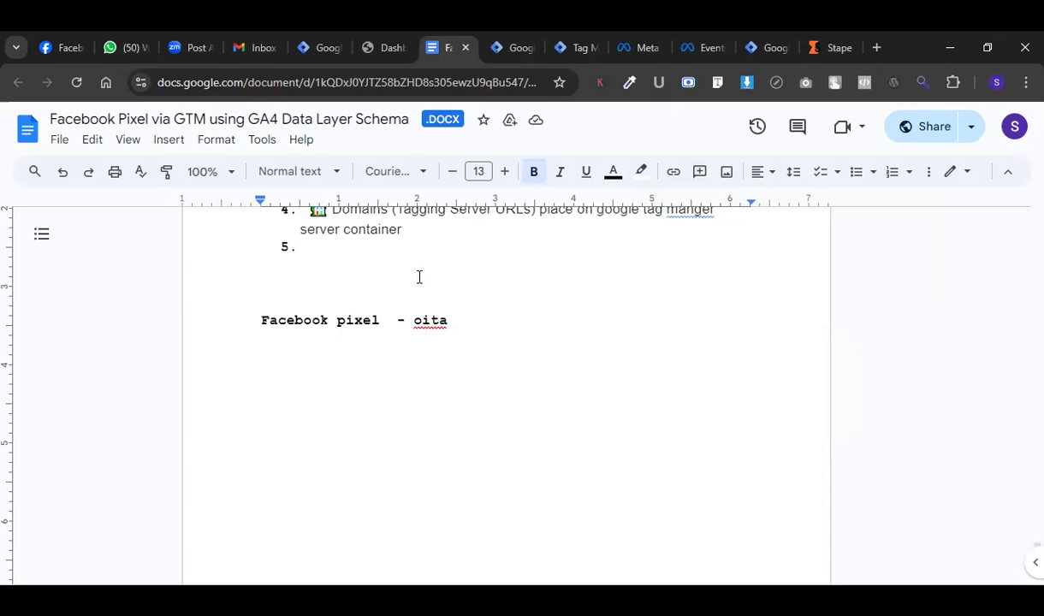
click(572, 48)
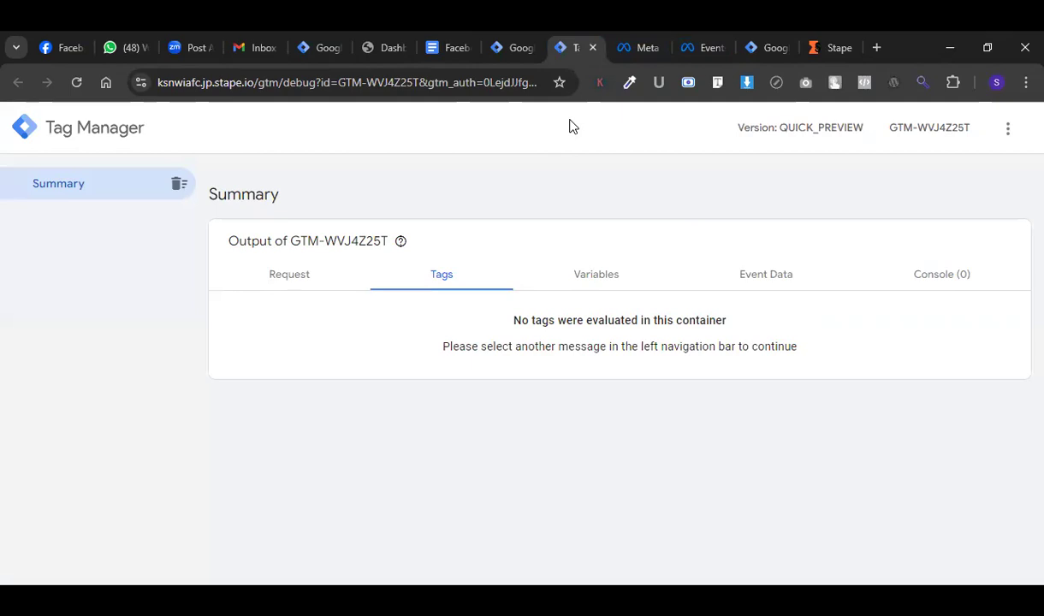
Step: Save the Server-Base tag
click(702, 47)
click(505, 48)
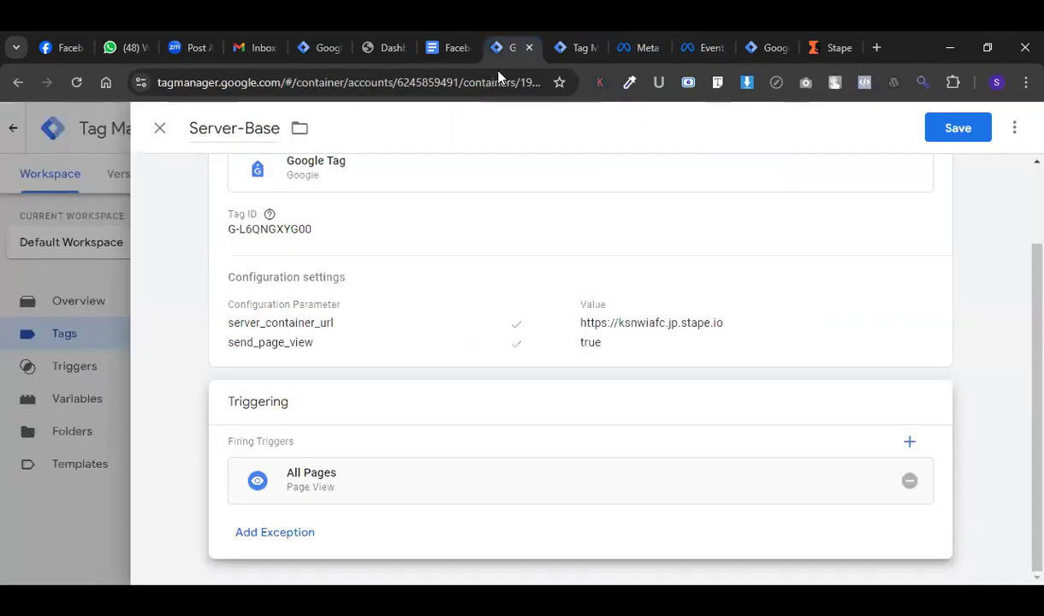
scroll(429, 254, up, 2)
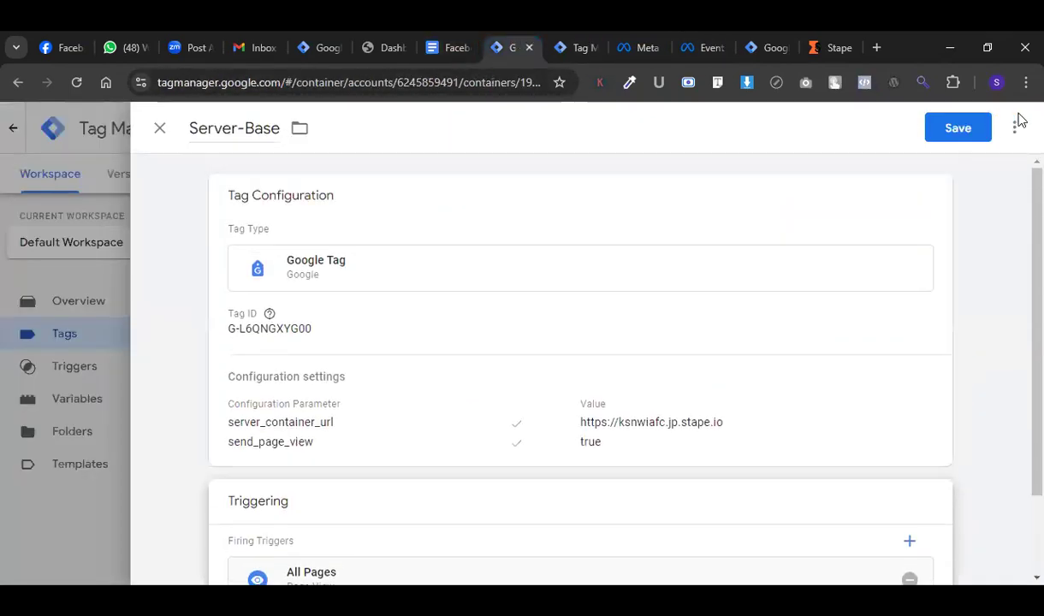
click(957, 129)
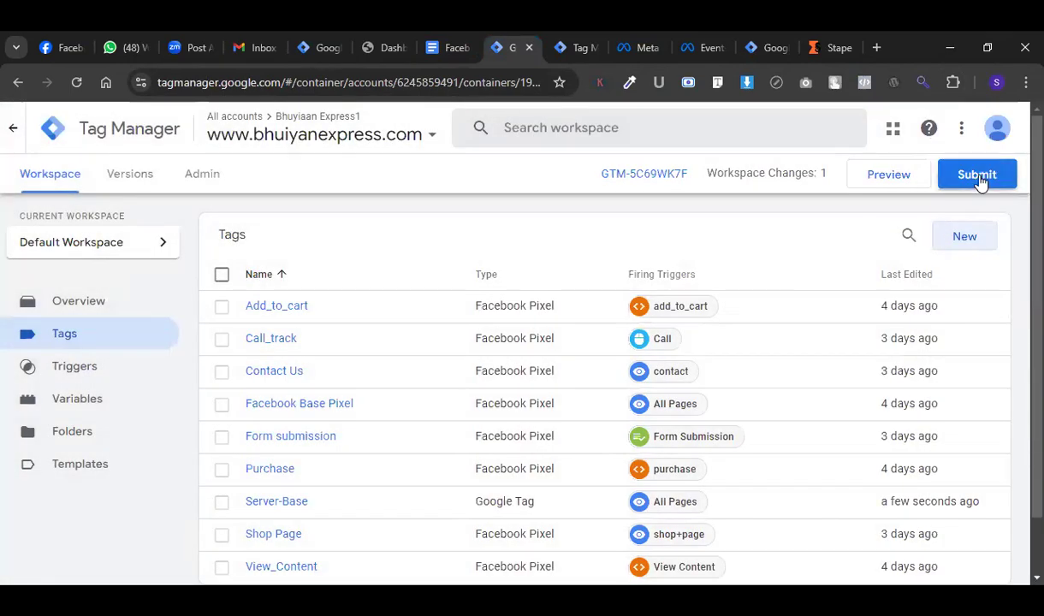
Step: Publish the container changes as Version 12 without a version description, then return to the workspace
click(984, 177)
click(980, 128)
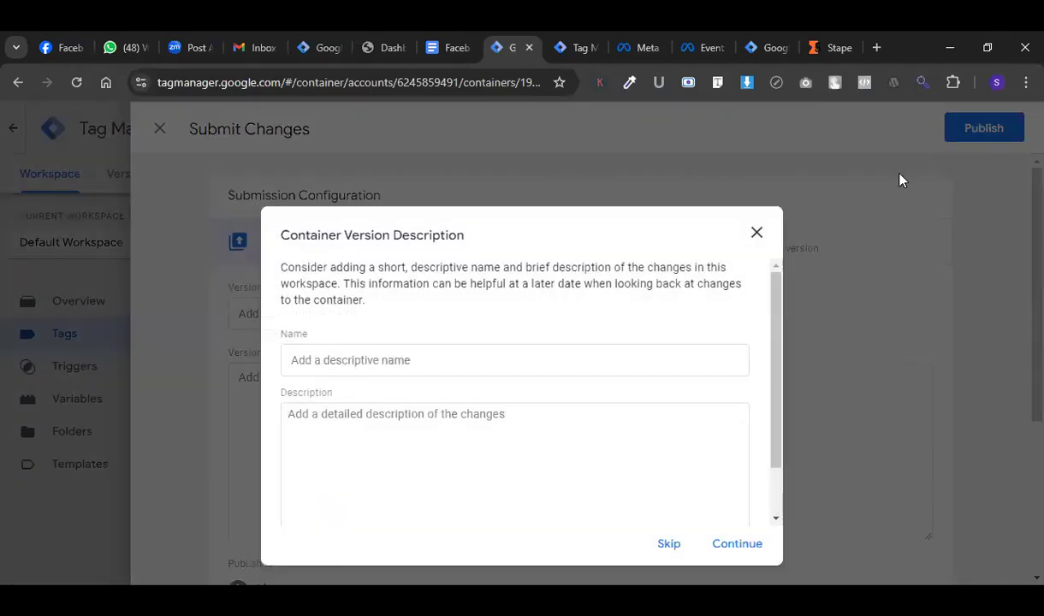
click(738, 545)
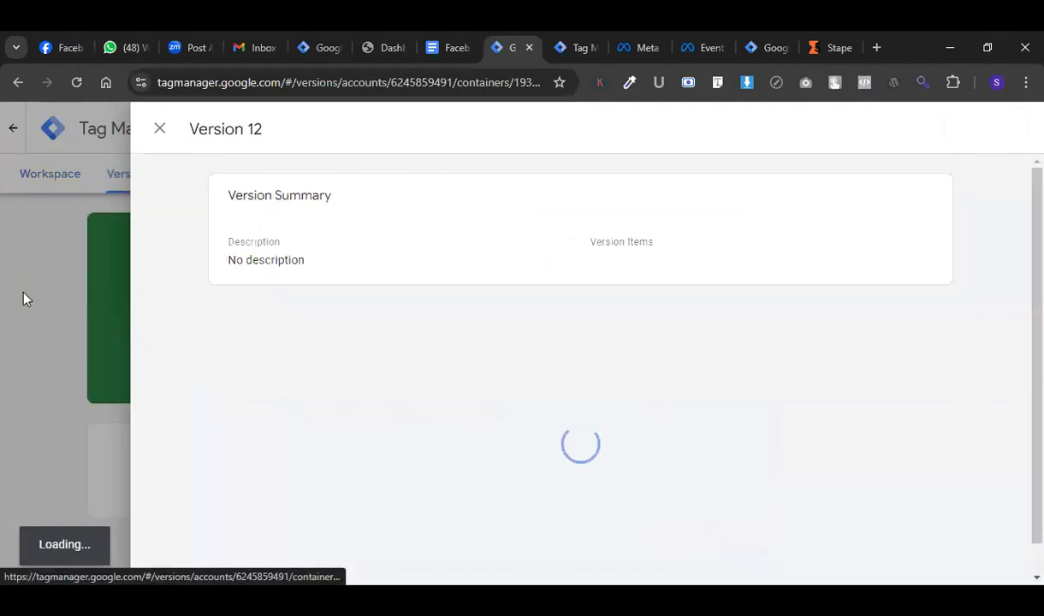
click(25, 296)
click(36, 189)
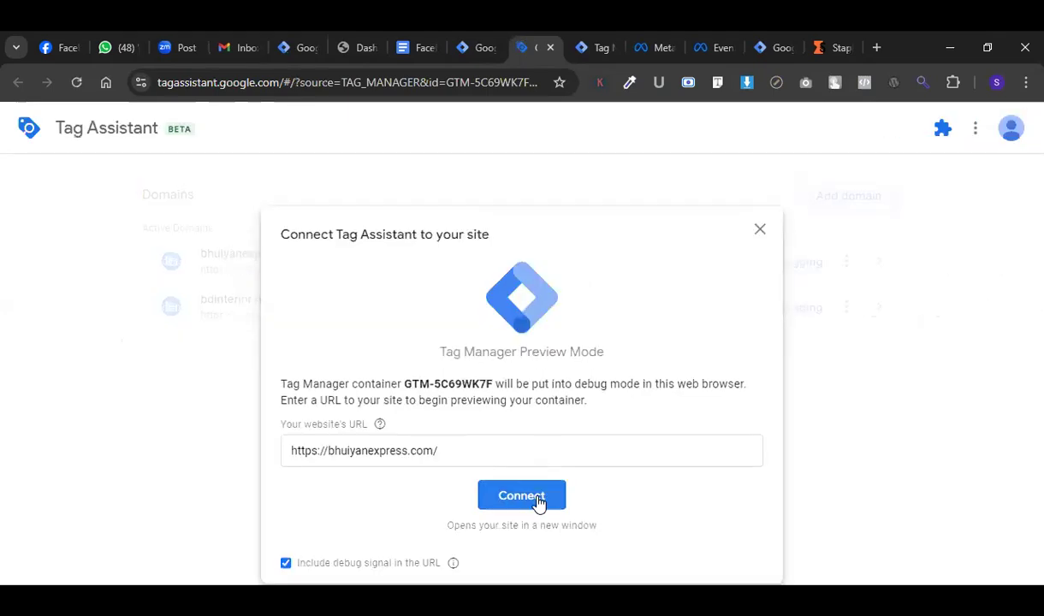
Step: Connect Tag Assistant to bhuiyanexpress.com and confirm Server-Base and the server Conversion API tag fired
click(534, 496)
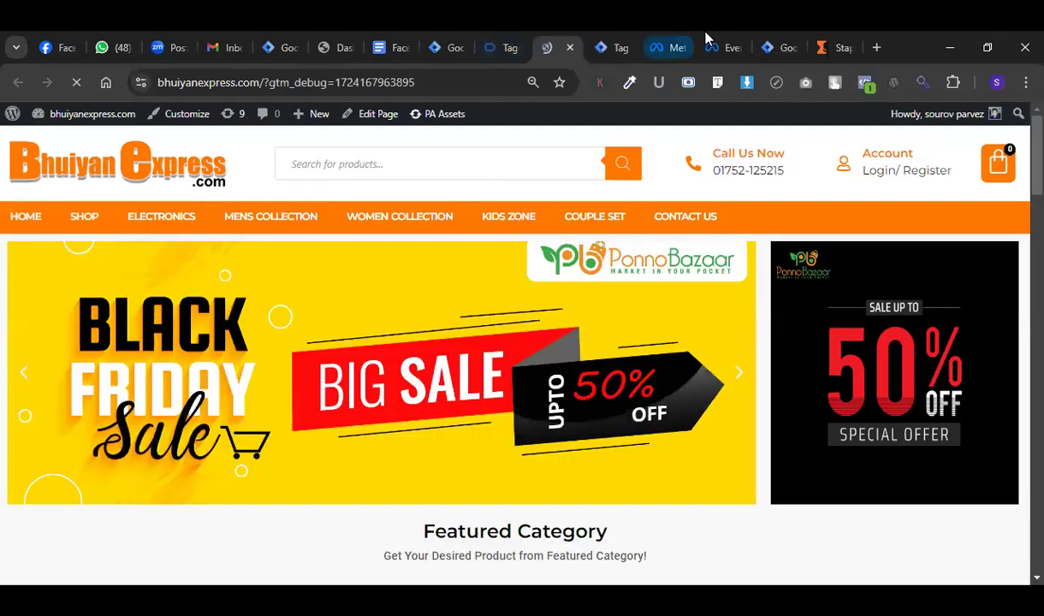
click(513, 44)
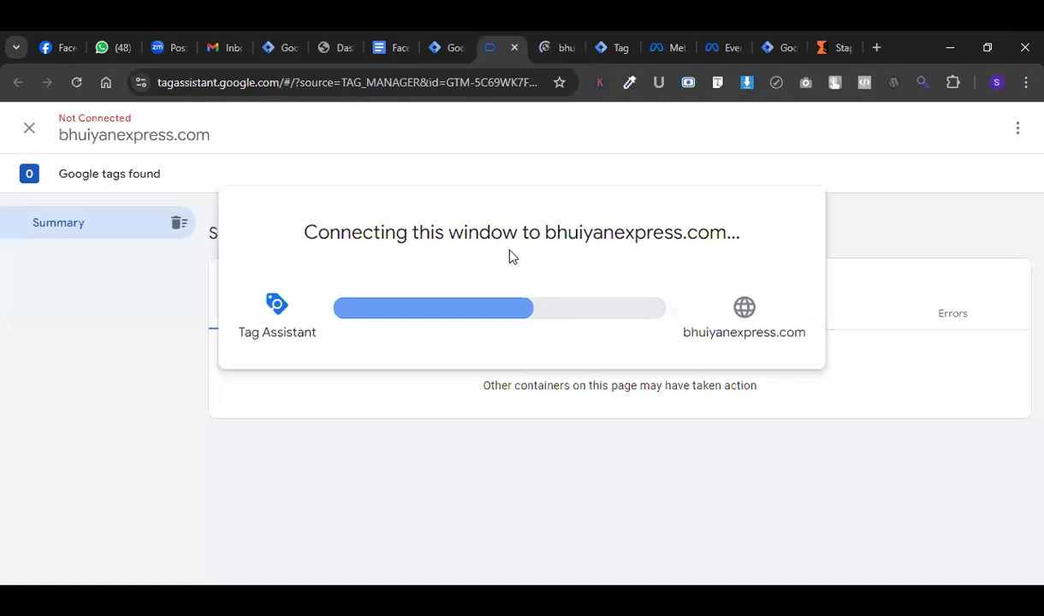
click(546, 404)
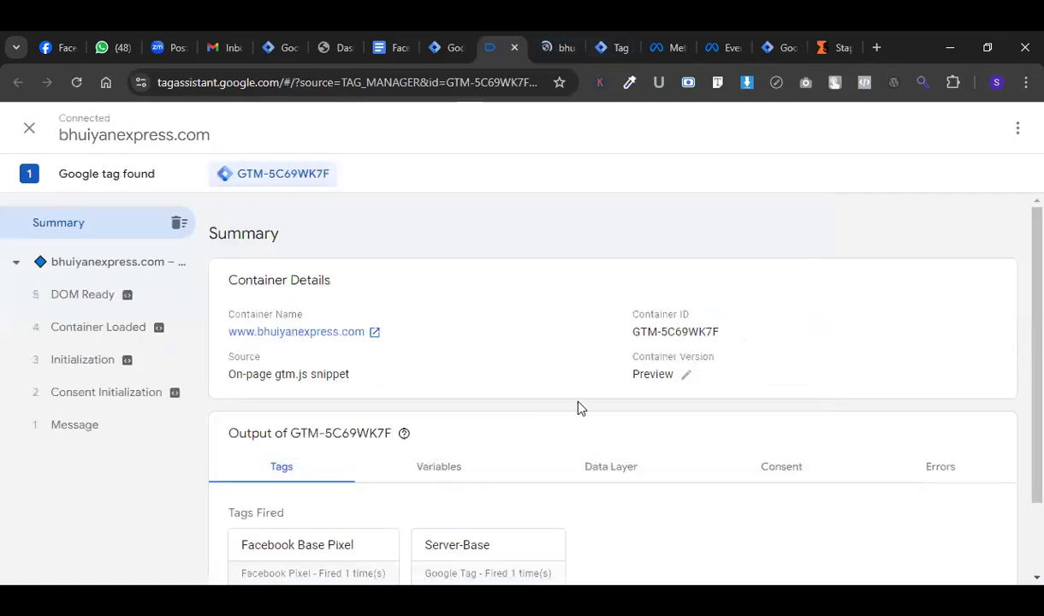
scroll(1017, 325, down, 2)
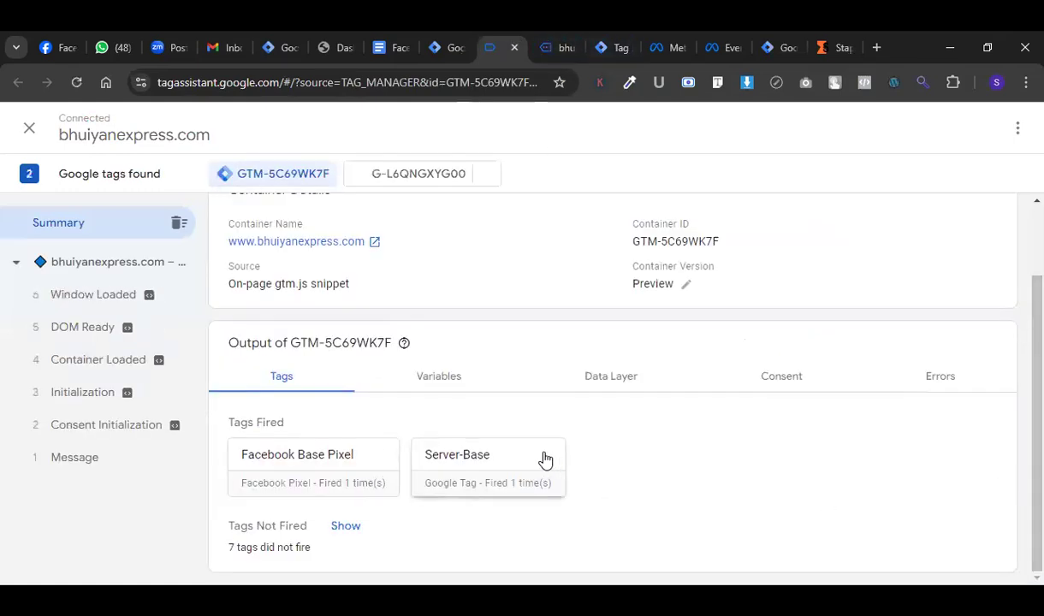
click(638, 39)
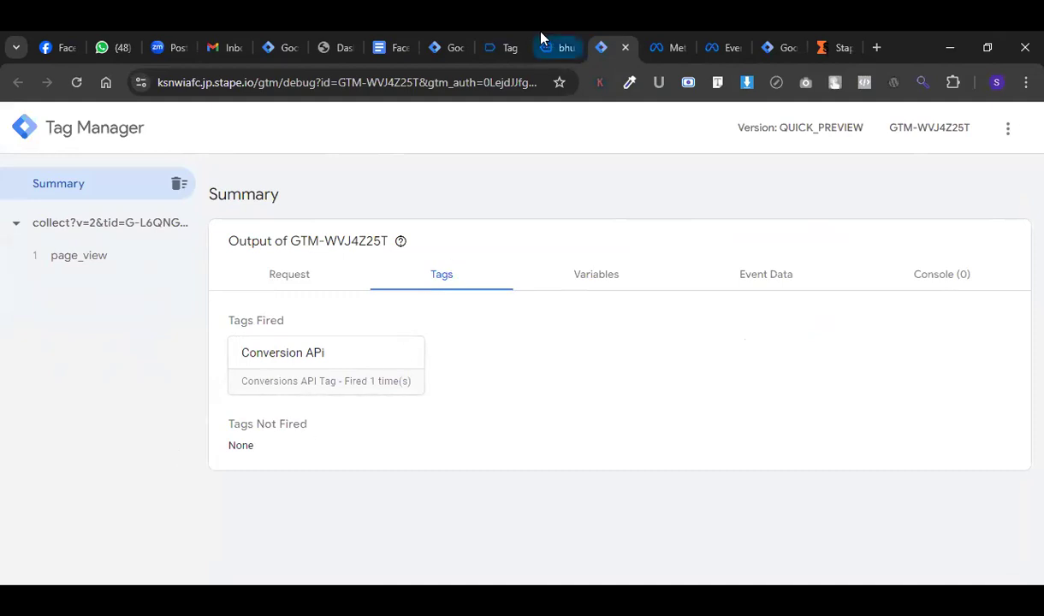
click(495, 44)
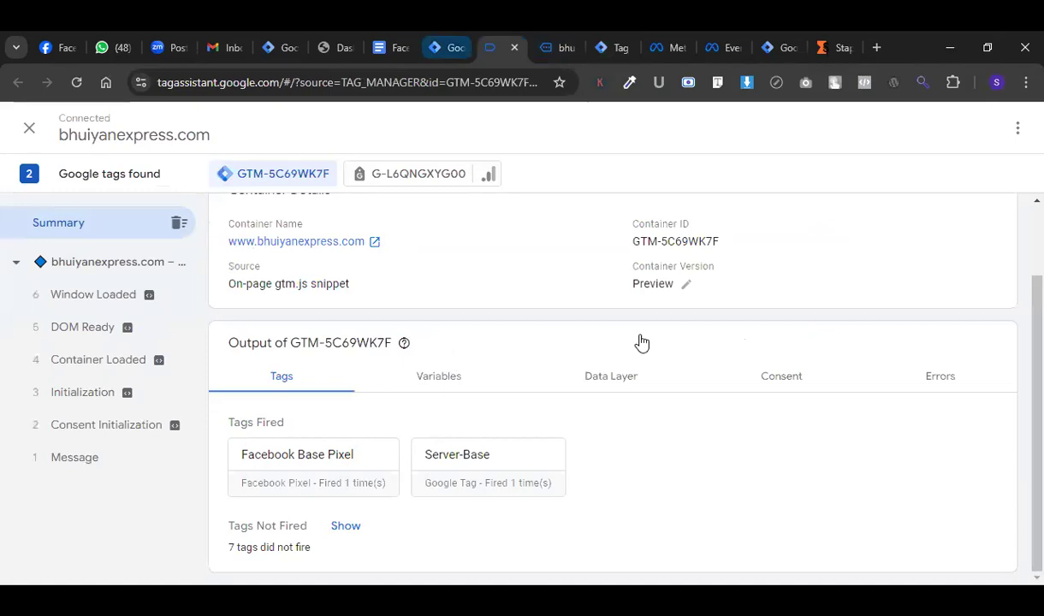
Step: Glance over the Tag Manager workspace, then bring up the Facebook Pixel setup notes document
click(446, 46)
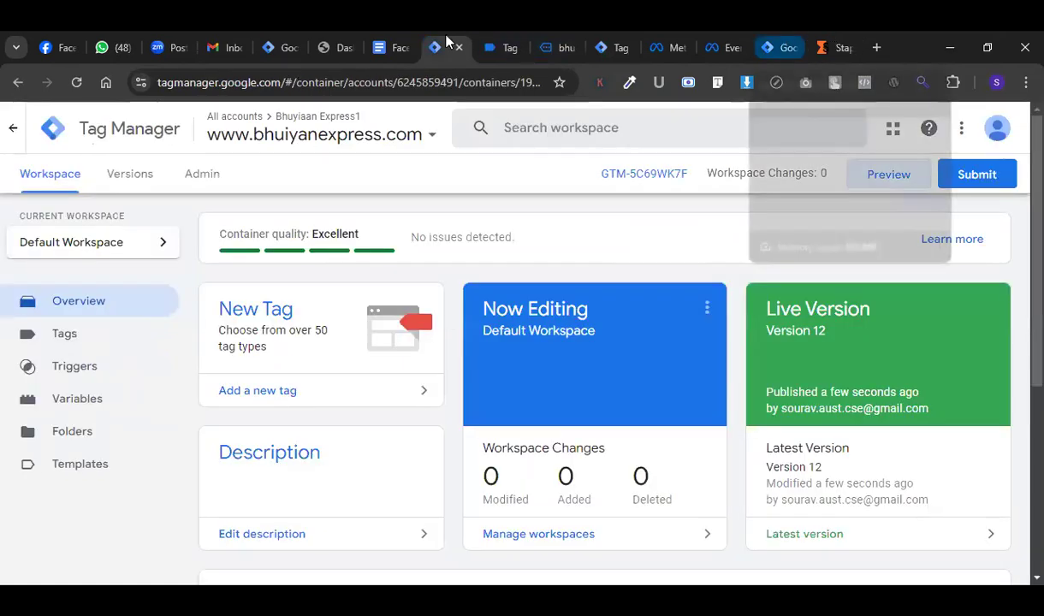
click(601, 43)
click(509, 43)
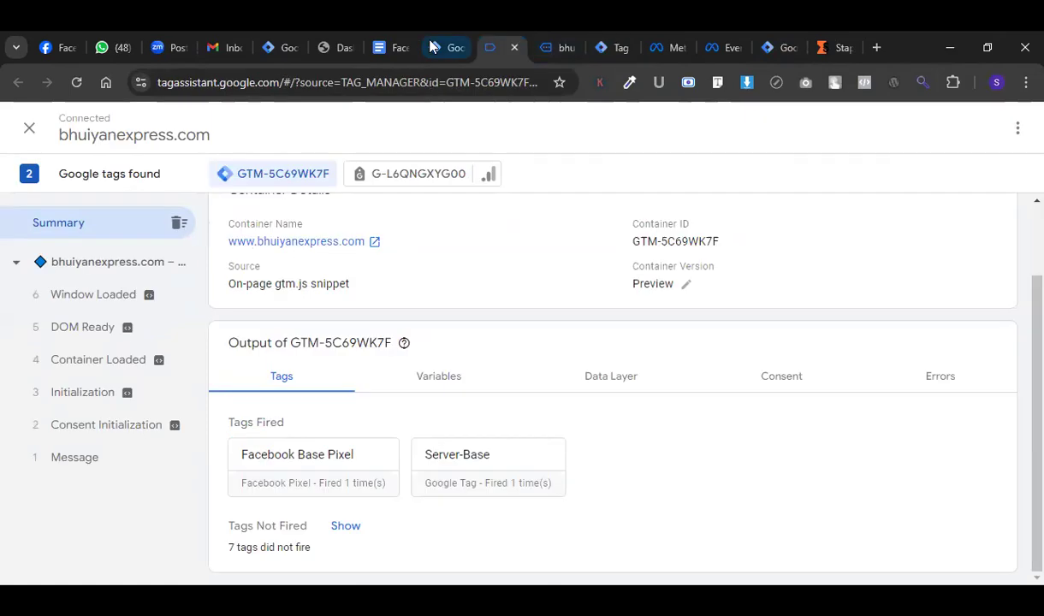
click(432, 46)
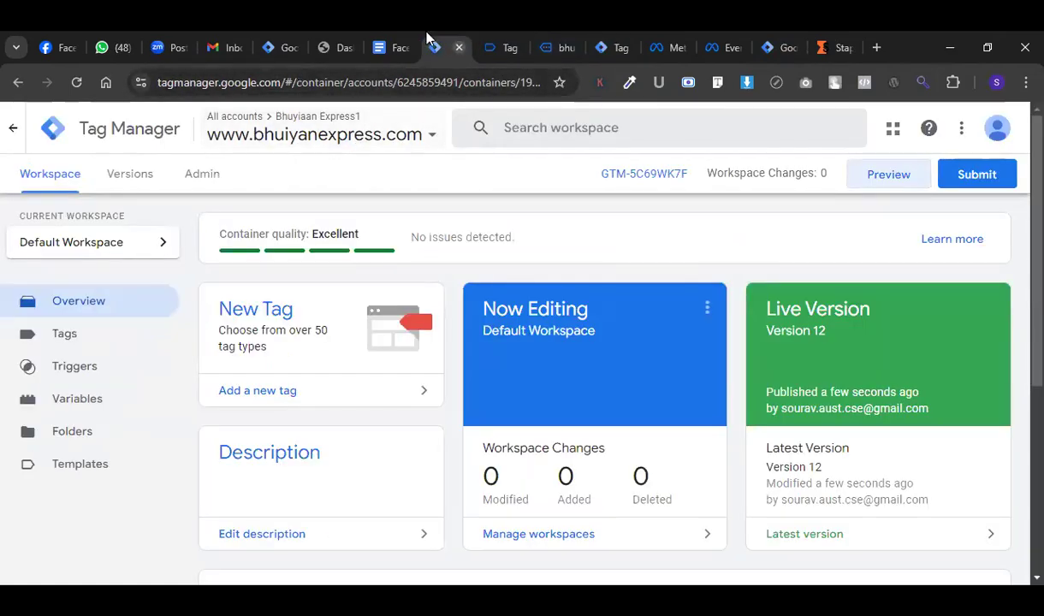
click(398, 46)
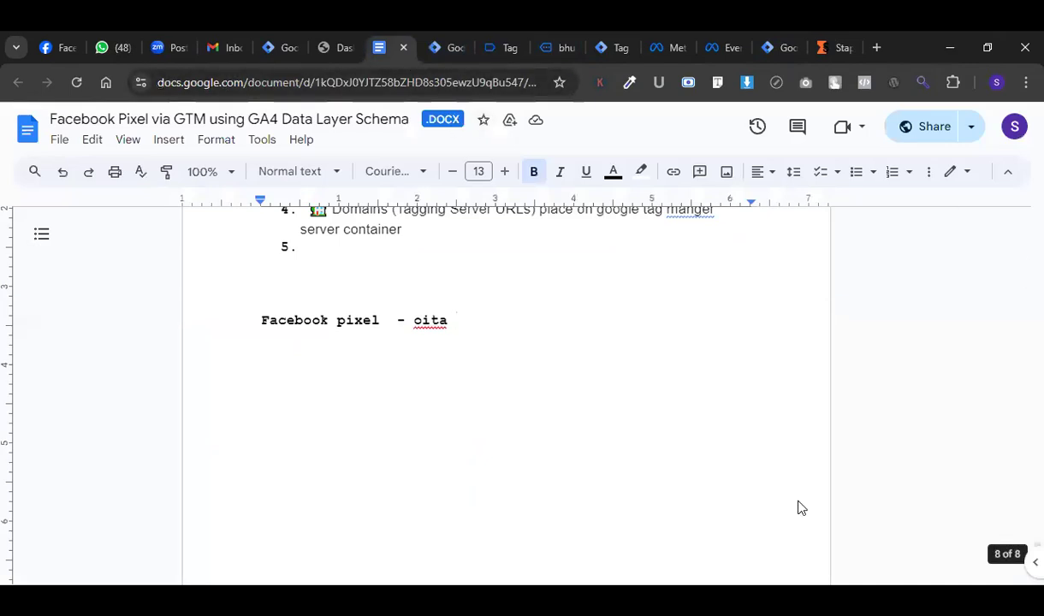
Step: Scroll through the notes to the View Content Code 2 and server-side tracking sections
scroll(1021, 455, up, 20)
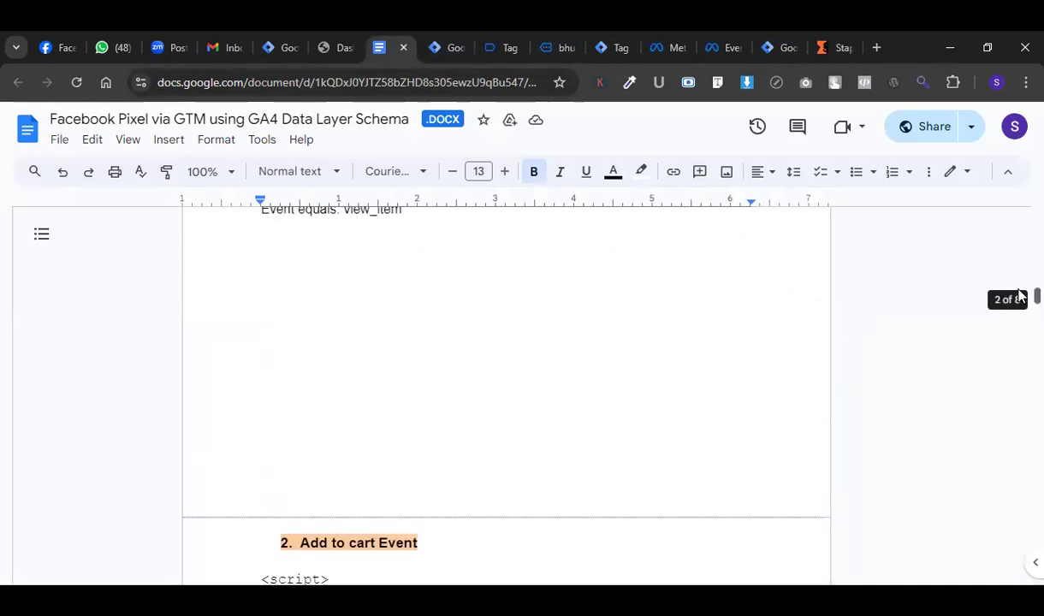
scroll(1019, 295, up, 6)
scroll(1021, 268, up, 4)
scroll(1016, 250, down, 2)
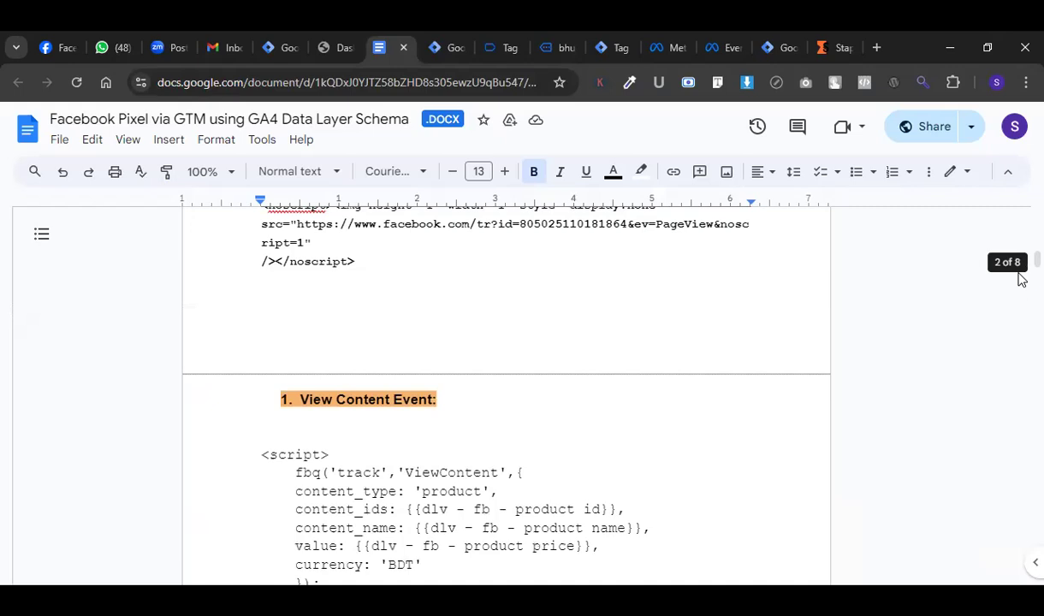
scroll(1019, 276, down, 3)
scroll(1018, 276, down, 1)
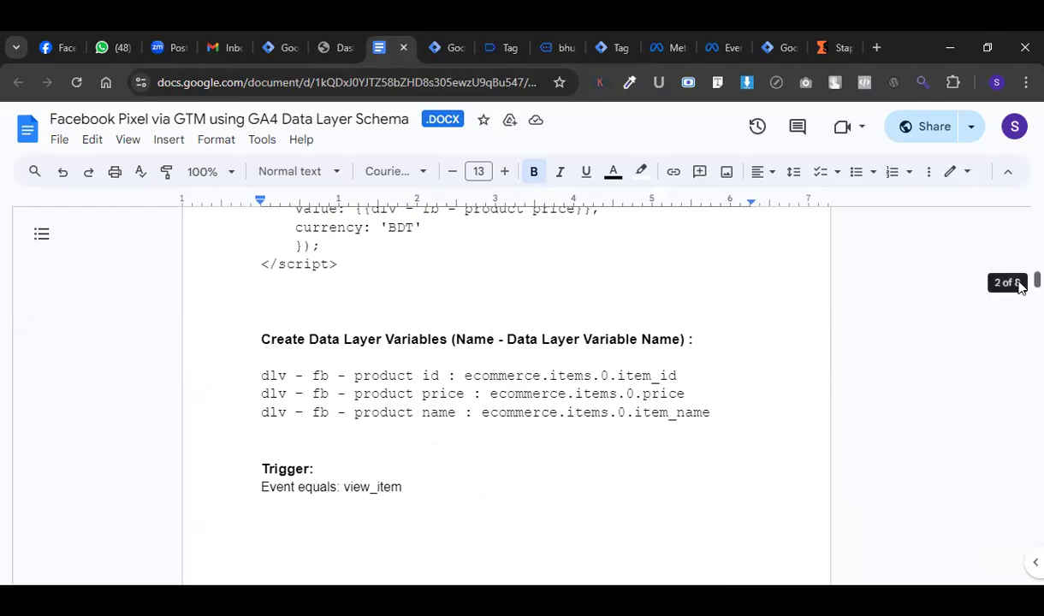
drag(1019, 287, 1019, 513)
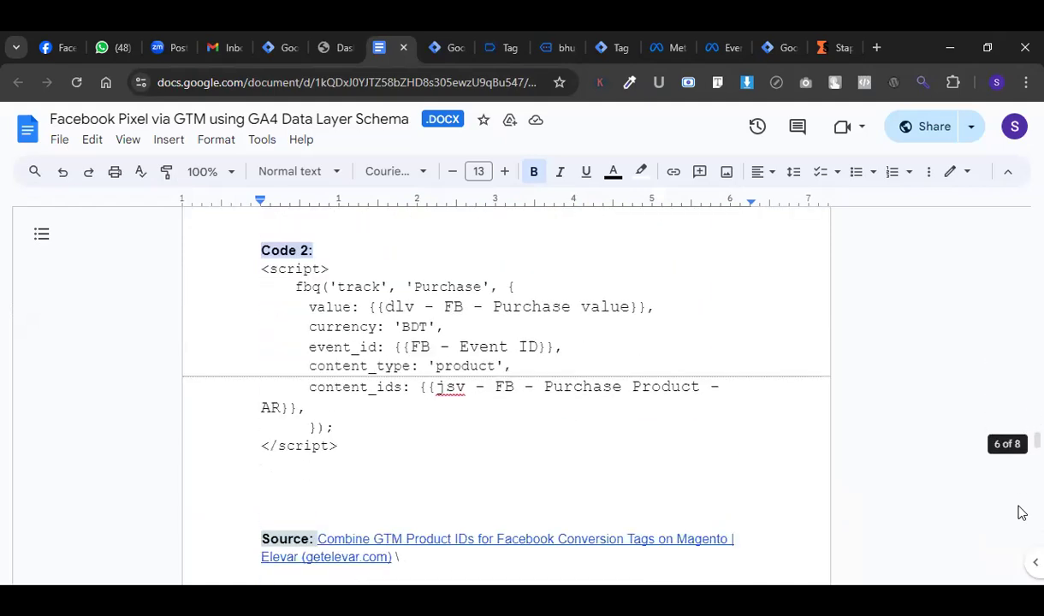
scroll(1019, 512, down, 4)
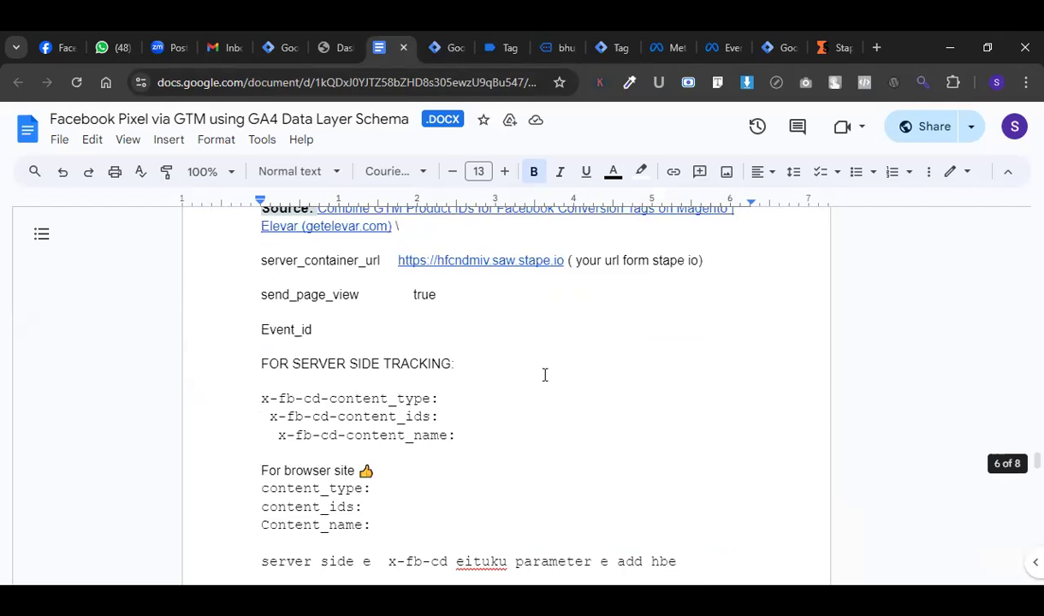
Step: Return to the Tag Manager workspace overview showing Version 12 live with no pending changes
click(334, 47)
click(389, 47)
click(432, 48)
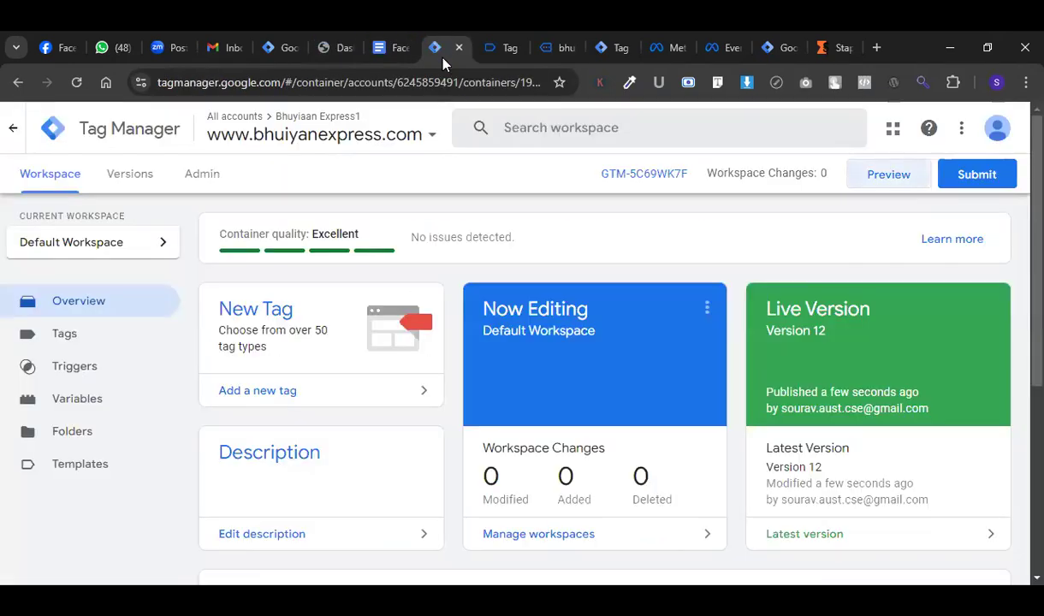
Step: Confirm Meta test events show PageView from both Server and Browser, then return to the setup notes
click(762, 45)
click(720, 47)
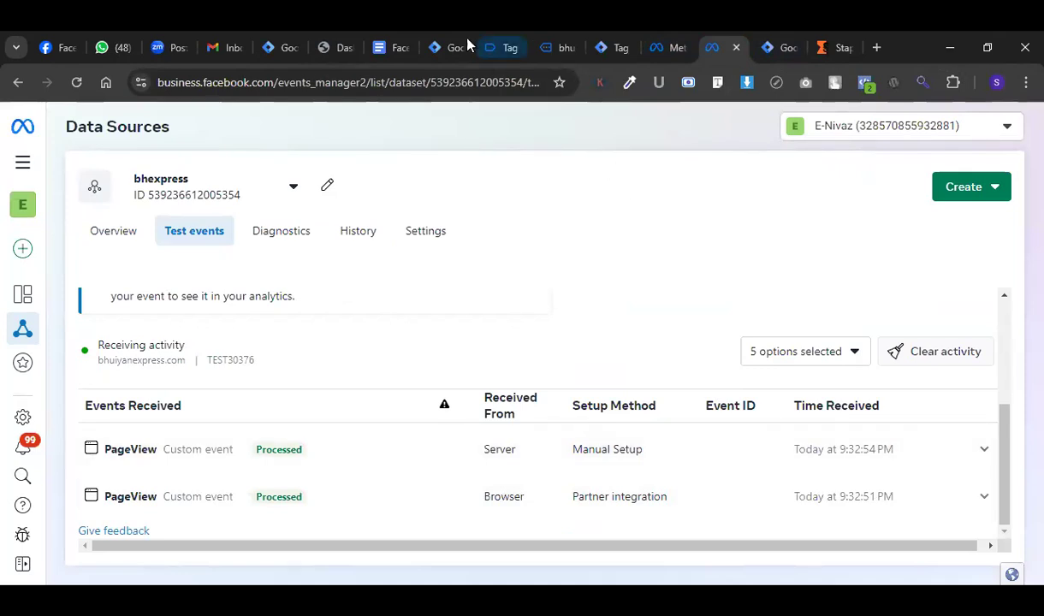
click(391, 43)
drag(1019, 462, 1020, 575)
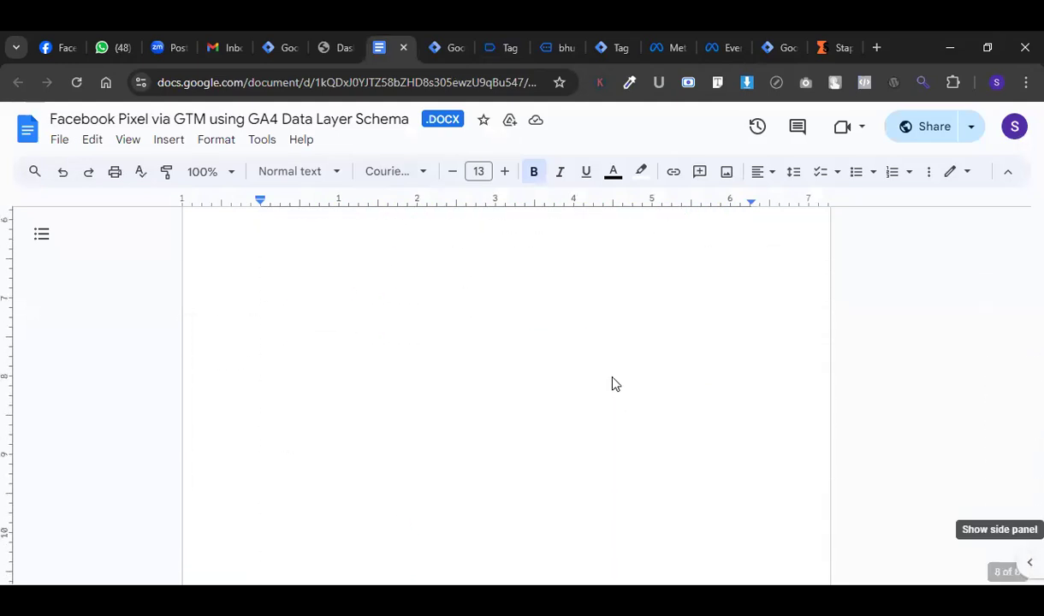
Step: Below 'Facebook pixel - oita', note that browser plus server events make Ads Manager show two sales
scroll(609, 377, up, 10)
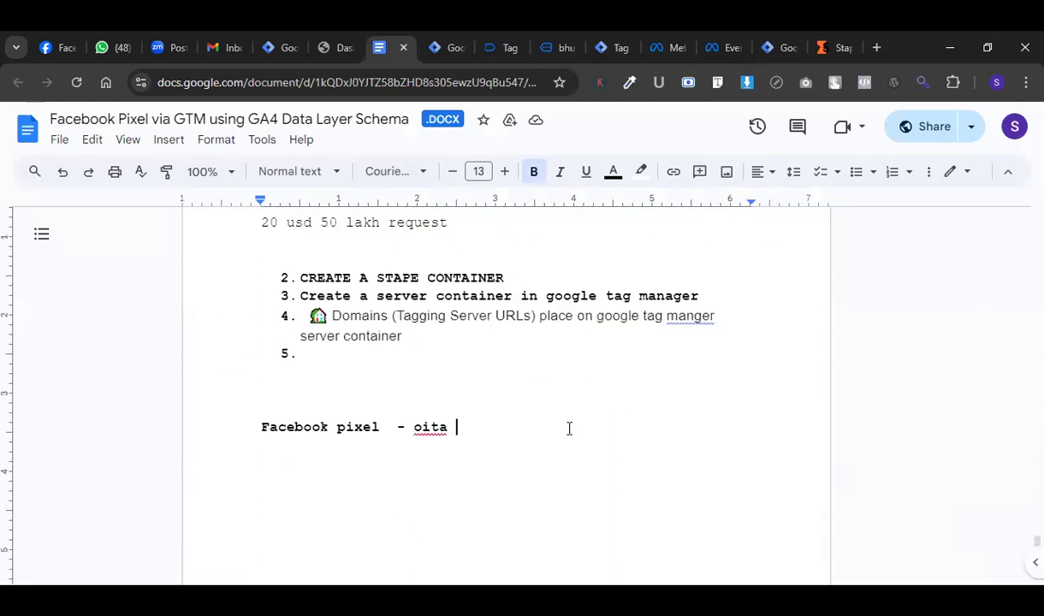
key(Return)
key(Return)
text(ekhon sellbrowser theke)
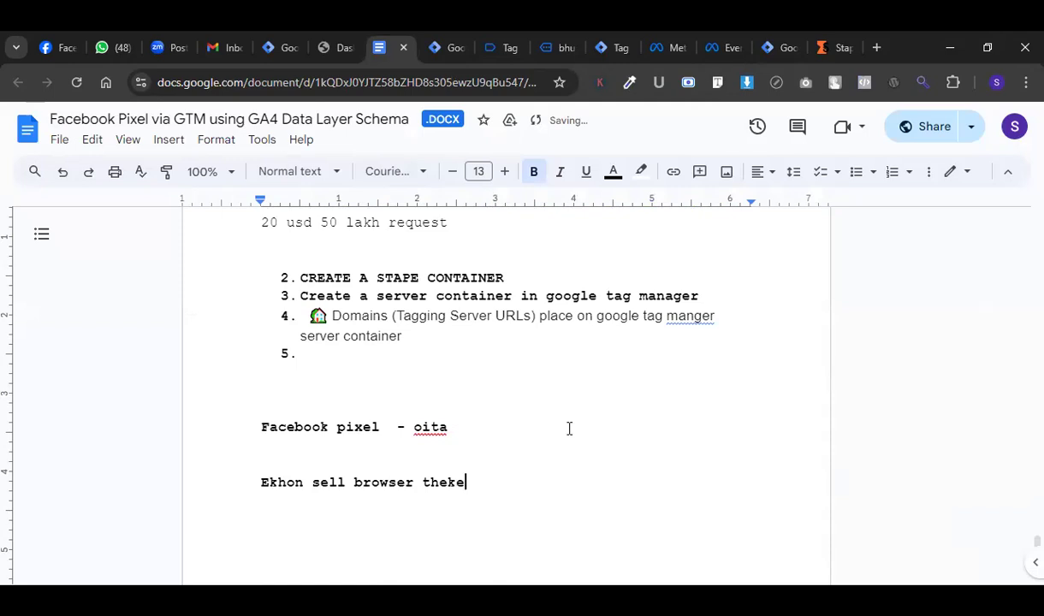
text(o server)
text( = add mabn)
text(nag)
text(er tokgn)
key(BackSpace)
key(BackSpace)
text(hn)
key(Return)
text(2)
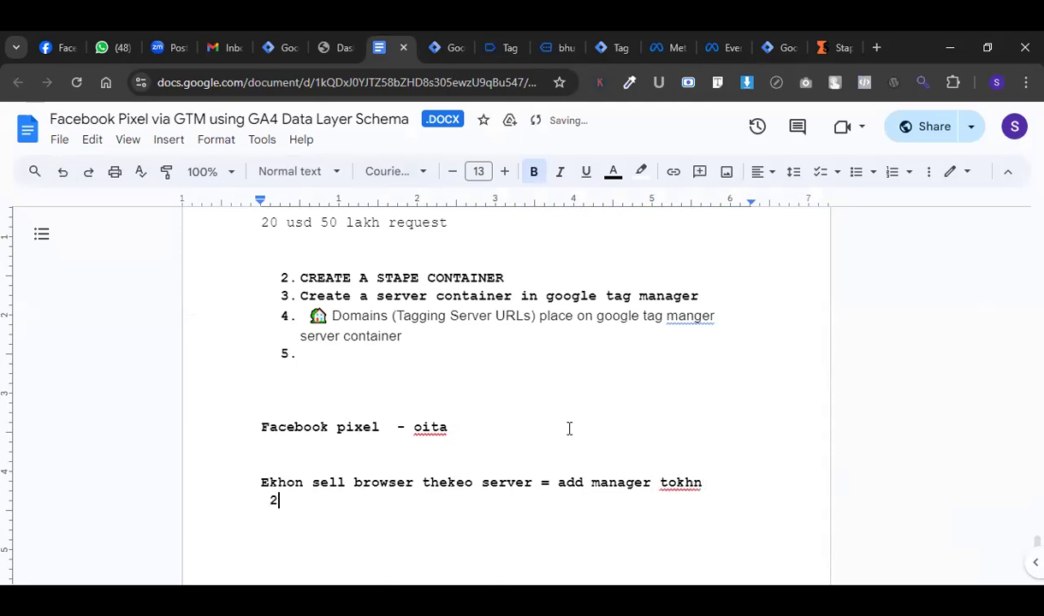
text( ta tokhn add manger show)
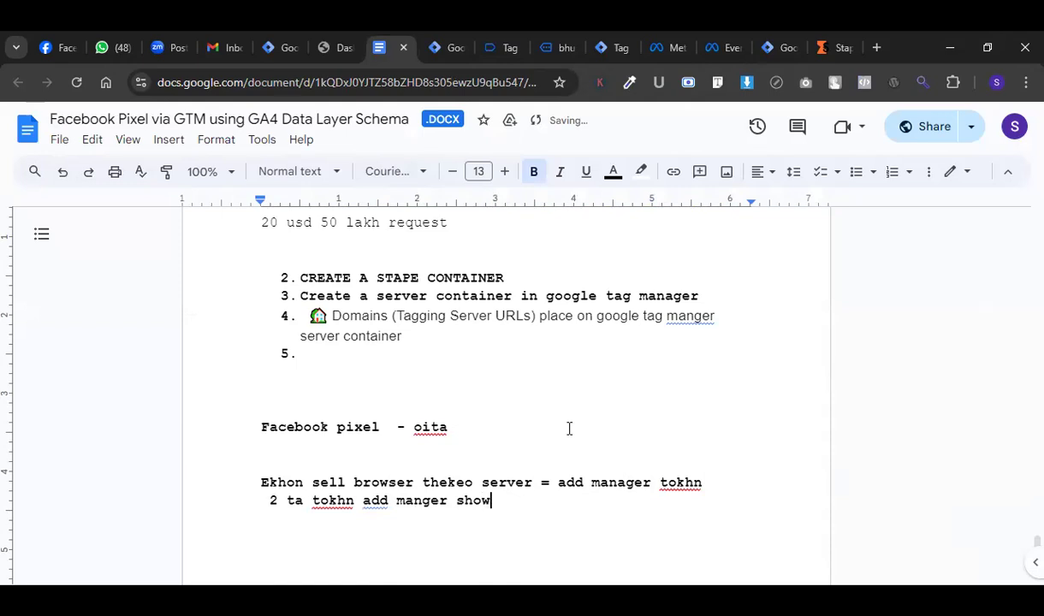
text( 2 ta sell hoise eta jonne)
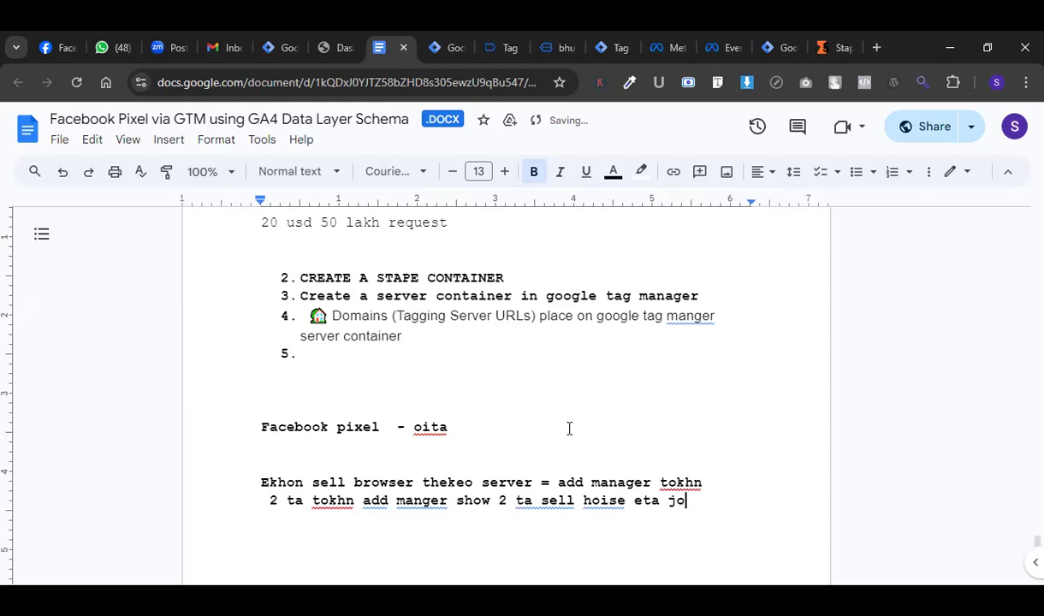
key(Return)
key(Return)
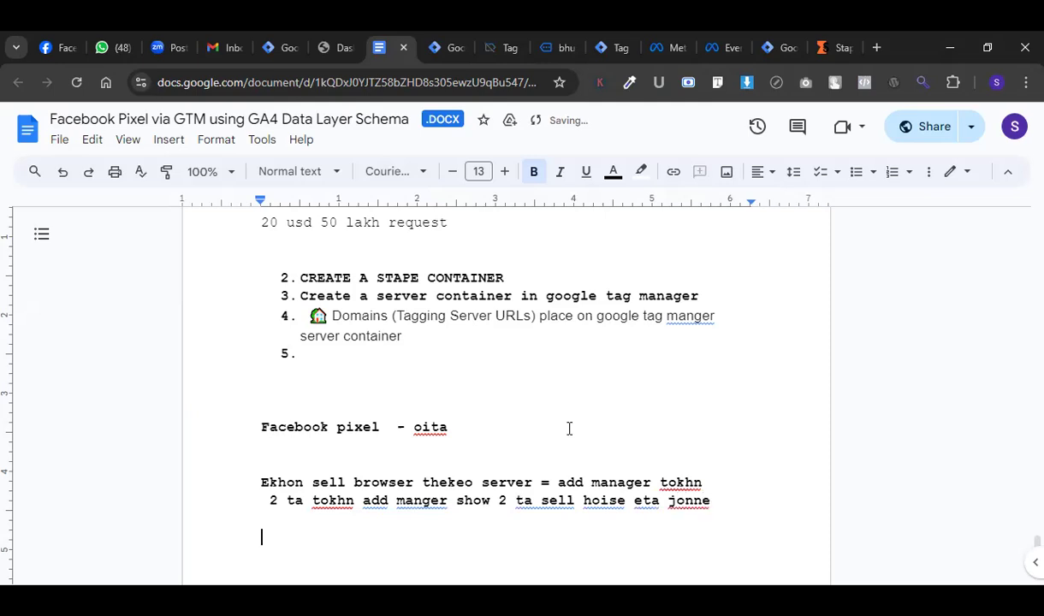
Step: Add an 'EVent deduplication' heading with the line 'browser server = > add manager send eve'
text(EVent deduplication)
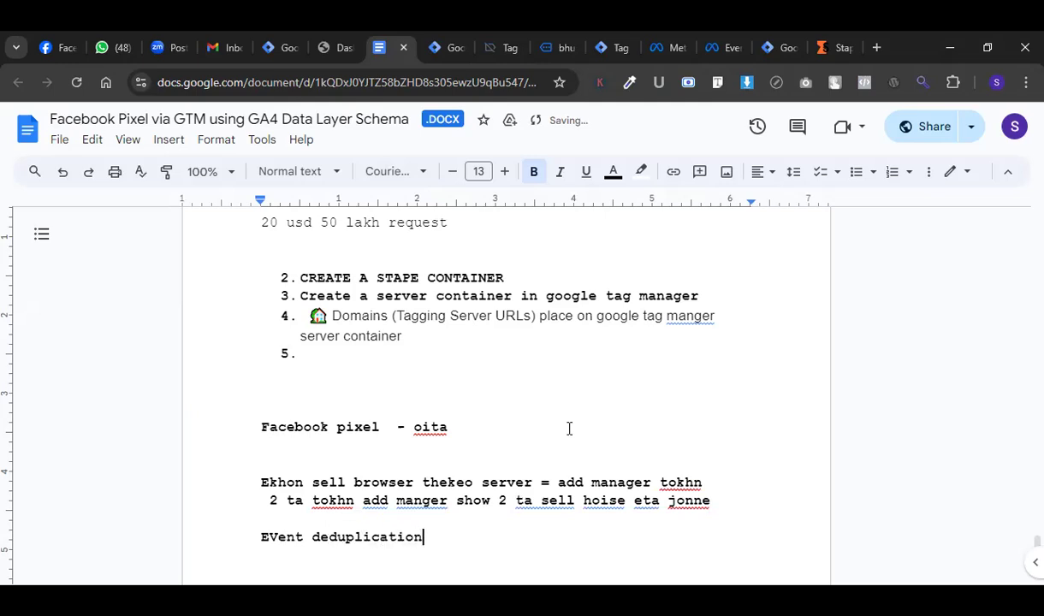
key(Return)
scroll(569, 427, down, 2)
text(br)
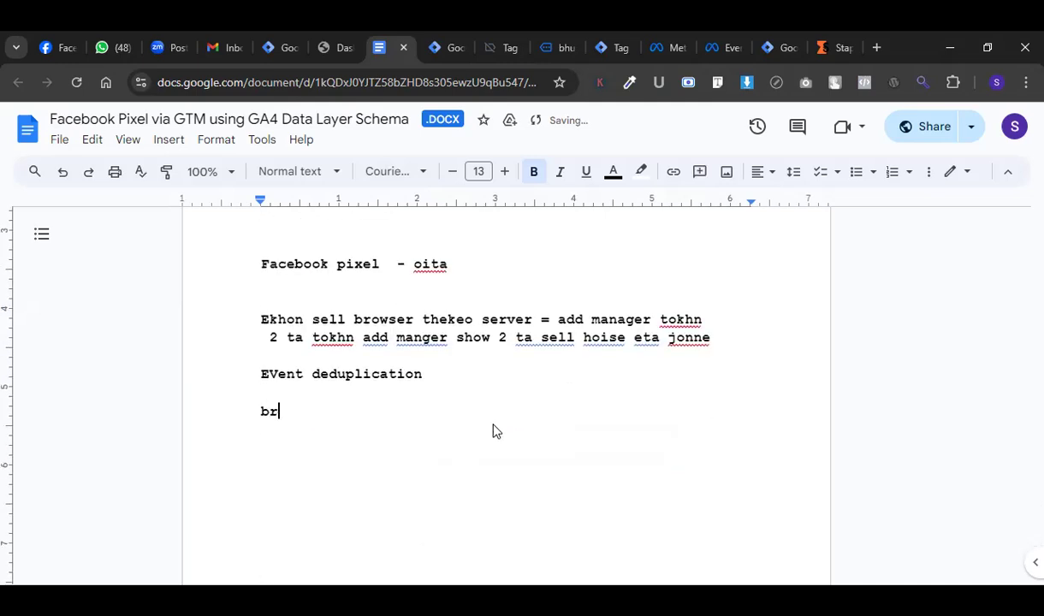
text(owser server = >)
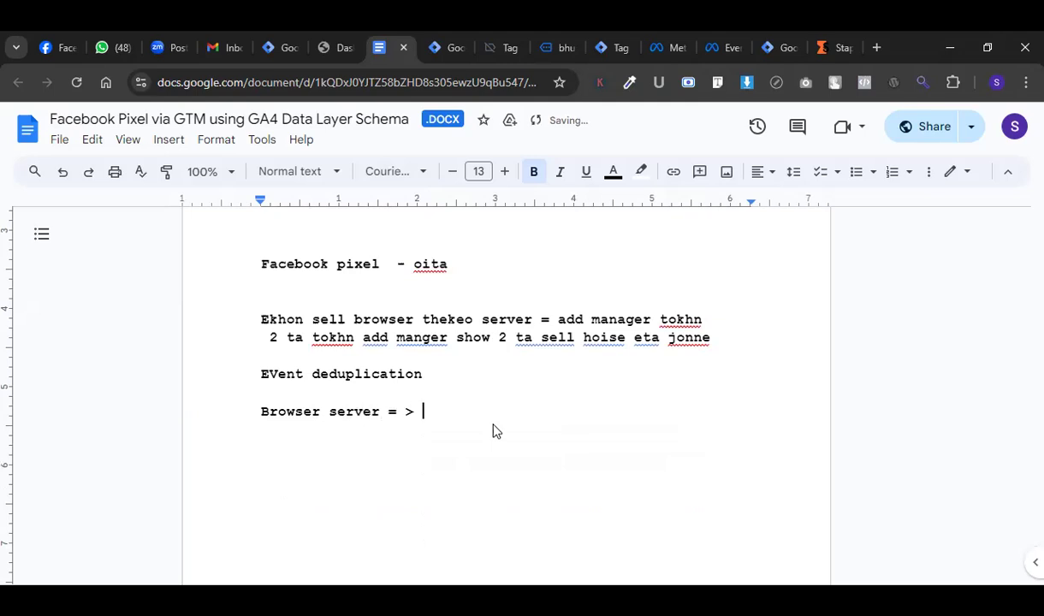
text( add manager se)
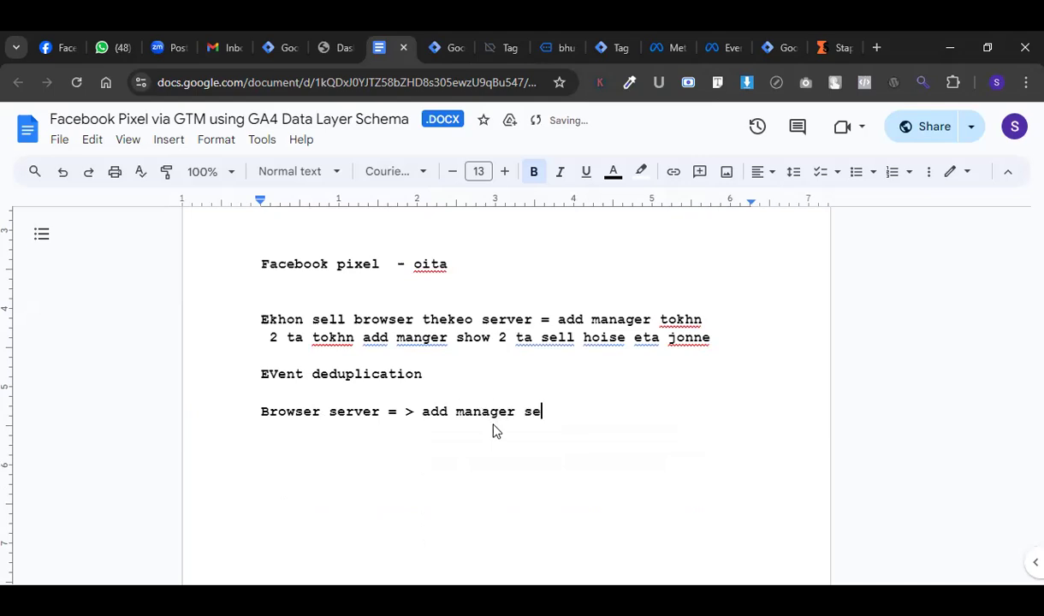
text(nd event)
key(Return)
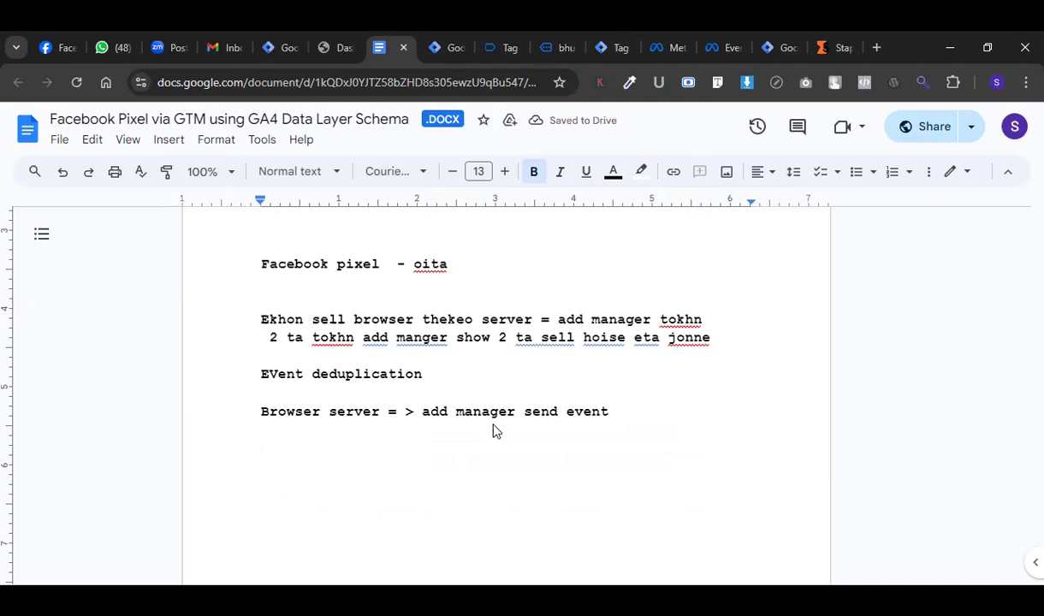
click(504, 47)
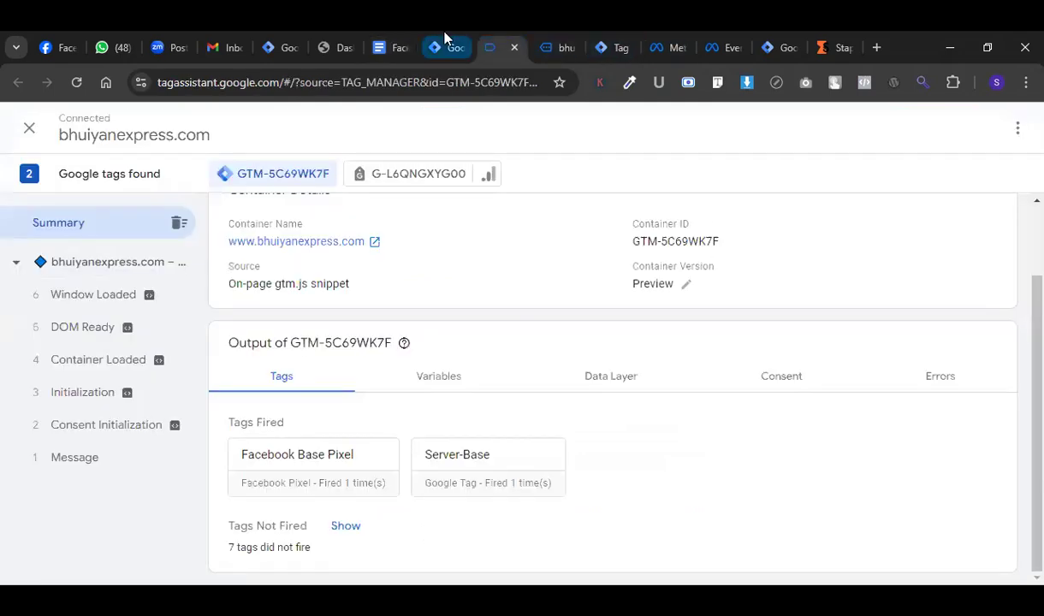
Step: Open the web container's Templates page and its community gallery of variable templates
click(443, 47)
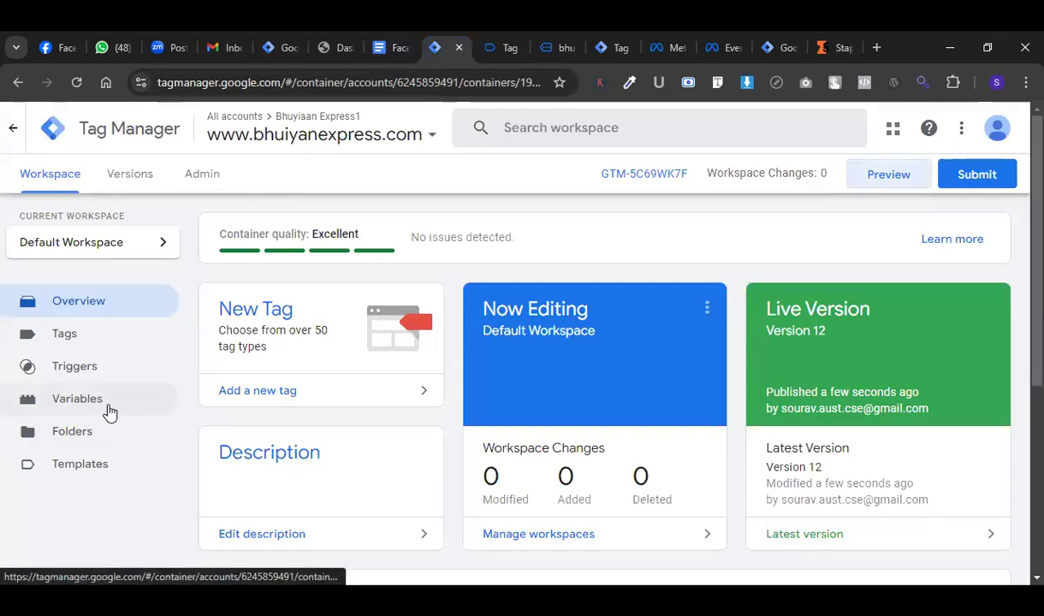
click(101, 462)
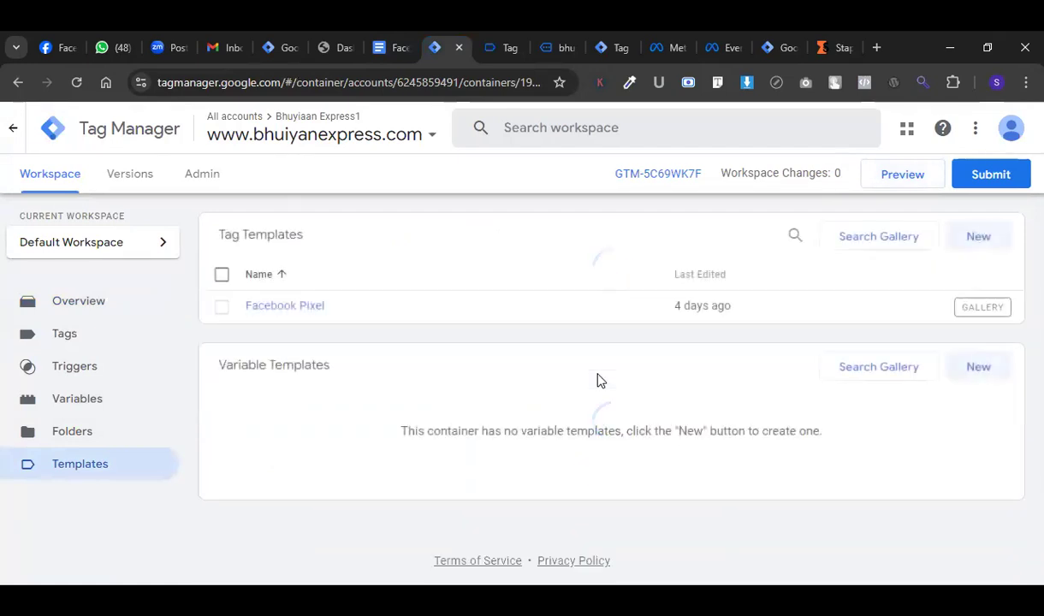
click(851, 383)
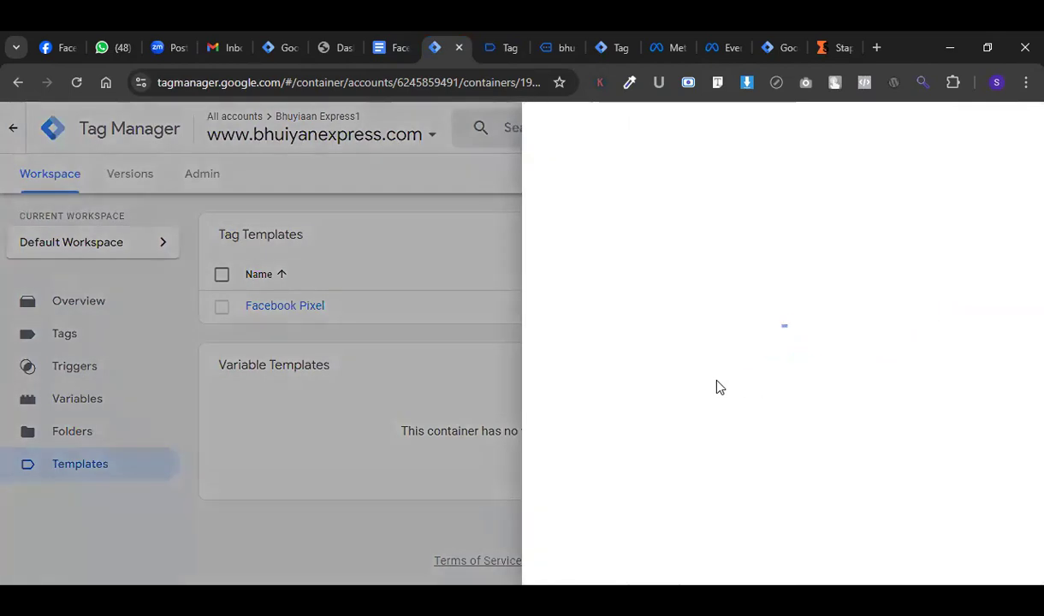
click(632, 45)
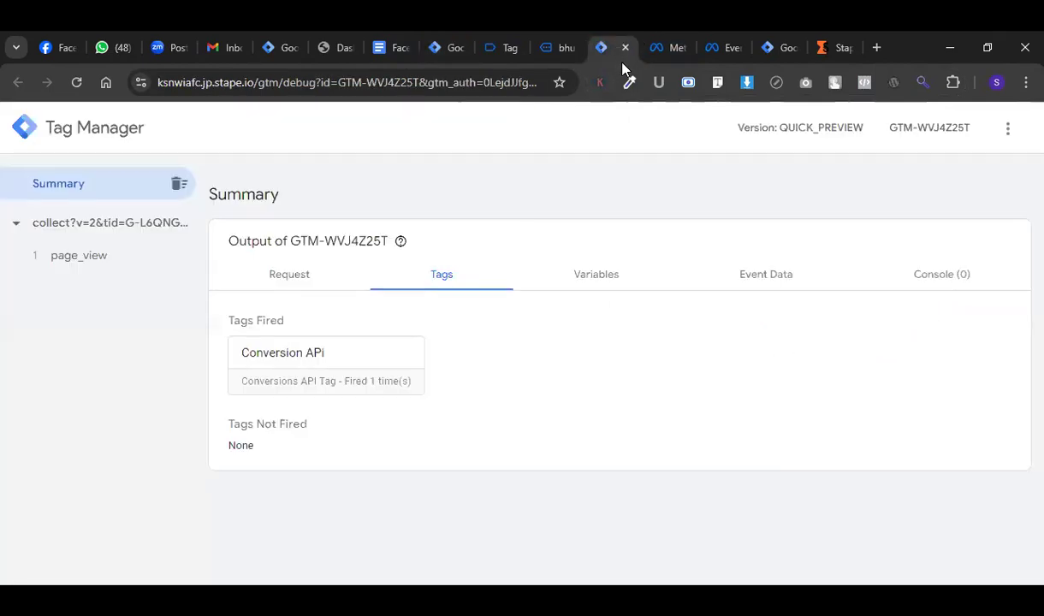
click(670, 42)
click(759, 43)
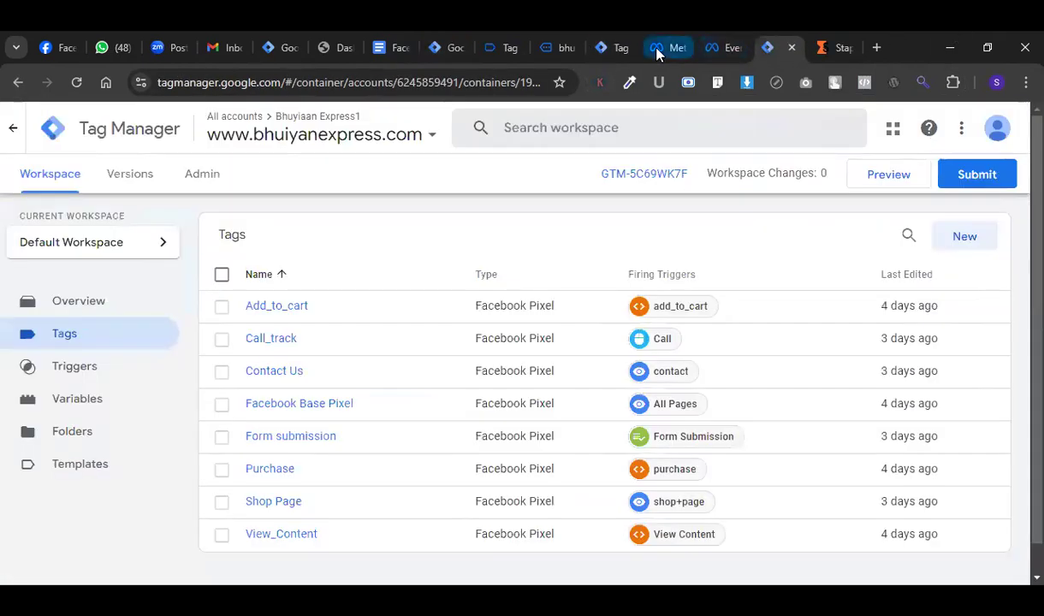
click(324, 137)
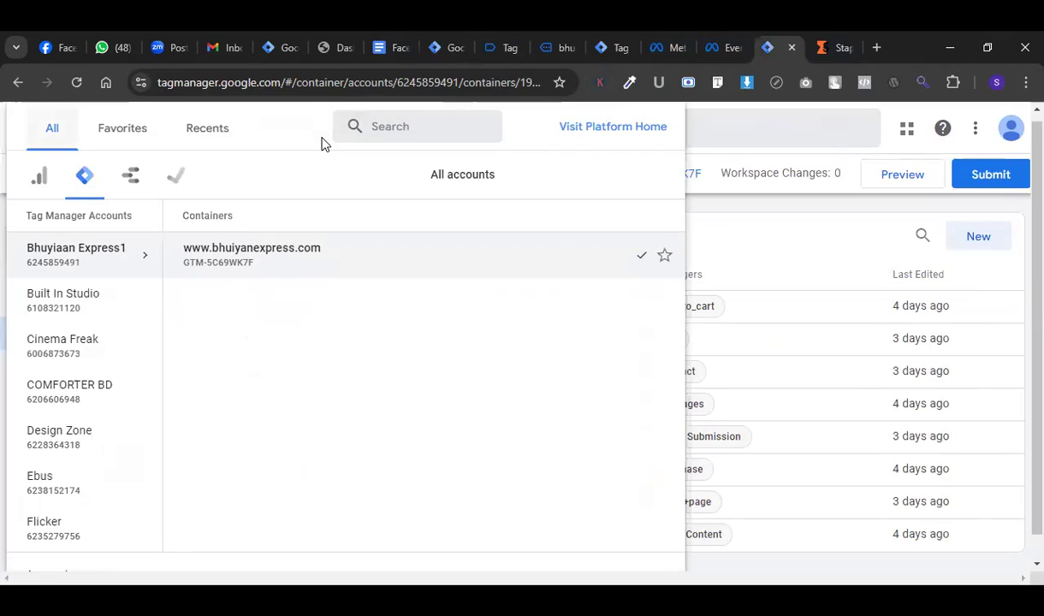
click(454, 43)
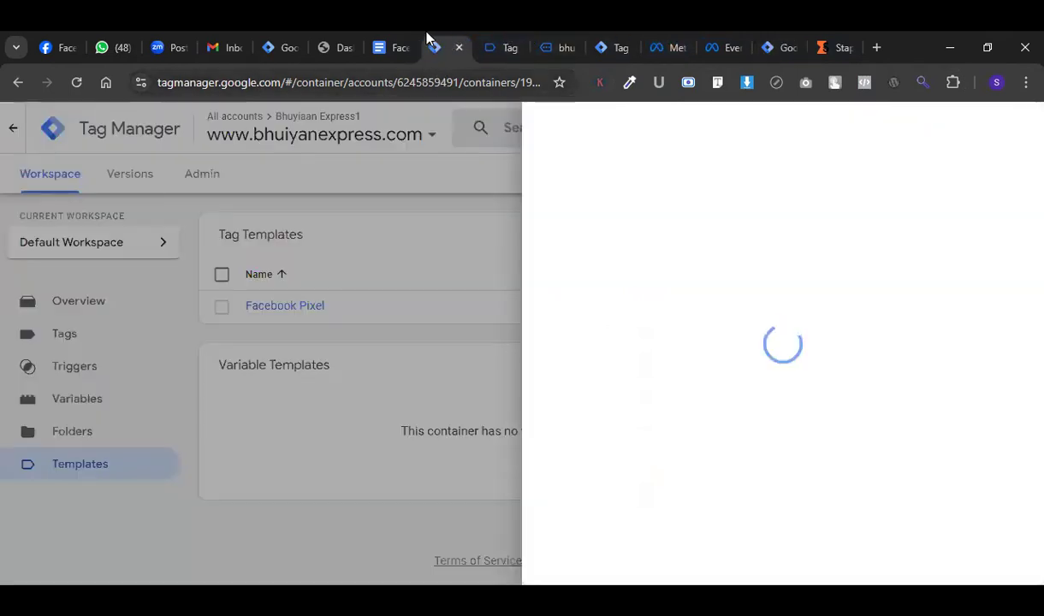
Step: Close the server Conversion Api tag, check the server variables, and switch to the bhuiyanexpress.com container
click(273, 47)
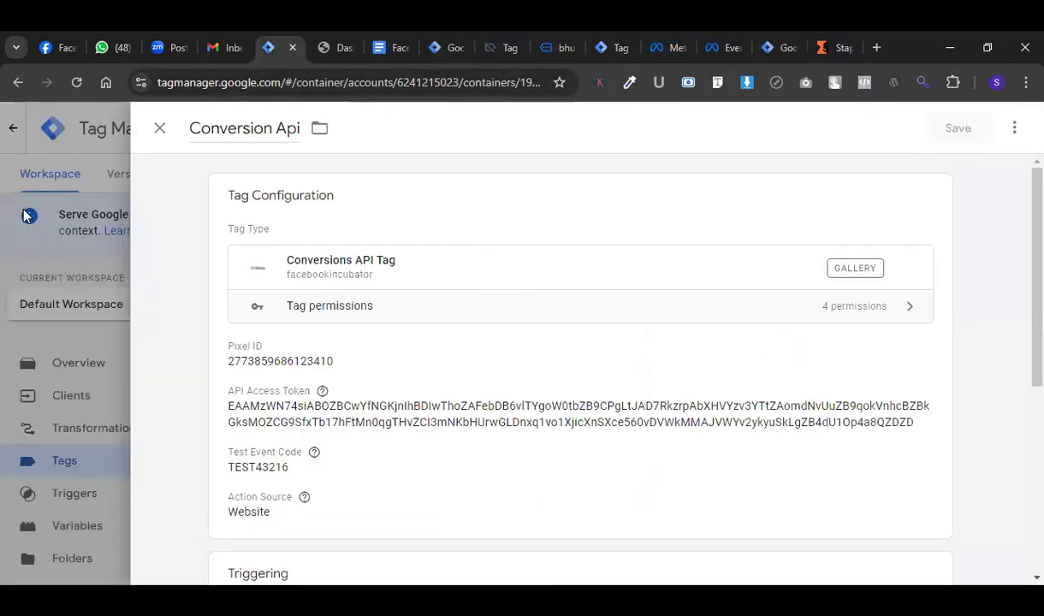
click(60, 254)
click(108, 524)
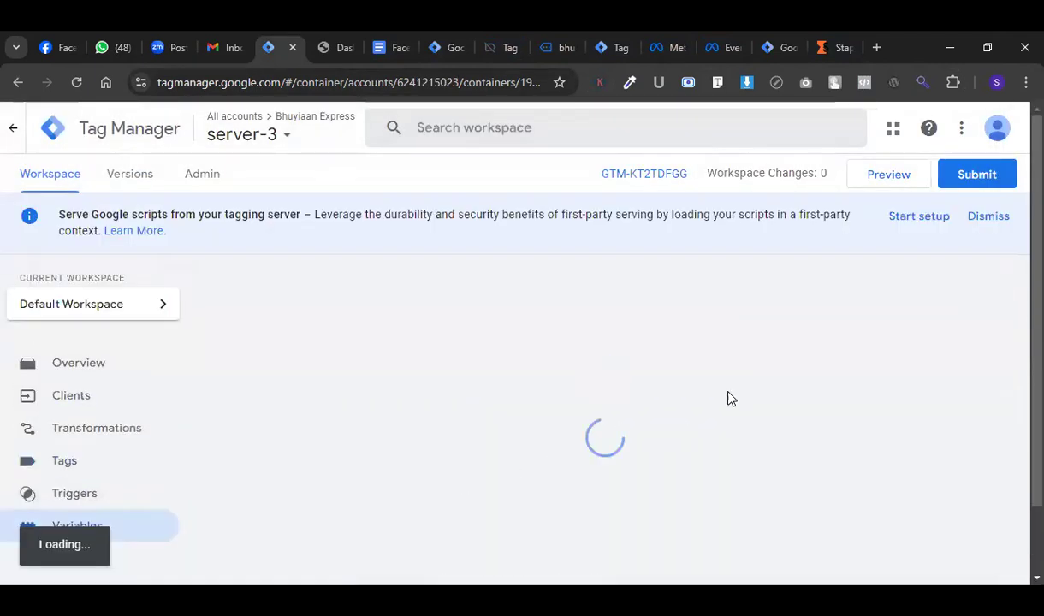
scroll(1018, 402, down, 1)
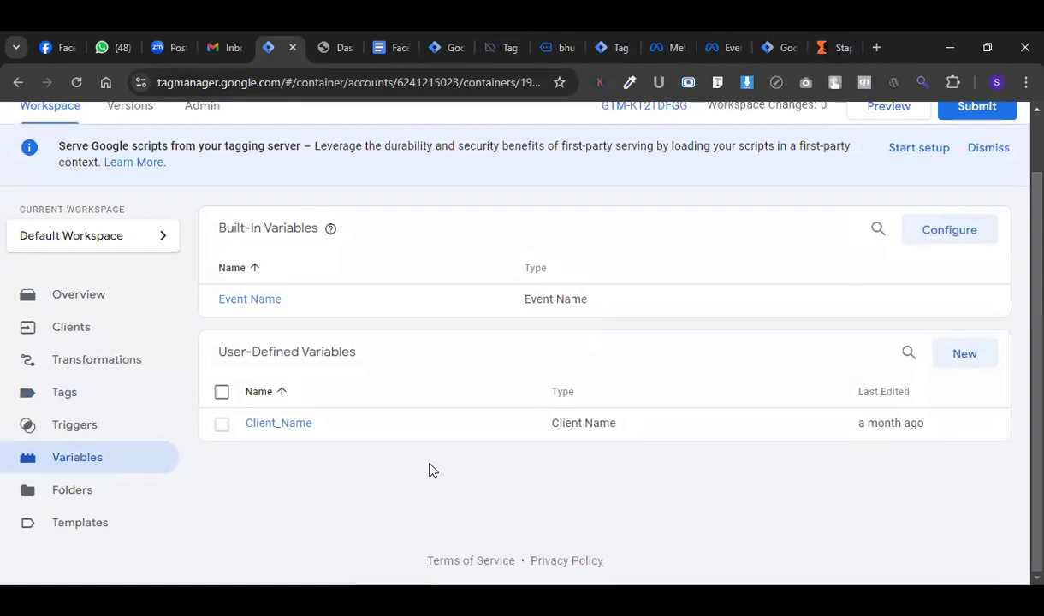
scroll(190, 149, up, 1)
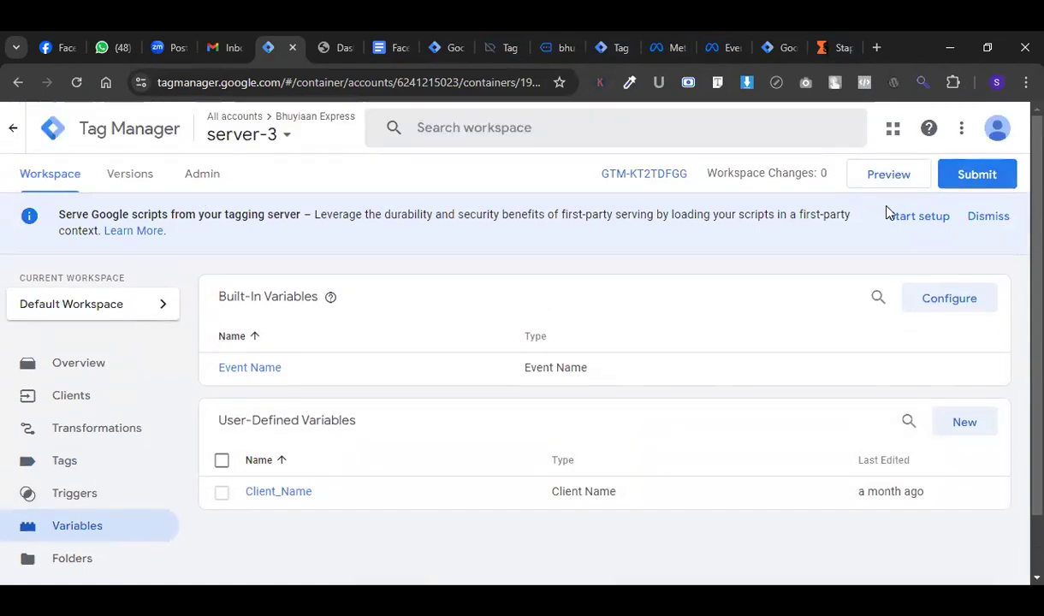
click(288, 133)
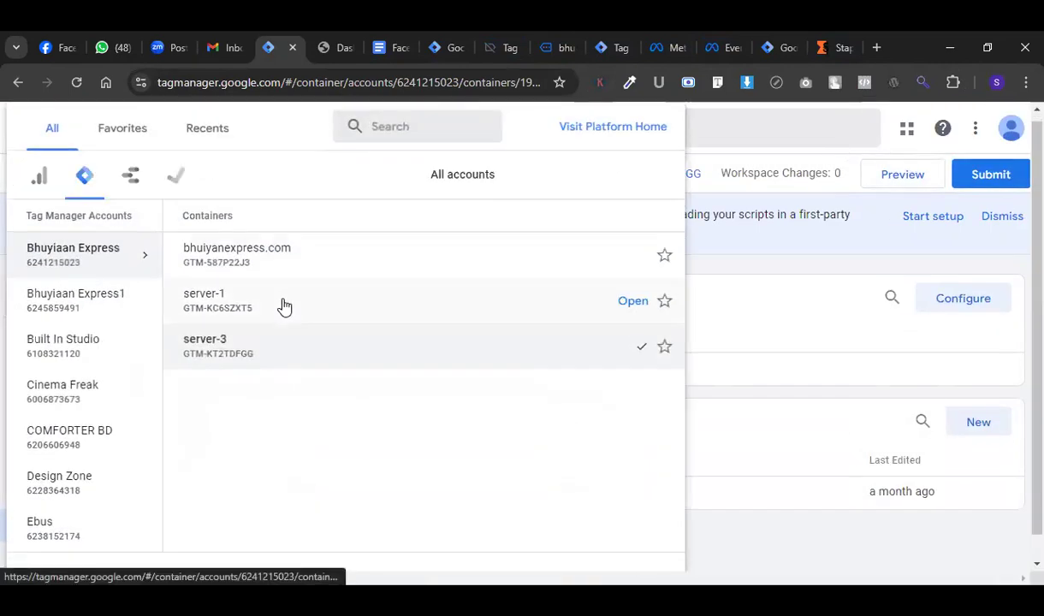
click(279, 262)
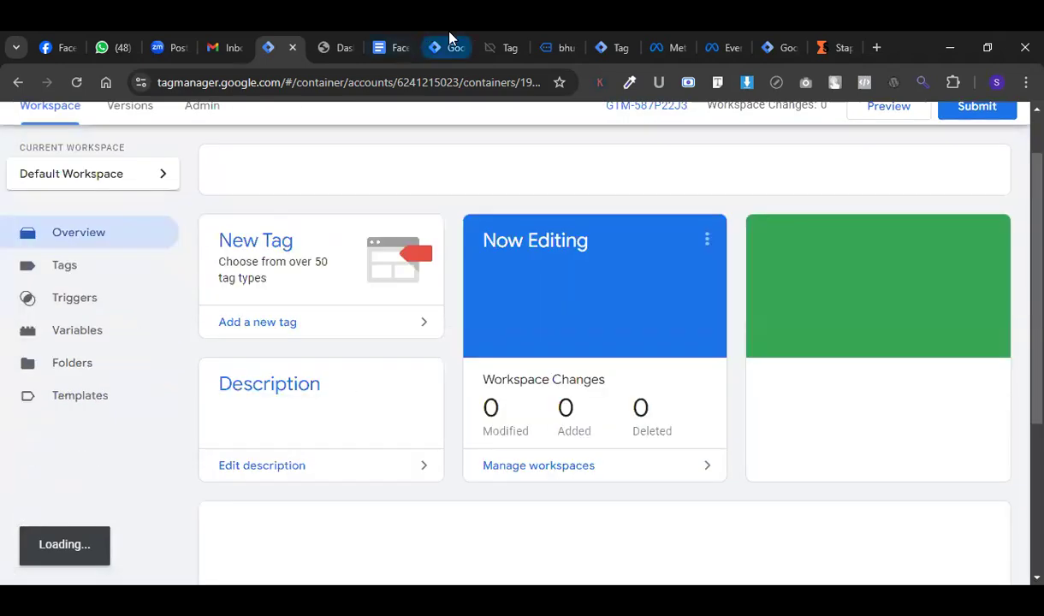
Step: Open the bhuiyanexpress.com container's Variables and inspect the existing Event_Id variable's type
click(433, 43)
click(278, 44)
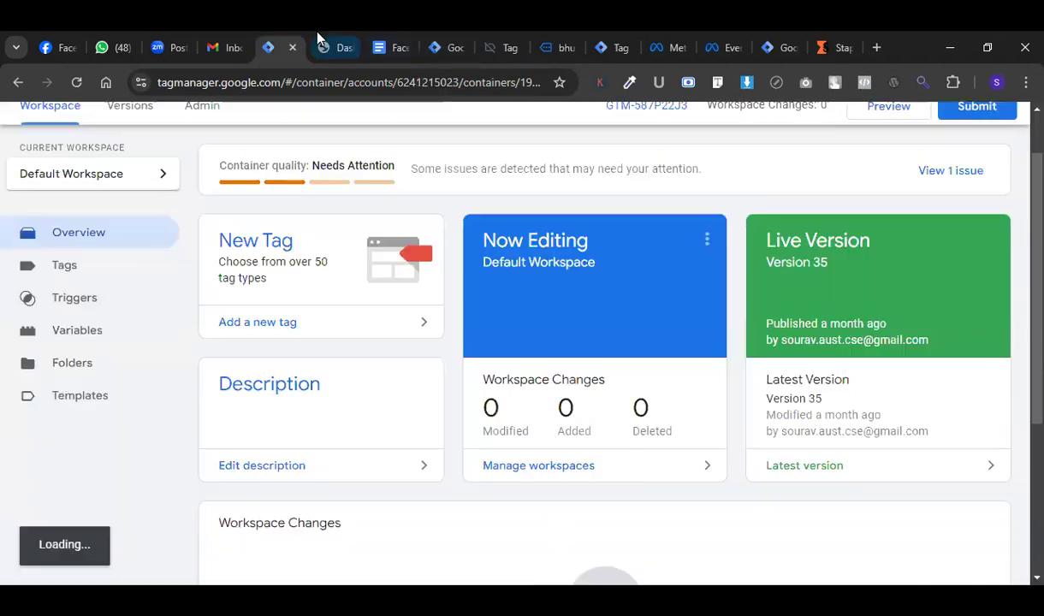
click(97, 342)
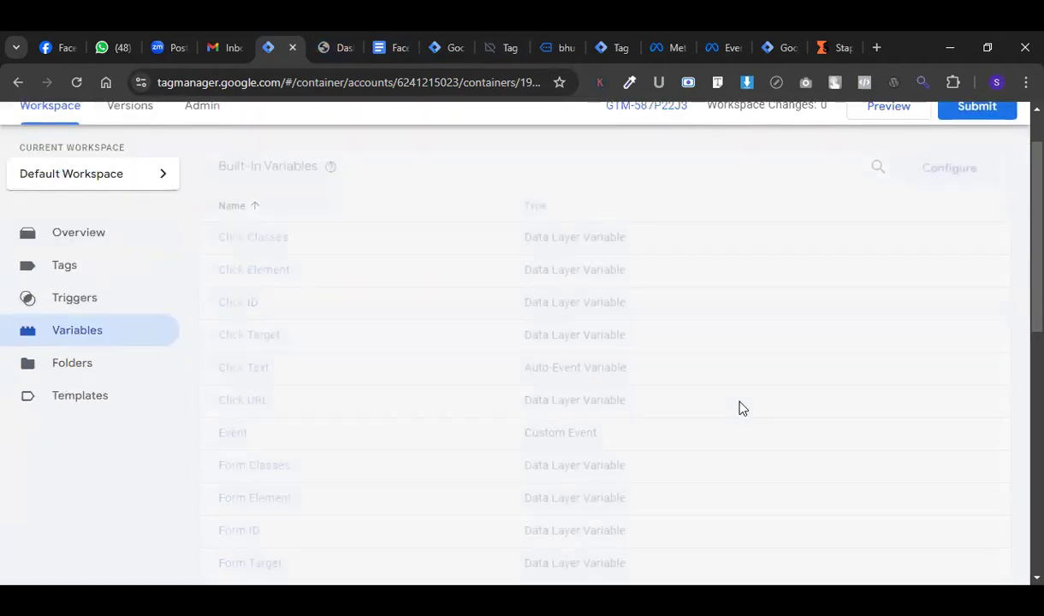
scroll(921, 358, down, 10)
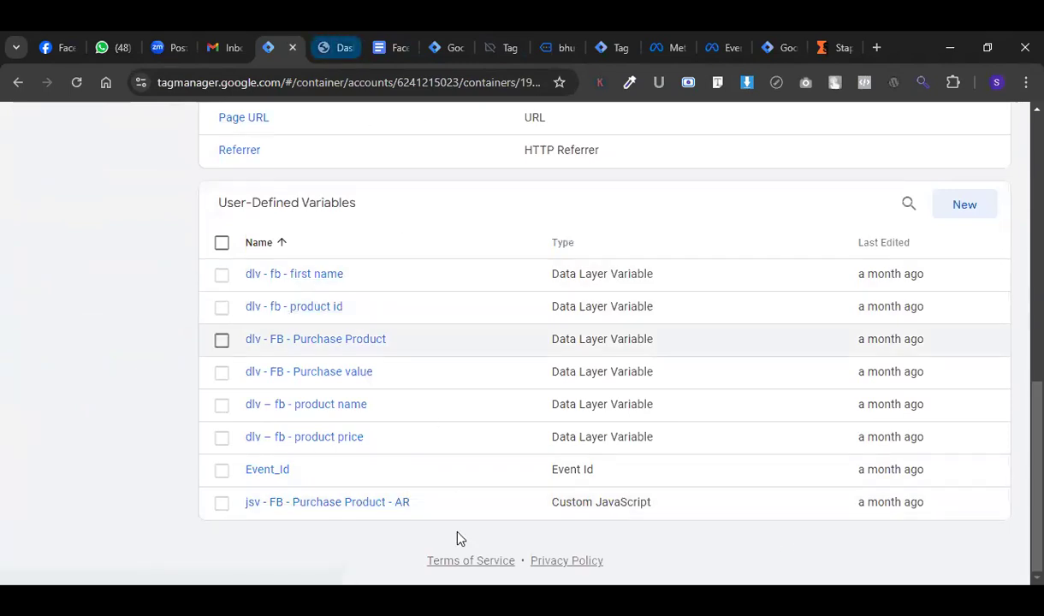
click(268, 469)
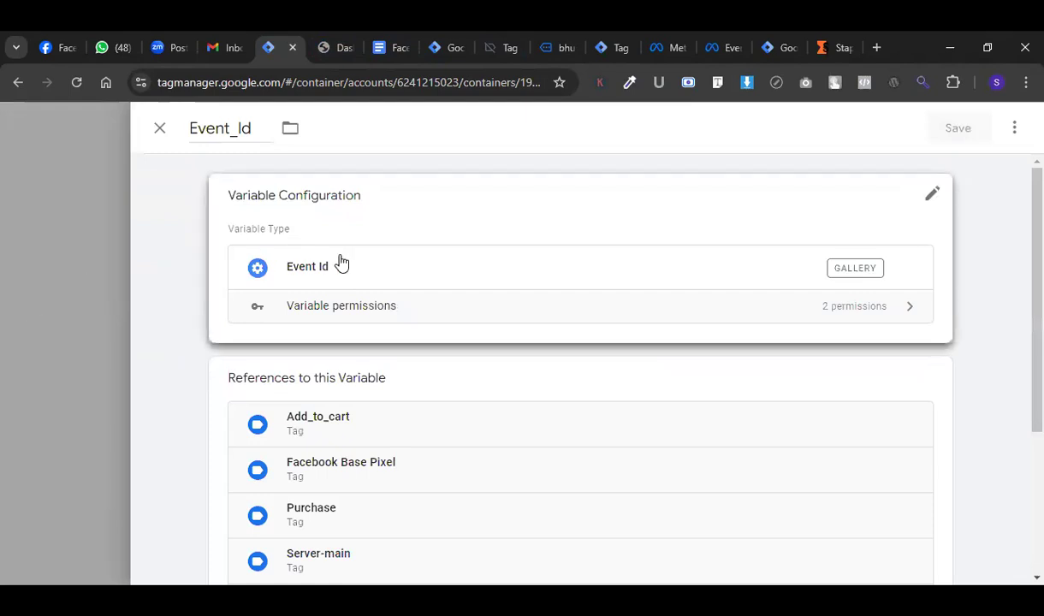
click(336, 47)
Step: Search the gallery for 'event' and add mbaersch's Event Id variable template to the workspace
click(432, 47)
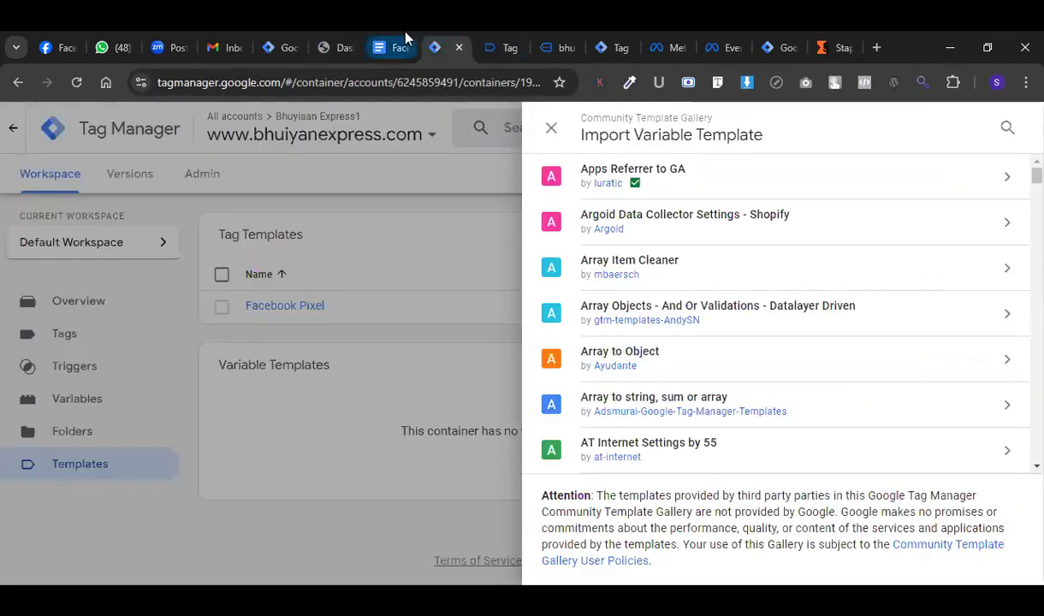
click(1008, 126)
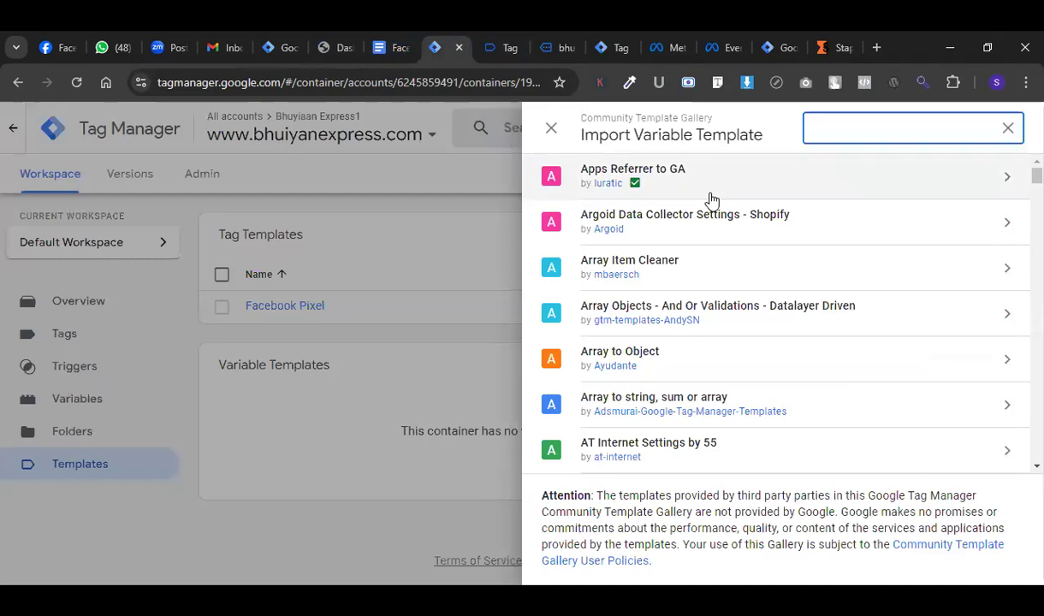
text(evnet)
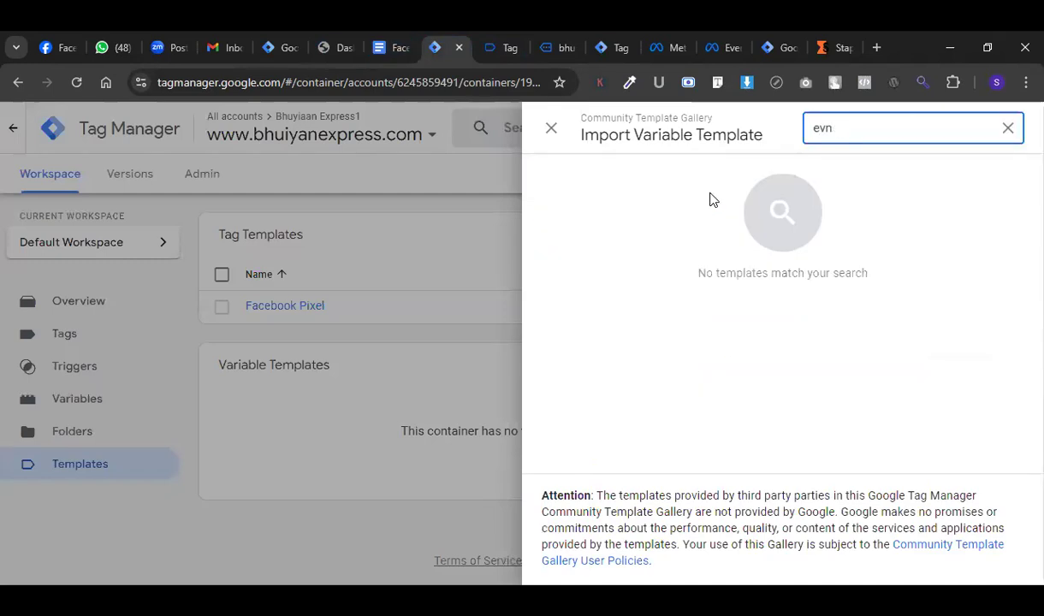
key(BackSpace)
text(ent)
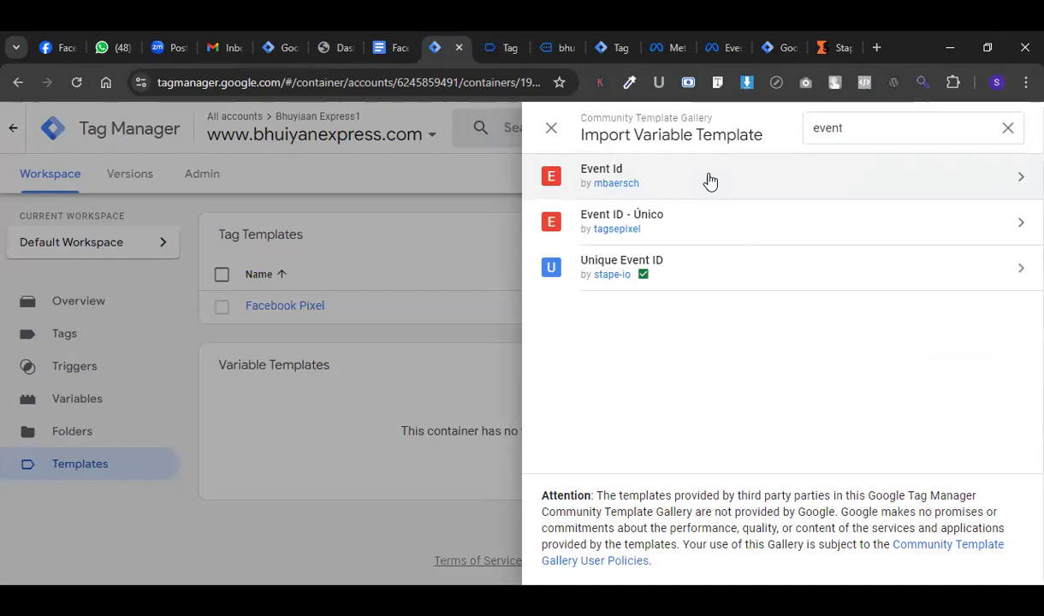
click(709, 180)
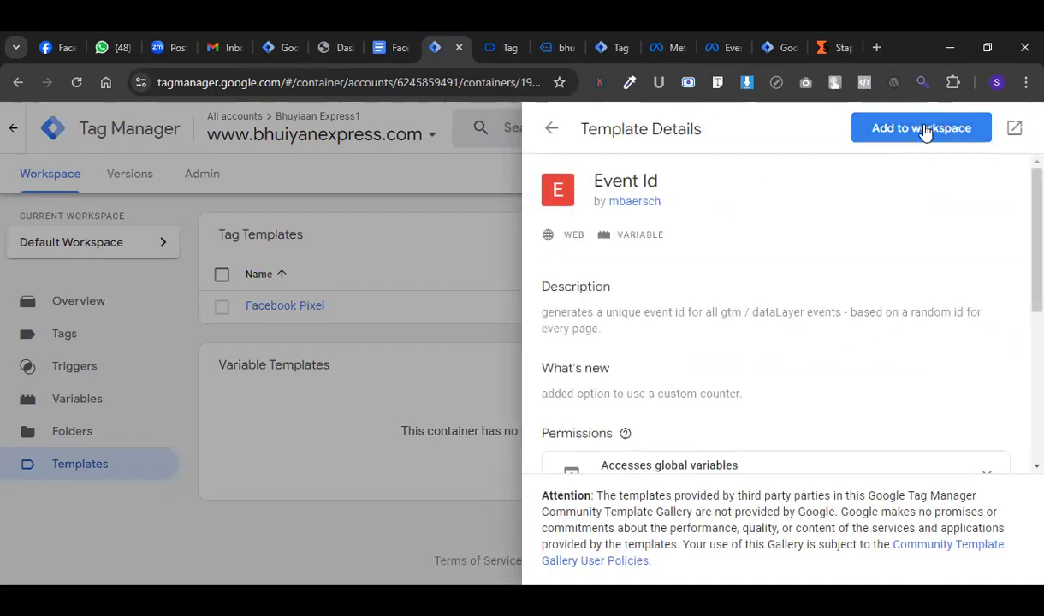
click(924, 129)
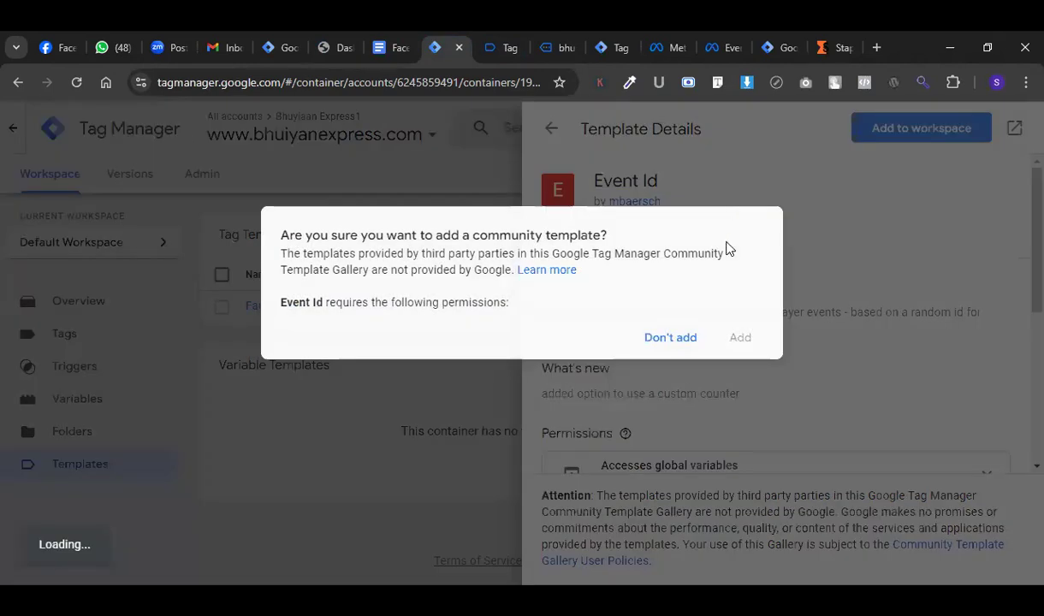
click(739, 432)
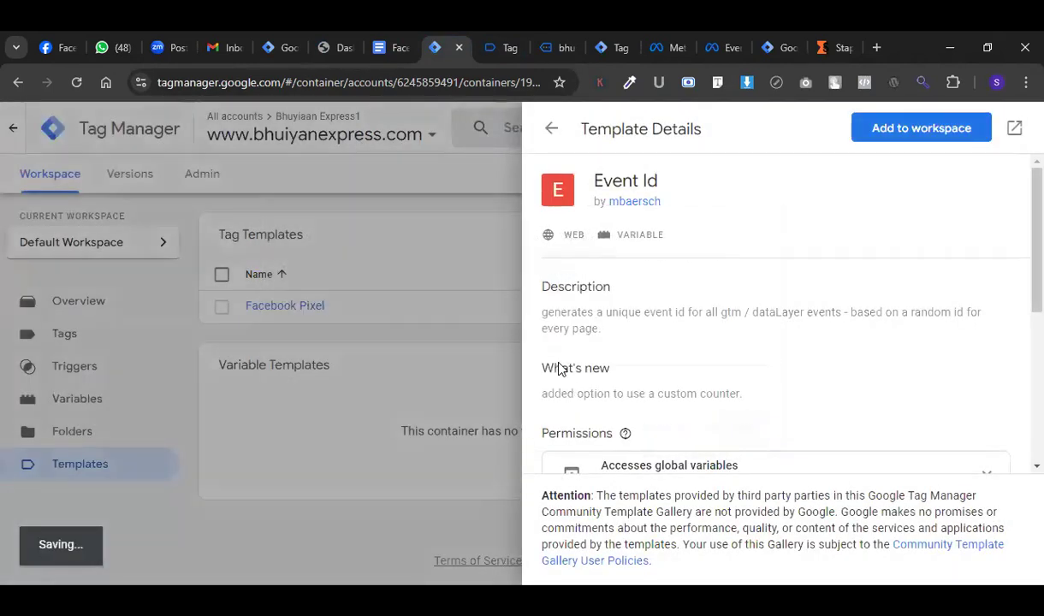
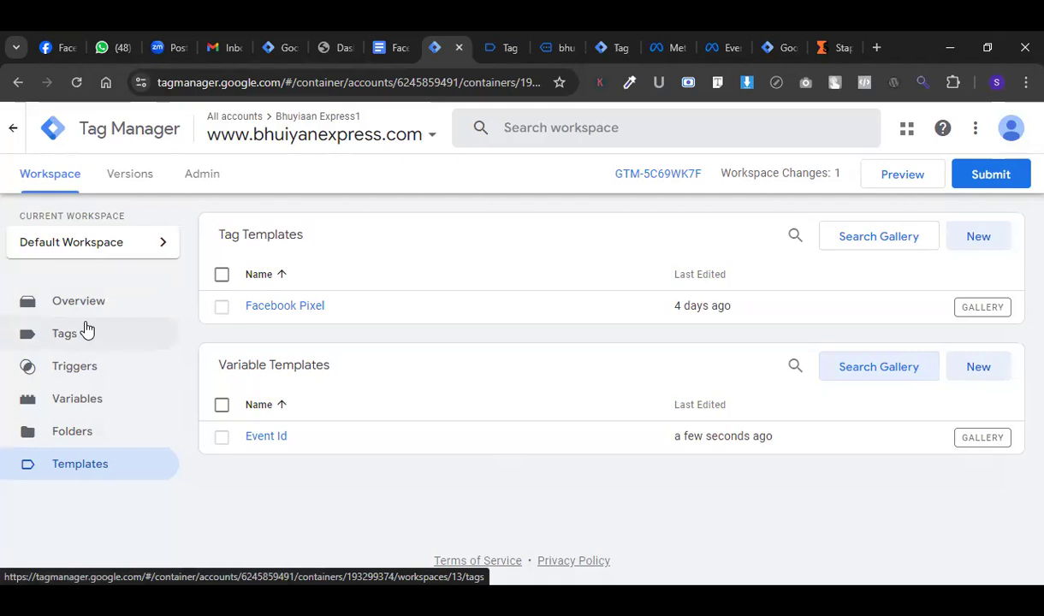
Step: Go to Variables, scroll to User-Defined Variables, and start a new variable
click(86, 330)
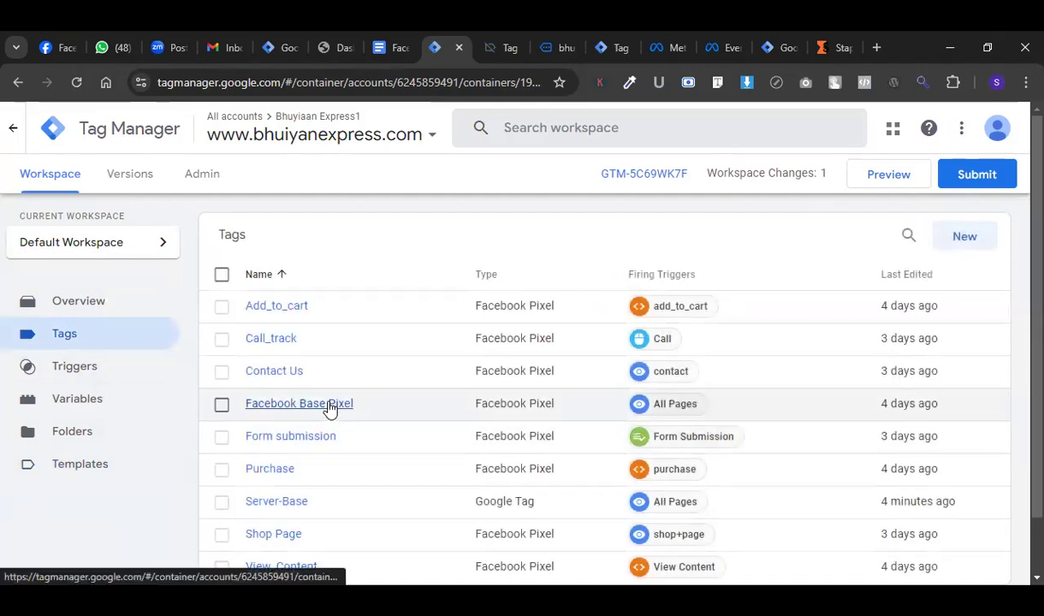
click(94, 456)
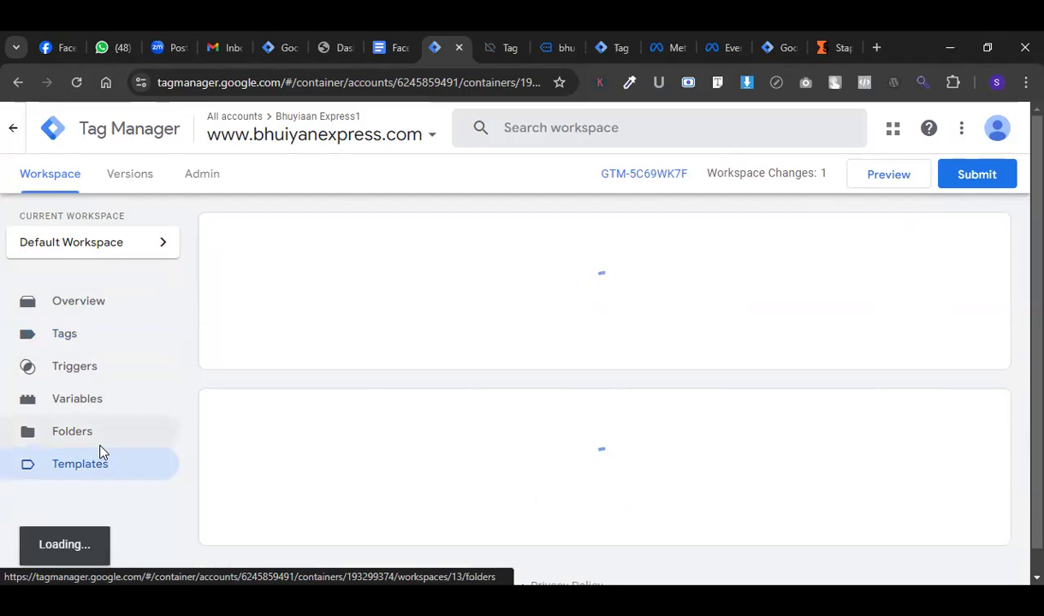
click(119, 346)
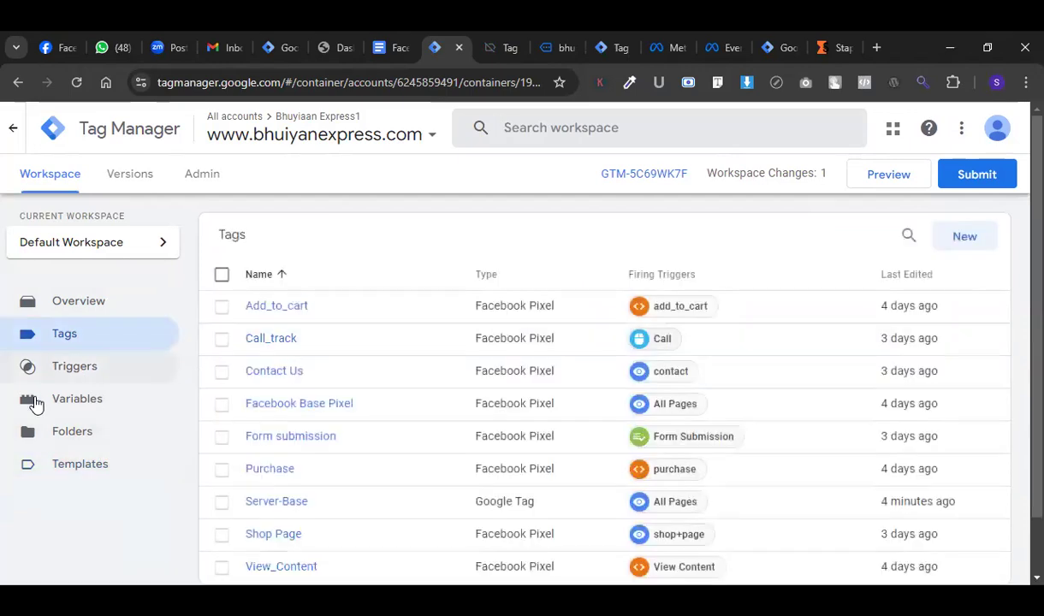
click(160, 400)
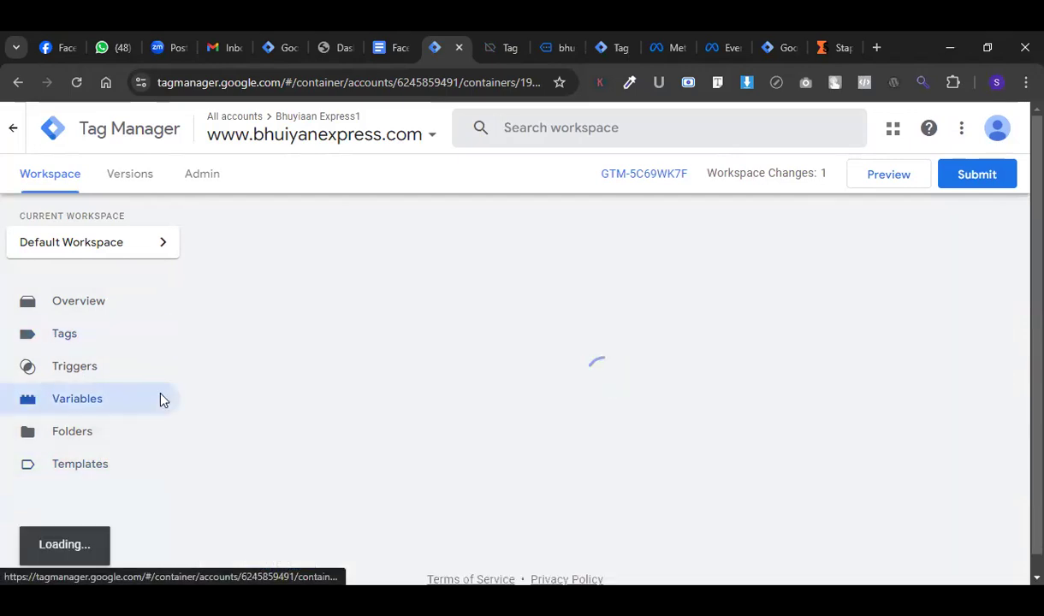
scroll(1019, 493, down, 5)
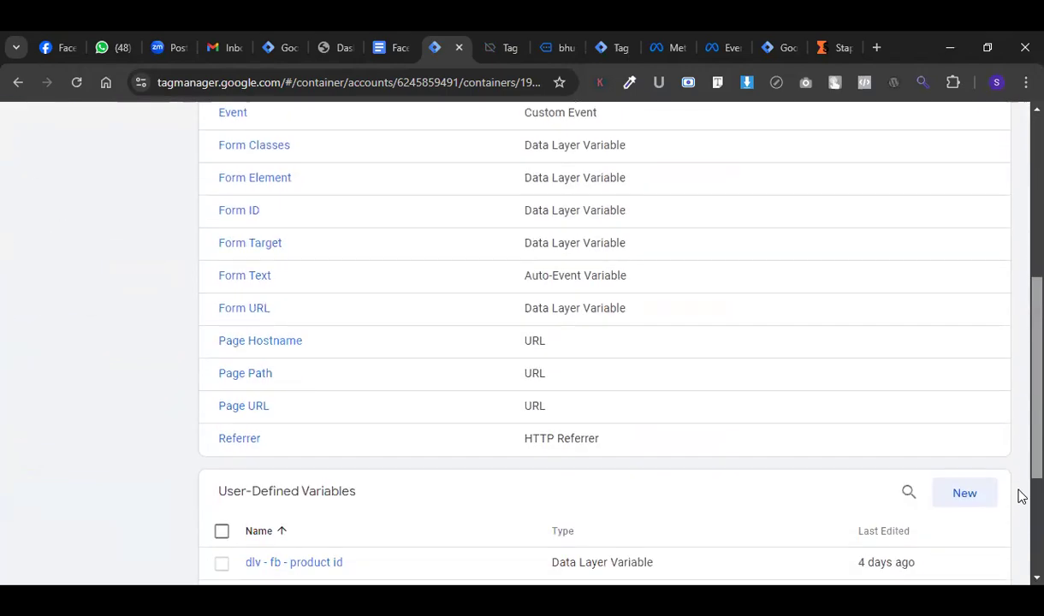
scroll(1019, 495, down, 3)
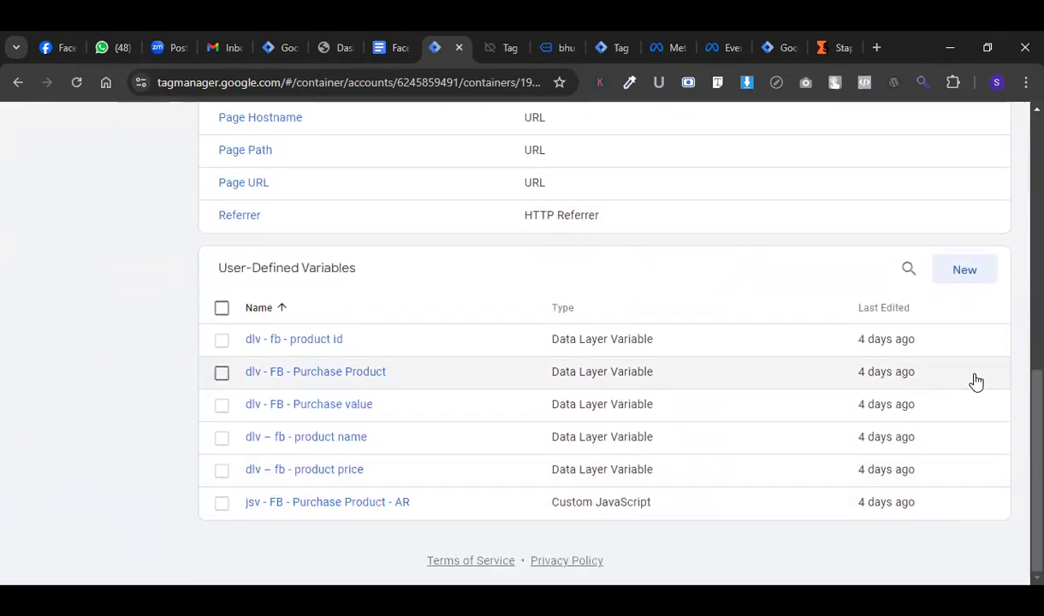
click(965, 271)
Step: Create the event_id variable with the Event Id custom template and save it
click(214, 133)
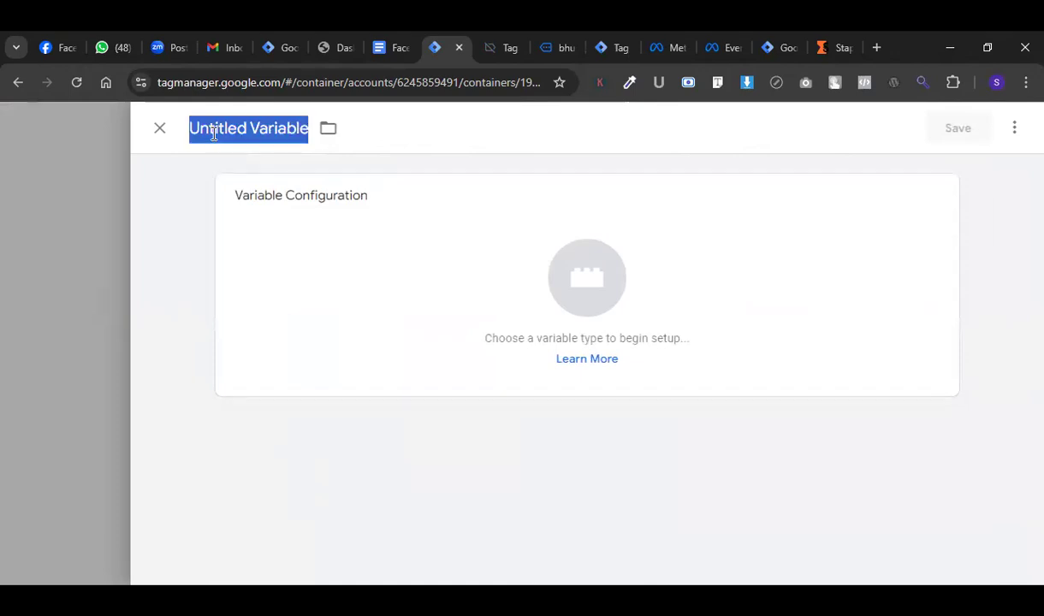
text(event_id)
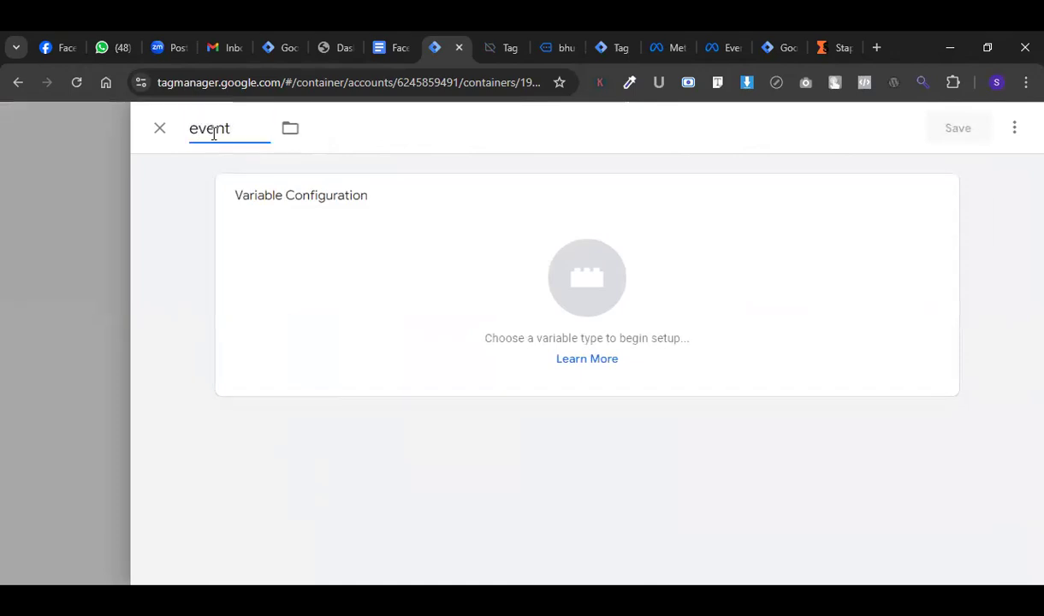
click(591, 299)
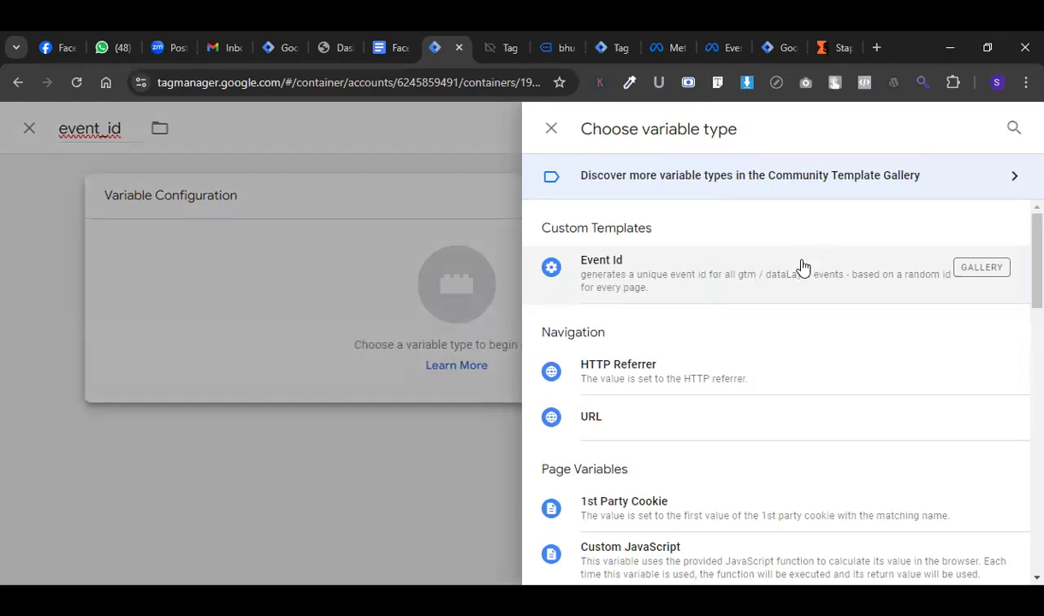
click(800, 265)
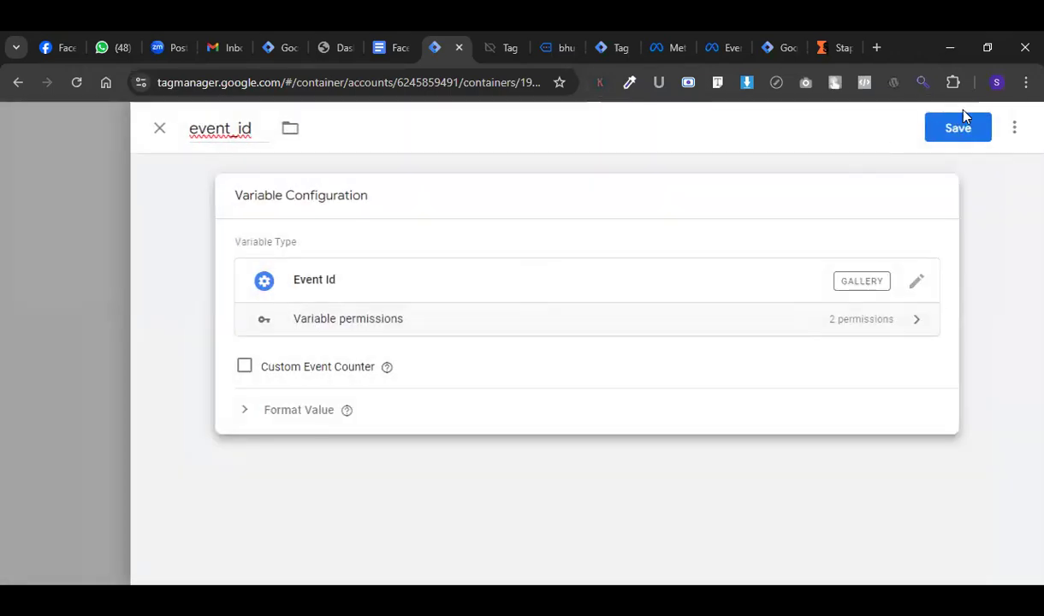
click(948, 128)
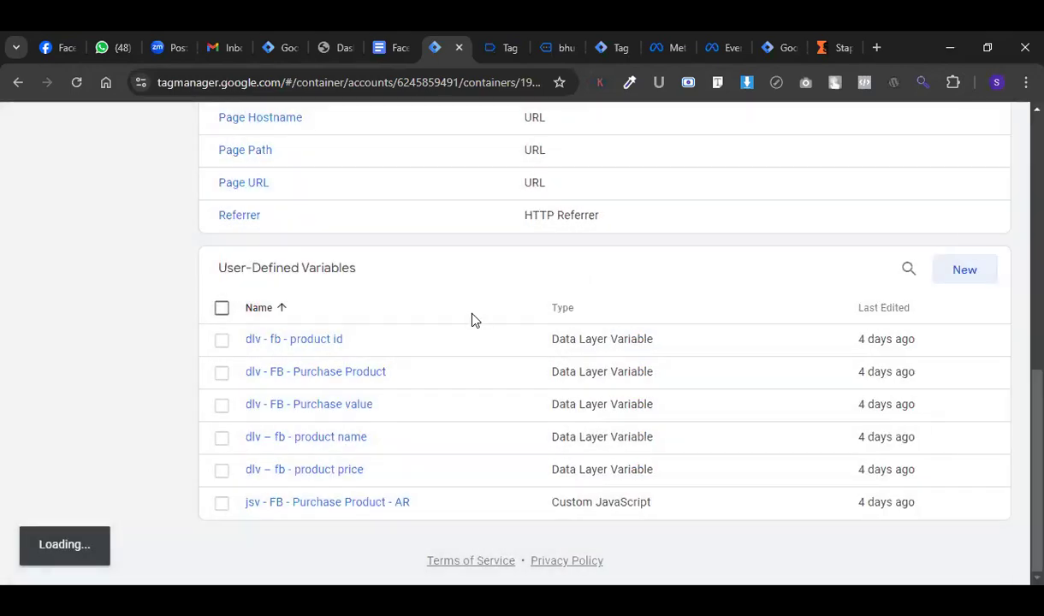
Step: Return to Tags and open the Facebook Base Pixel tag
scroll(1018, 390, up, 10)
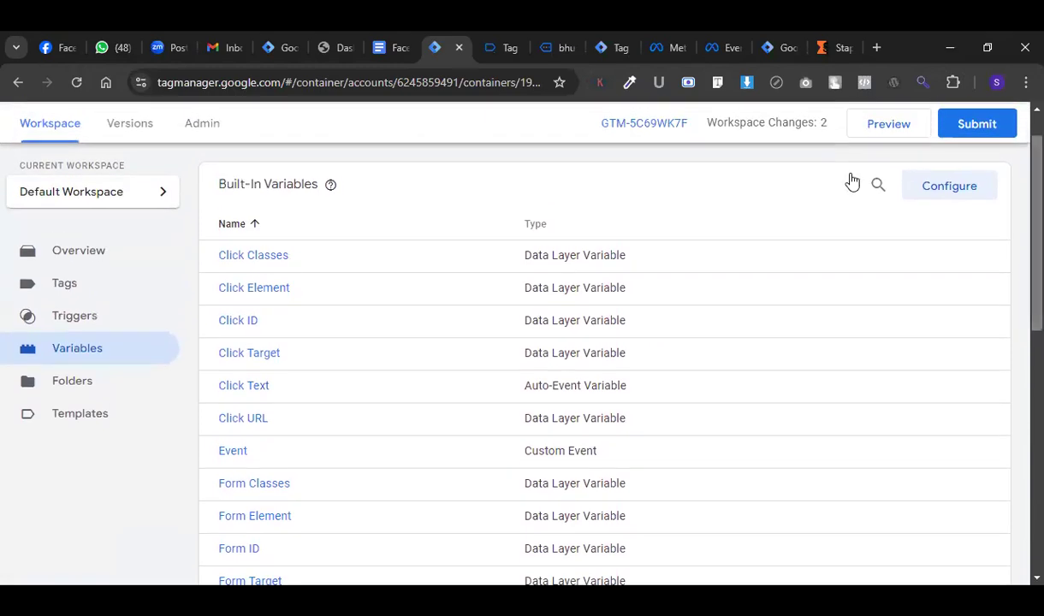
click(112, 288)
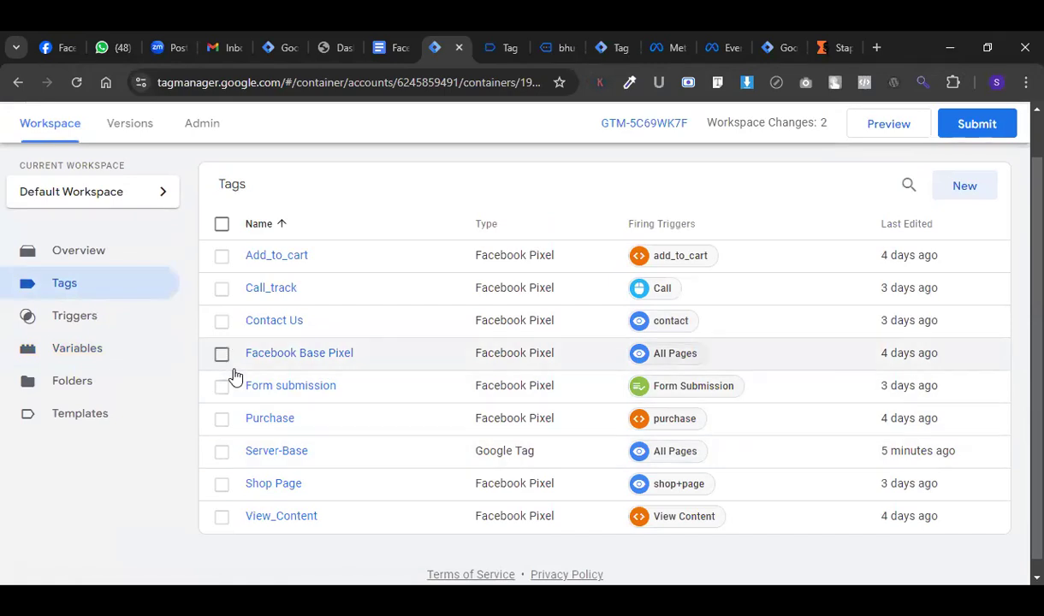
click(320, 363)
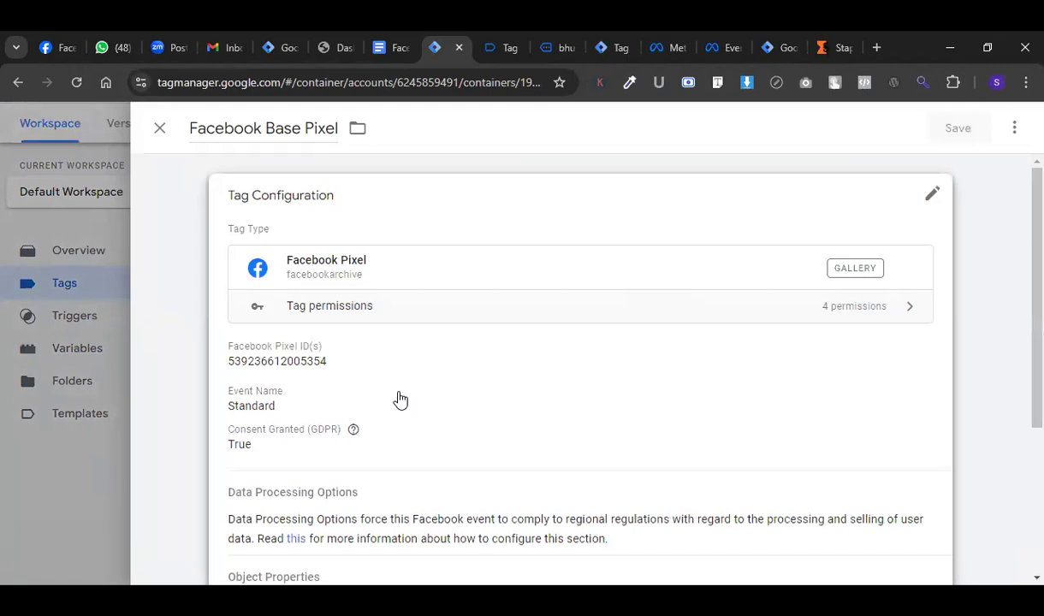
Step: Edit the Facebook Base Pixel configuration and expand More Settings to reach Event ID
scroll(1021, 365, down, 3)
scroll(1021, 365, down, 2)
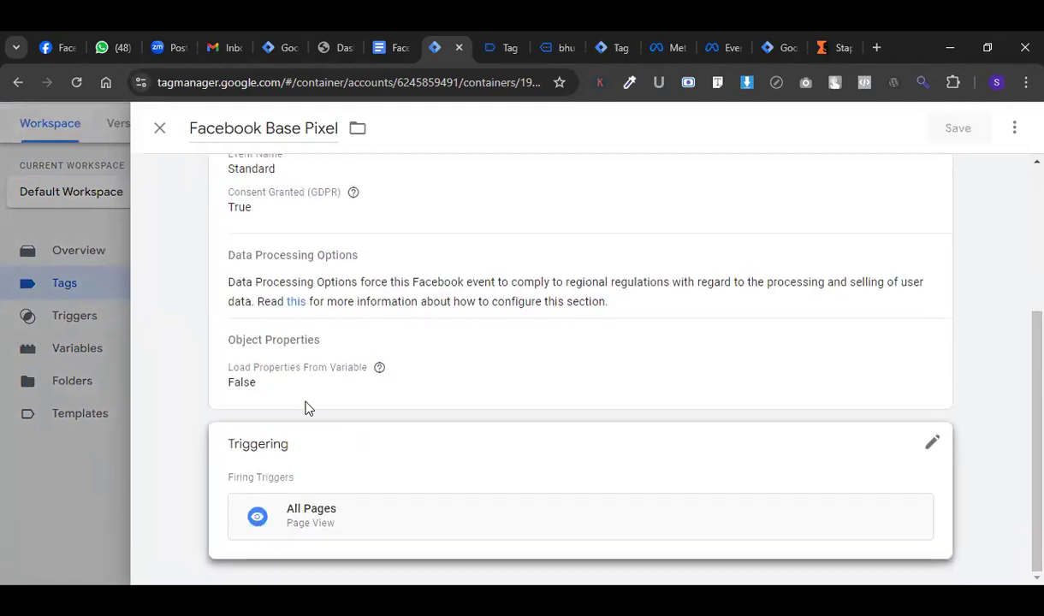
click(306, 341)
scroll(517, 408, down, 3)
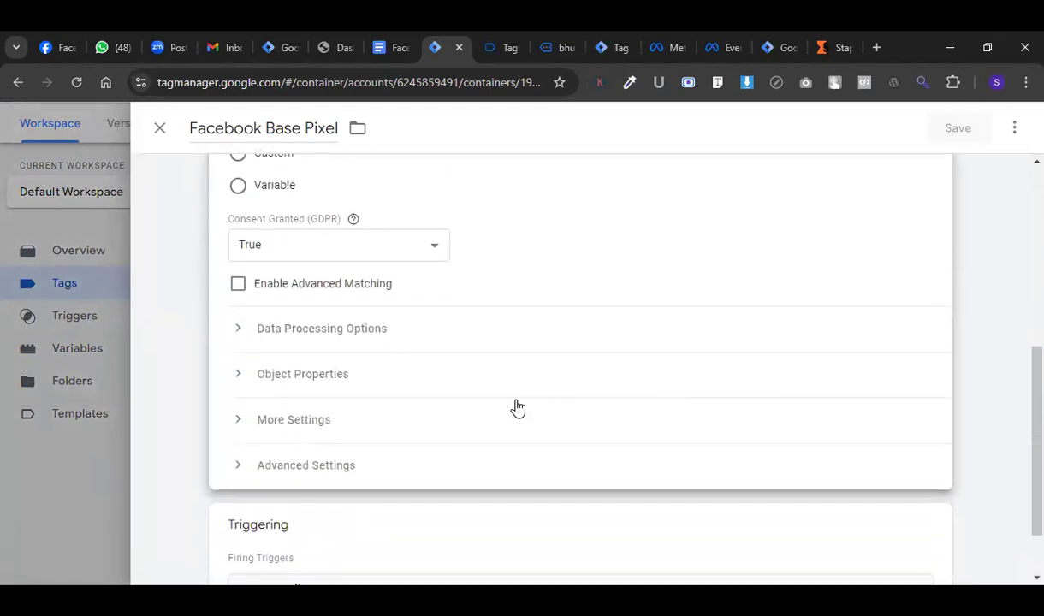
click(270, 417)
scroll(296, 408, down, 1)
click(299, 440)
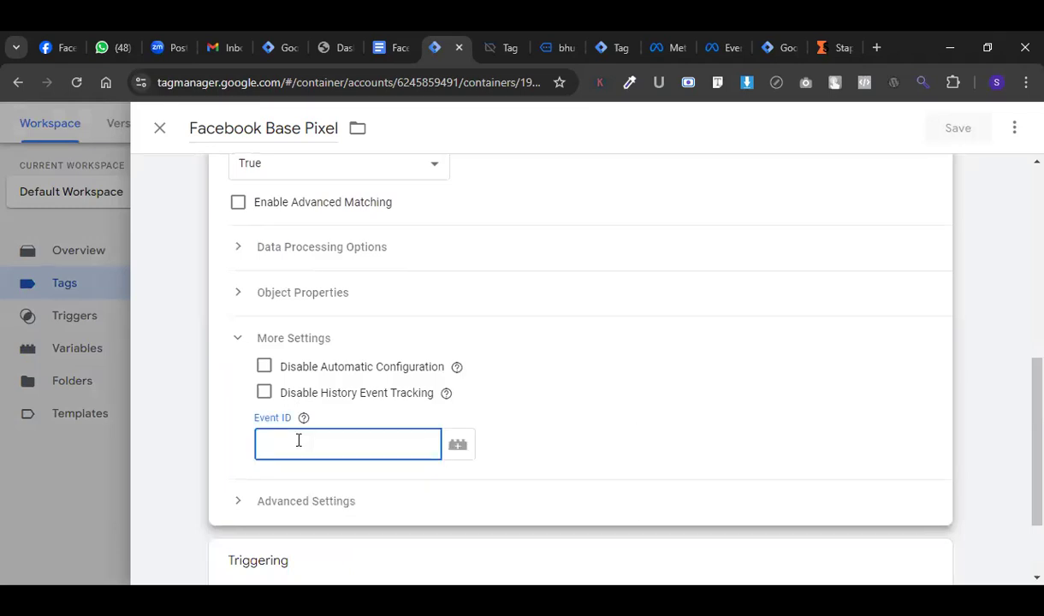
Step: Insert {{event_id}} as the Event ID and save the Facebook Base Pixel tag
click(458, 444)
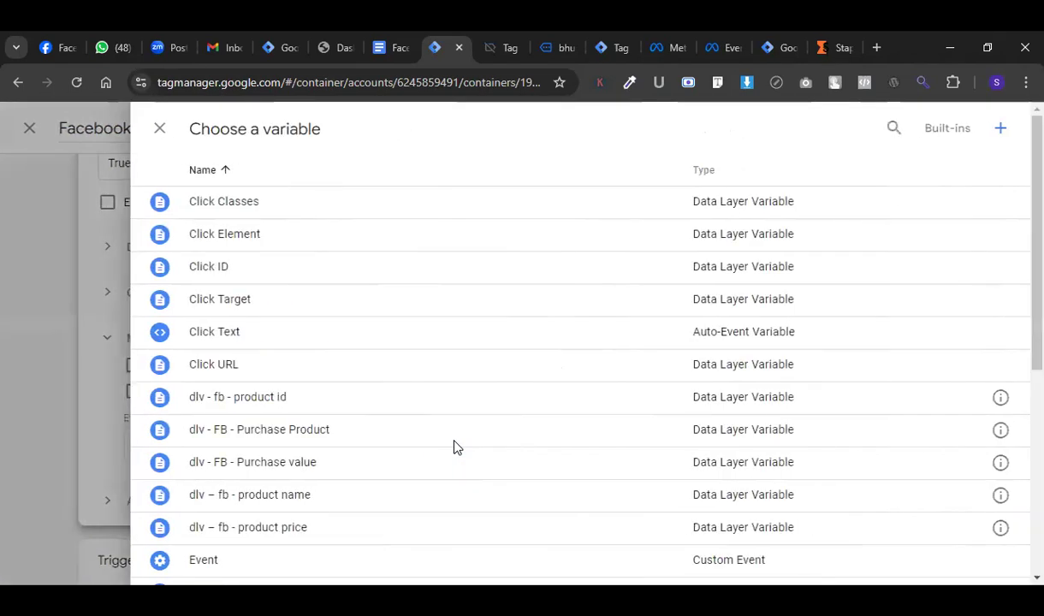
scroll(374, 464, down, 1)
scroll(374, 464, up, 1)
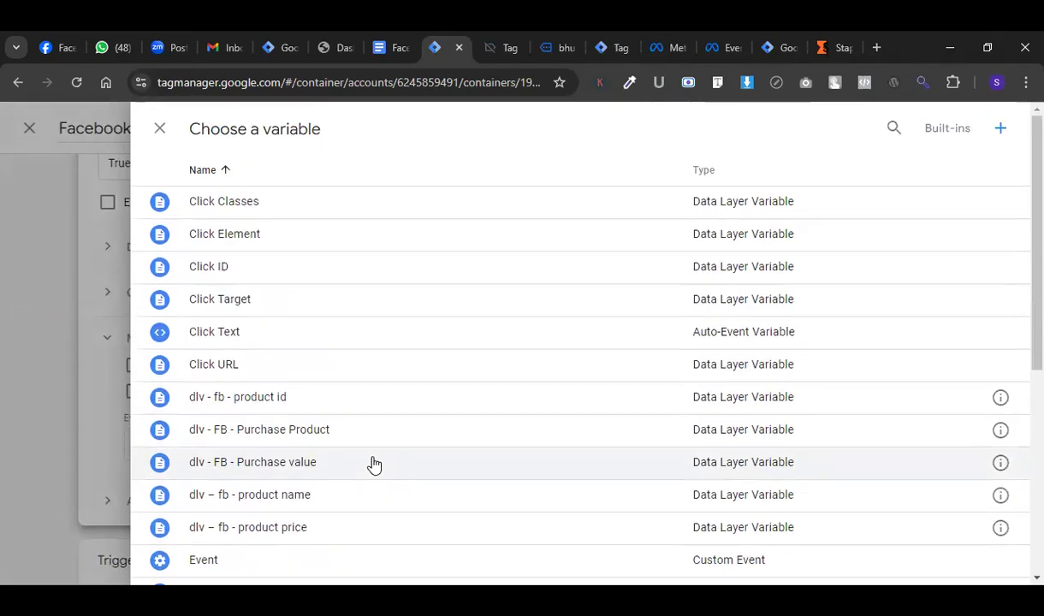
scroll(372, 465, down, 1)
click(280, 515)
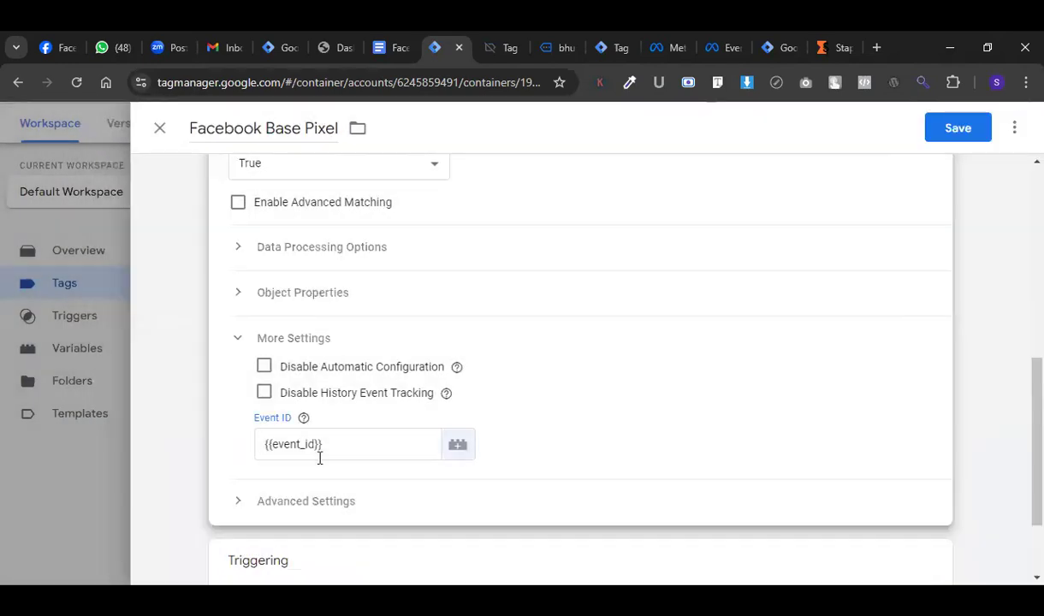
click(975, 127)
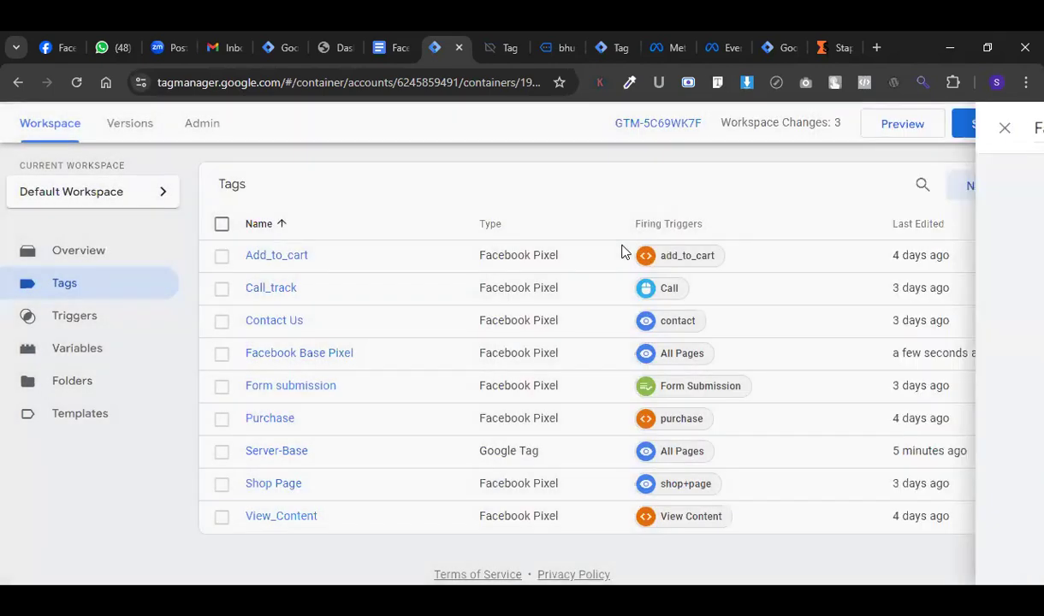
click(282, 451)
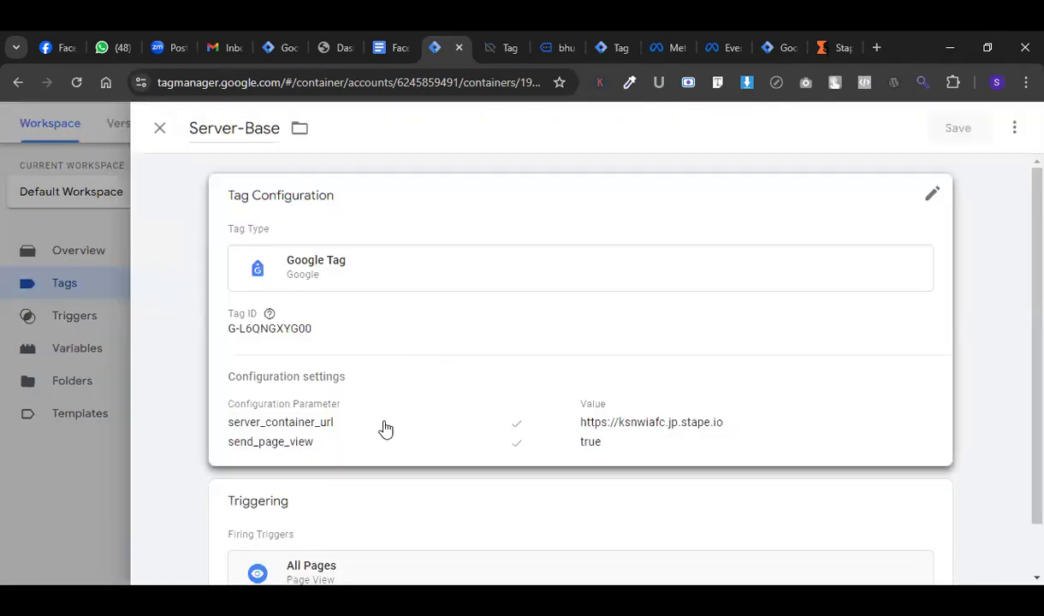
Step: Add an event_id configuration parameter valued {{event_id}} to Server-Base and save
click(383, 427)
scroll(383, 427, down, 4)
click(323, 338)
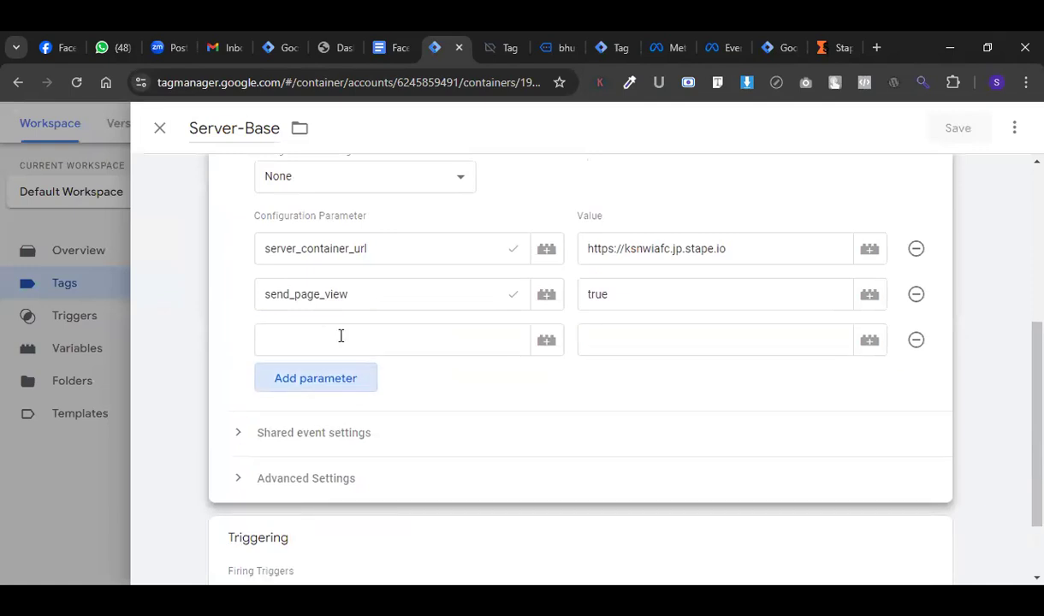
text(event)
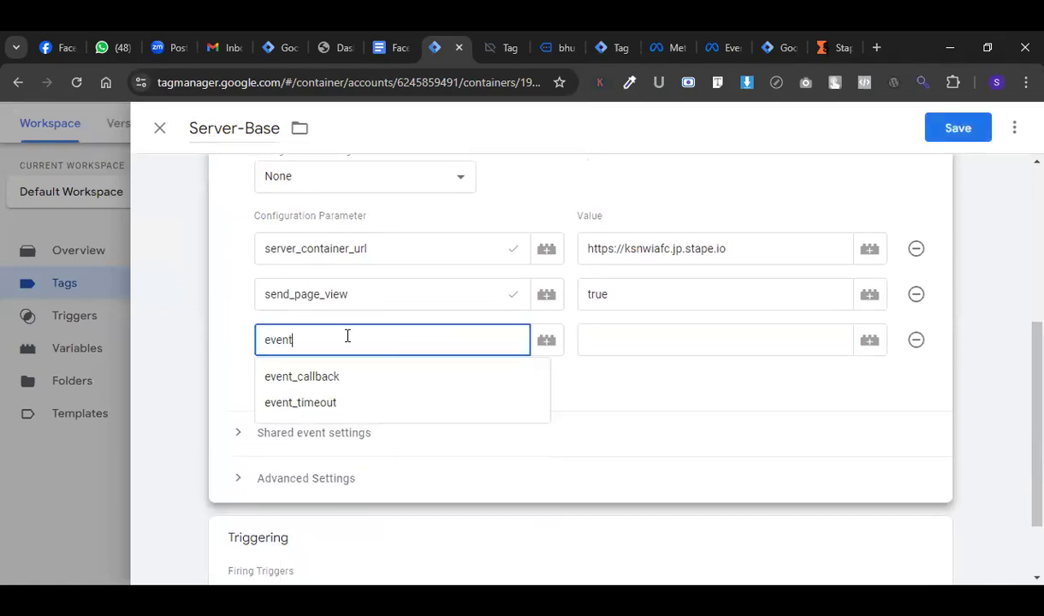
text(_id)
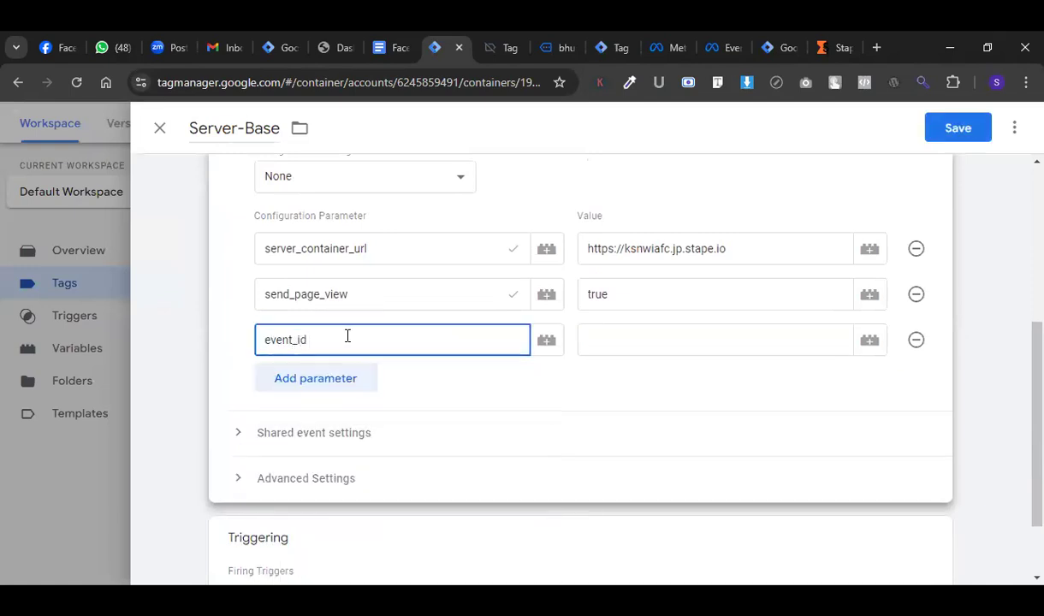
click(869, 351)
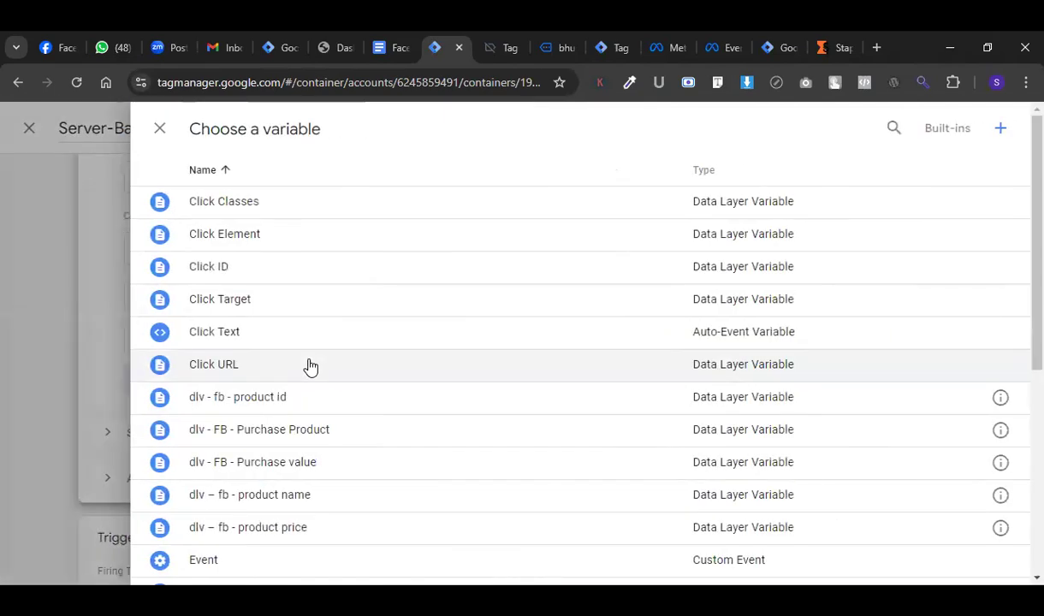
scroll(309, 366, down, 2)
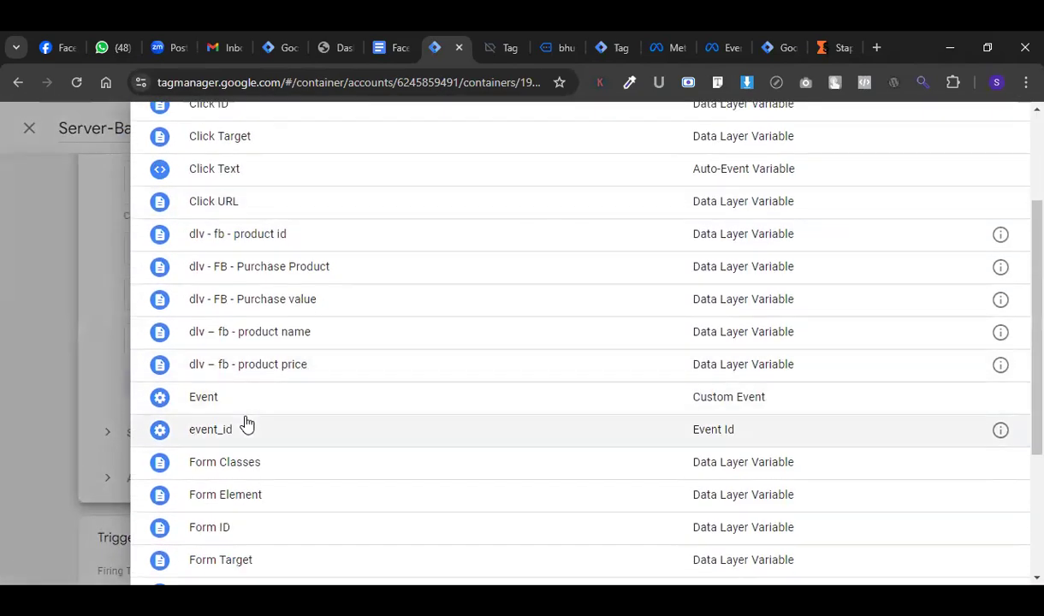
click(245, 424)
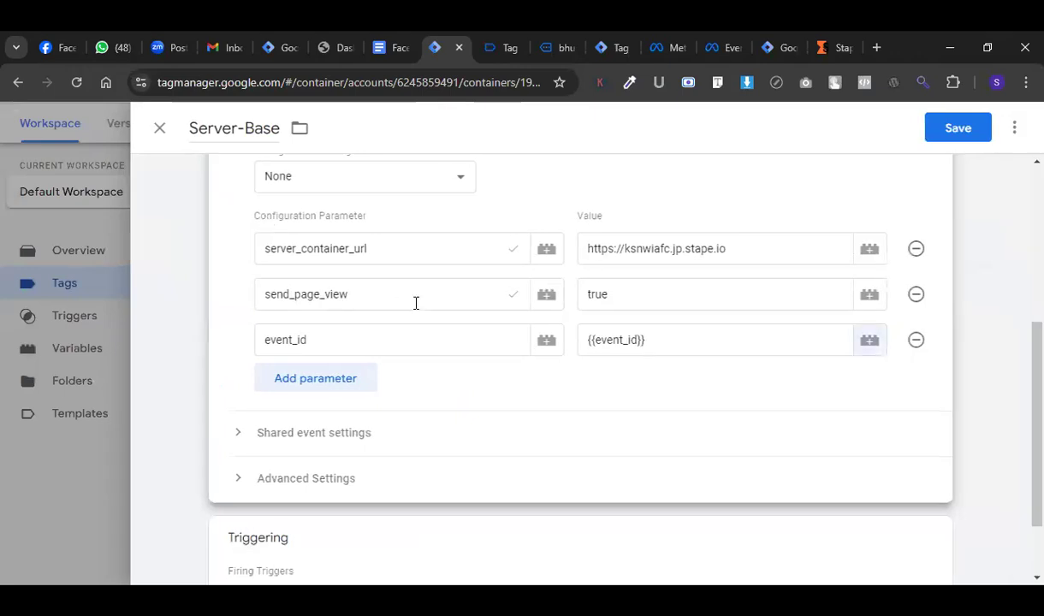
click(960, 130)
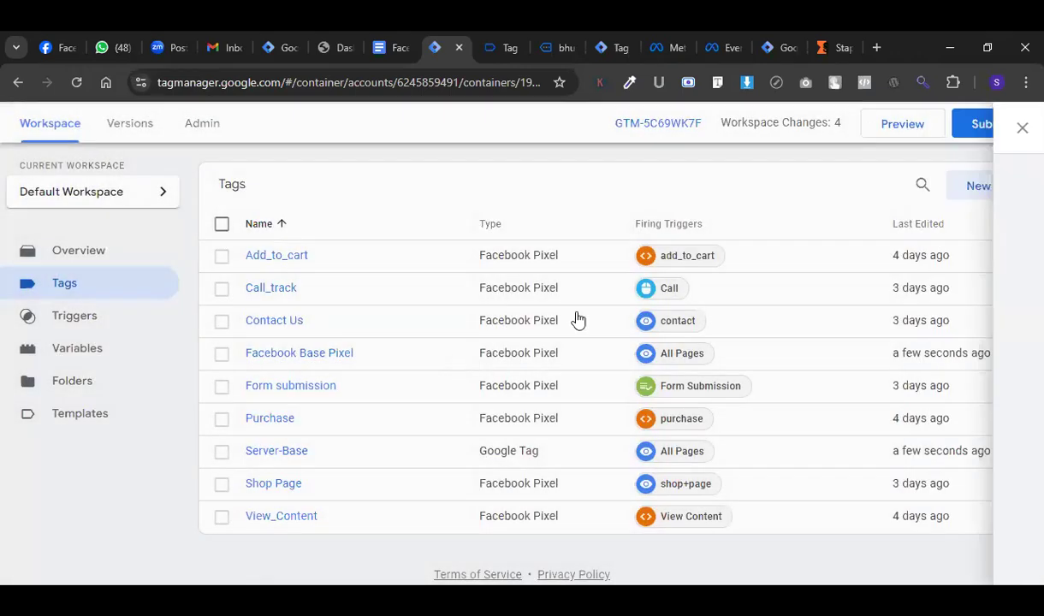
Step: Publish the container as Version 13 without a description and launch Preview
click(972, 119)
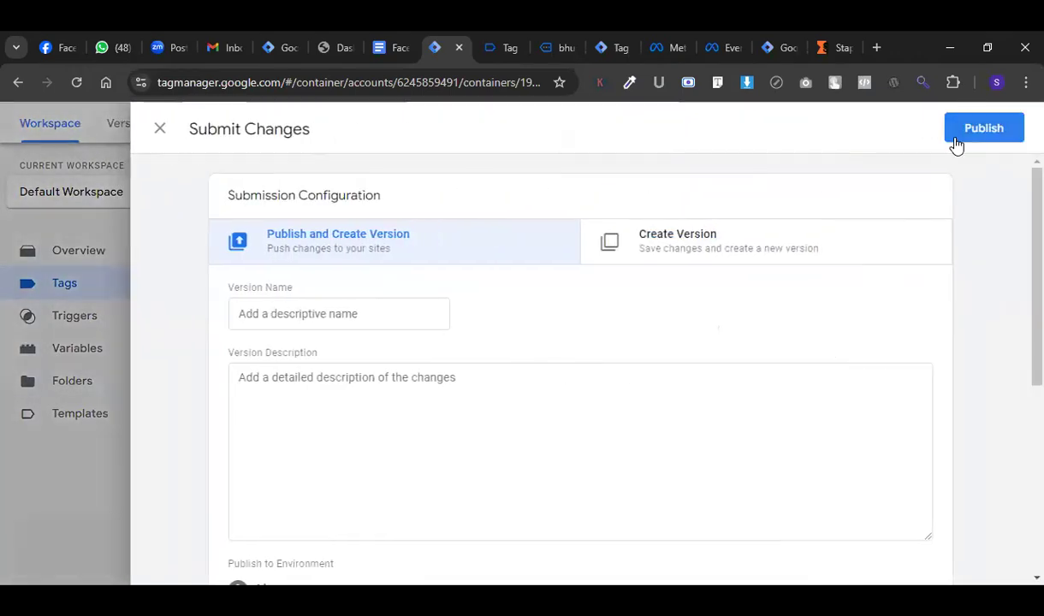
click(975, 130)
click(720, 545)
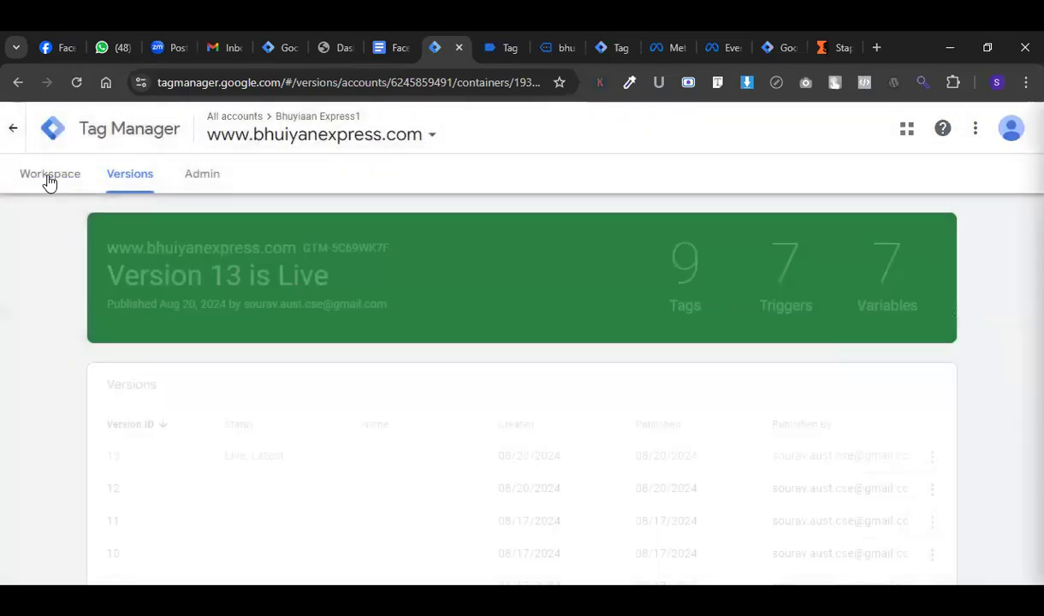
click(49, 177)
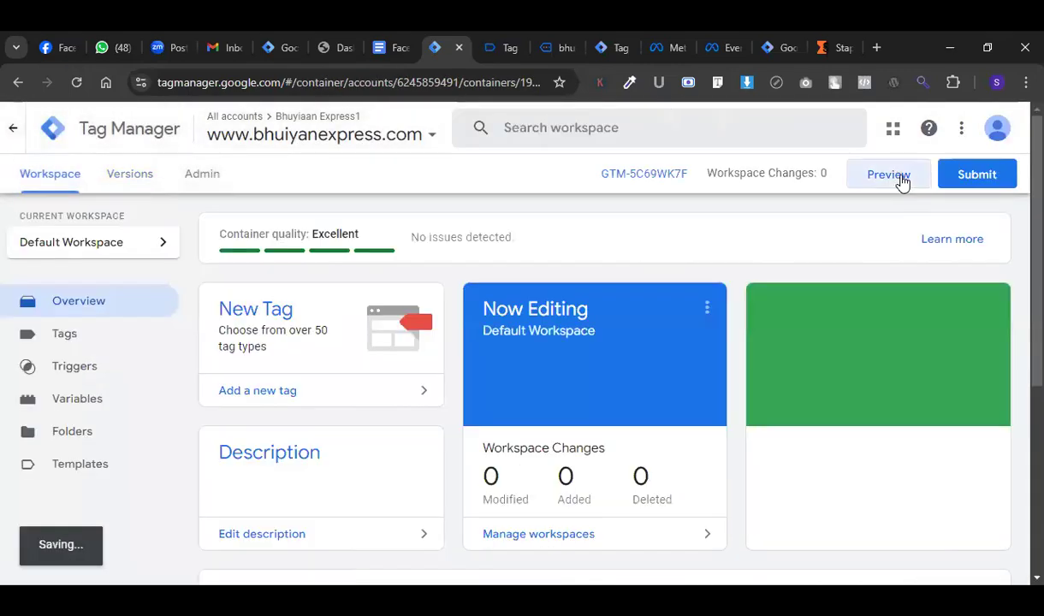
click(902, 180)
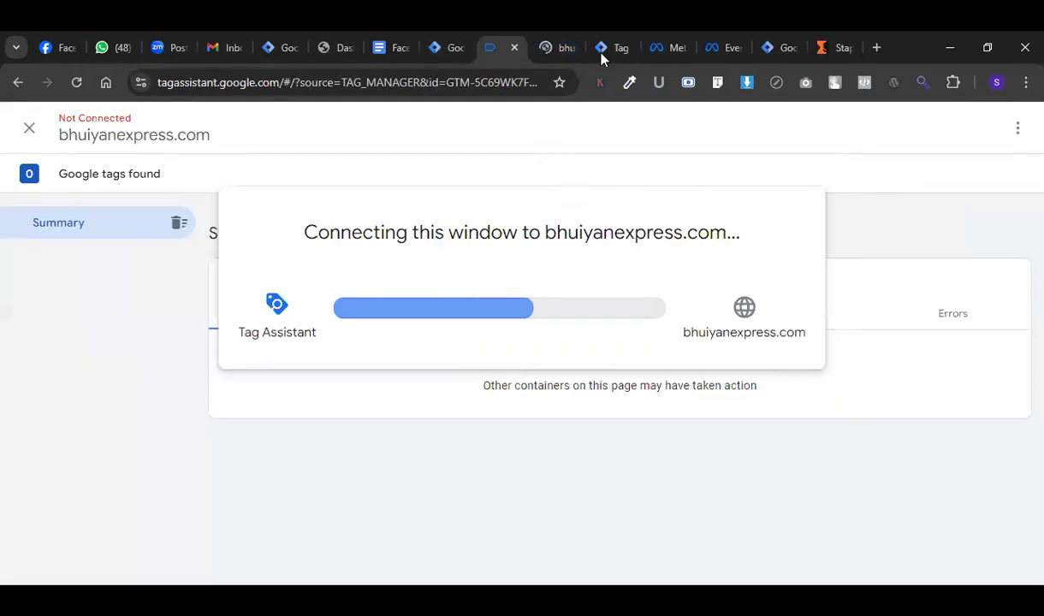
Step: Place Events Manager beside Tag Assistant and confirm the preview connection
click(565, 44)
drag(727, 45, 537, 37)
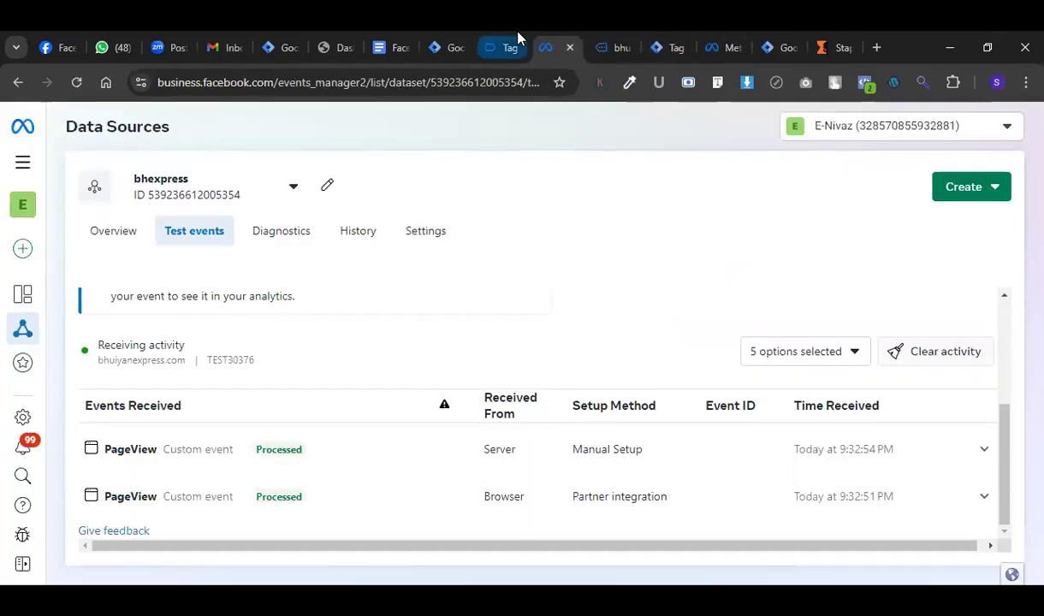
click(495, 43)
click(526, 409)
click(575, 38)
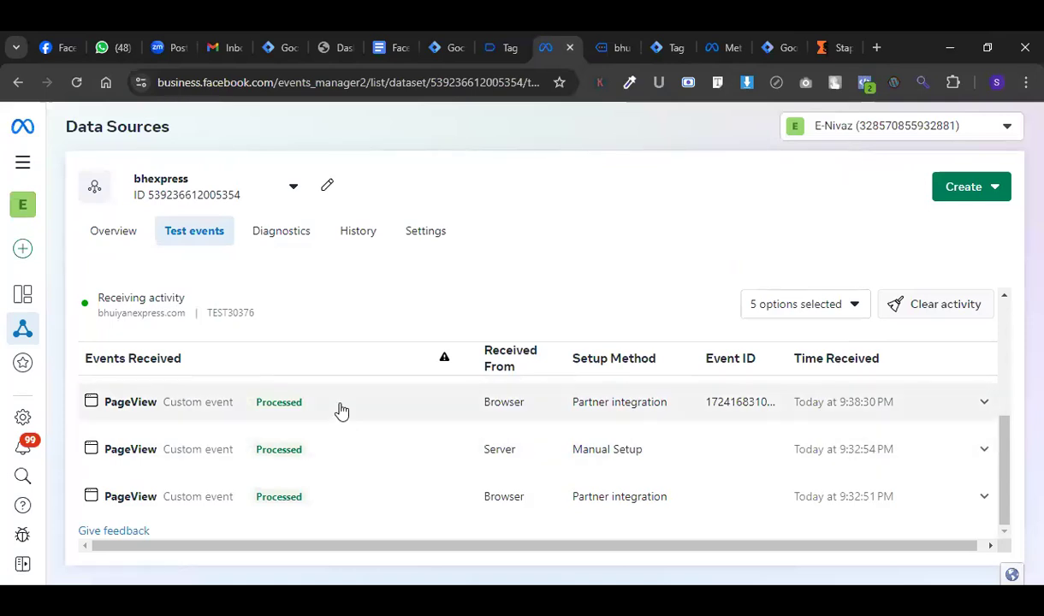
Step: Reload the site and verify PageView arrived from browser and server, deduplicated, in Test events
scroll(383, 434, up, 2)
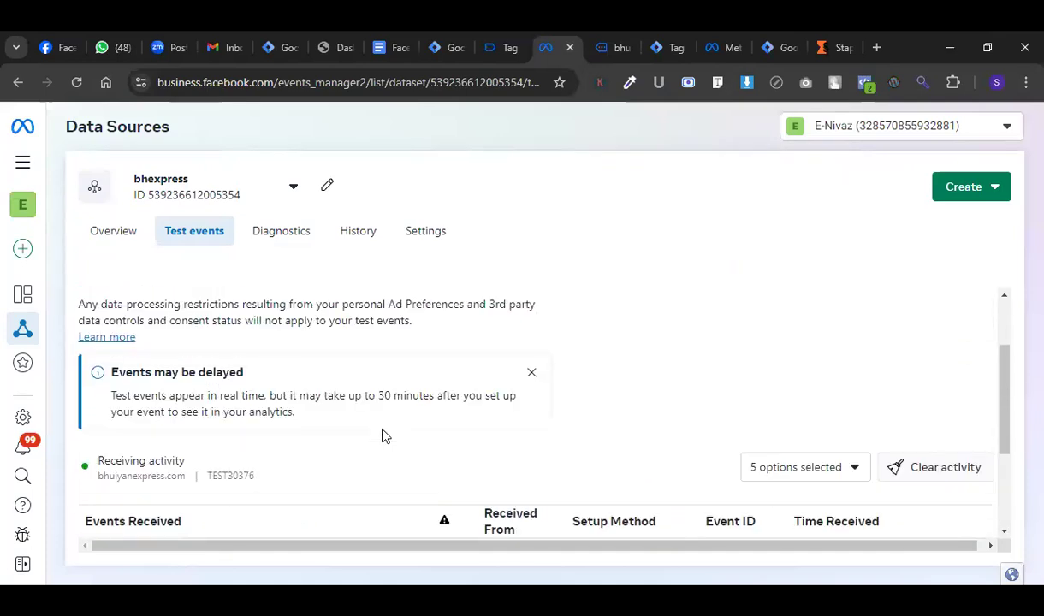
scroll(382, 434, down, 2)
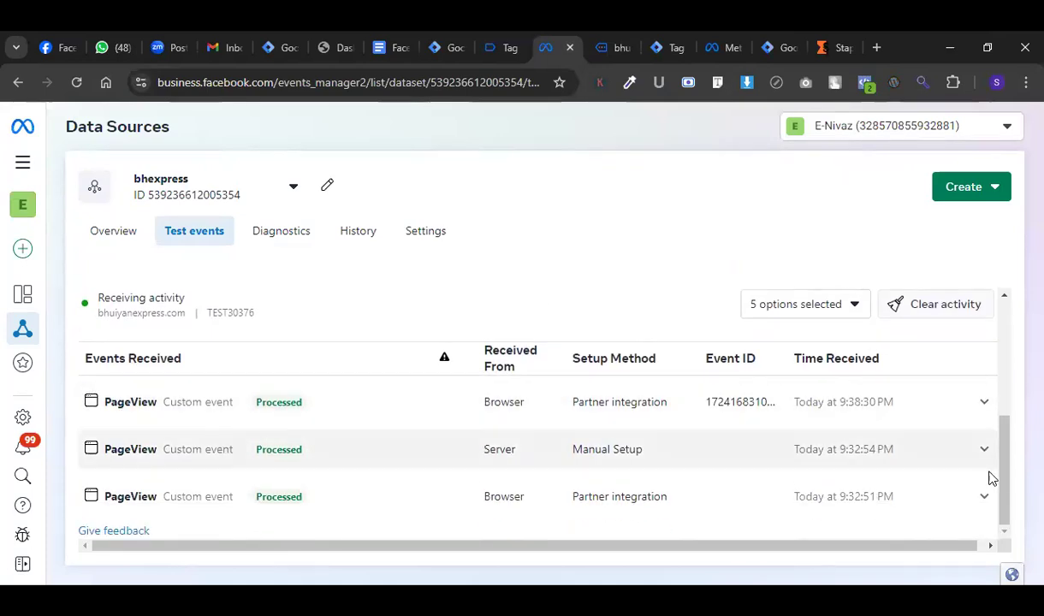
mouse_move(1008, 485)
mouse_down()
mouse_move(1007, 459)
mouse_move(1006, 498)
mouse_up()
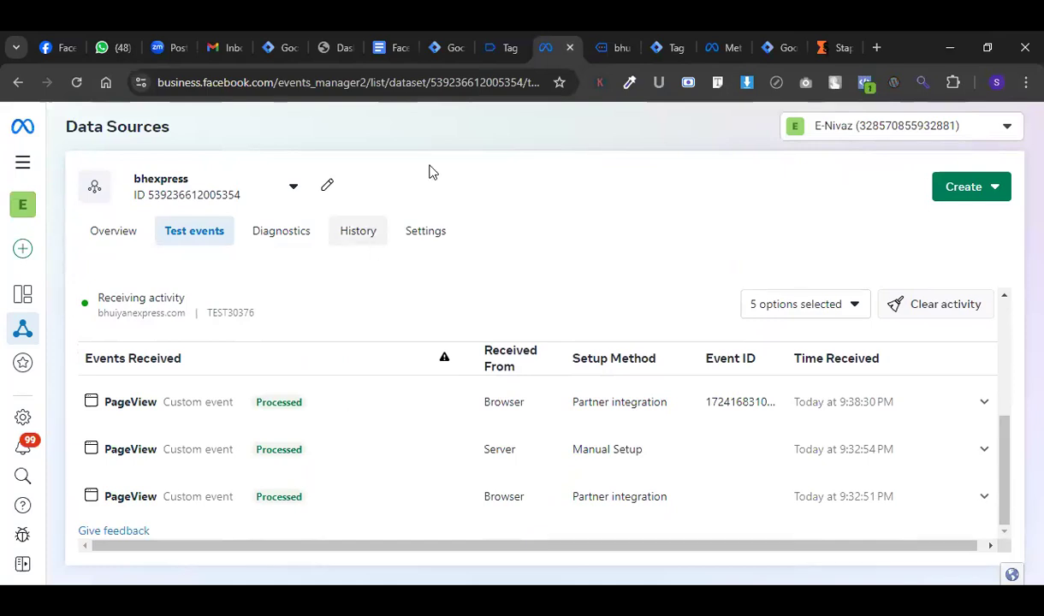
click(511, 40)
click(558, 43)
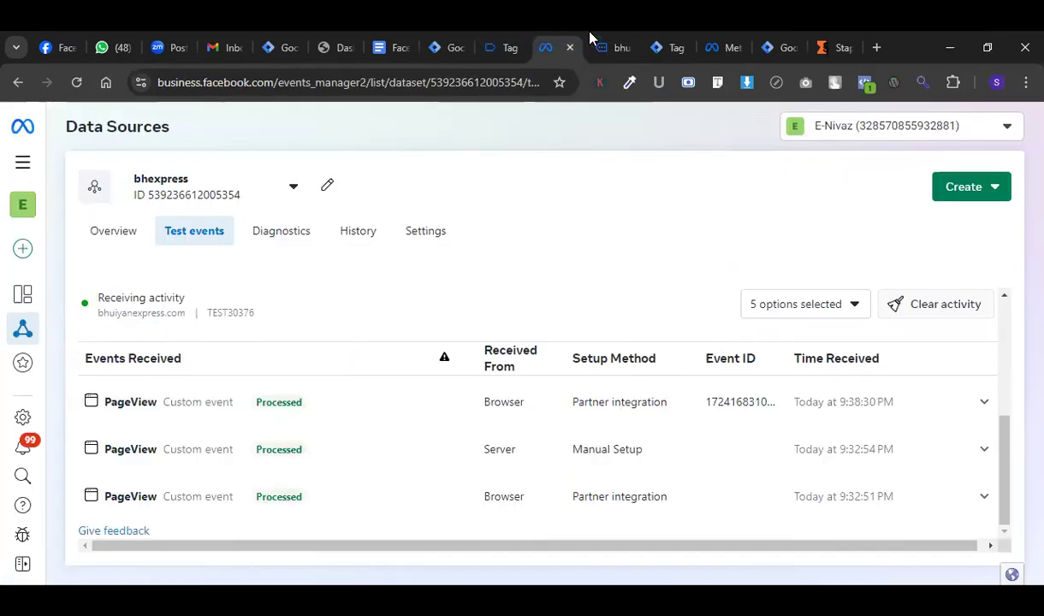
click(604, 45)
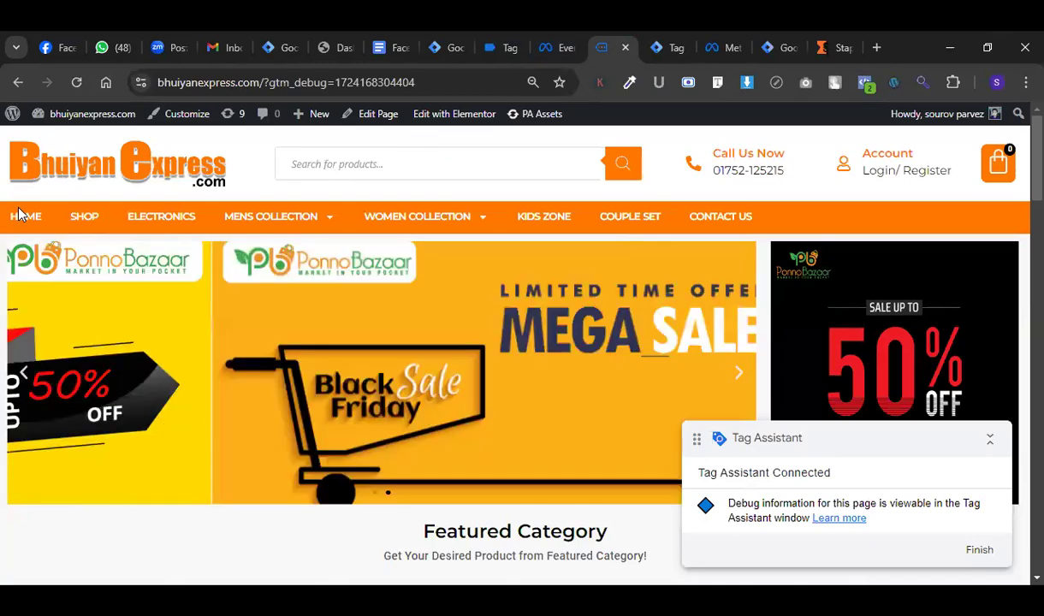
click(560, 47)
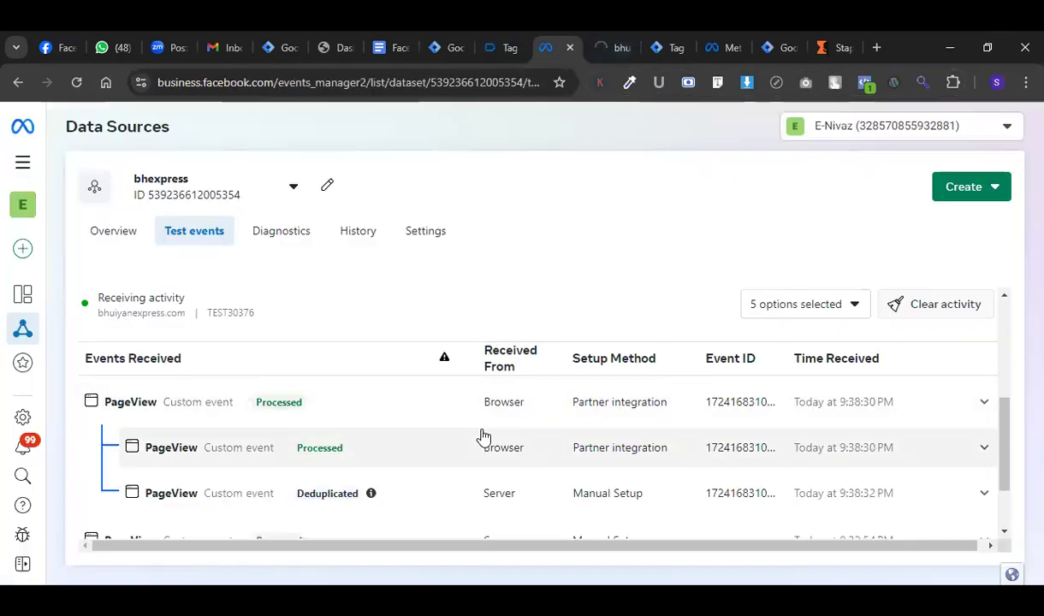
scroll(402, 428, down, 1)
scroll(220, 359, up, 1)
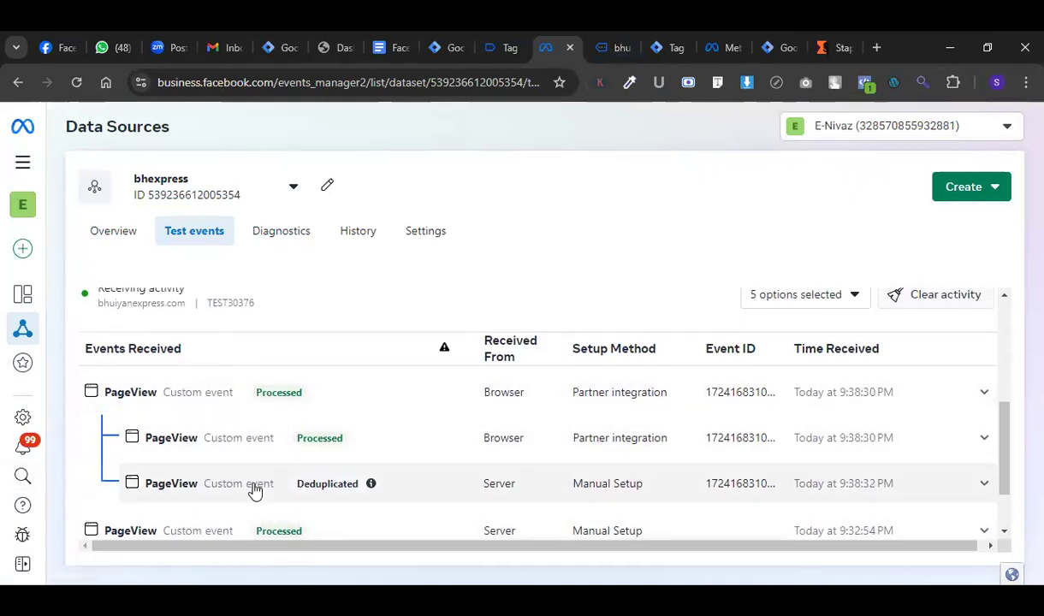
scroll(500, 428, down, 1)
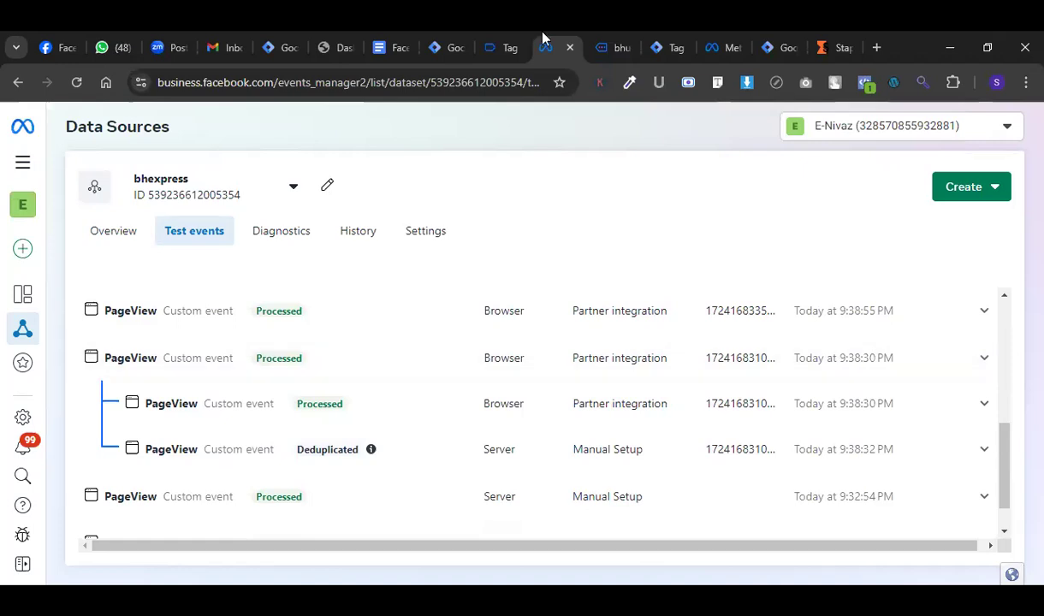
click(454, 43)
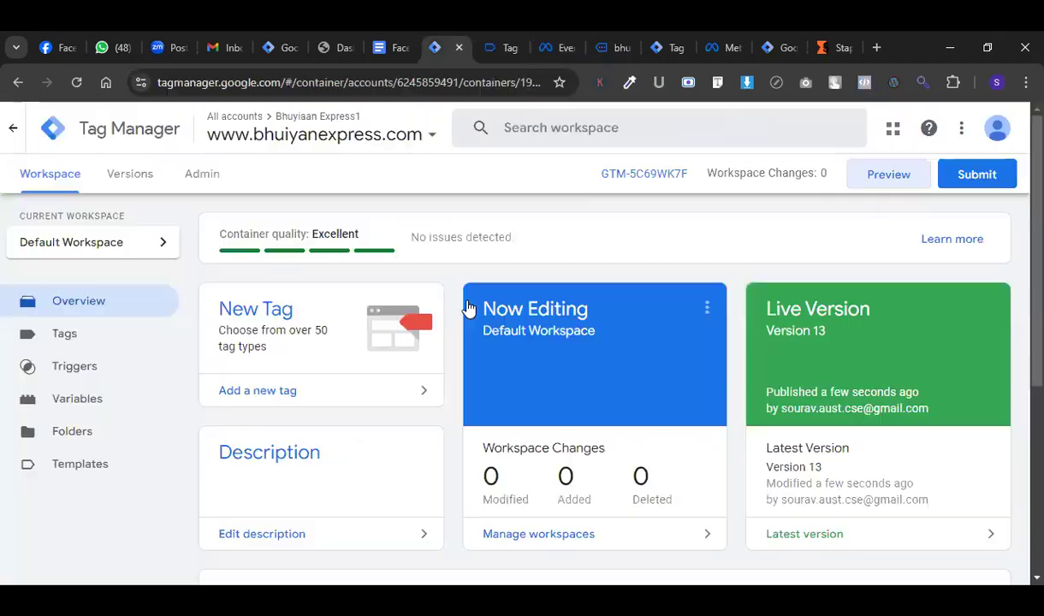
click(391, 38)
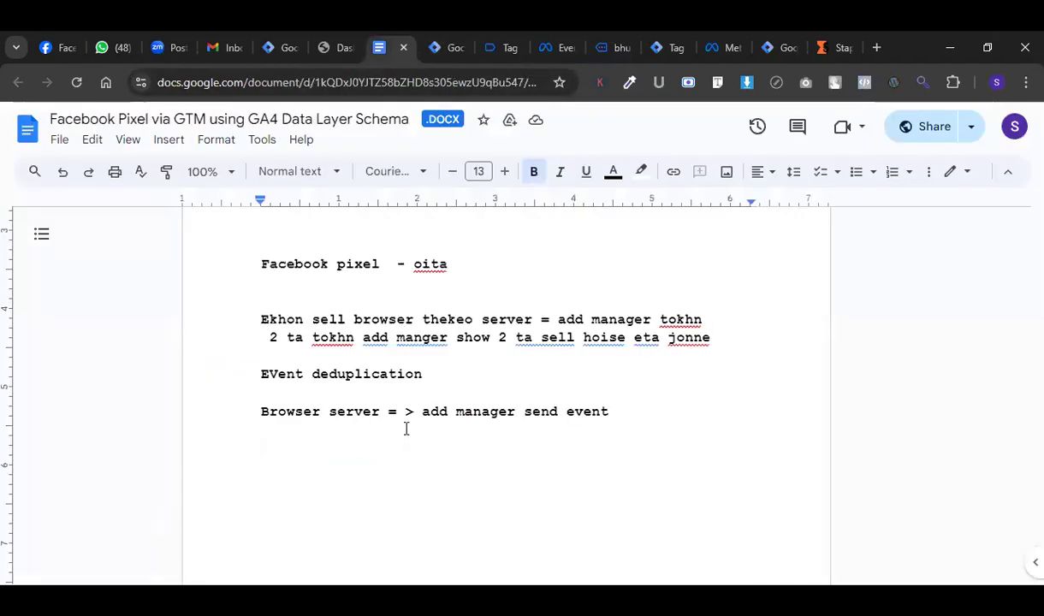
Step: Add the note line 'VIEW CONTENT server side' in Google Docs
text(VIE)
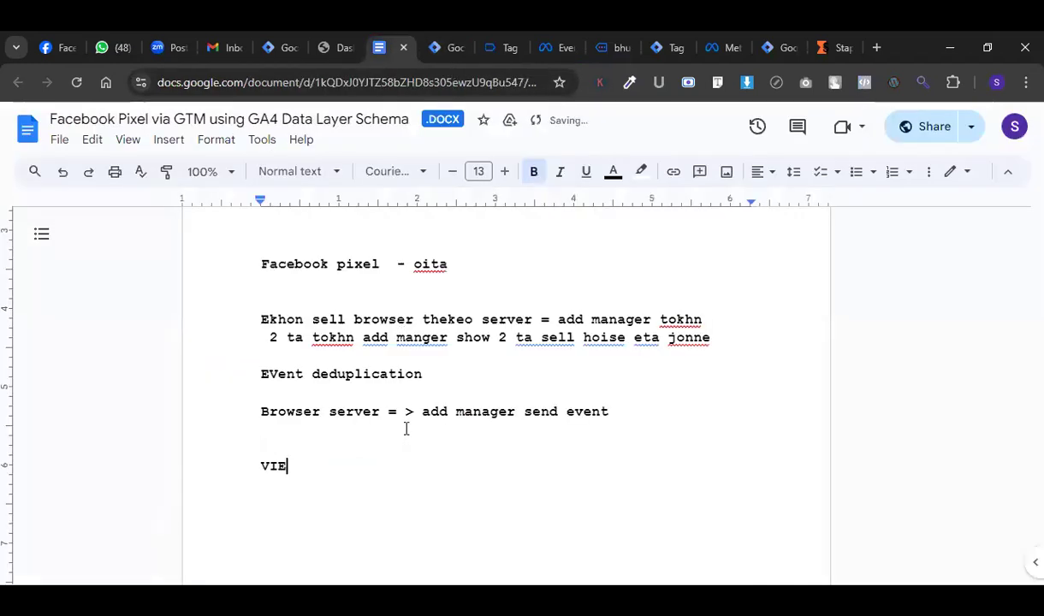
text(W CONTENT )
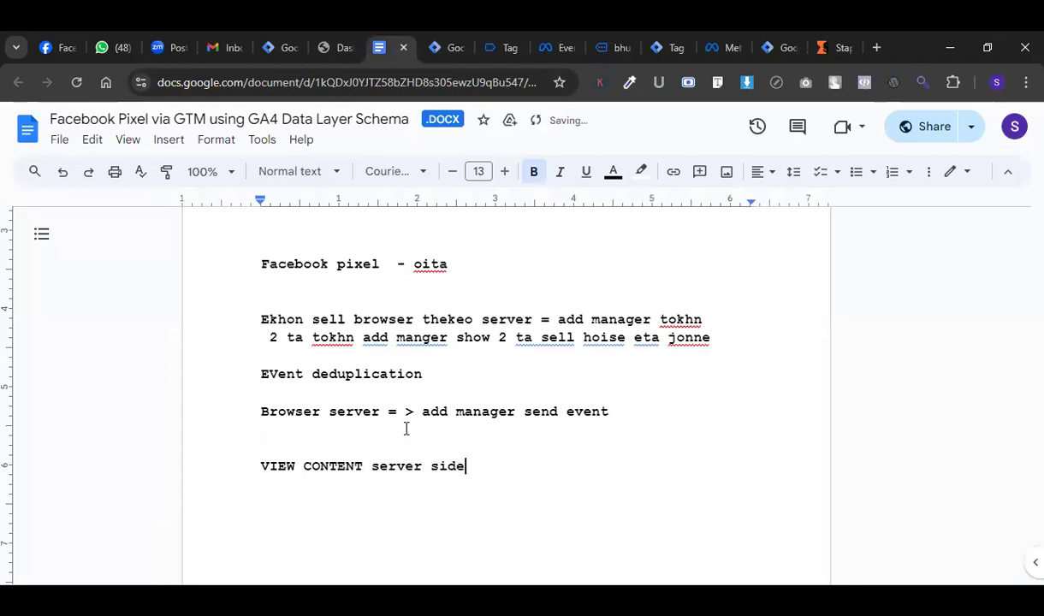
text(server side)
click(447, 43)
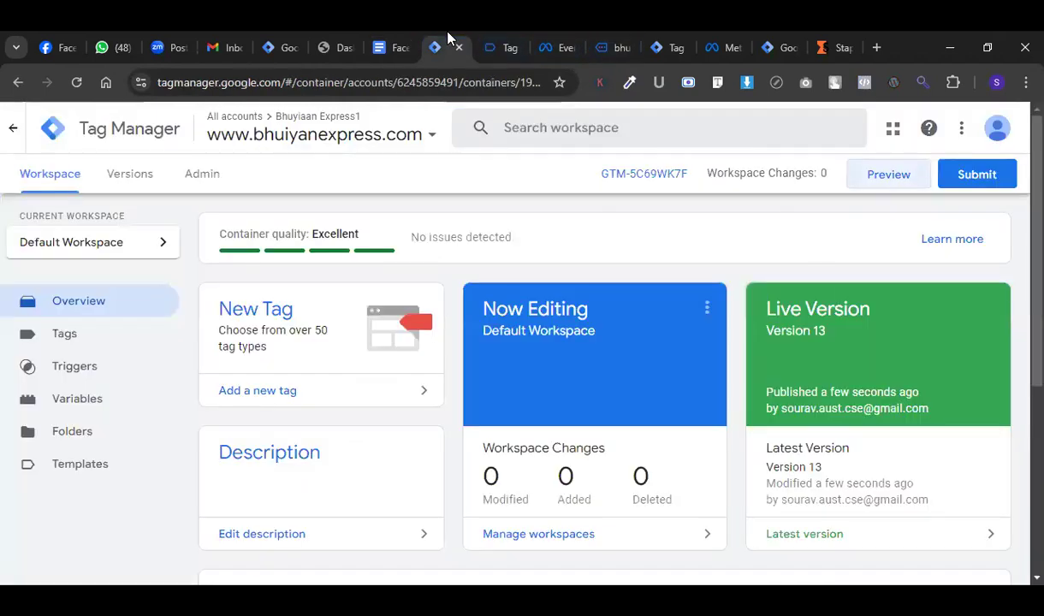
Step: Open the View_Content tag's configuration for editing
click(89, 341)
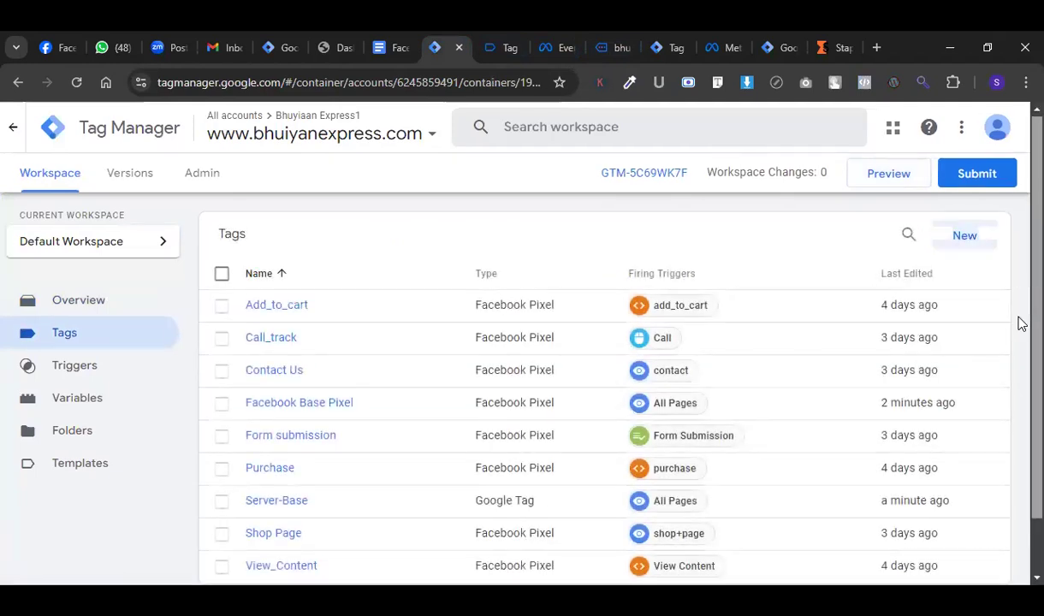
scroll(1014, 333, down, 2)
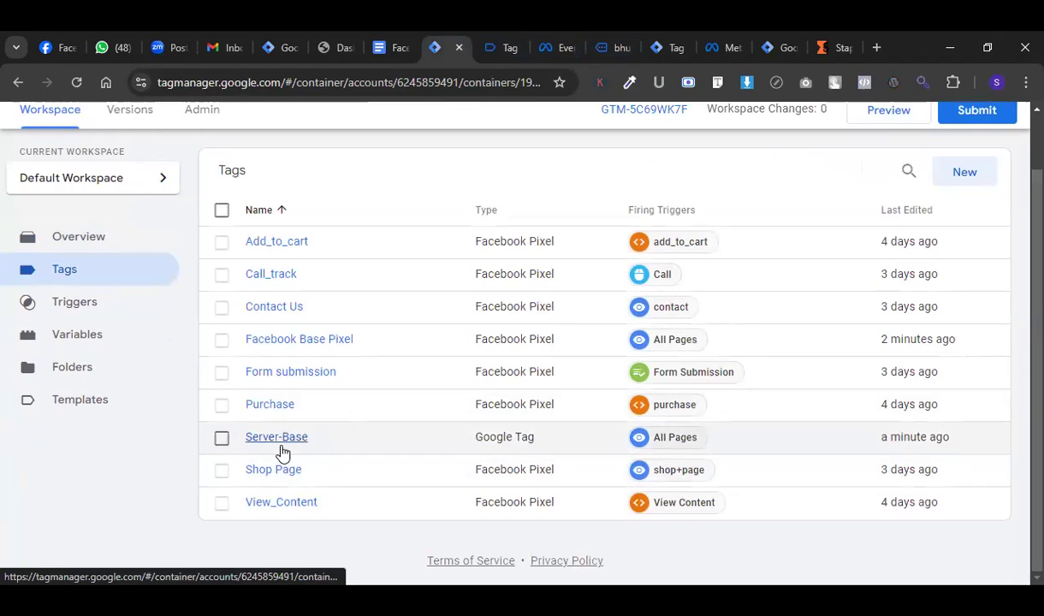
click(272, 505)
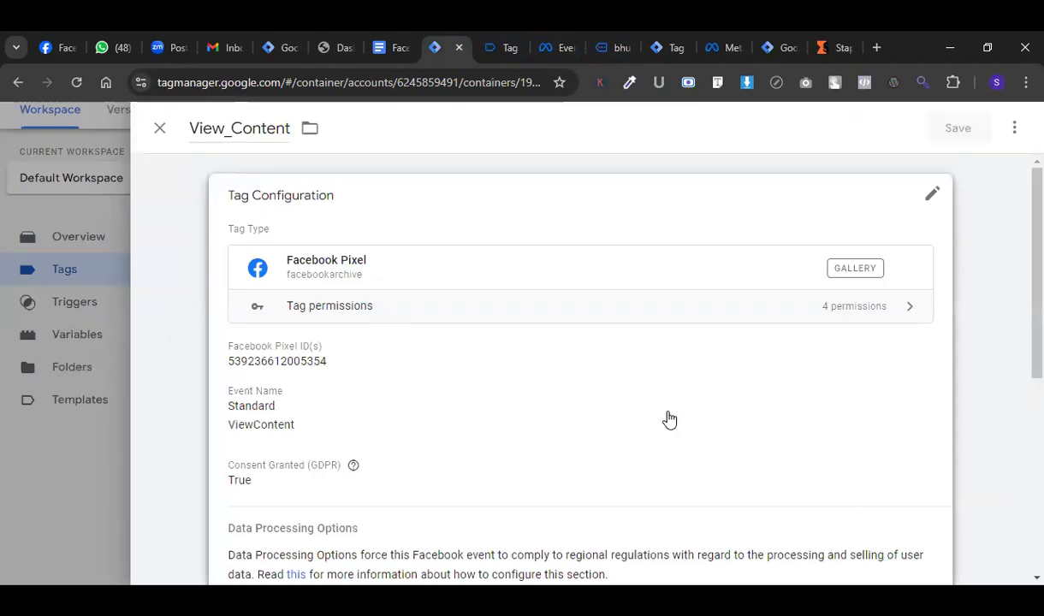
drag(1034, 289, 1033, 533)
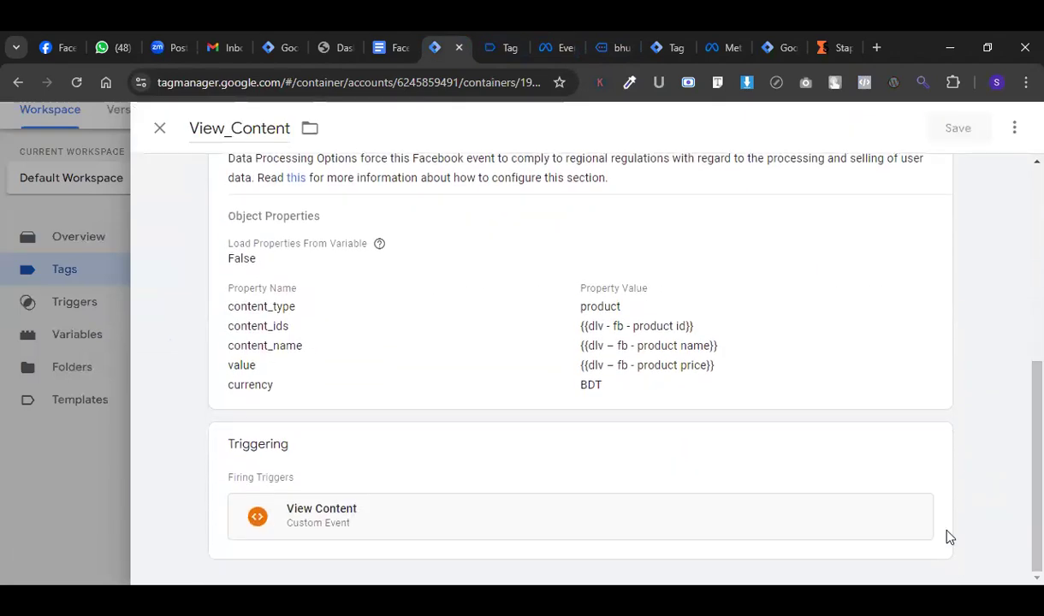
click(514, 366)
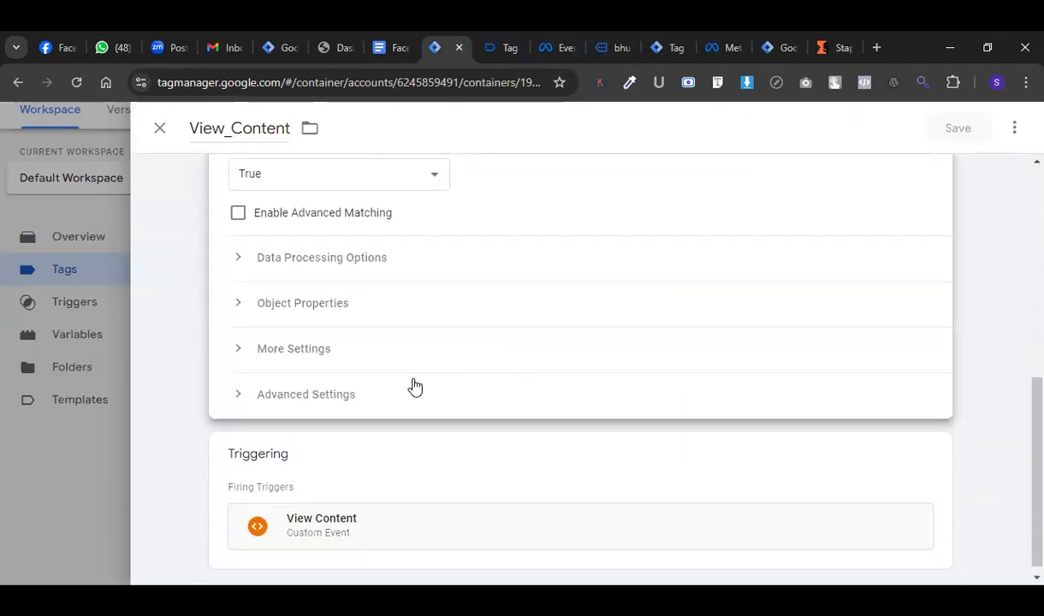
Step: Set View_Content's Event ID under More Settings to {{event_id}} and save
click(408, 347)
click(350, 452)
click(467, 456)
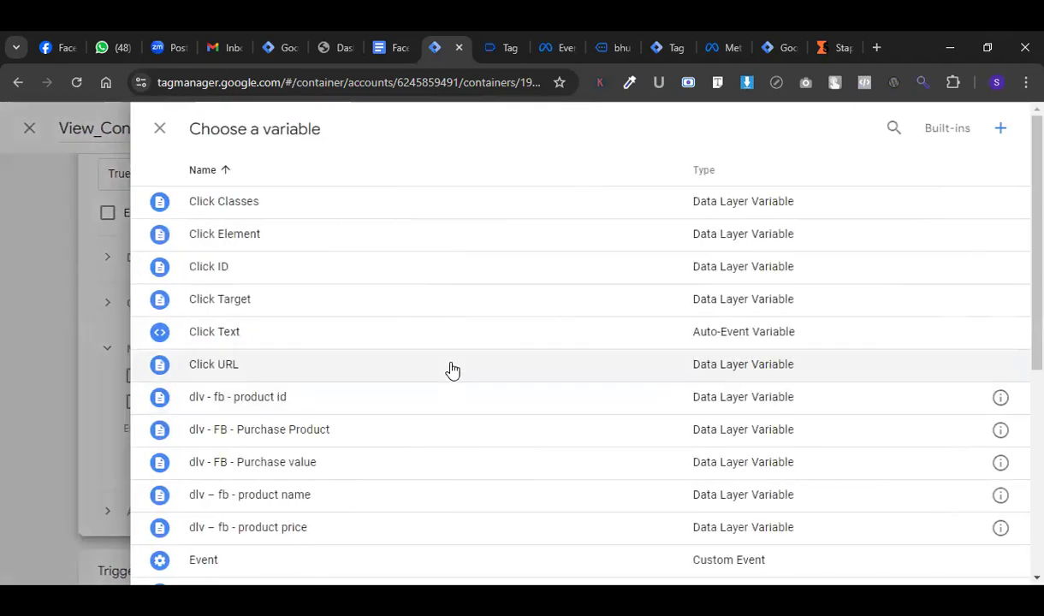
scroll(451, 369, down, 2)
scroll(368, 454, up, 1)
click(290, 529)
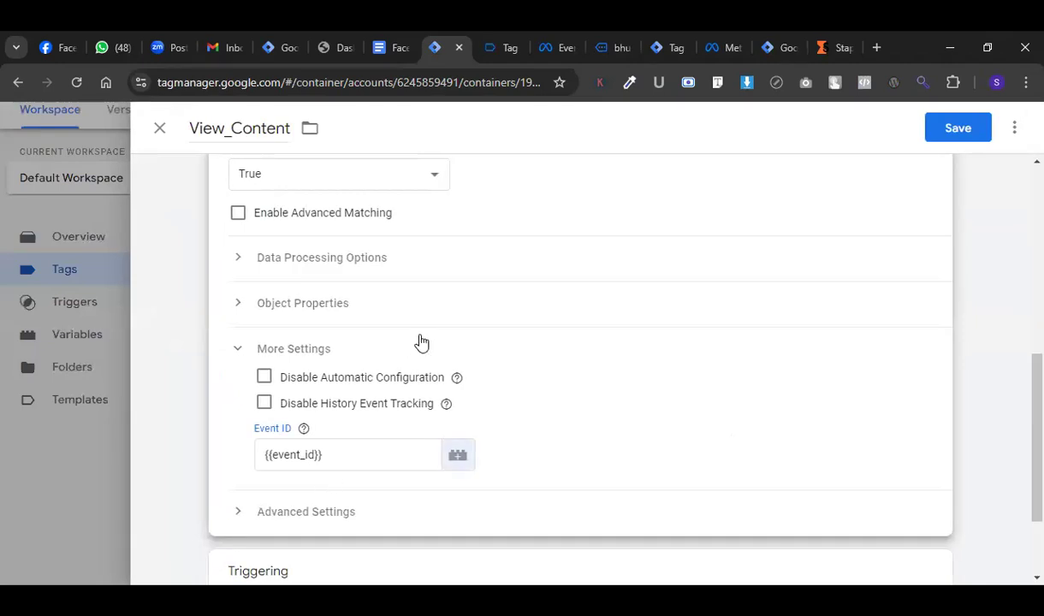
click(958, 129)
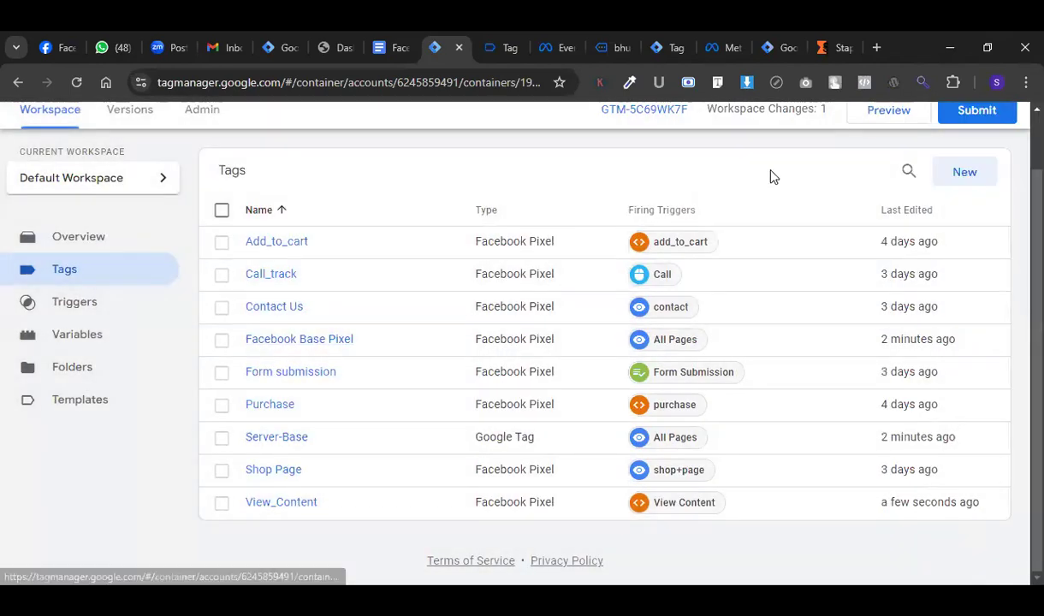
click(990, 173)
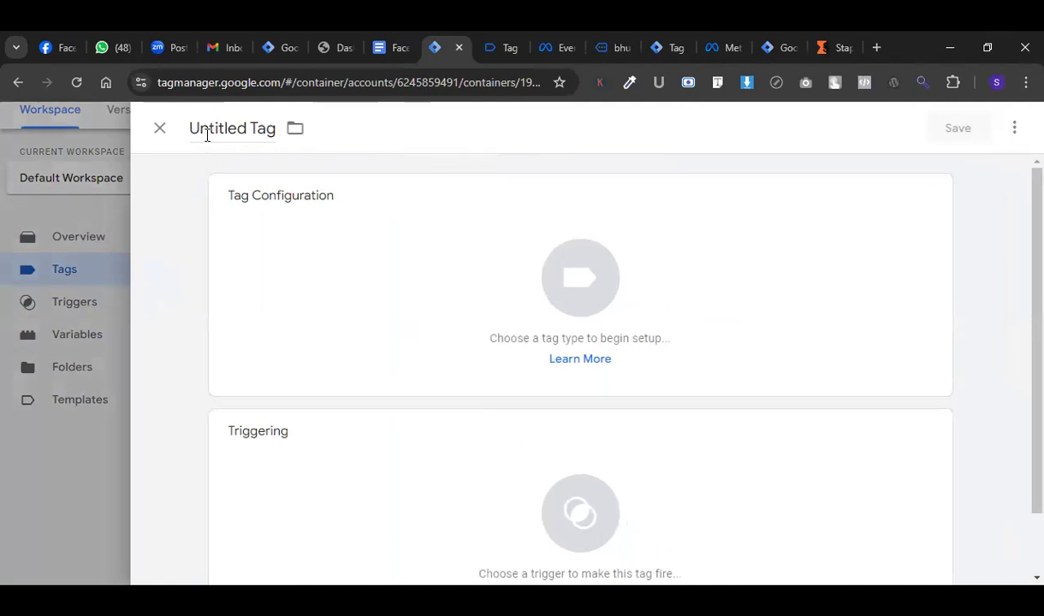
Step: Create a GA4 Event tag named view_content_SERVER
click(207, 135)
text(view)
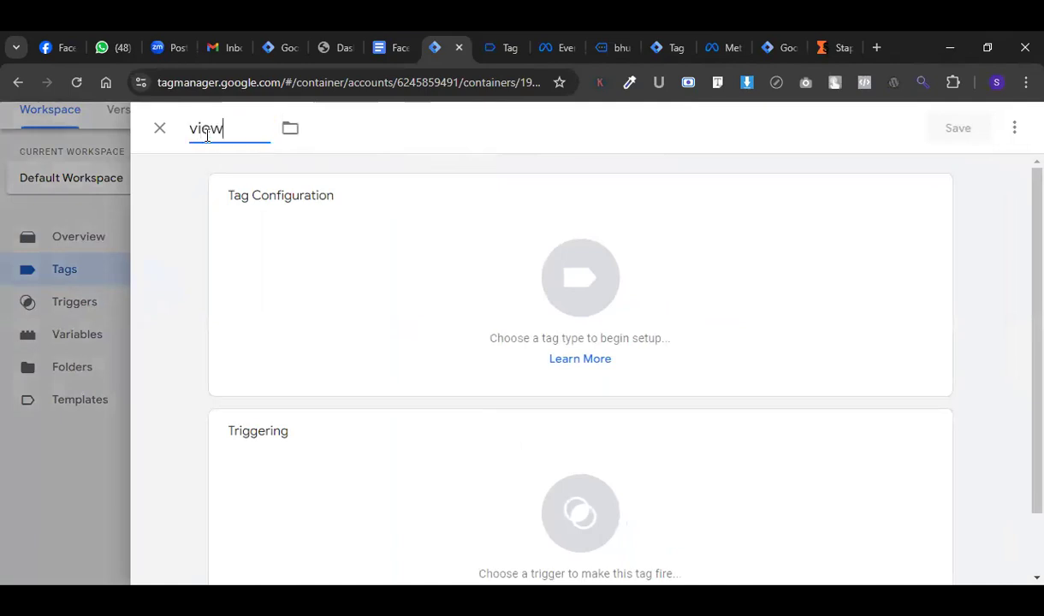
text(_conten)
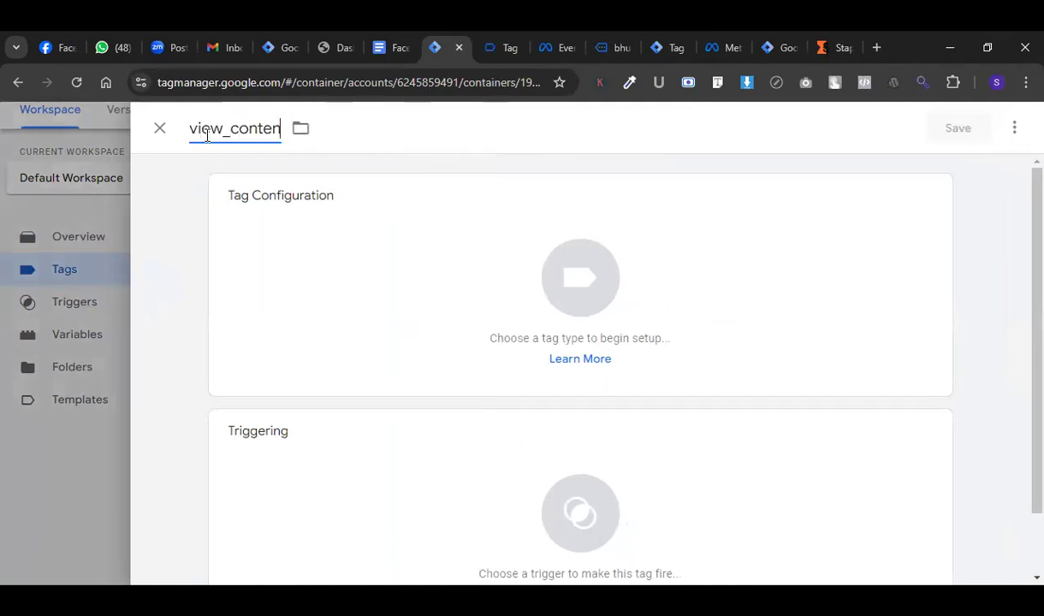
text(t_SERVER)
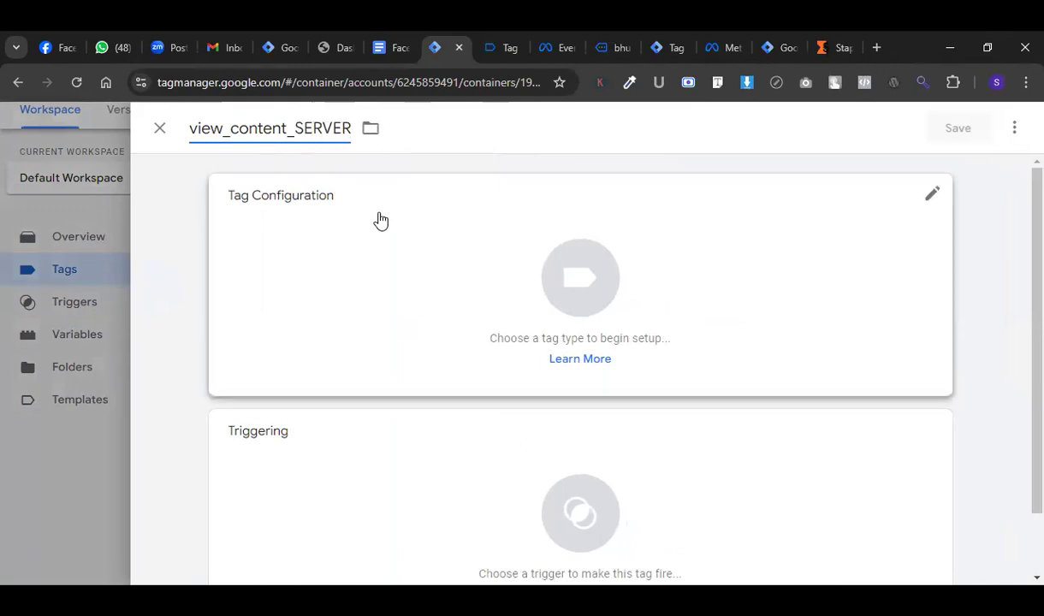
click(608, 291)
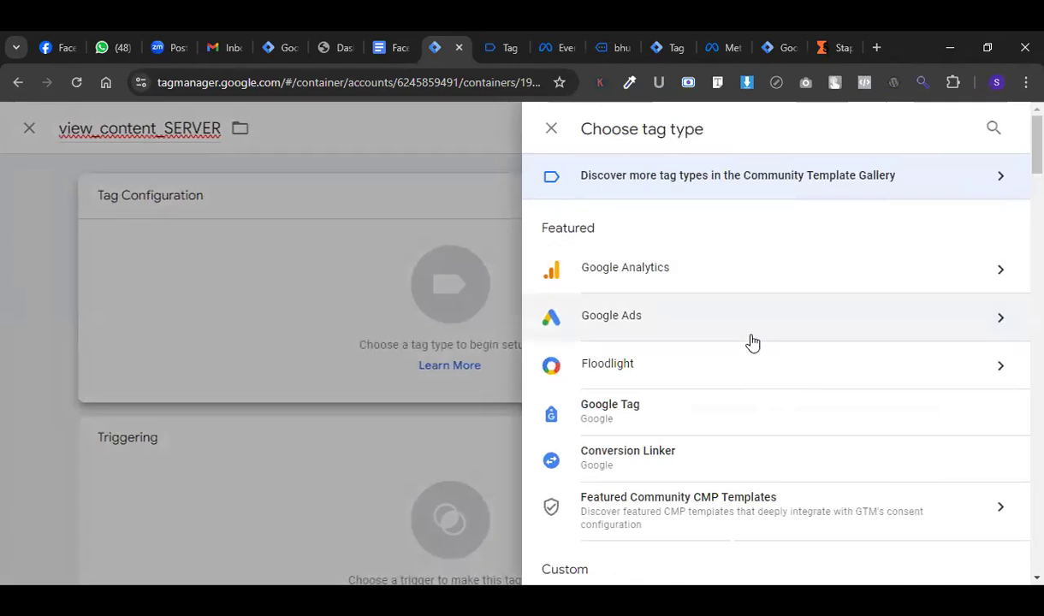
click(757, 269)
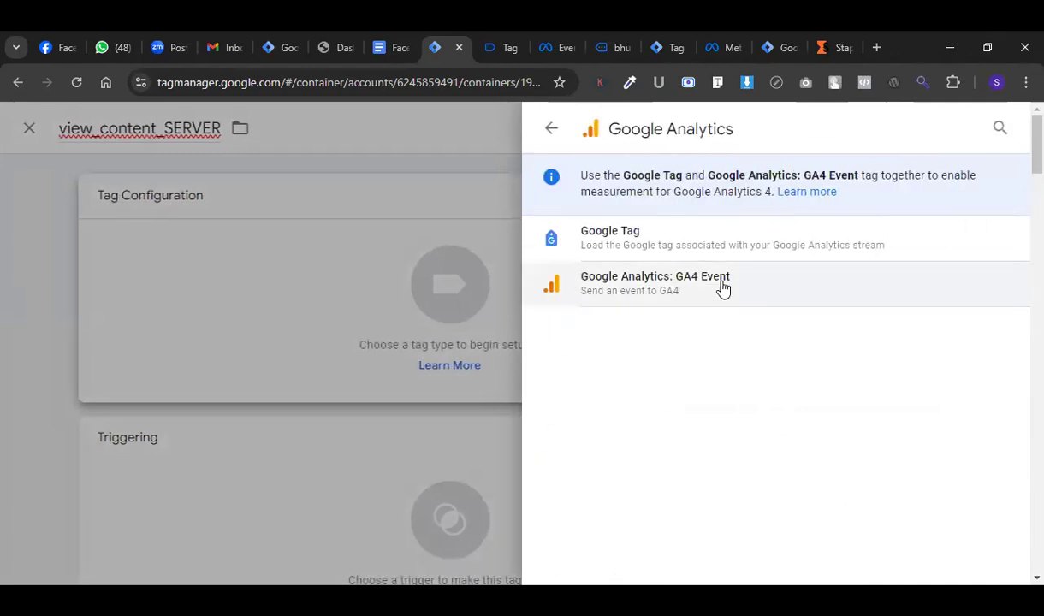
click(721, 287)
click(310, 356)
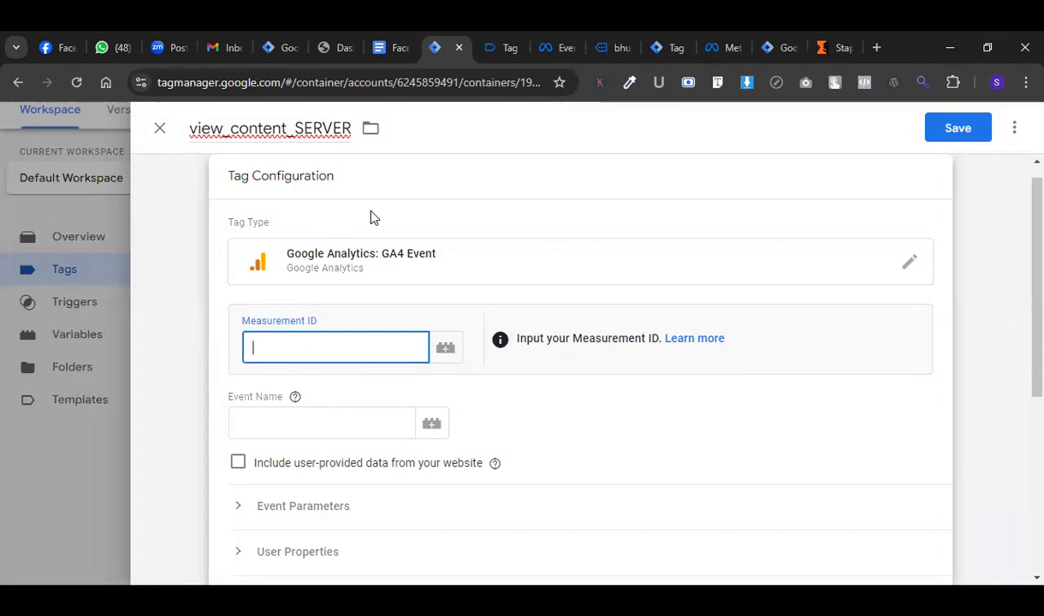
Step: Save the view_content_SERVER tag without a trigger
click(159, 128)
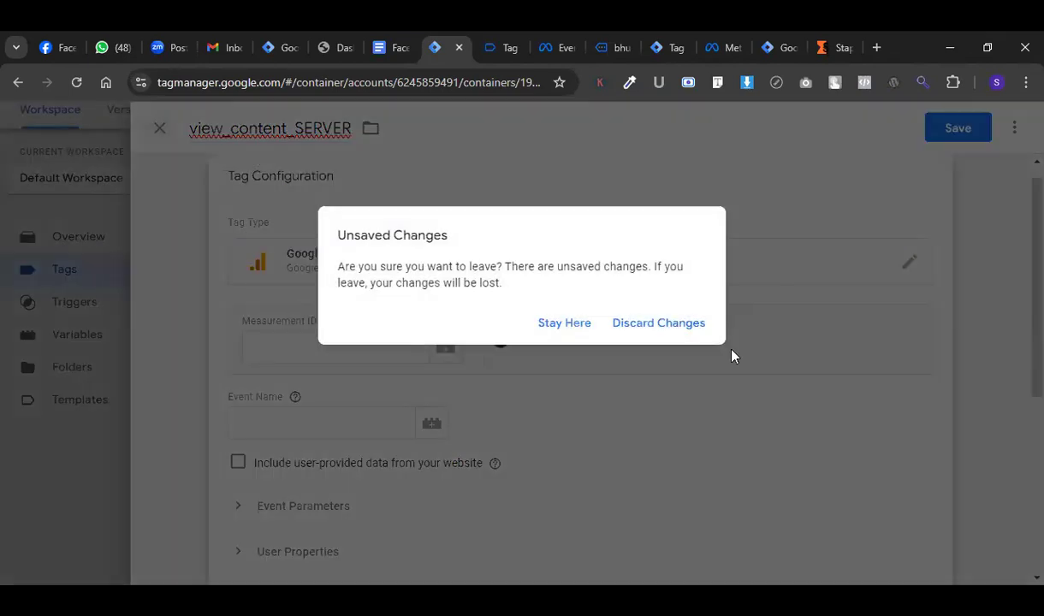
click(576, 331)
click(948, 124)
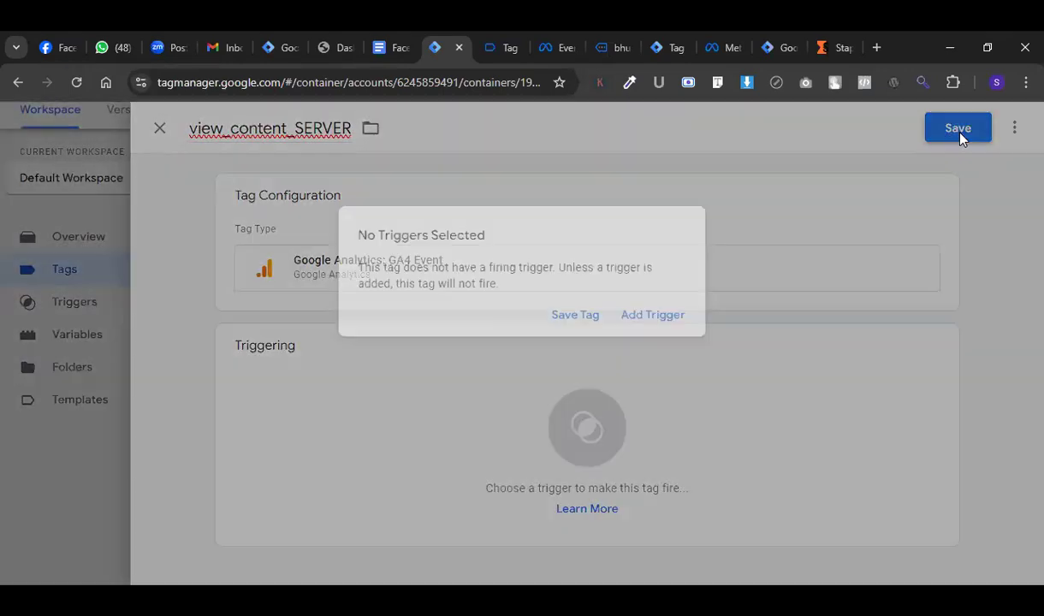
click(577, 316)
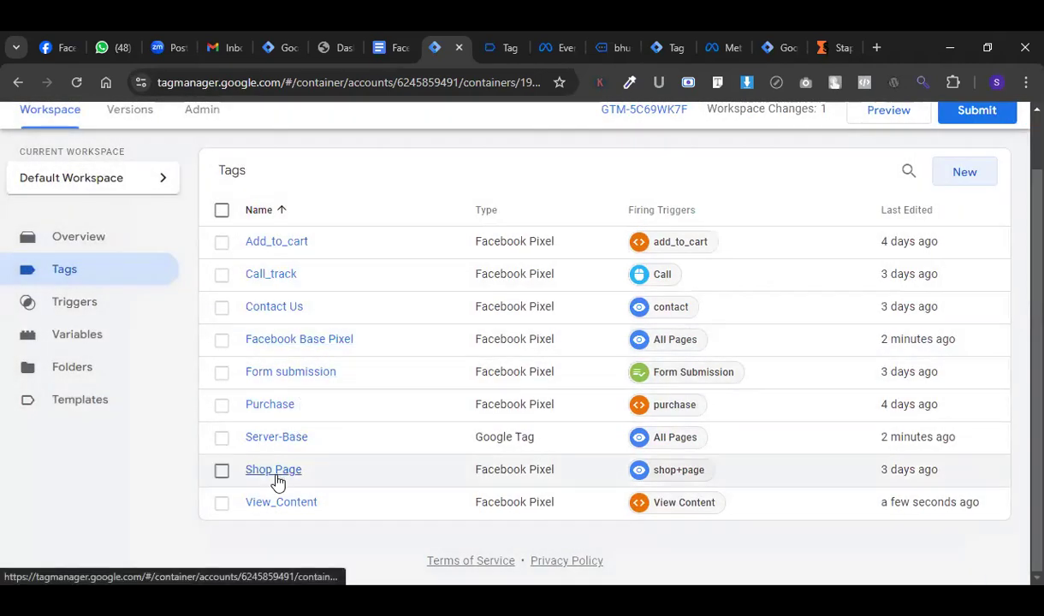
Step: Copy the Tag ID from the Server-Base tag and close it unchanged
click(279, 446)
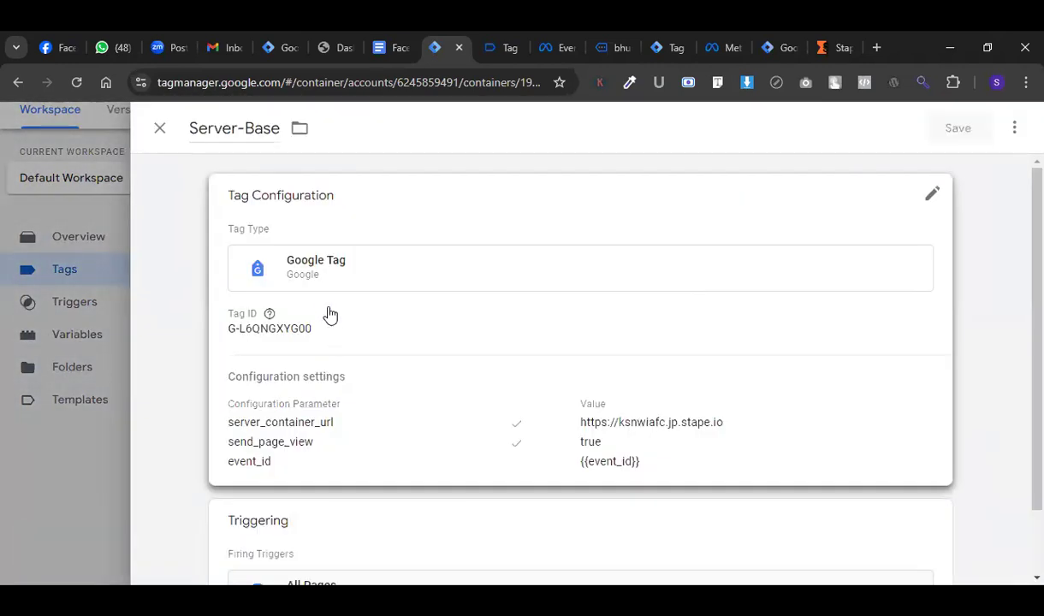
triple_click(315, 366)
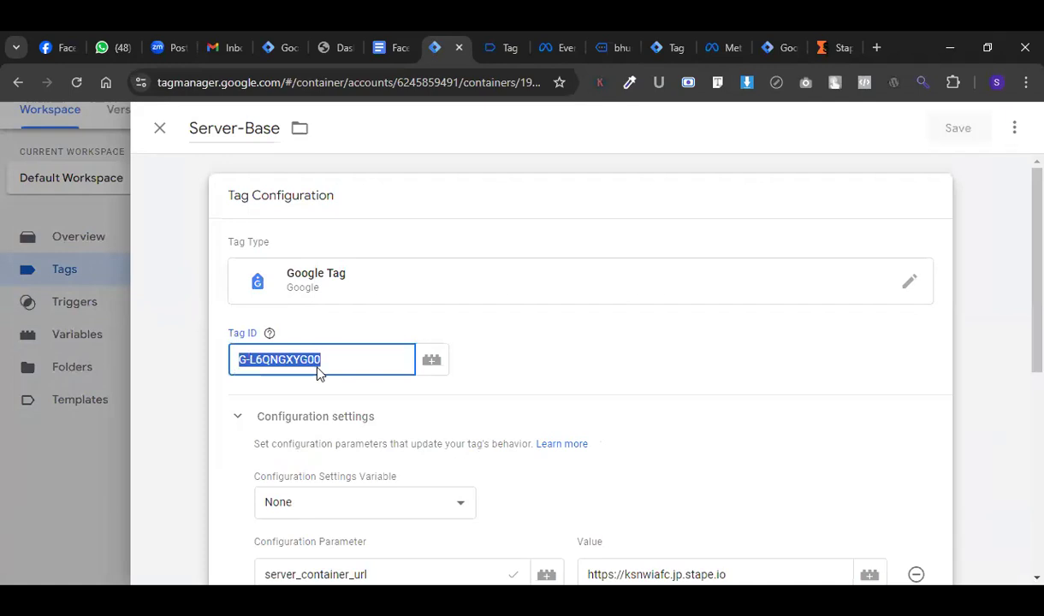
right_click(318, 370)
click(367, 148)
click(159, 130)
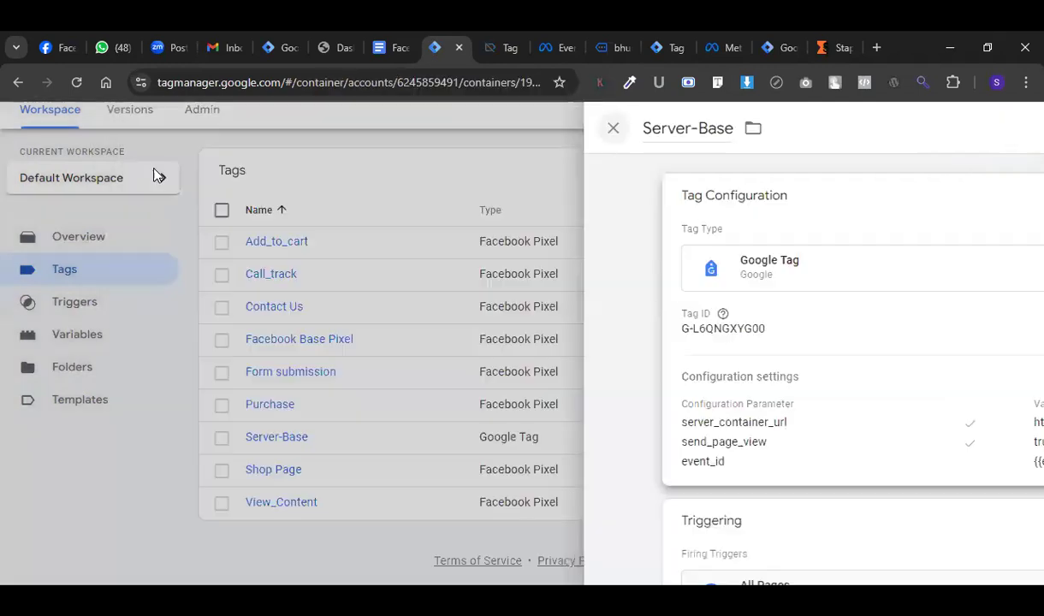
Step: Create a new tag and name it server_viewcontent
click(964, 174)
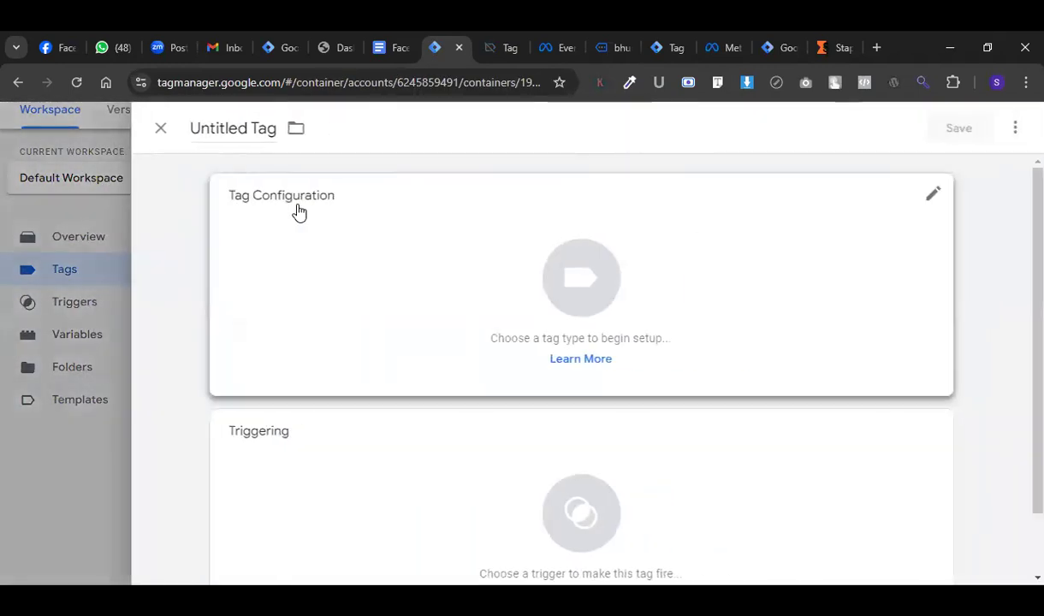
click(249, 130)
key(ctrl+a)
text(se)
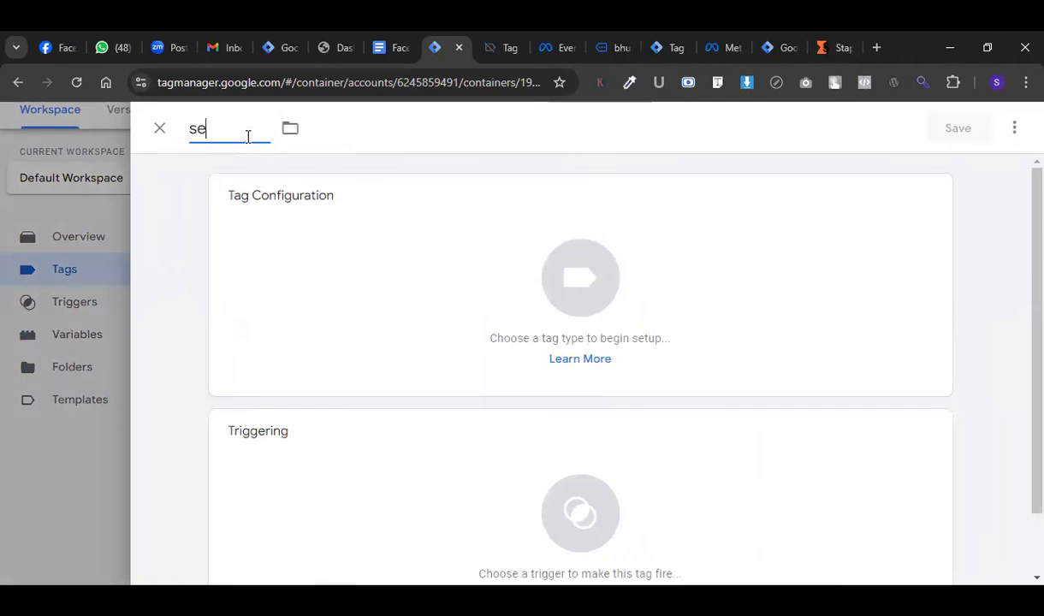
text(rver_view)
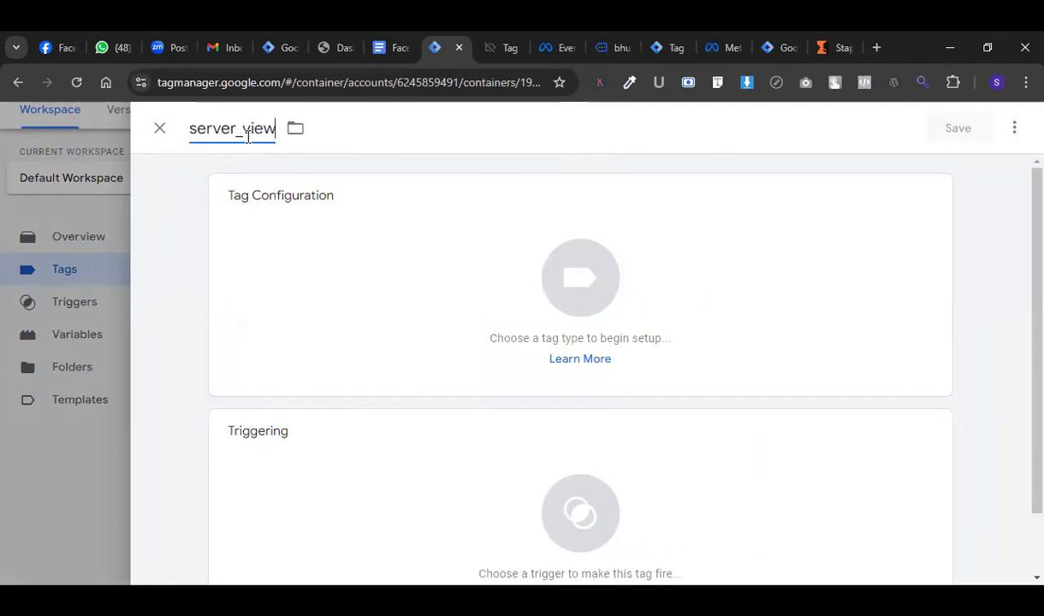
text(con)
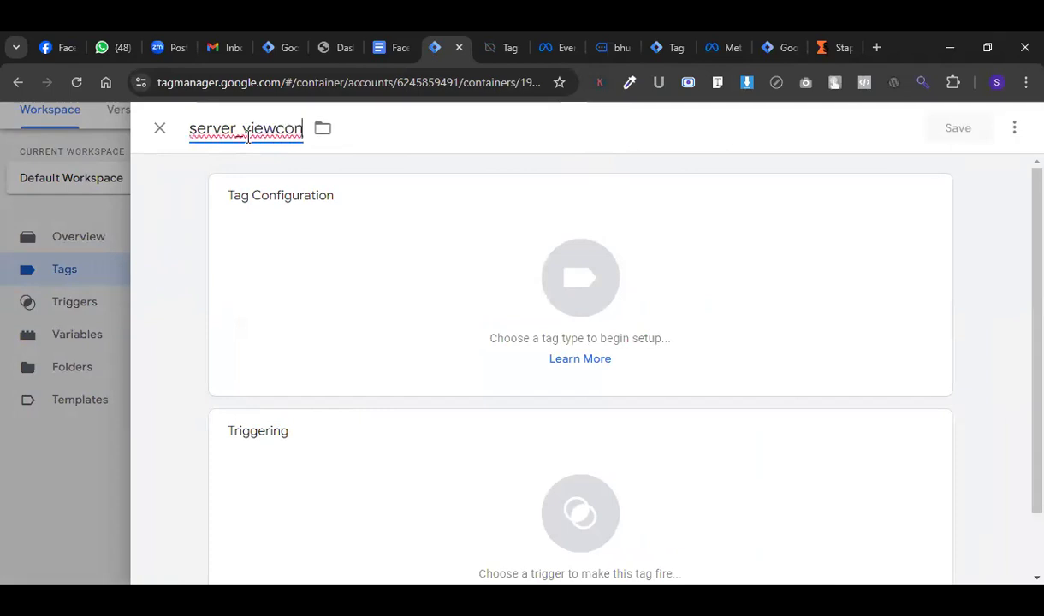
text(tent)
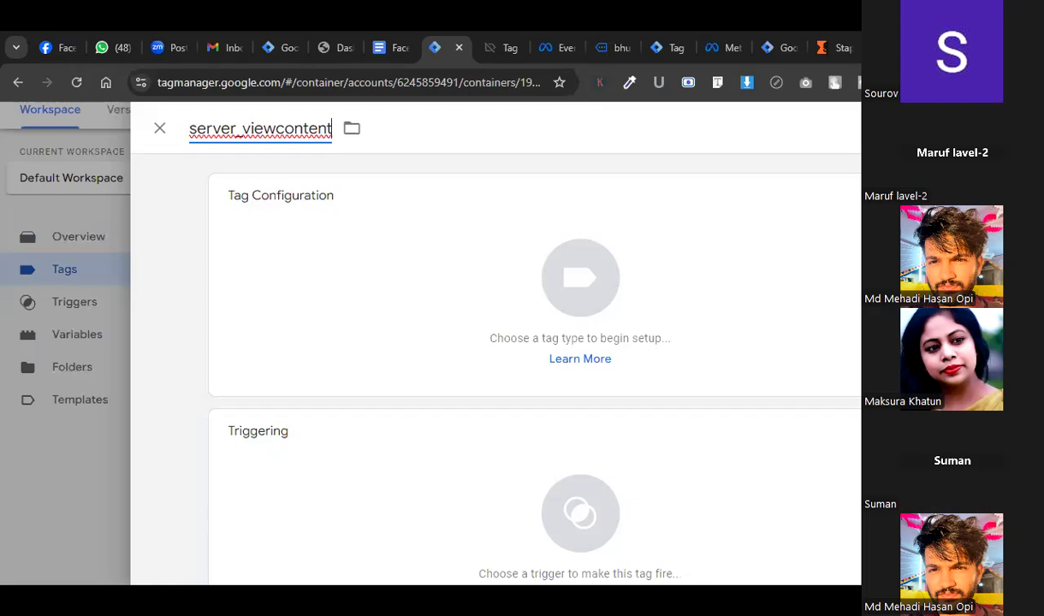
Step: Make server_viewcontent a GA4 Event tag and paste the Server-Base measurement ID
click(535, 268)
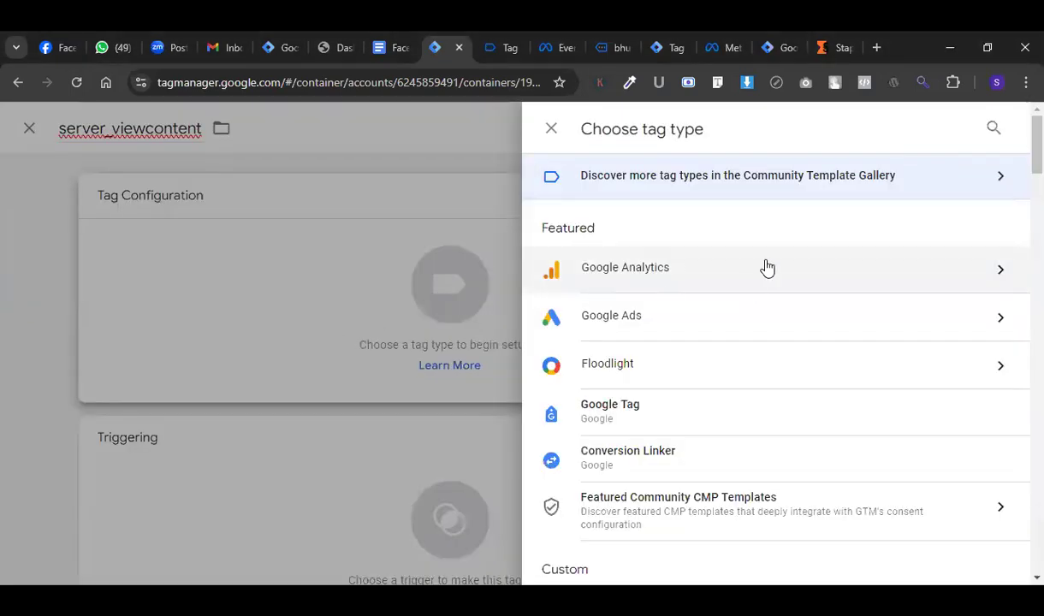
click(768, 268)
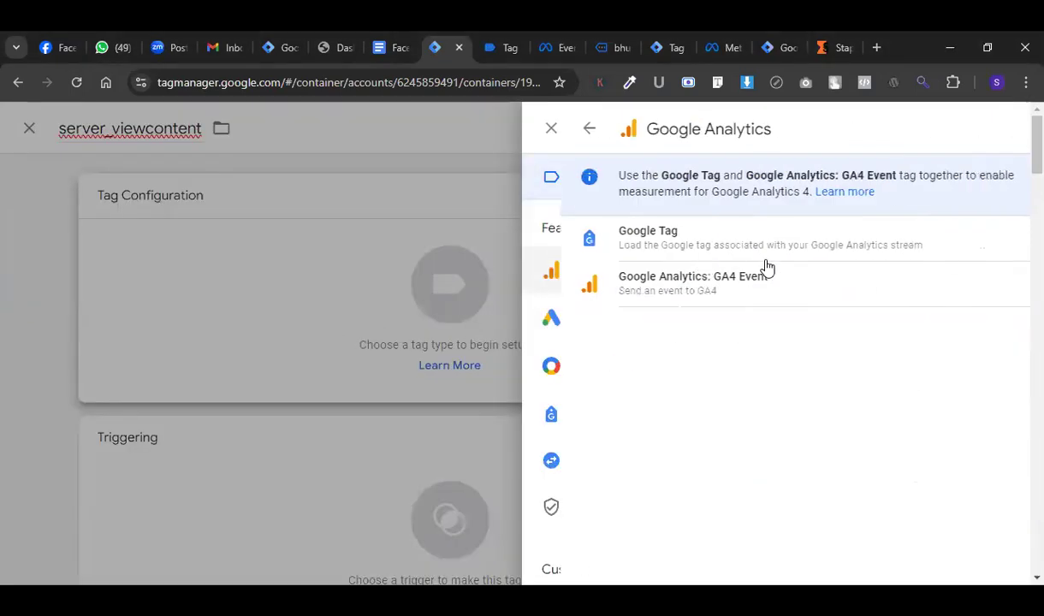
click(691, 302)
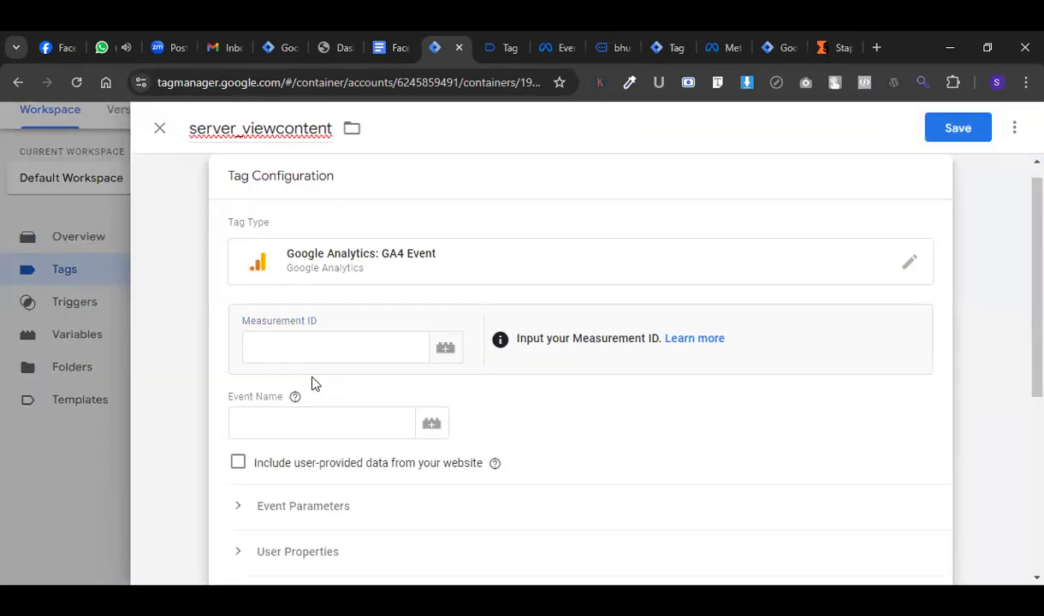
click(326, 347)
key(ctrl+v)
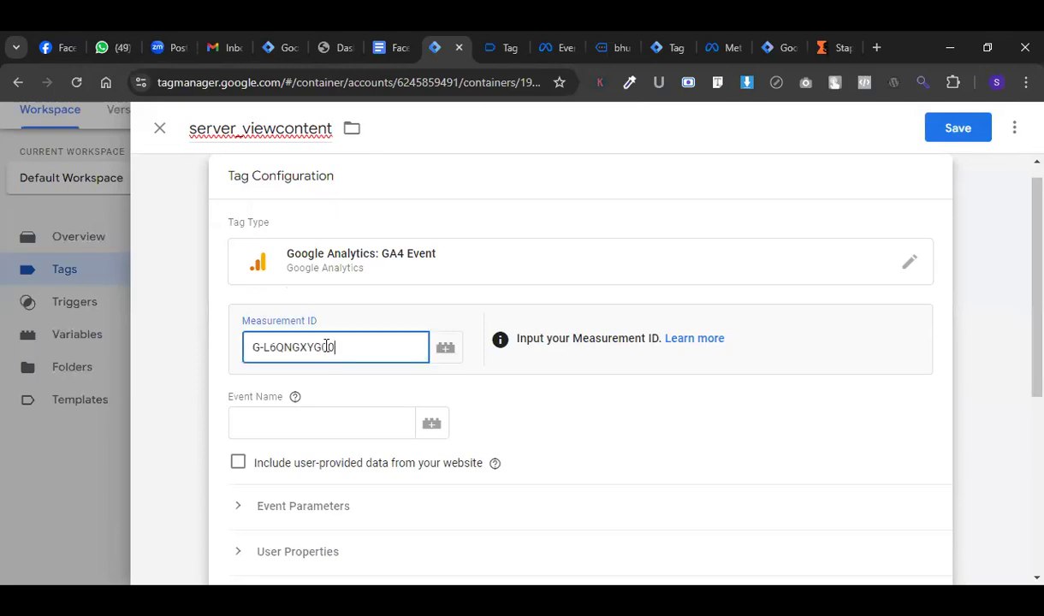
scroll(324, 351, down, 3)
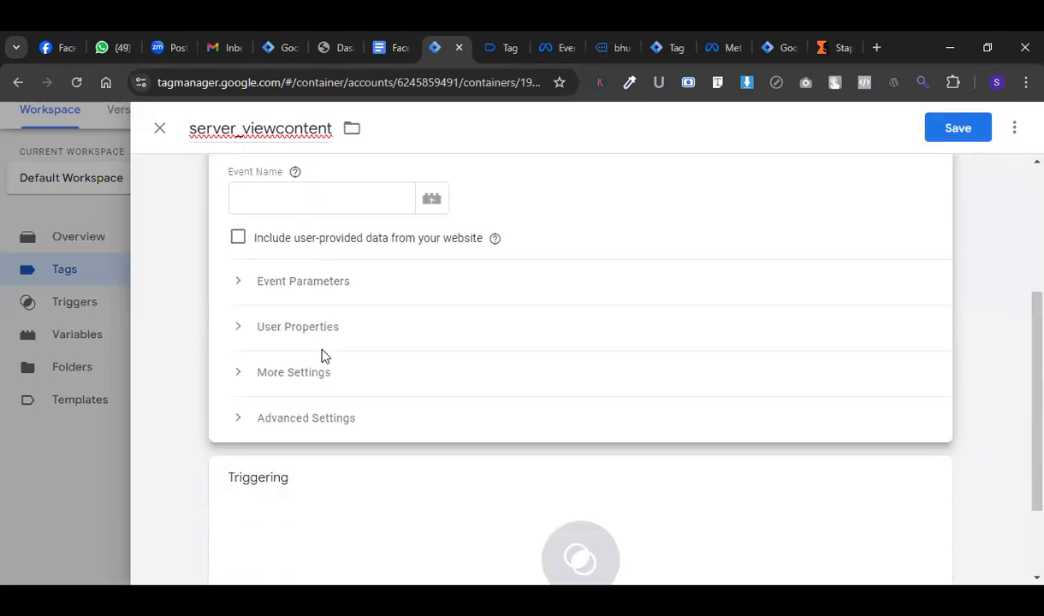
scroll(317, 244, up, 1)
Step: Find the event name view_item in the tracking notes and enter it as the Event Name
click(309, 277)
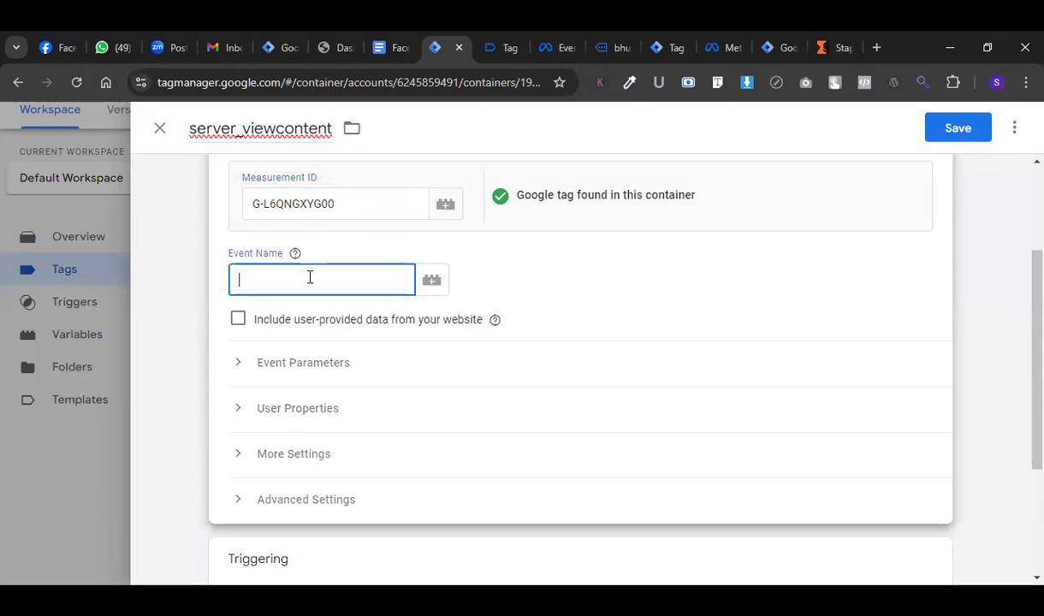
click(415, 39)
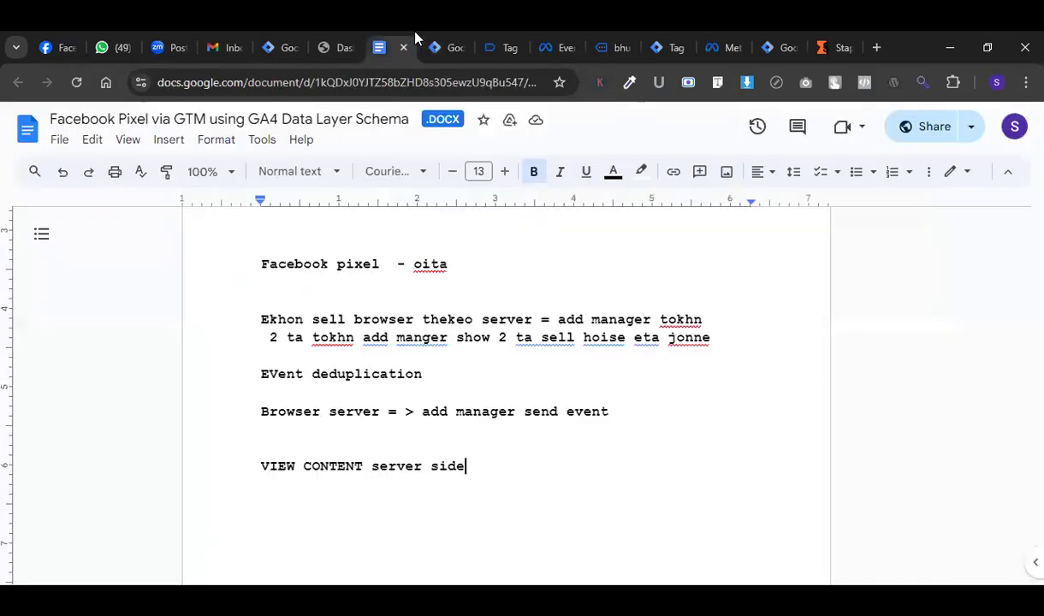
scroll(1021, 503, up, 4)
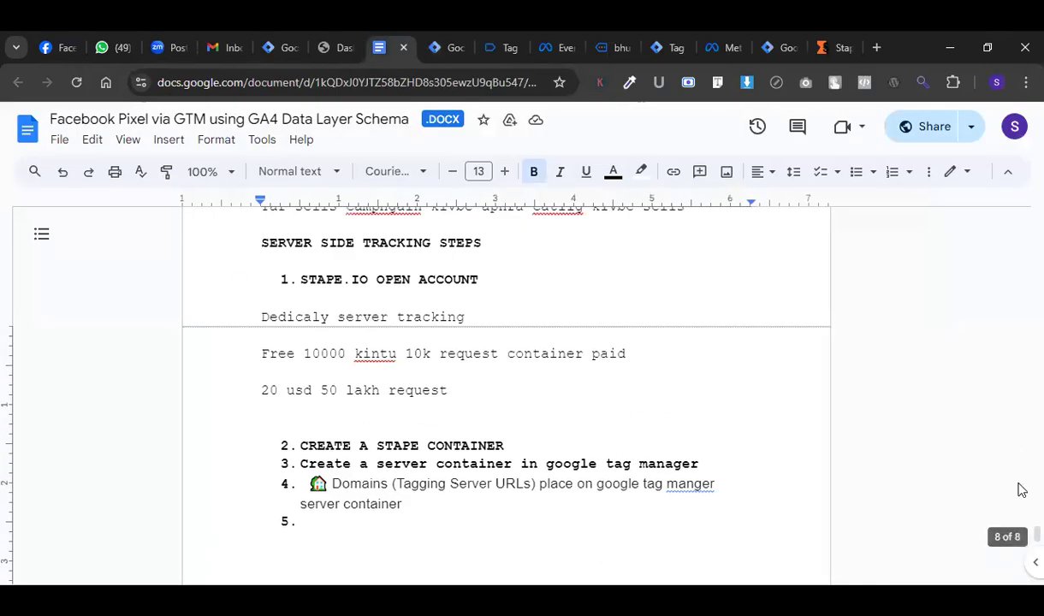
drag(1035, 532, 1035, 214)
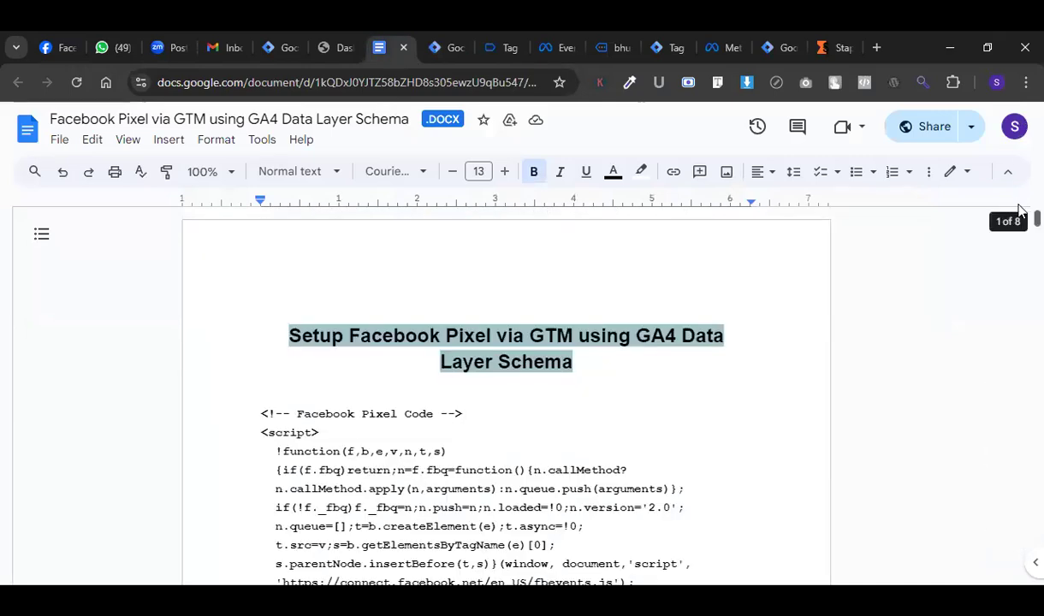
click(443, 47)
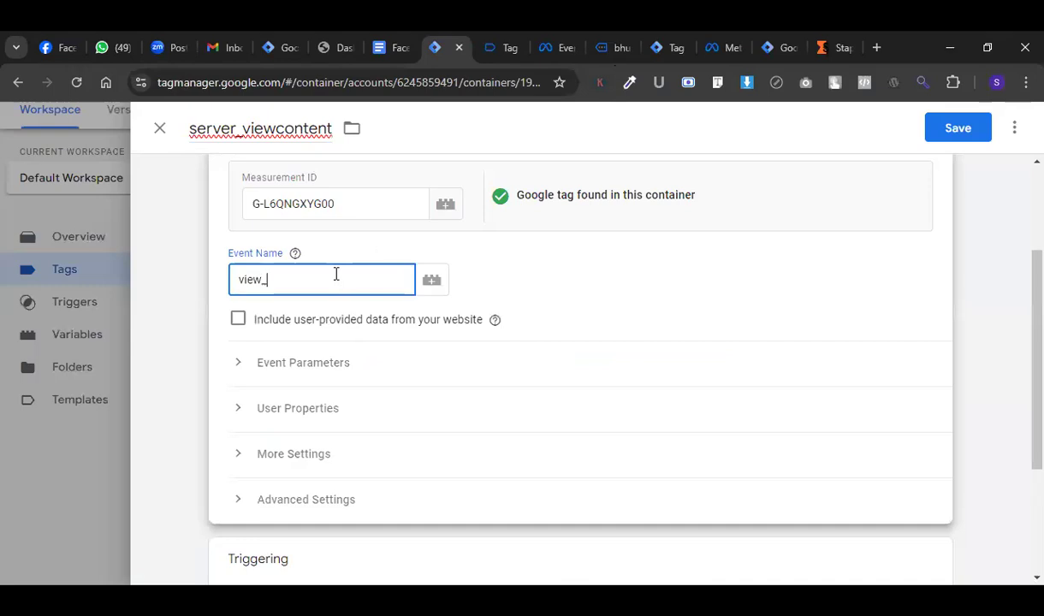
text(em)
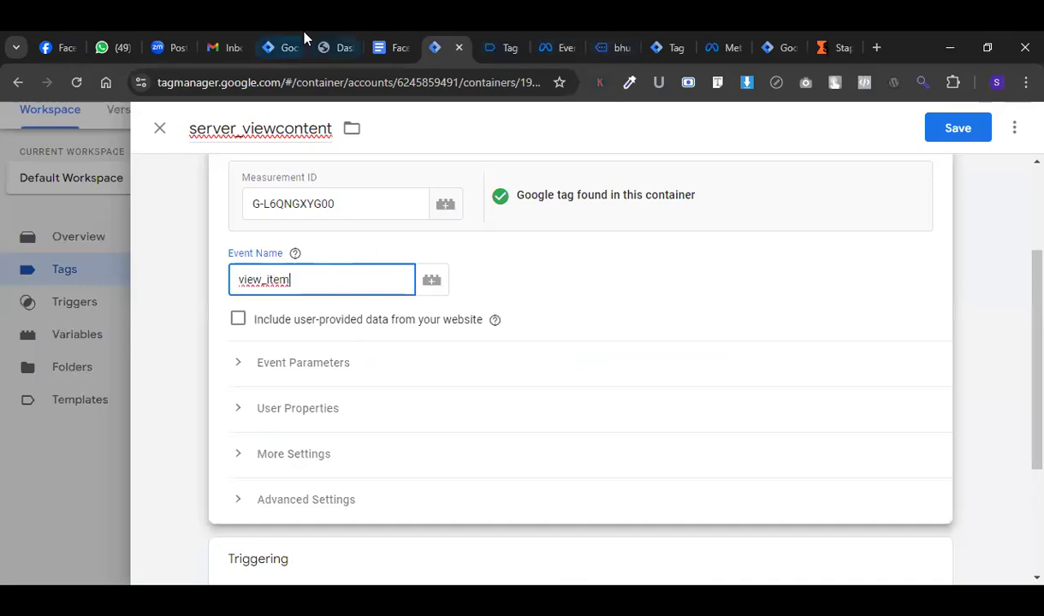
click(376, 38)
scroll(763, 370, down, 4)
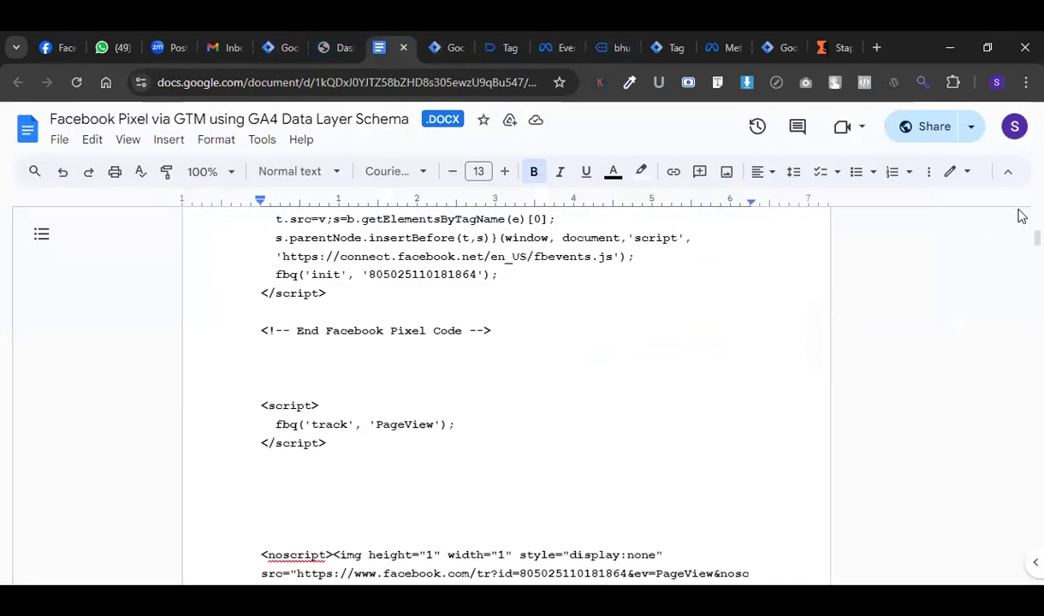
scroll(1017, 237, down, 7)
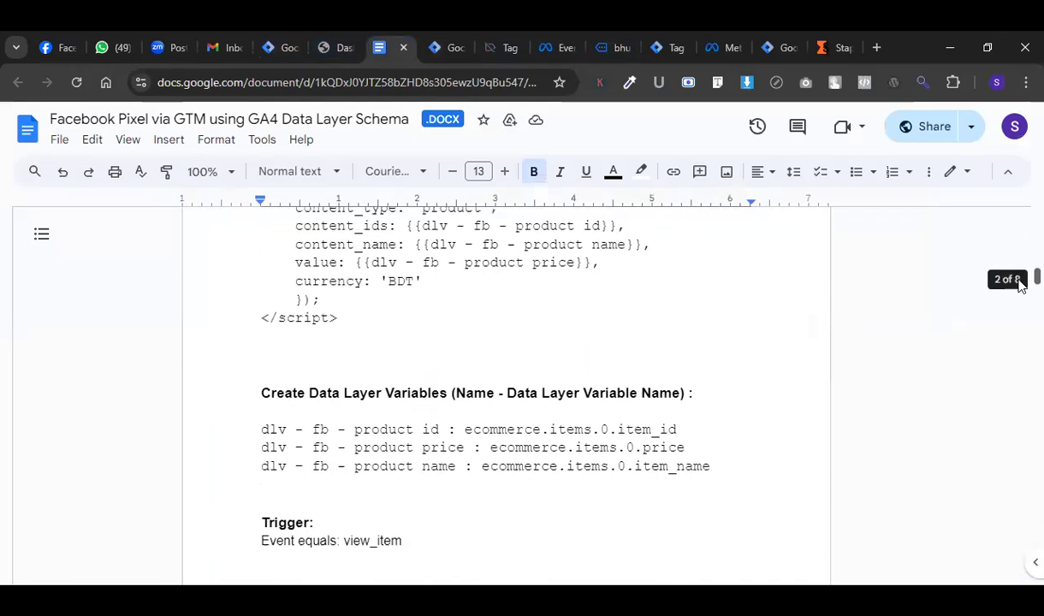
drag(1019, 279, 1019, 285)
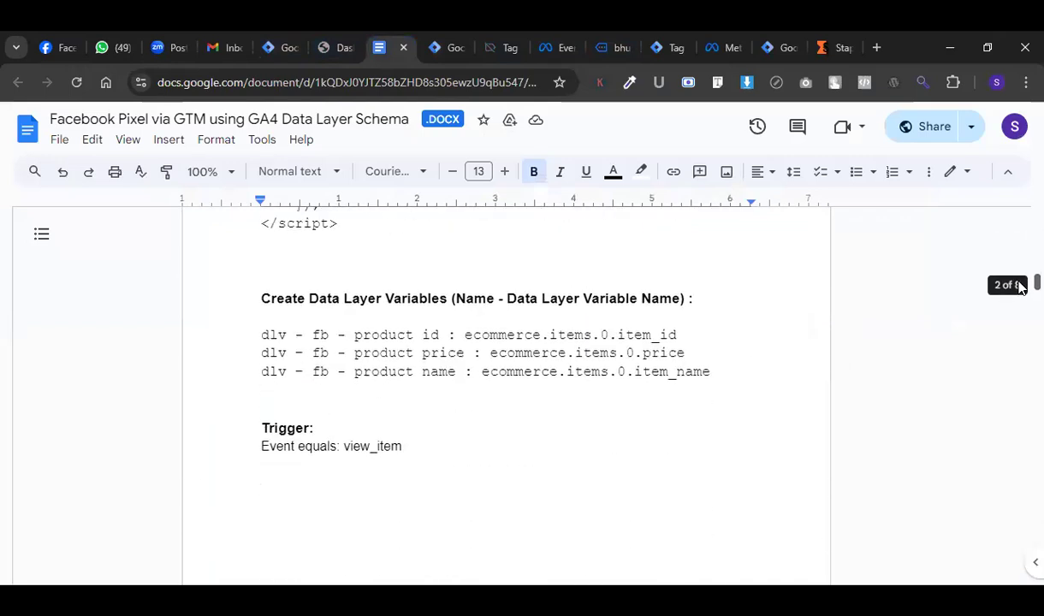
double_click(351, 446)
click(441, 47)
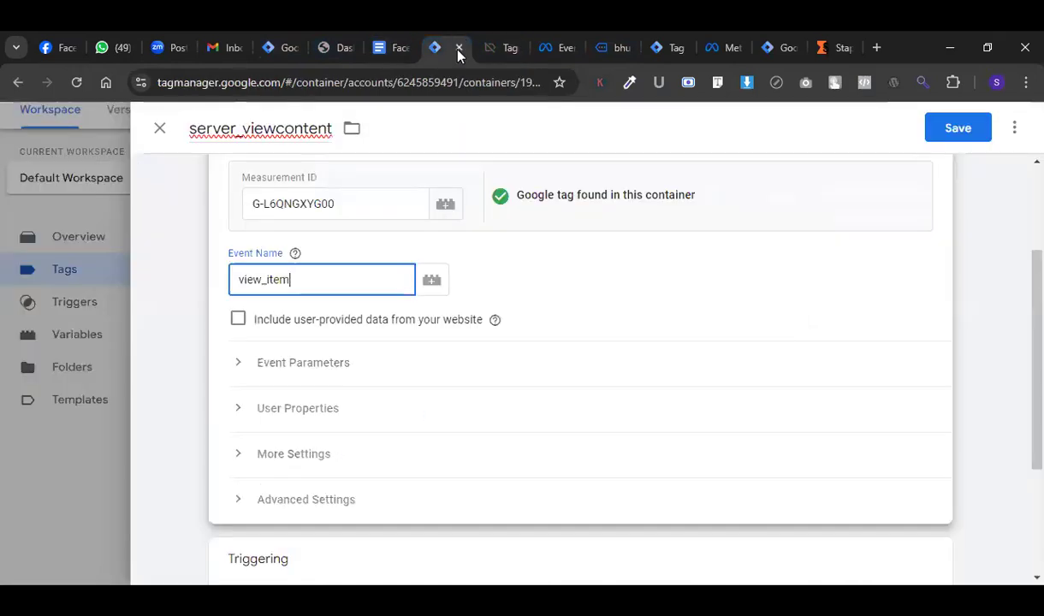
scroll(441, 324, up, 2)
scroll(443, 326, down, 2)
Step: Expand Event Parameters and add three empty parameter rows
click(358, 368)
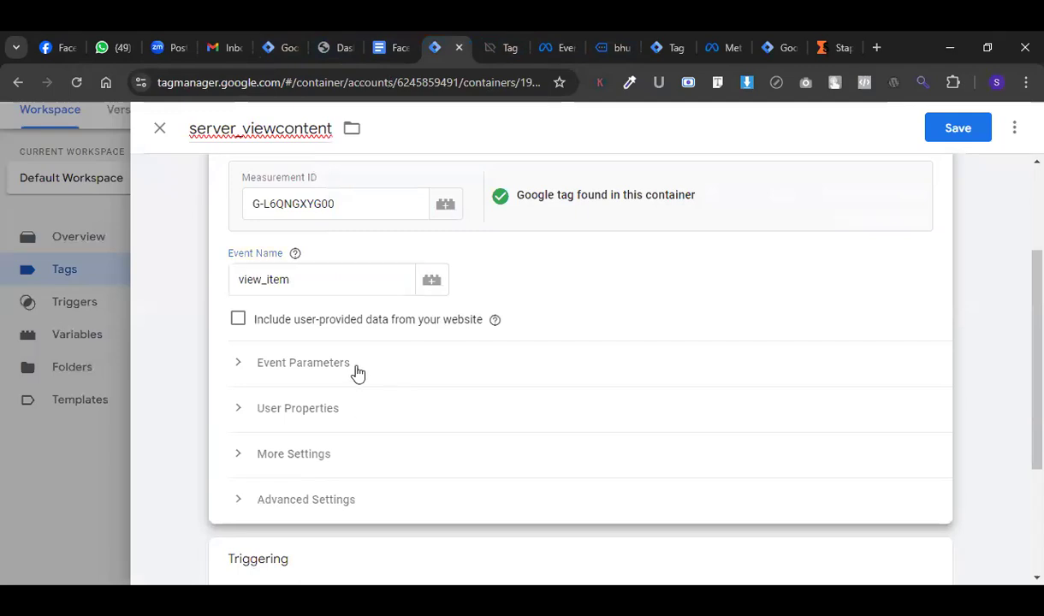
click(366, 468)
click(340, 538)
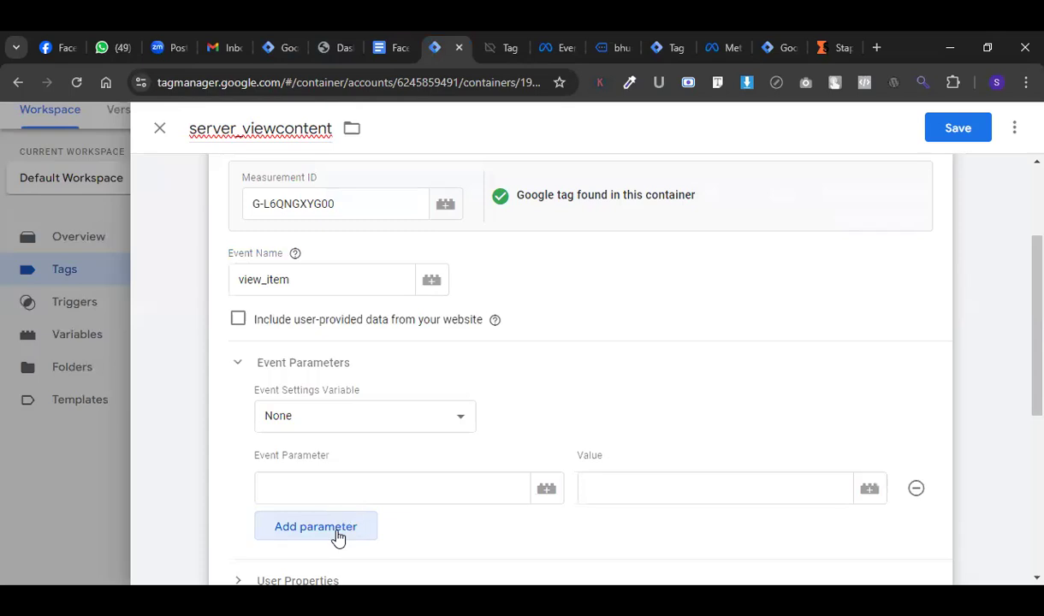
scroll(377, 449, down, 2)
click(304, 407)
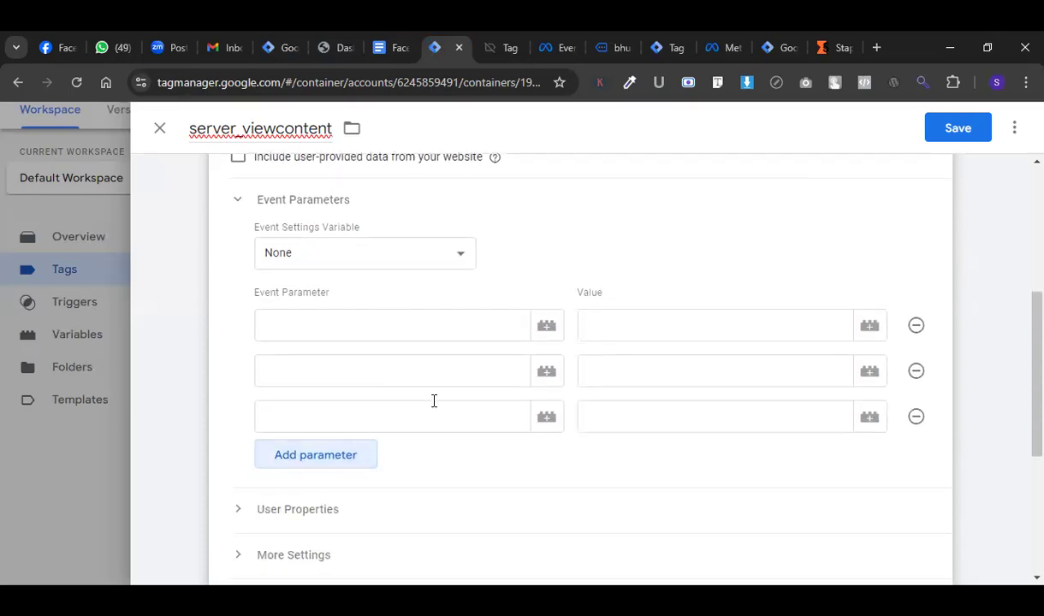
click(399, 331)
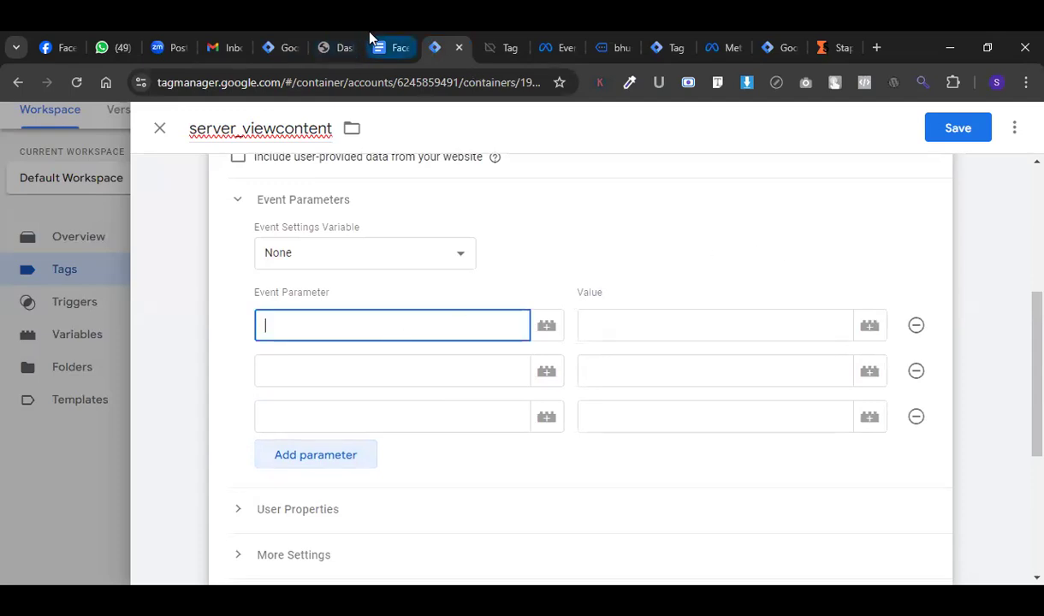
click(391, 38)
Step: Copy x-fb-cd-content_type from the notes' server-side parameter list and return to the tag
mouse_move(1020, 283)
mouse_down()
mouse_move(1018, 209)
mouse_move(1018, 267)
mouse_up()
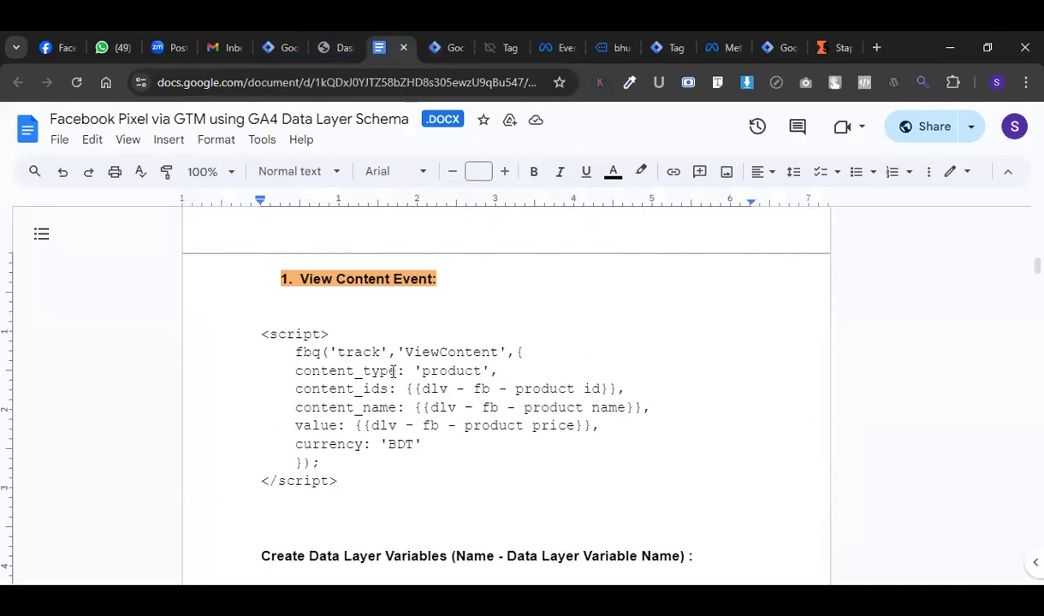
drag(394, 371, 289, 370)
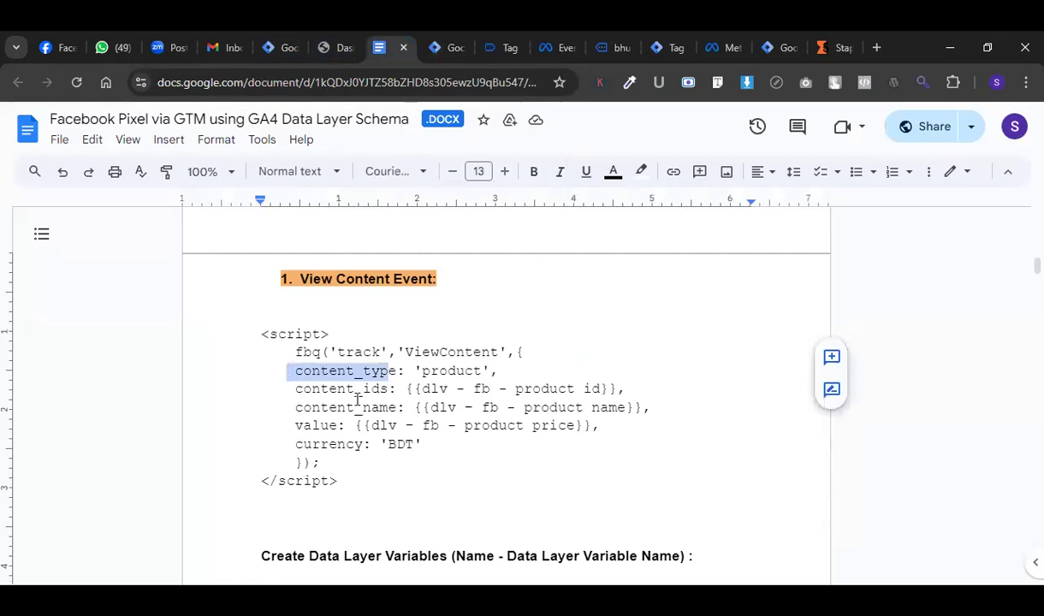
click(399, 378)
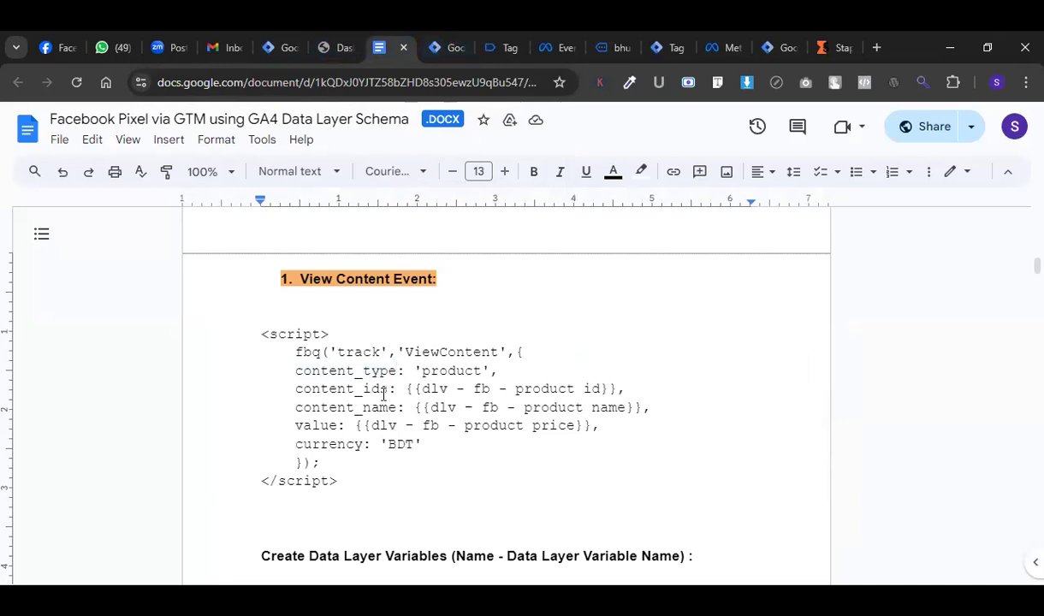
drag(1018, 296, 1020, 475)
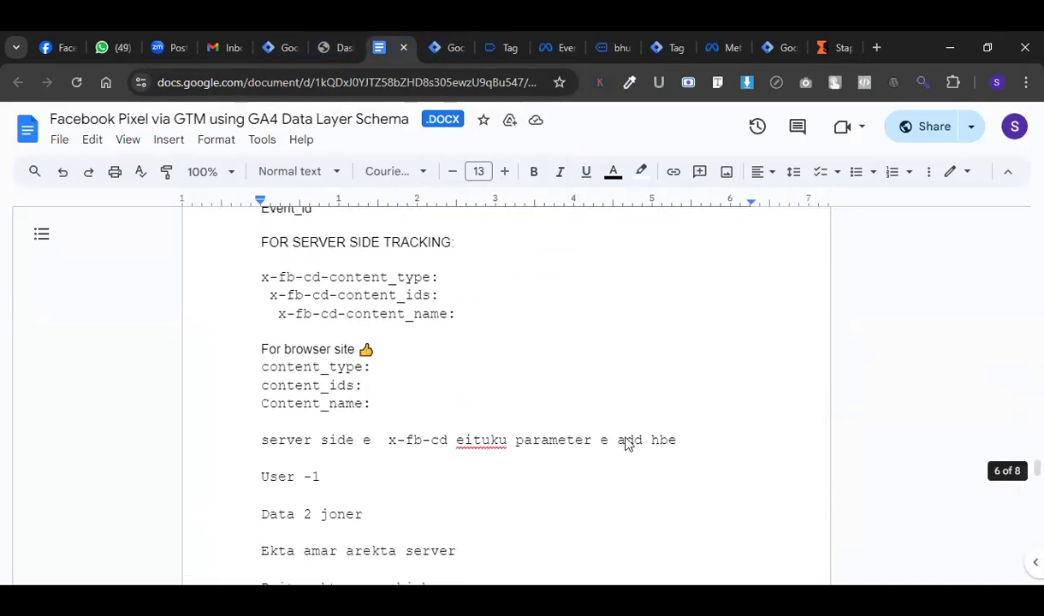
drag(261, 278, 435, 282)
right_click(428, 283)
click(428, 216)
click(428, 38)
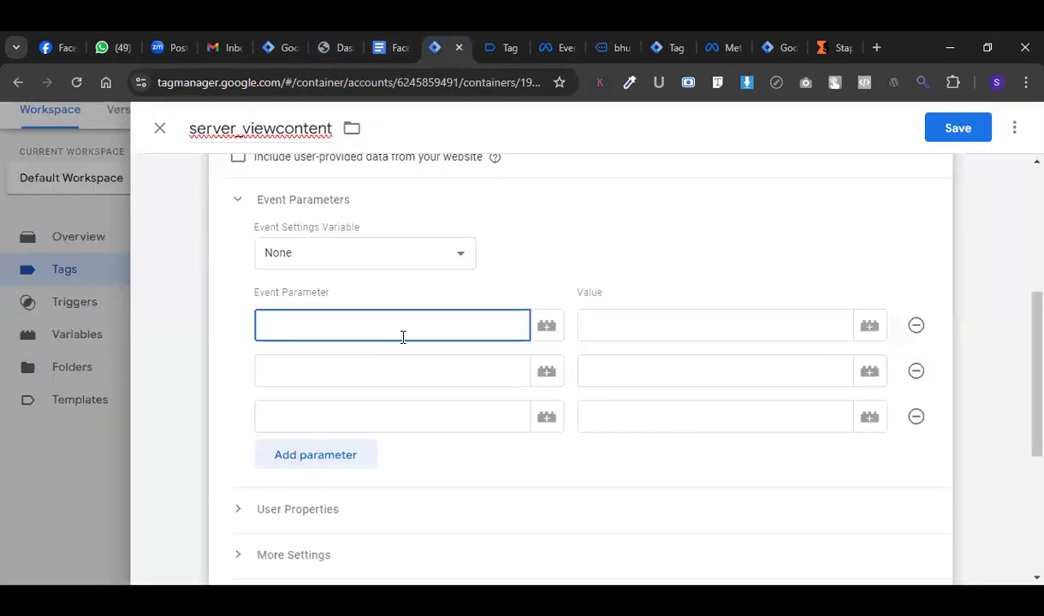
Step: Set the first event parameter to x-fb-cd-content_type with value product
key(ctrl+v)
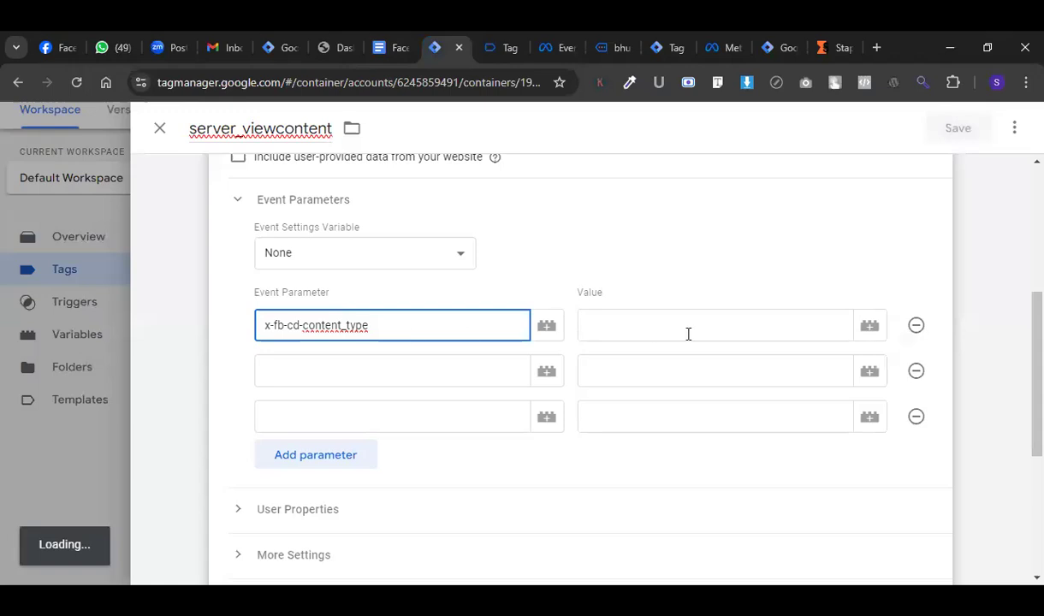
click(688, 332)
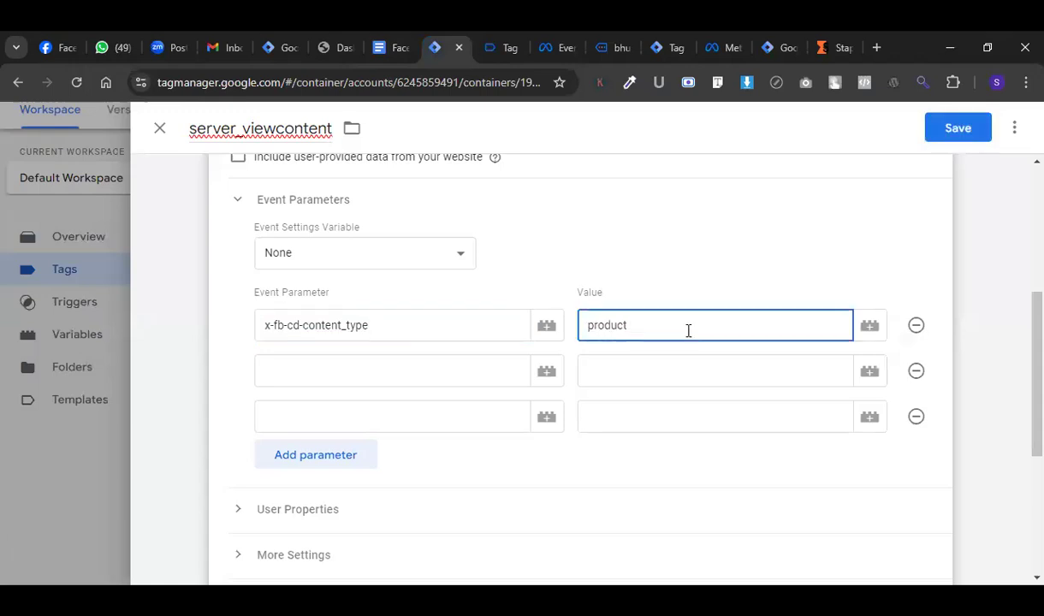
click(386, 45)
drag(1031, 468, 1020, 275)
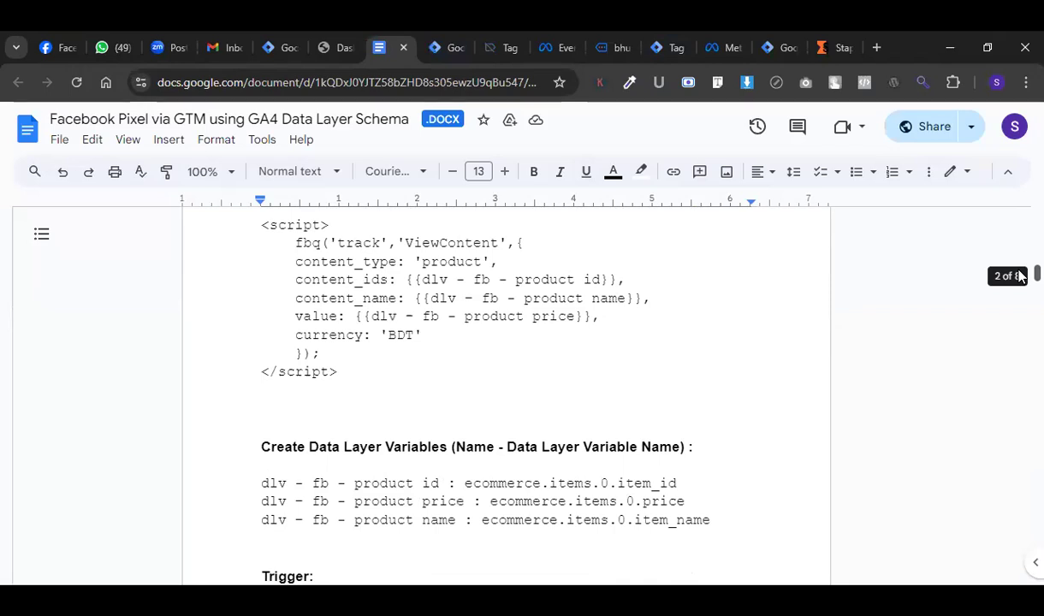
Step: Copy the ViewContent script and paste it below x-fb-cd-content_name: in the notes
scroll(282, 344, up, 2)
drag(262, 307, 527, 528)
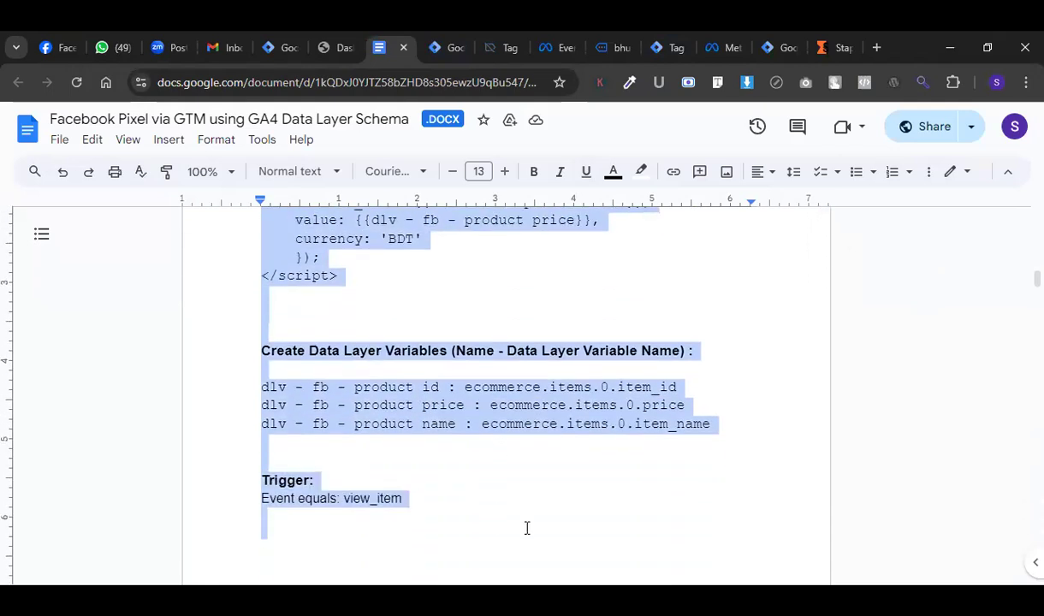
right_click(424, 384)
click(536, 224)
drag(1032, 279, 1018, 473)
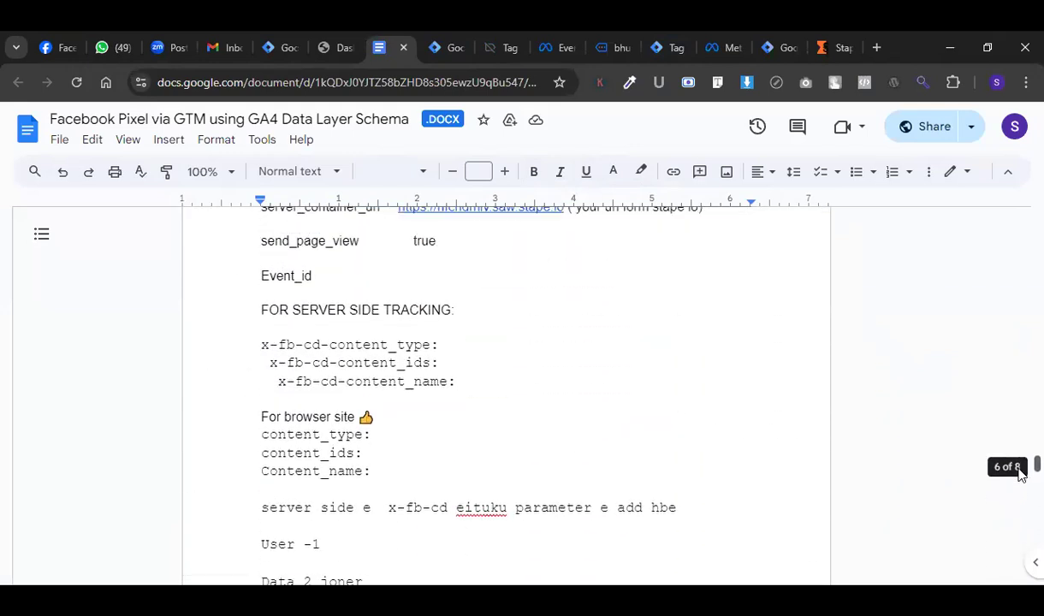
click(538, 385)
key(ctrl+z)
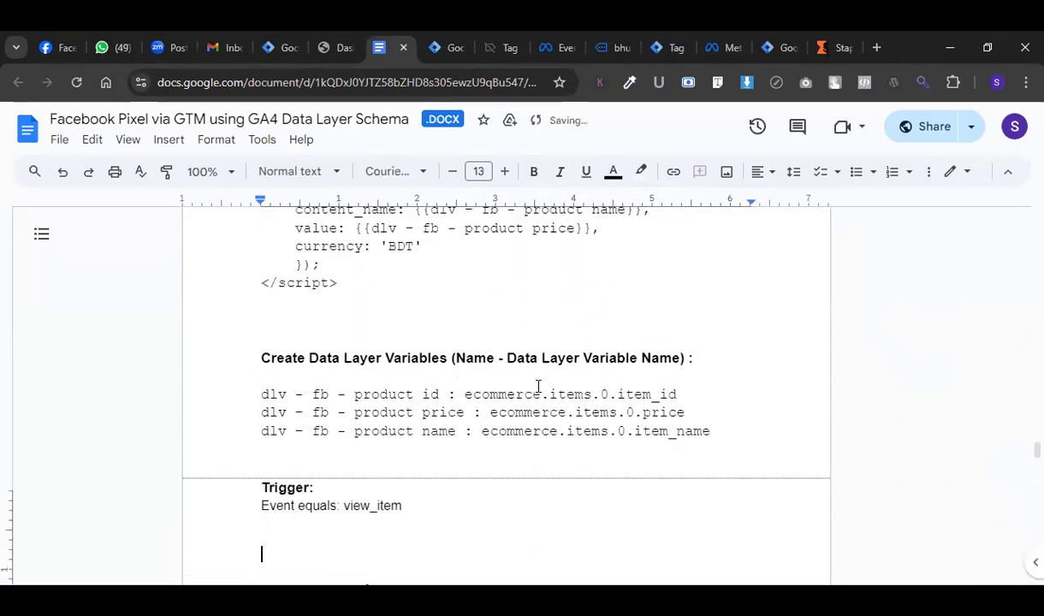
scroll(538, 365, up, 4)
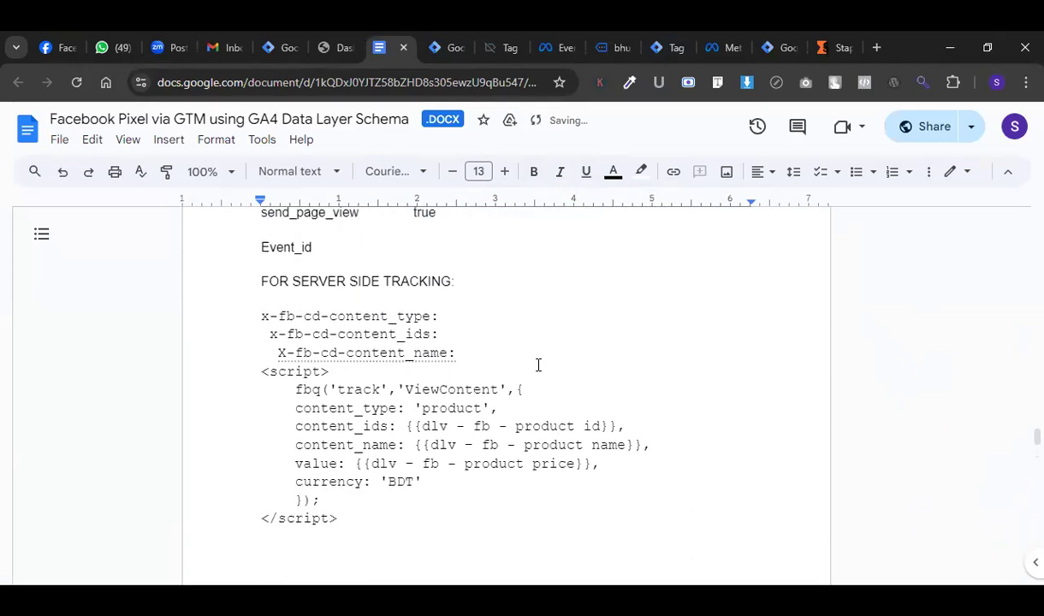
scroll(538, 365, down, 2)
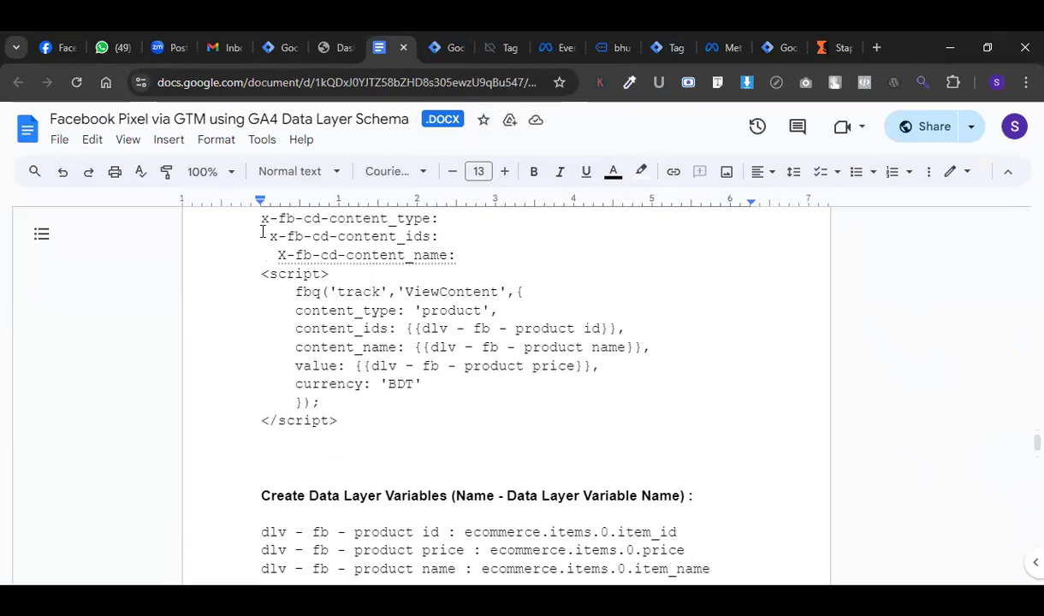
Step: Enter x-fb-cd-content_ids as the second event parameter name
drag(269, 236, 425, 237)
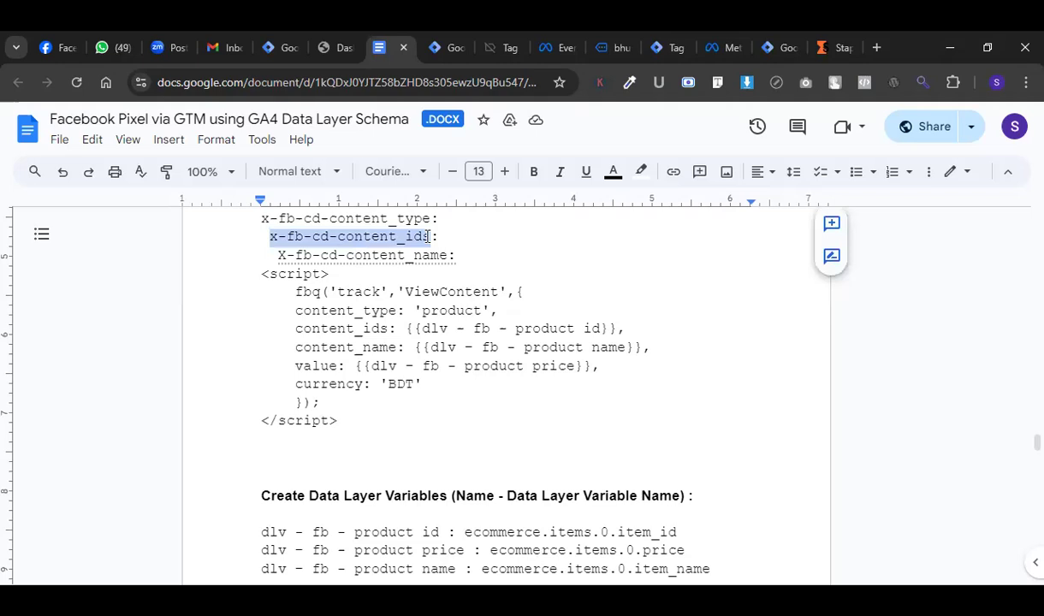
click(452, 44)
click(377, 358)
key(ctrl+v)
click(871, 374)
Step: Set the x-fb-cd-content_ids value to the dlv - fb - product id variable
click(650, 373)
click(869, 371)
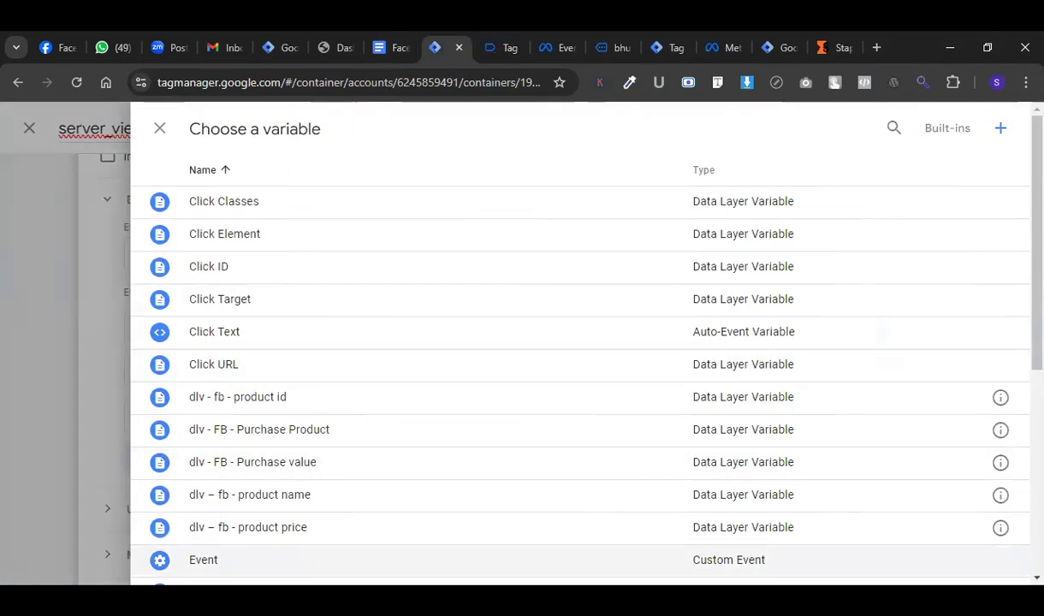
scroll(311, 394, down, 2)
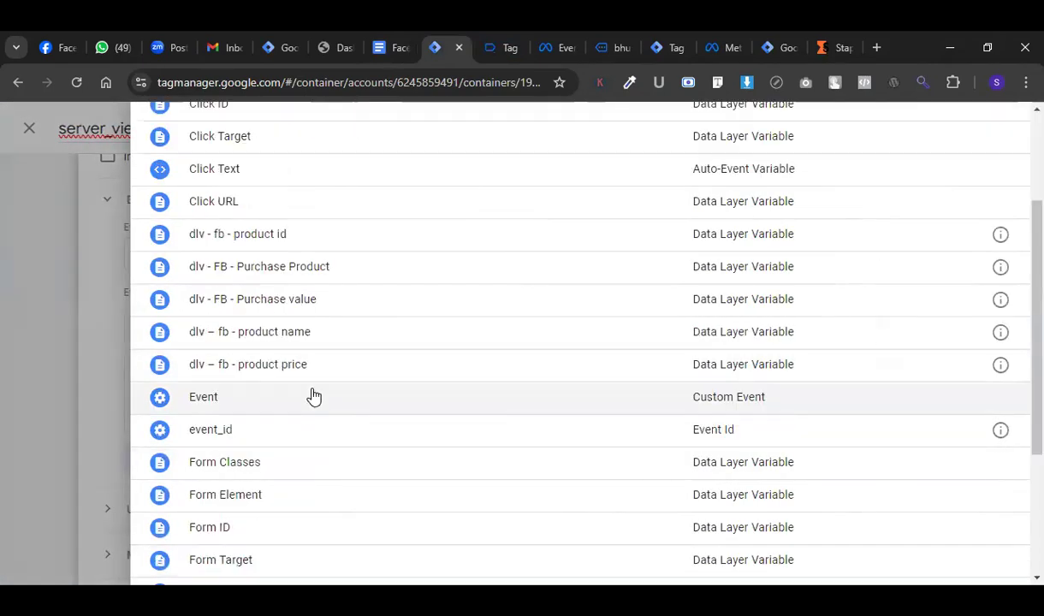
click(303, 234)
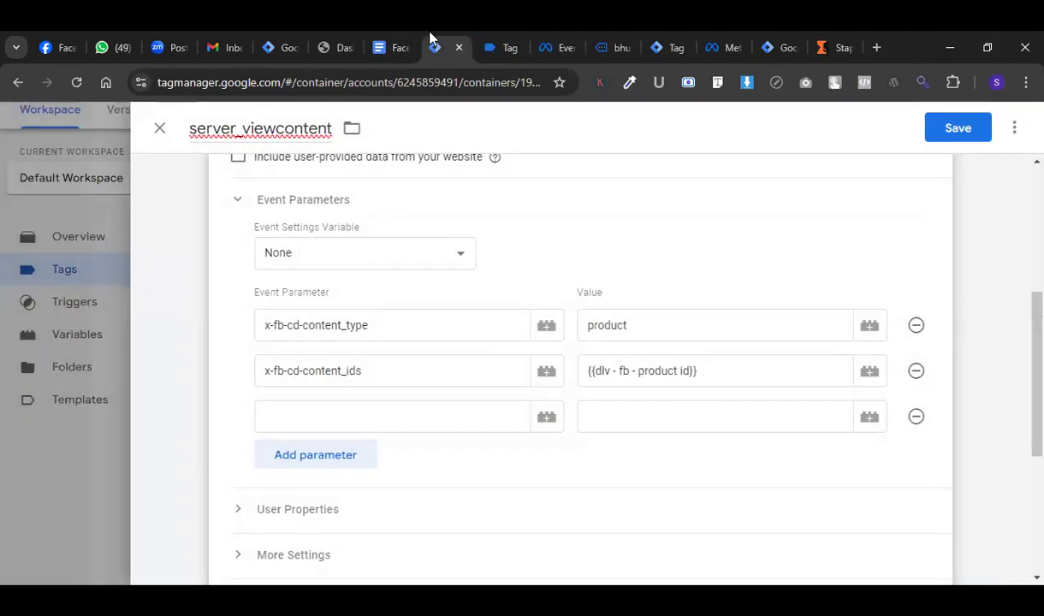
Step: Add X-fb-cd-content_name as the third parameter, set to dlv – fb - product name
click(404, 38)
click(370, 255)
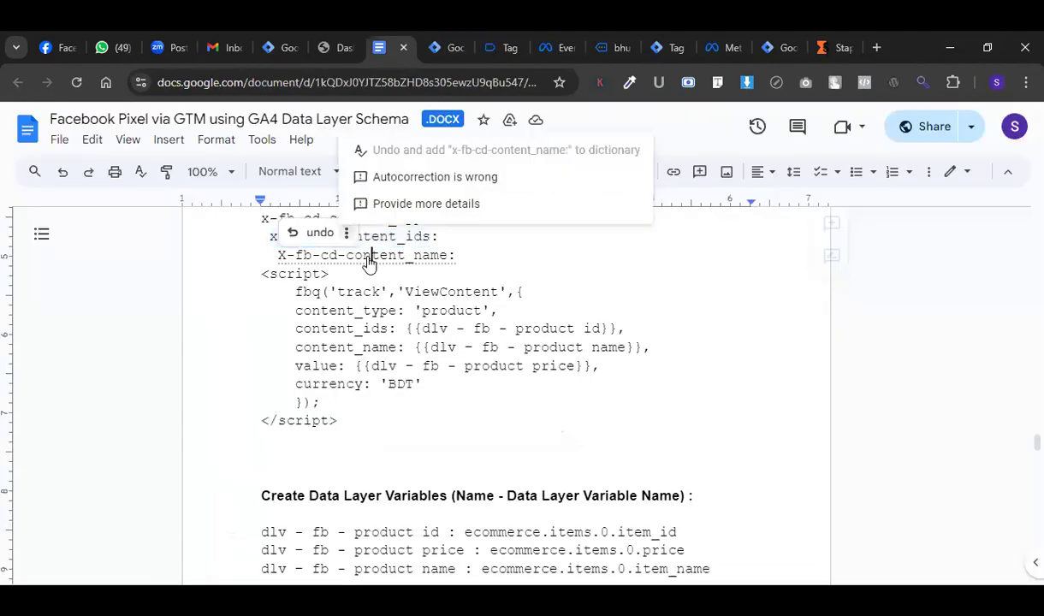
click(301, 256)
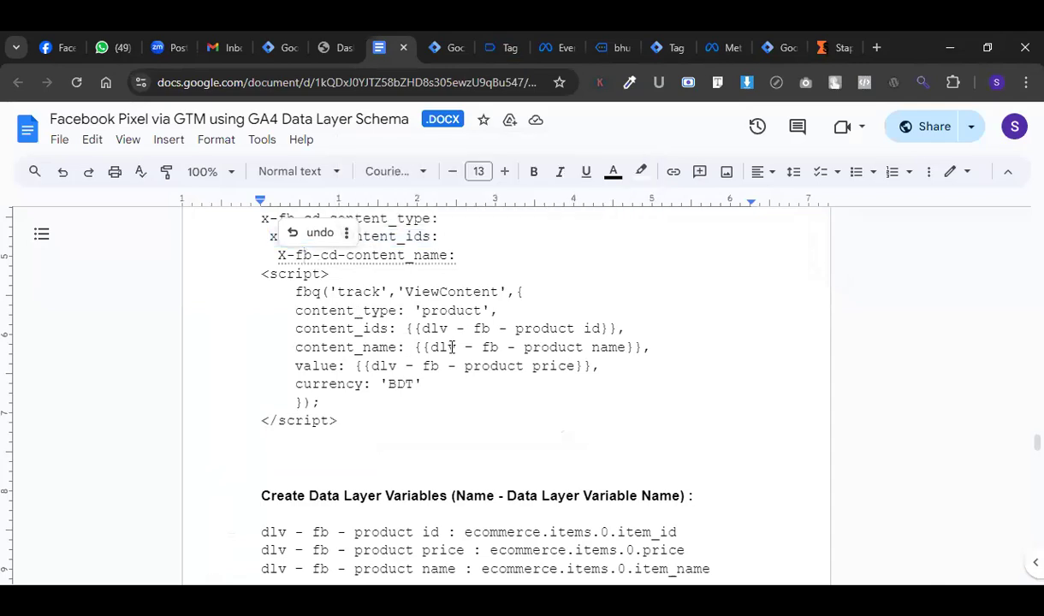
double_click(344, 345)
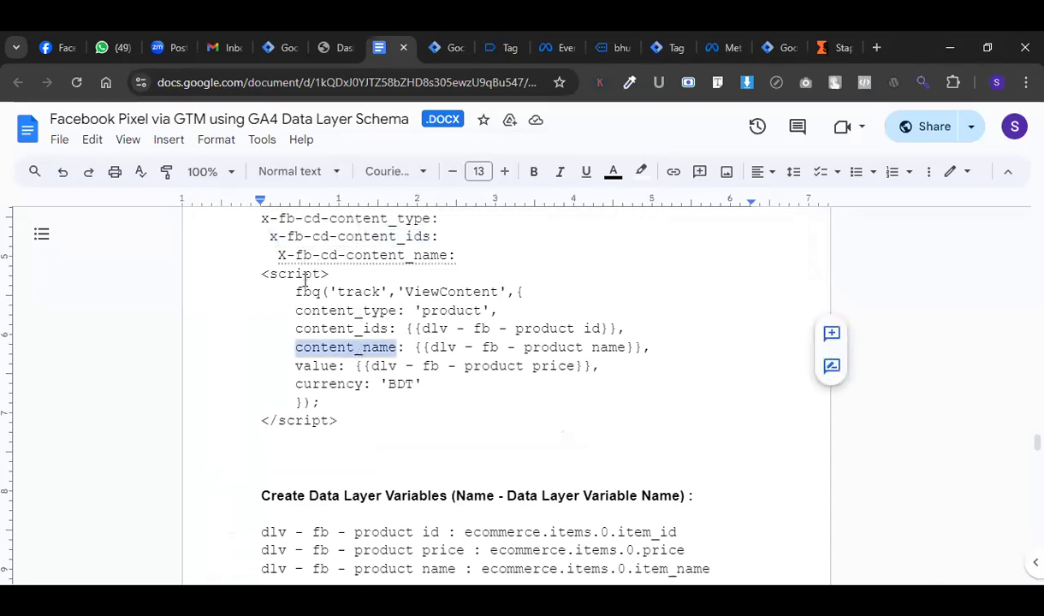
drag(278, 249, 442, 254)
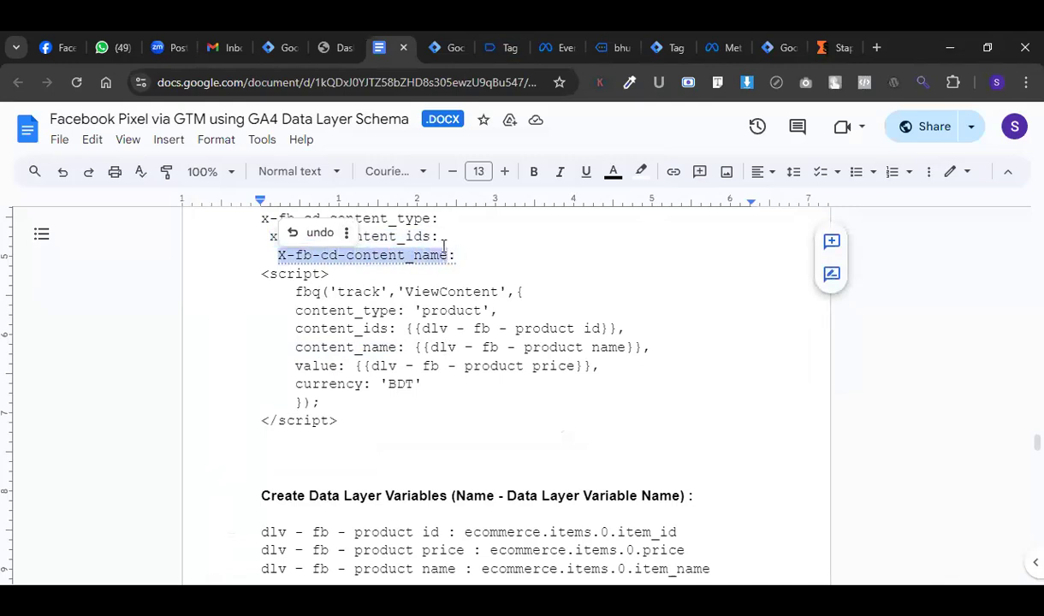
click(440, 44)
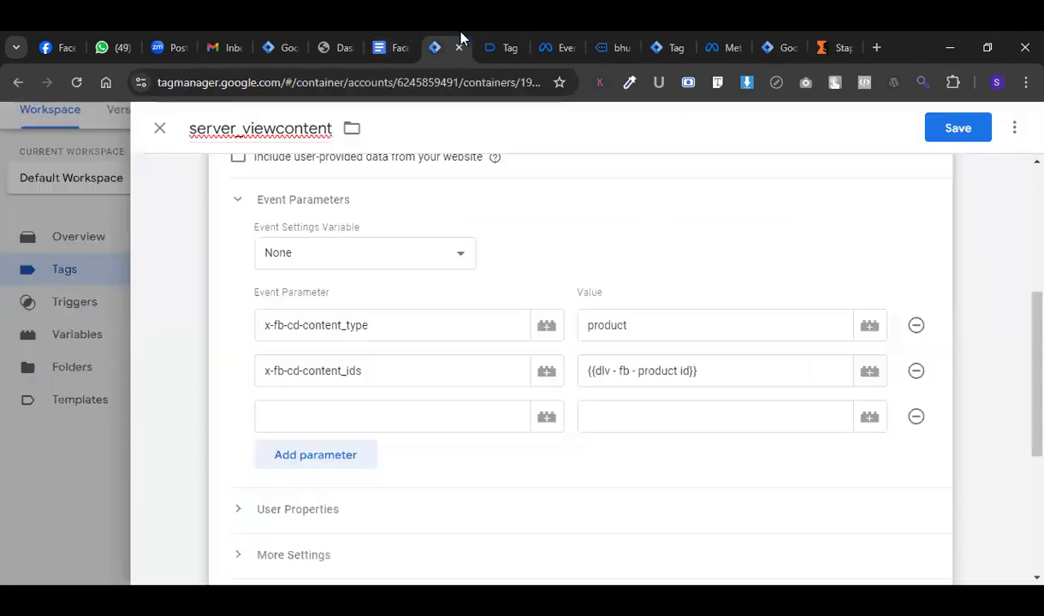
click(394, 432)
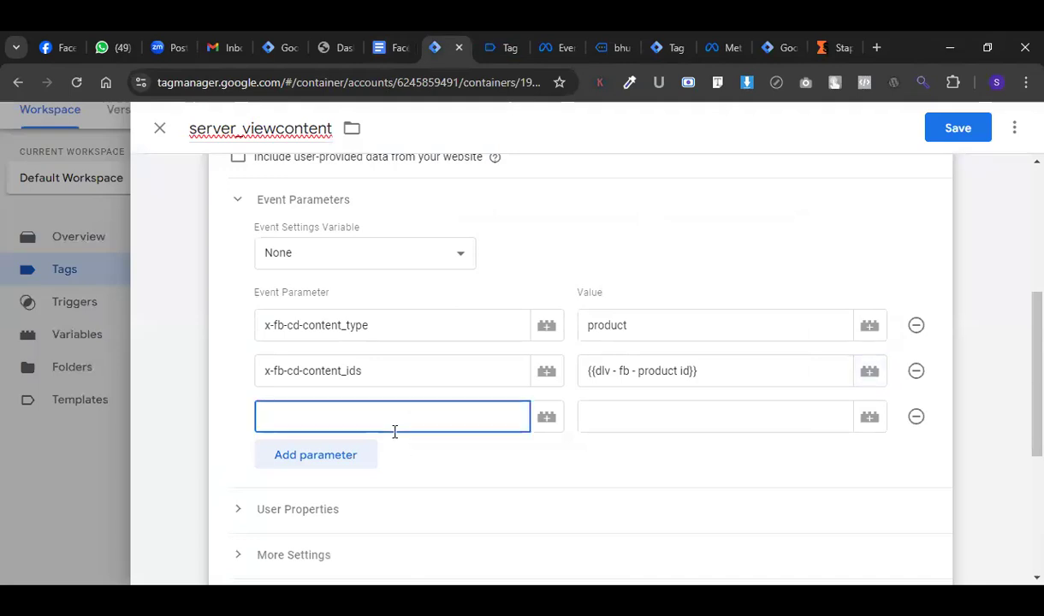
key(ctrl+v)
click(673, 429)
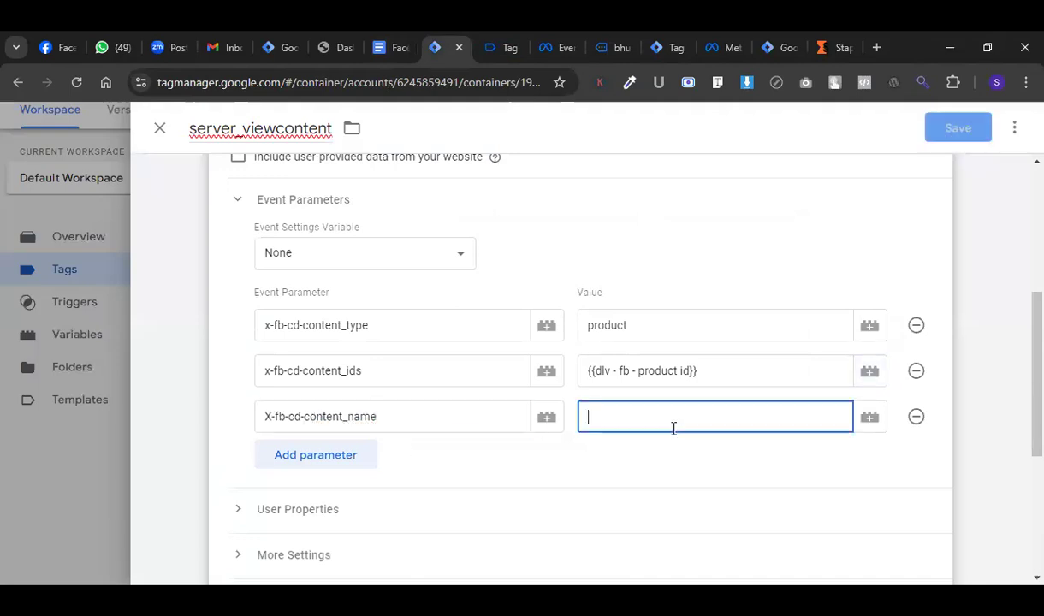
click(869, 417)
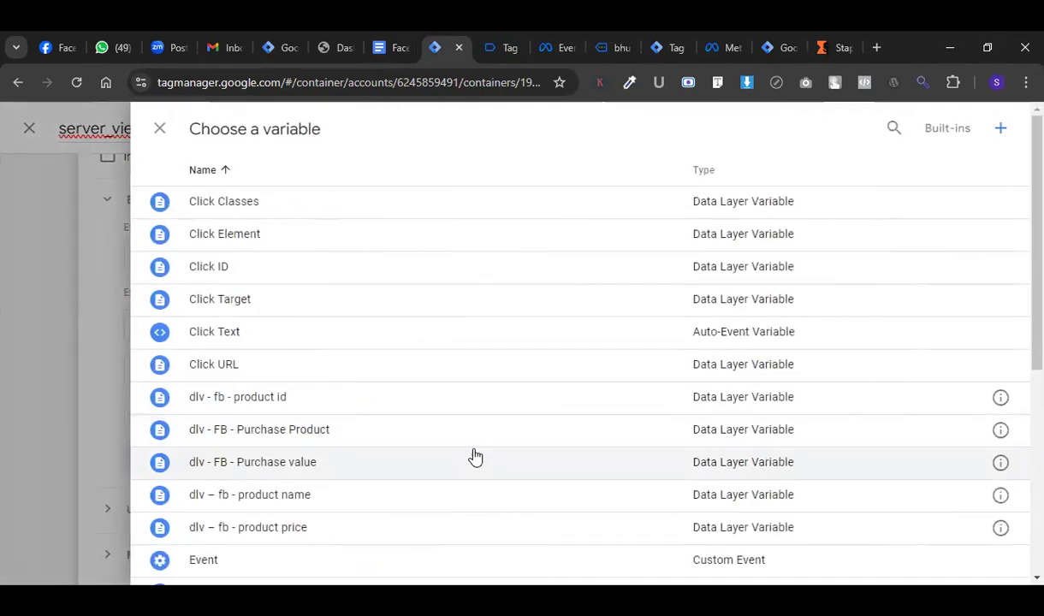
click(283, 492)
scroll(689, 456, down, 2)
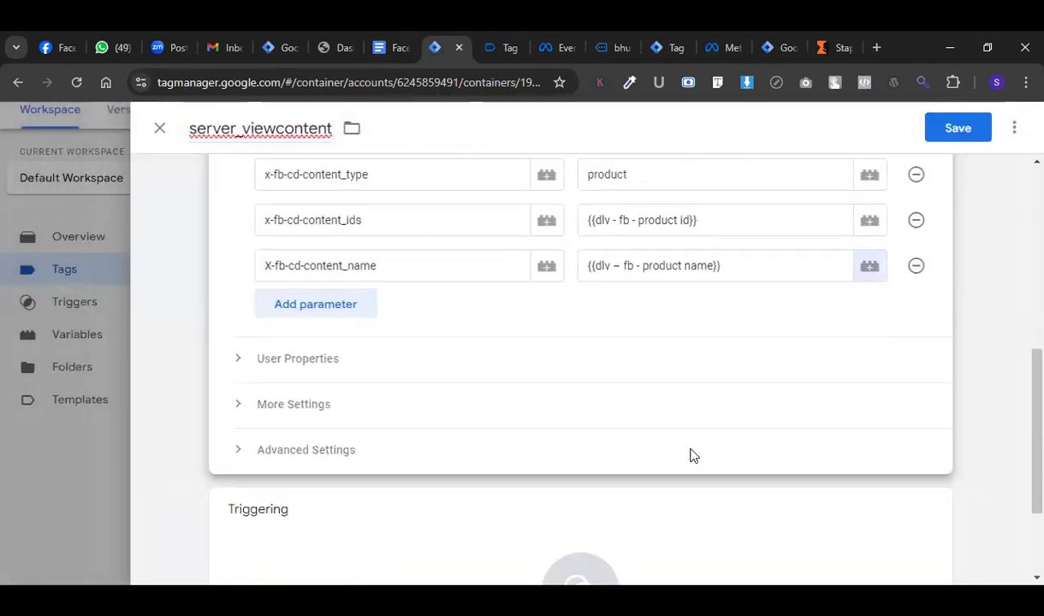
click(294, 295)
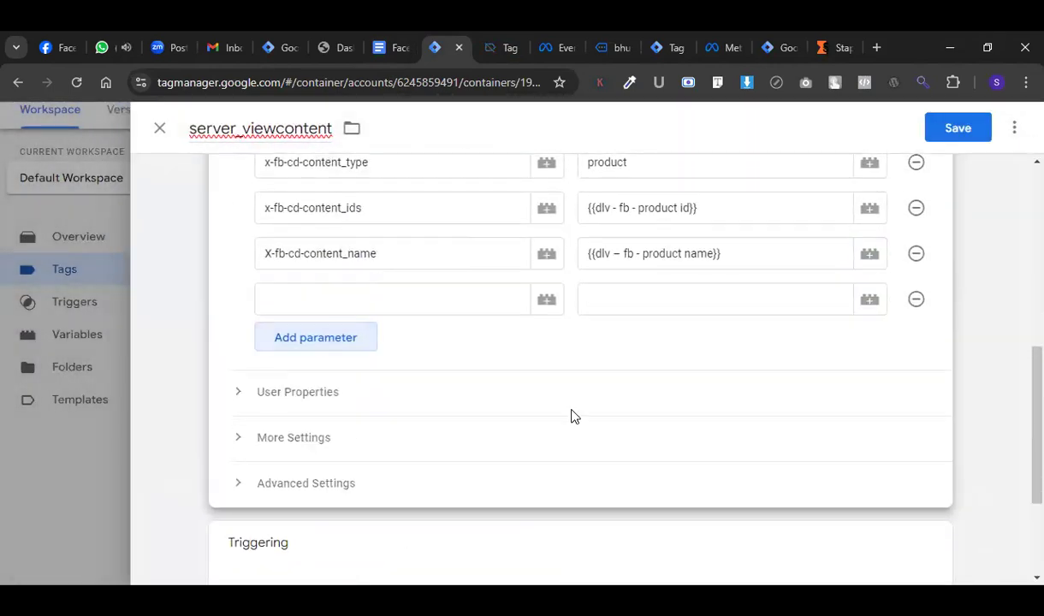
Step: Add a value parameter set to the dlv – fb - product price variable
click(408, 38)
click(451, 34)
click(345, 301)
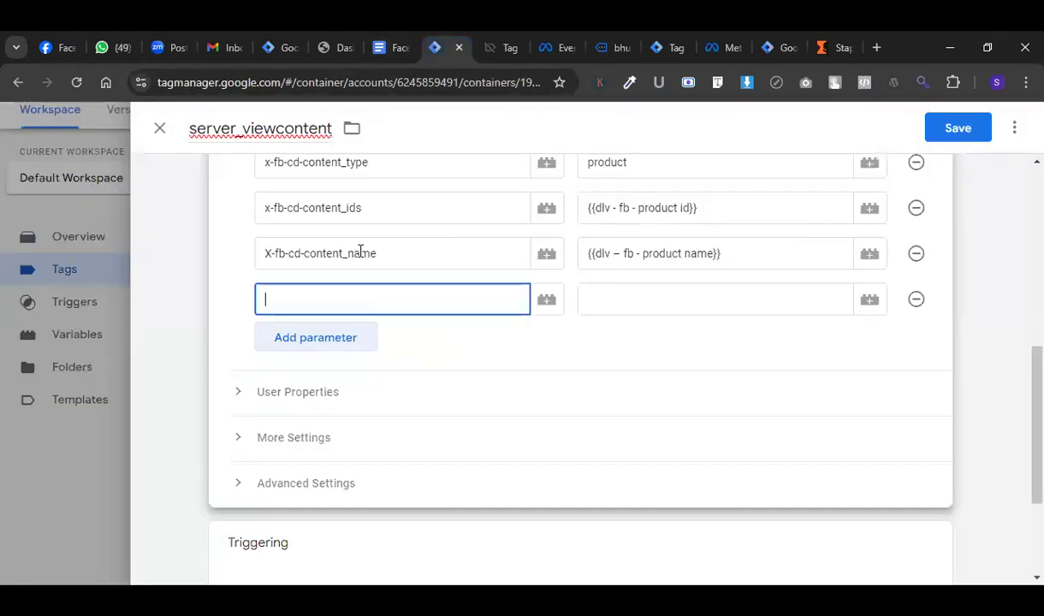
text(bval)
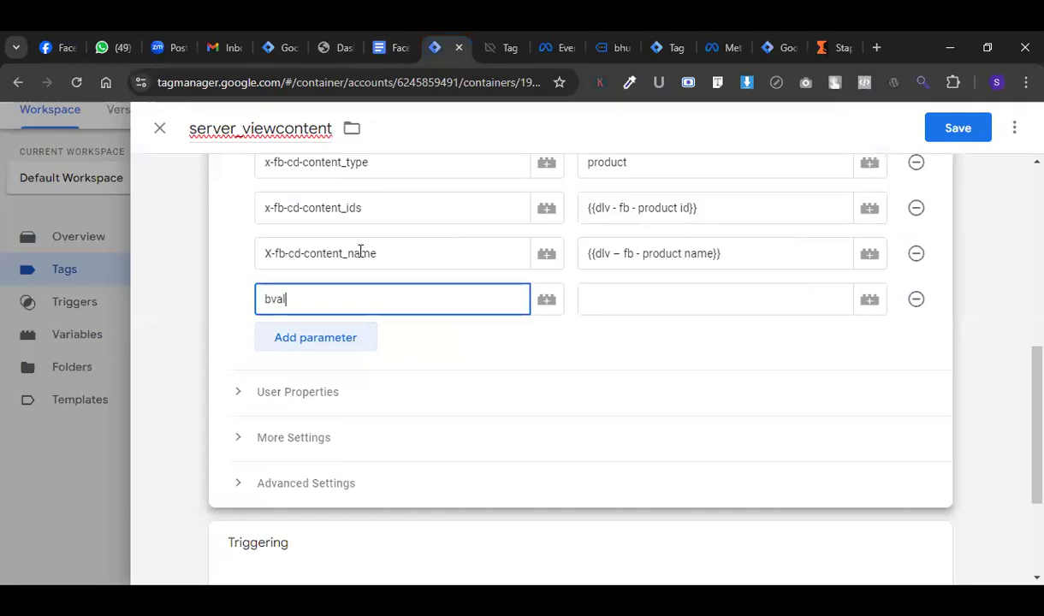
key(BackSpace)
key(BackSpace)
key(BackSpace)
key(BackSpace)
text(value)
key(Tab)
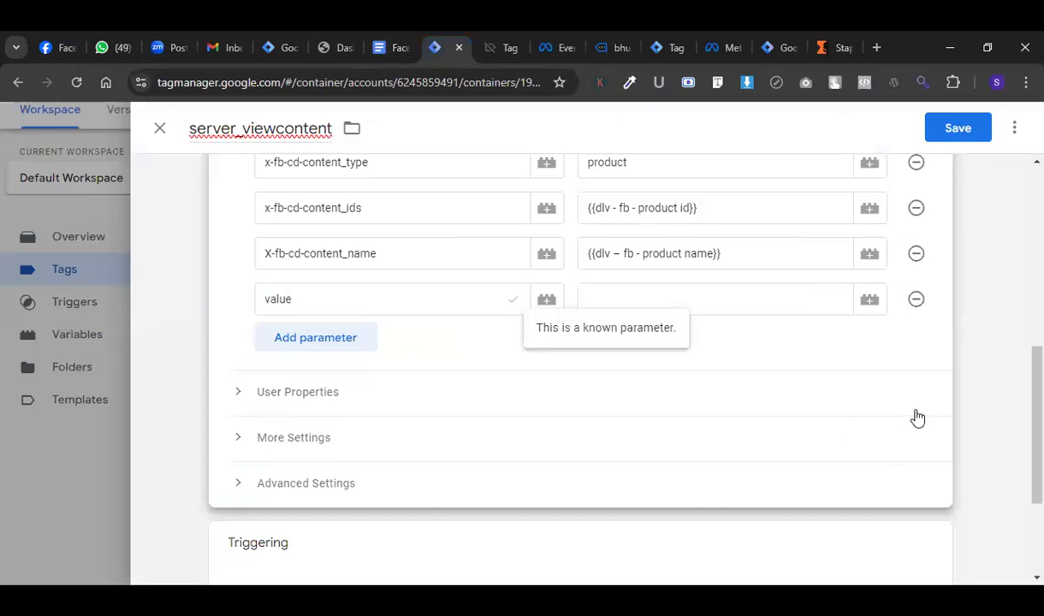
click(871, 306)
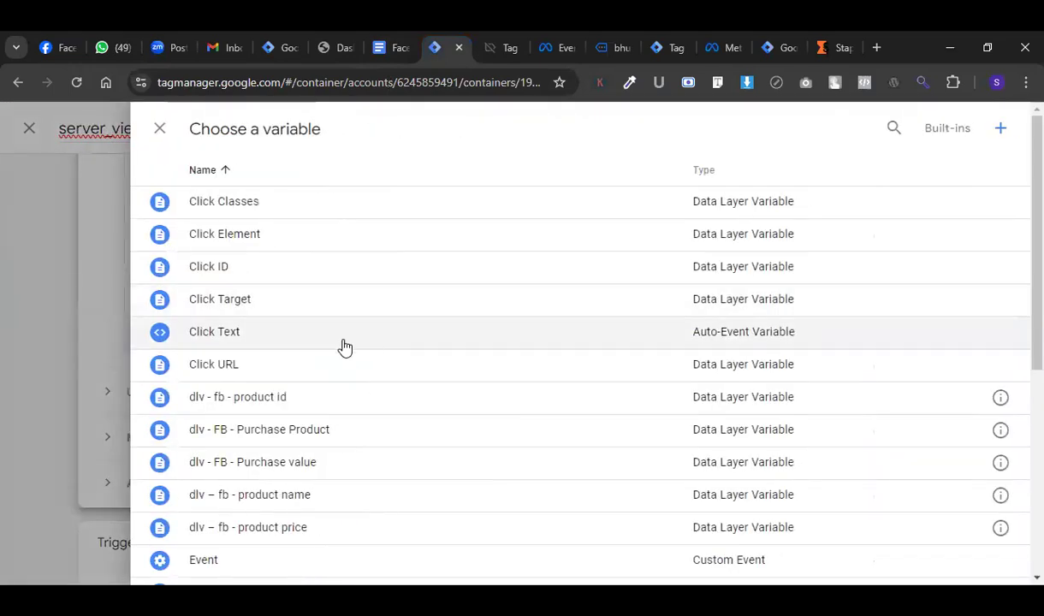
scroll(345, 346, down, 2)
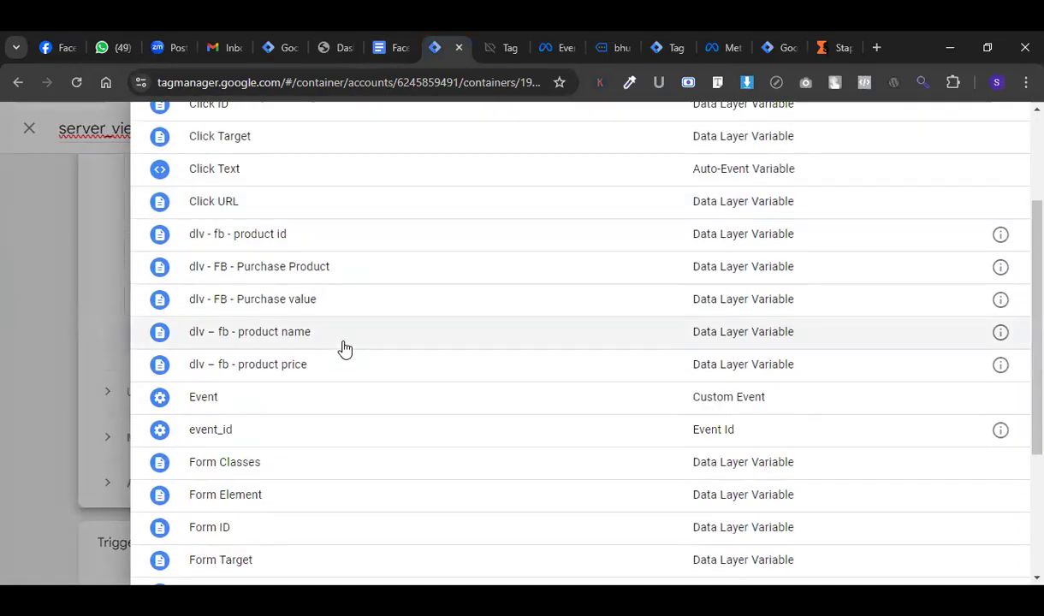
click(334, 368)
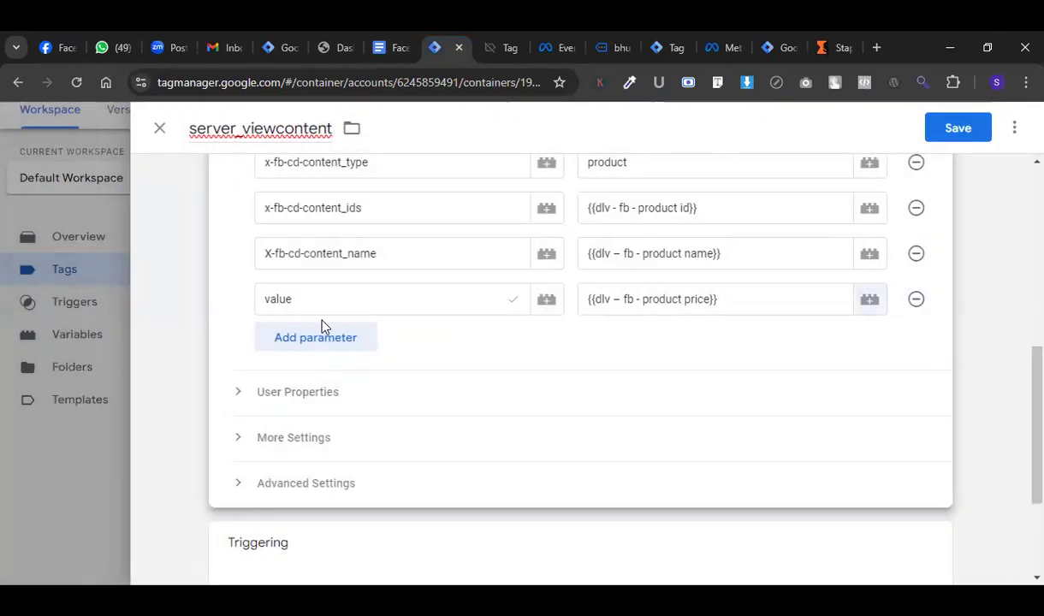
Step: Add a currency parameter with value BDT
click(317, 339)
click(317, 358)
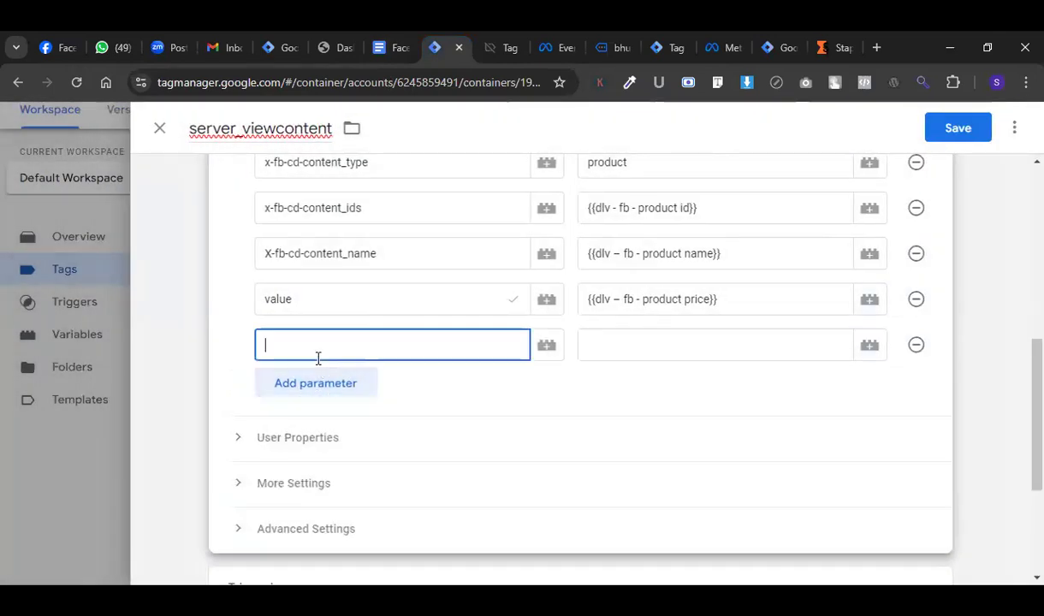
text(curr)
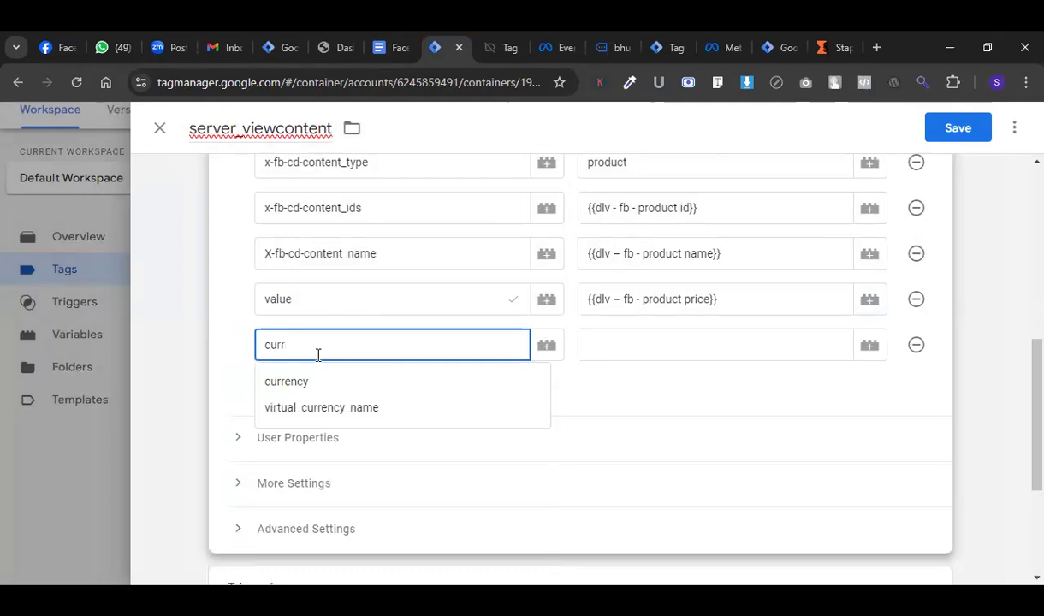
click(313, 383)
click(655, 350)
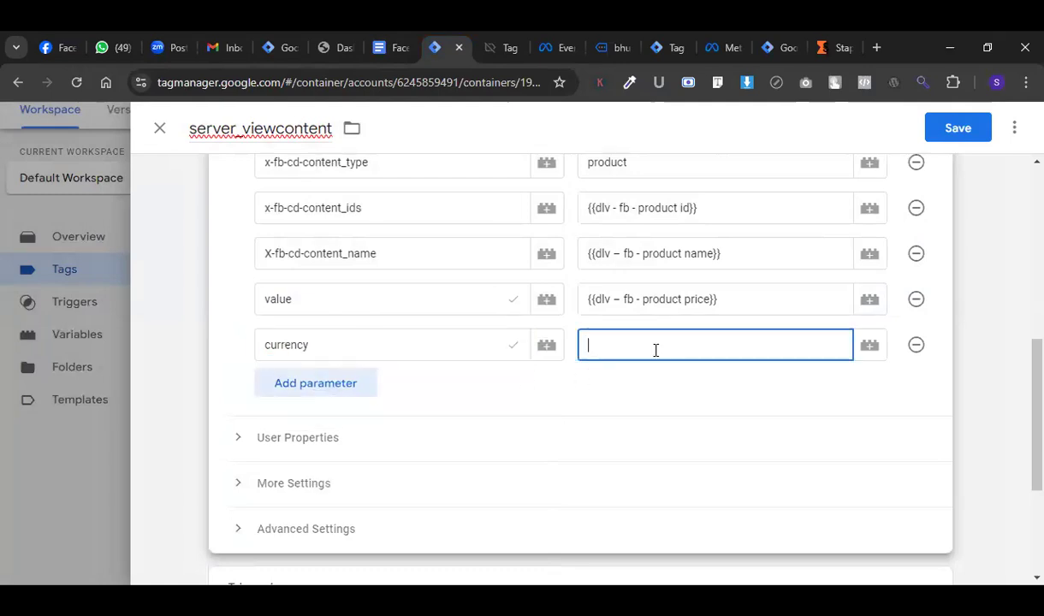
text(BDT)
scroll(616, 411, up, 2)
scroll(615, 406, down, 4)
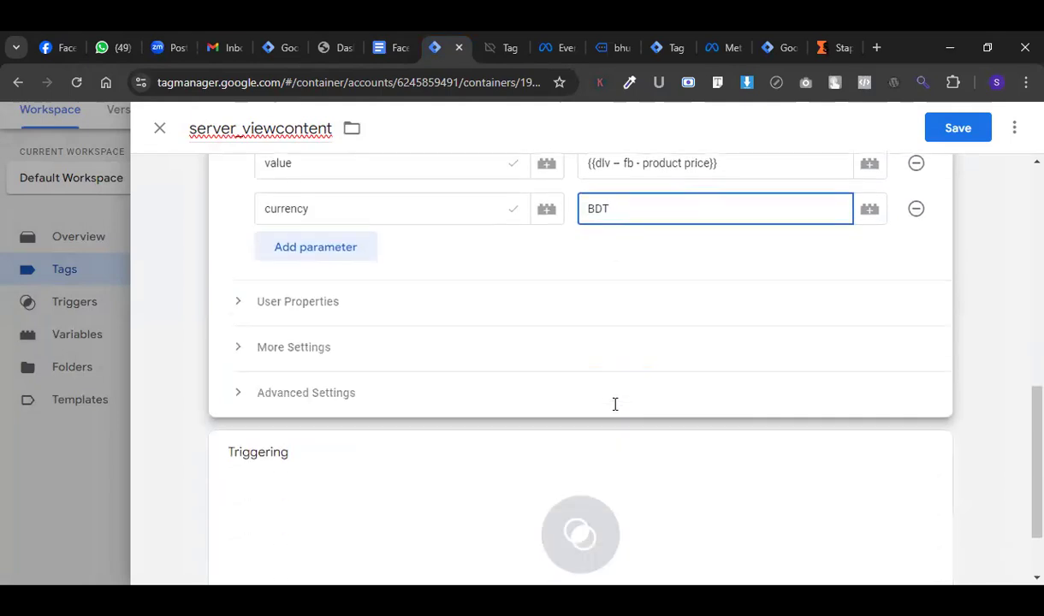
Step: Set server_viewcontent to fire on the View Content trigger and save it
click(571, 520)
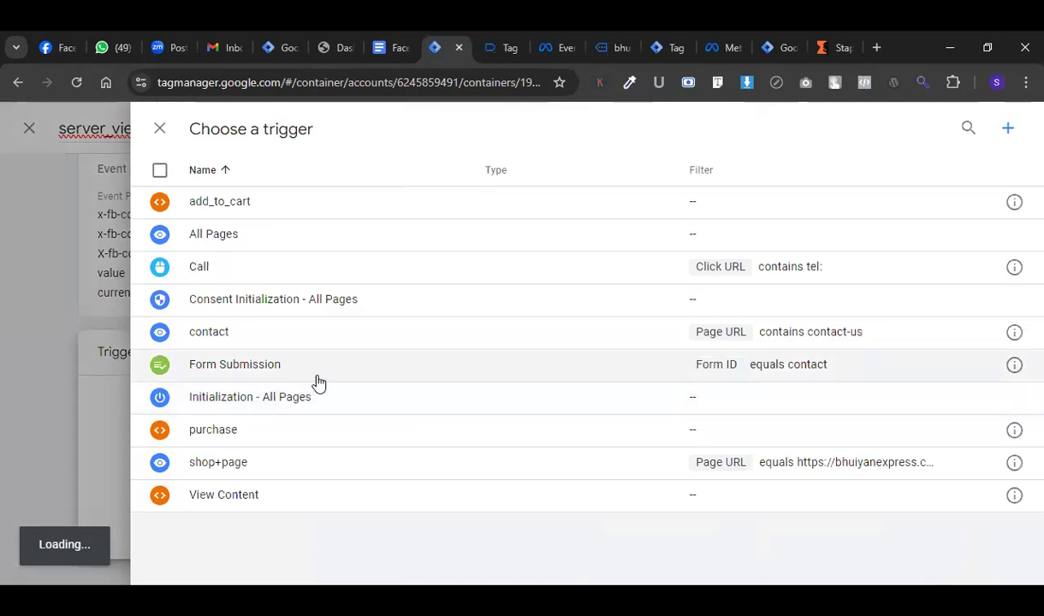
click(291, 501)
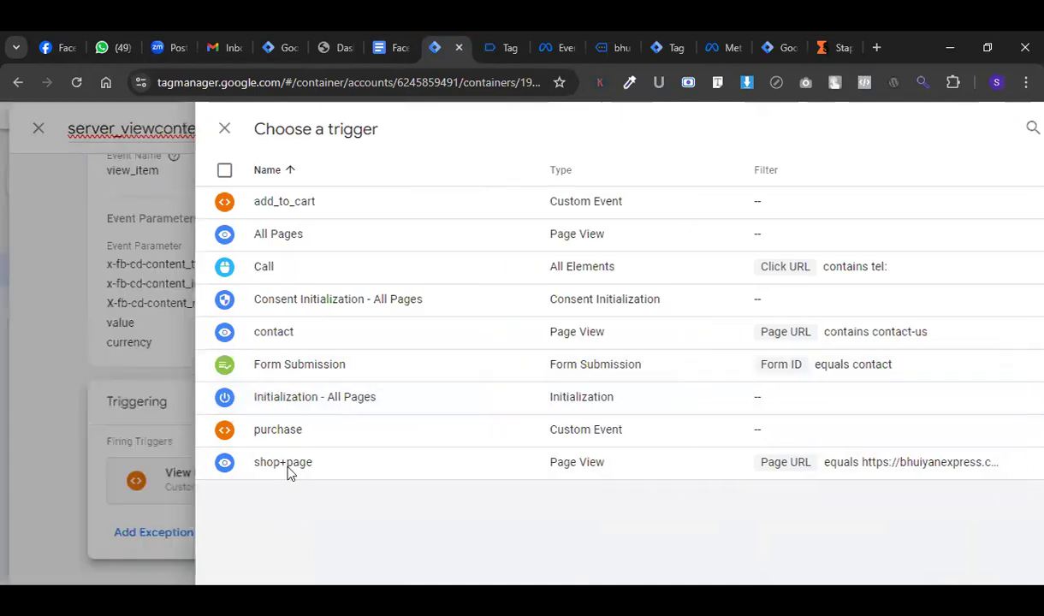
scroll(980, 213, up, 2)
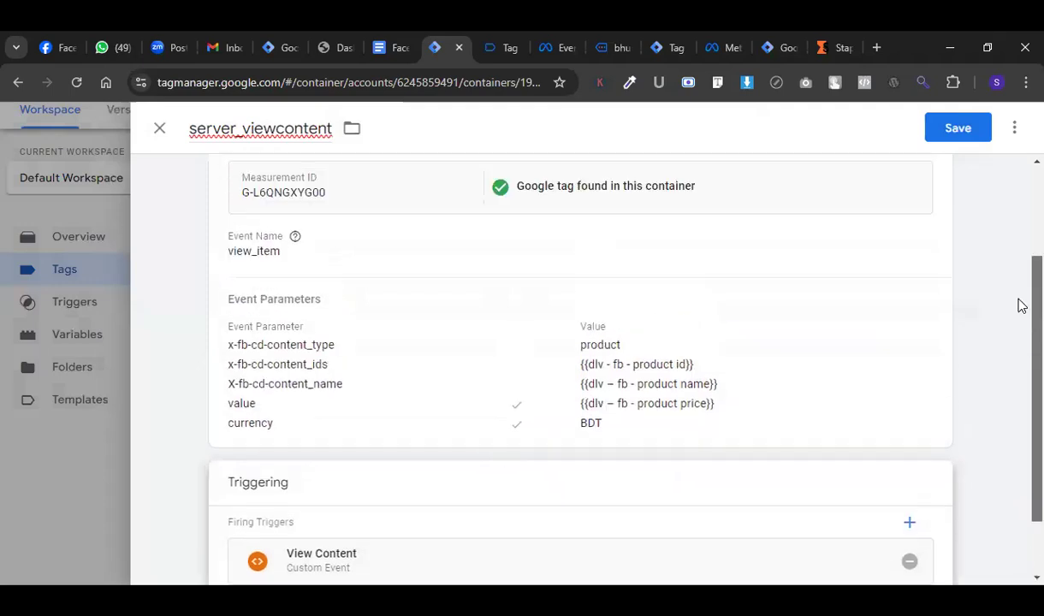
click(972, 124)
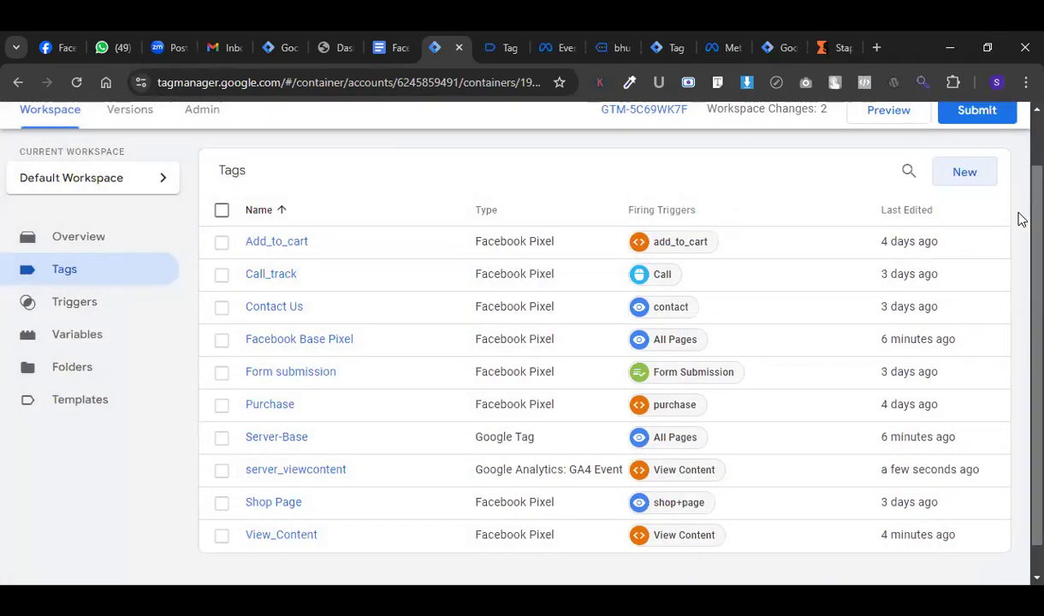
scroll(1019, 157, up, 1)
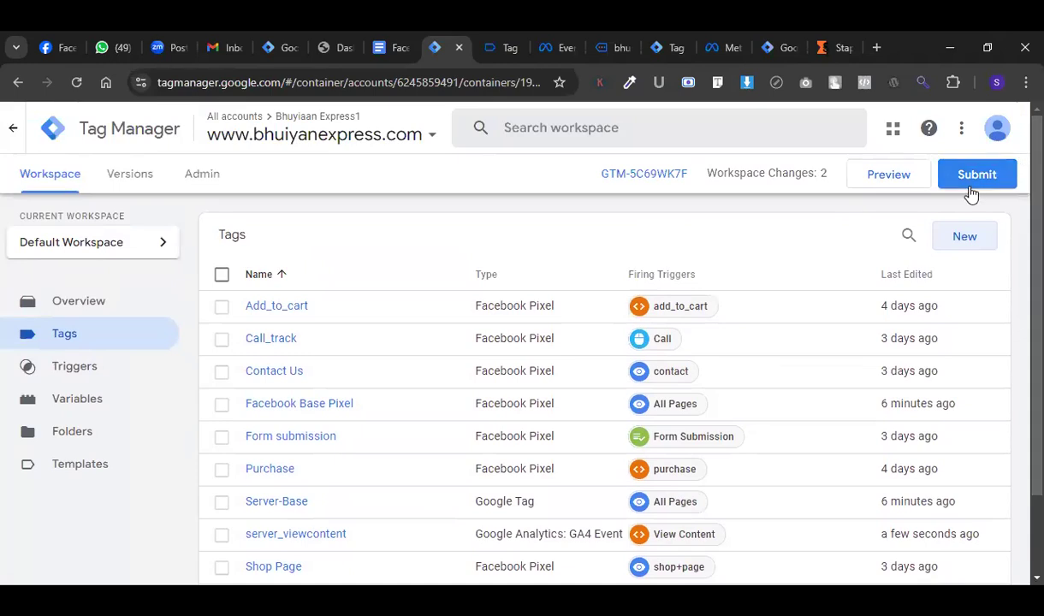
Step: Reopen server_viewcontent, add an event_id parameter set to {{event_id}}, and save
scroll(1019, 302, down, 2)
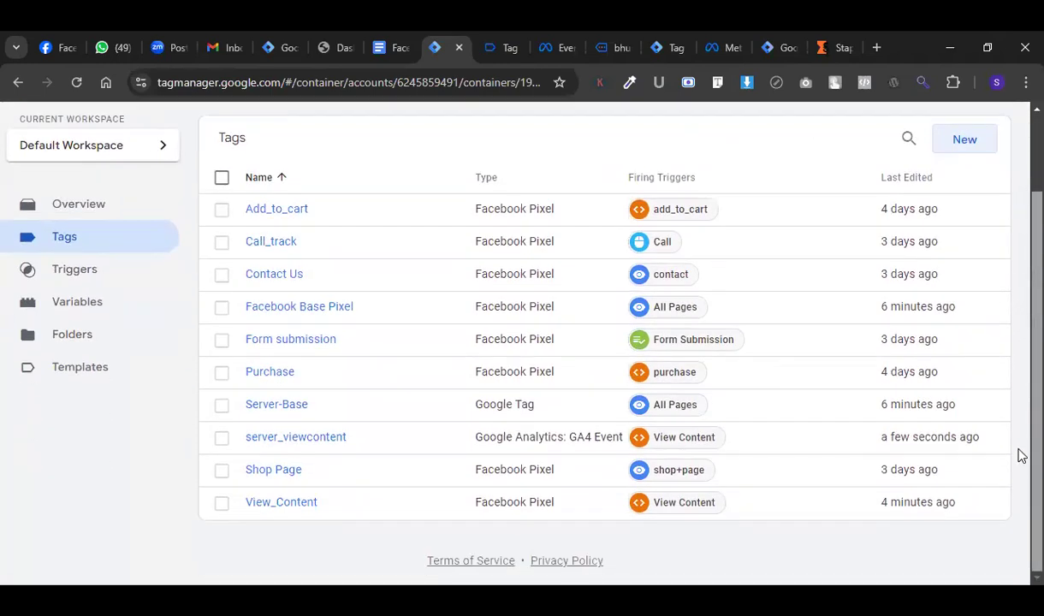
click(310, 442)
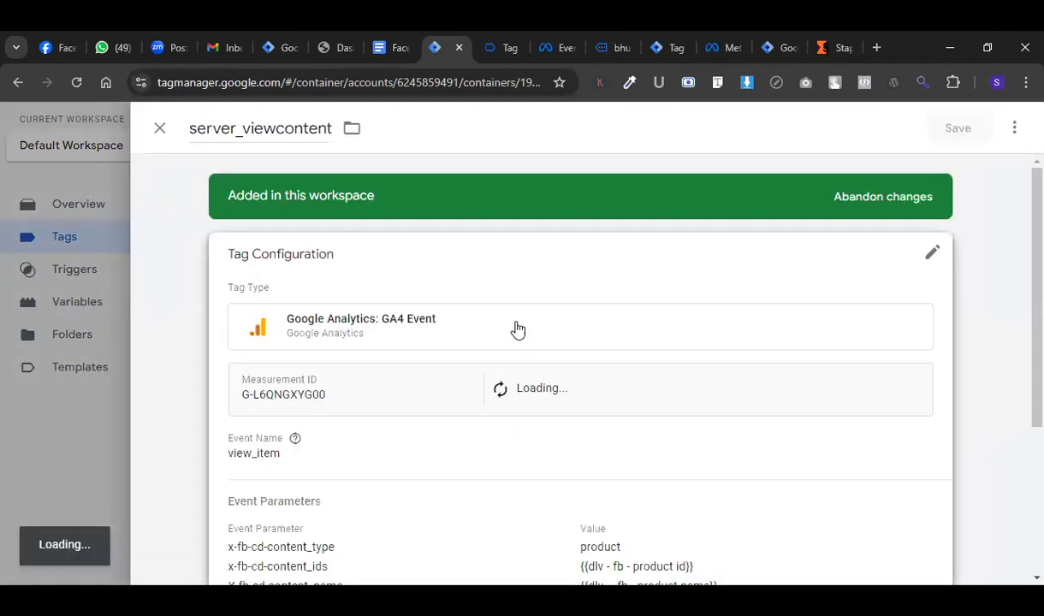
scroll(518, 328, down, 3)
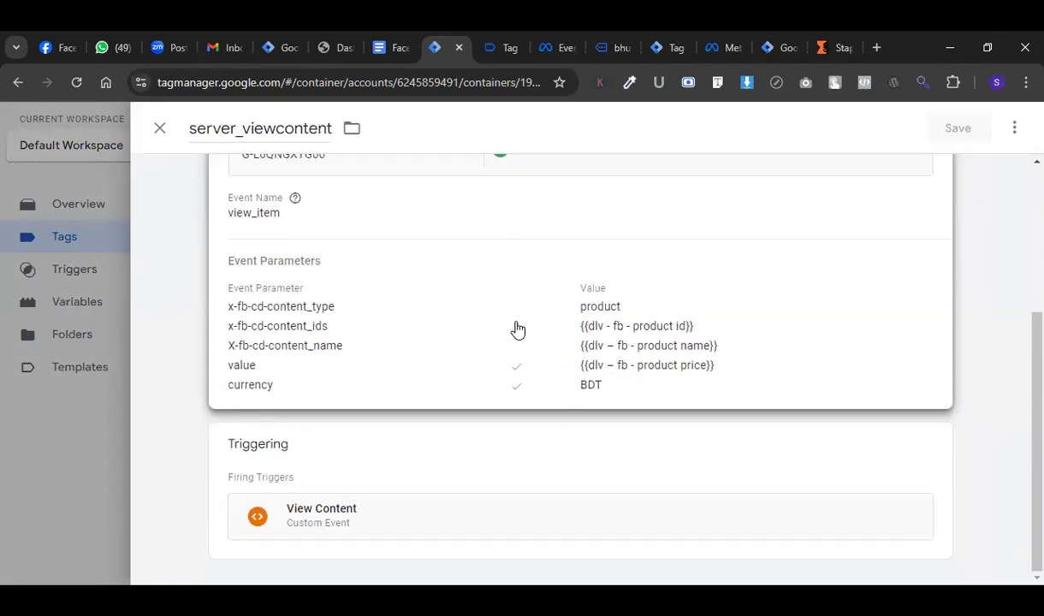
click(332, 356)
scroll(334, 358, down, 3)
click(334, 363)
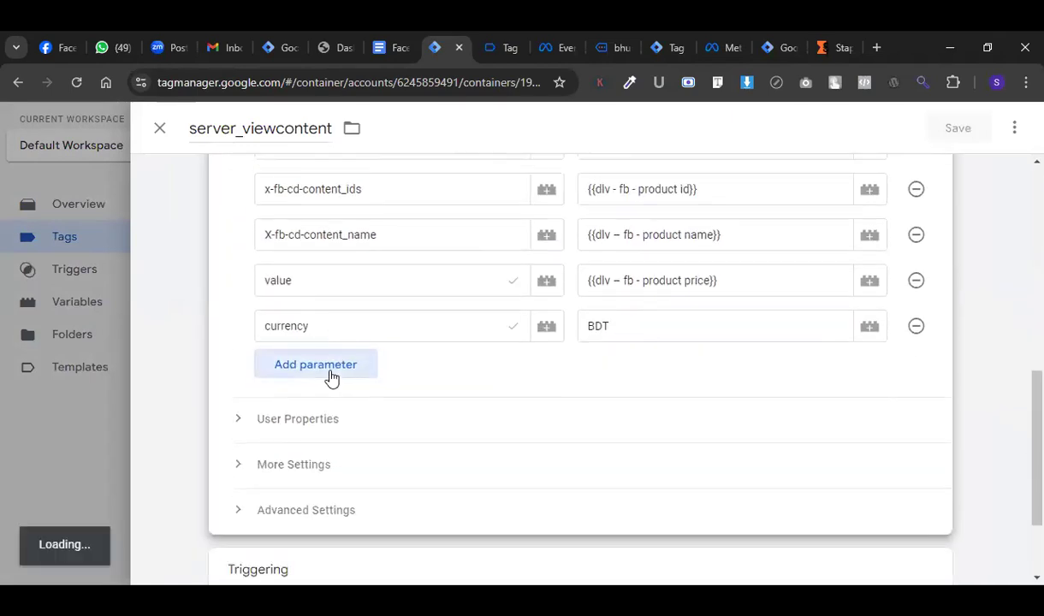
text(e)
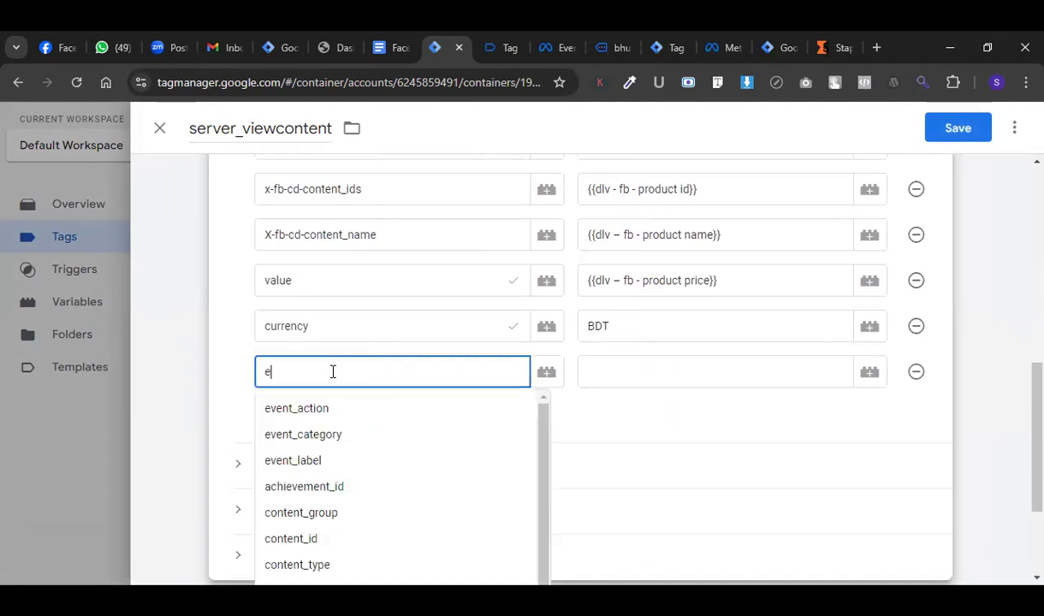
text(vent_id)
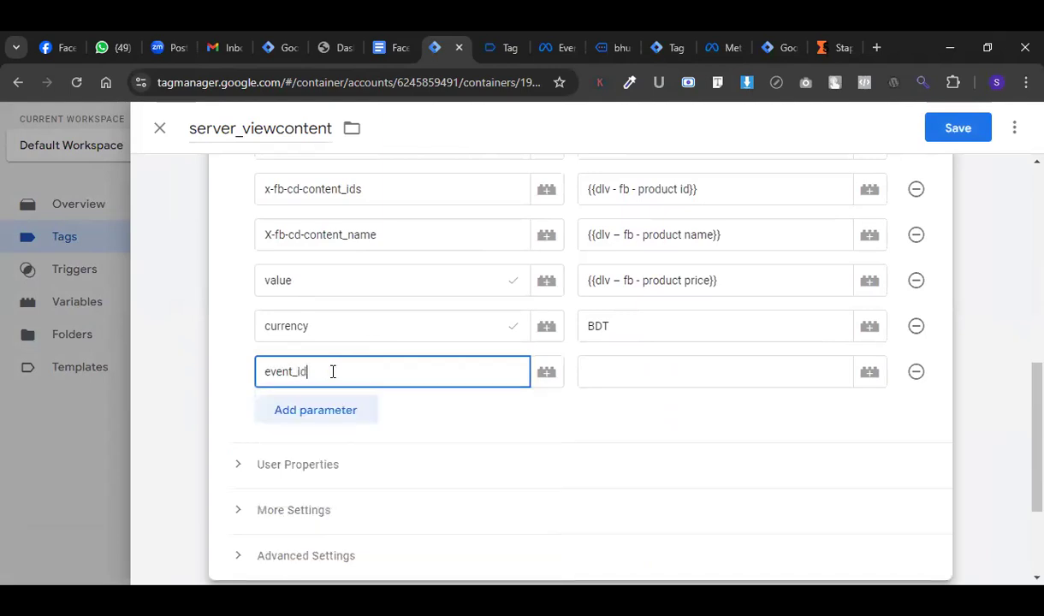
click(858, 375)
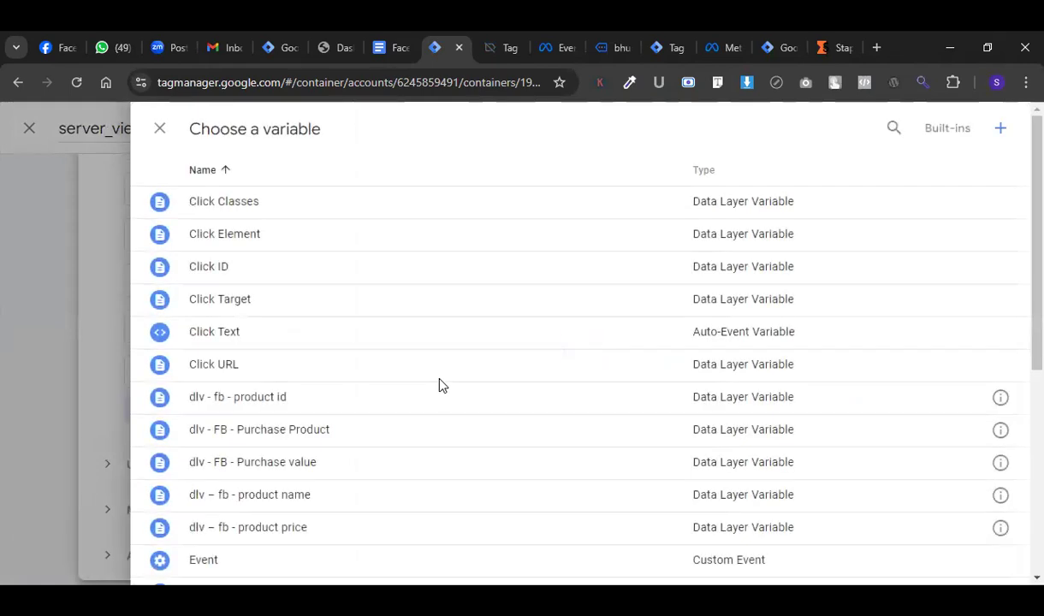
scroll(426, 391, down, 2)
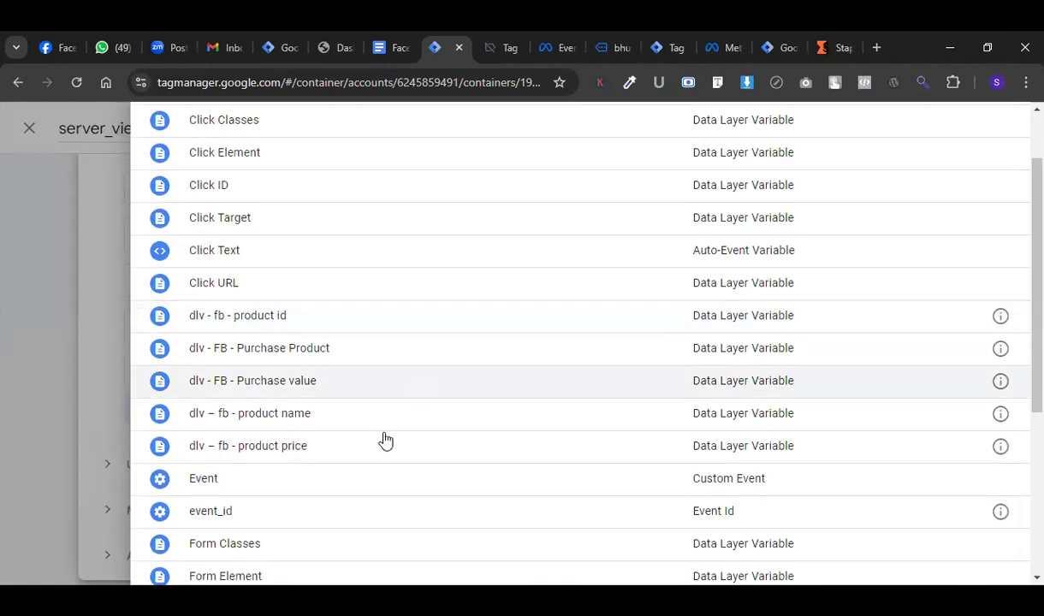
click(273, 519)
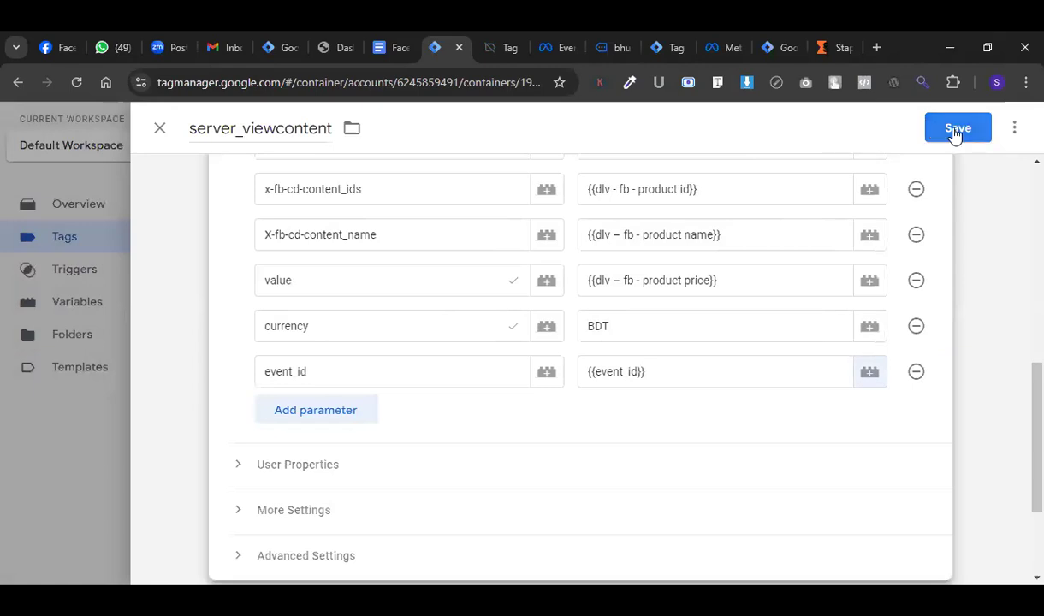
click(955, 128)
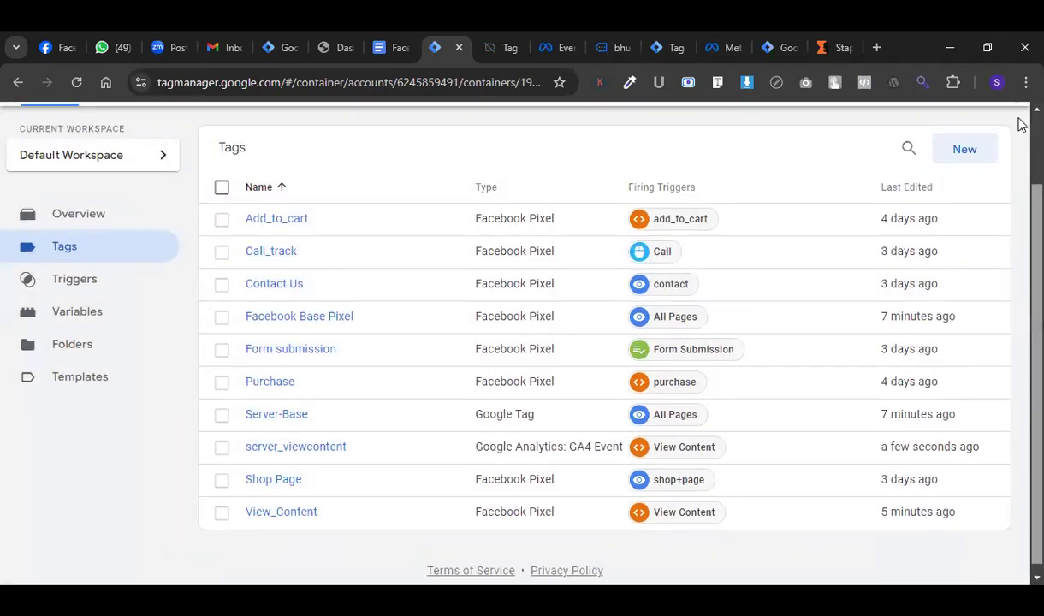
scroll(1018, 124, up, 2)
Step: Publish the container as Version 14 without a description, then start a Preview session
click(971, 175)
click(976, 130)
click(669, 543)
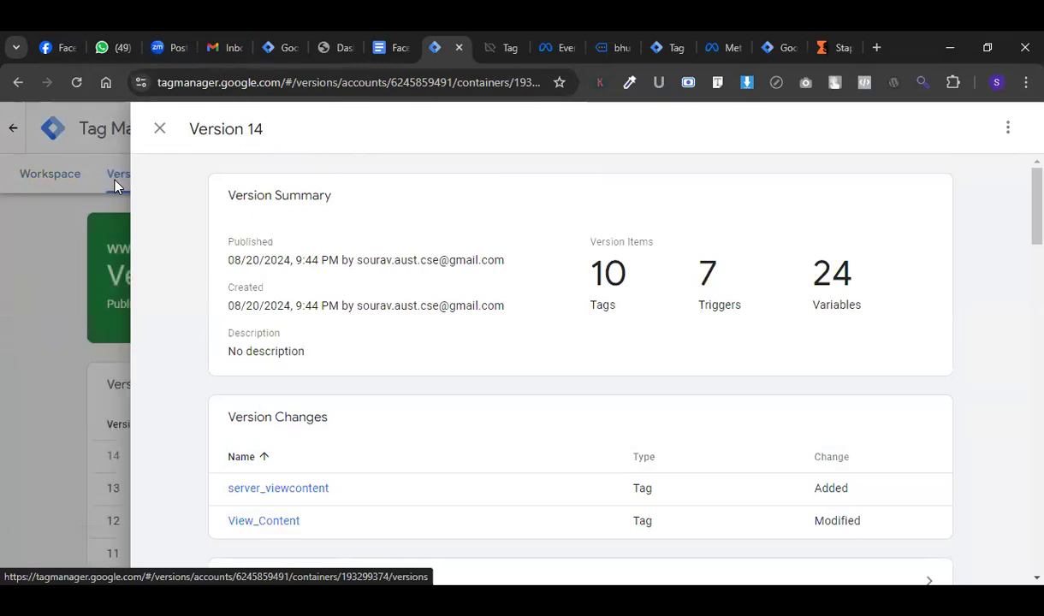
click(158, 129)
click(26, 174)
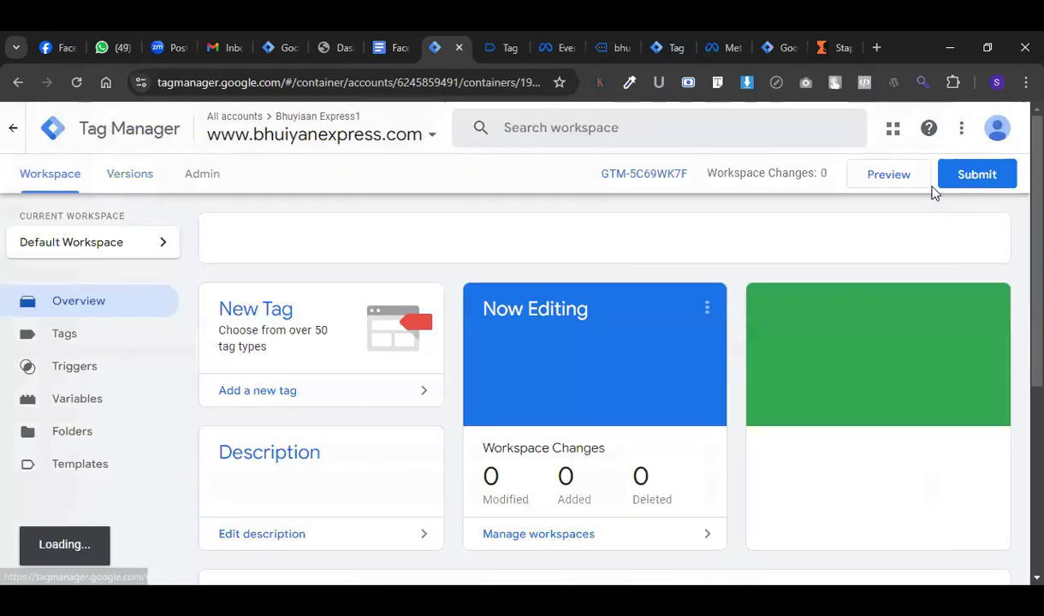
click(918, 181)
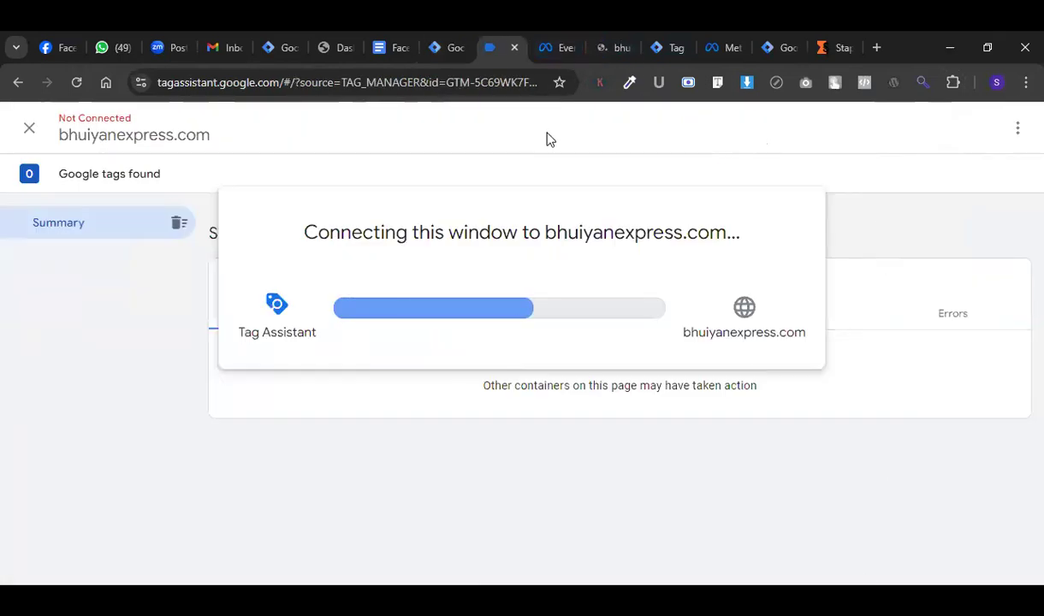
Step: Confirm Tag Assistant is connected to bhuiyanexpress.com and view the site in debug mode
click(618, 43)
click(505, 47)
click(522, 409)
click(603, 52)
scroll(1020, 187, down, 15)
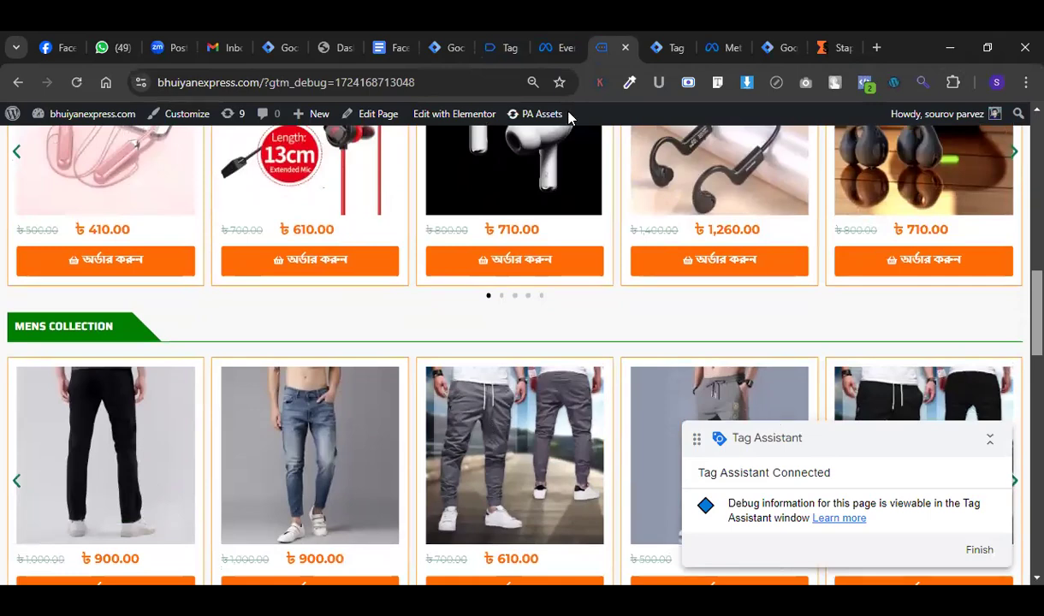
Step: Bring up Meta Events Manager's test events, now showing a 9:45:19 PM PageView
click(777, 47)
click(714, 43)
click(681, 43)
click(548, 46)
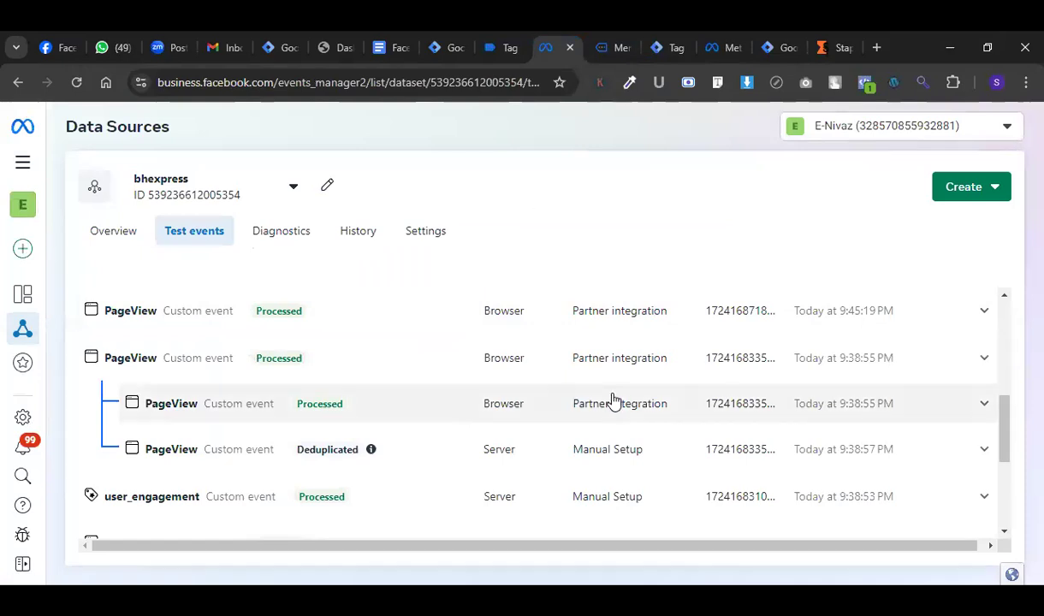
Step: Expand the browser View content test event to check its event ID
scroll(615, 396, up, 1)
scroll(618, 395, down, 2)
drag(1008, 420, 1000, 379)
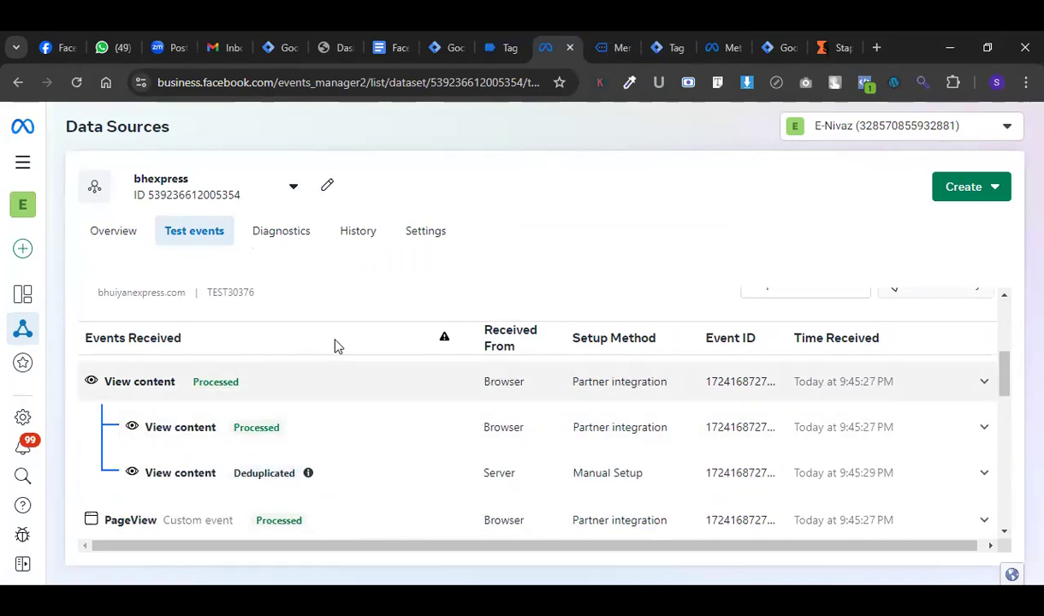
click(312, 431)
Step: Show all parameters of the deduplicated server View content event: value 610, BDT, content_type product
scroll(312, 432, down, 2)
scroll(313, 432, up, 2)
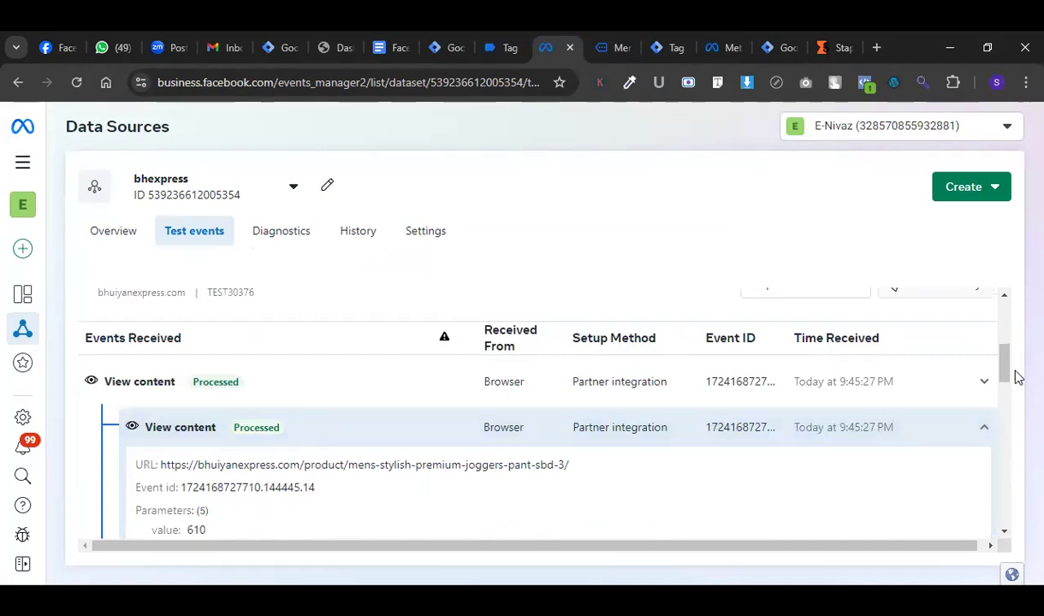
drag(1007, 362, 1003, 404)
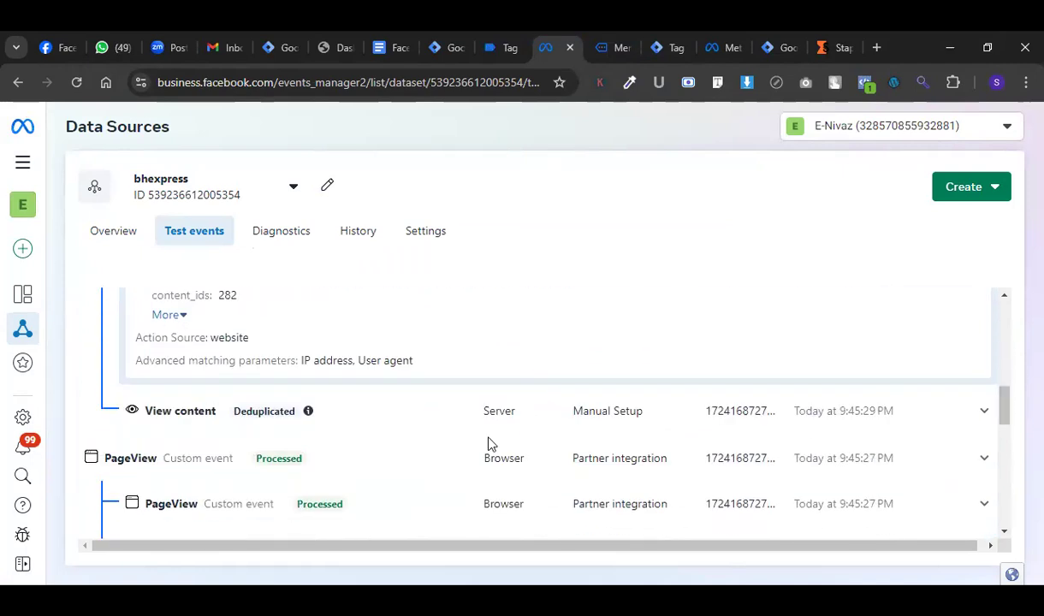
click(352, 416)
scroll(353, 417, down, 2)
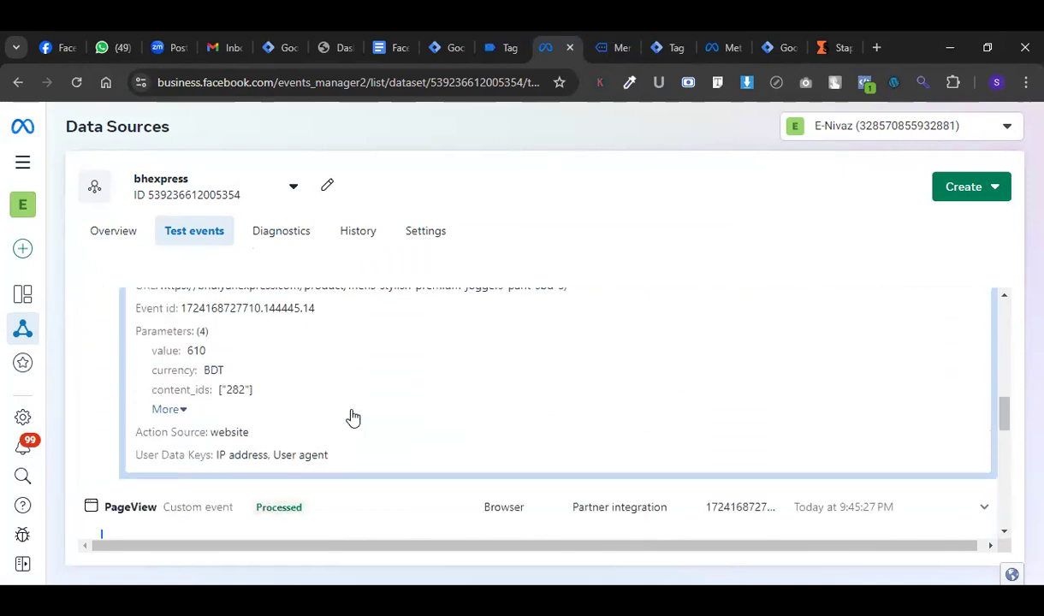
click(164, 410)
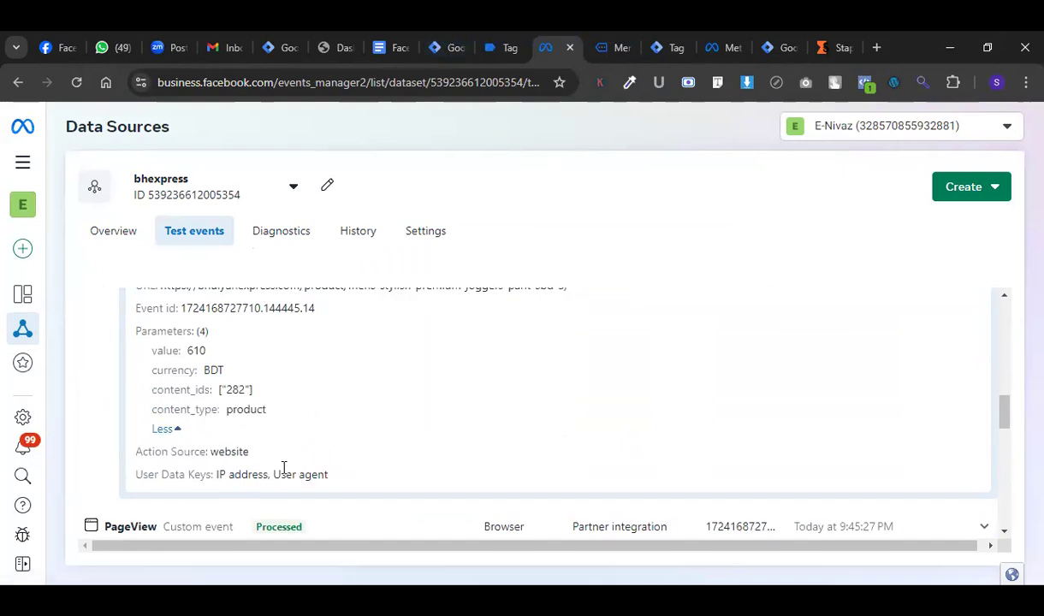
Step: Glance at the Tag Assistant debug summary, then bring up the Tag Manager workspace
click(508, 43)
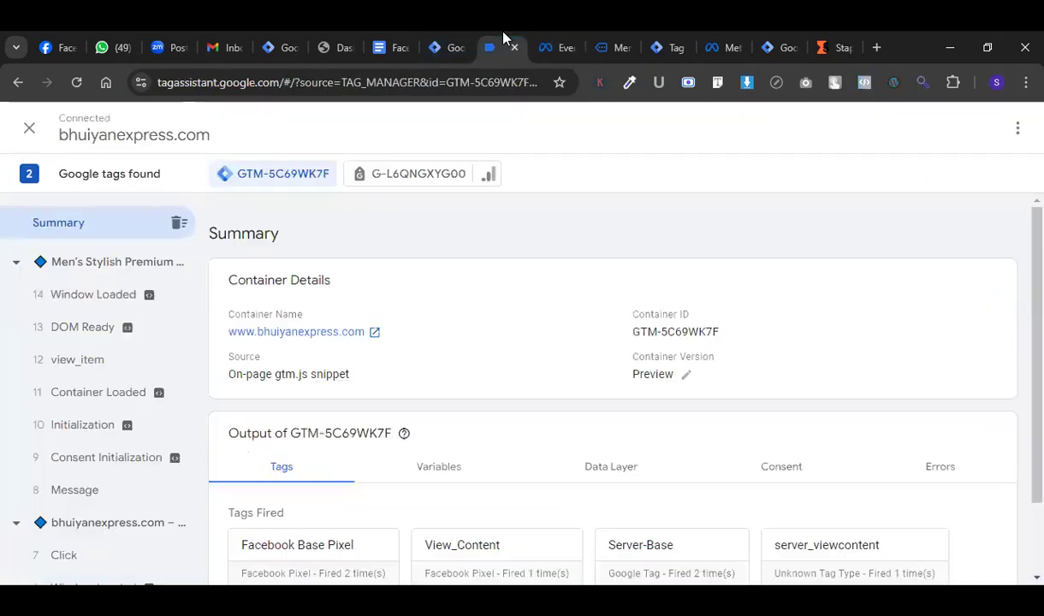
click(552, 44)
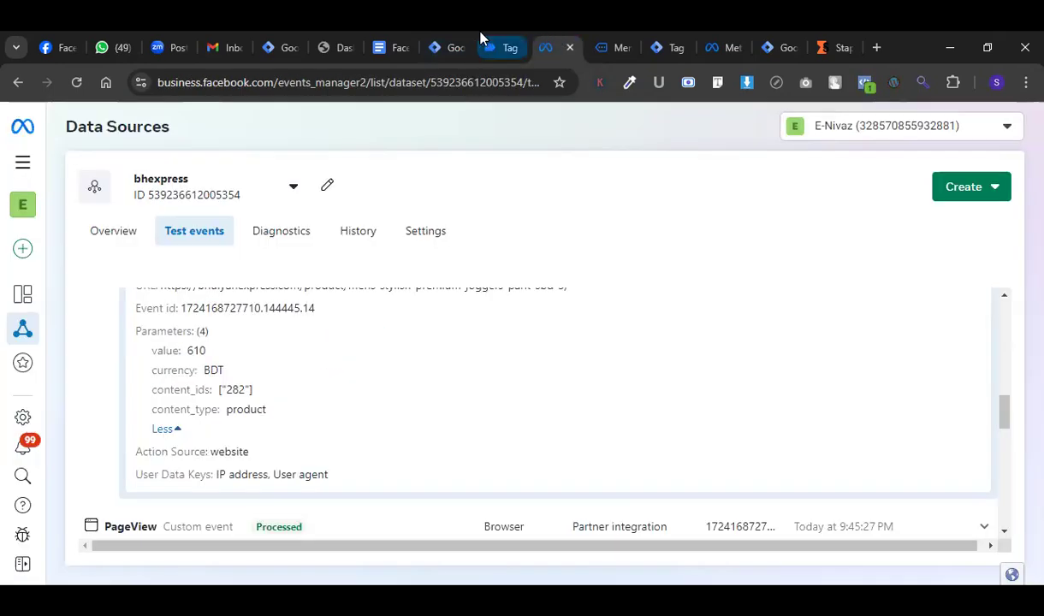
click(445, 46)
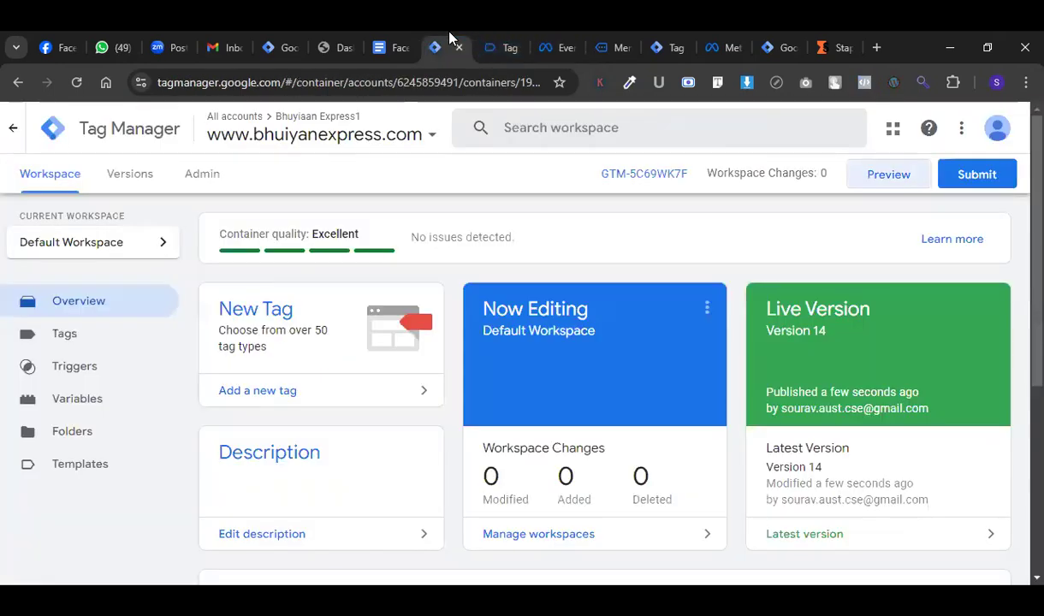
Step: Start a copy of the View_Content tag, discard it unsaved, and open server_viewcontent instead
click(72, 339)
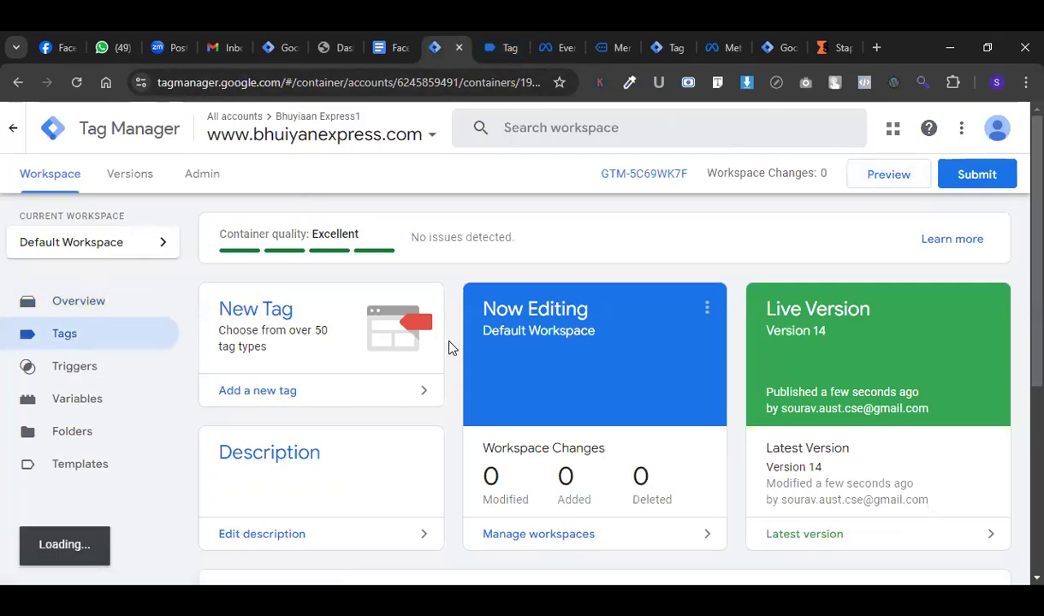
scroll(1021, 314, down, 2)
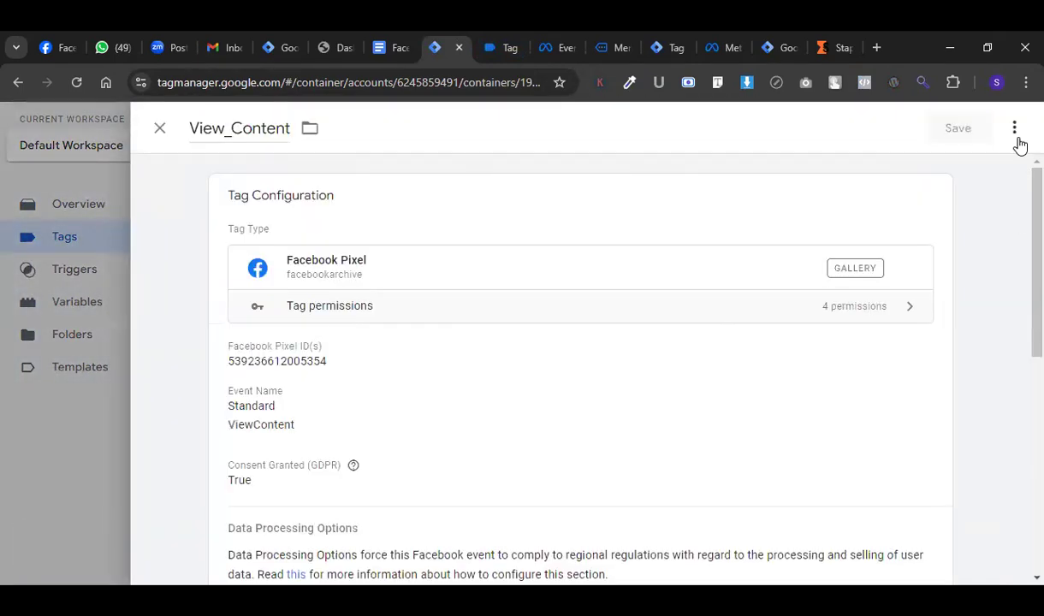
click(1015, 130)
click(959, 164)
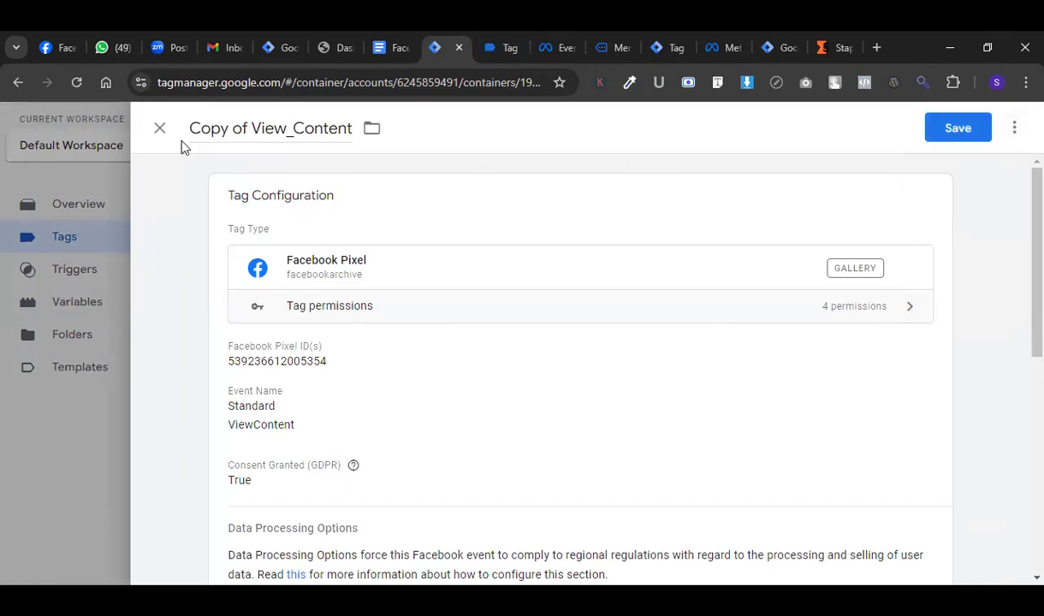
text(s)
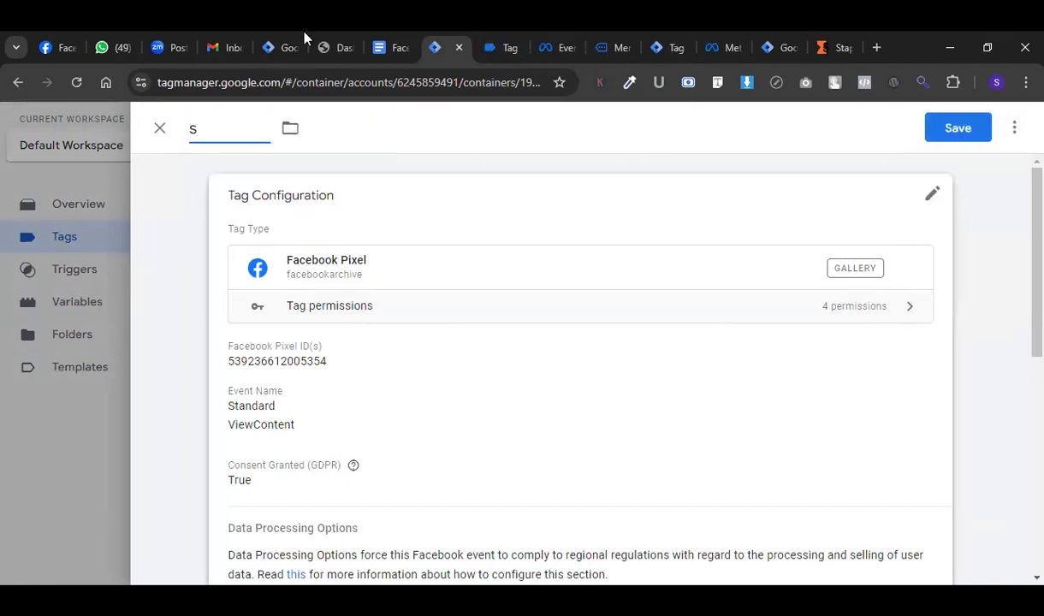
click(159, 128)
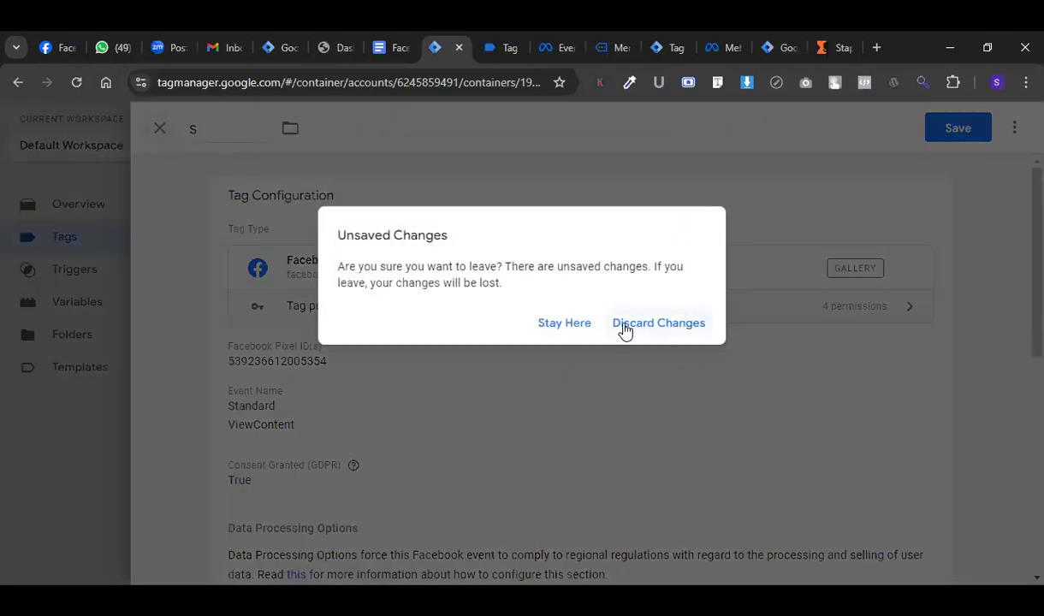
click(638, 325)
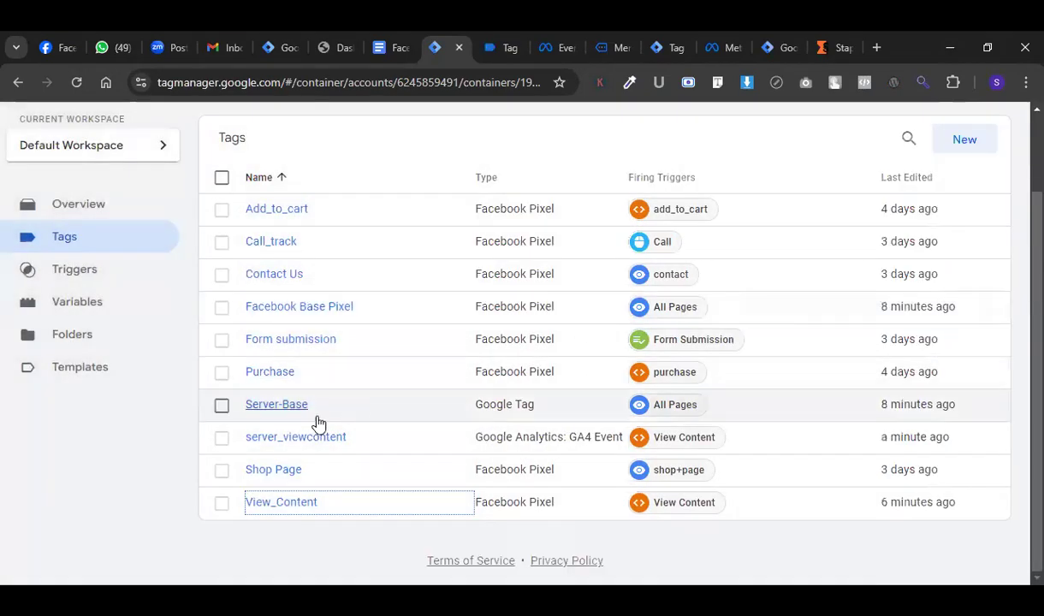
click(310, 437)
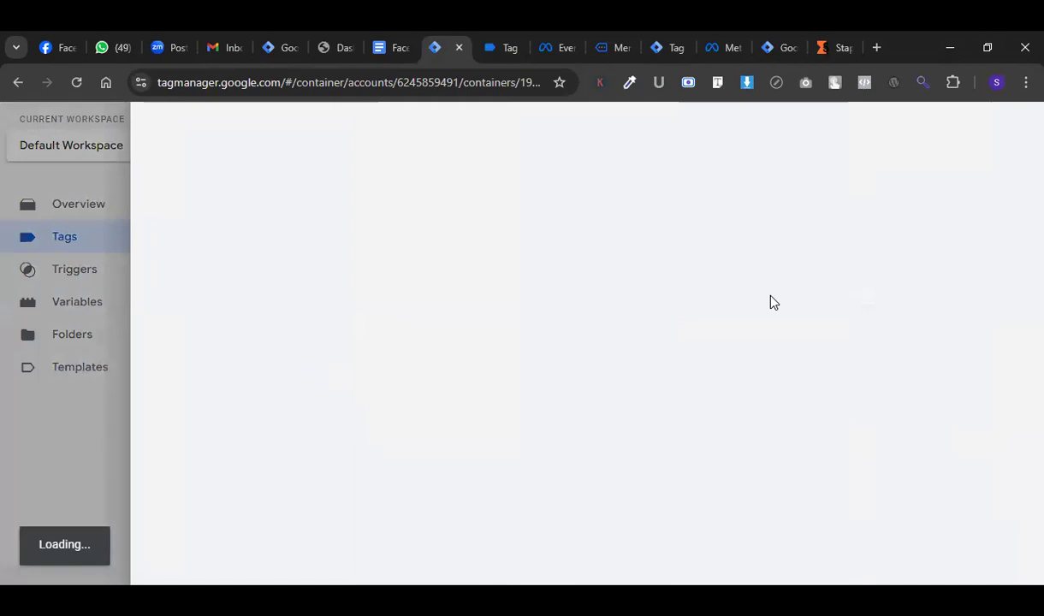
Step: Duplicate server_viewcontent as a tag named server-add_to_cart and open its configuration for editing
click(1014, 127)
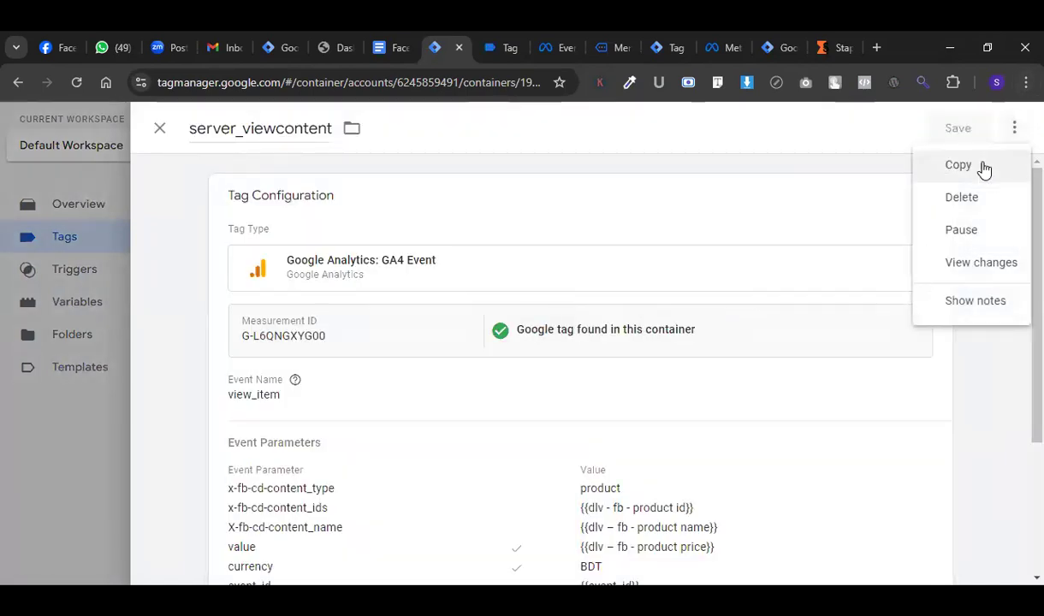
click(980, 165)
click(257, 129)
key(ctrl+a)
text(s)
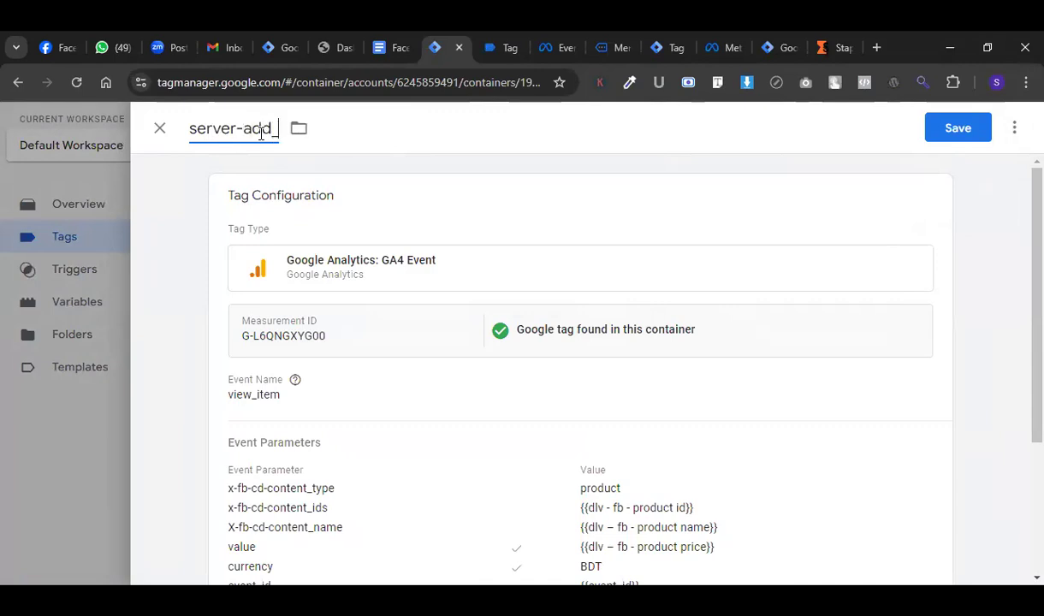
text(erver-add_to_cart)
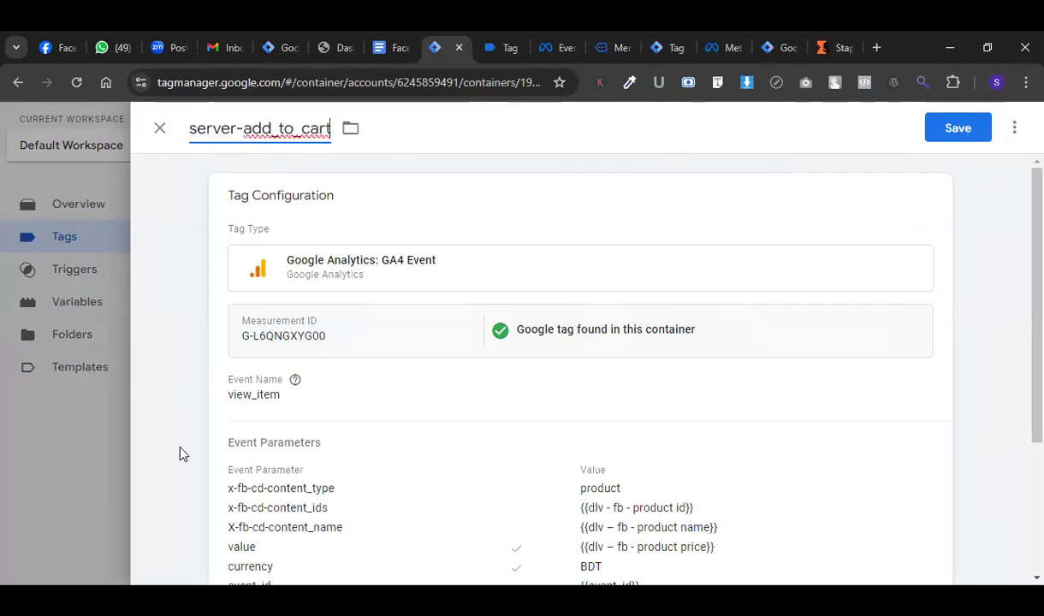
click(263, 396)
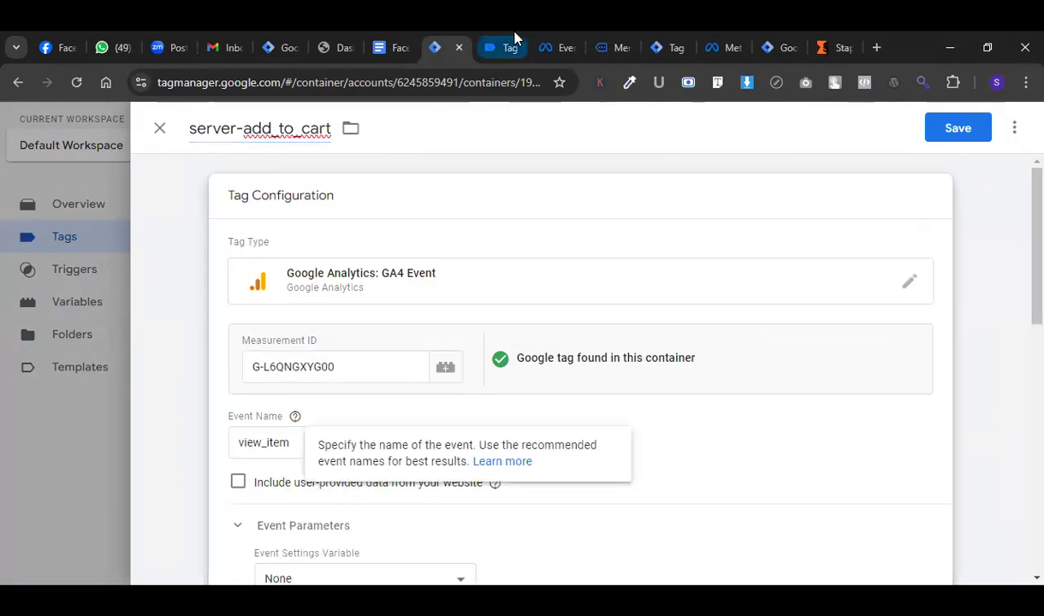
click(401, 45)
scroll(550, 317, up, 6)
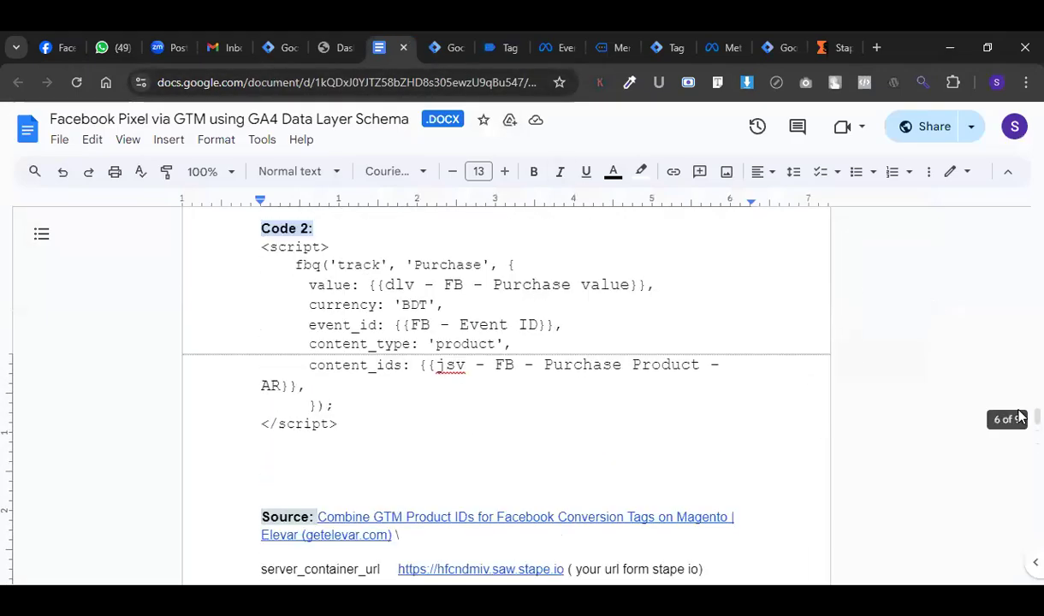
Step: Copy add_to_cart from the Docs trigger notes and paste it over view_item as the event name
drag(1020, 413, 1021, 313)
drag(352, 391, 425, 389)
right_click(413, 389)
click(462, 222)
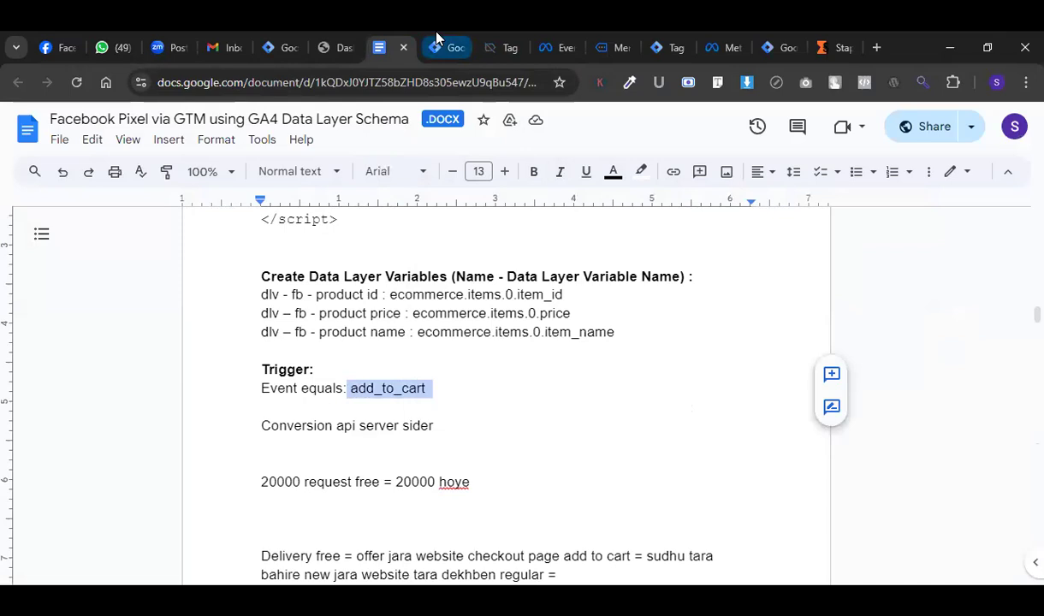
click(440, 47)
double_click(282, 442)
key(ctrl+v)
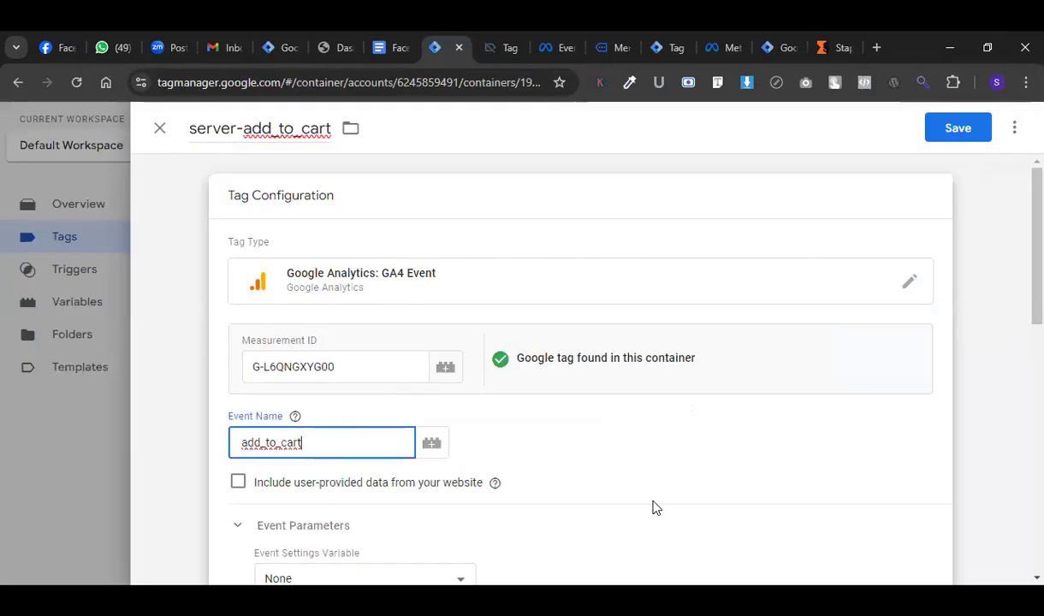
Step: Replace the View Content trigger with the add_to_cart custom event trigger and save server-add_to_cart
scroll(525, 432, down, 7)
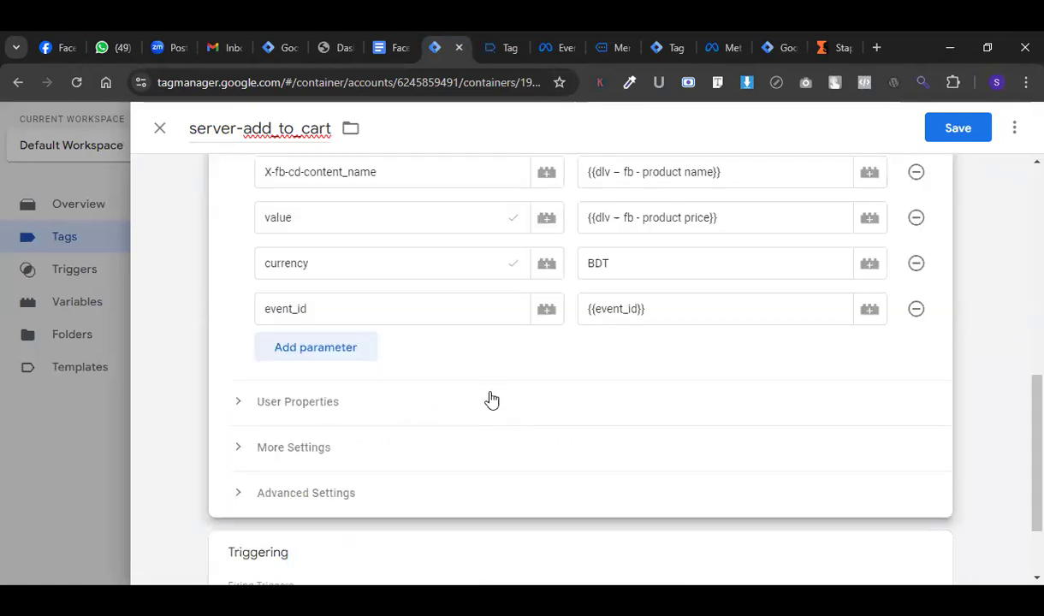
scroll(479, 374, down, 1)
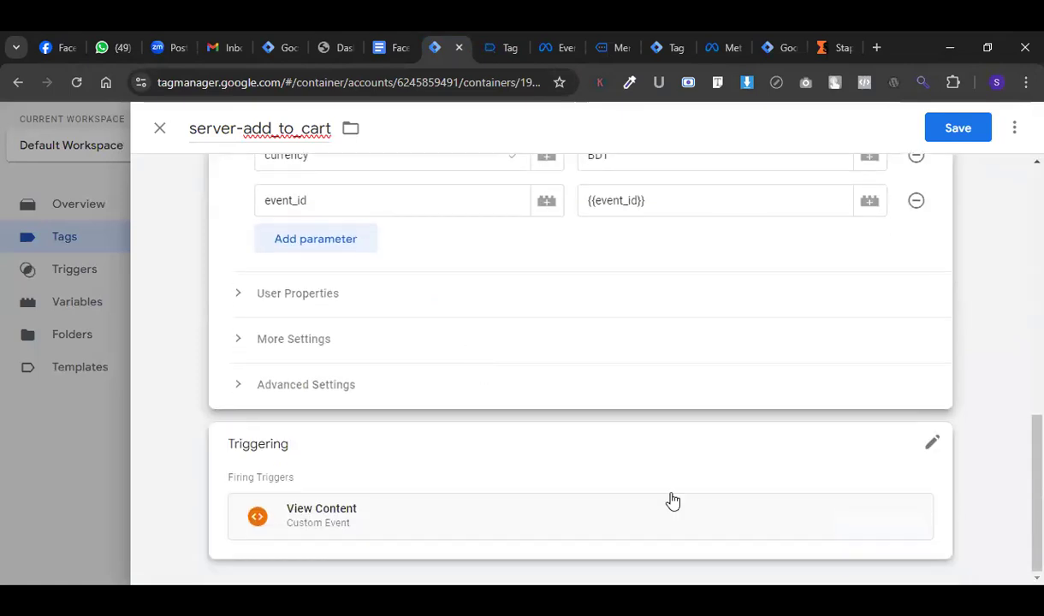
click(934, 446)
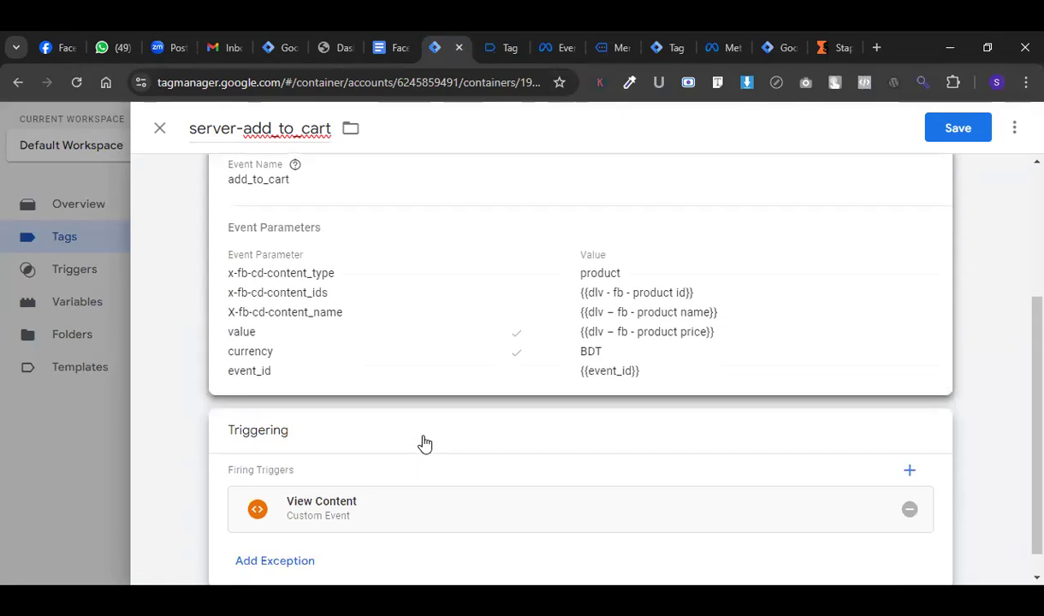
click(910, 480)
scroll(386, 395, up, 3)
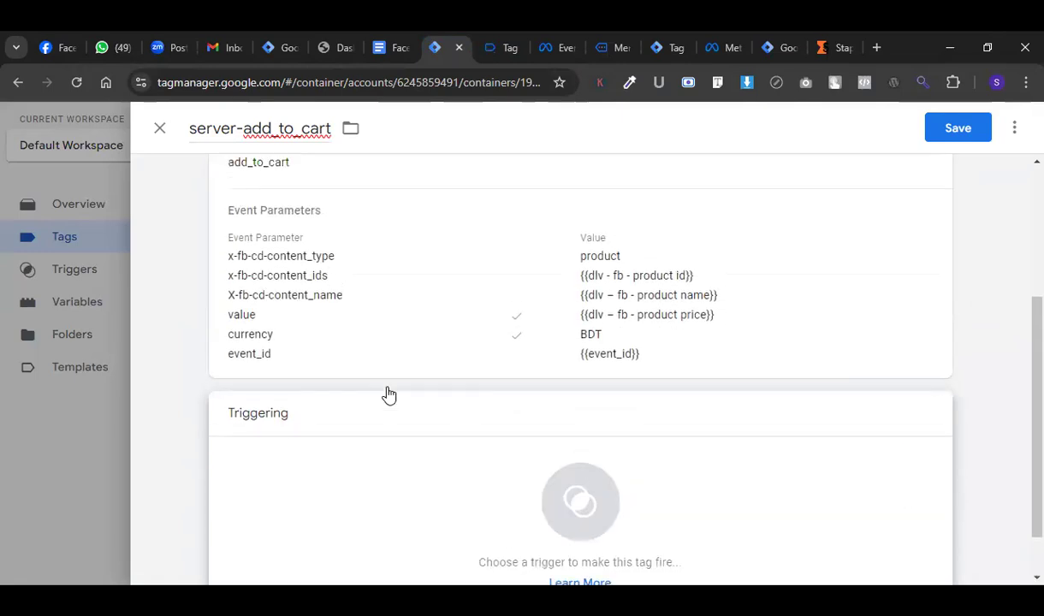
scroll(1018, 298, down, 3)
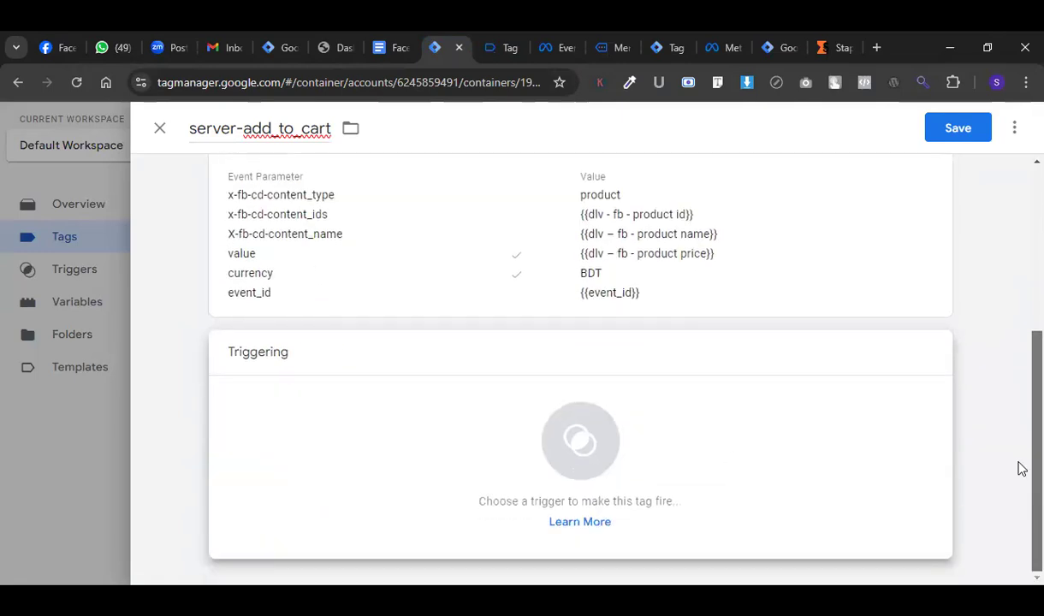
click(543, 437)
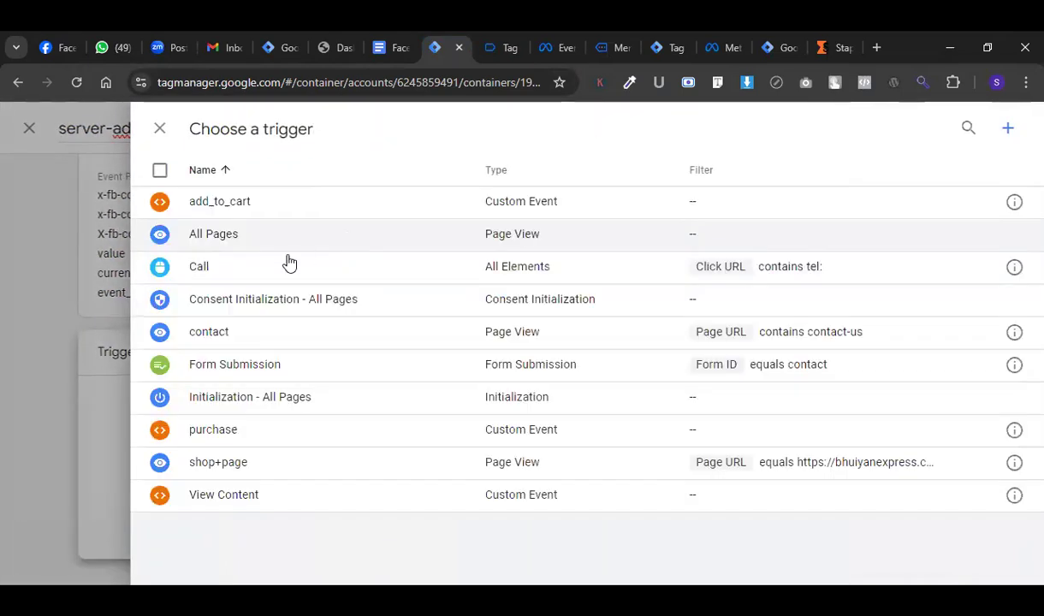
click(273, 205)
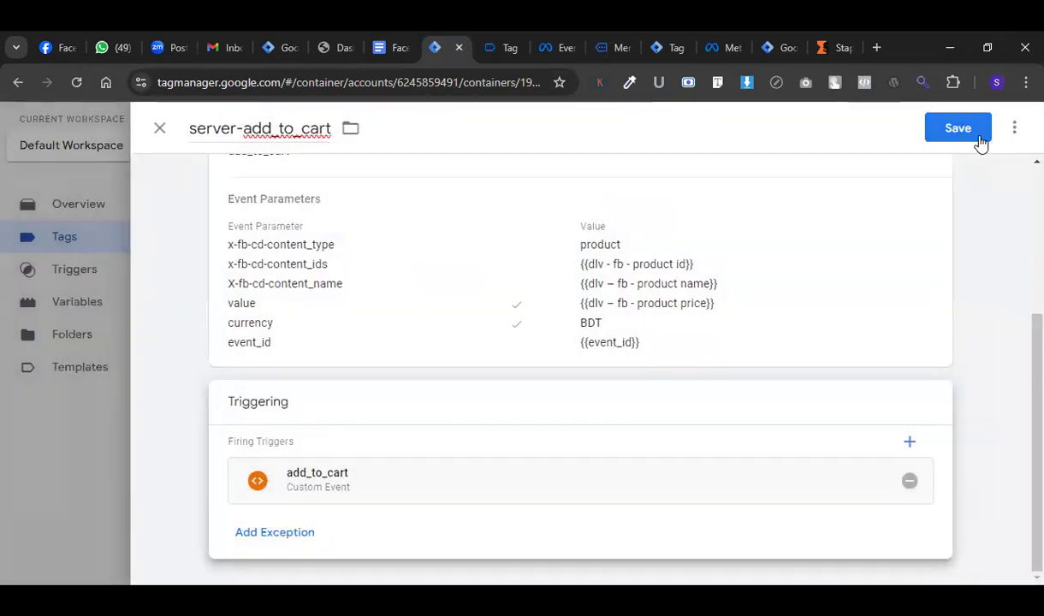
click(972, 134)
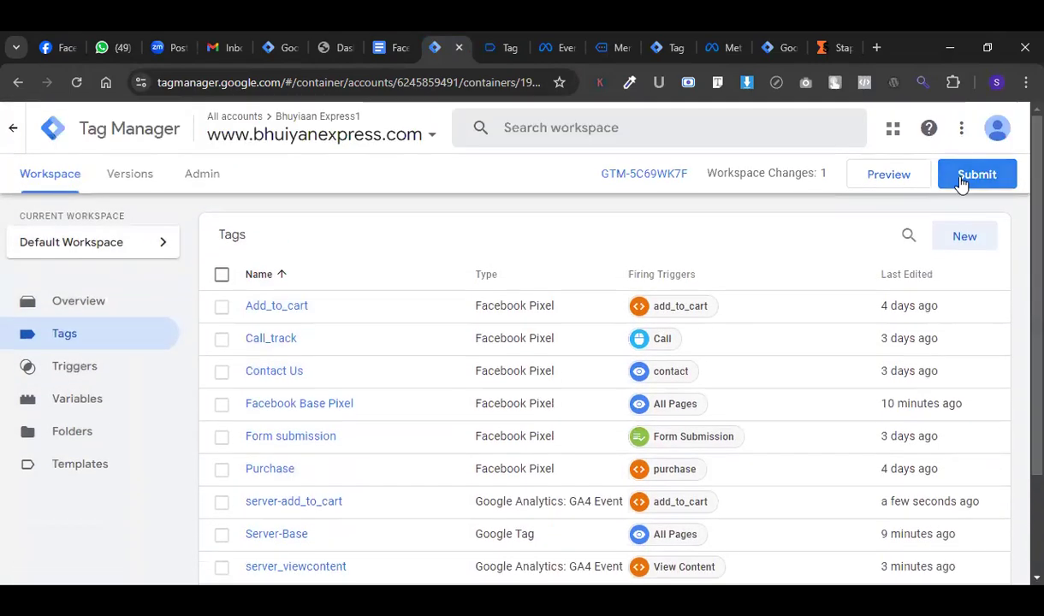
Step: Submit and publish the workspace as Version 15 without a description, then return to the workspace
click(962, 184)
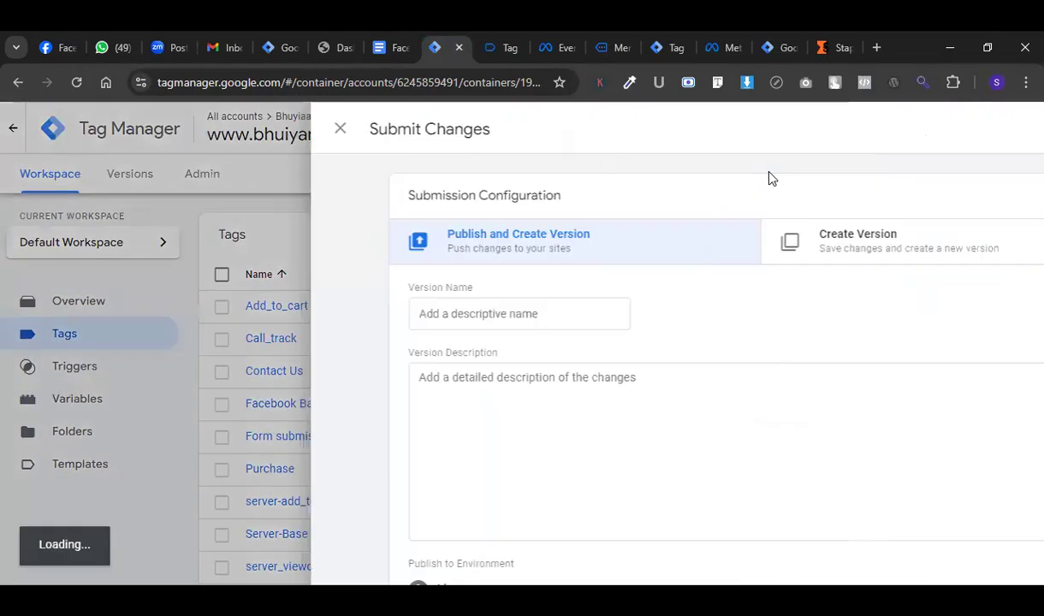
click(1007, 125)
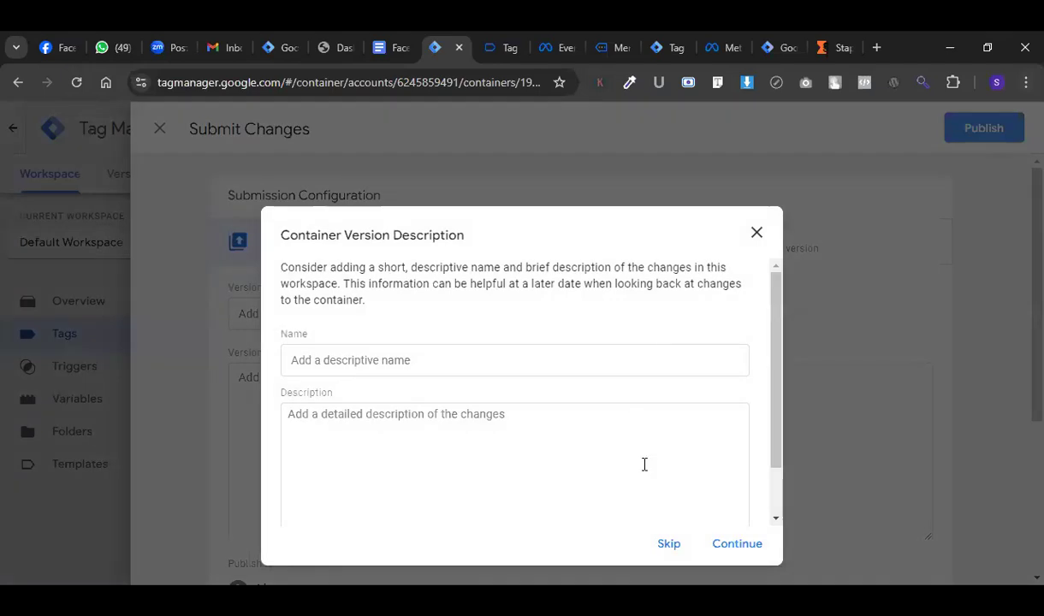
click(744, 544)
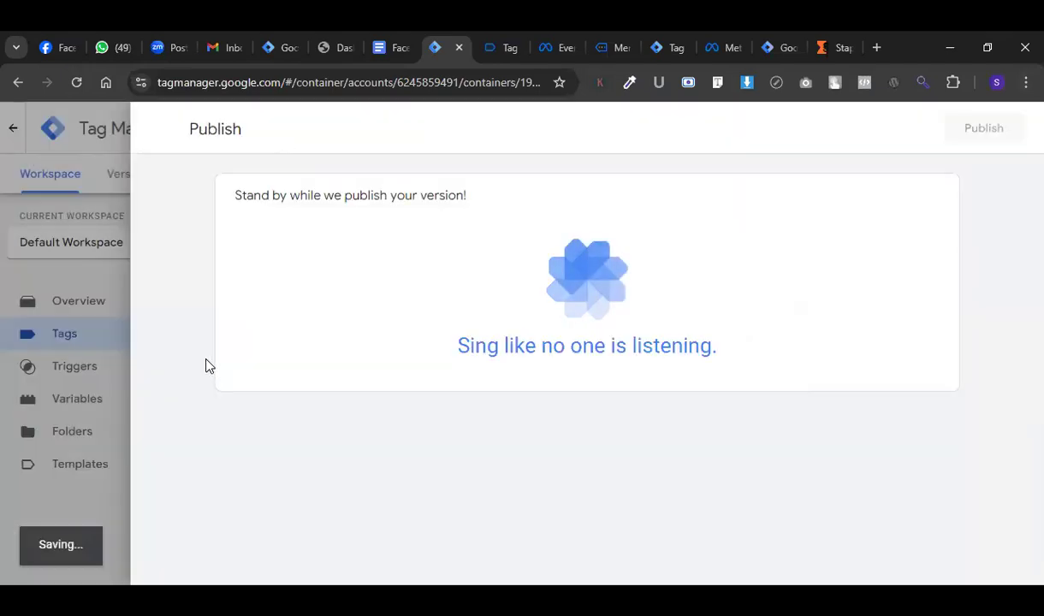
click(20, 312)
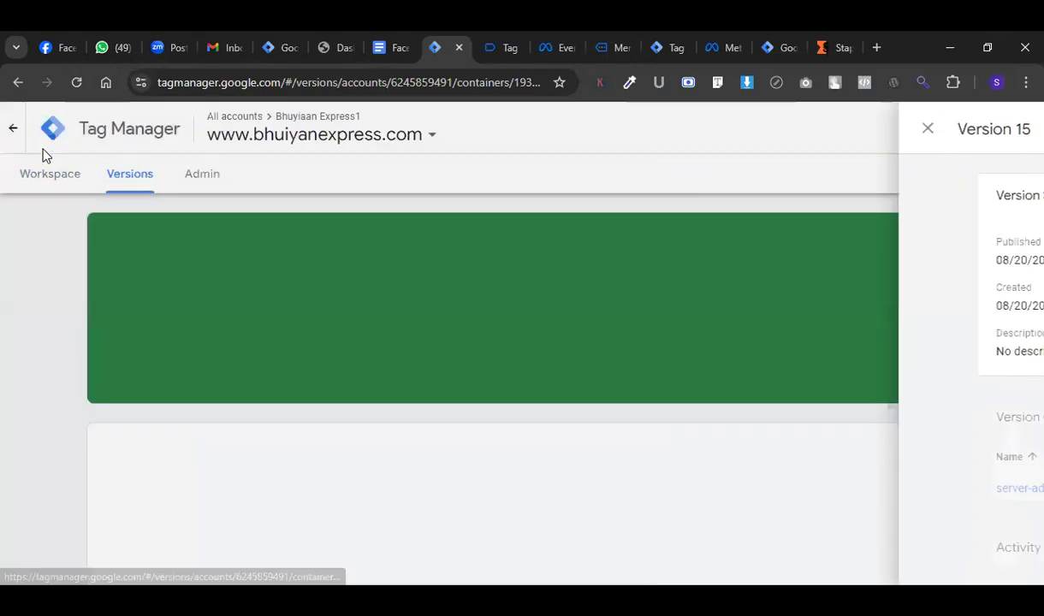
click(52, 196)
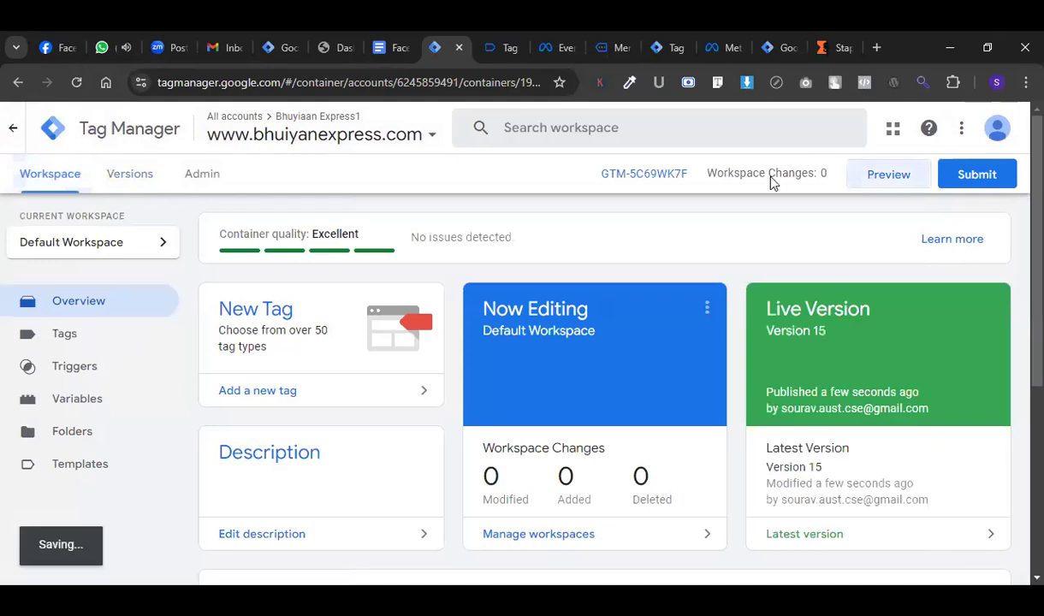
click(124, 43)
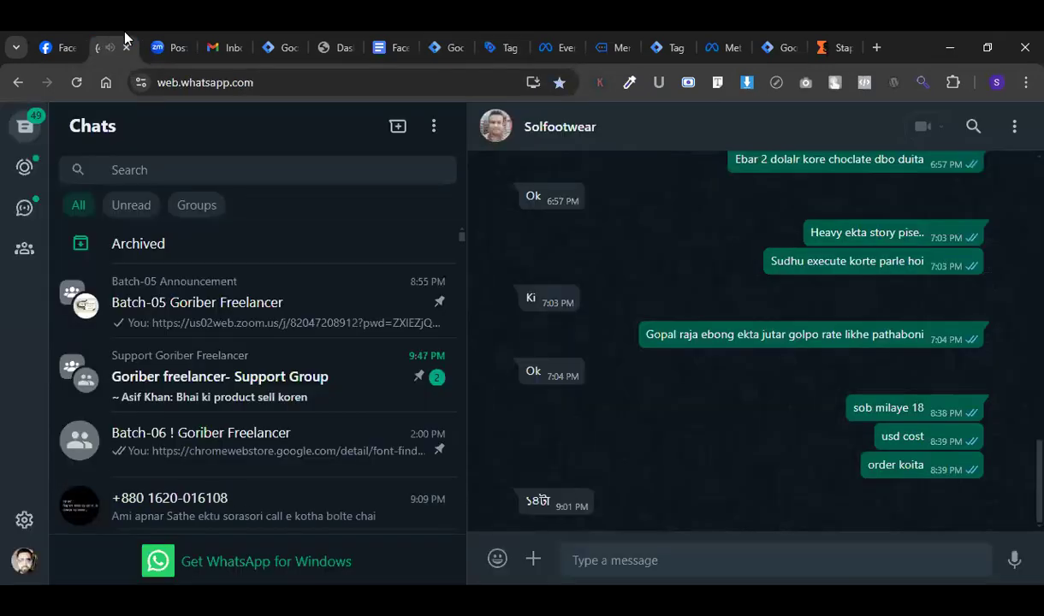
click(454, 39)
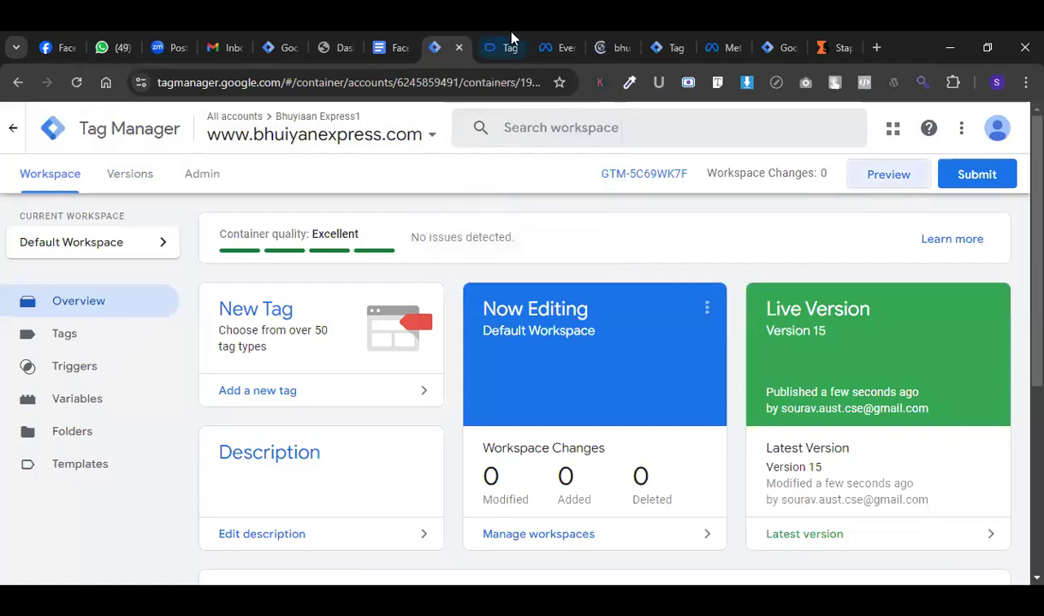
Step: Order the Men's Stylish Premium Joggers Pant on bhuiyanexpress.com to fire a browser Add to cart event
click(604, 46)
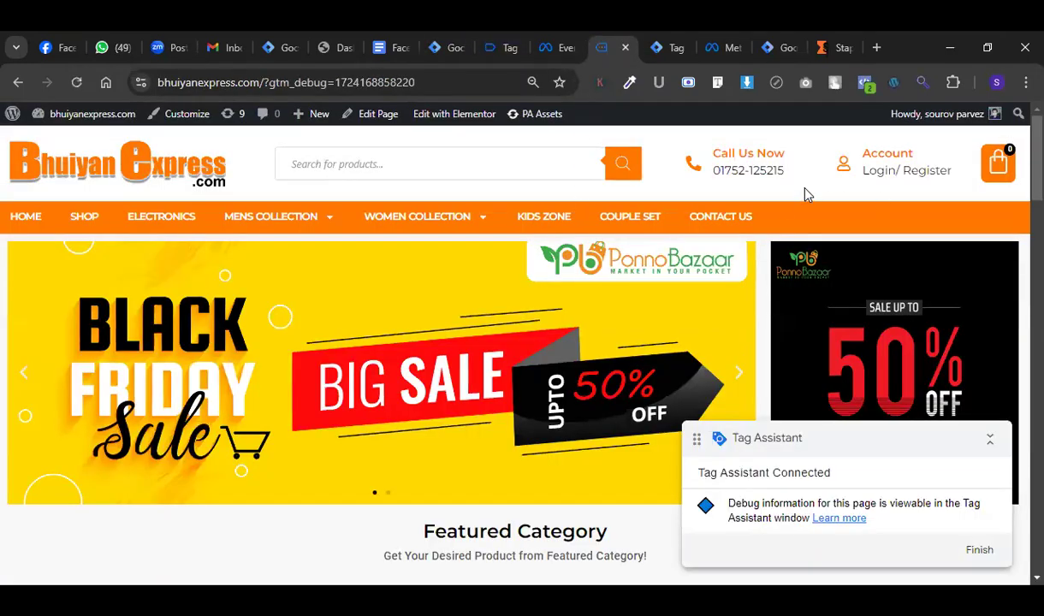
scroll(1021, 308, down, 10)
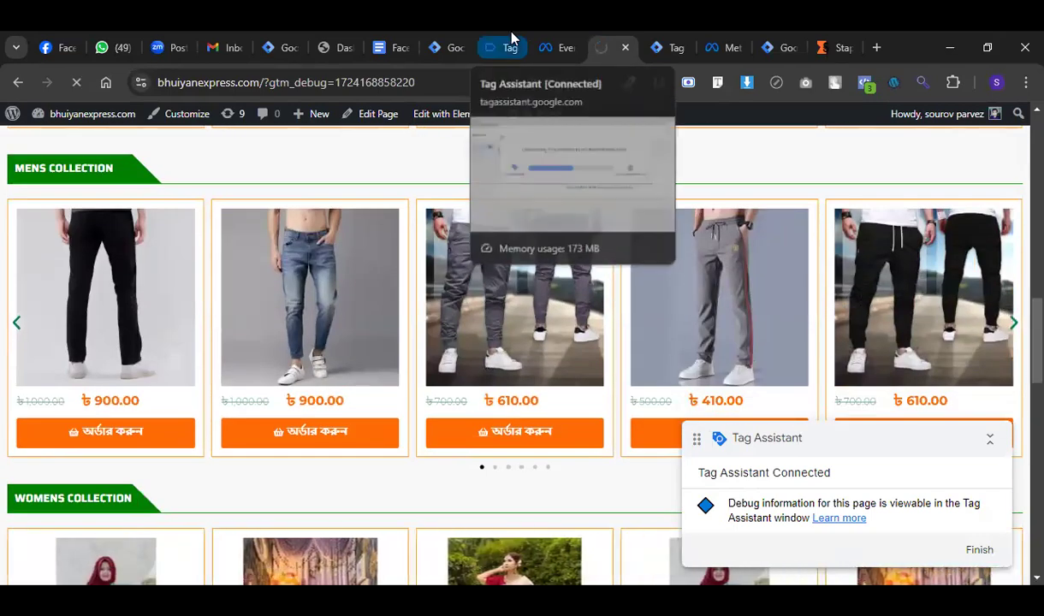
click(578, 40)
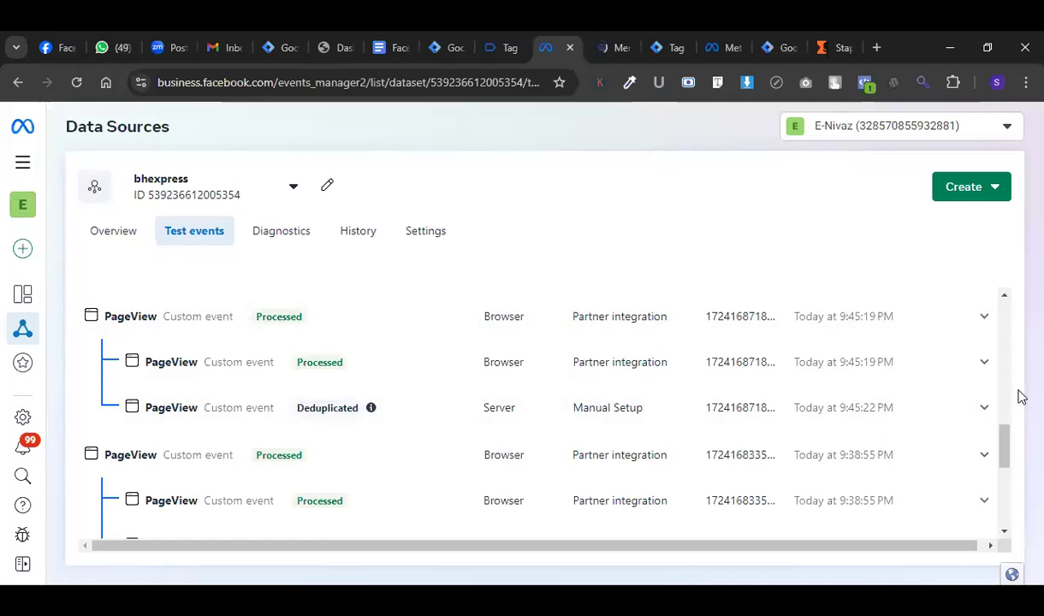
drag(1008, 469, 1006, 396)
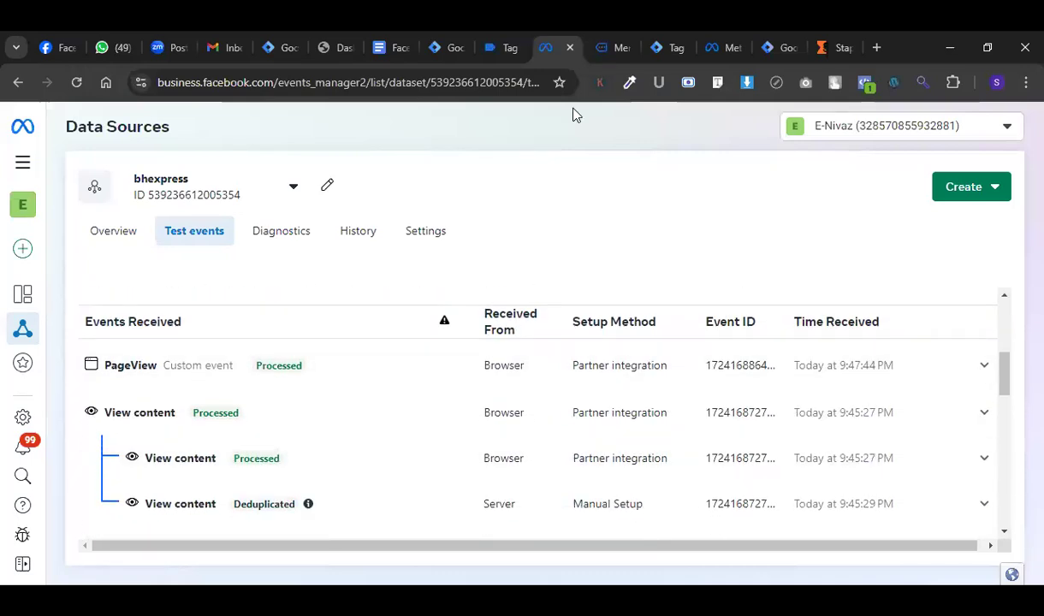
click(634, 40)
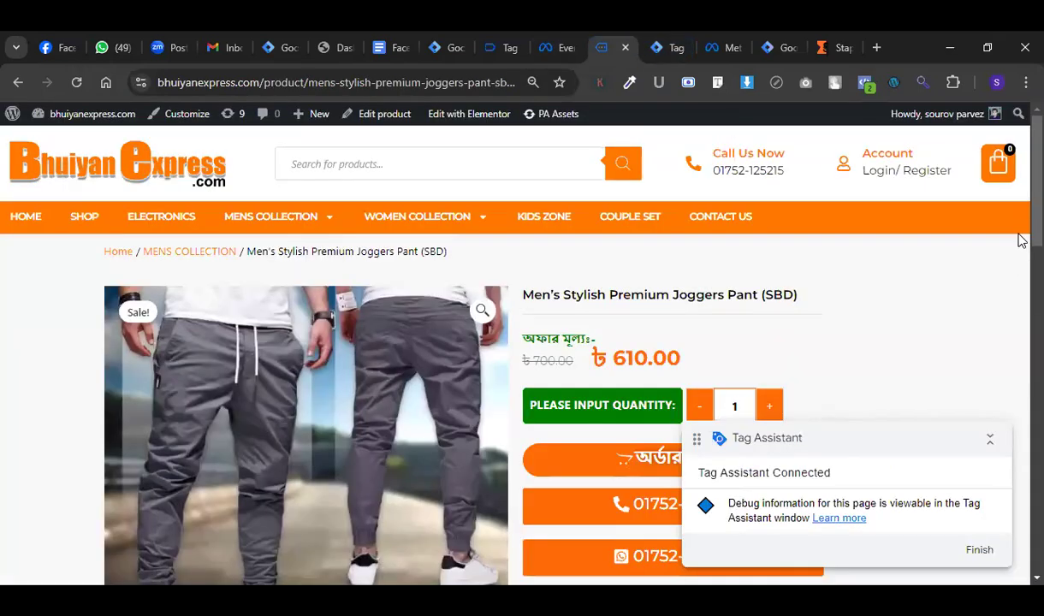
drag(1033, 229, 1019, 259)
click(709, 334)
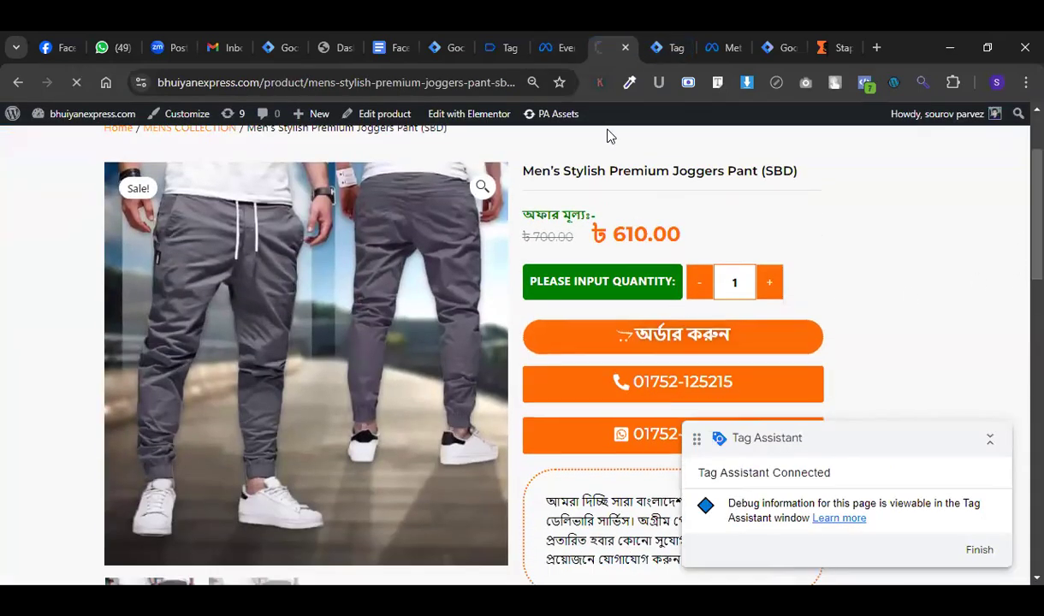
click(552, 44)
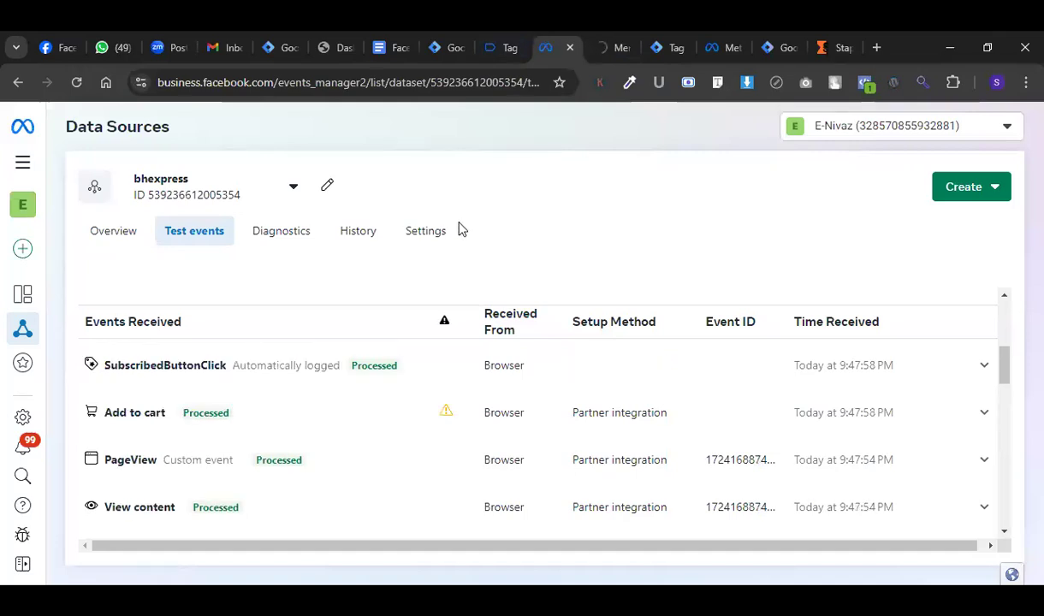
Step: Expand the Add to cart test event to inspect its parameters, then collapse it
scroll(372, 409, down, 1)
scroll(372, 409, up, 1)
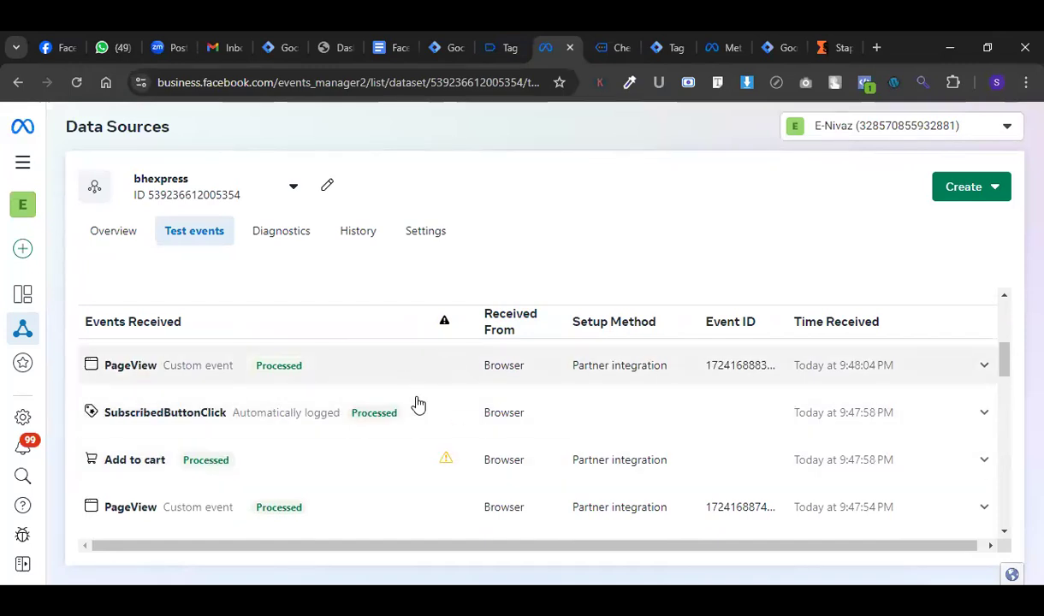
click(443, 469)
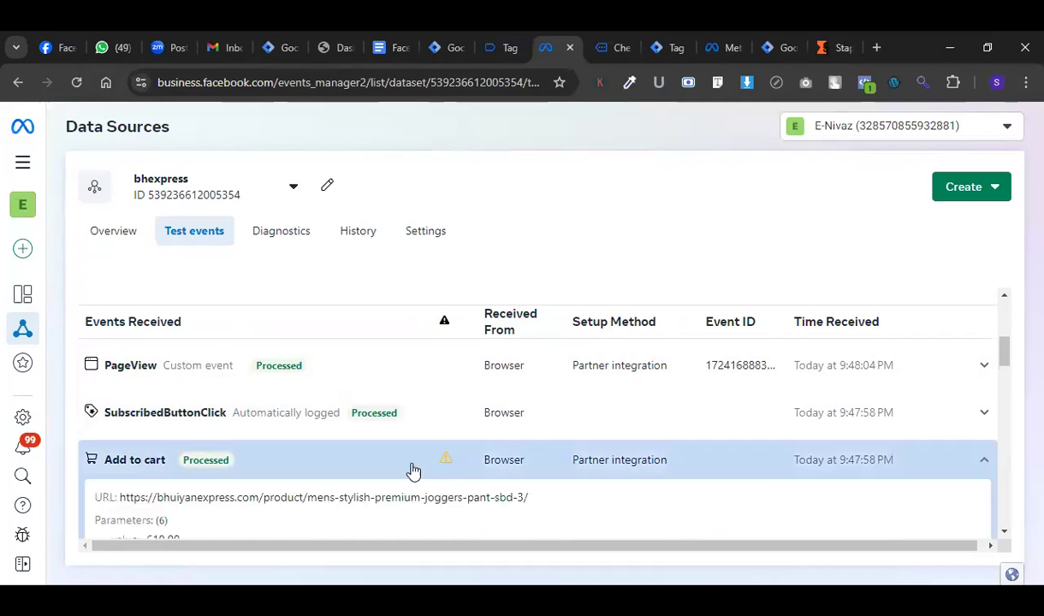
scroll(410, 470, up, 2)
scroll(410, 468, down, 1)
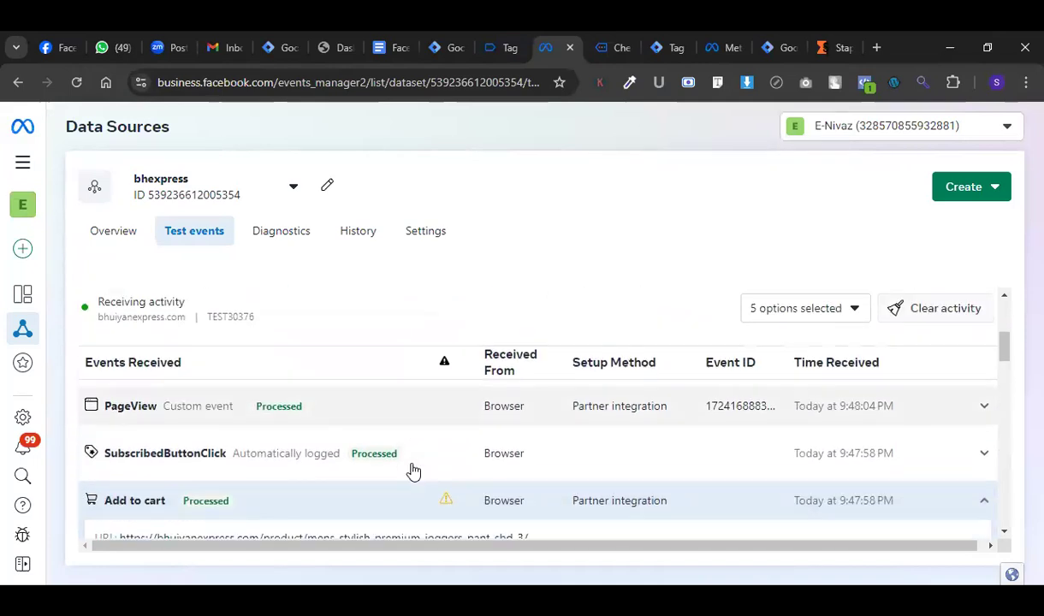
scroll(439, 392, down, 3)
scroll(436, 391, up, 2)
scroll(436, 391, up, 2)
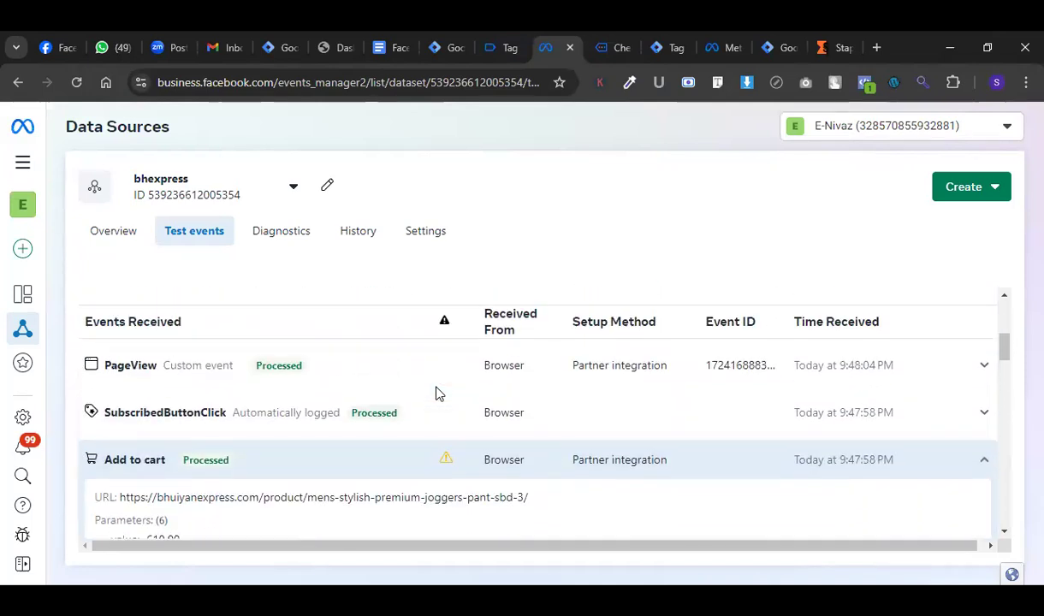
click(412, 454)
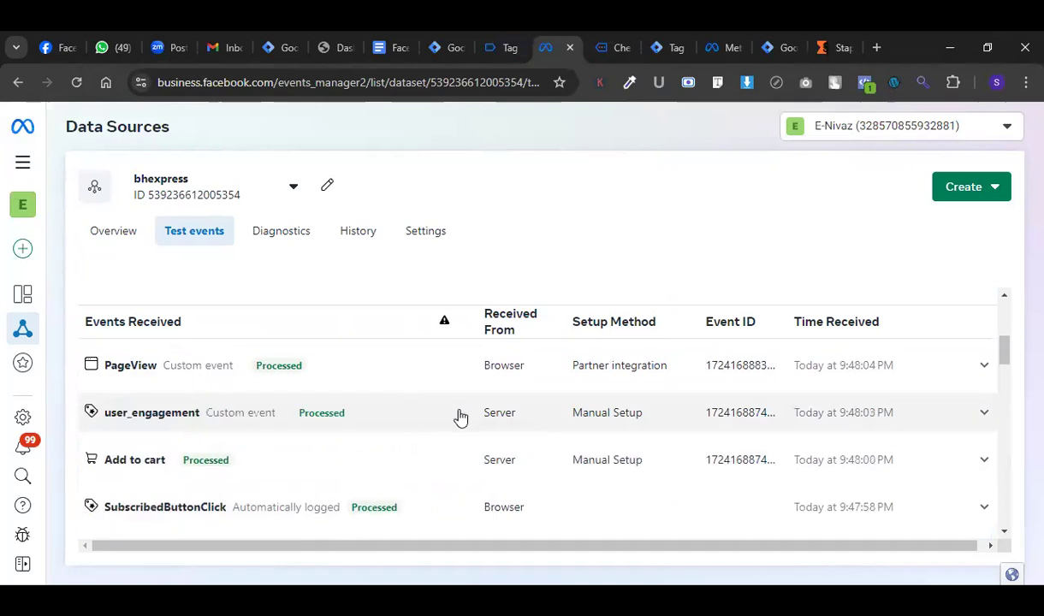
Step: Reopen the browser Add to cart parameters (610.00 BDT) and compare them with the server event
scroll(460, 417, down, 2)
scroll(345, 423, up, 5)
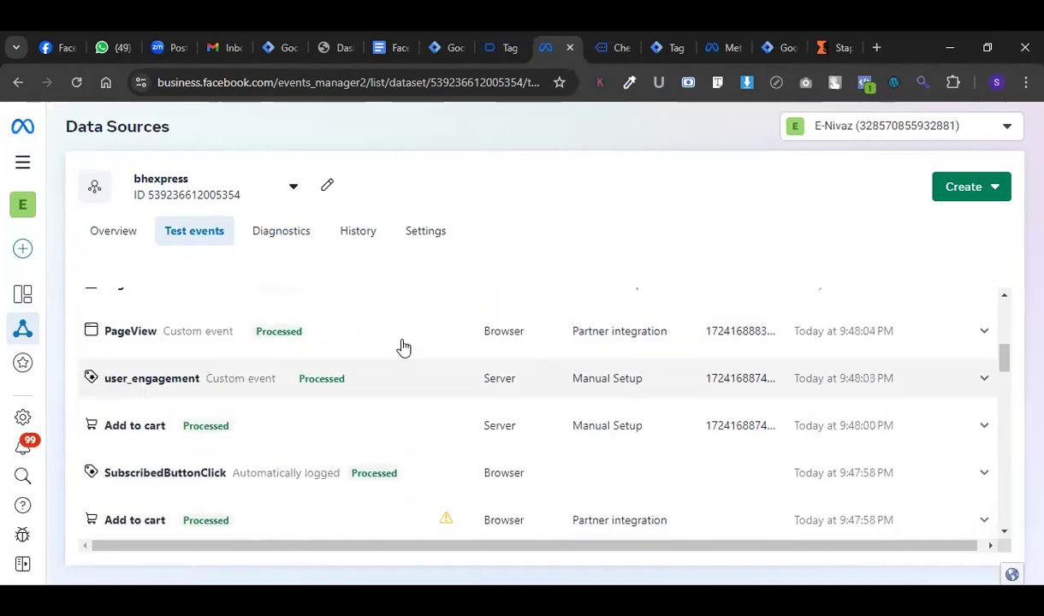
scroll(346, 423, down, 5)
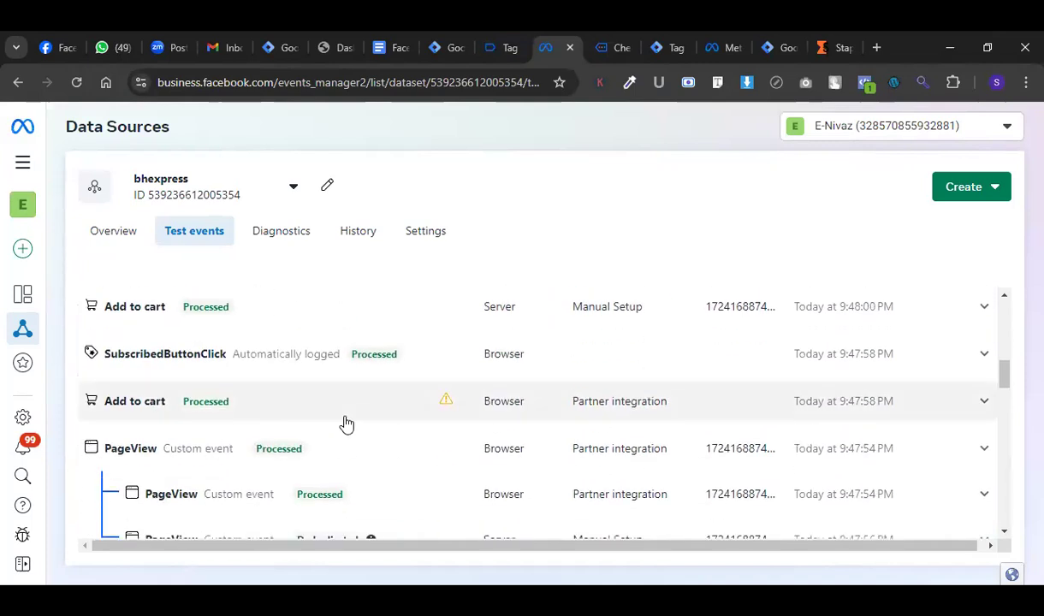
scroll(346, 424, up, 5)
scroll(346, 424, down, 5)
scroll(347, 423, up, 1)
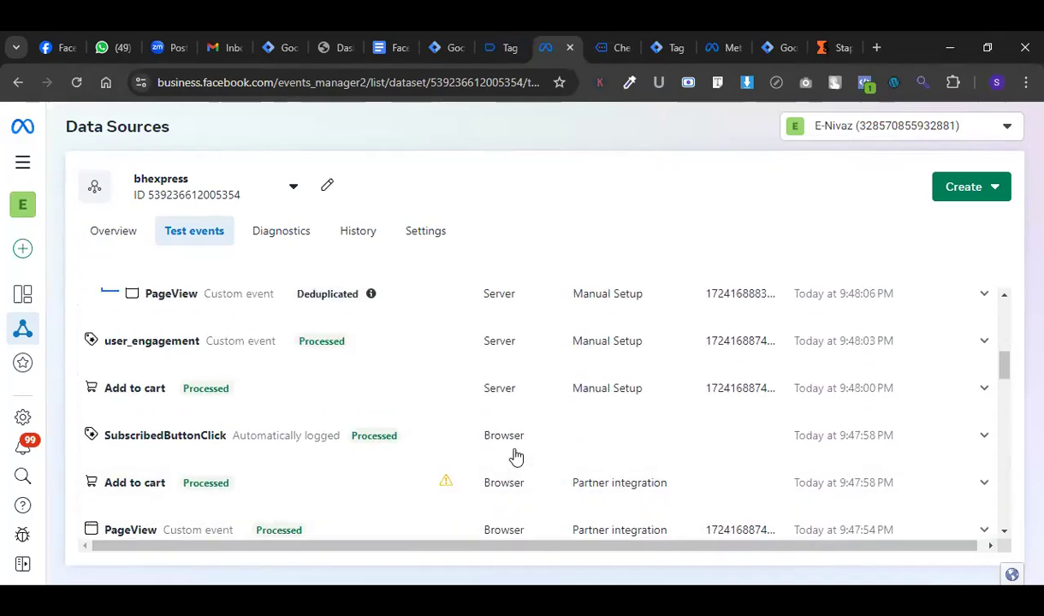
scroll(554, 427, down, 1)
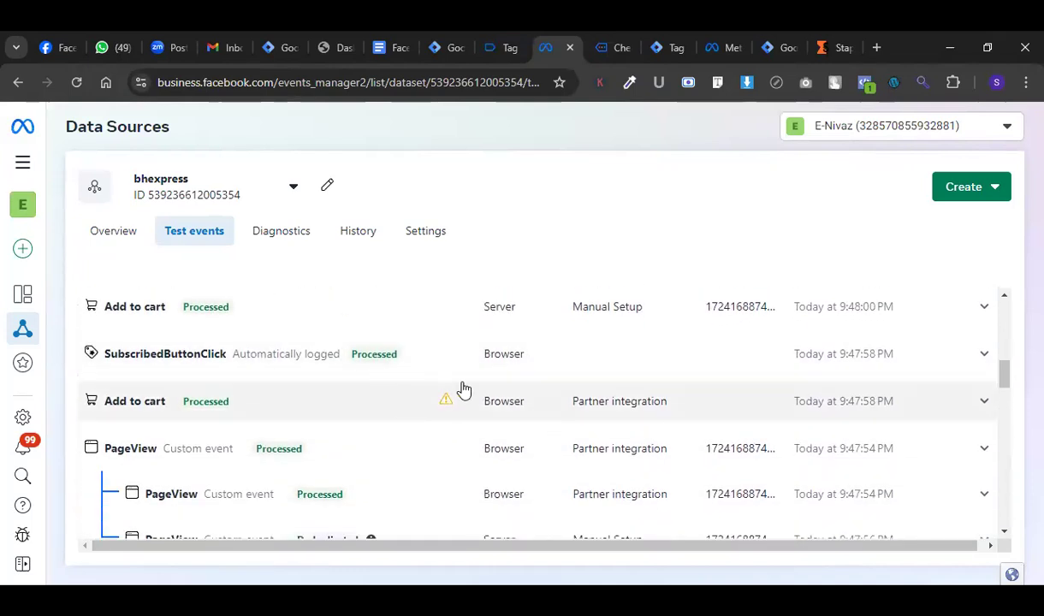
click(423, 401)
click(422, 401)
click(403, 403)
scroll(398, 405, down, 1)
scroll(397, 403, up, 1)
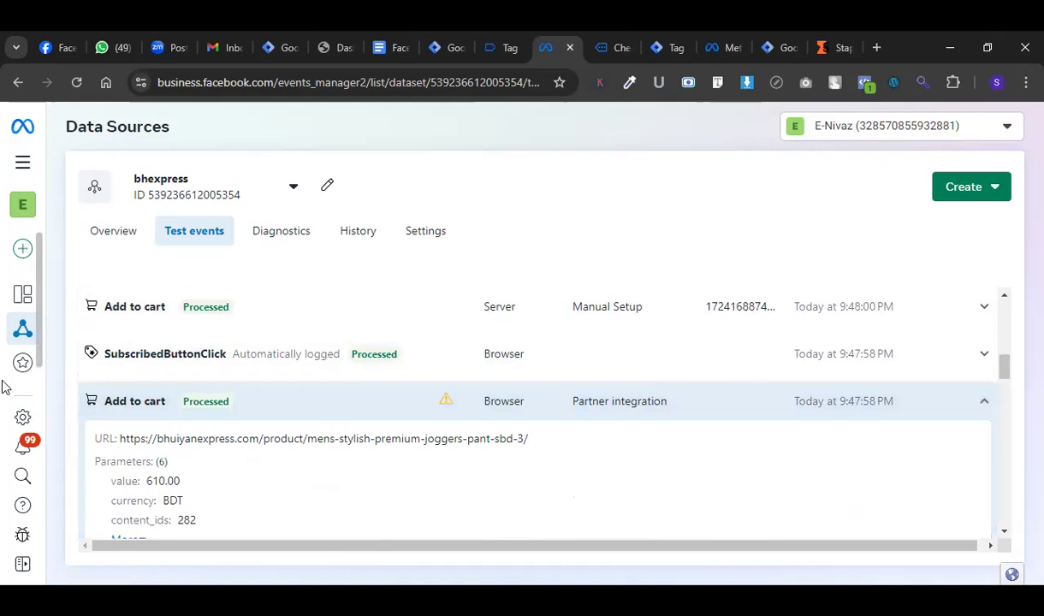
click(460, 38)
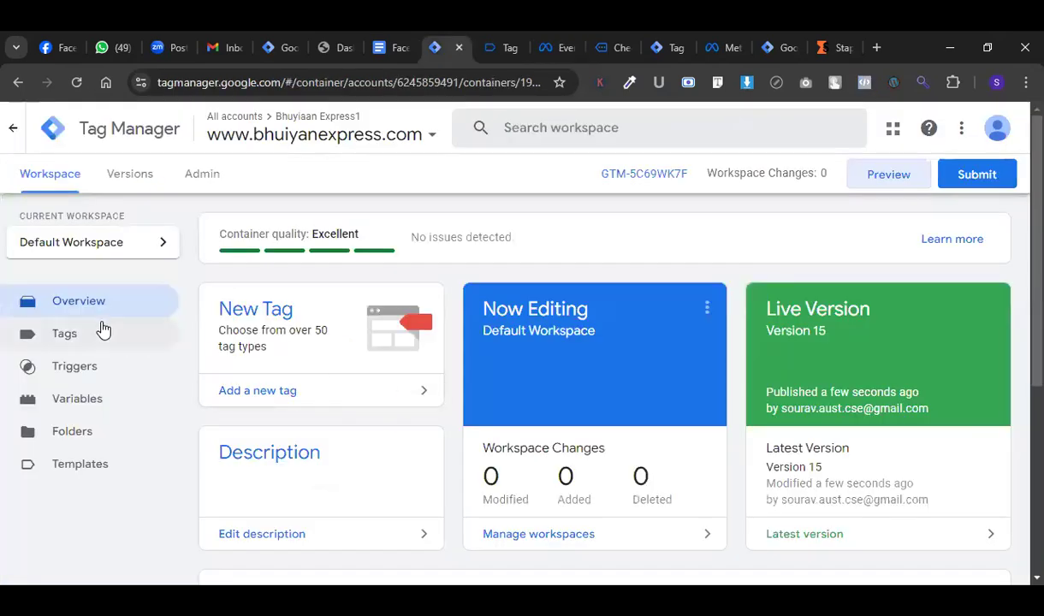
Step: Open the Add_to_cart pixel tag's configuration for editing
click(93, 334)
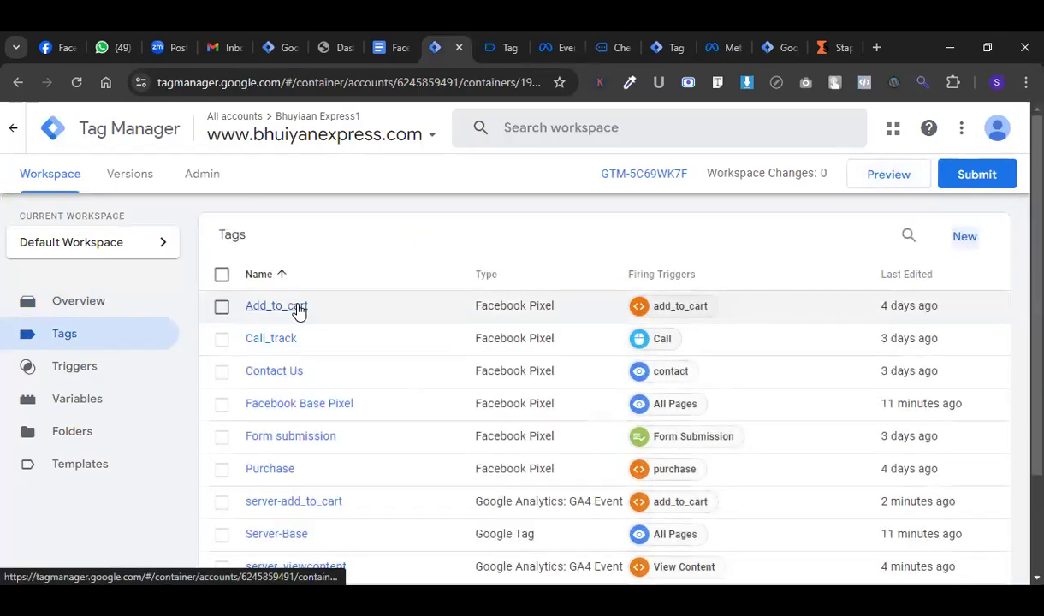
click(299, 309)
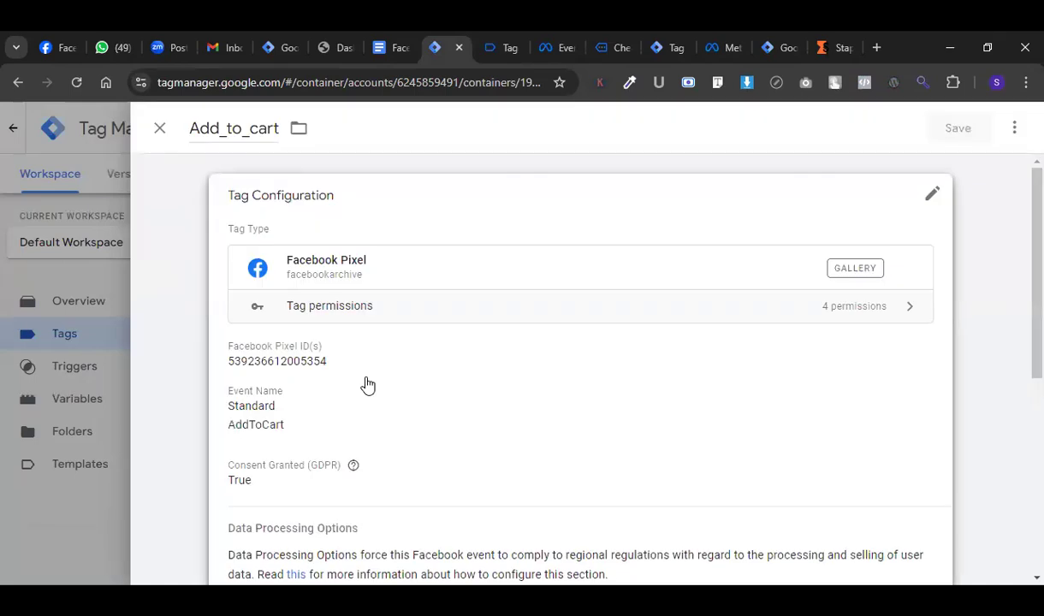
scroll(367, 421, down, 5)
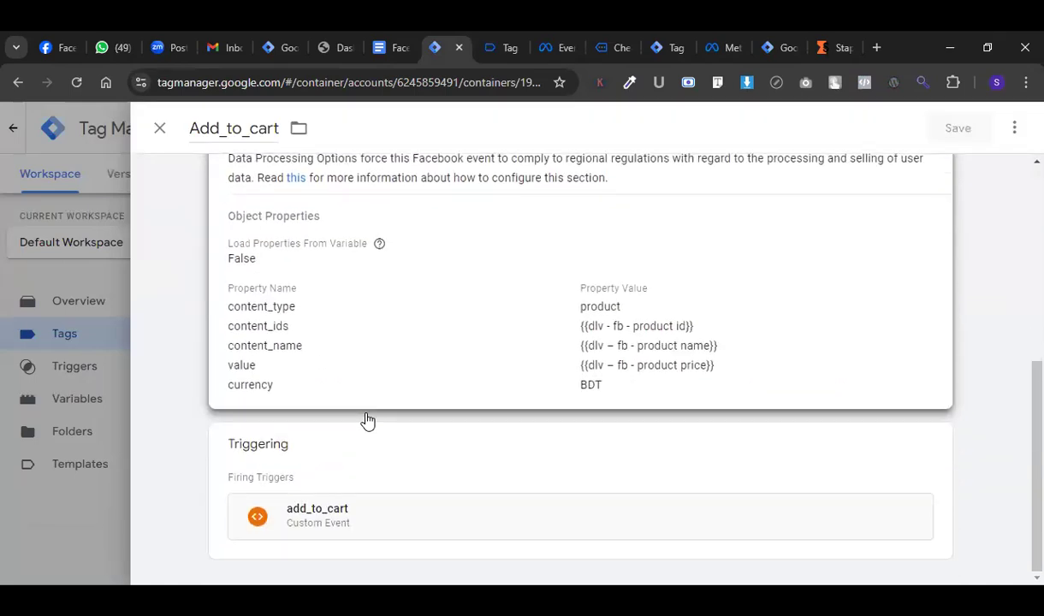
click(368, 391)
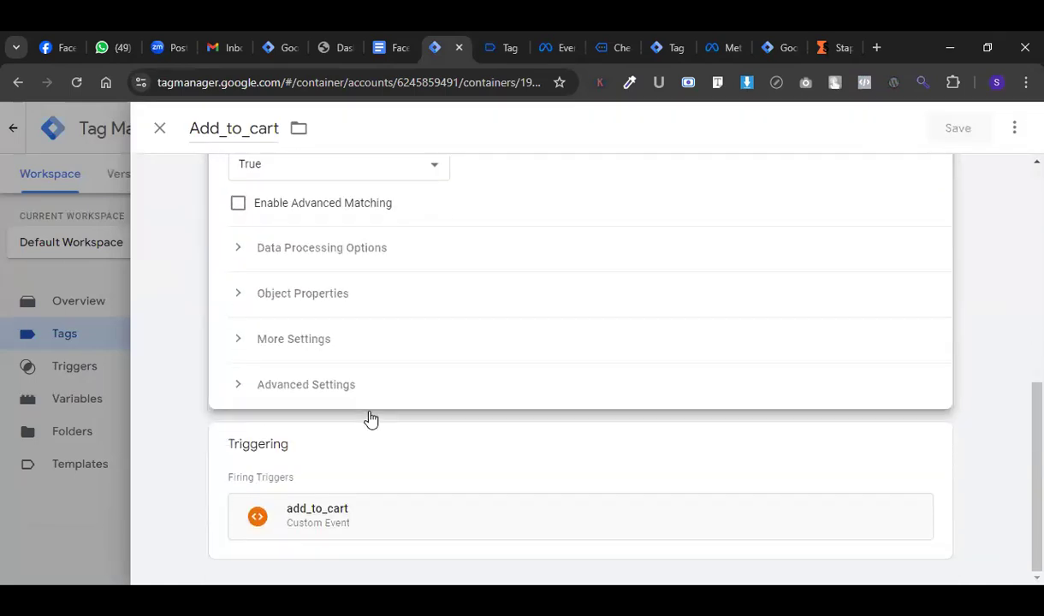
Step: Set the tag's Event ID under More Settings to {{event_id}} and save it
click(341, 351)
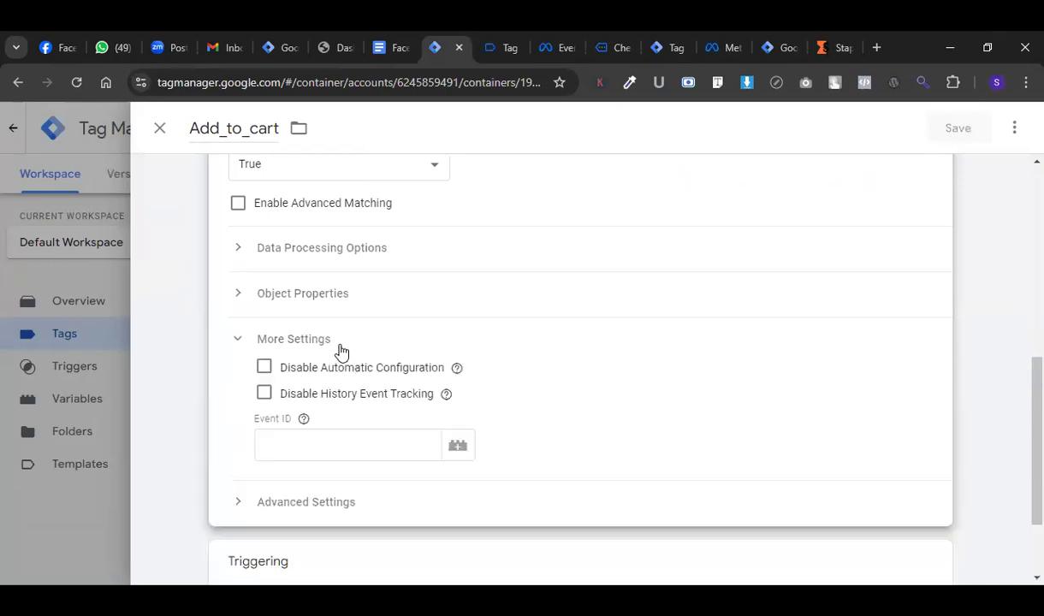
click(458, 446)
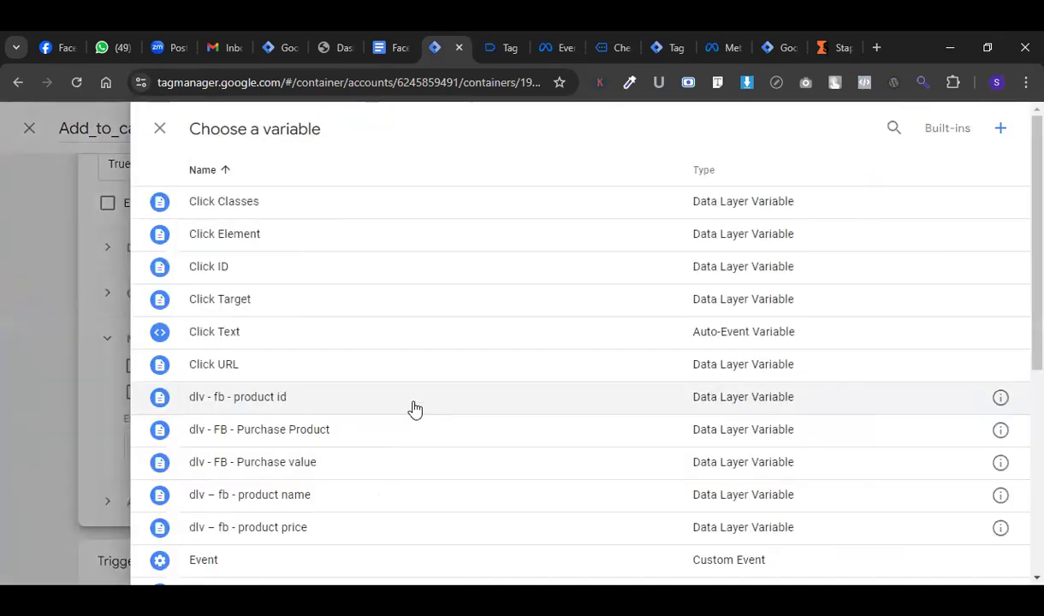
scroll(370, 404, down, 2)
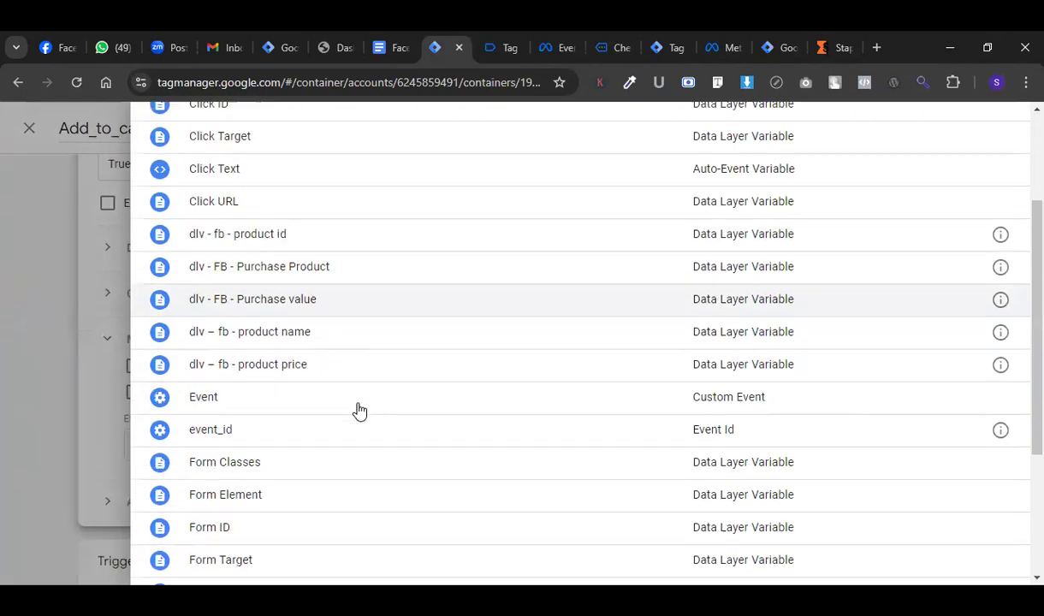
click(338, 428)
click(953, 130)
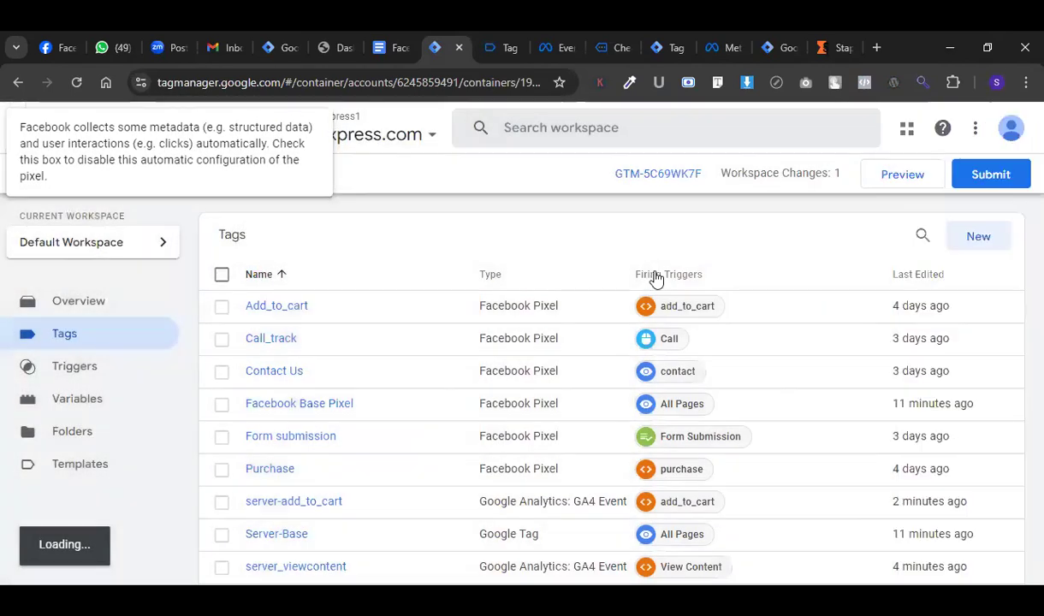
click(983, 174)
Step: Publish the container as Version 16, then check Meta Events Manager's test events for Add to cart
click(982, 129)
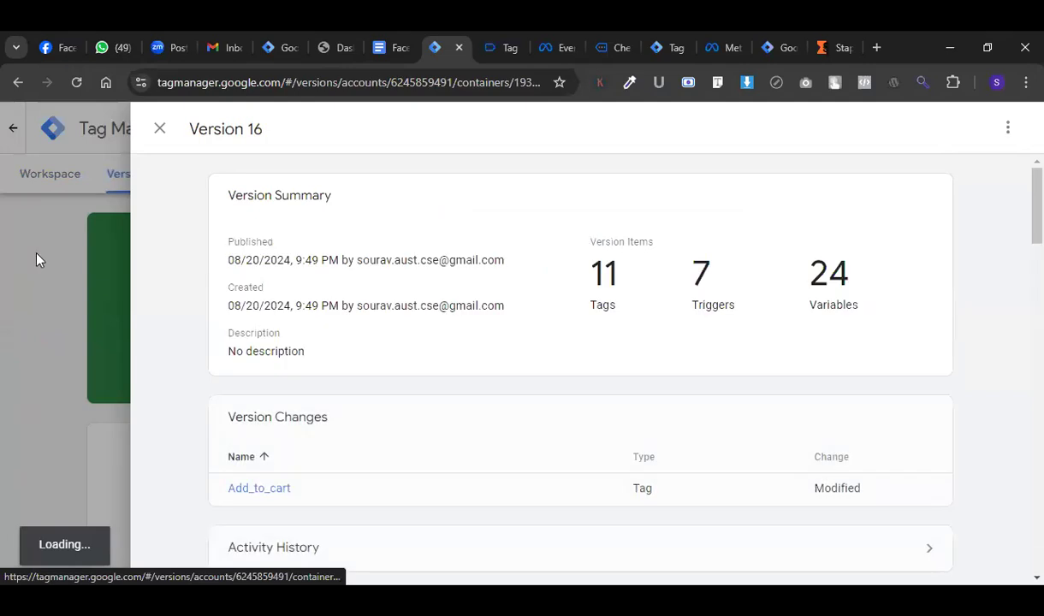
click(48, 176)
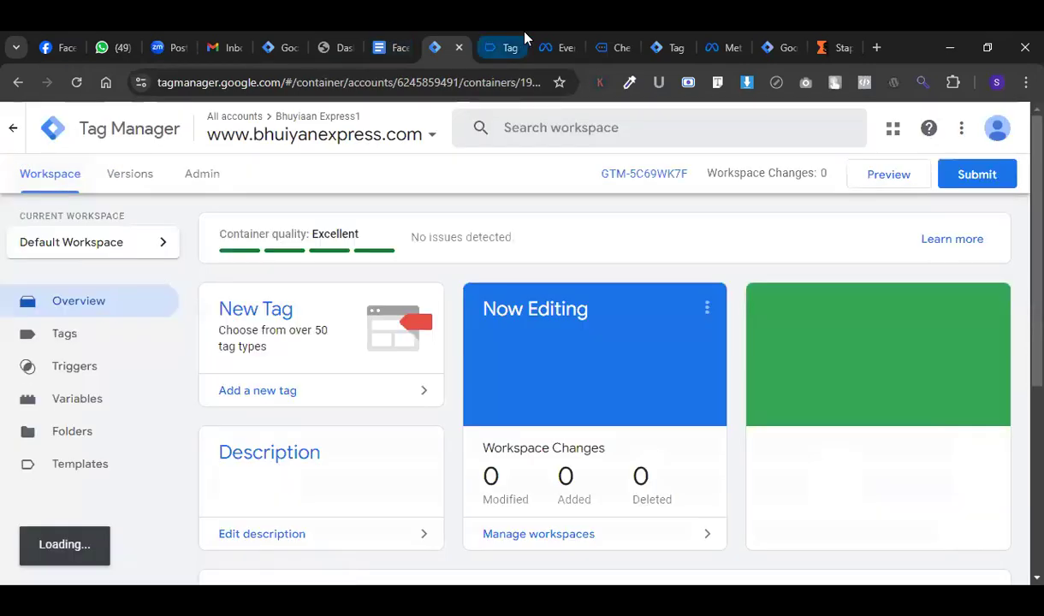
click(547, 47)
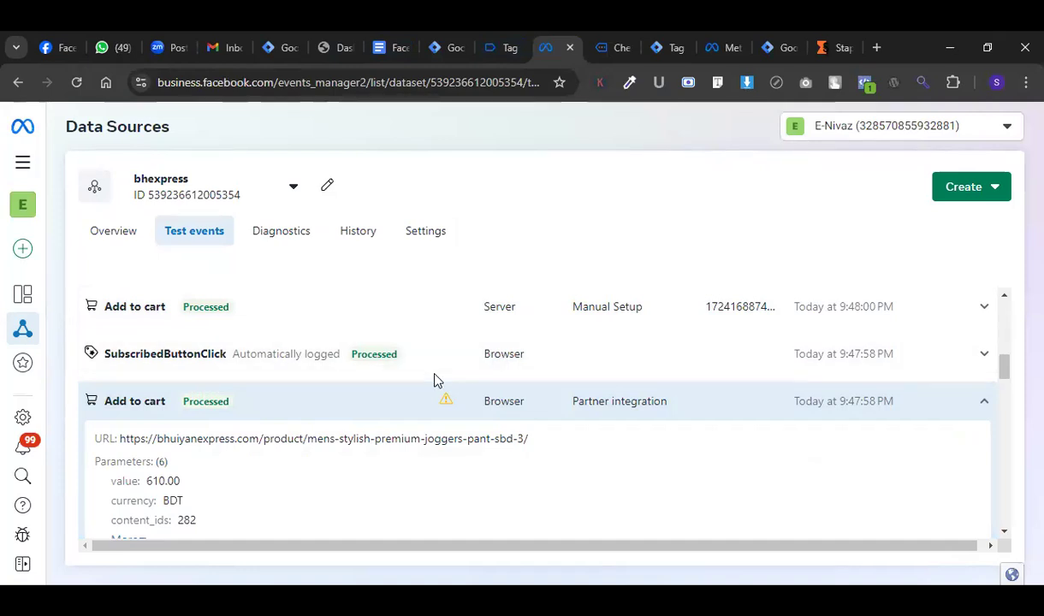
scroll(434, 379, up, 1)
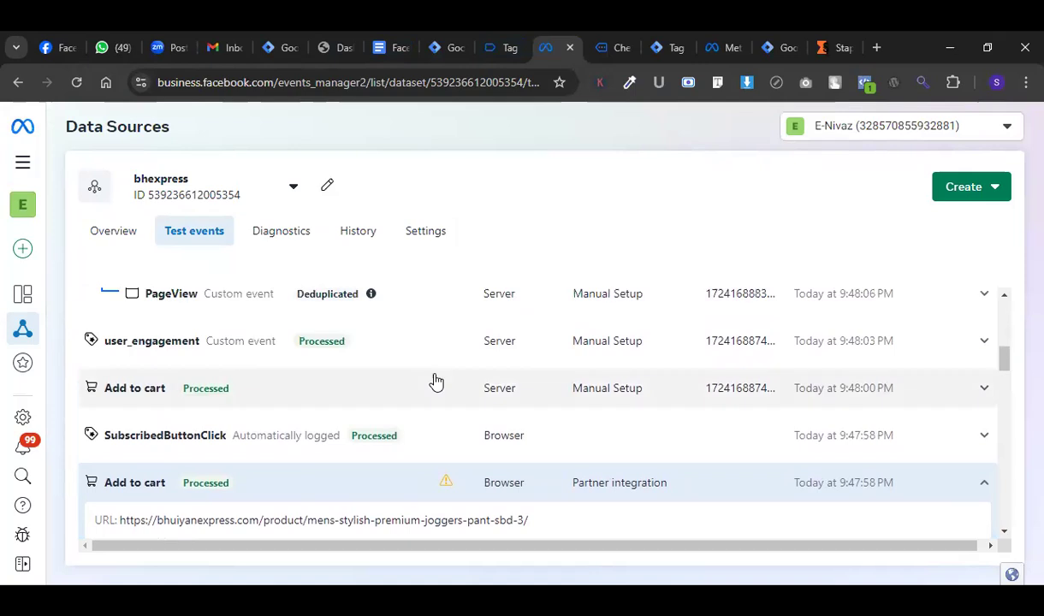
click(453, 44)
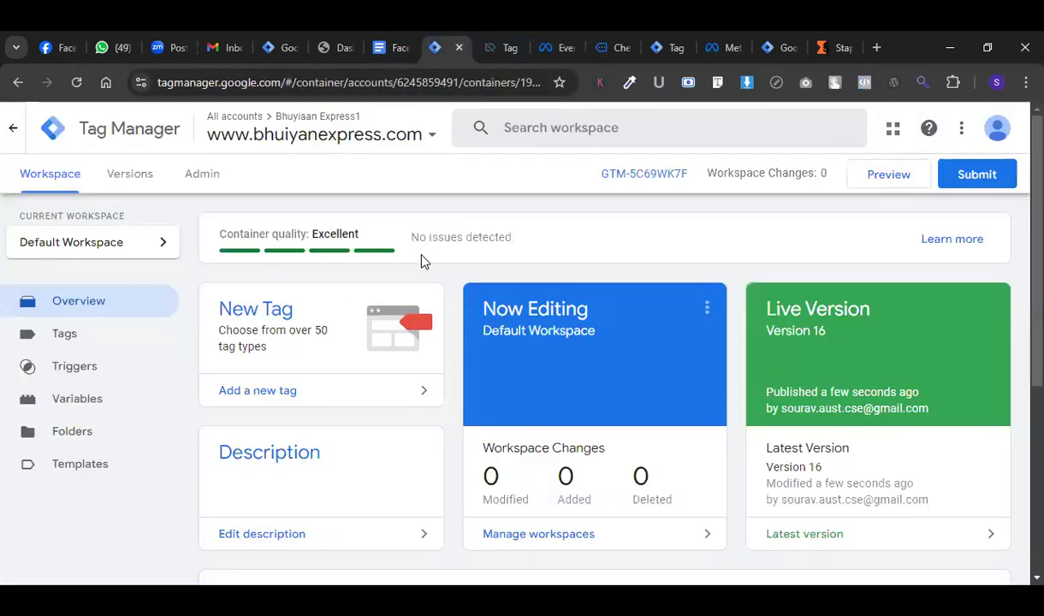
Step: Show the Tags list and select Add_to_cart, backing out of deleting it
click(94, 336)
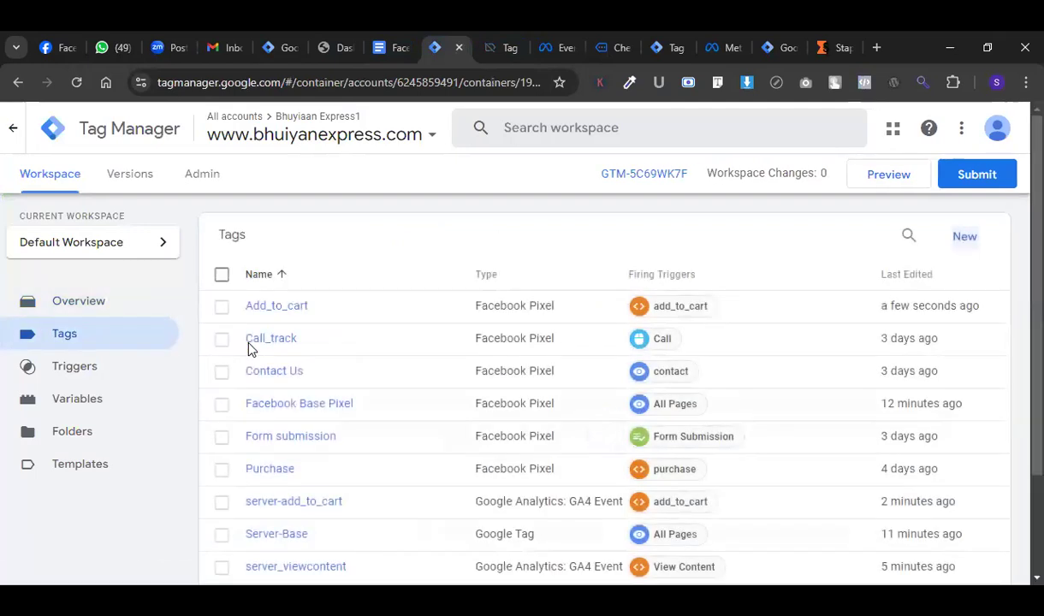
scroll(1018, 329, down, 2)
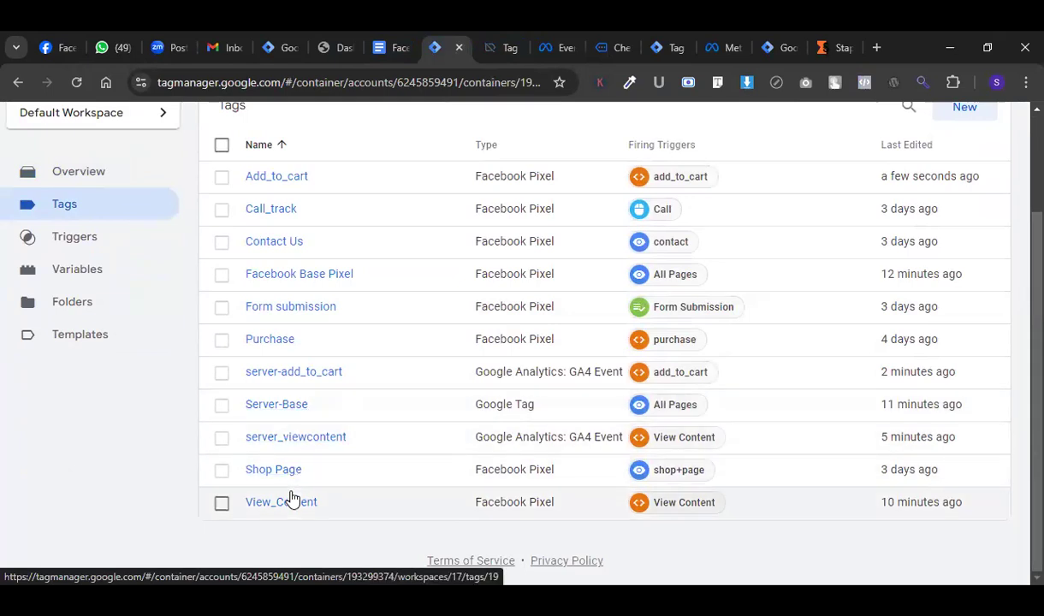
click(224, 178)
scroll(1018, 280, up, 2)
click(964, 215)
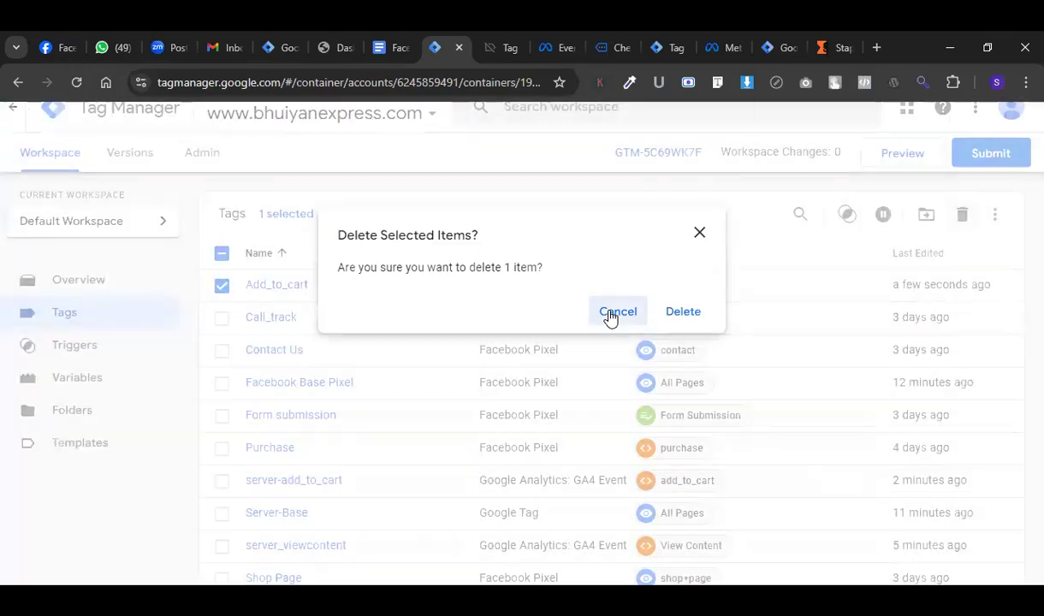
click(610, 314)
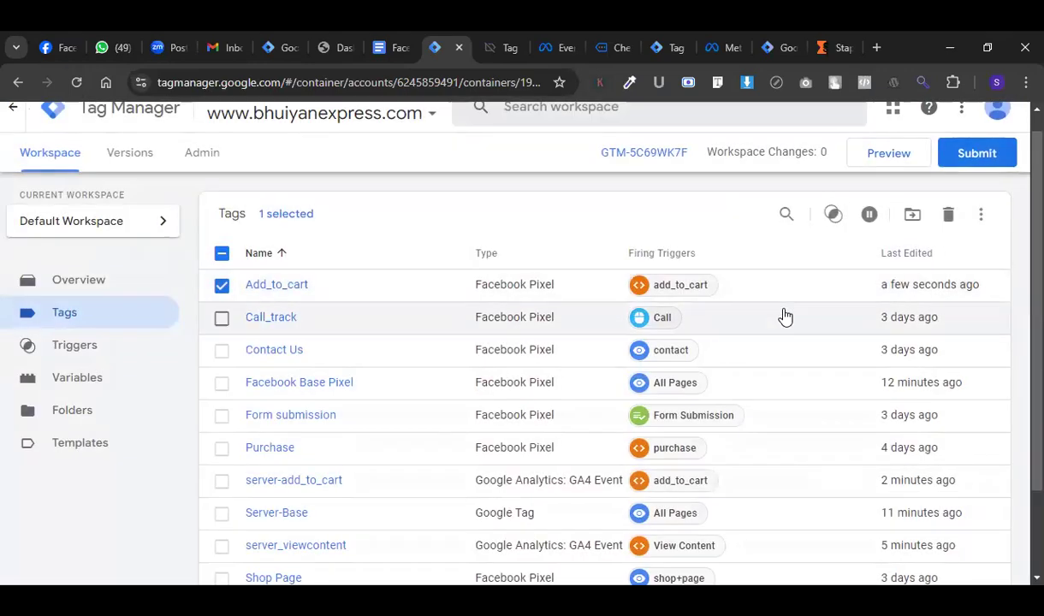
Step: Copy Add_to_cart, rename the copy server-purchase, then discard it unsaved
click(260, 288)
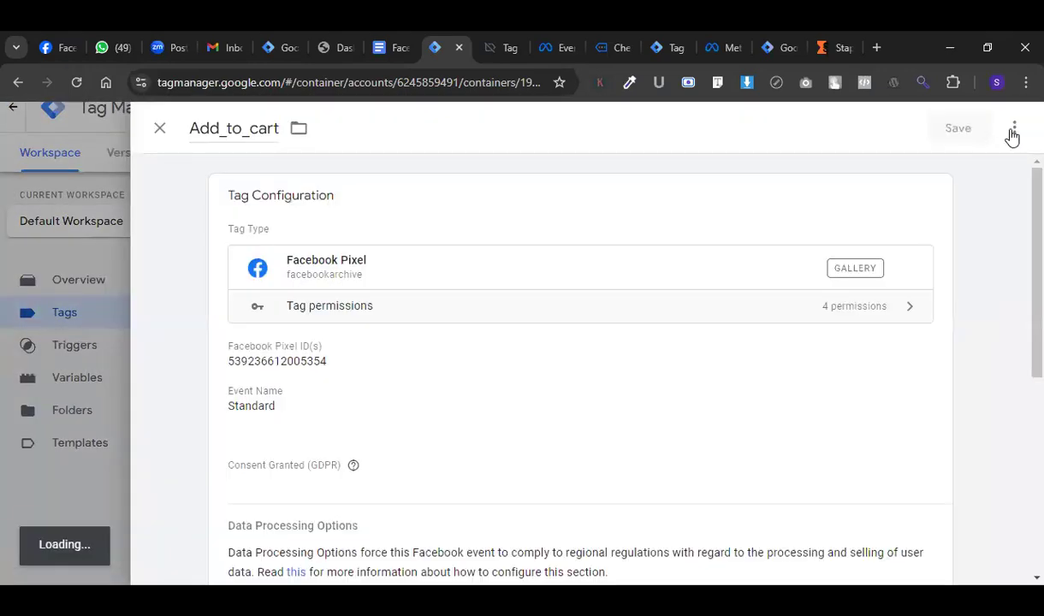
click(1014, 130)
click(984, 168)
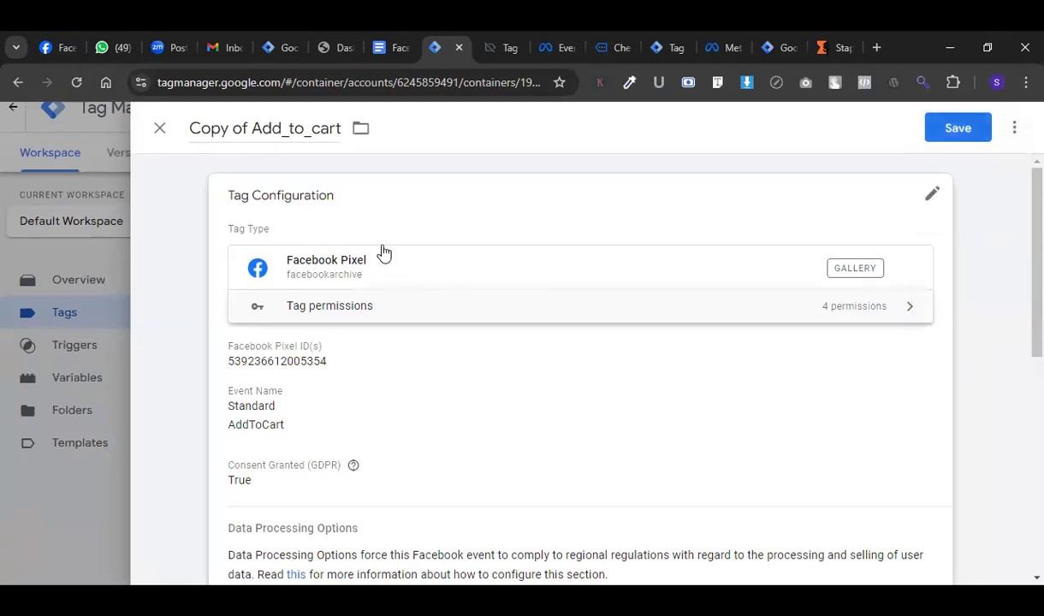
click(291, 126)
text(purchase)
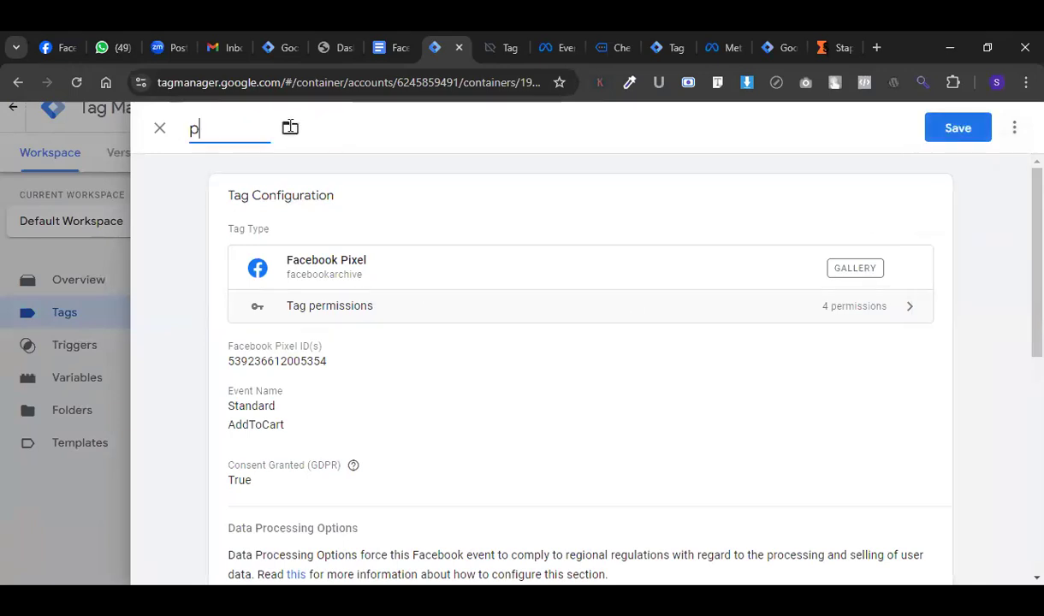
key(BackSpace)
key(BackSpace)
key(BackSpace)
key(BackSpace)
key(BackSpace)
key(BackSpace)
key(BackSpace)
key(BackSpace)
text(server-purchase)
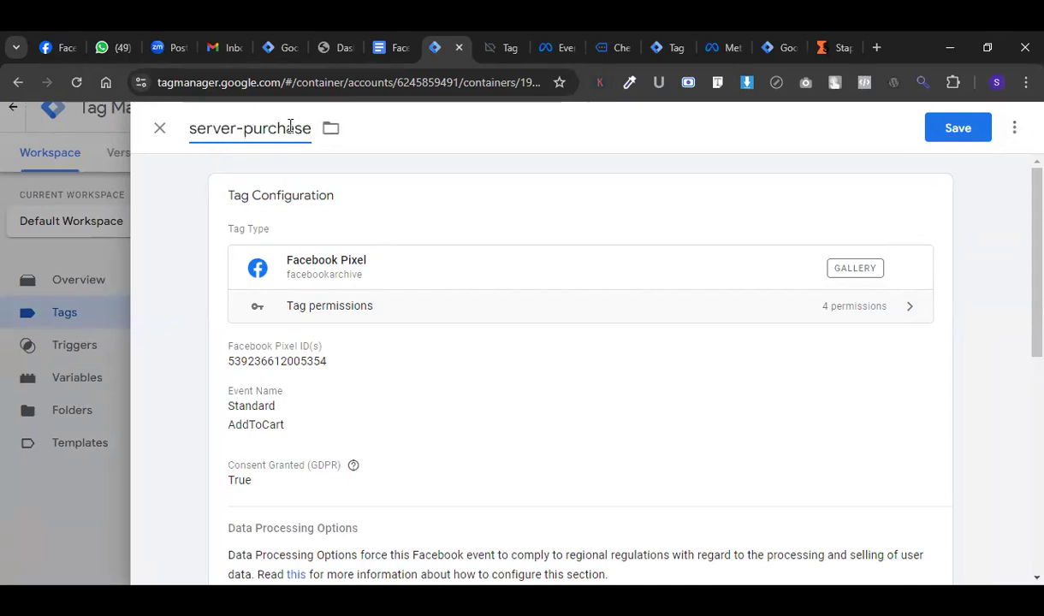
click(154, 136)
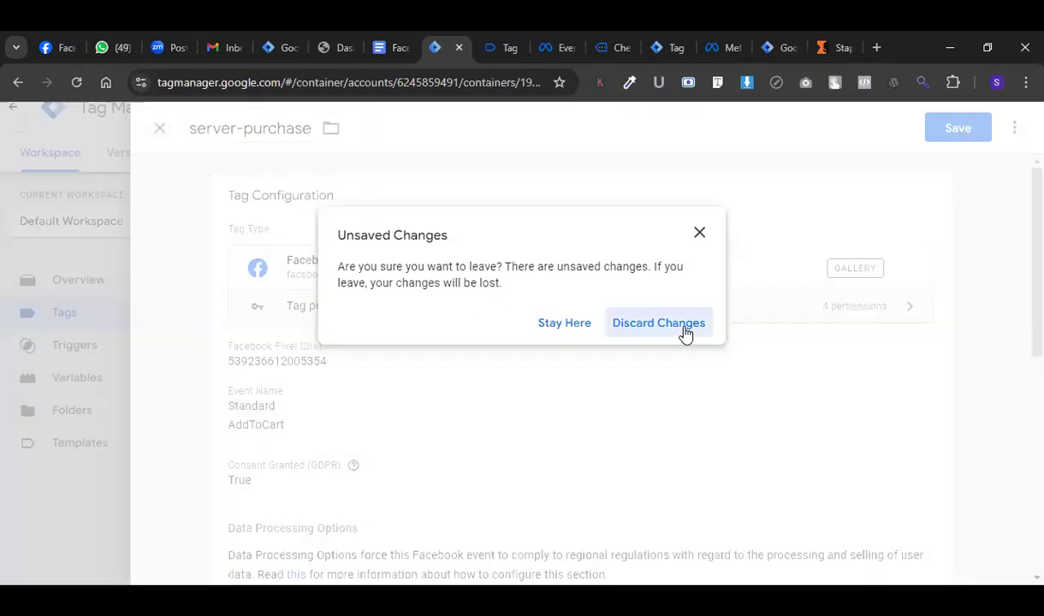
click(680, 325)
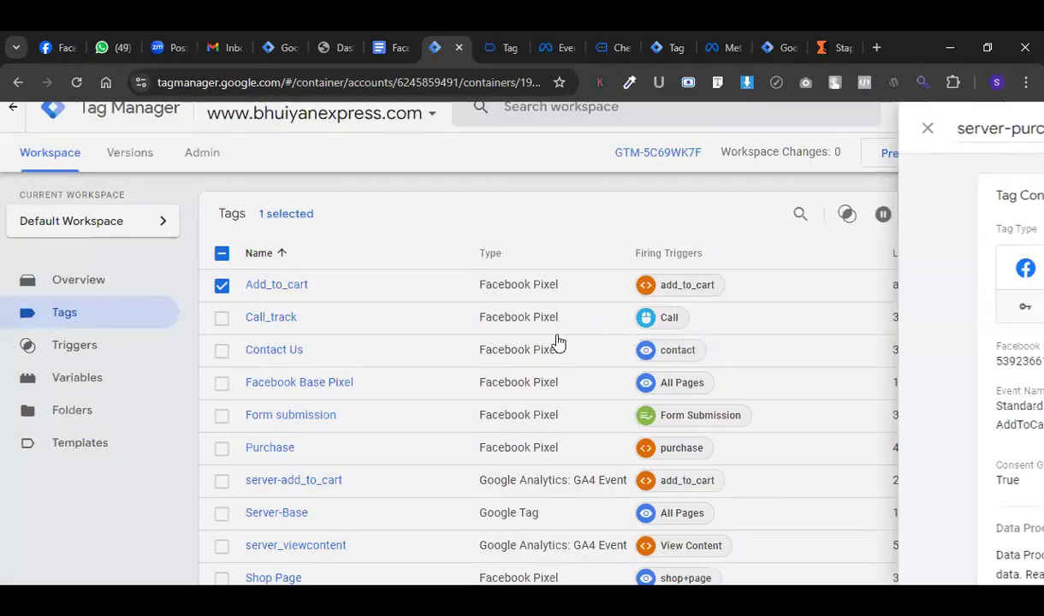
click(220, 288)
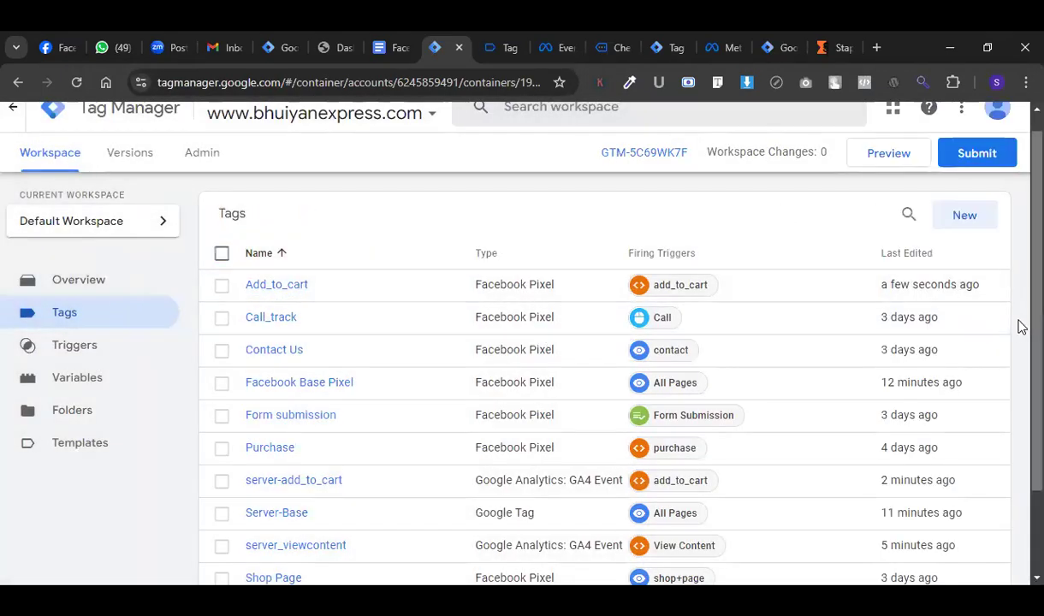
scroll(1019, 368, down, 2)
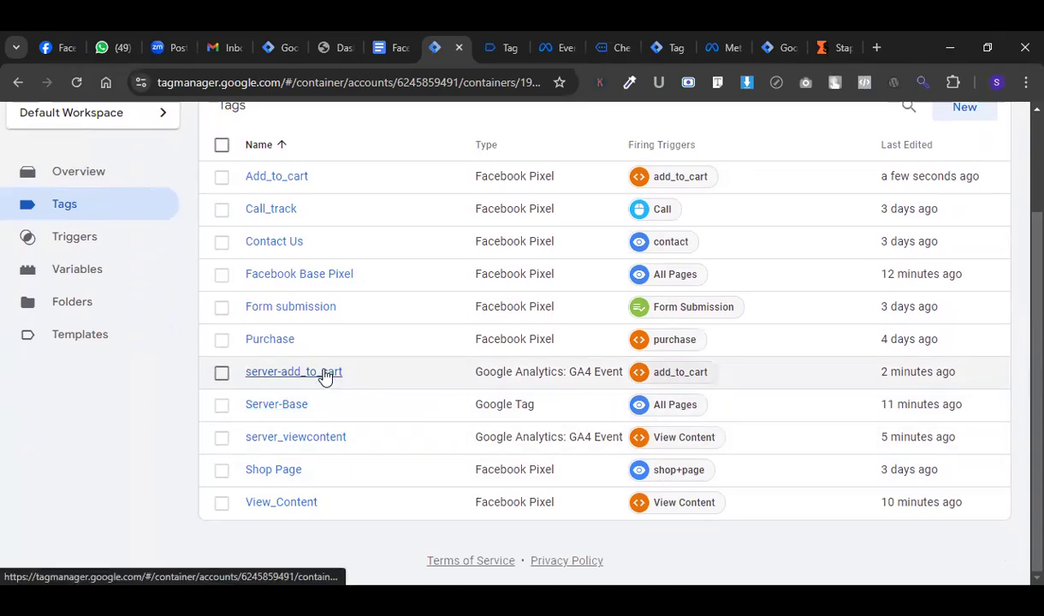
Step: Copy the server-add_to_cart tag and rename the copy server-purchase
click(323, 373)
click(1014, 129)
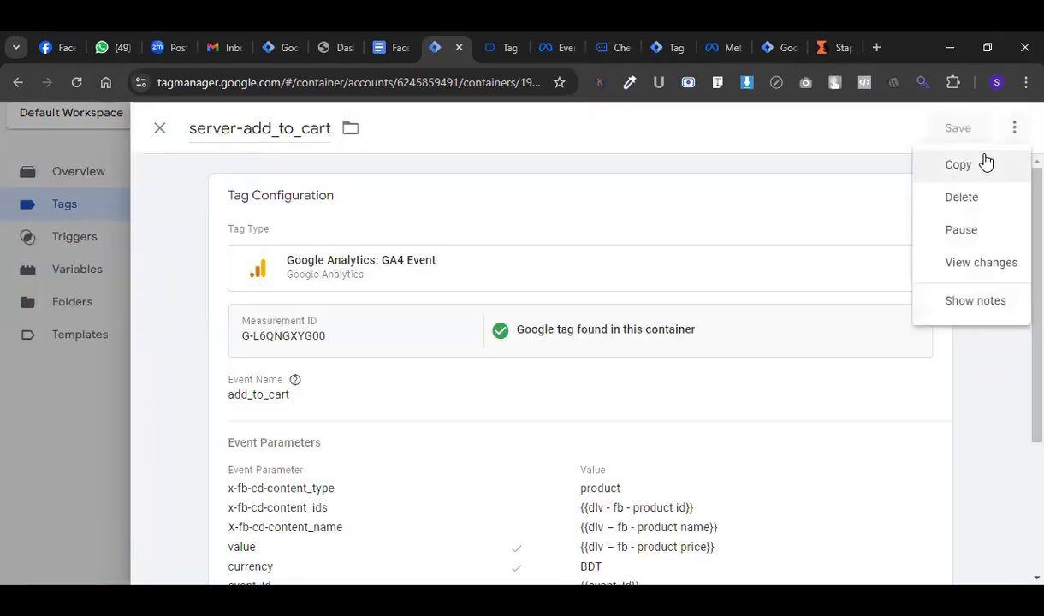
click(985, 162)
click(303, 129)
key(ctrl+a)
text(server-purchase)
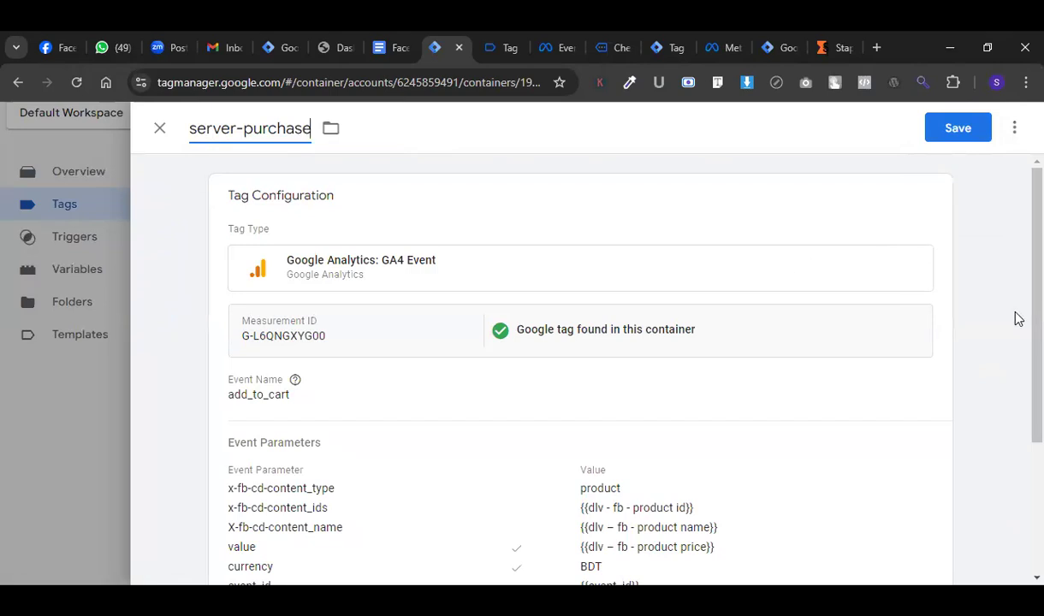
Step: Edit the copy's Tag Configuration and remove the X-fb-cd-content_name parameter
scroll(1019, 380, down, 2)
click(518, 365)
scroll(517, 366, down, 2)
scroll(517, 362, up, 1)
scroll(517, 363, down, 1)
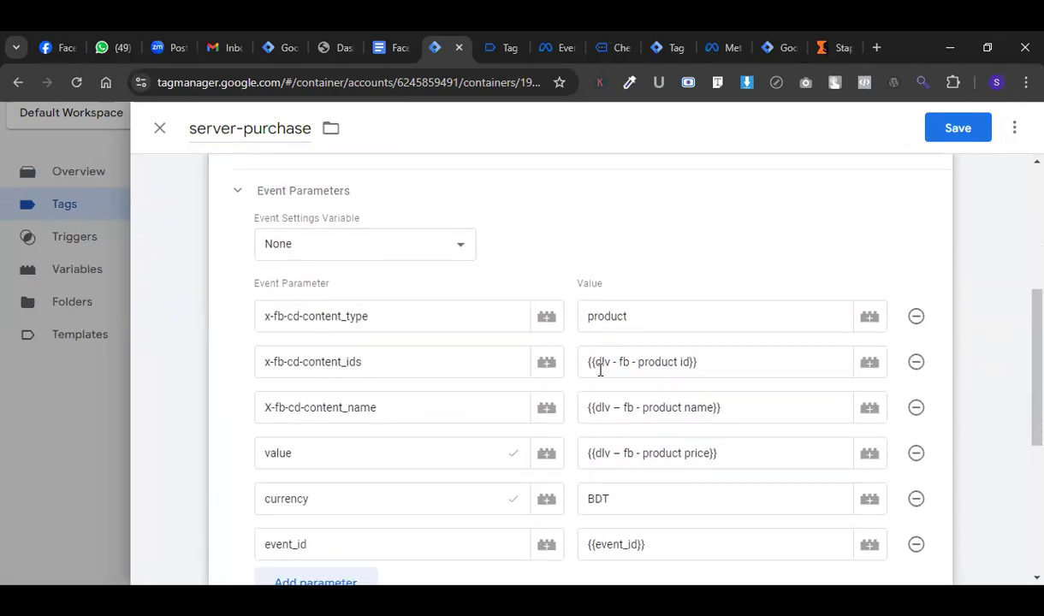
scroll(600, 369, down, 2)
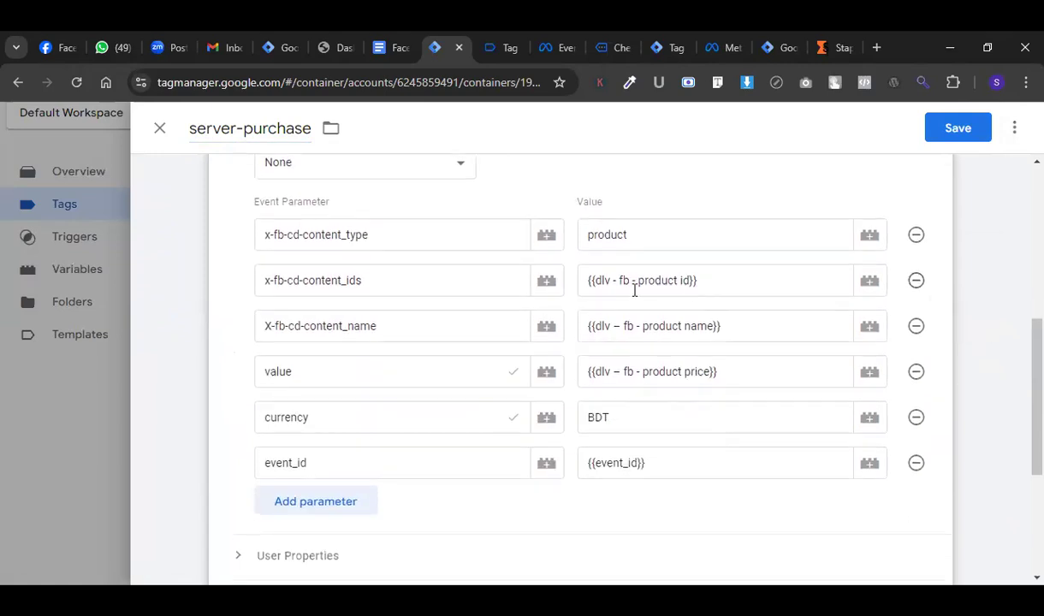
click(914, 327)
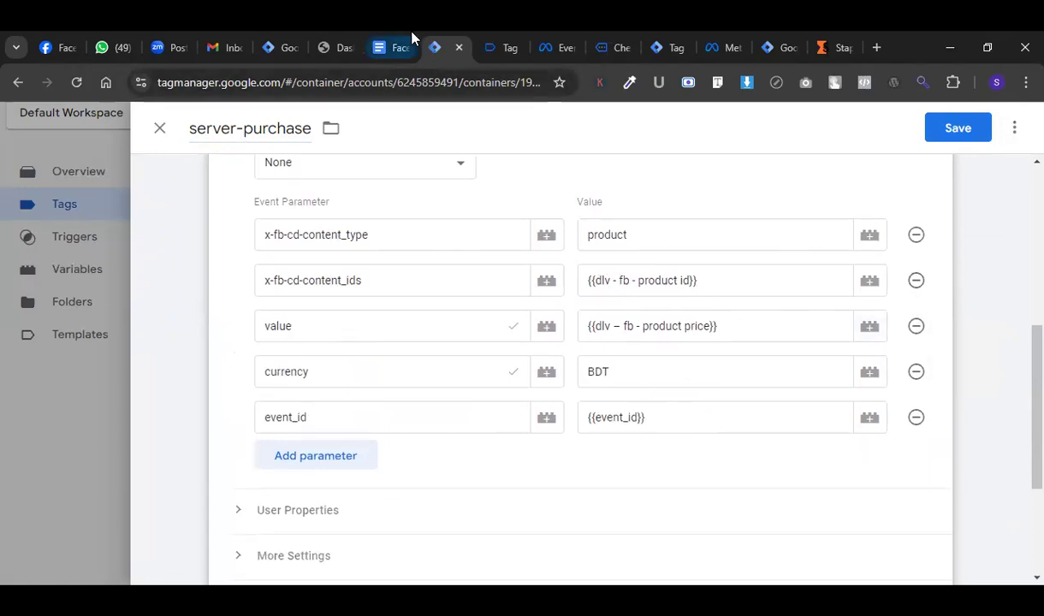
click(393, 47)
Step: Replace the value parameter with {{dlv - FB - Purchase value}}, checking the Google Docs pixel code
drag(1019, 317, 1018, 415)
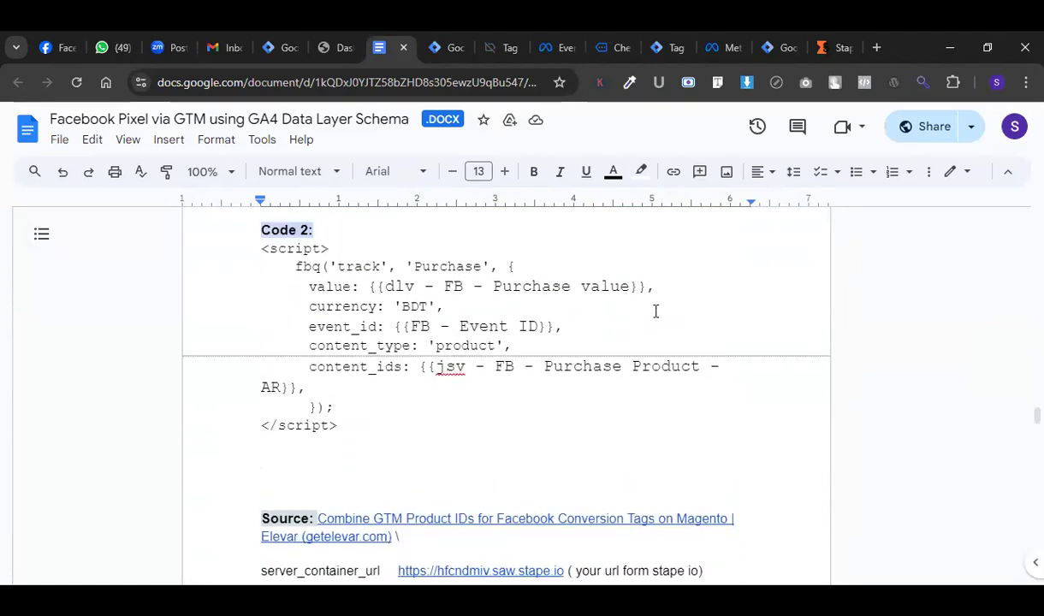
click(440, 41)
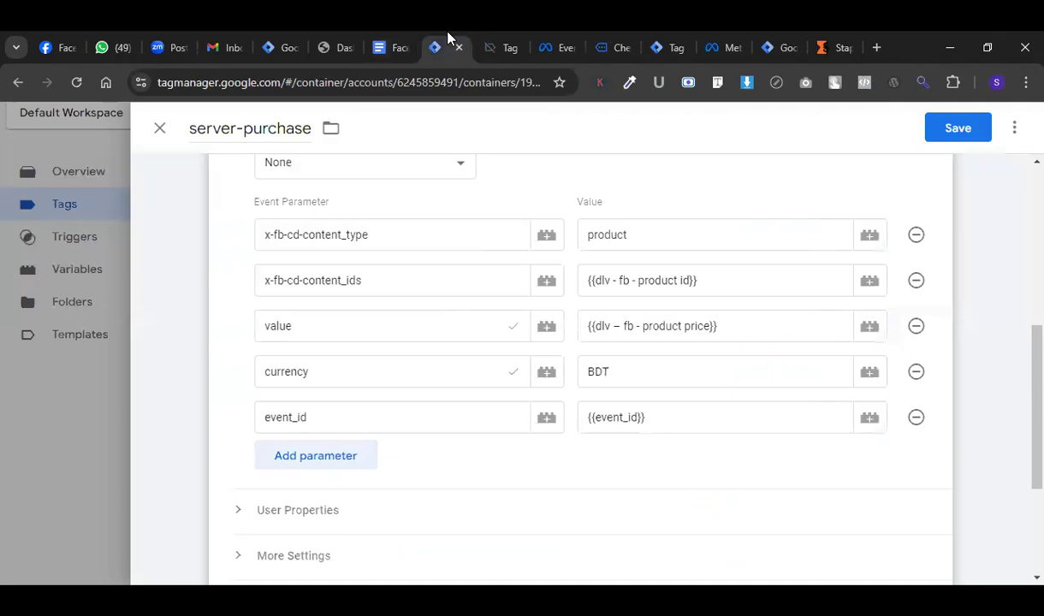
triple_click(664, 332)
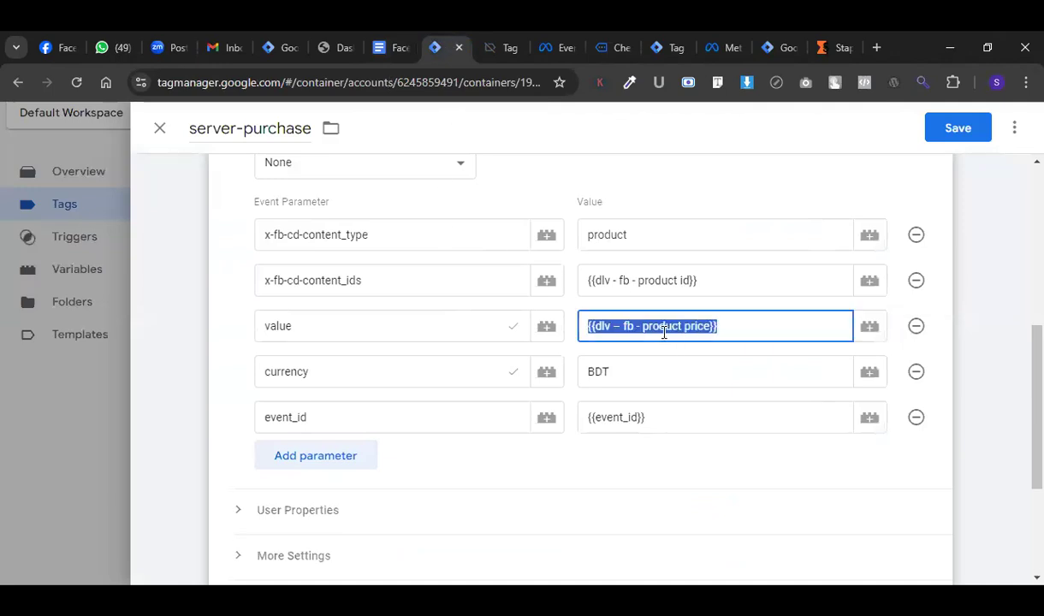
key(BackSpace)
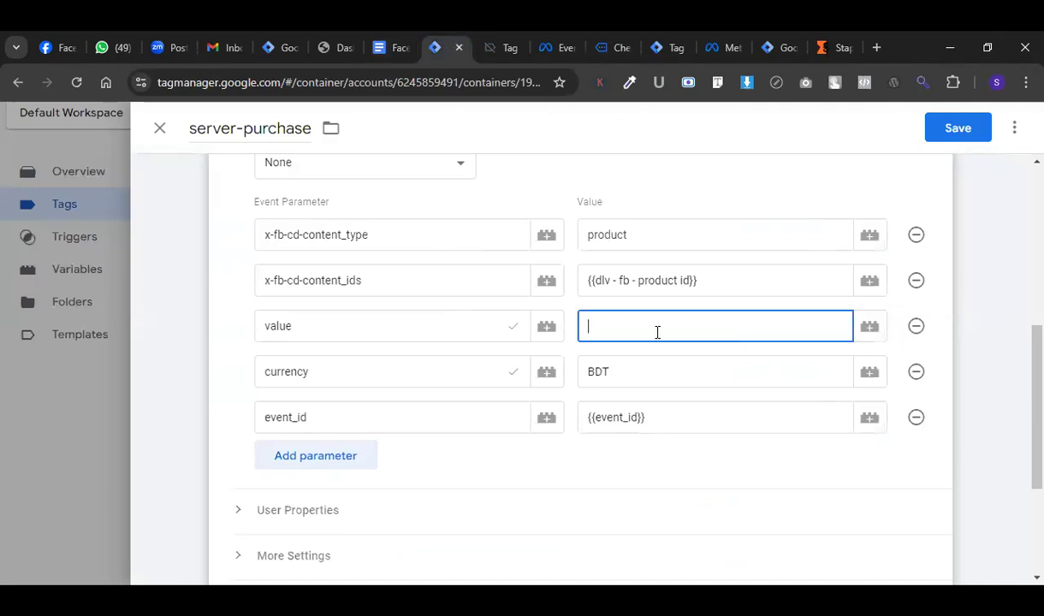
click(873, 337)
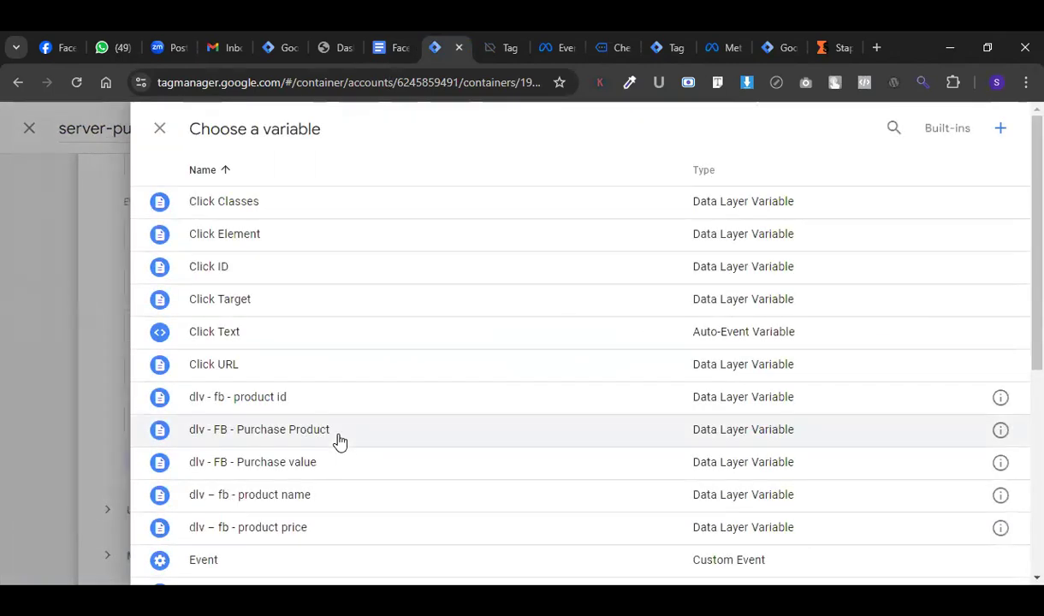
click(328, 468)
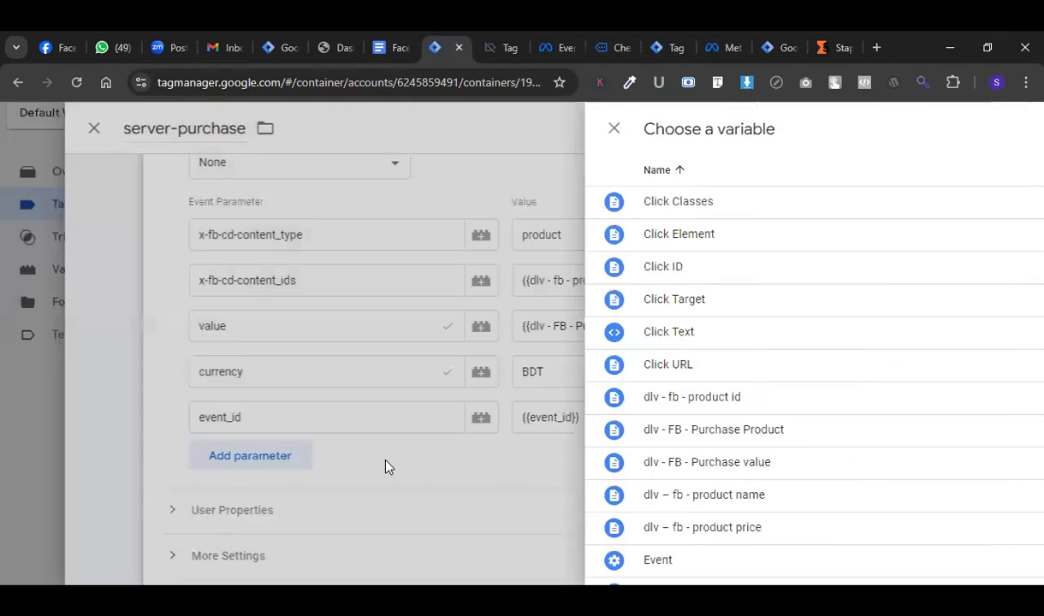
click(382, 47)
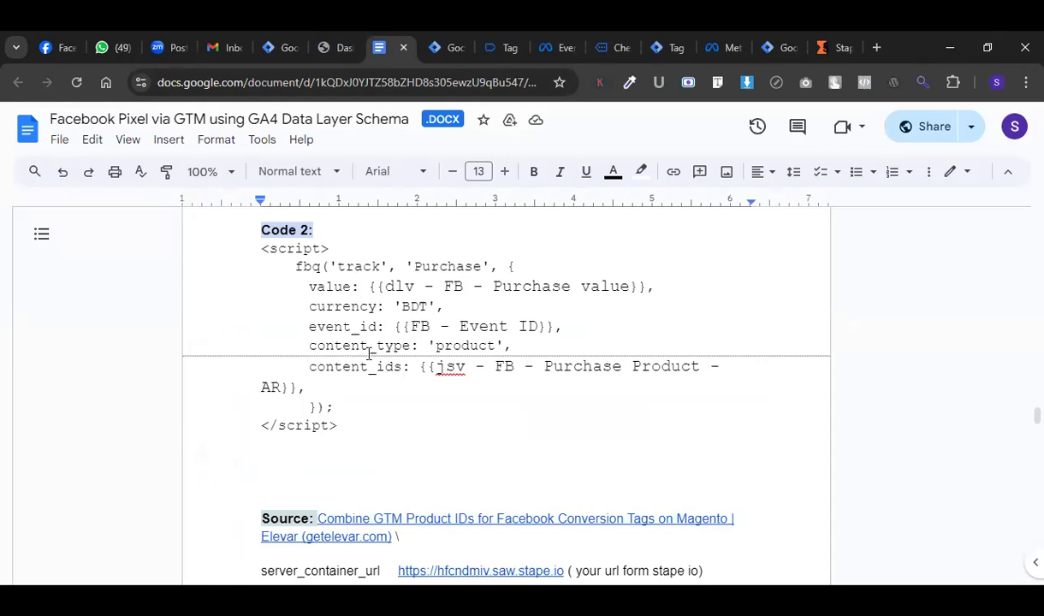
click(443, 47)
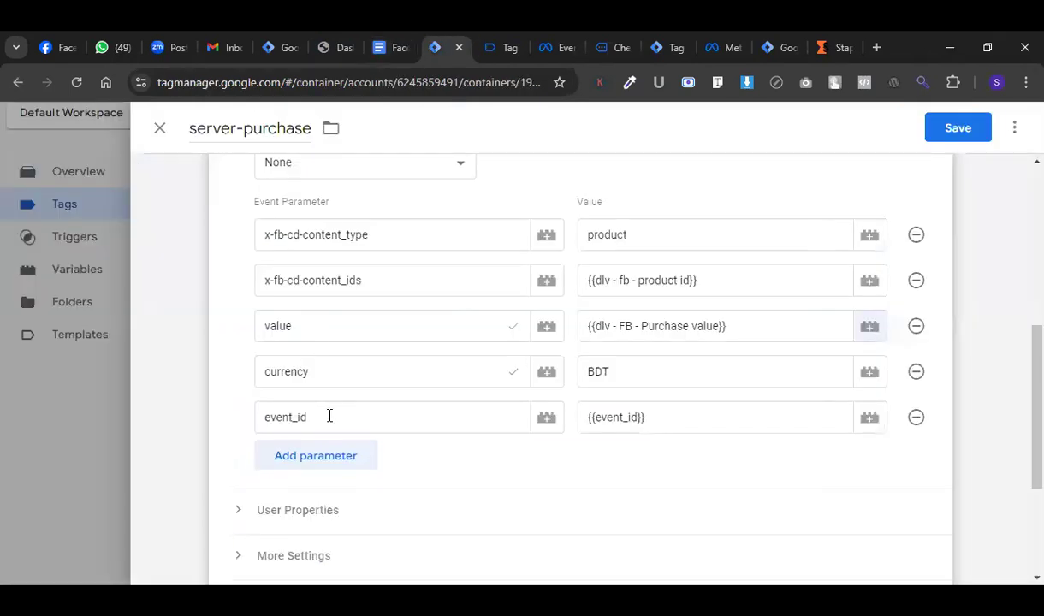
Step: Map x-fb-cd-content_ids to {{jsv - FB - Purchase Product - AR}} after checking the pixel code document
click(380, 45)
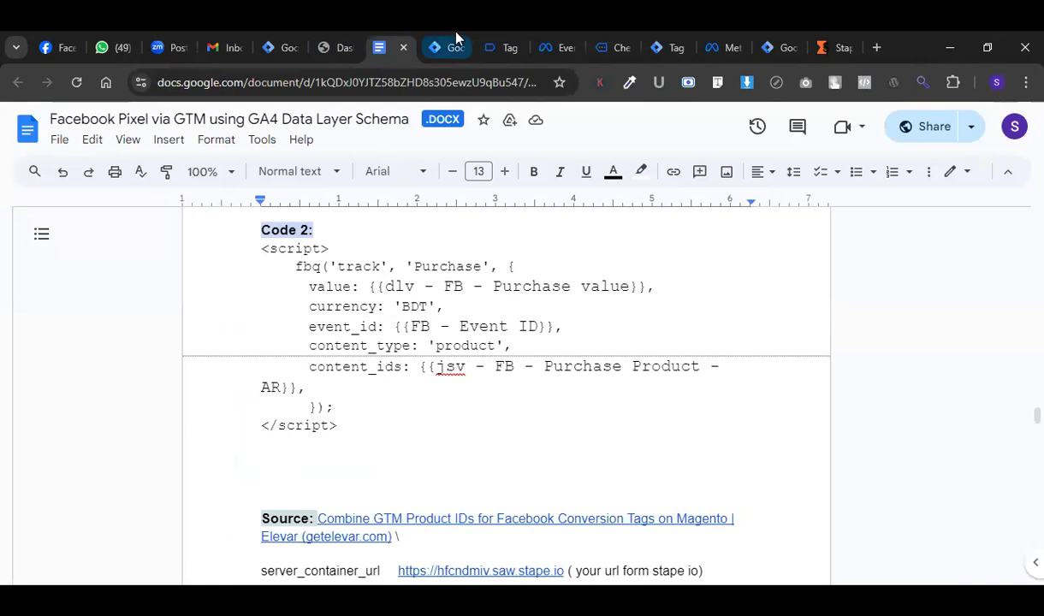
scroll(405, 334, up, 1)
scroll(405, 334, up, 3)
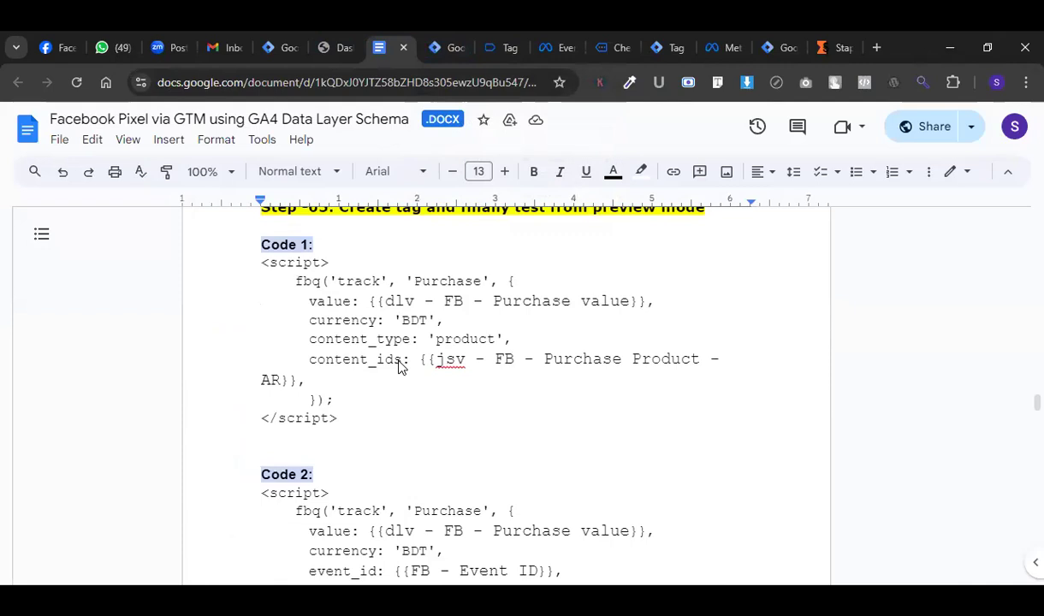
click(451, 45)
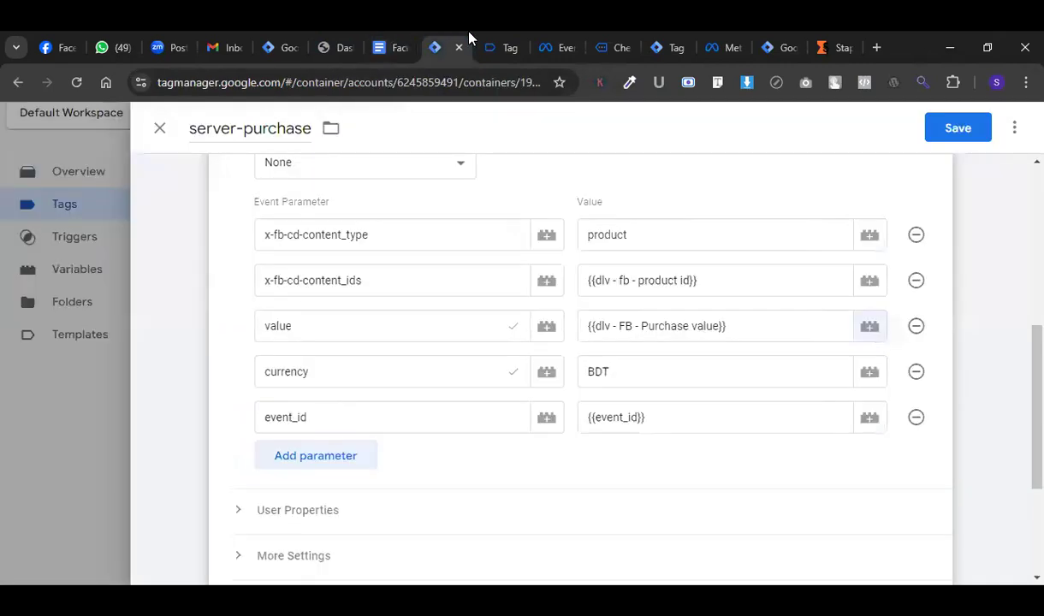
triple_click(639, 283)
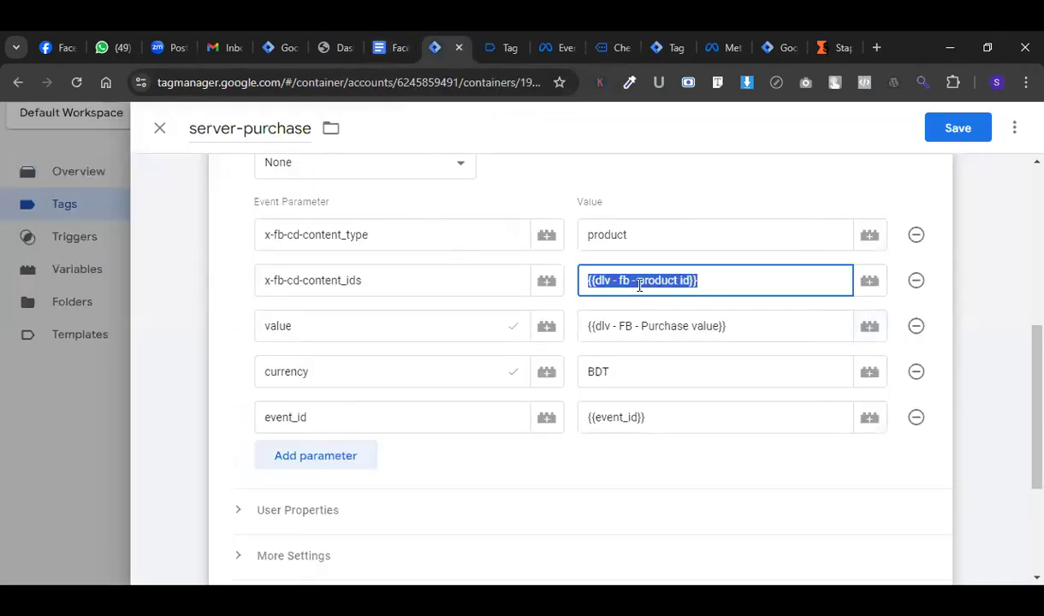
key(BackSpace)
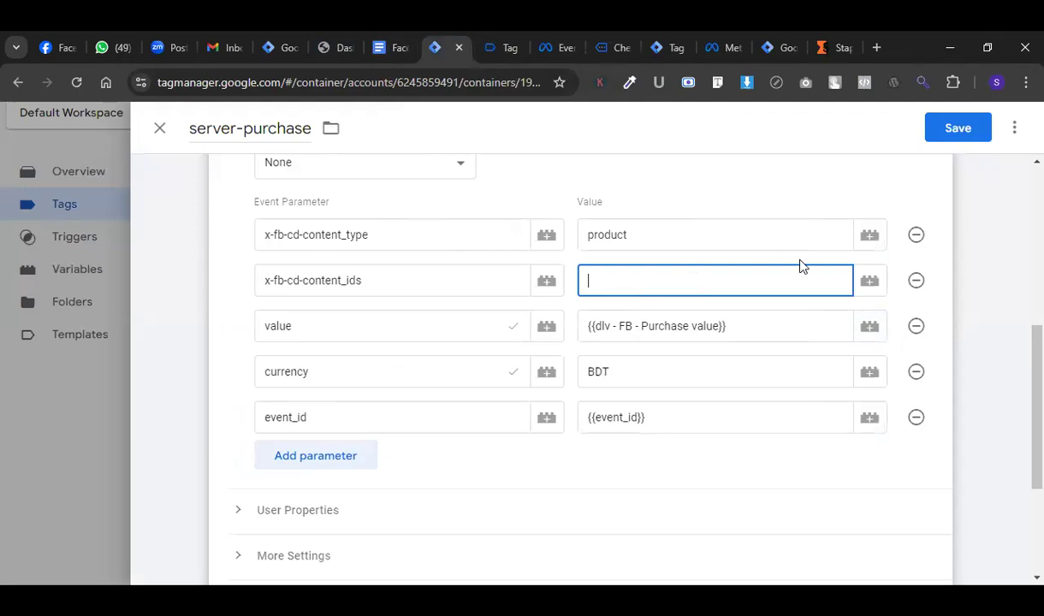
click(869, 282)
scroll(495, 353, down, 2)
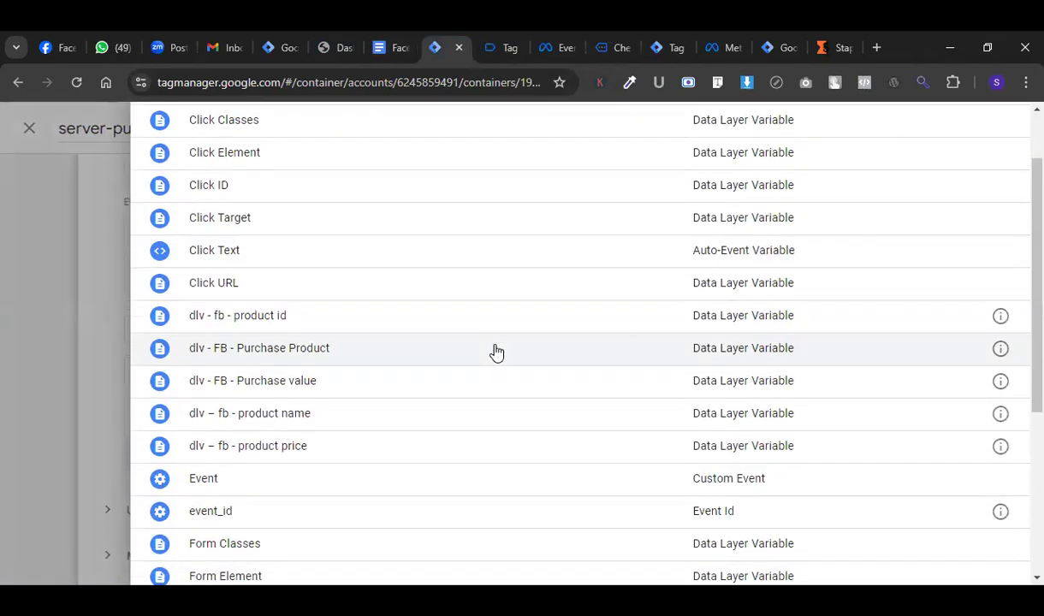
scroll(495, 353, up, 1)
scroll(495, 353, up, 1)
scroll(495, 352, down, 4)
scroll(496, 353, down, 1)
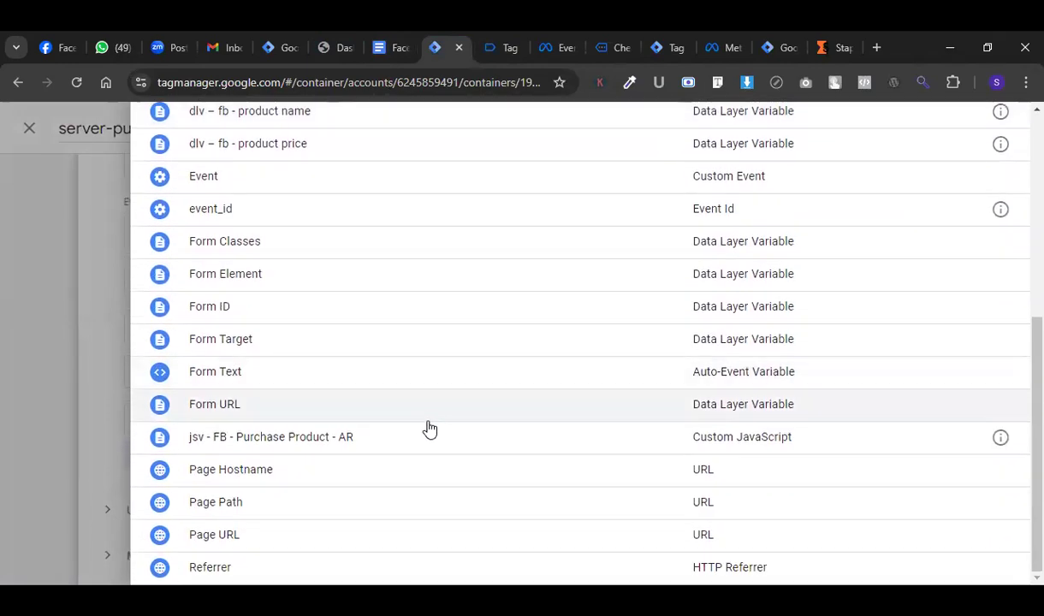
click(426, 431)
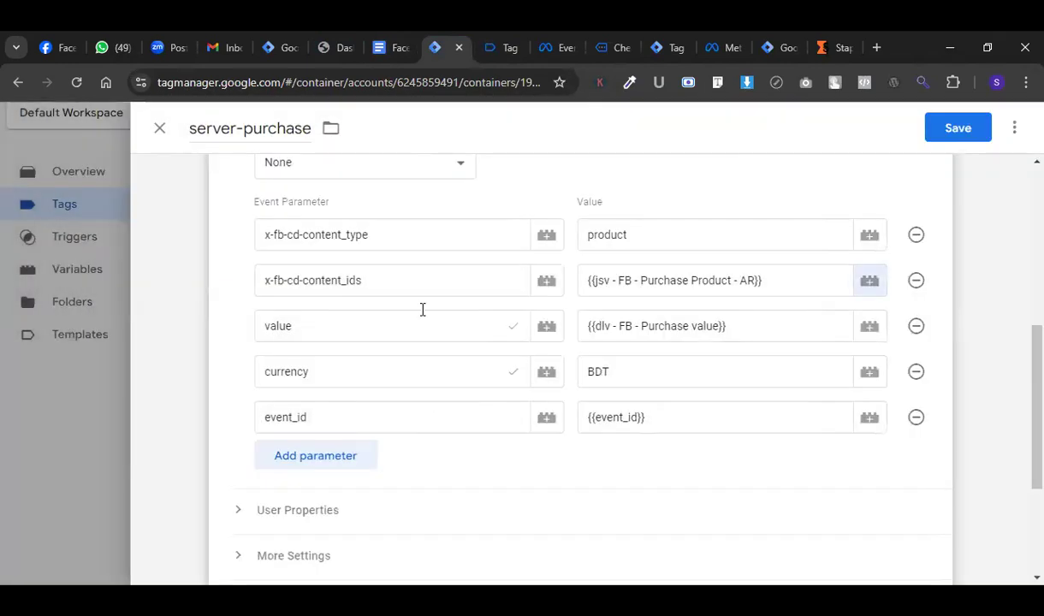
Step: Compare the event parameters against the Code 1 pixel snippet in Google Docs
click(400, 43)
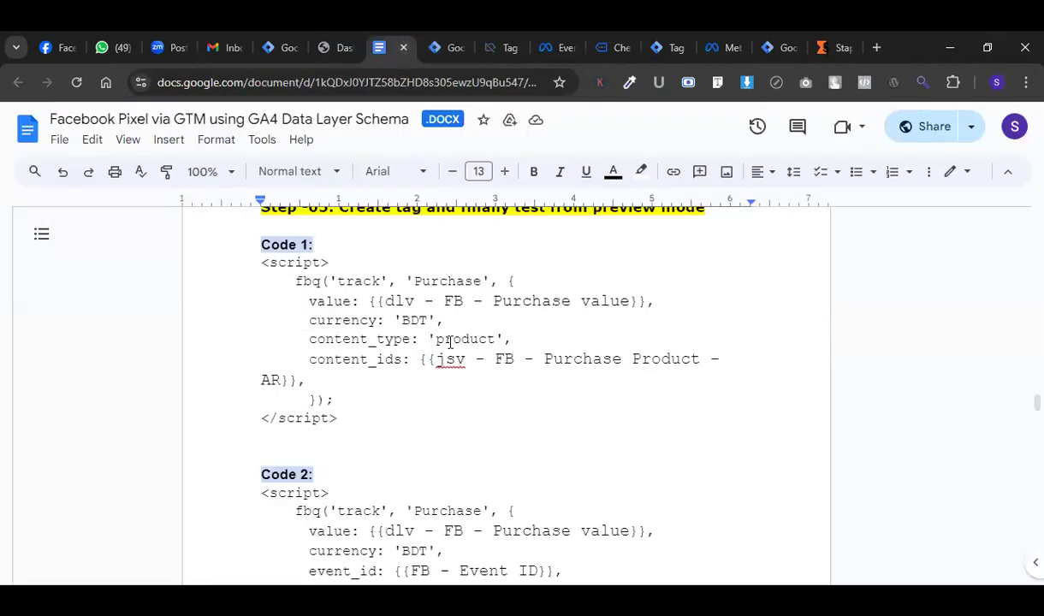
click(440, 47)
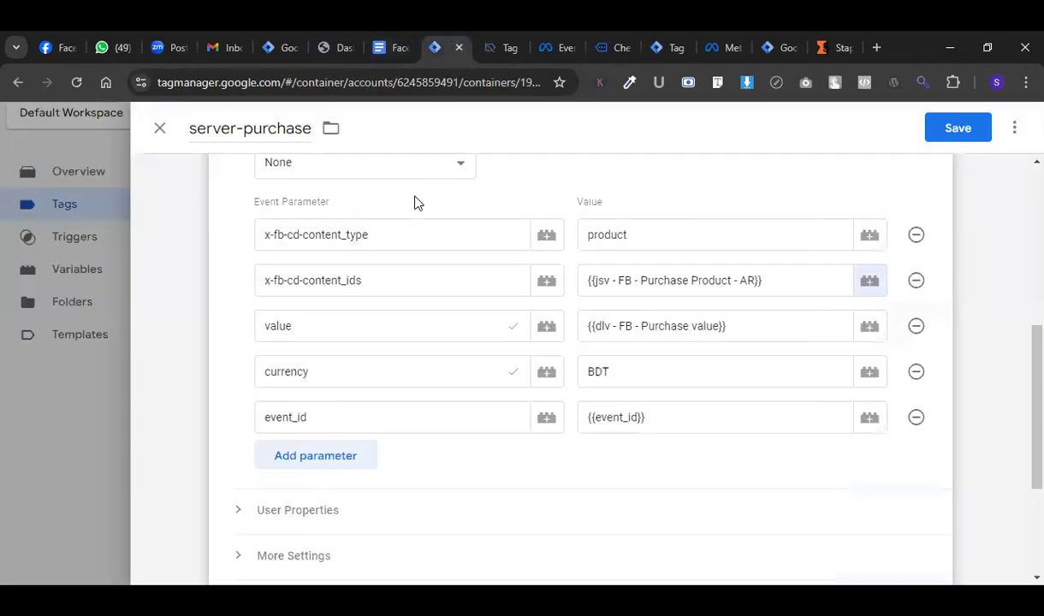
click(392, 47)
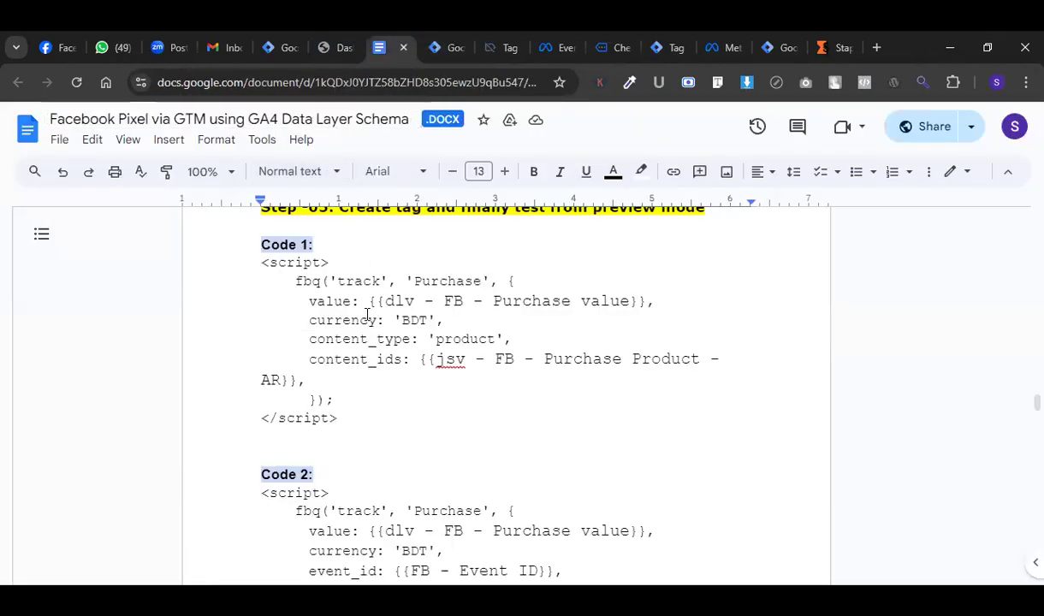
click(452, 47)
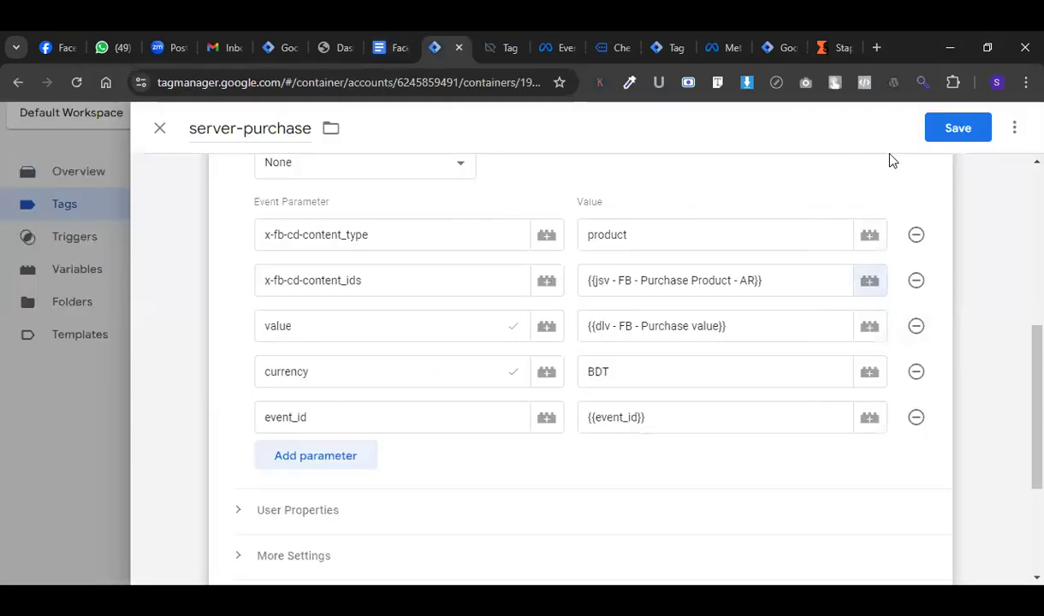
scroll(664, 350, up, 3)
Step: Change the tag's Event Name from add_to_cart to purchase
scroll(667, 352, up, 1)
double_click(303, 343)
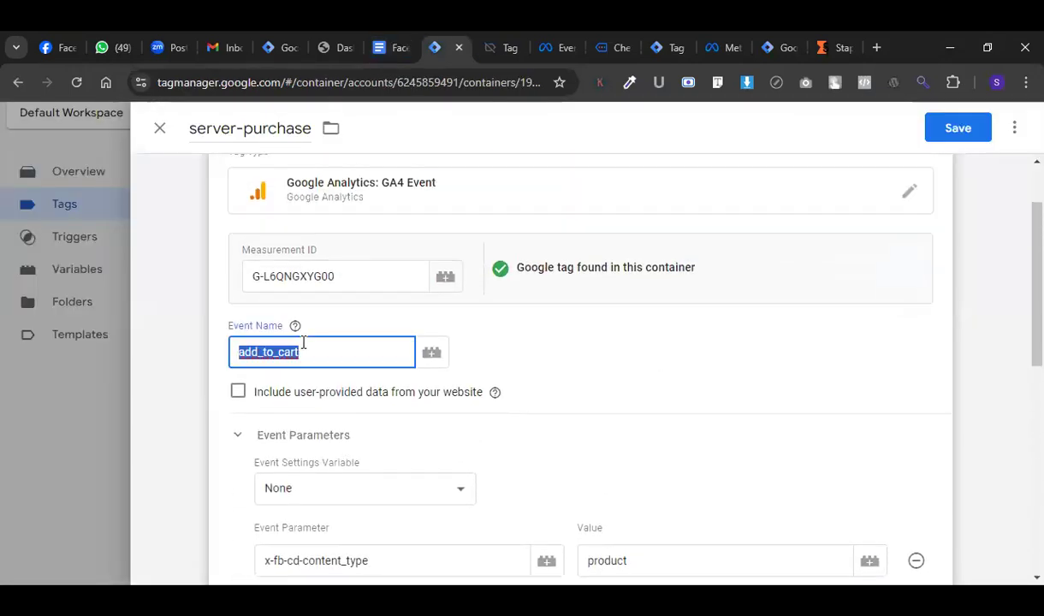
text(purchase)
Step: Swap the add_to_cart trigger for the purchase trigger and save server-purchase
scroll(548, 316, down, 6)
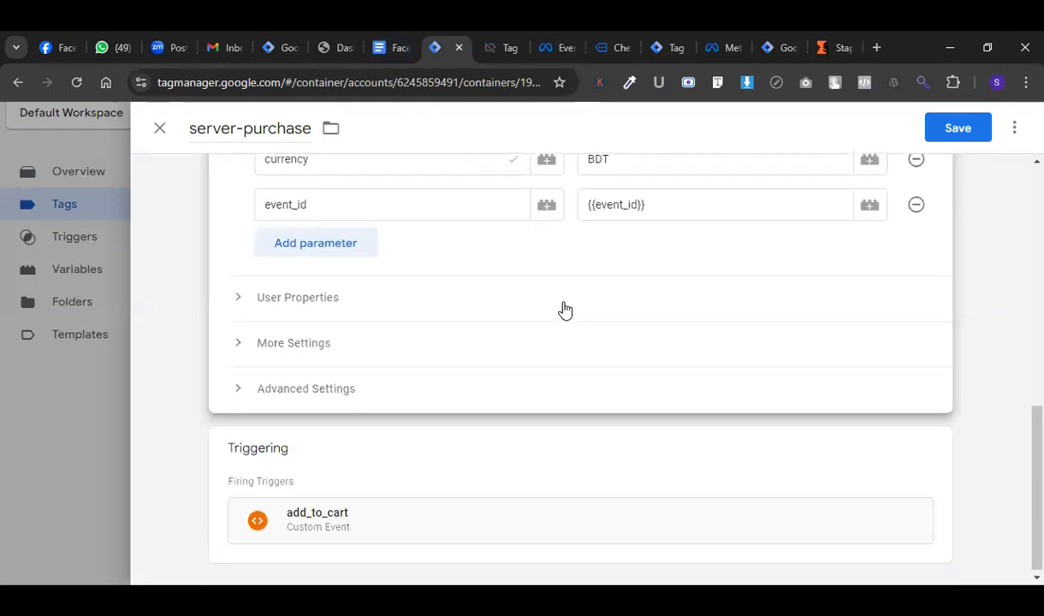
scroll(753, 482, up, 1)
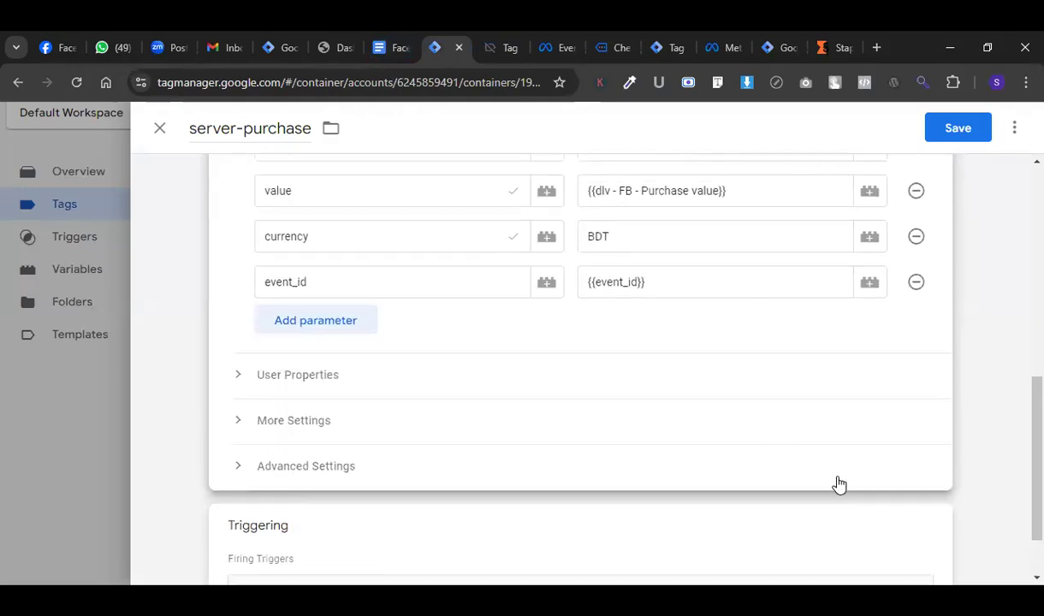
scroll(855, 445, down, 1)
click(933, 449)
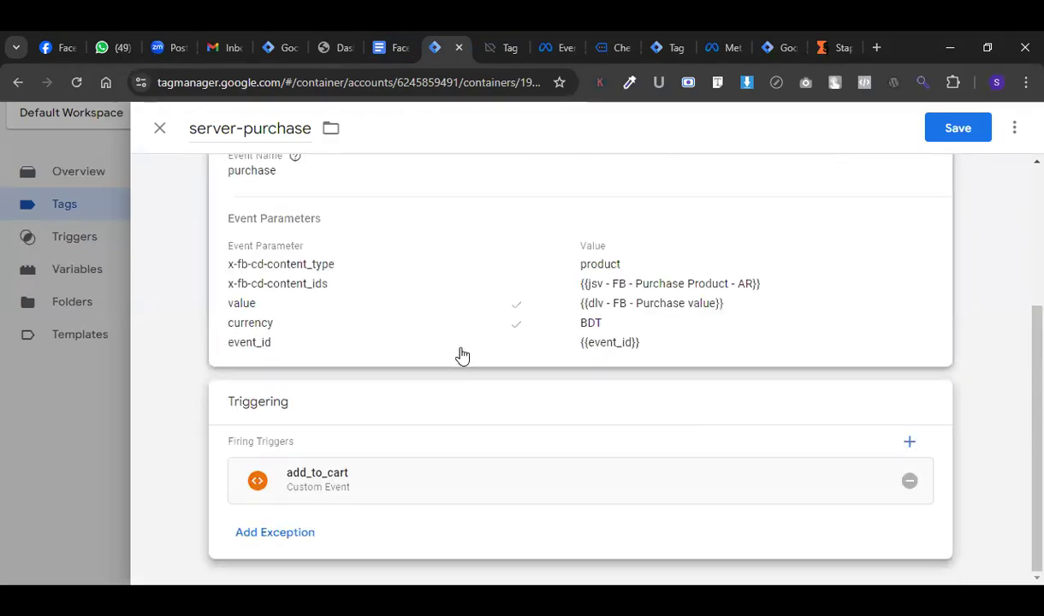
click(910, 481)
click(595, 439)
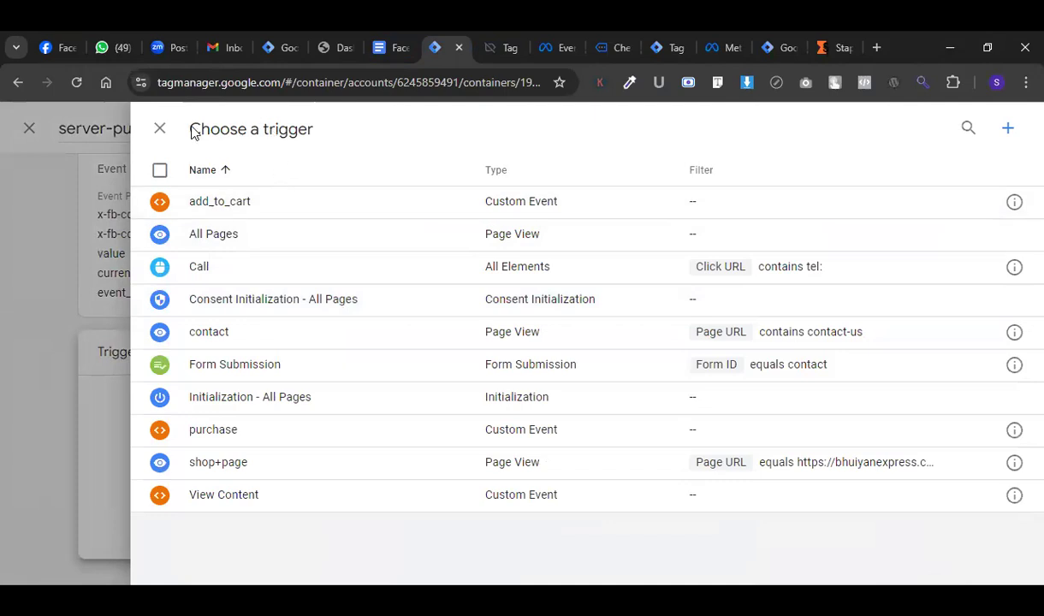
click(240, 428)
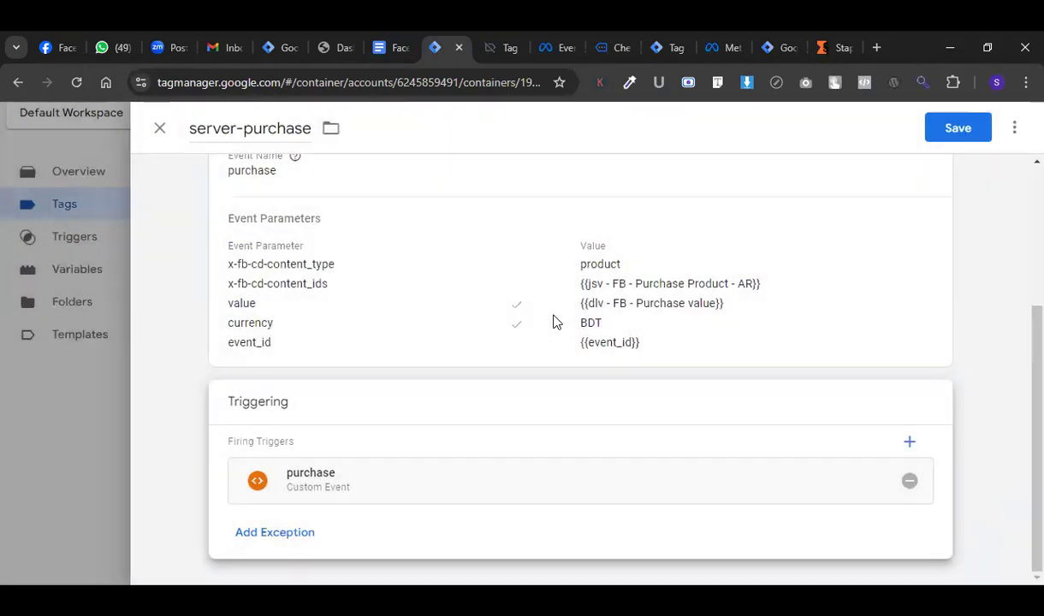
click(959, 133)
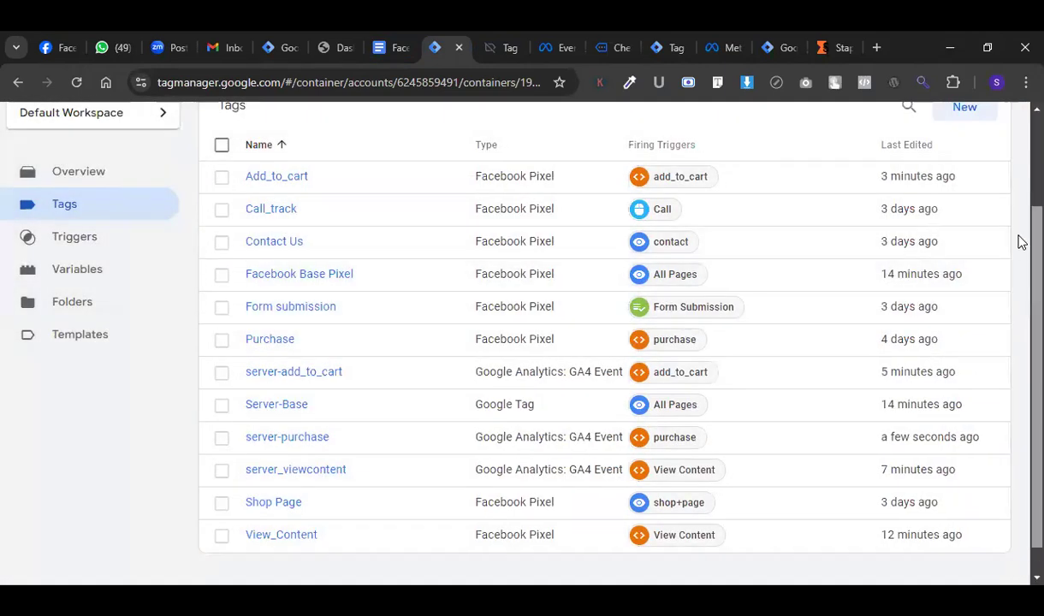
scroll(1020, 392, down, 1)
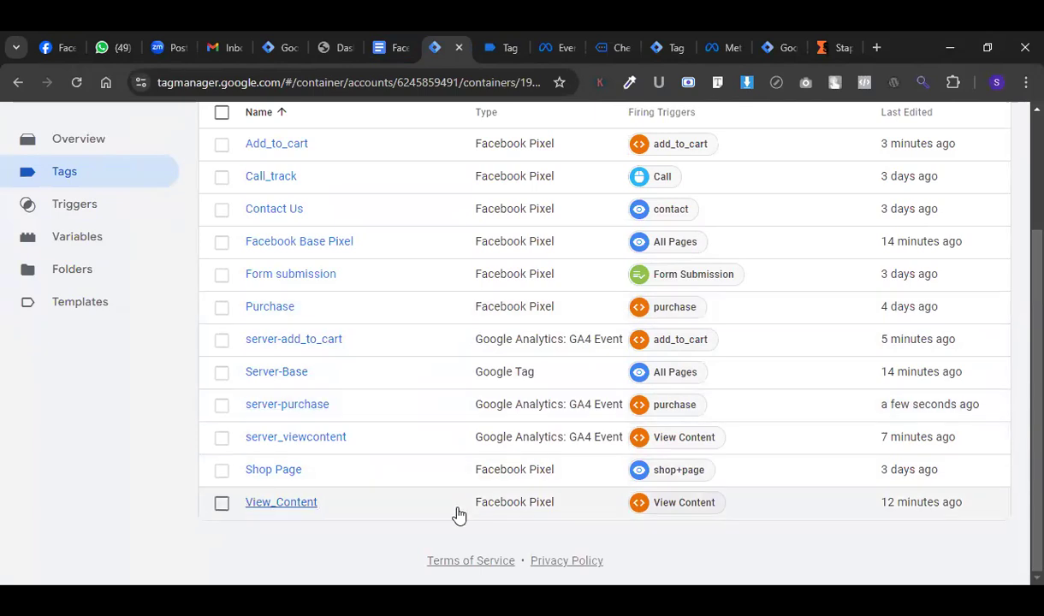
key(alt+Tab)
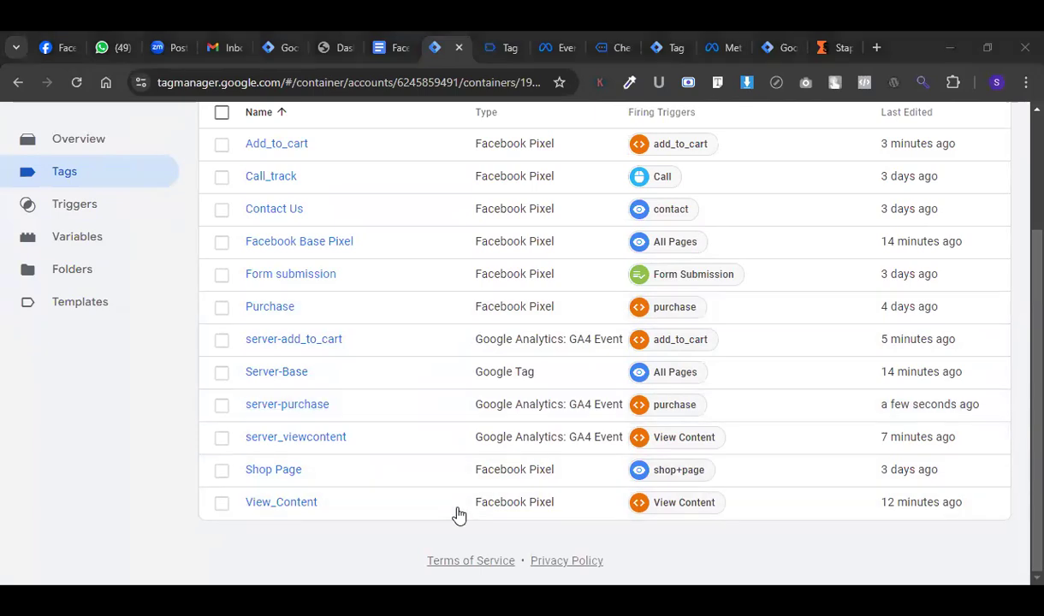
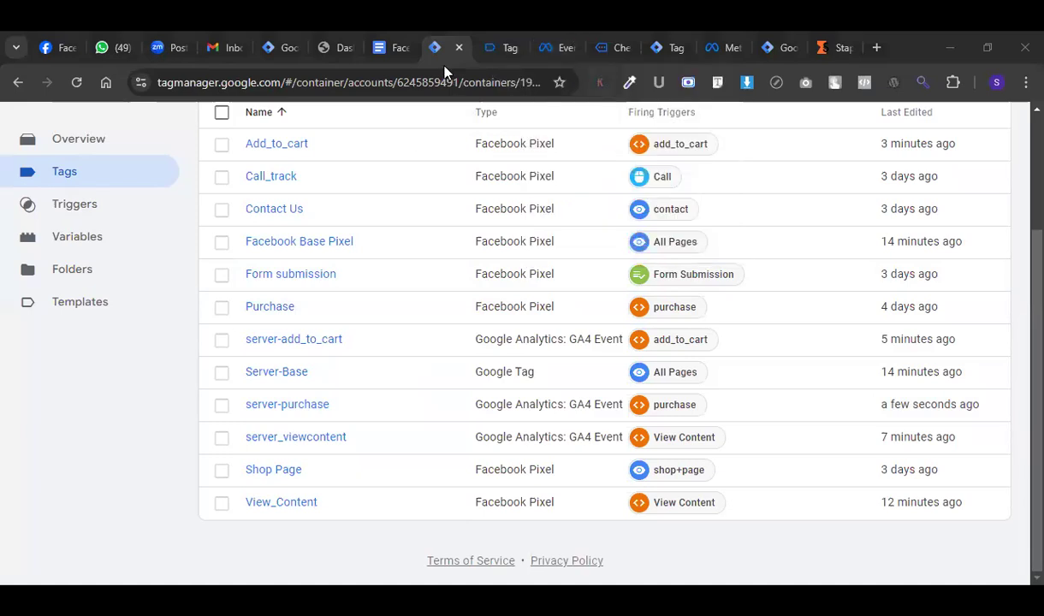
Step: Glance at the pixel setup notes, then go back to the container's tag list
click(385, 39)
scroll(633, 426, down, 4)
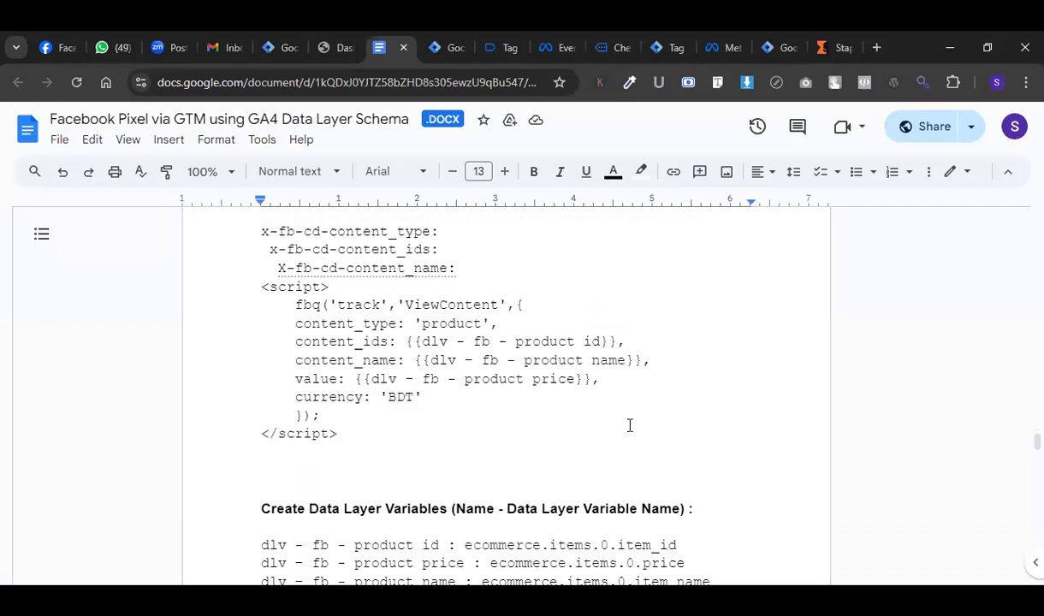
click(466, 44)
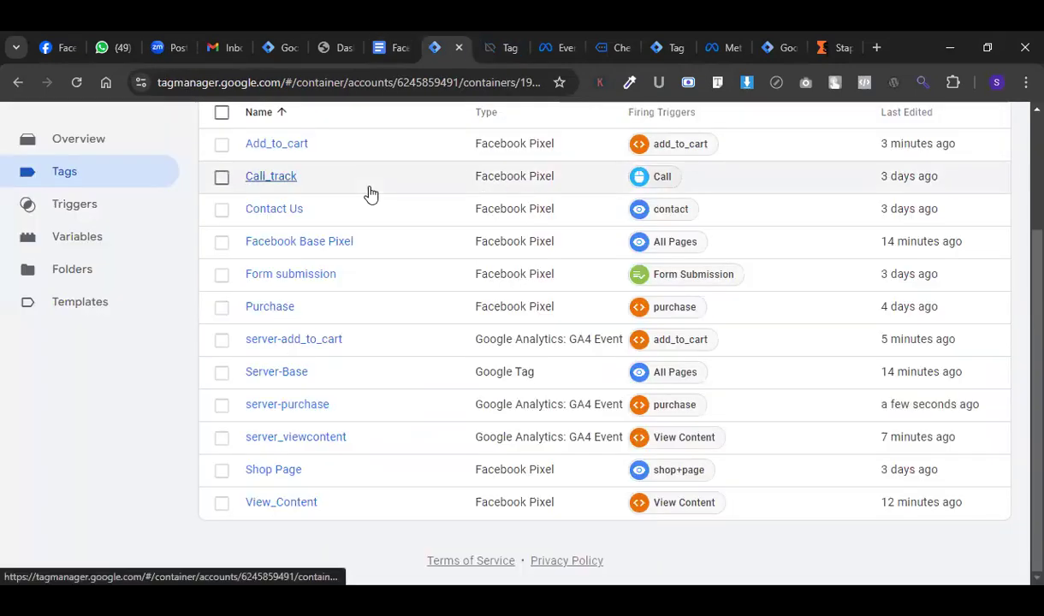
Step: Set the Purchase pixel tag's Event ID under More Settings to {{event_id}} and save
click(286, 307)
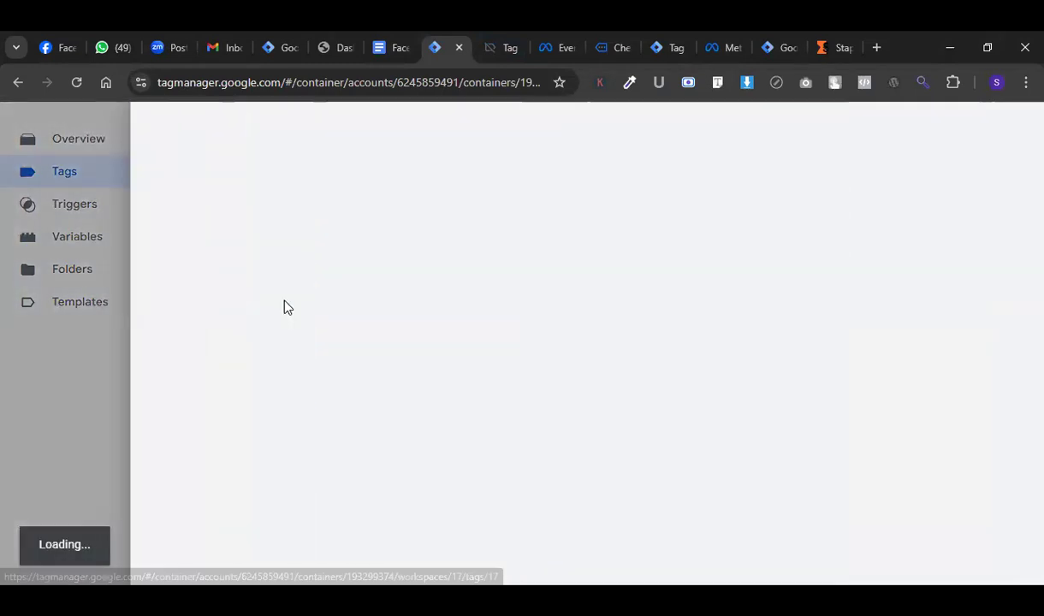
scroll(291, 319, down, 4)
scroll(291, 319, down, 1)
click(296, 324)
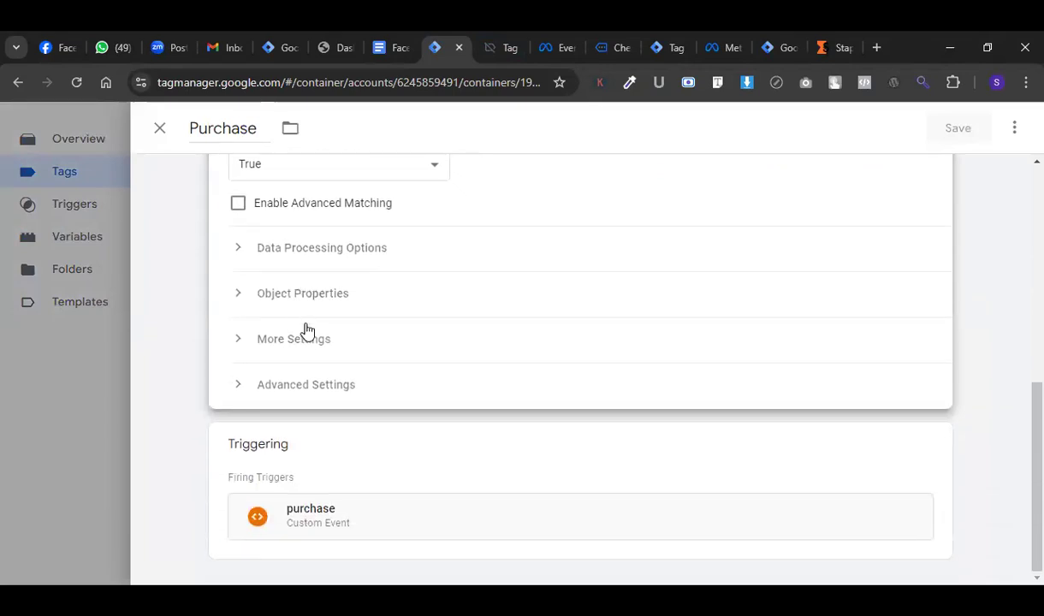
click(304, 338)
scroll(305, 338, down, 2)
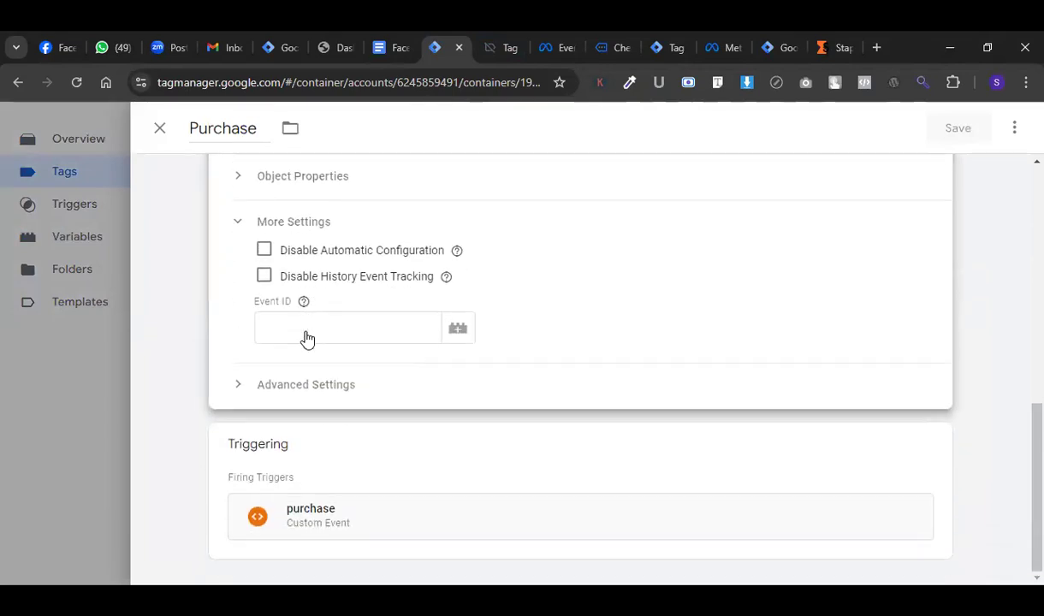
click(458, 329)
scroll(462, 342, down, 3)
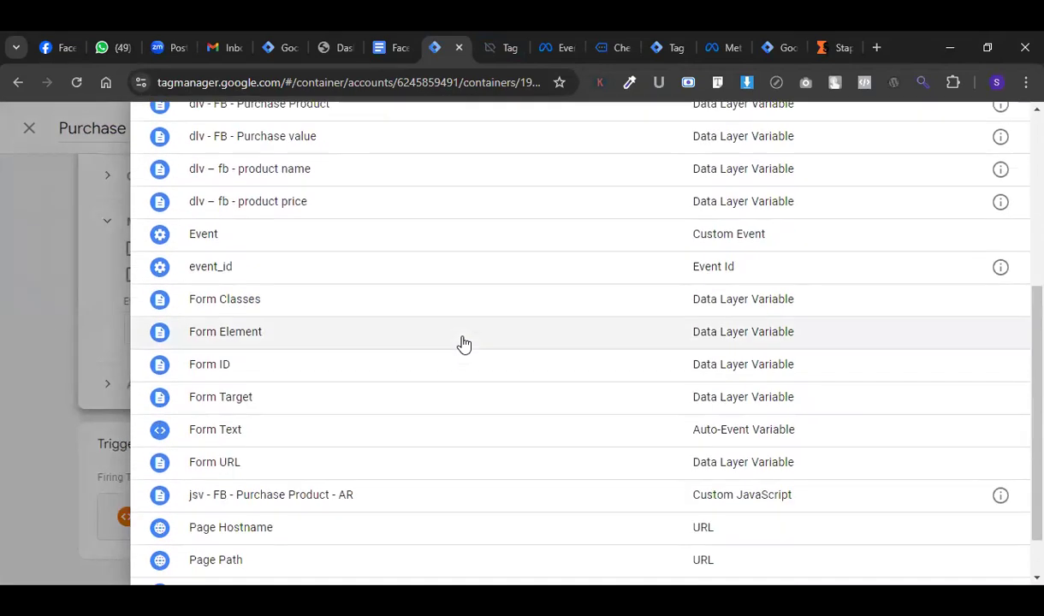
click(323, 261)
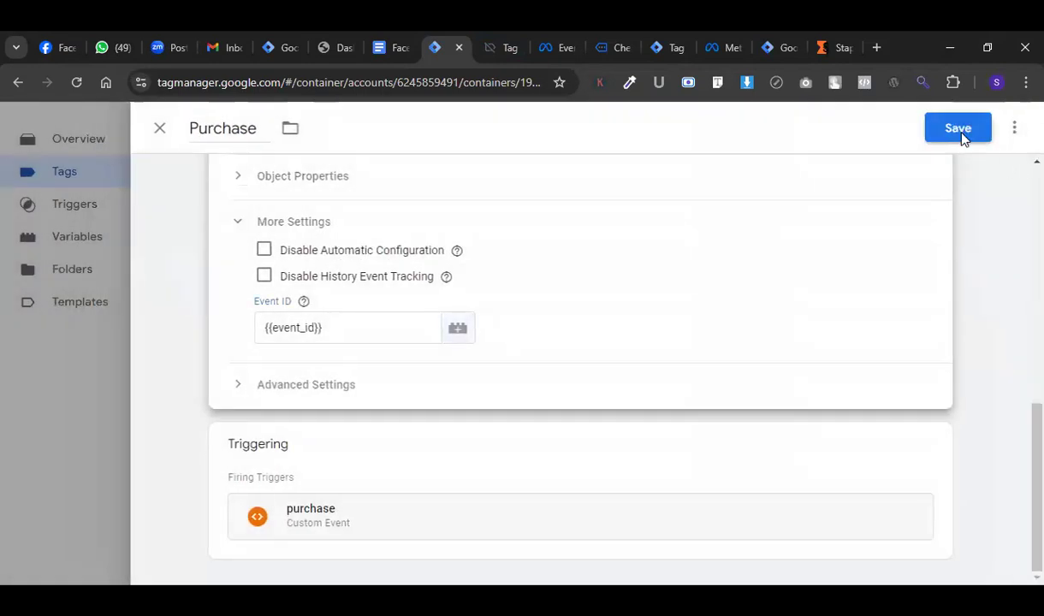
click(962, 133)
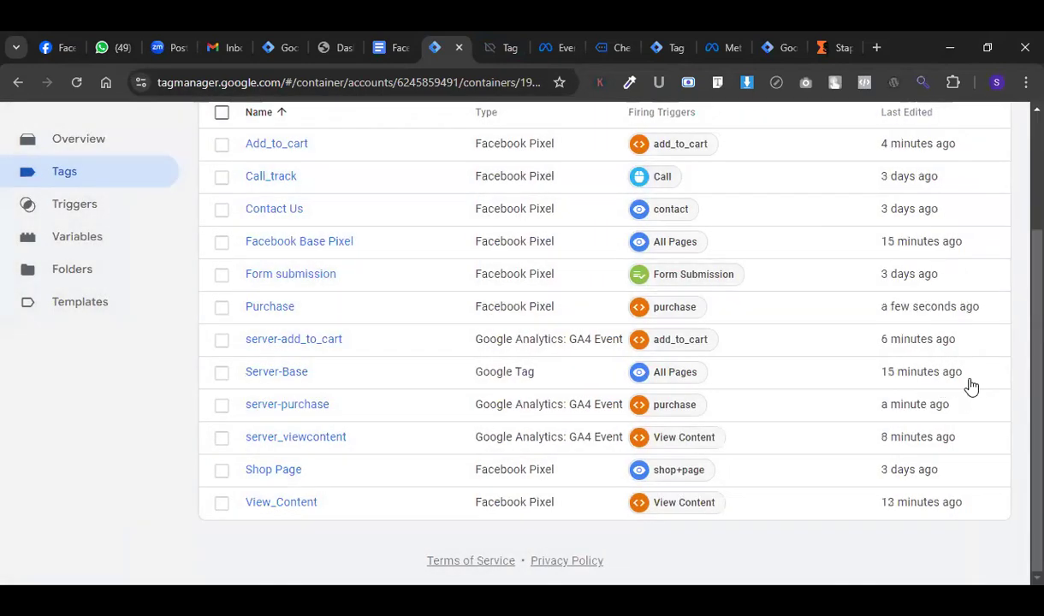
scroll(1019, 248, up, 3)
Step: Submit and publish the changes as Version 17 without a description, then return to Workspace
click(976, 174)
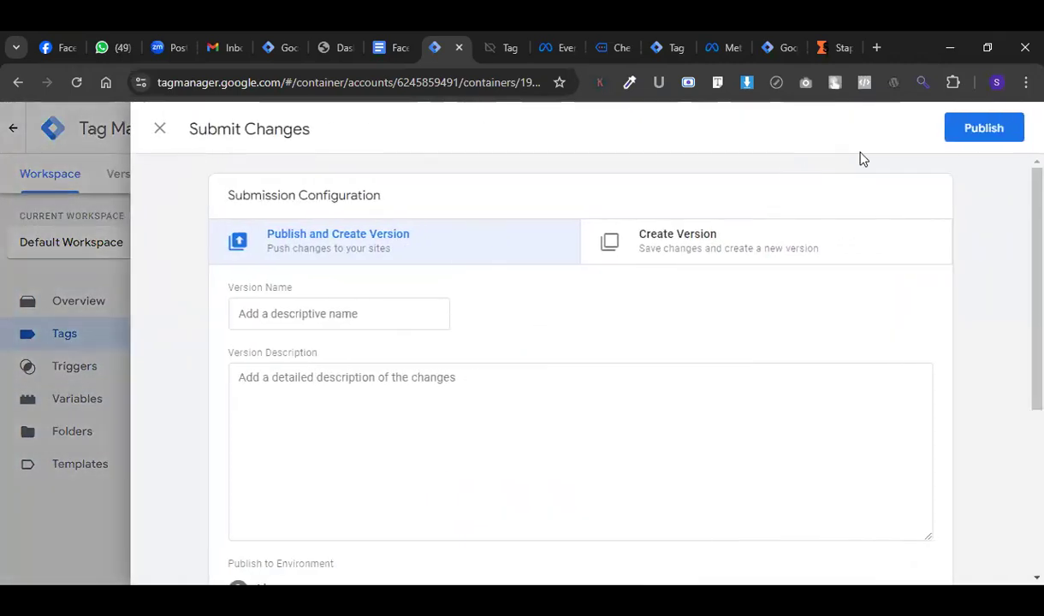
click(969, 135)
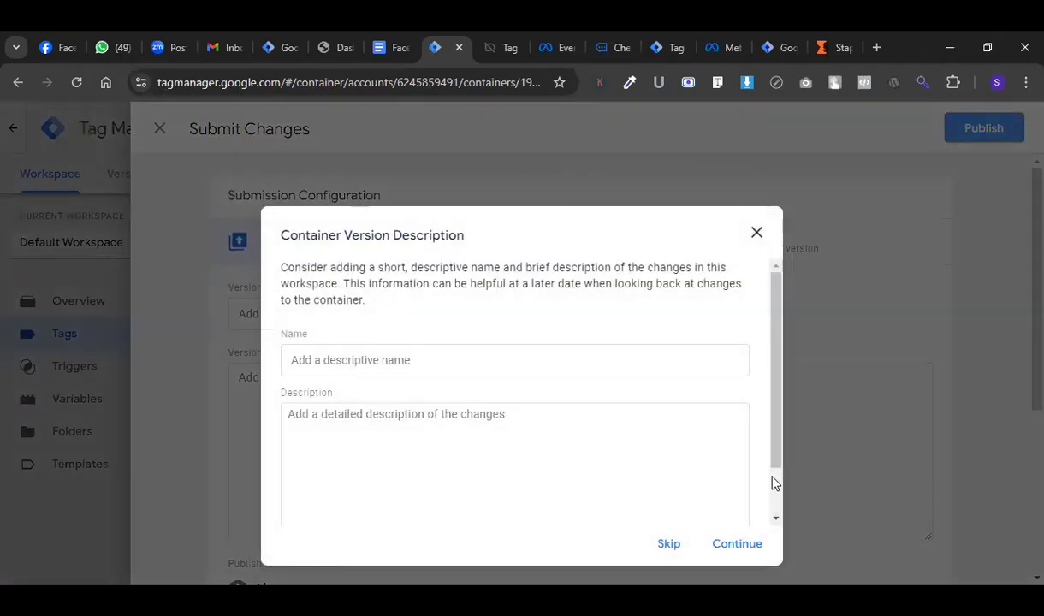
click(729, 548)
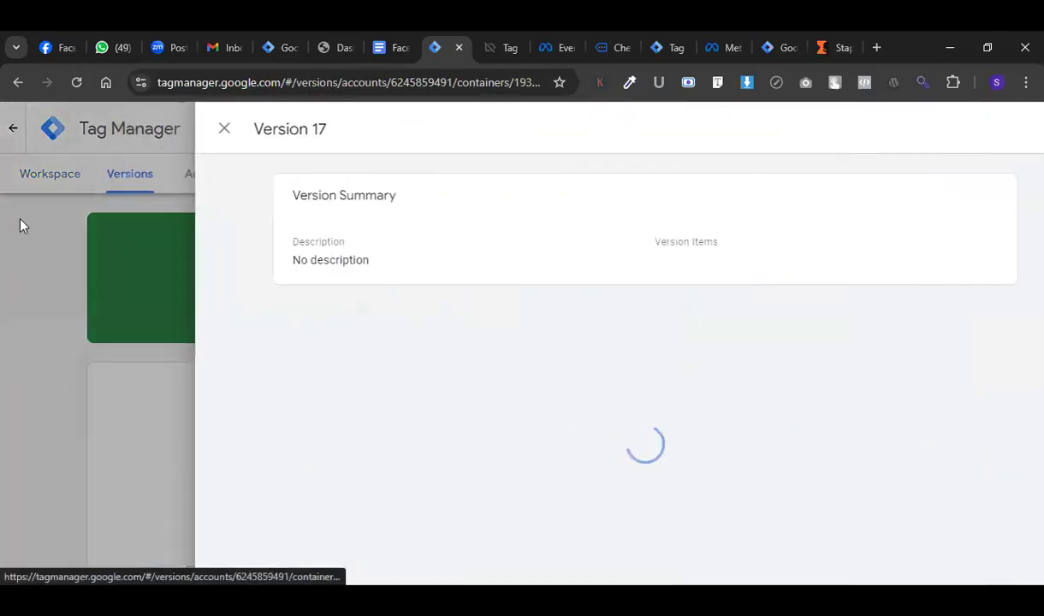
click(19, 205)
click(20, 183)
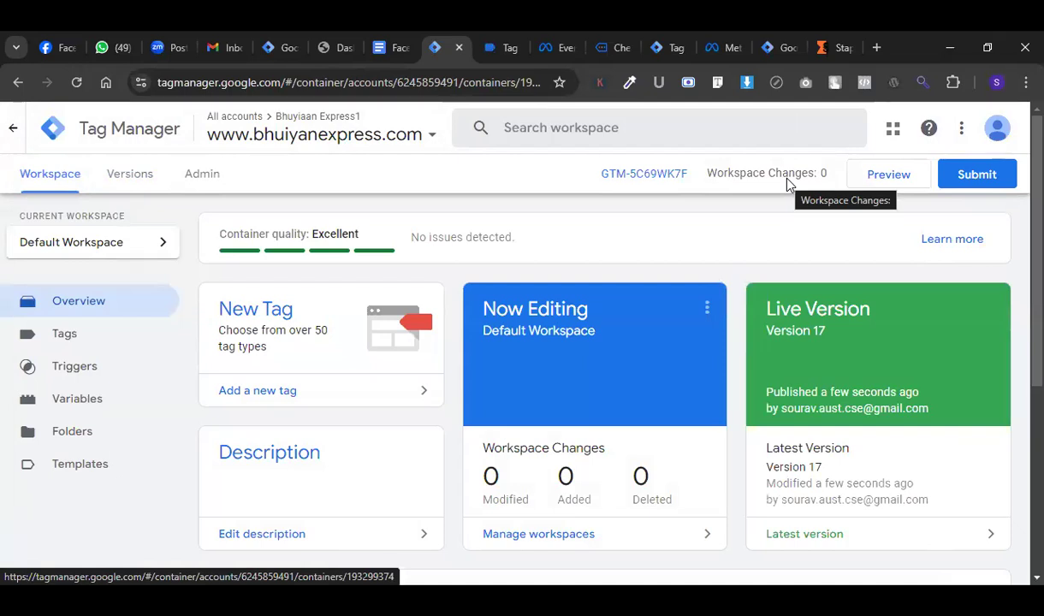
Step: Launch a Tag Assistant preview of bhuiyanexpress.com and watch Meta's Test events page
click(856, 174)
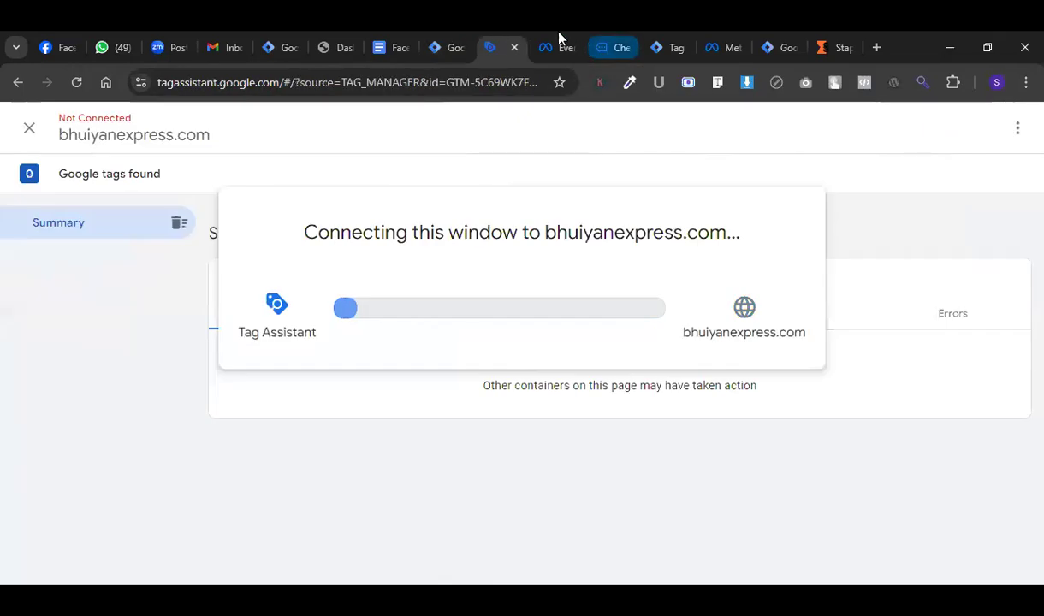
click(505, 38)
drag(1005, 357, 1006, 334)
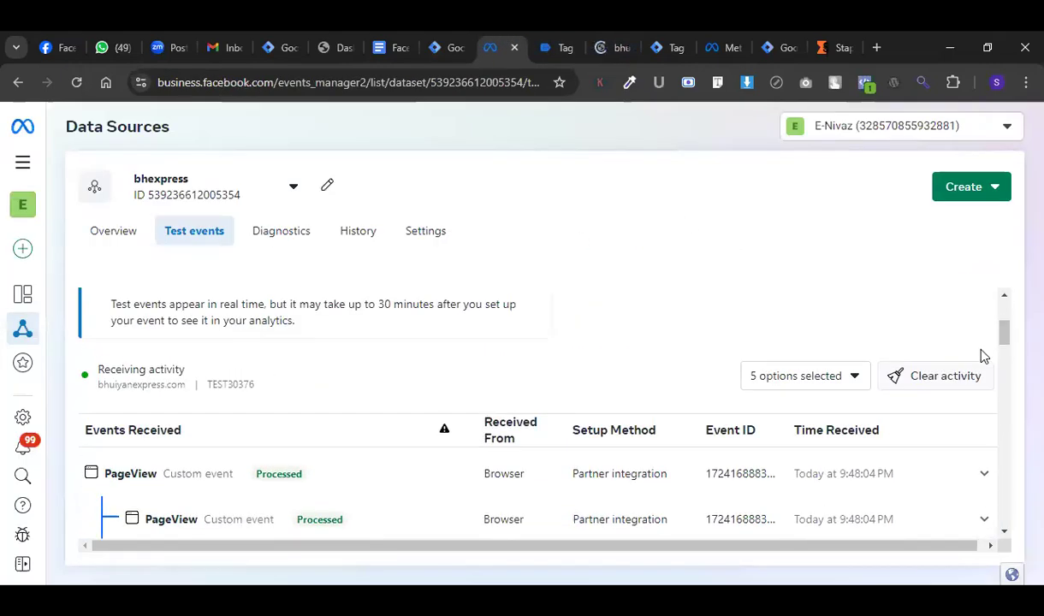
Step: Clear the old test activity and reload the store tab running in debug mode
click(900, 376)
click(719, 340)
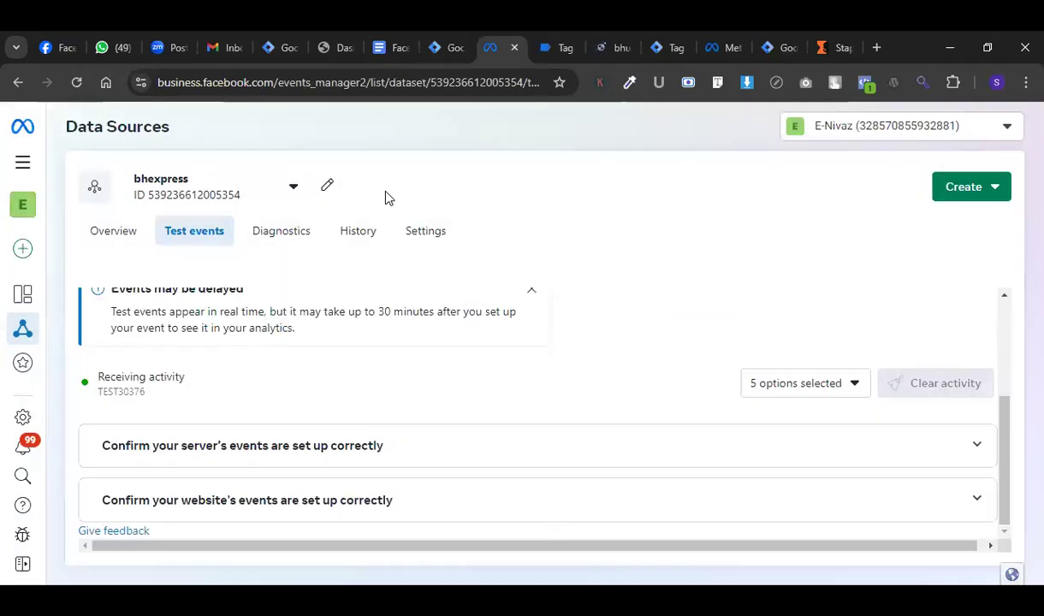
click(623, 43)
drag(614, 45, 568, 39)
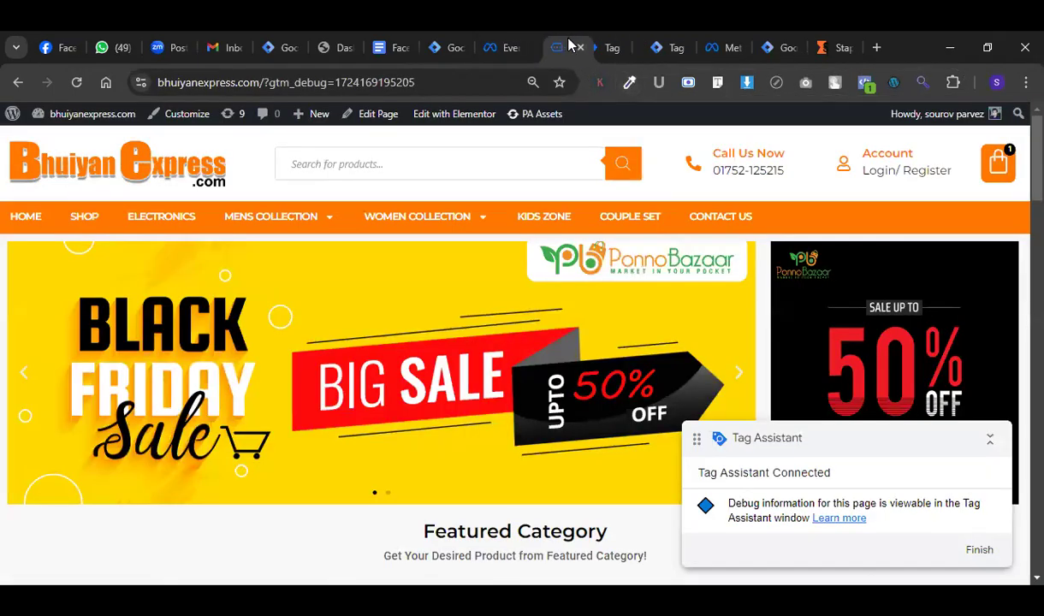
click(513, 38)
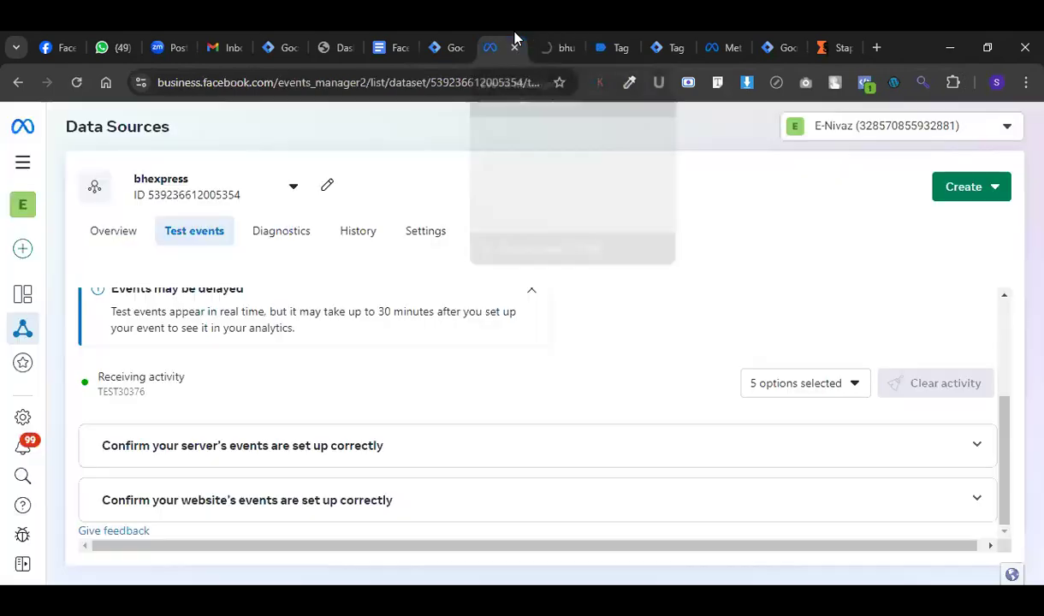
click(552, 45)
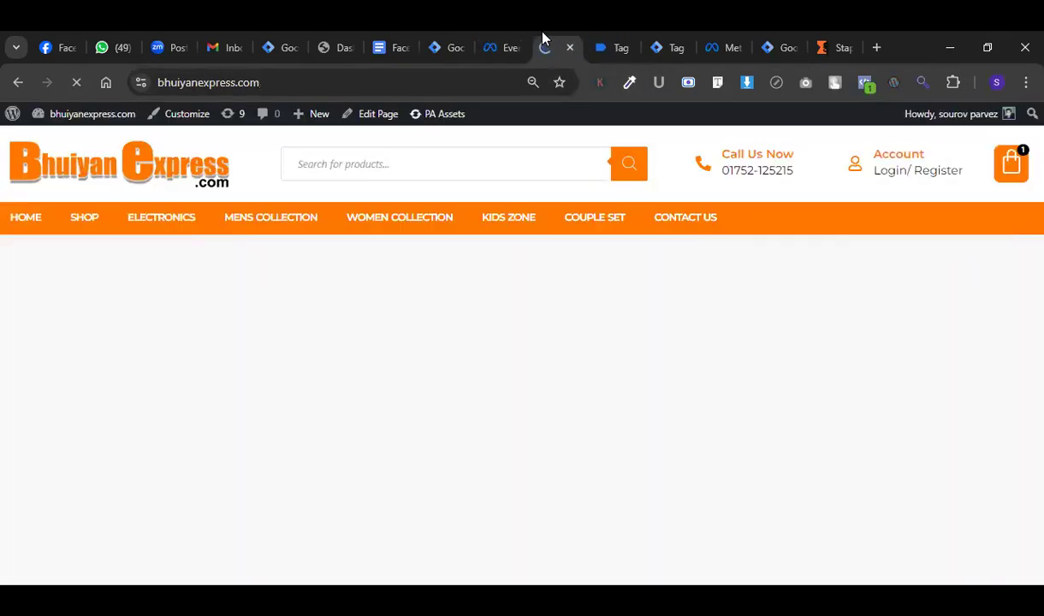
click(492, 45)
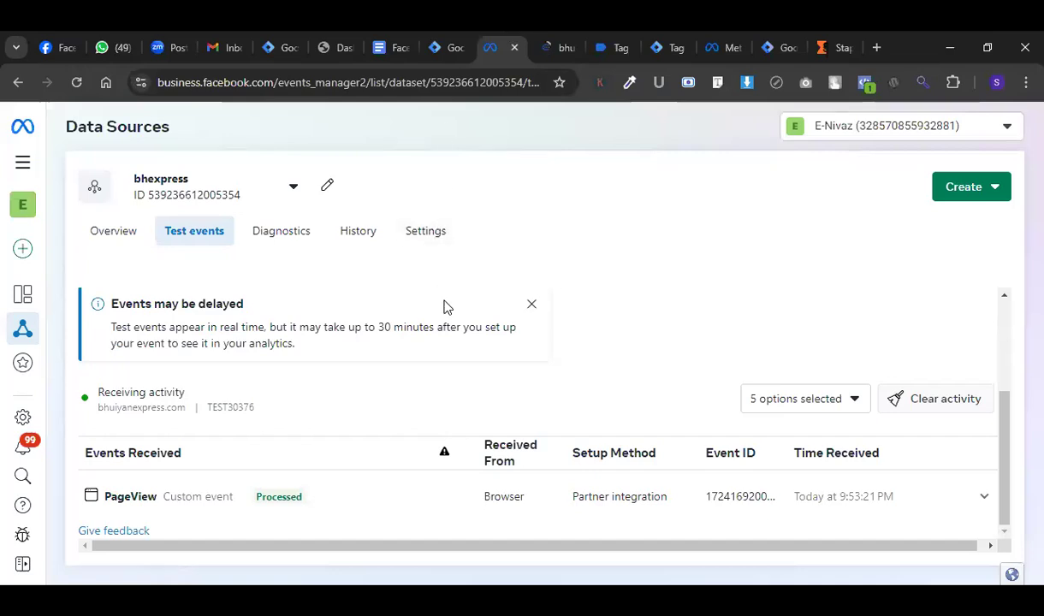
Step: Browse the store to the earphone product page and check the new PageView test events
click(556, 44)
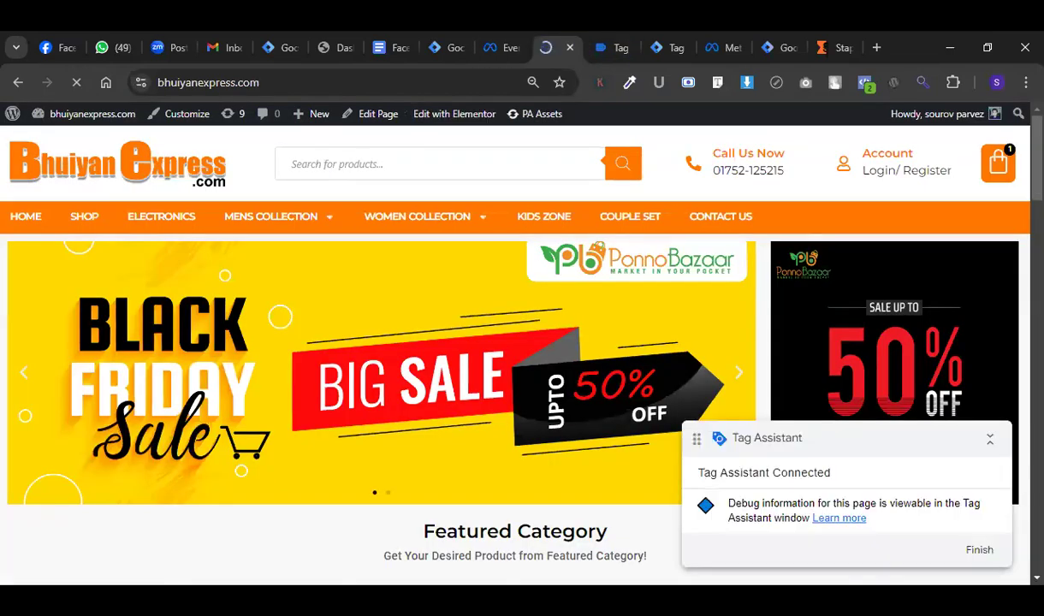
scroll(1016, 242, down, 8)
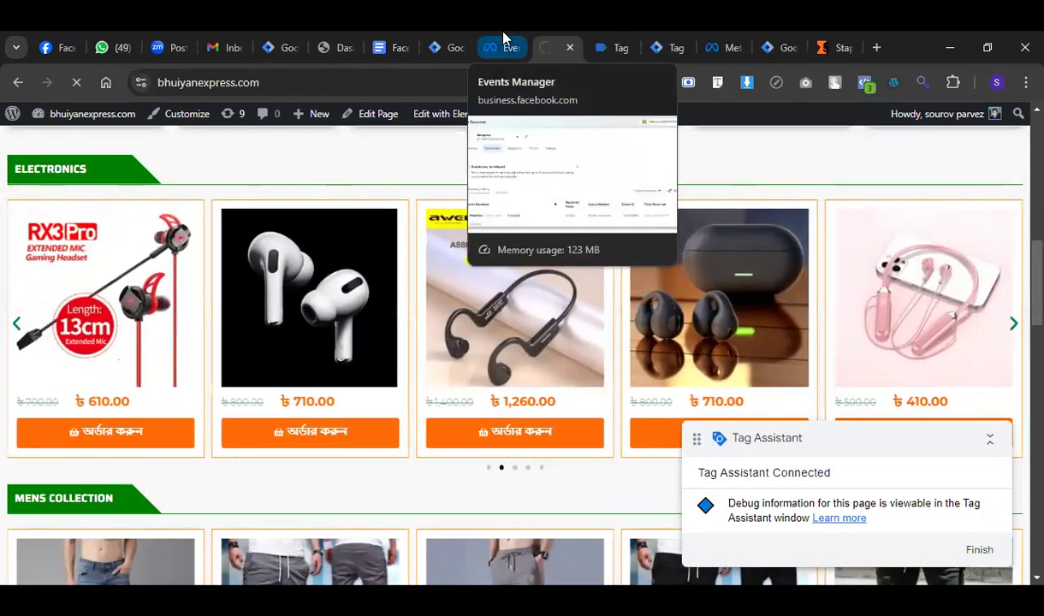
click(504, 43)
click(552, 45)
click(513, 44)
scroll(353, 470, down, 1)
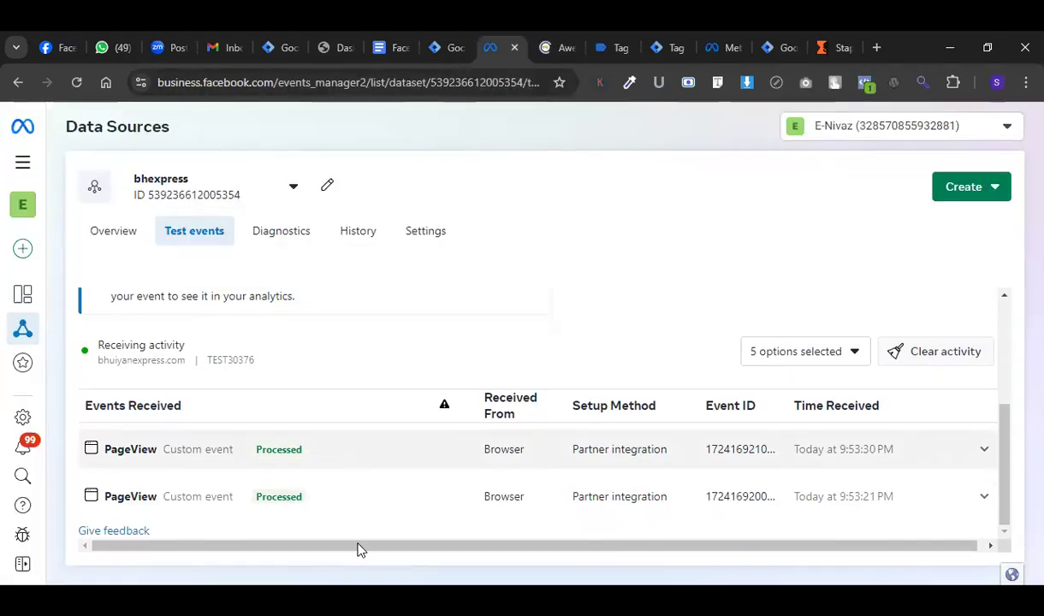
click(554, 47)
drag(1034, 252, 1034, 264)
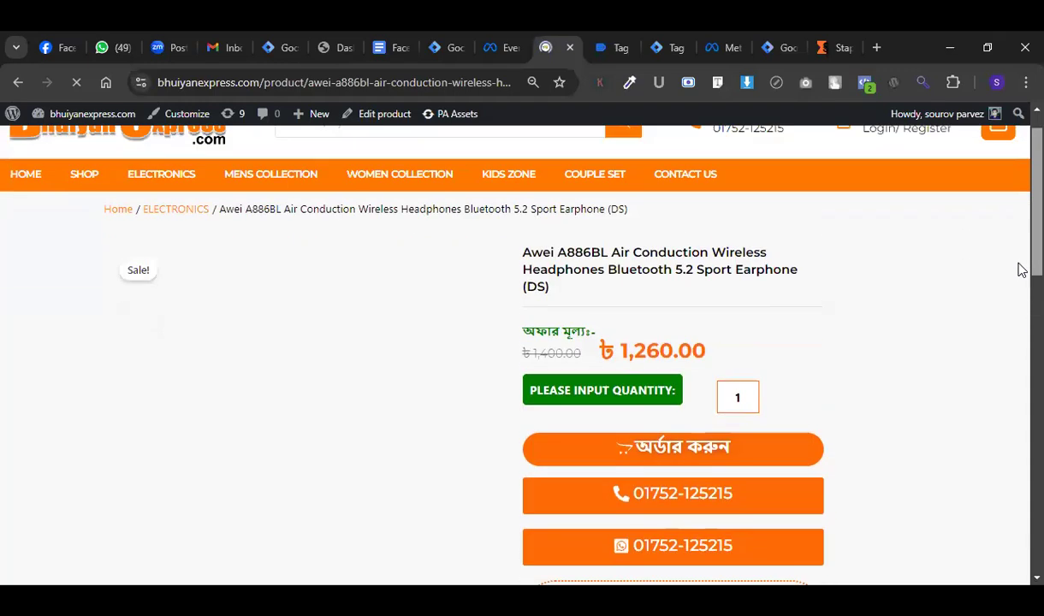
scroll(1020, 271, down, 4)
scroll(1019, 304, up, 1)
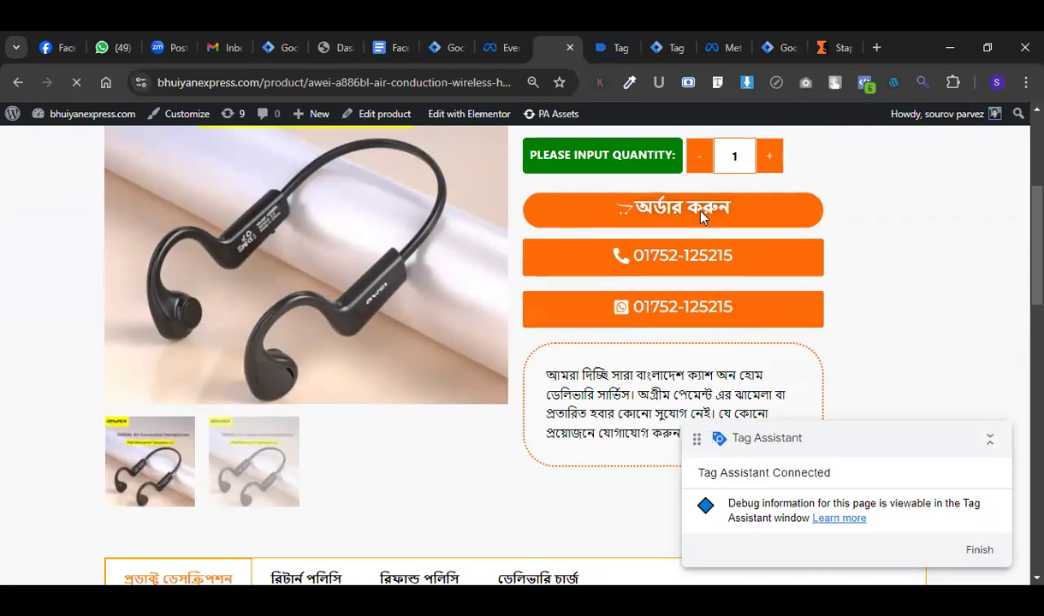
click(498, 44)
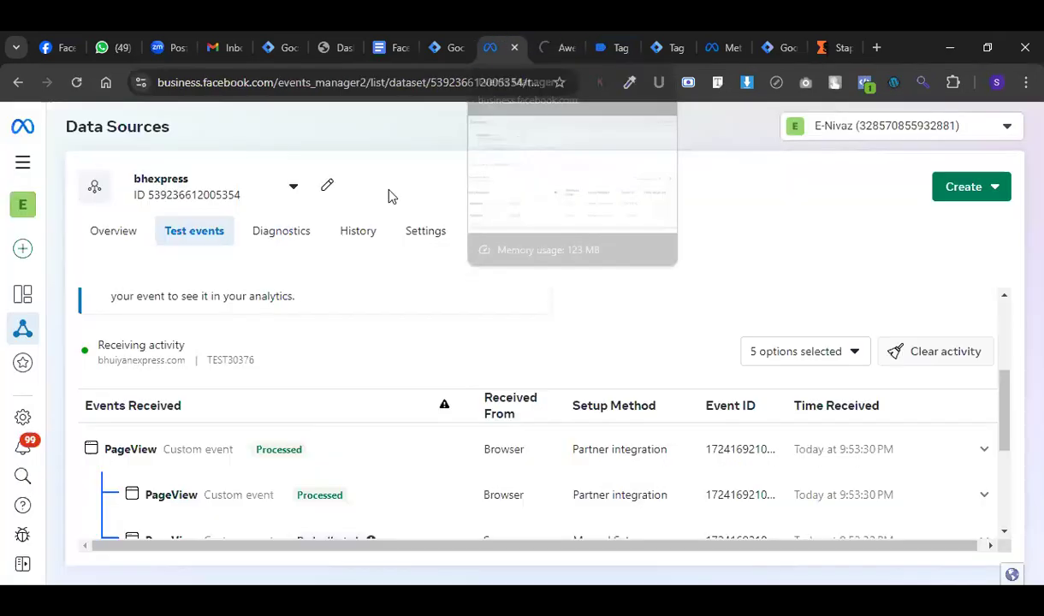
Step: Review the deduplicated Add to cart and View content server events, then go to the ৳1,870.00 checkout
scroll(323, 368, down, 3)
scroll(321, 397, up, 2)
scroll(319, 398, down, 2)
scroll(321, 398, up, 4)
scroll(320, 398, down, 3)
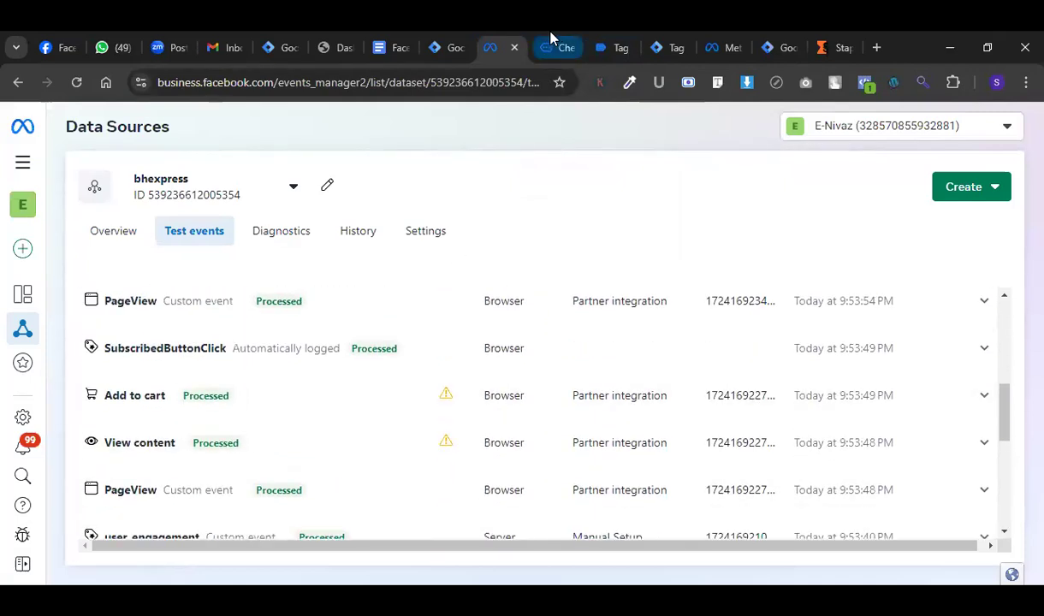
scroll(282, 432, down, 3)
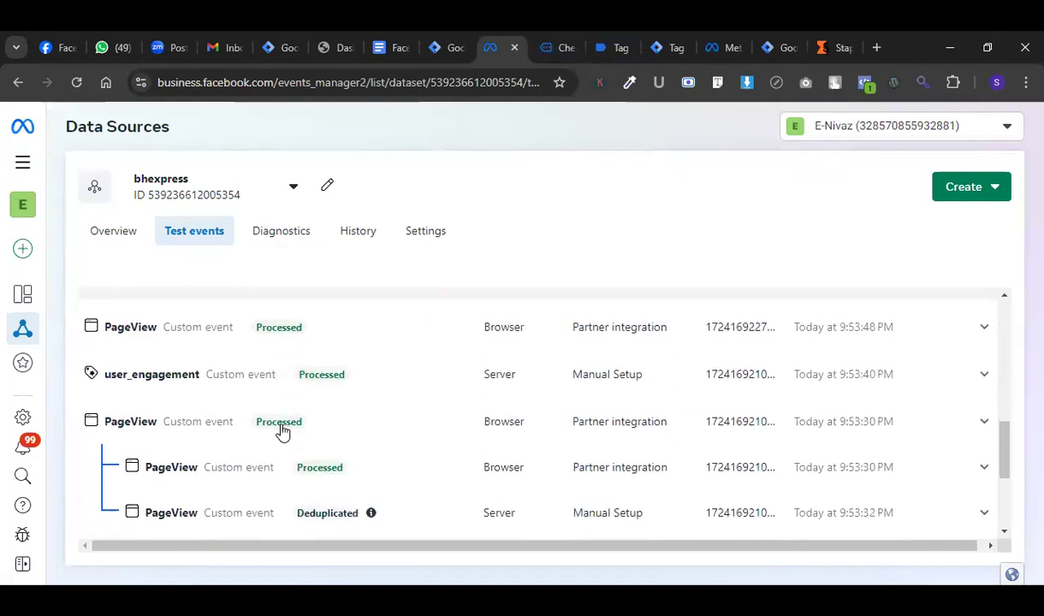
scroll(283, 432, up, 3)
scroll(282, 432, down, 2)
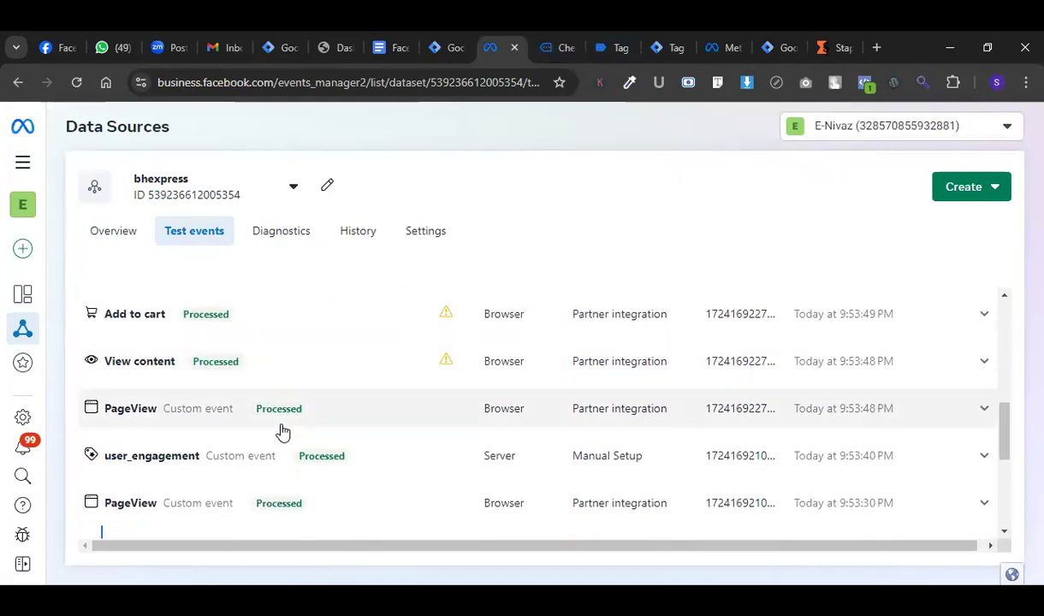
scroll(301, 392, up, 2)
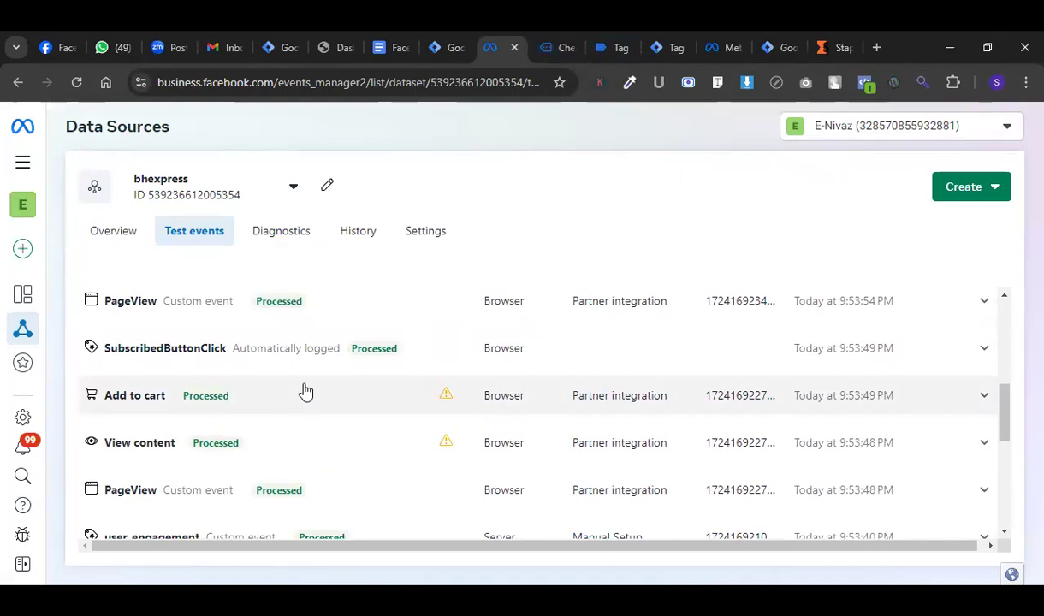
scroll(305, 391, down, 2)
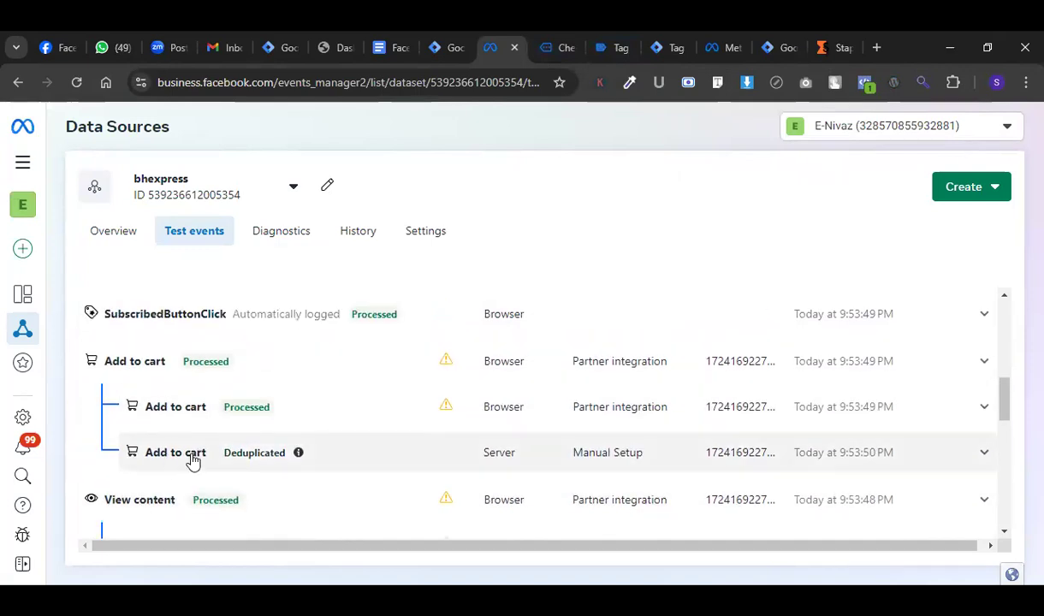
scroll(193, 462, down, 1)
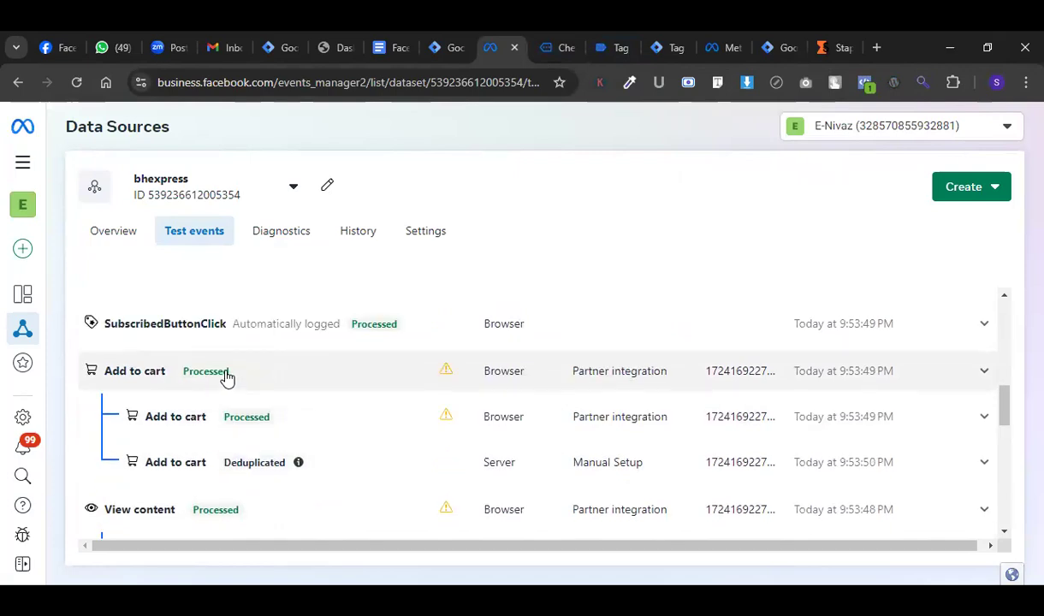
scroll(226, 378, down, 1)
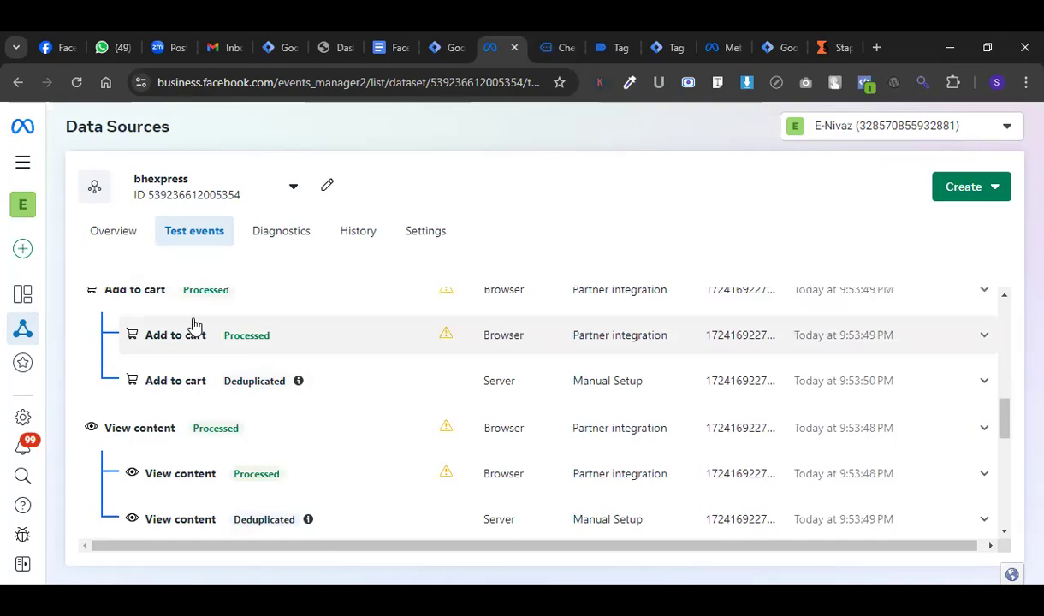
scroll(195, 325, up, 1)
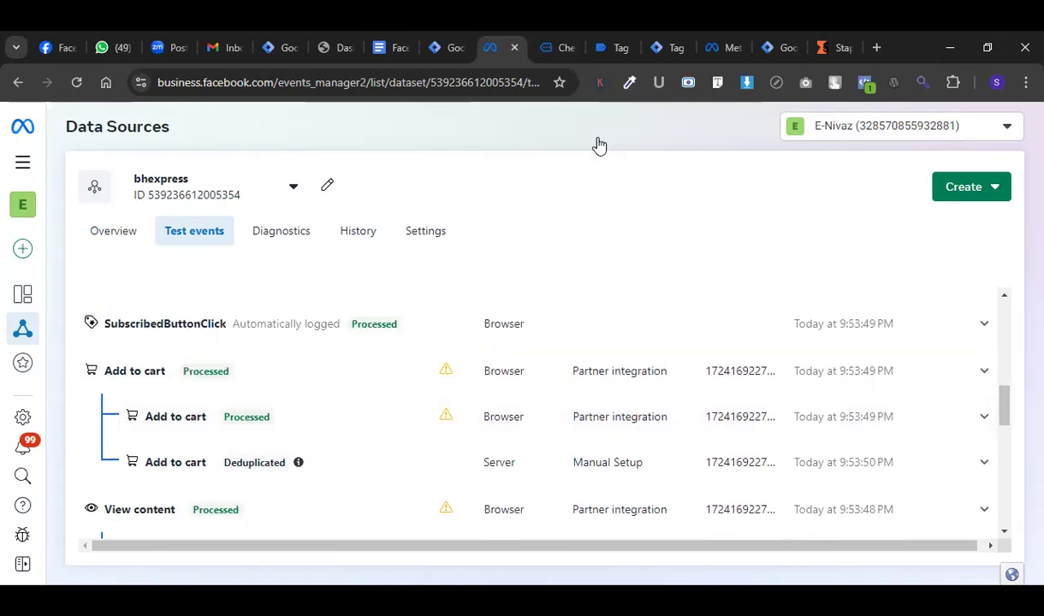
click(557, 38)
scroll(457, 313, down, 5)
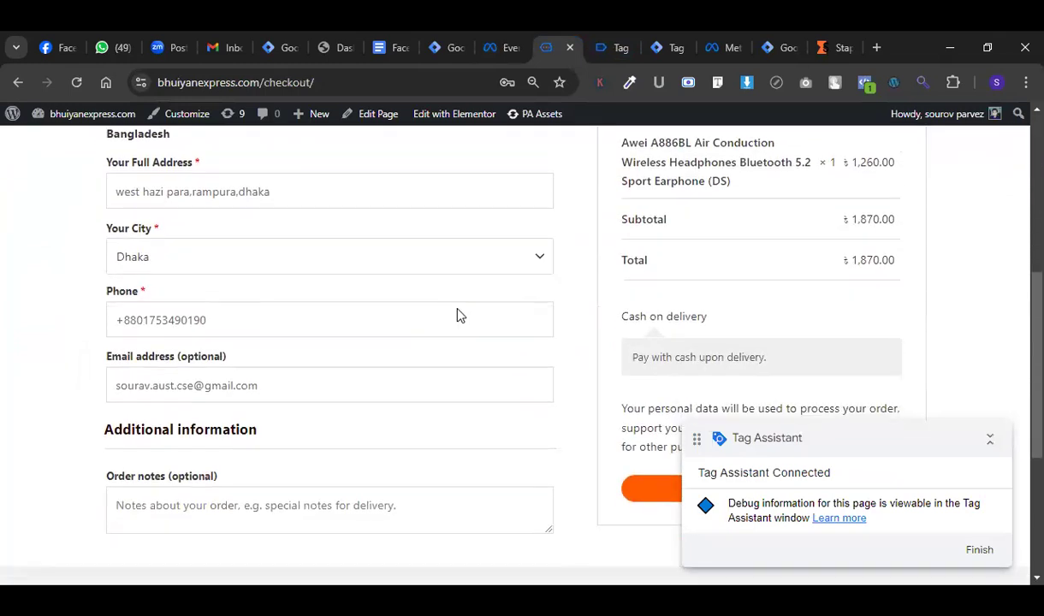
Step: Place the ৳1,870.00 cash-on-delivery test order from the checkout form
scroll(457, 316, up, 1)
scroll(457, 316, down, 3)
scroll(457, 315, up, 2)
scroll(457, 317, up, 2)
scroll(356, 321, down, 6)
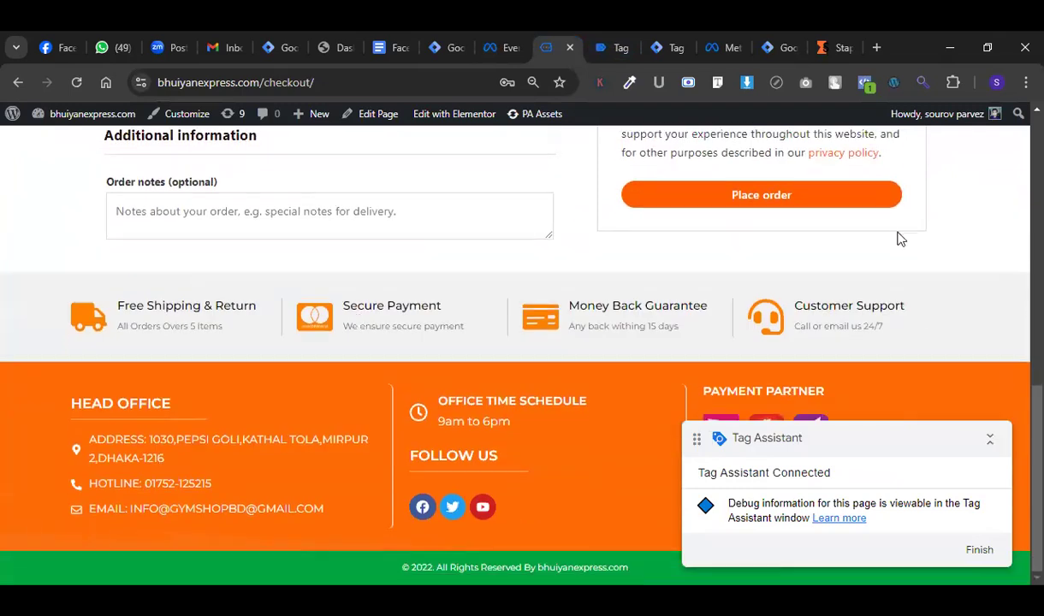
scroll(1020, 398, up, 4)
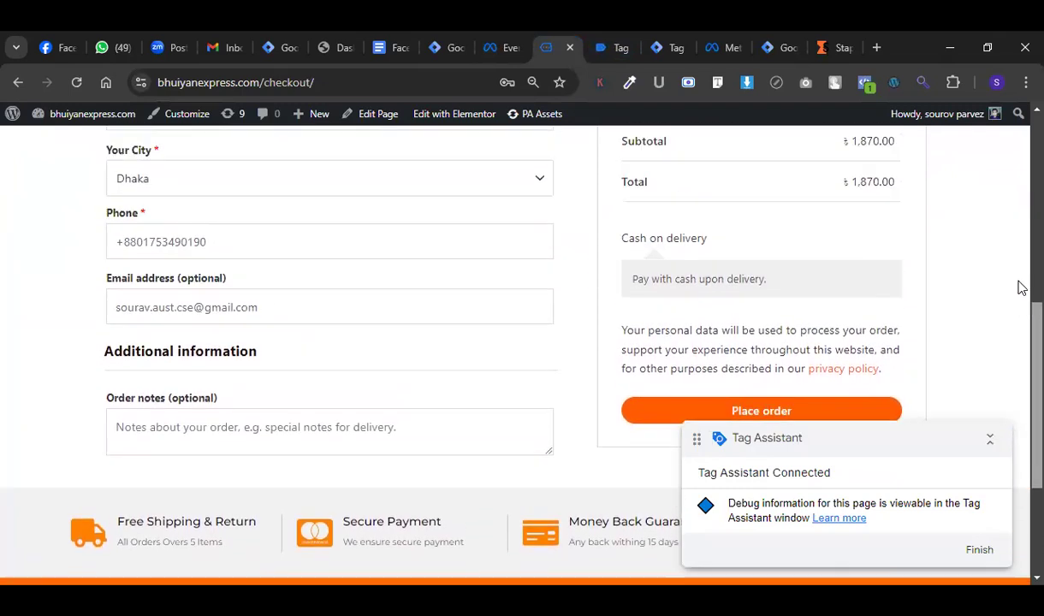
scroll(912, 336, down, 3)
click(799, 322)
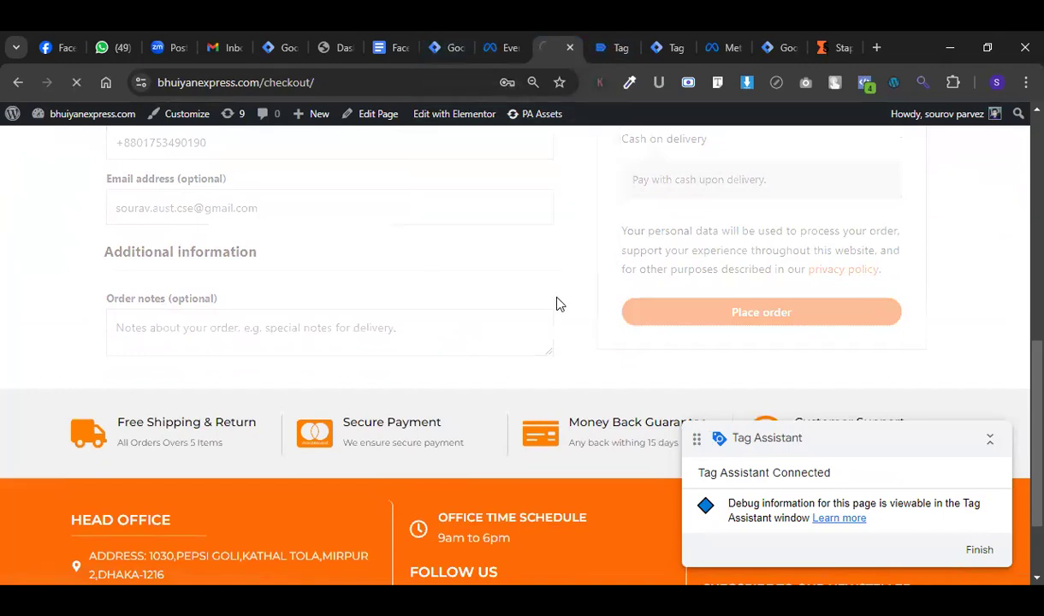
Step: Check in Test events that the server Purchase event shows as deduplicated
click(505, 47)
scroll(290, 504, up, 1)
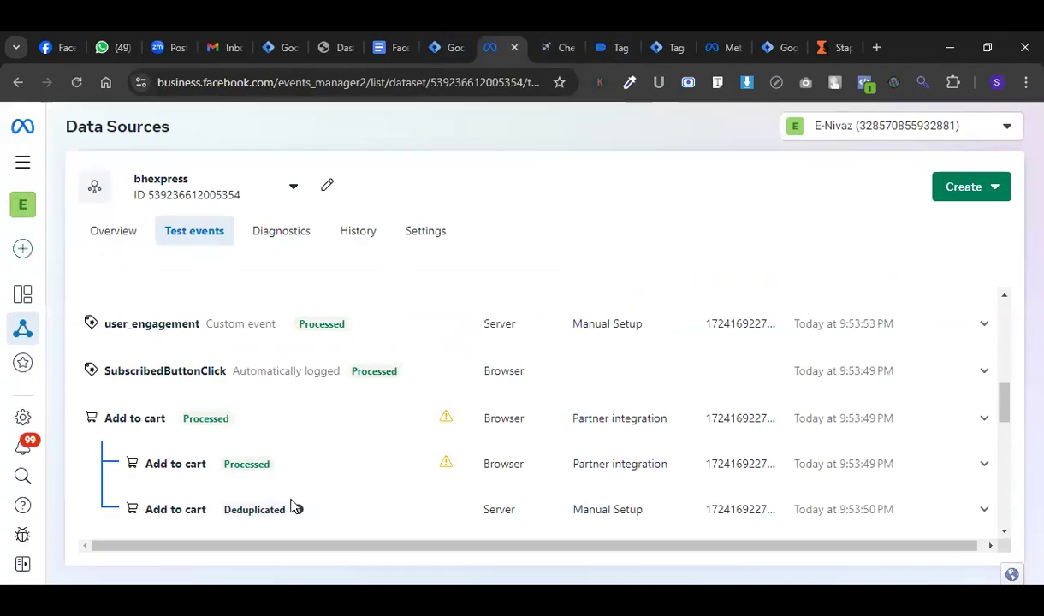
drag(1007, 396, 1006, 355)
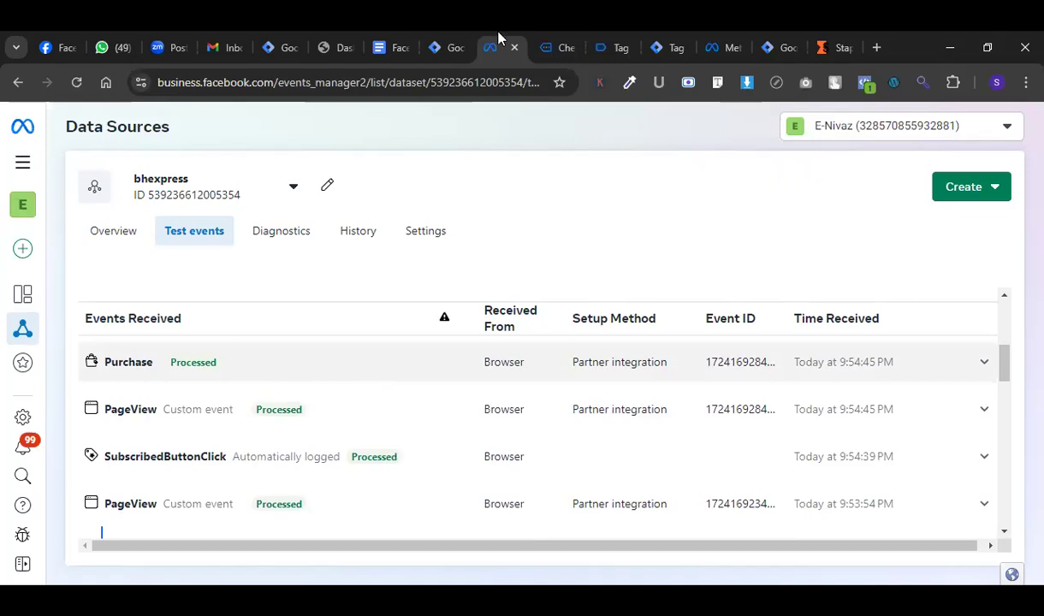
scroll(256, 374, down, 1)
scroll(256, 377, up, 1)
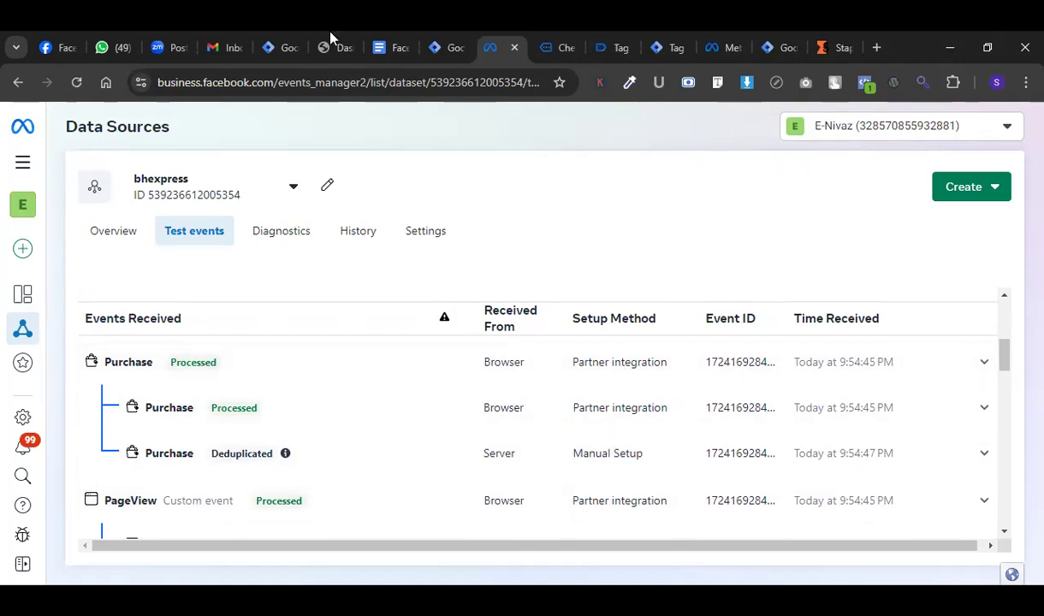
Step: Bring up the last page of the tracking notes, ending at 'VIEW CONTENT server side'
click(330, 39)
click(389, 38)
drag(1034, 450, 1020, 552)
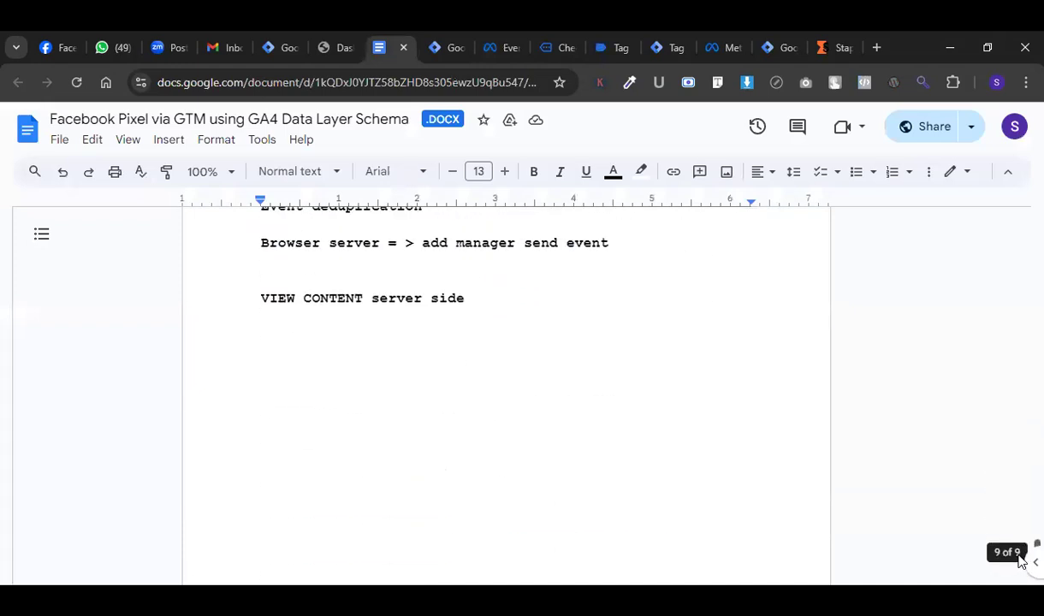
Step: Add the note '10000 request kintu asbena' below 'VIEW CONTENT server side'
click(524, 401)
key(Return)
text(10000 request)
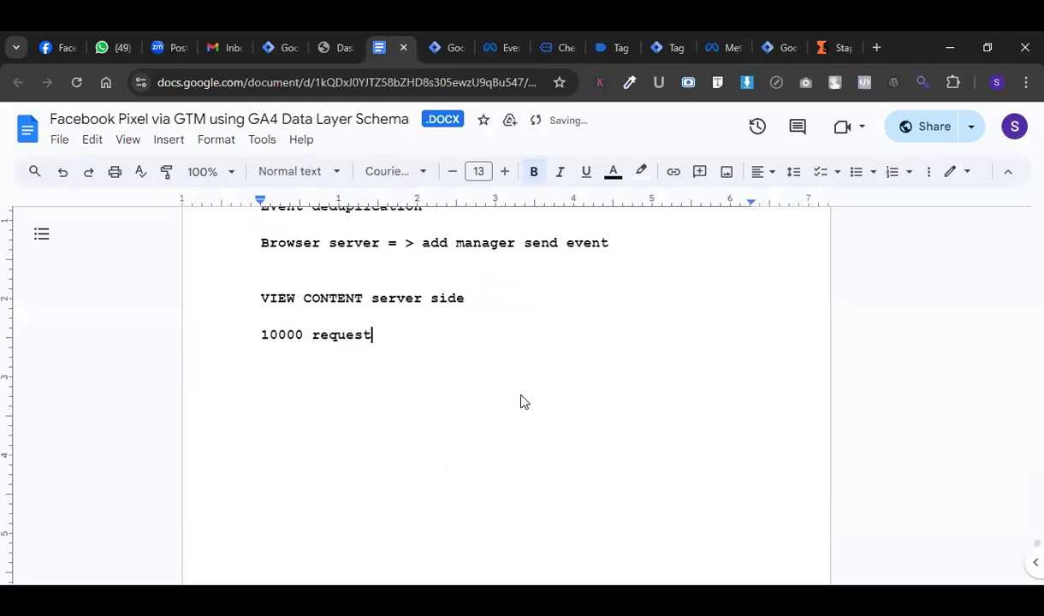
text( kintu asbena)
key(Return)
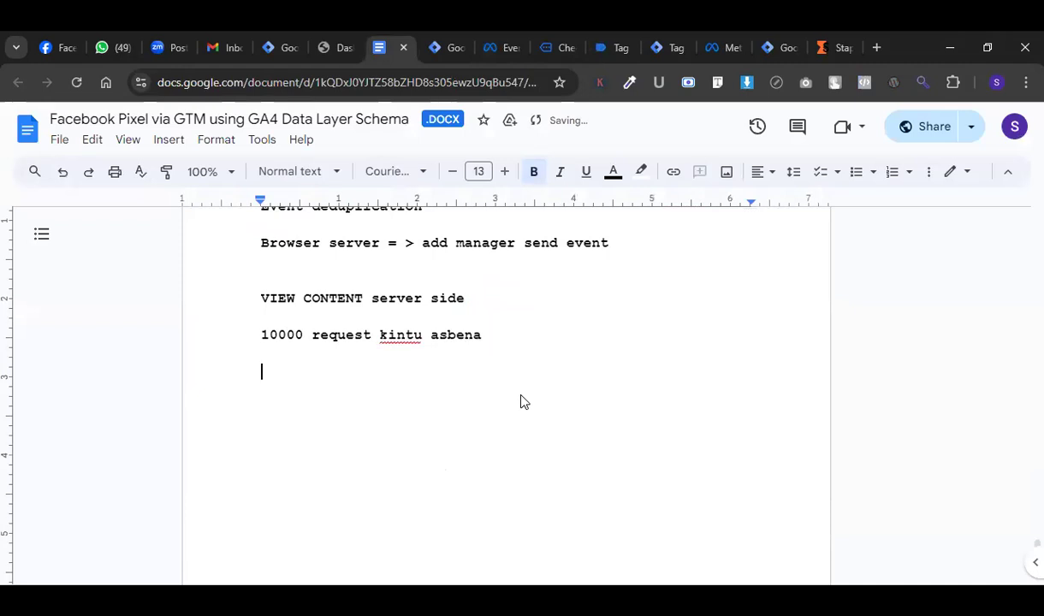
key(BackSpace)
text(=)
key(Return)
Step: Add the next note line 'stape.io onek gula'
text(oikhne o)
key(BackSpace)
key(BackSpace)
key(ctrl+BackSpace)
text(stape)
text(.o)
text(o onek)
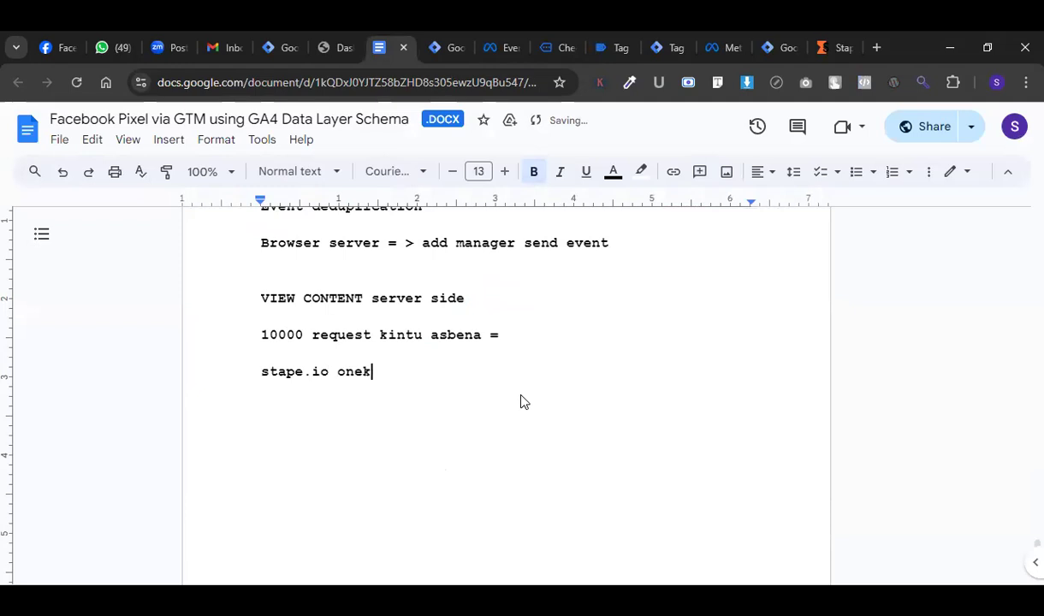
text( gula containme)
key(BackSpace)
key(BackSpace)
key(BackSpace)
key(BackSpace)
key(BackSpace)
key(BackSpace)
key(BackSpace)
key(BackSpace)
key(BackSpace)
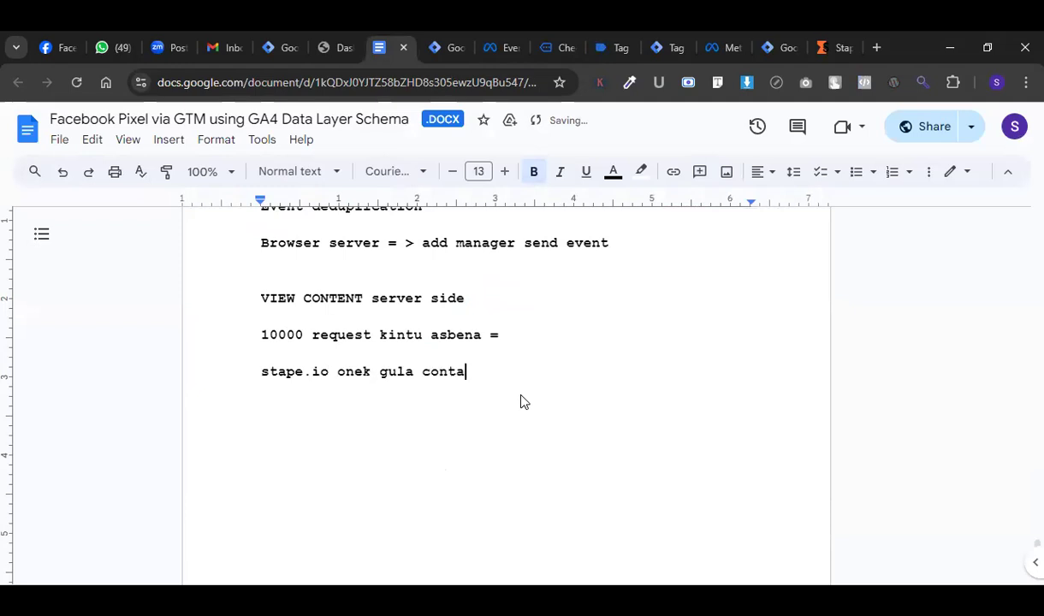
key(Return)
Step: Add numbered item 'Container full hoar' and the line 'Arekta create server bosa tage 1000'
text(1. co)
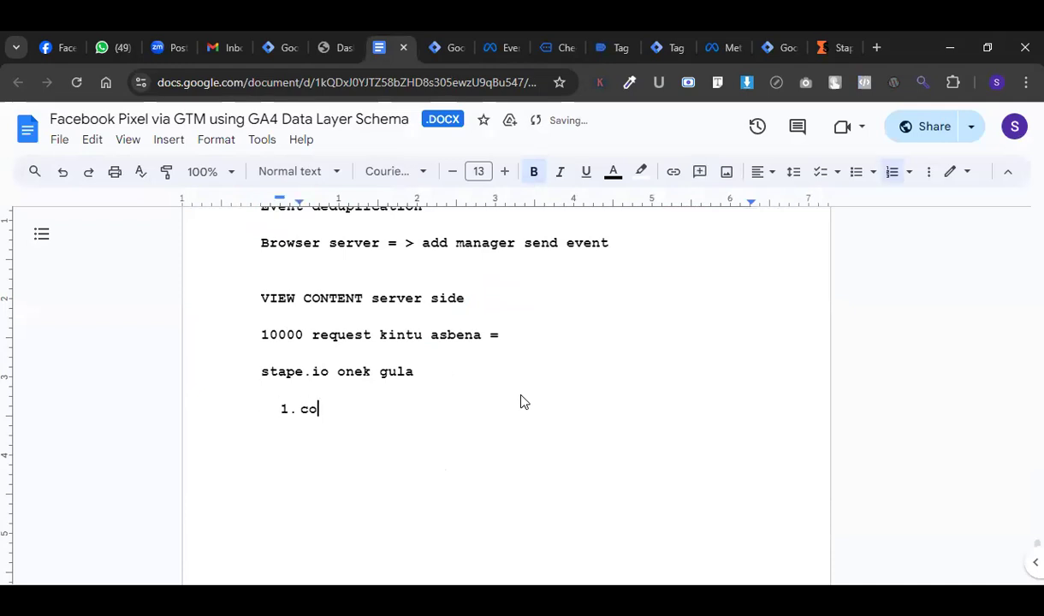
text(ntainer full ag)
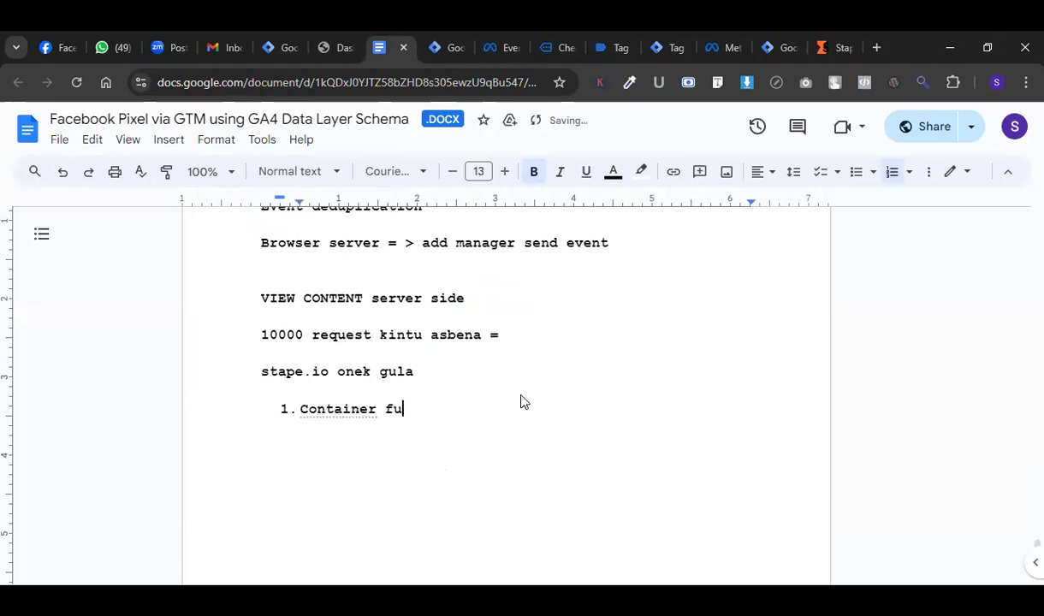
text(hoar)
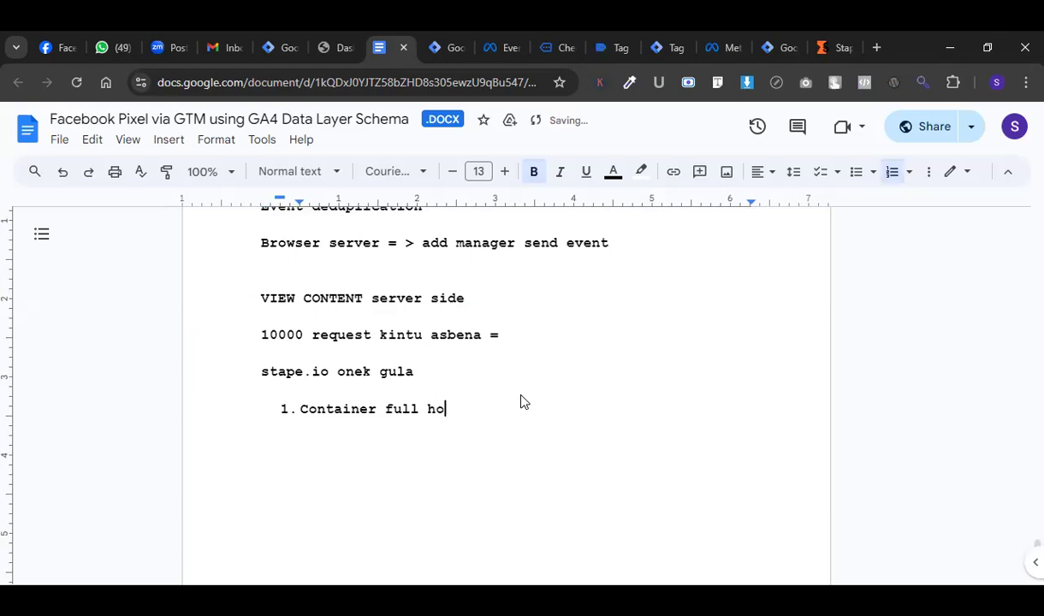
key(Return)
key(Return)
text(arek)
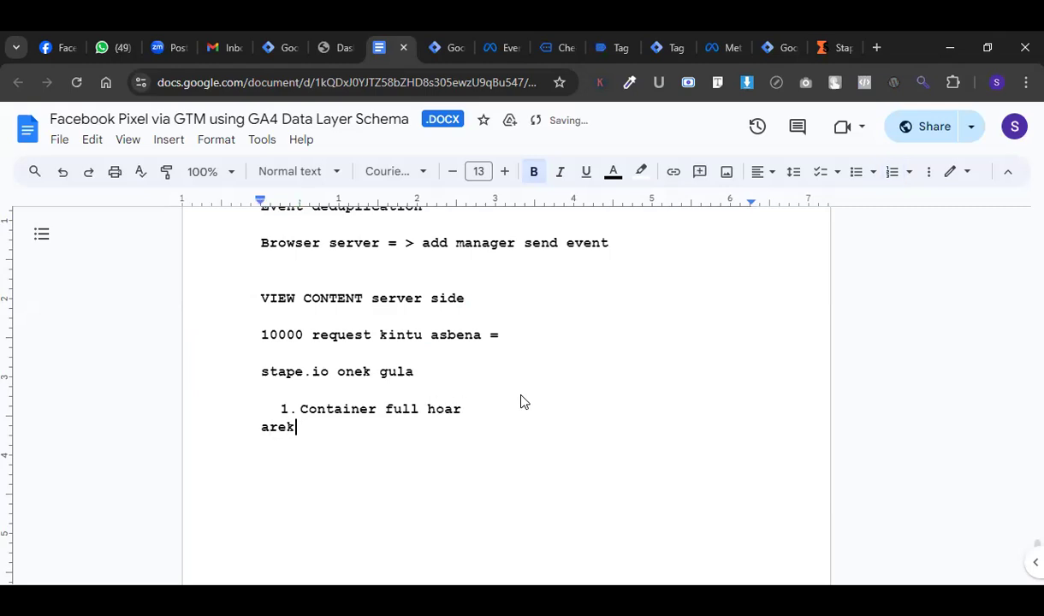
text(ta create )
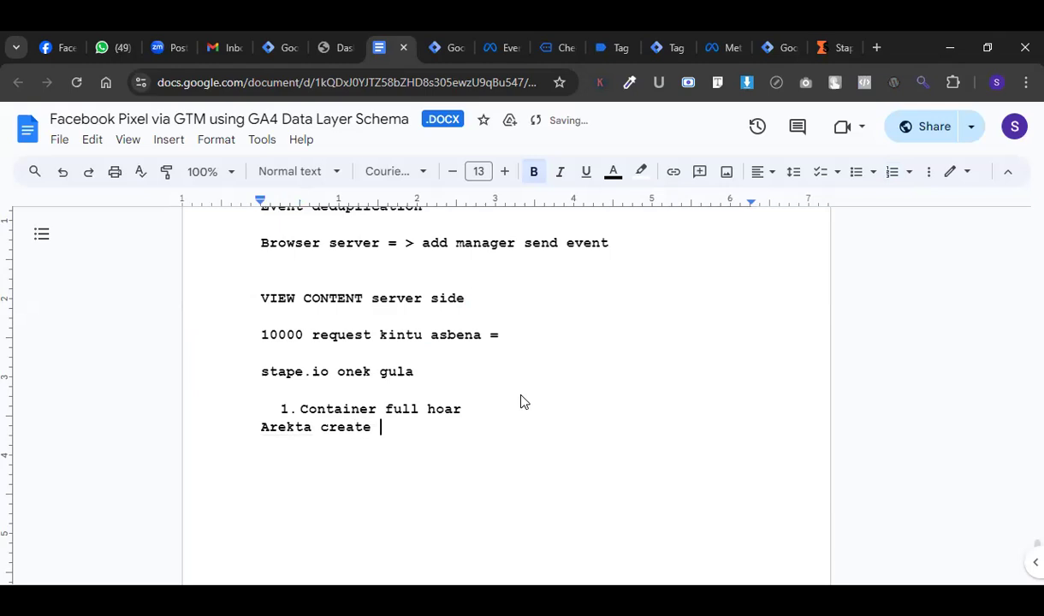
text(server bosa)
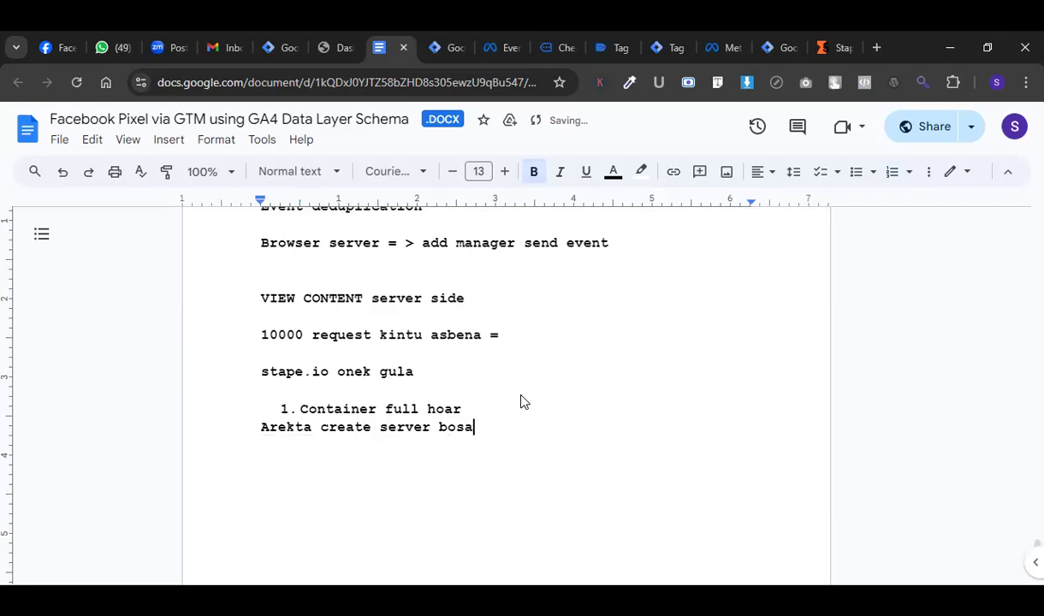
text( a)
key(BackSpace)
text(tage 1000)
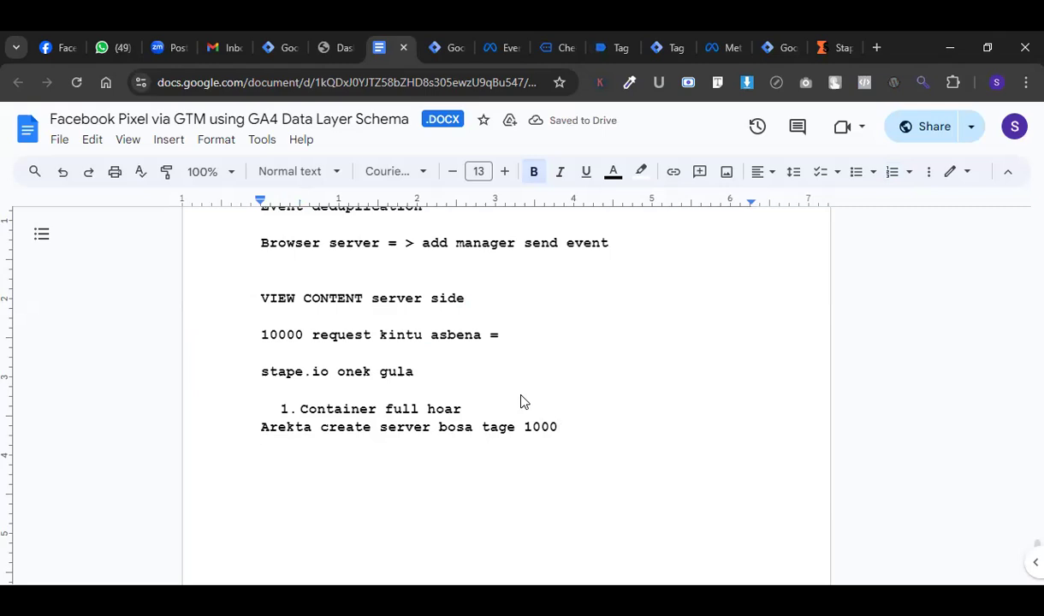
Step: Add the note 'Code change korte freely 10000 req besi', then view the server preview's Conversion API tag
key(Return)
text(Code )
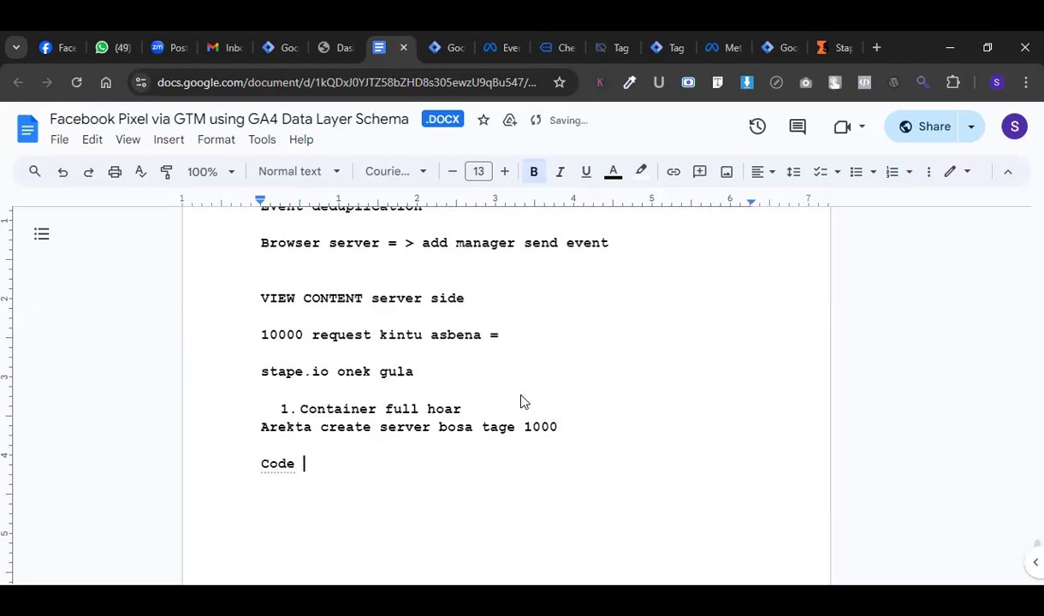
text(je)
key(BackSpace)
key(BackSpace)
text(change korte )
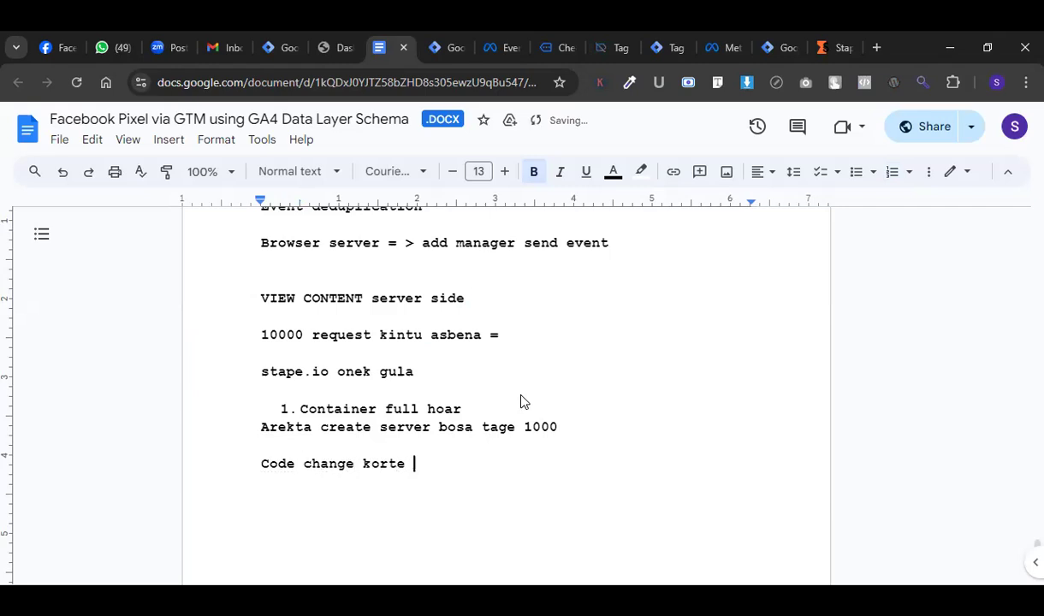
text(freely 10000 )
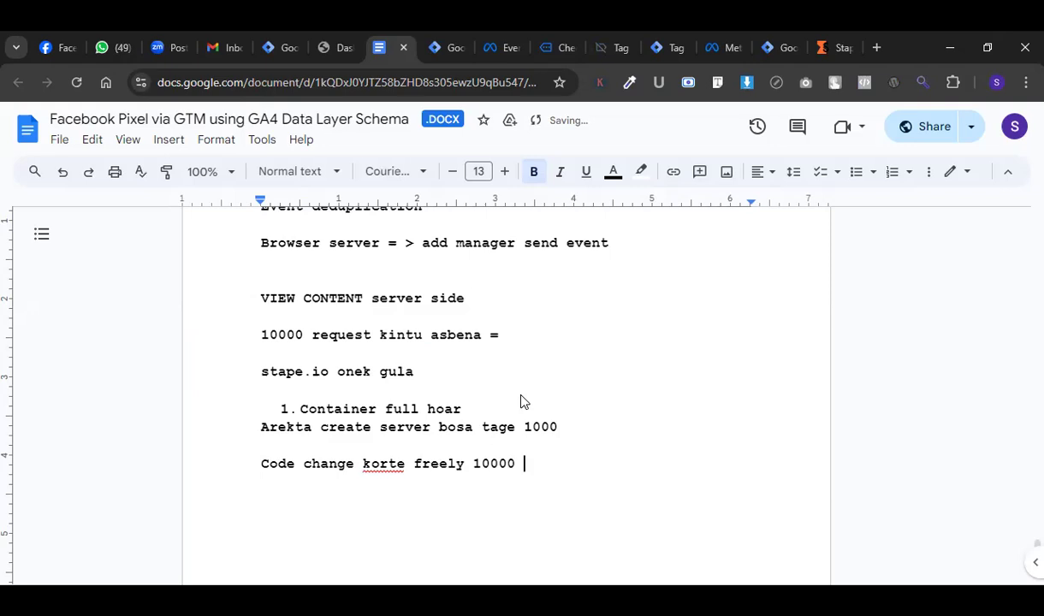
text(rew)
key(BackSpace)
text(q besi)
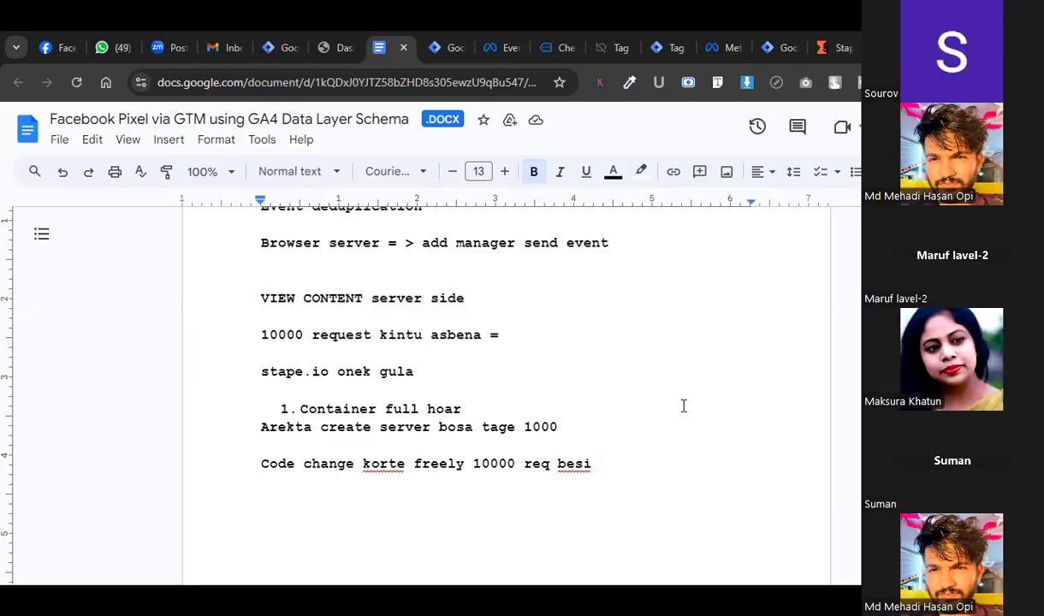
click(674, 42)
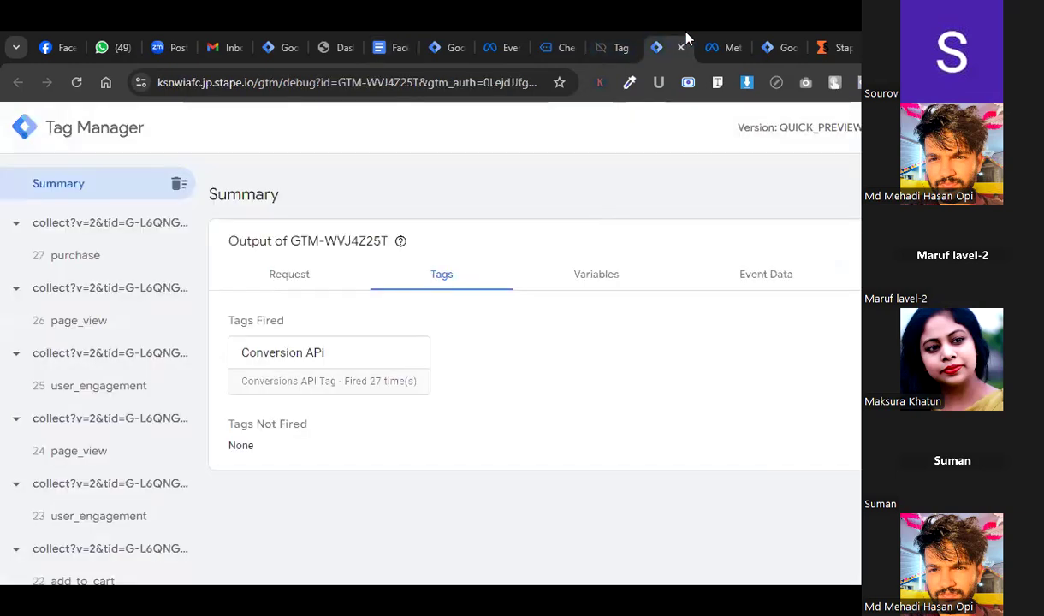
Step: Find the Stape tab and go to the Stape dashboard
click(725, 39)
click(839, 38)
click(785, 37)
click(840, 38)
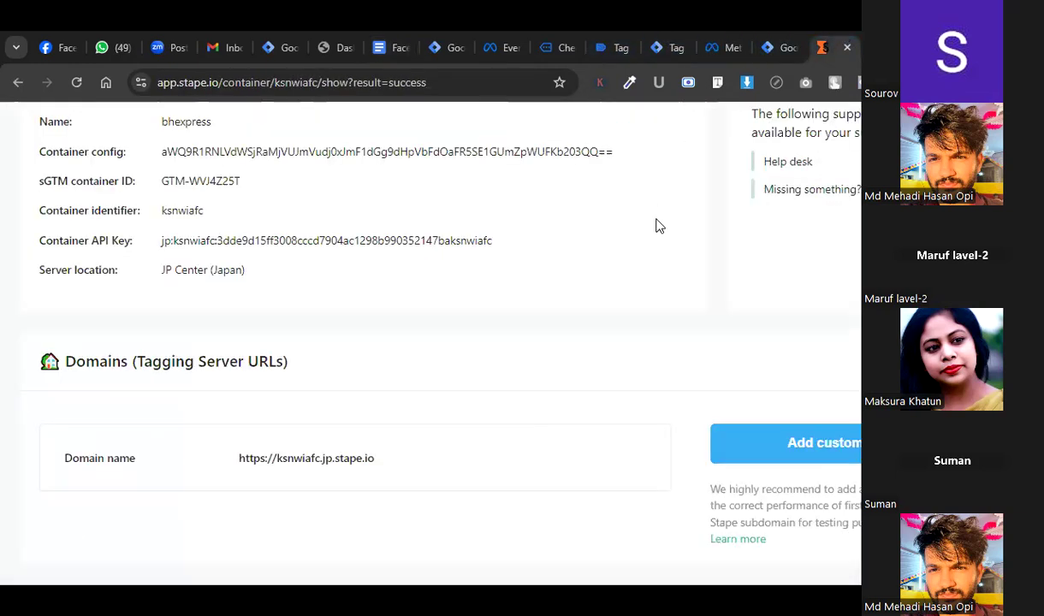
scroll(708, 275, up, 5)
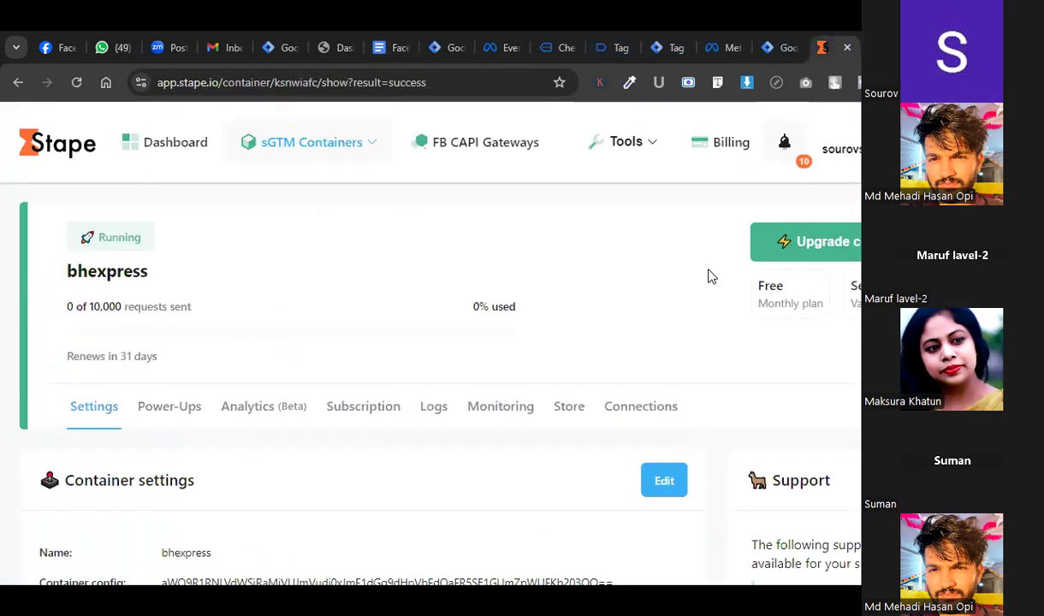
click(193, 152)
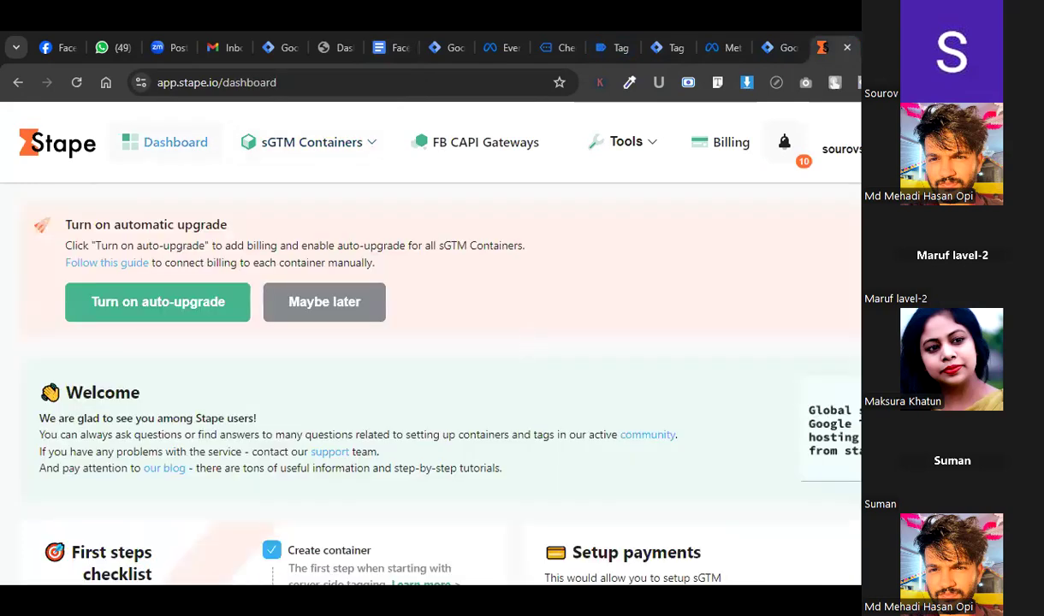
scroll(441, 343, down, 10)
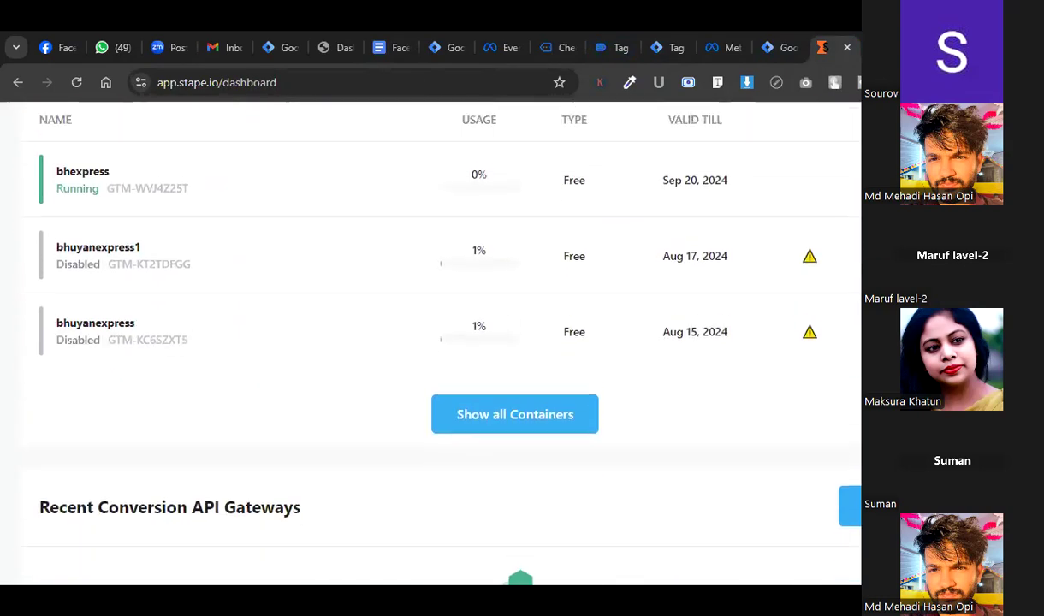
scroll(441, 342, up, 2)
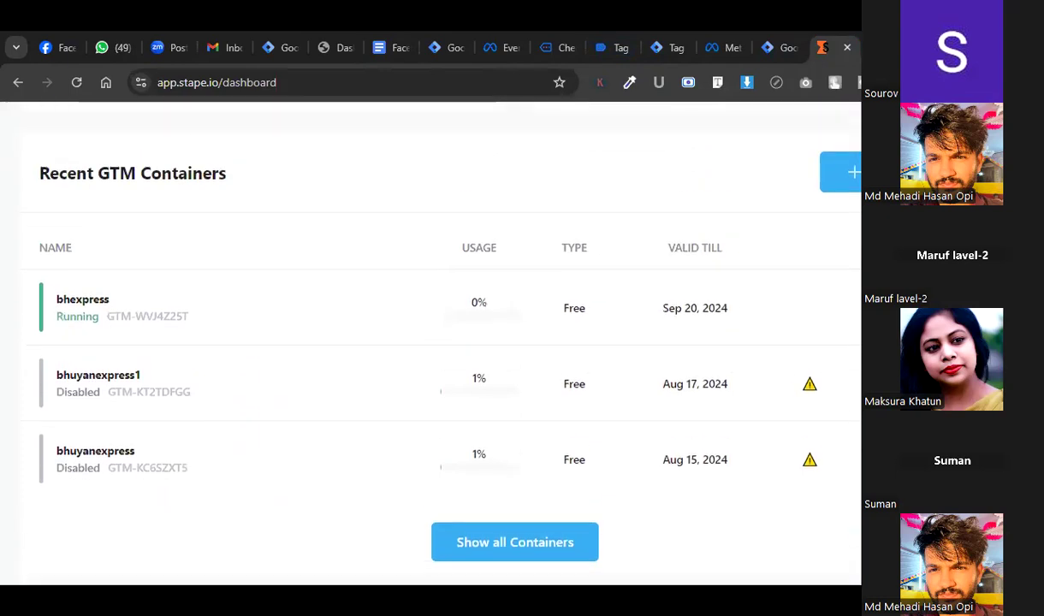
Step: Start a new container named sddd, then clear the invalid configuration code after Create fails
click(842, 172)
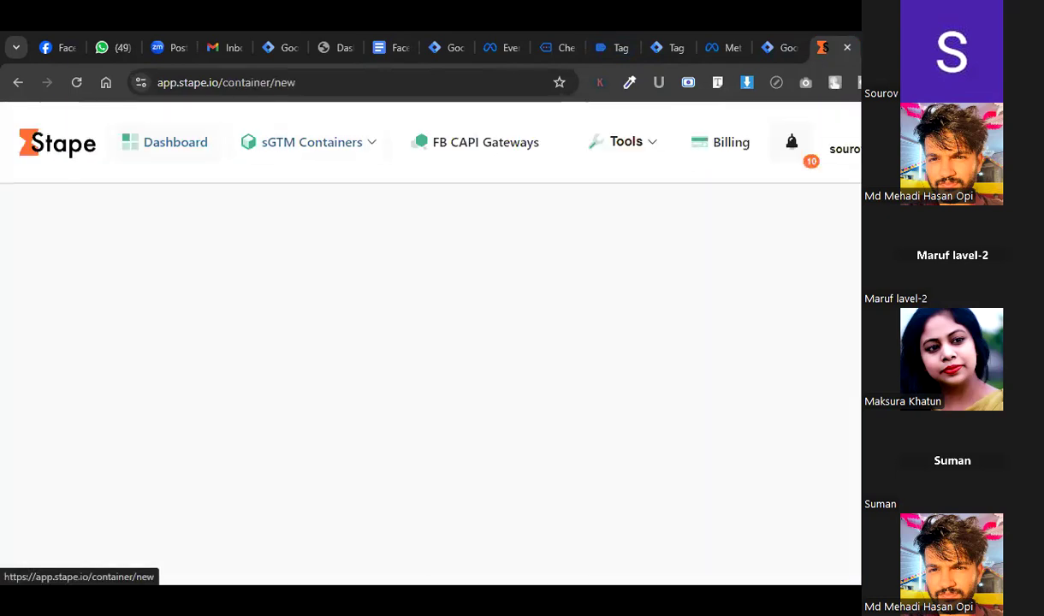
click(668, 313)
text(sddd)
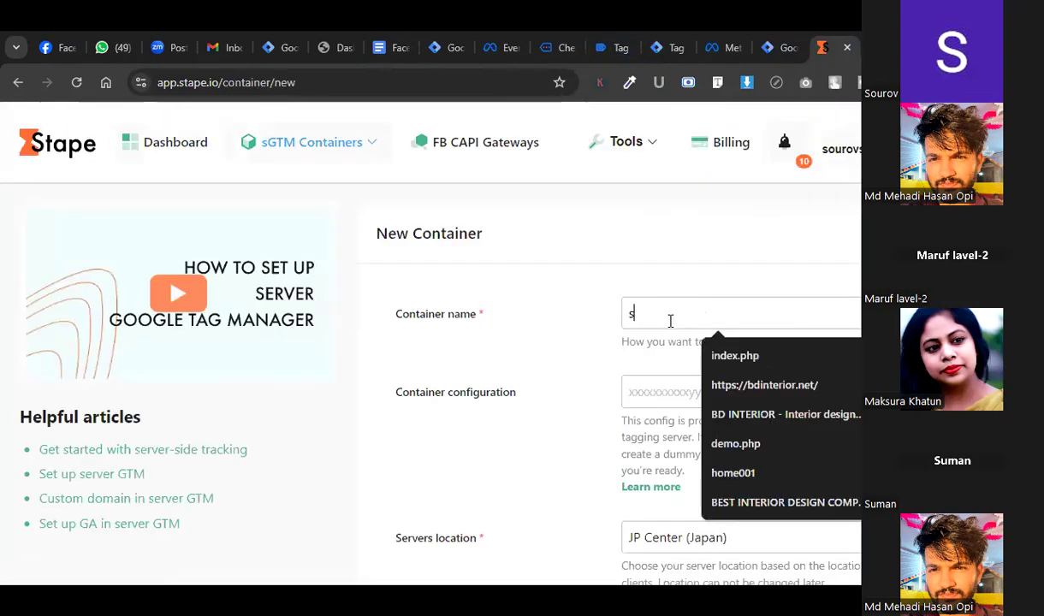
click(661, 387)
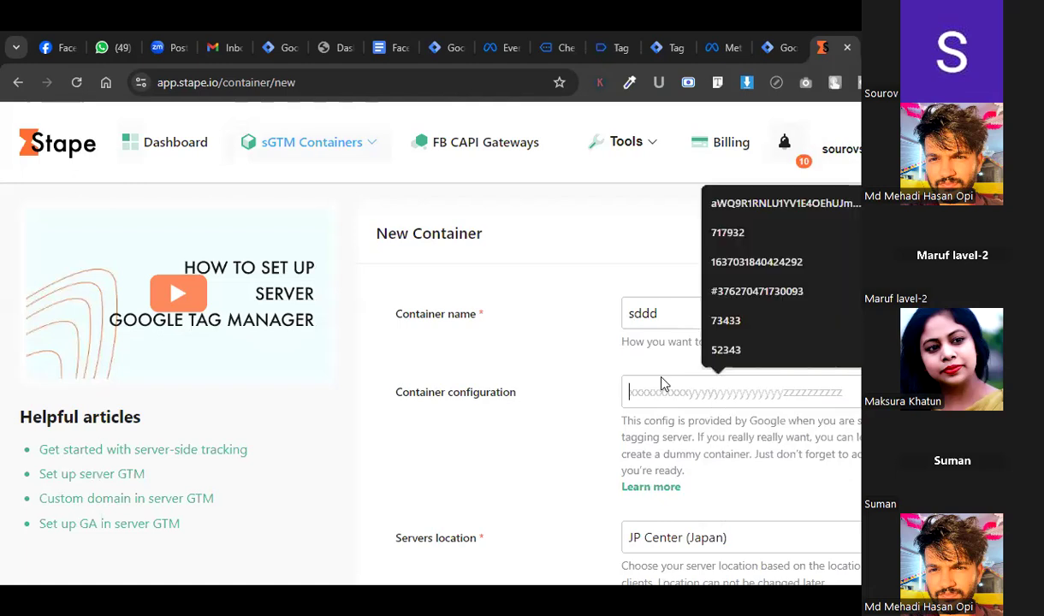
click(764, 206)
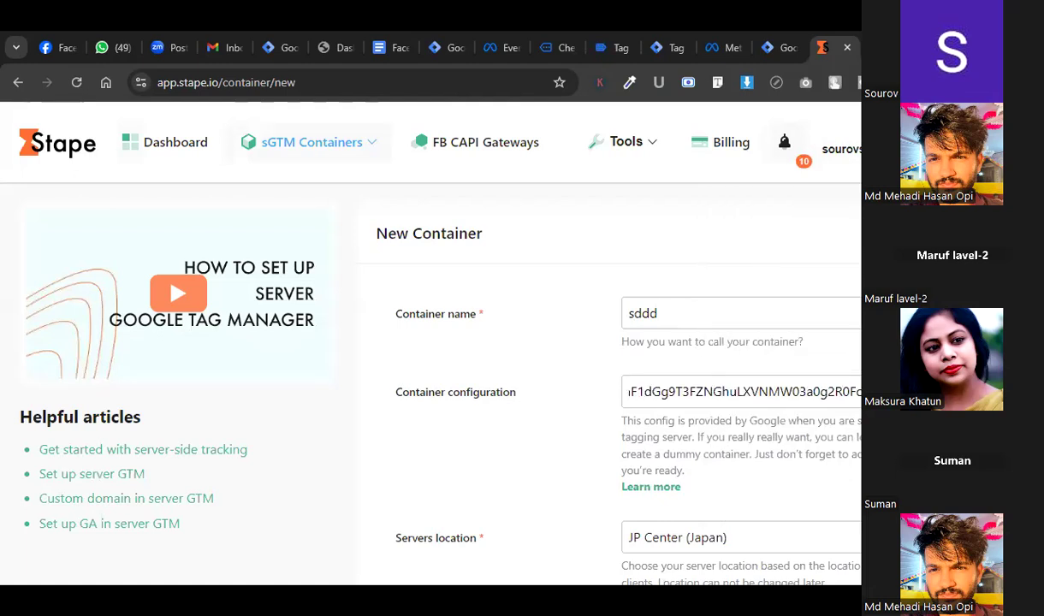
scroll(428, 342, down, 2)
click(890, 525)
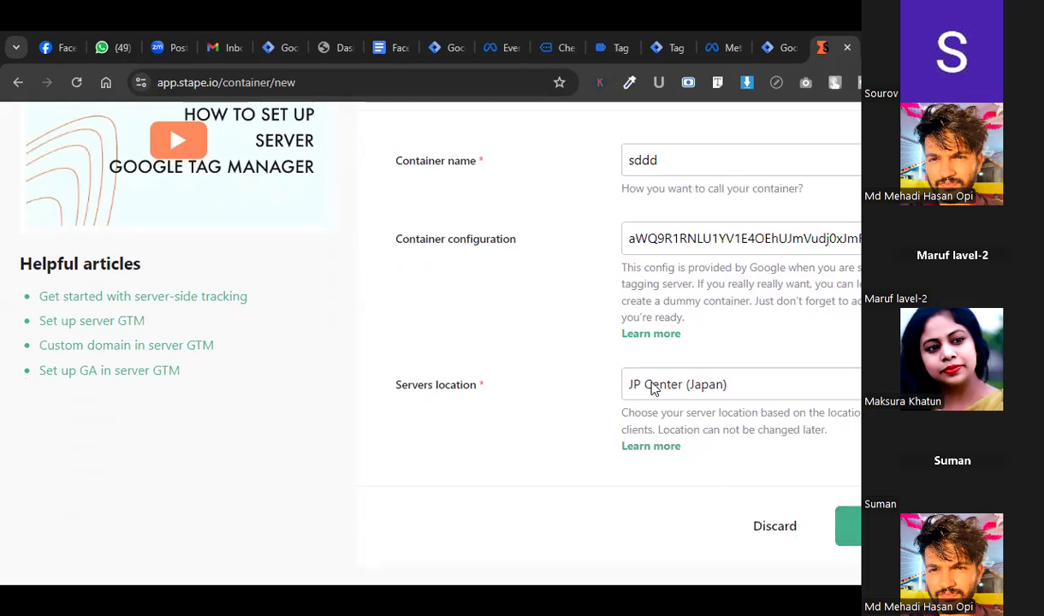
triple_click(654, 227)
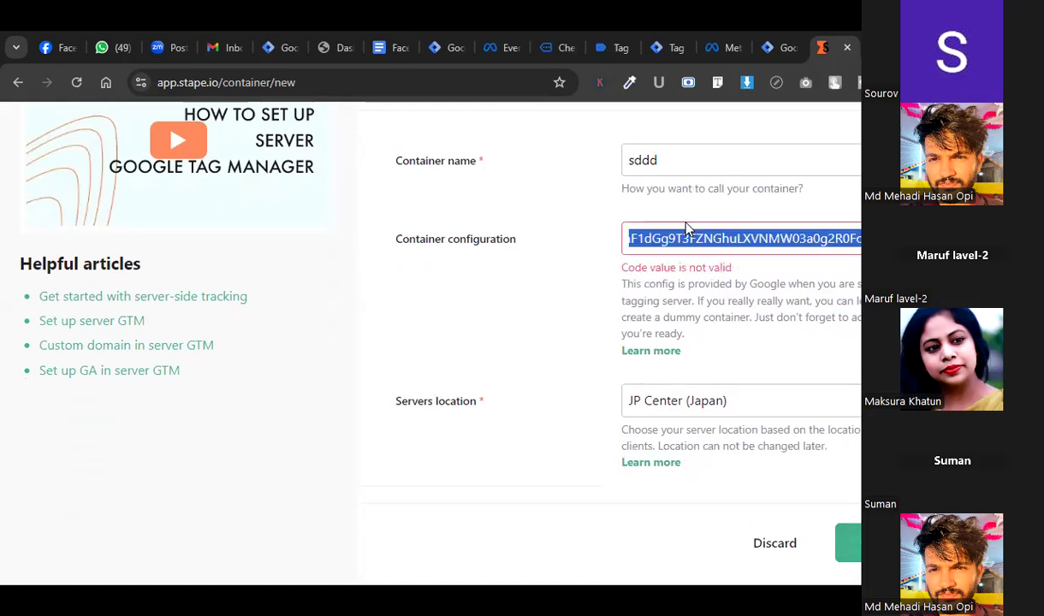
key(BackSpace)
scroll(533, 293, up, 2)
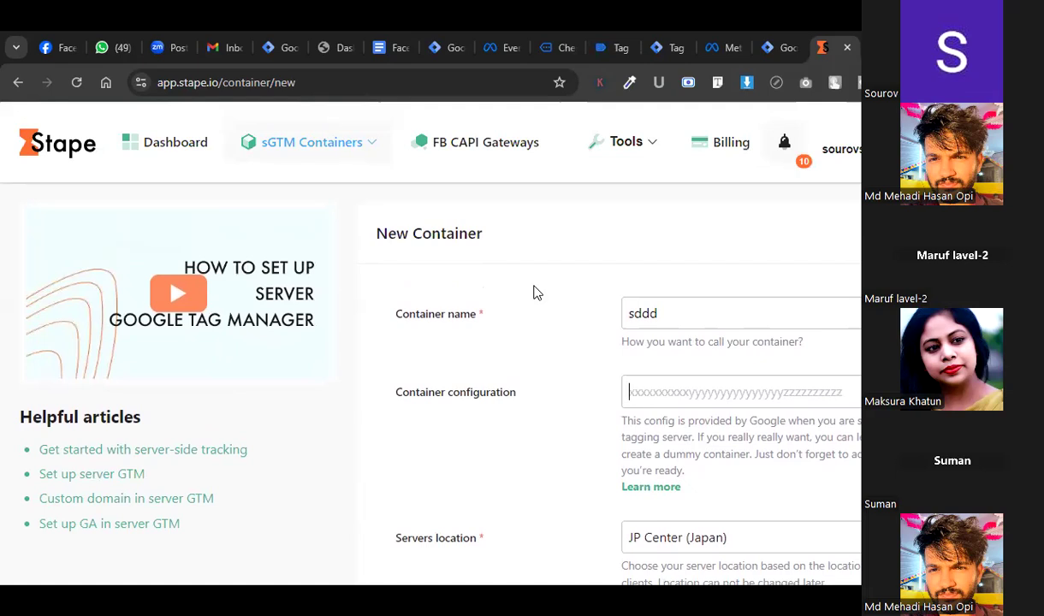
Step: Search Google for 'how many container can we make in stape io' and open the first result in the background
key(ctrl+t)
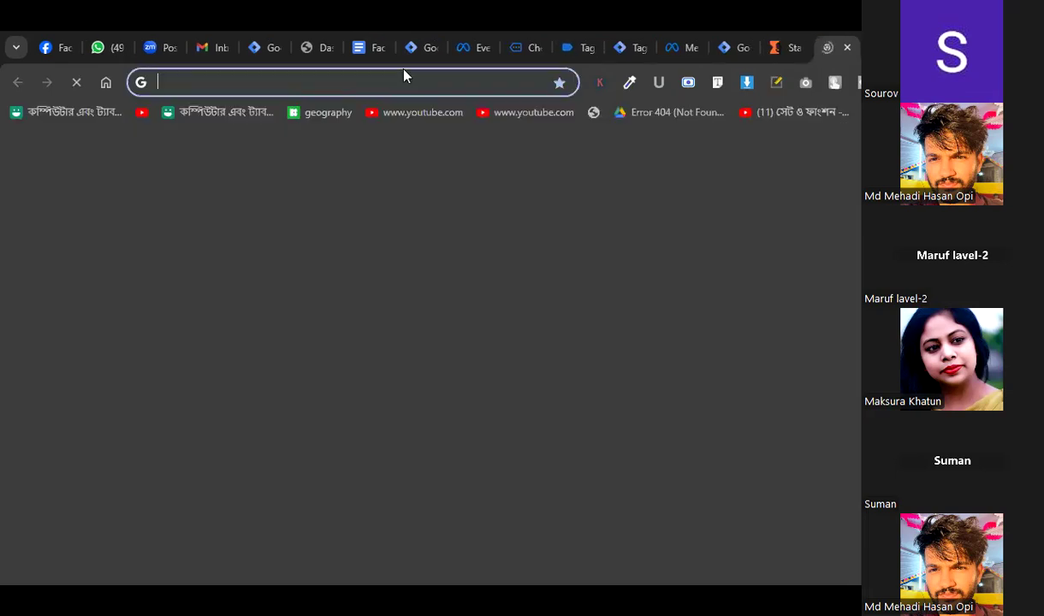
text(how many contaim)
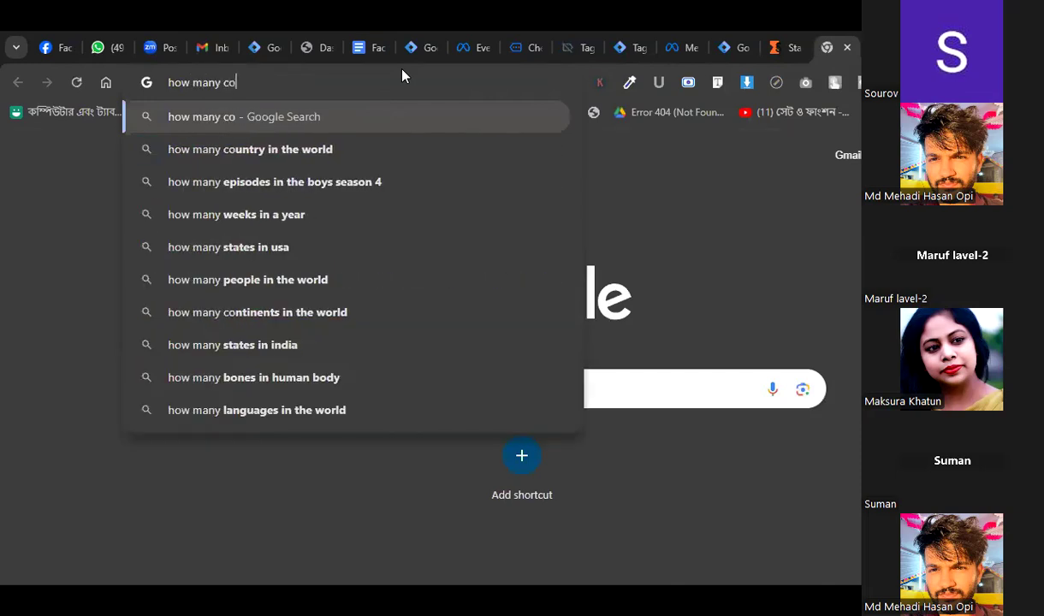
key(BackSpace)
key(BackSpace)
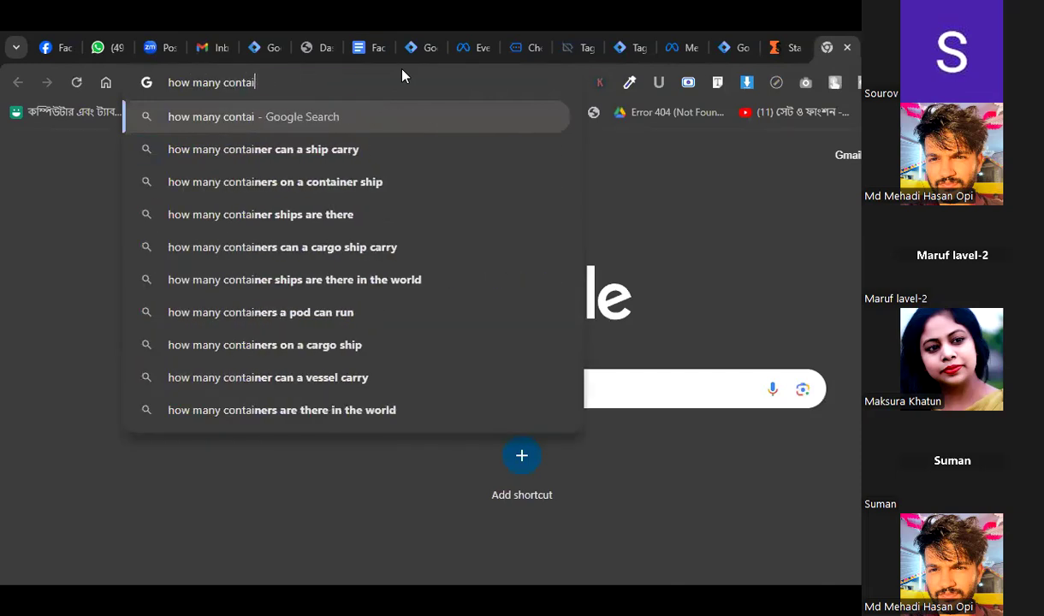
text(iner can we )
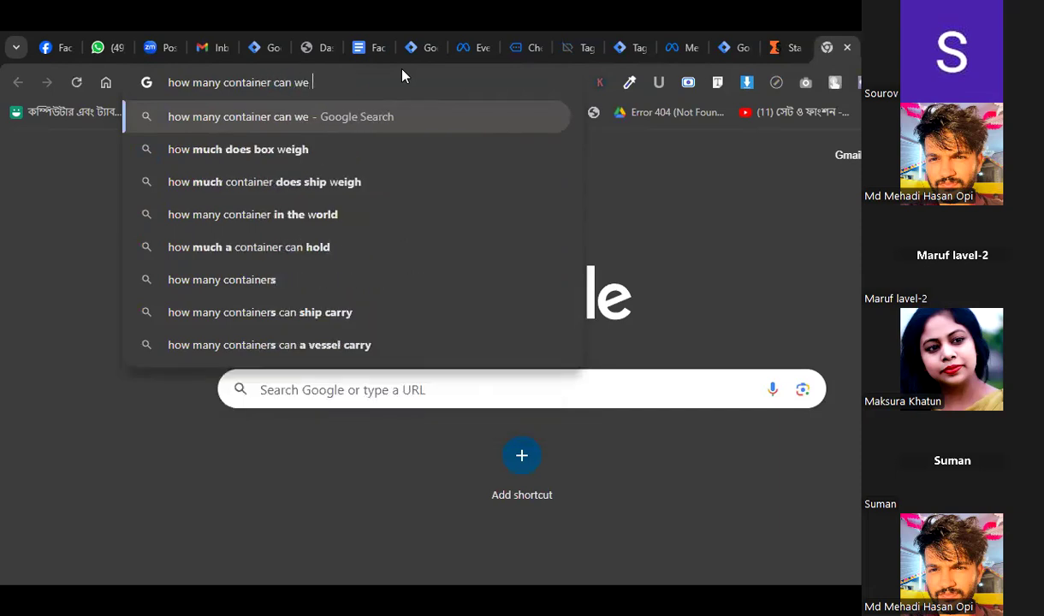
text(make in stape io)
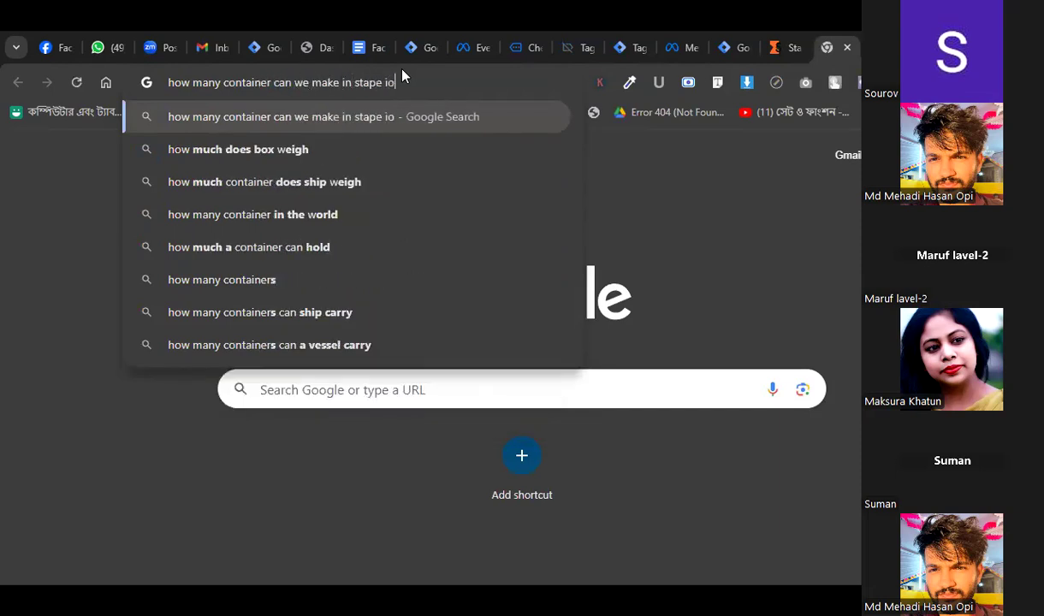
key(Return)
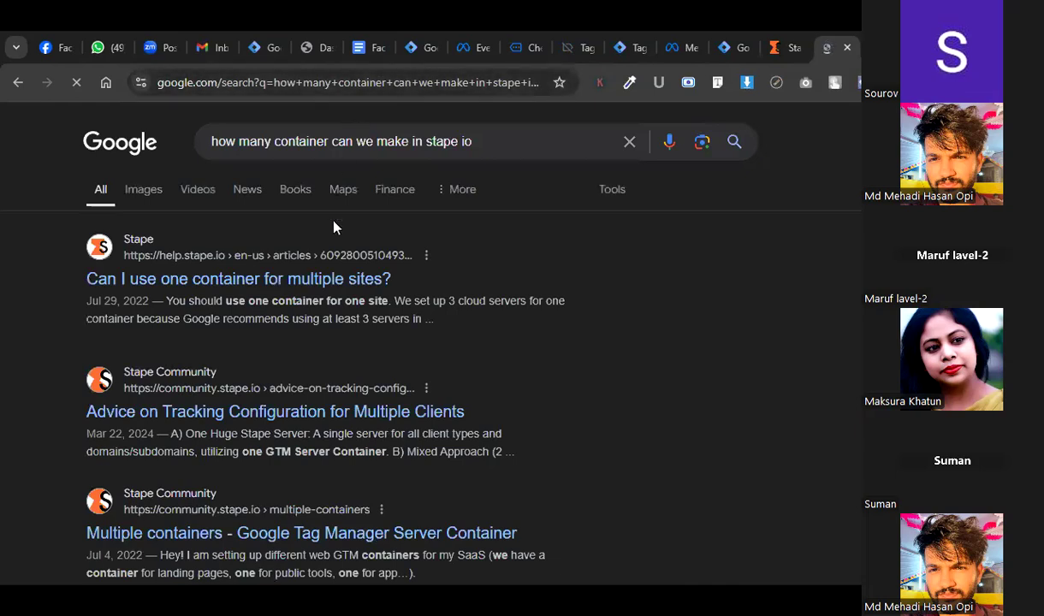
middle_click(303, 296)
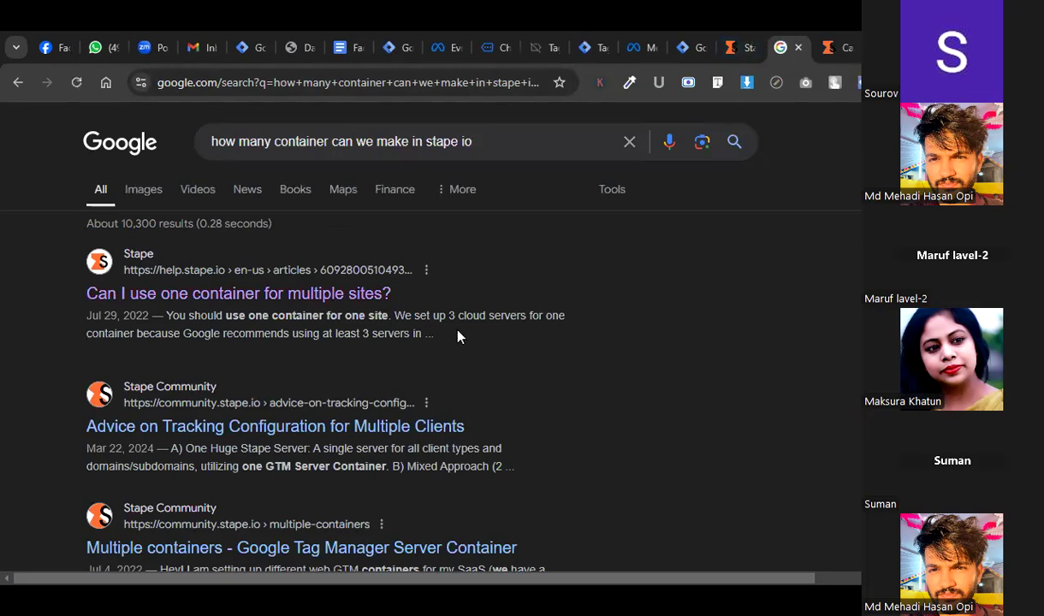
Step: Look through the open tabs and return to the Google Docs notes
click(608, 41)
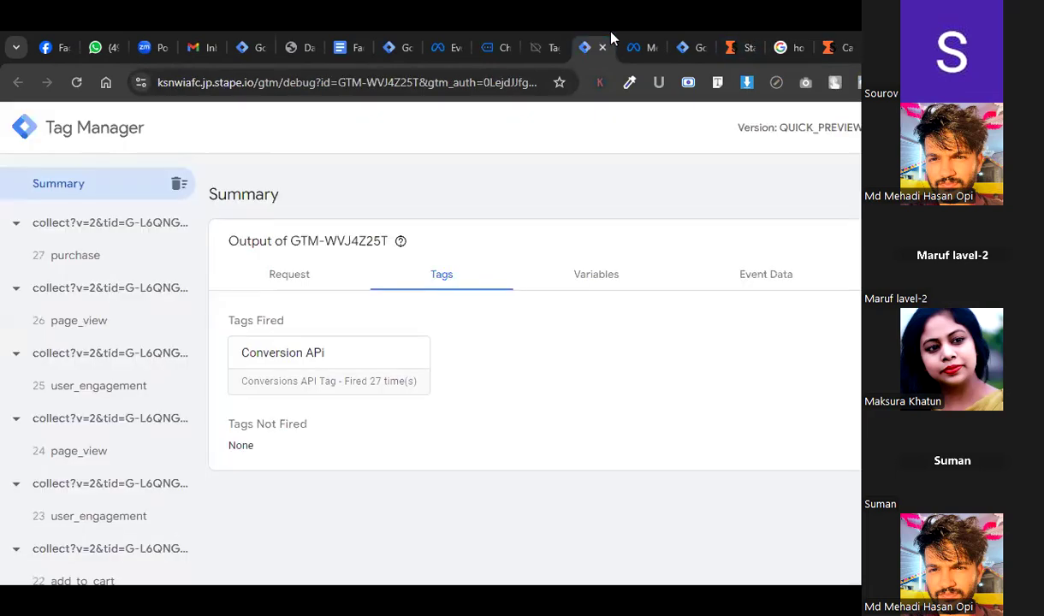
click(644, 41)
click(730, 46)
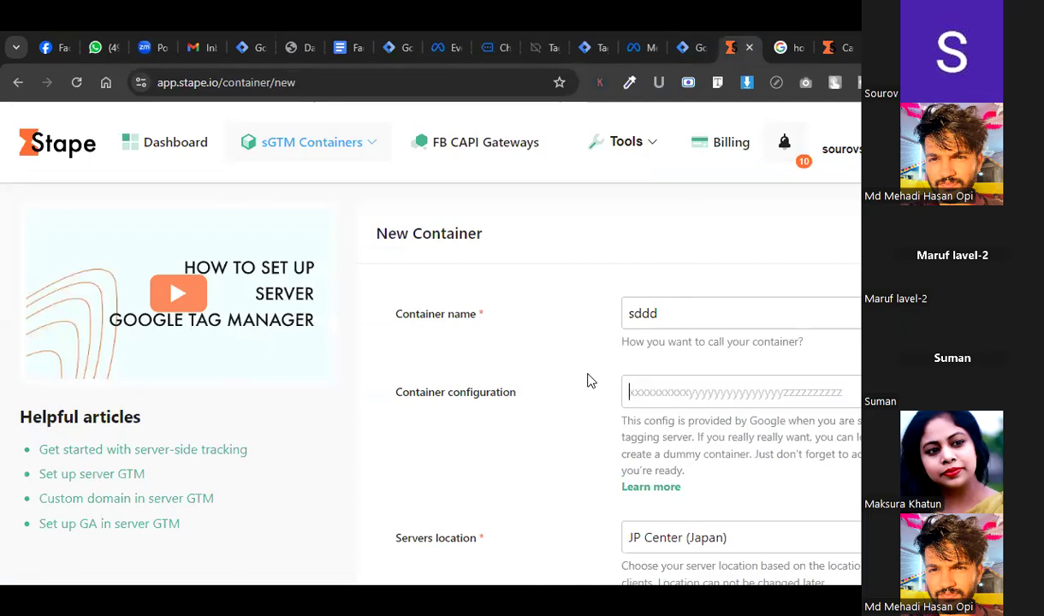
click(785, 47)
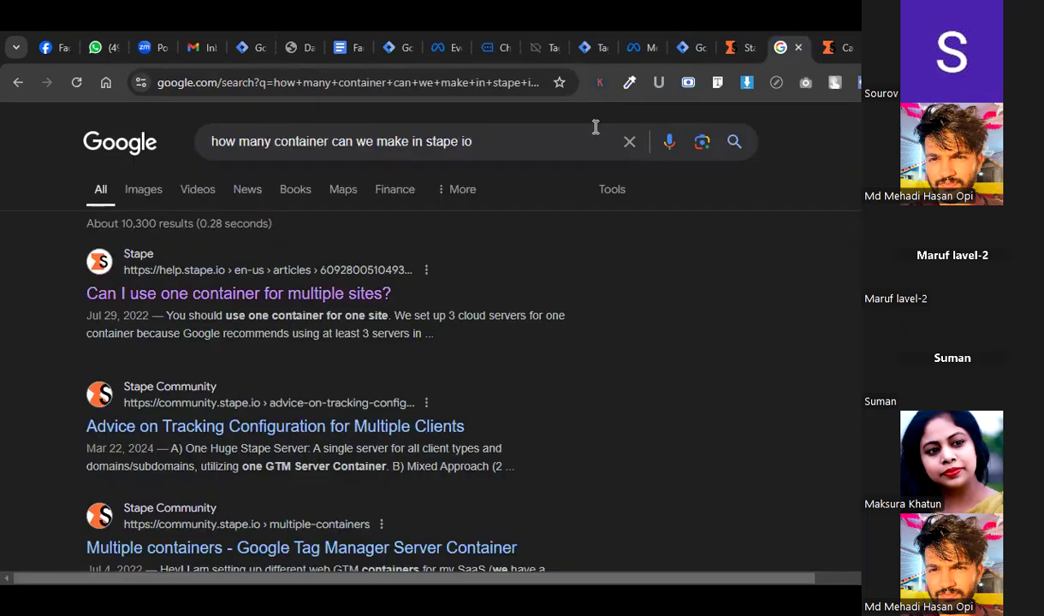
click(343, 45)
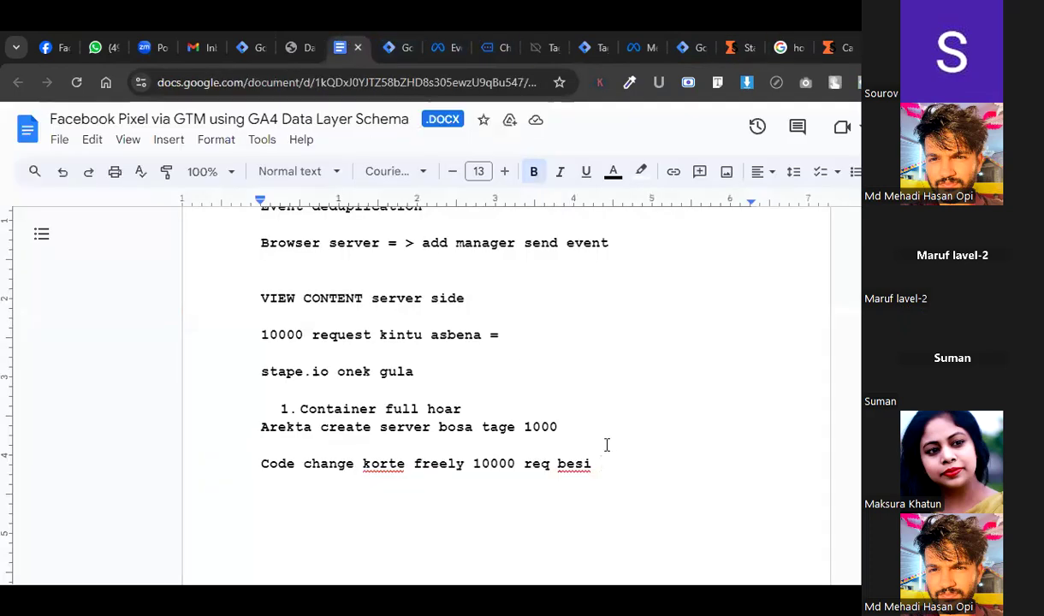
Step: Add the note line 'Khub not na sell korle onke vul ata complentary' at the end of the document
scroll(607, 445, down, 1)
key(Return)
text(khub nopt)
key(BackSpace)
key(BackSpace)
key(BackSpace)
text(ot mna)
key(BackSpace)
key(BackSpace)
key(BackSpace)
text(na sell korle)
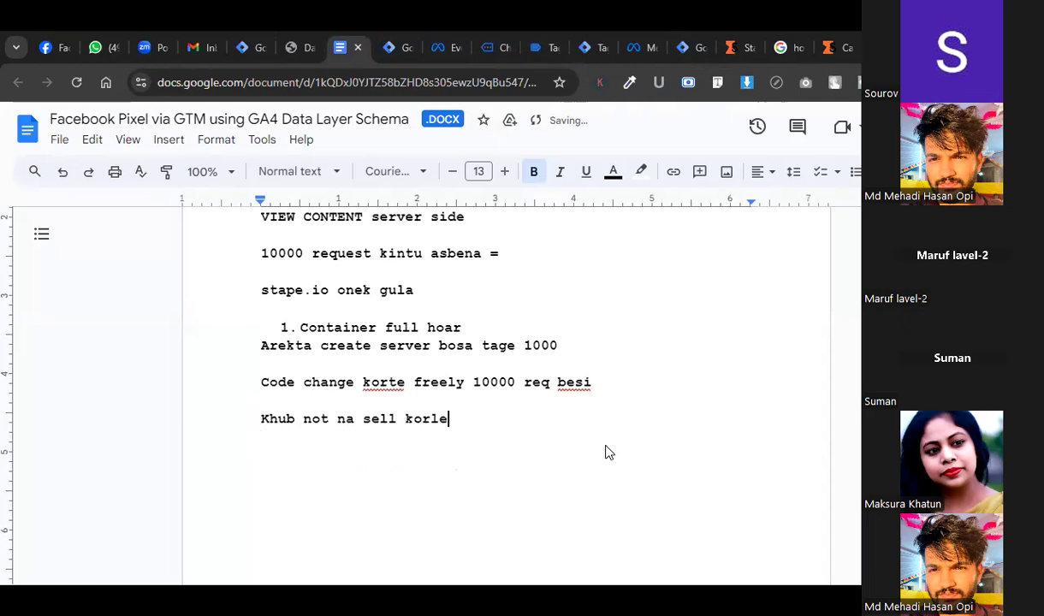
text( va)
key(BackSpace)
key(BackSpace)
text(onke vul ata )
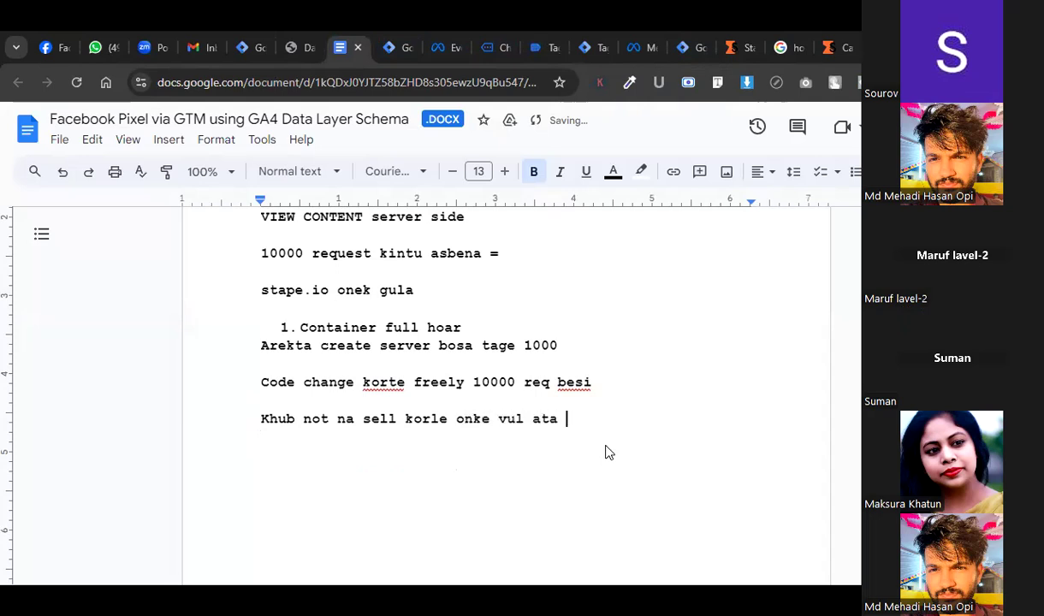
text(complentary)
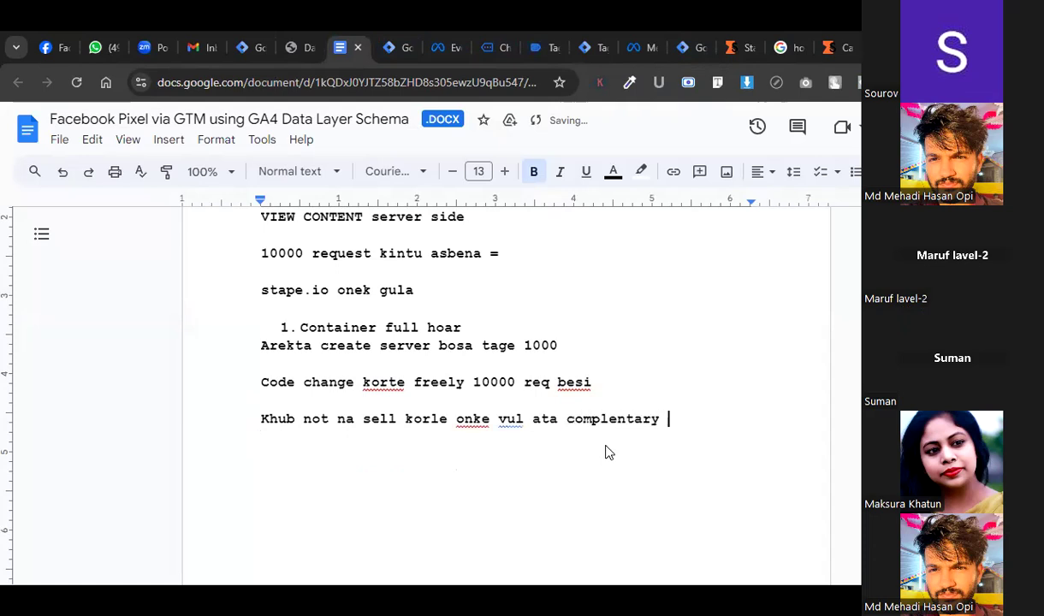
Step: Add a new line reading '2000 taka keu' below it
key(Return)
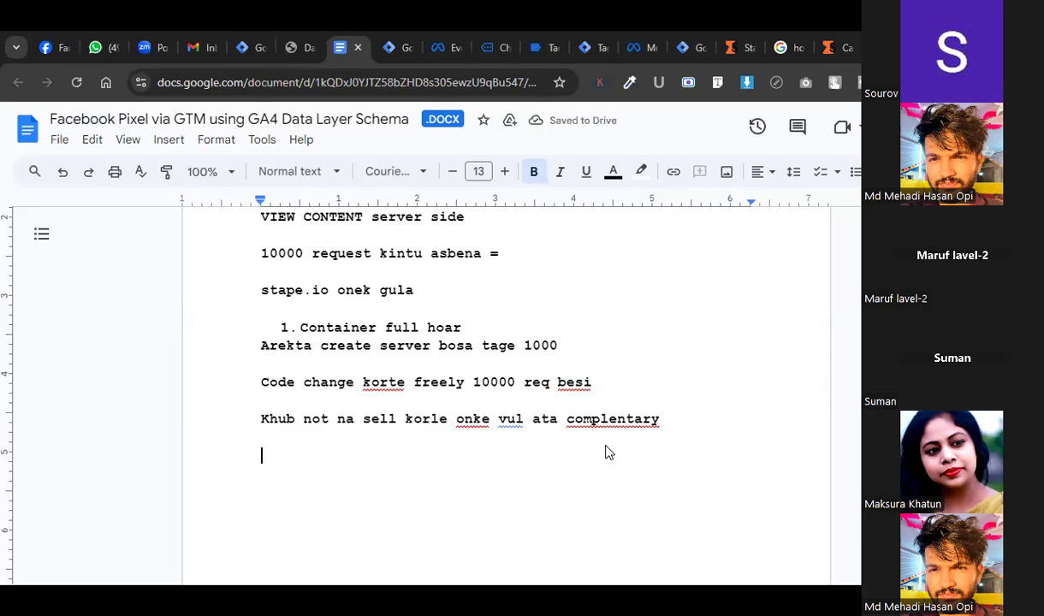
key(Return)
text(20)
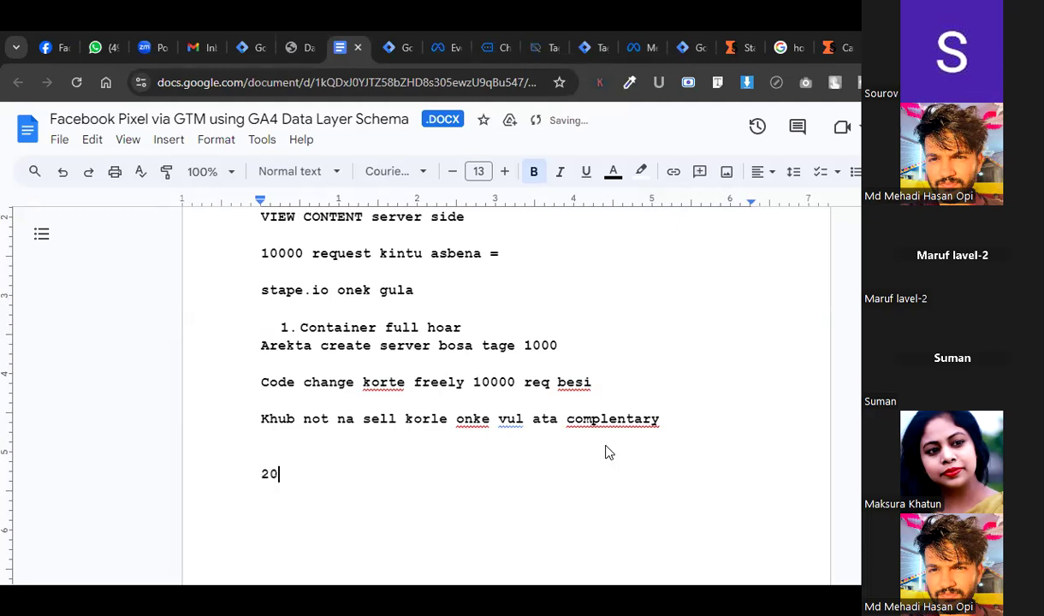
text(00 taka ku)
text(u)
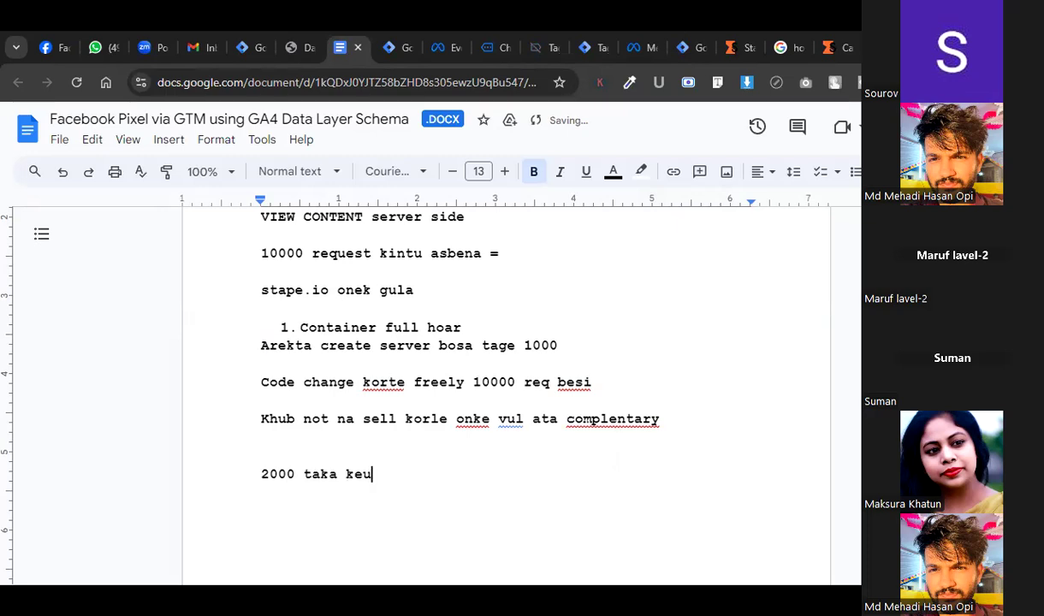
key(ctrl+t)
Step: Load the 2XL site at 2xl.com.bd and scroll through its products
click(358, 81)
text(2xl)
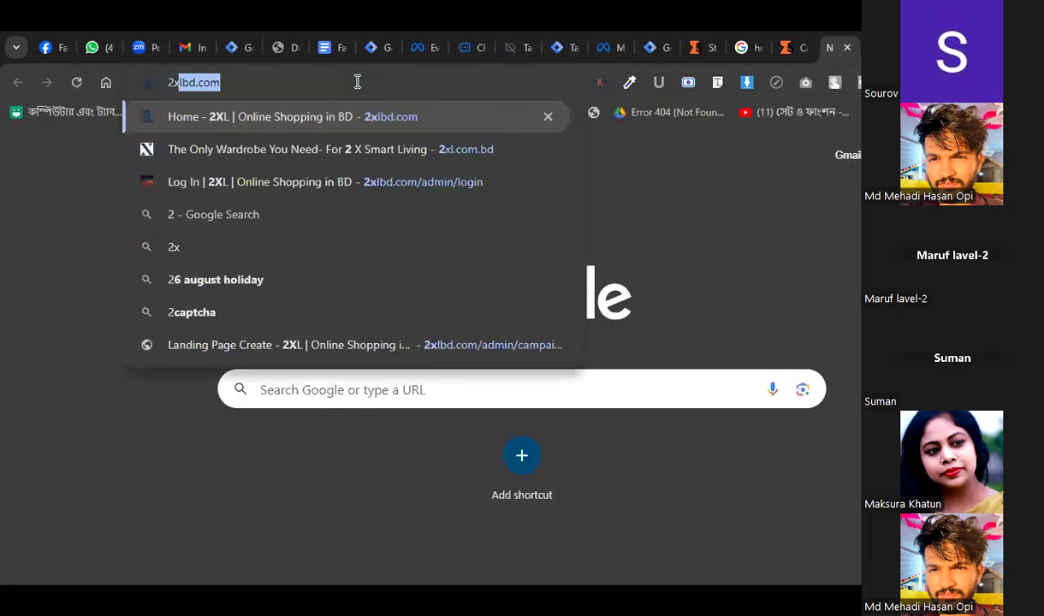
key(Return)
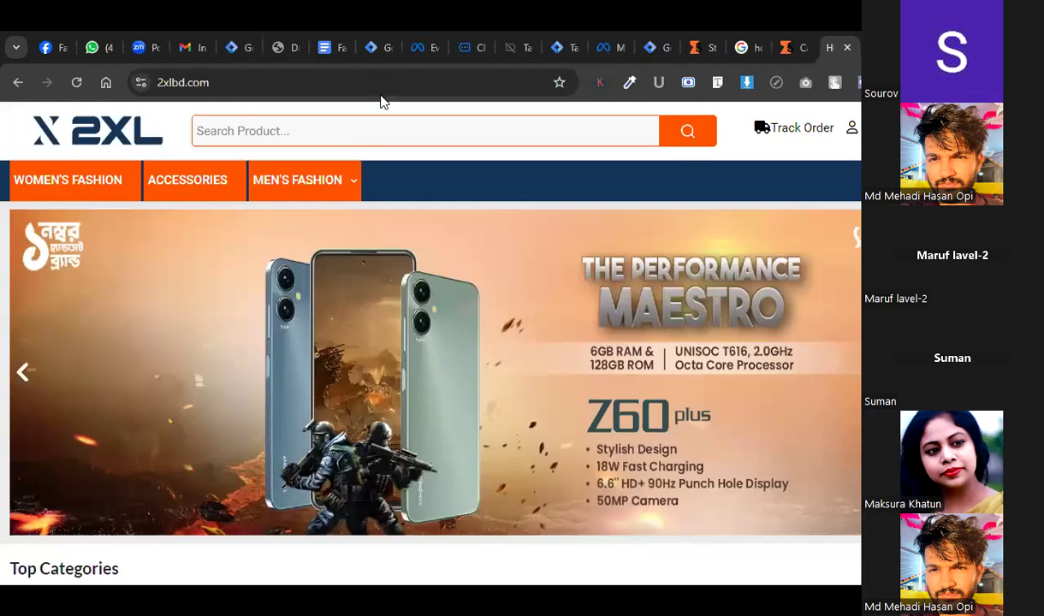
click(374, 79)
text(2xl.com.bd)
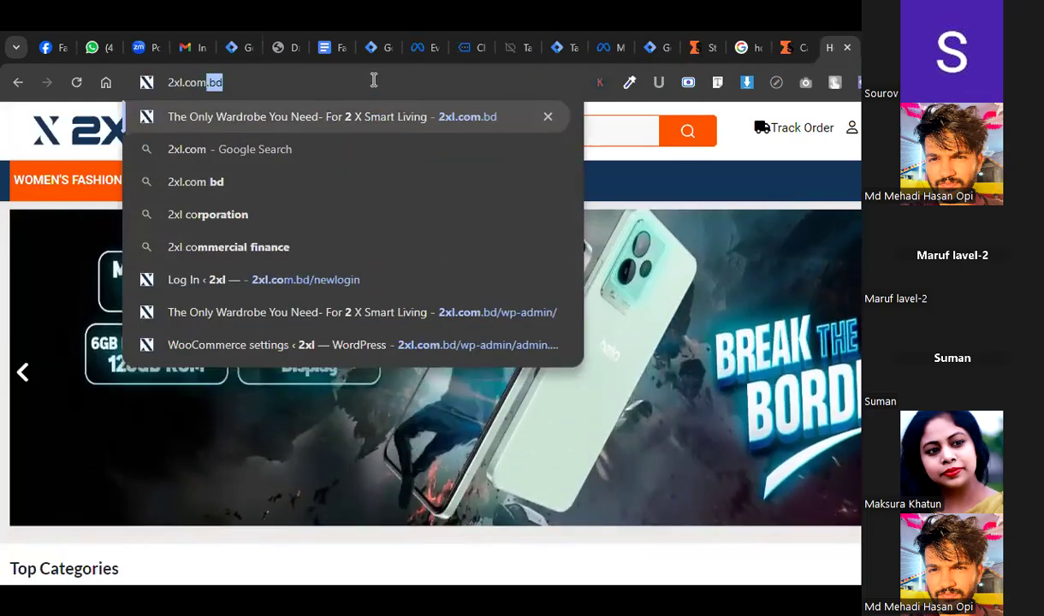
key(Return)
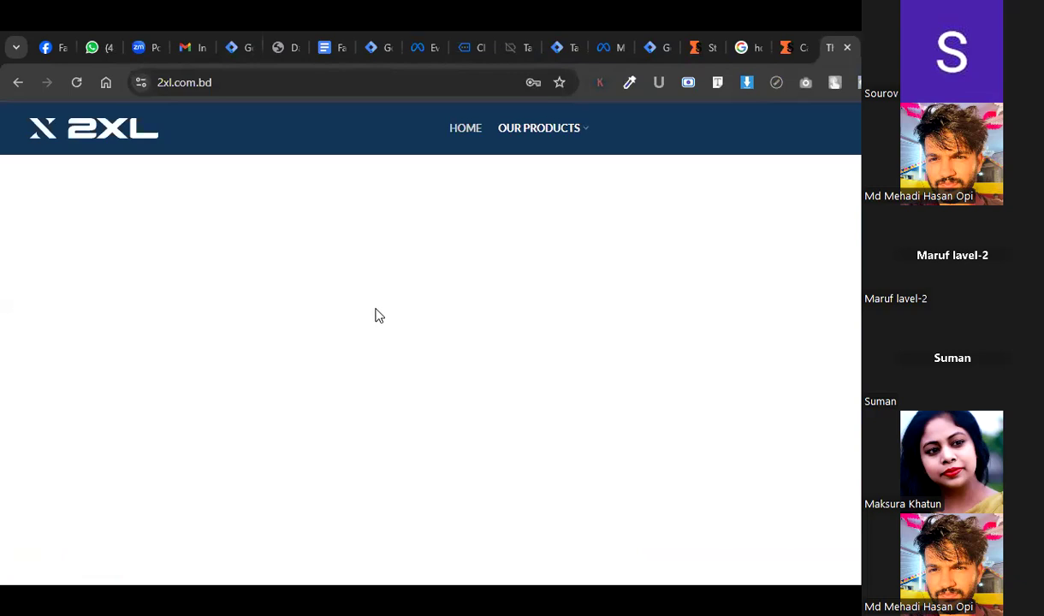
scroll(375, 312, down, 3)
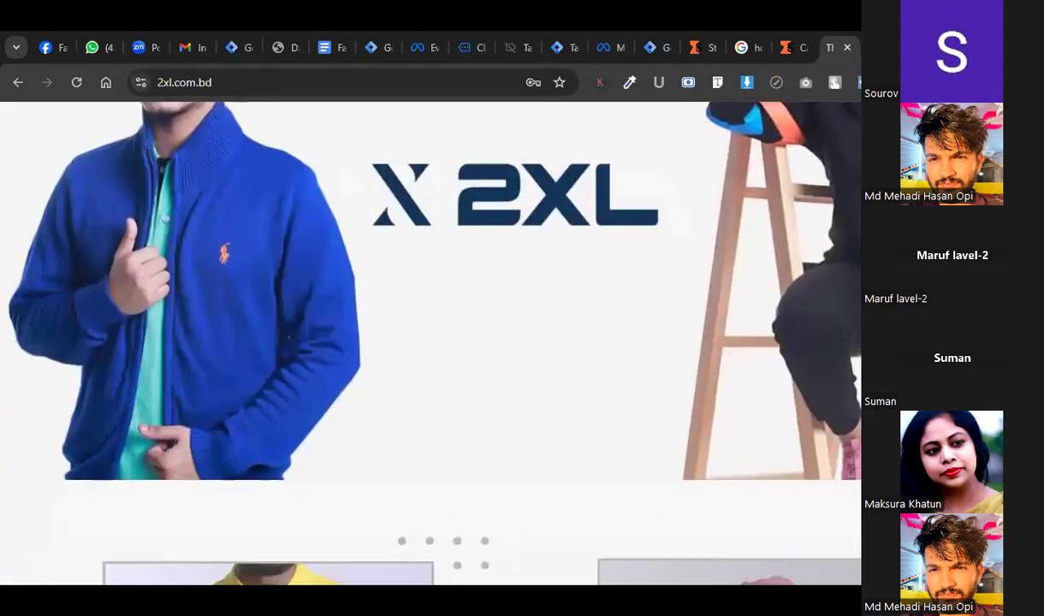
scroll(430, 342, down, 15)
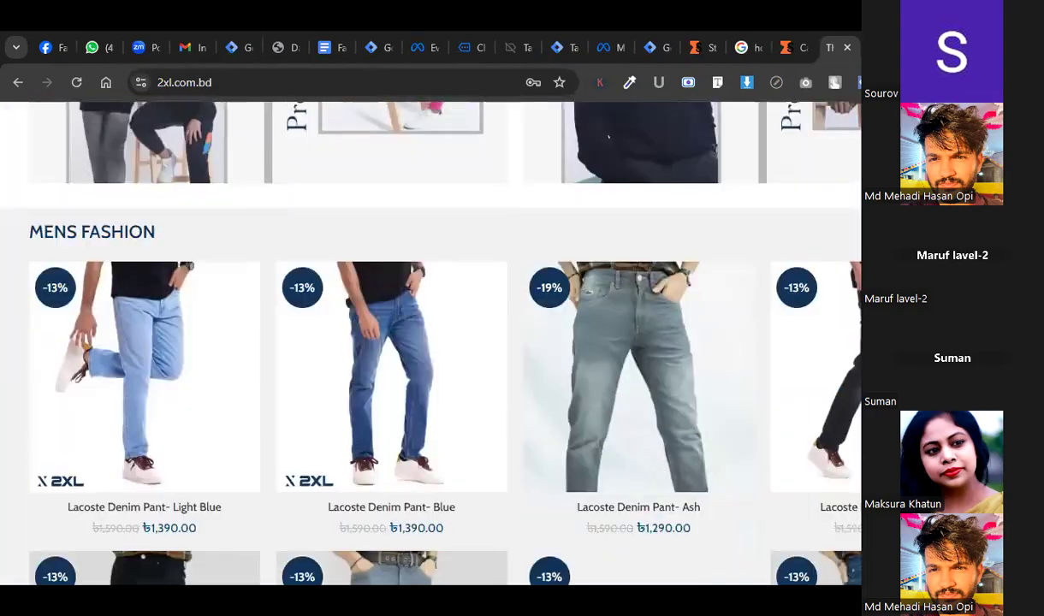
scroll(411, 350, up, 10)
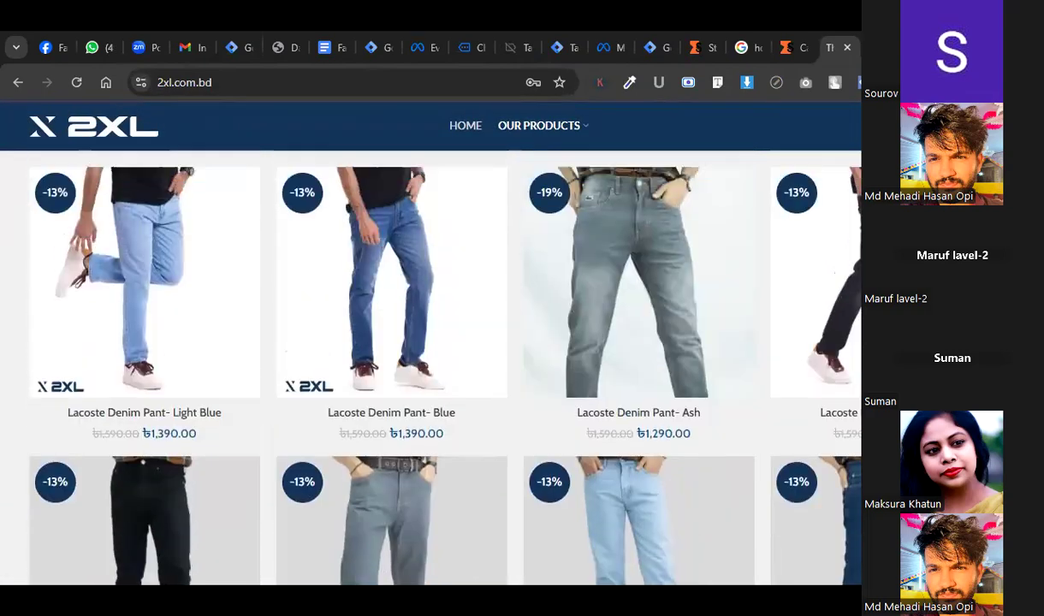
scroll(431, 368, up, 5)
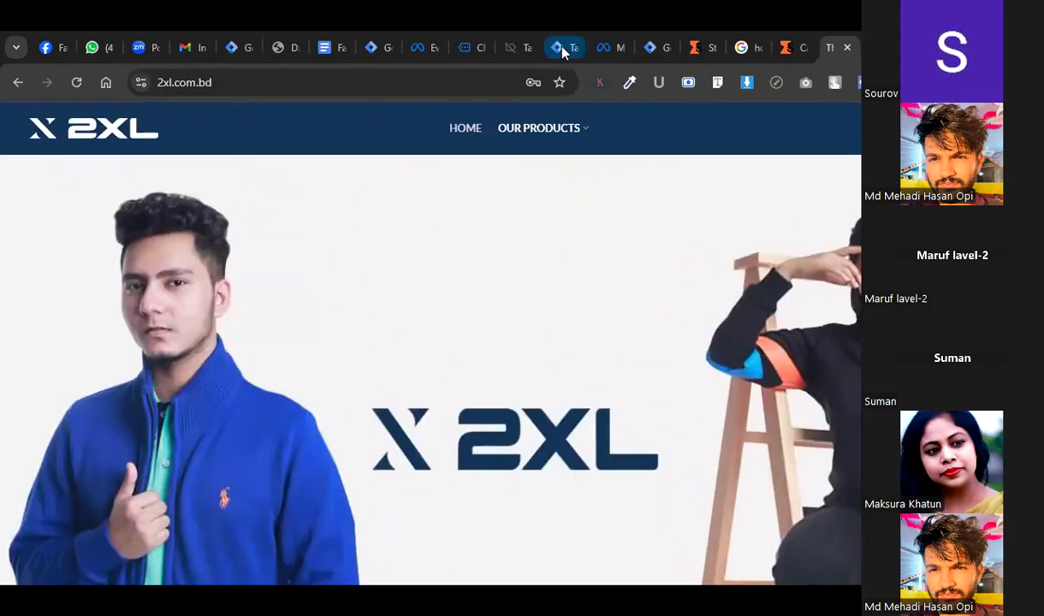
Step: Look through the open Tag Manager, Stape and order tabs, ending on the Docs notes
click(510, 44)
click(649, 47)
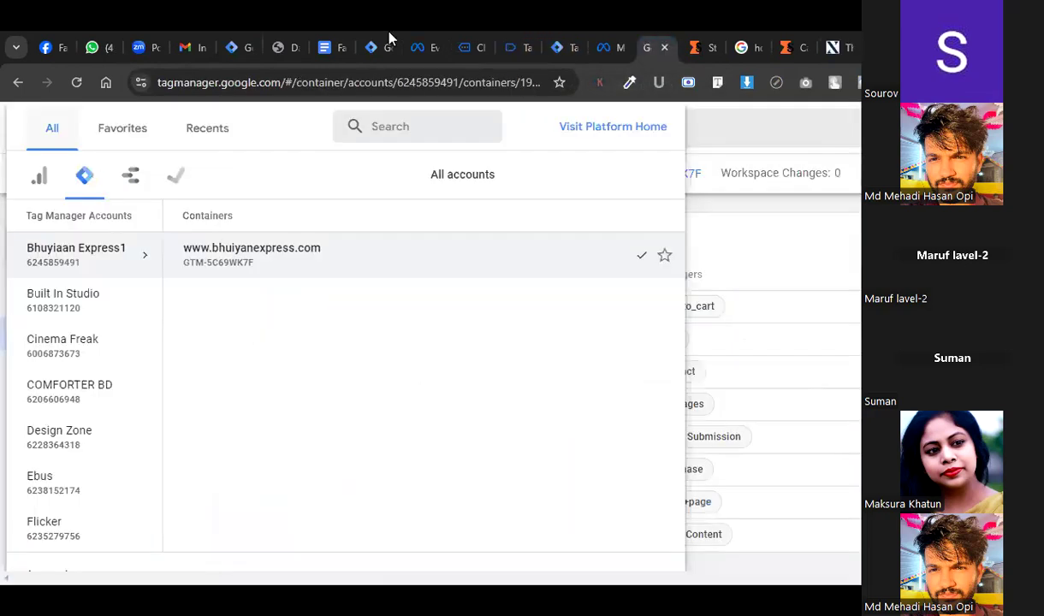
click(785, 47)
click(835, 41)
click(785, 41)
click(744, 40)
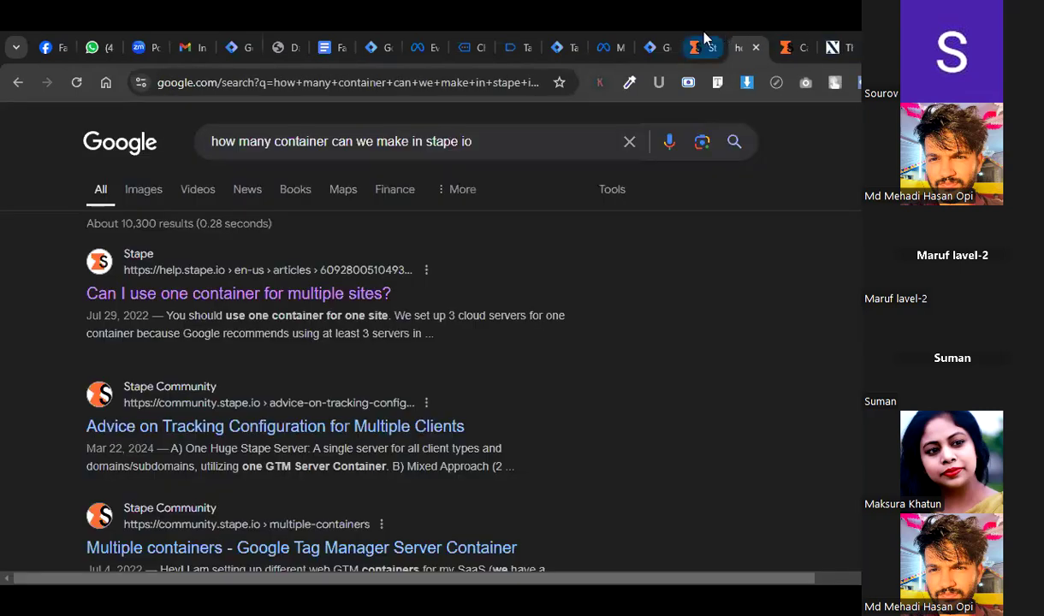
click(554, 43)
click(473, 43)
click(368, 43)
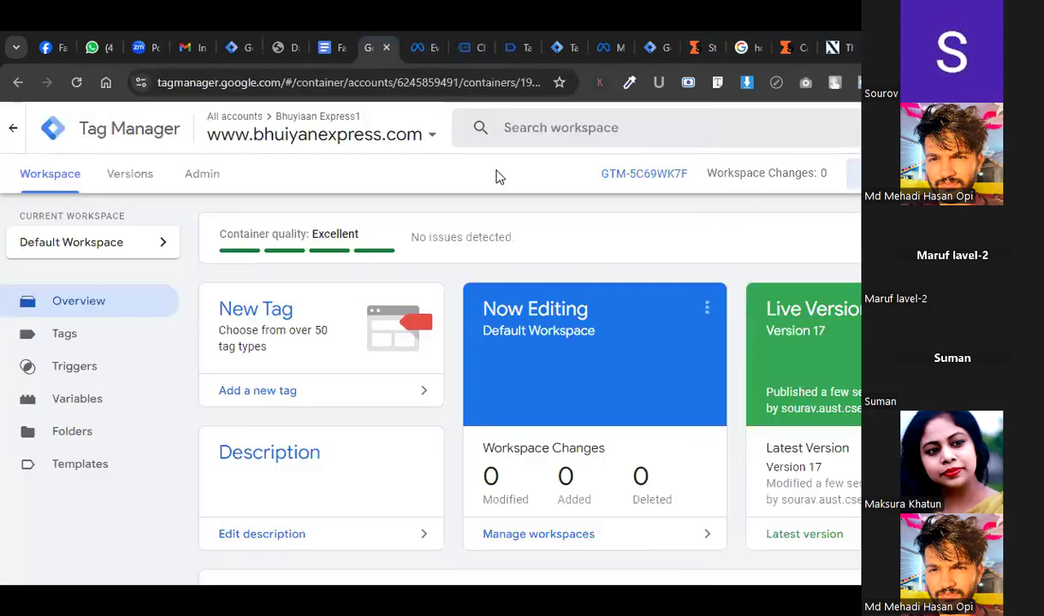
click(332, 46)
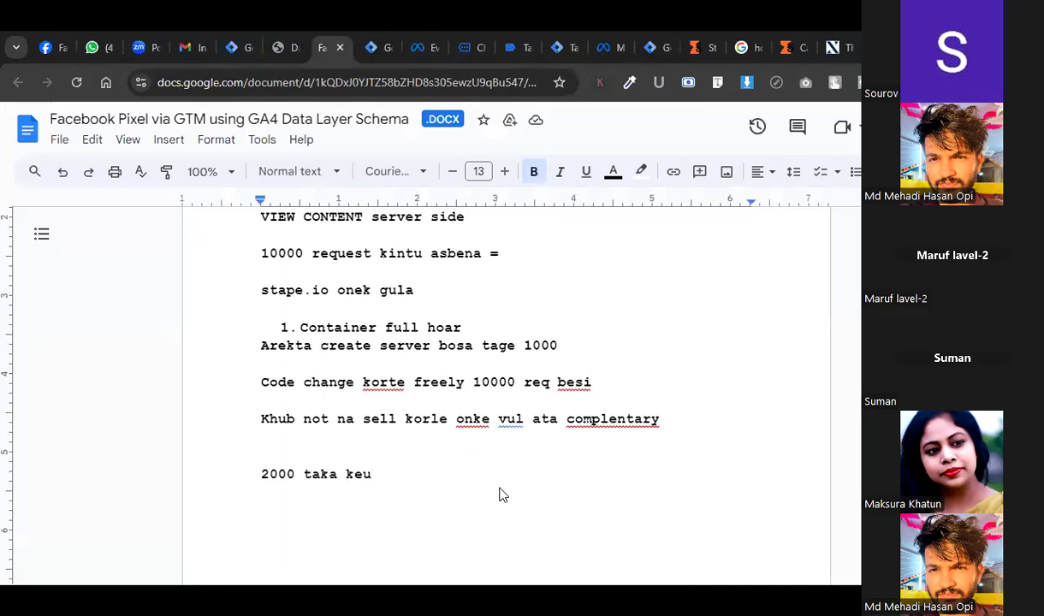
Step: Add the note line 'I phone order ios hbe pixel take iphone browser off'
text(I phone order)
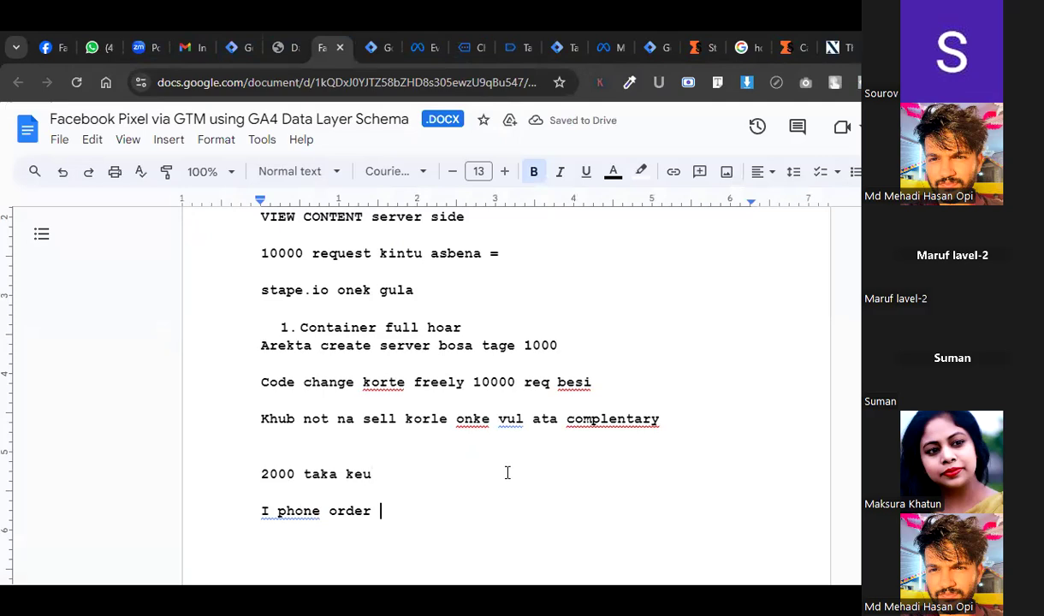
text(10)
key(BackSpace)
key(BackSpace)
text(ios)
text(hbe)
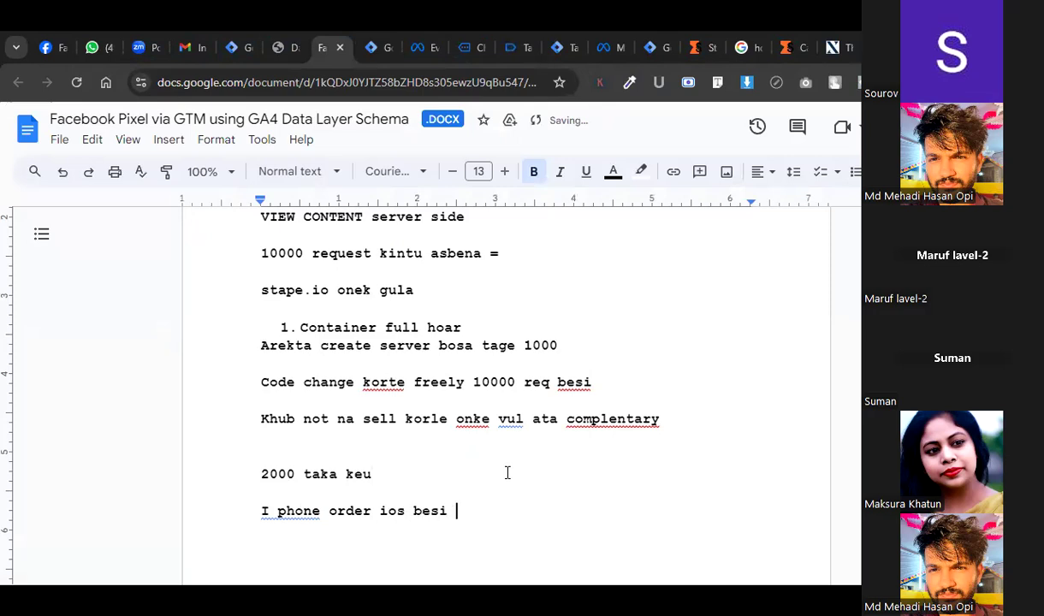
text( a)
key(BackSpace)
text(pixel take )
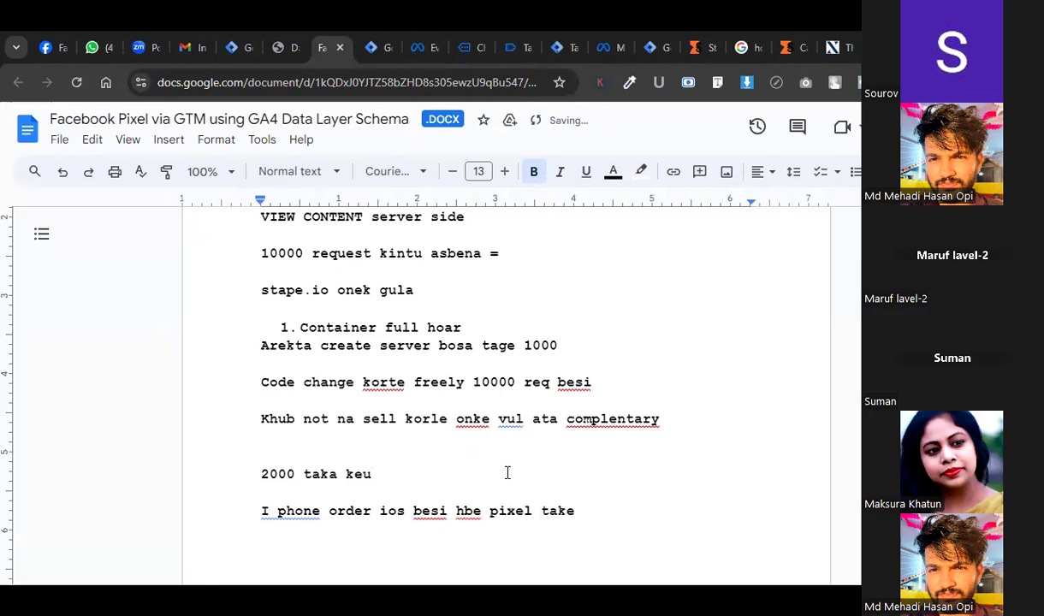
text(ioph)
key(BackSpace)
key(BackSpace)
key(BackSpace)
text(phone b)
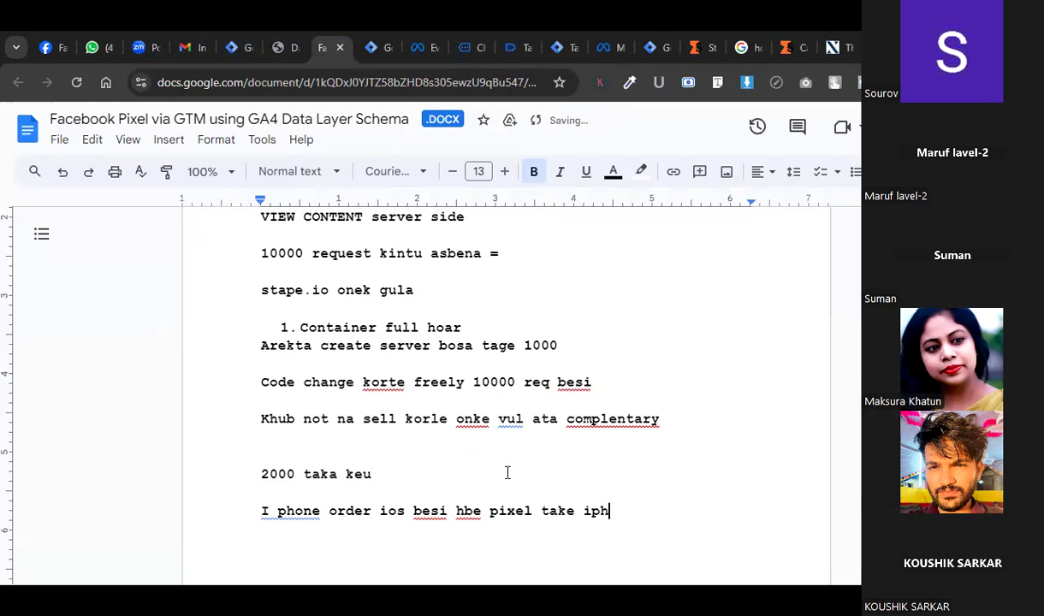
text(row)
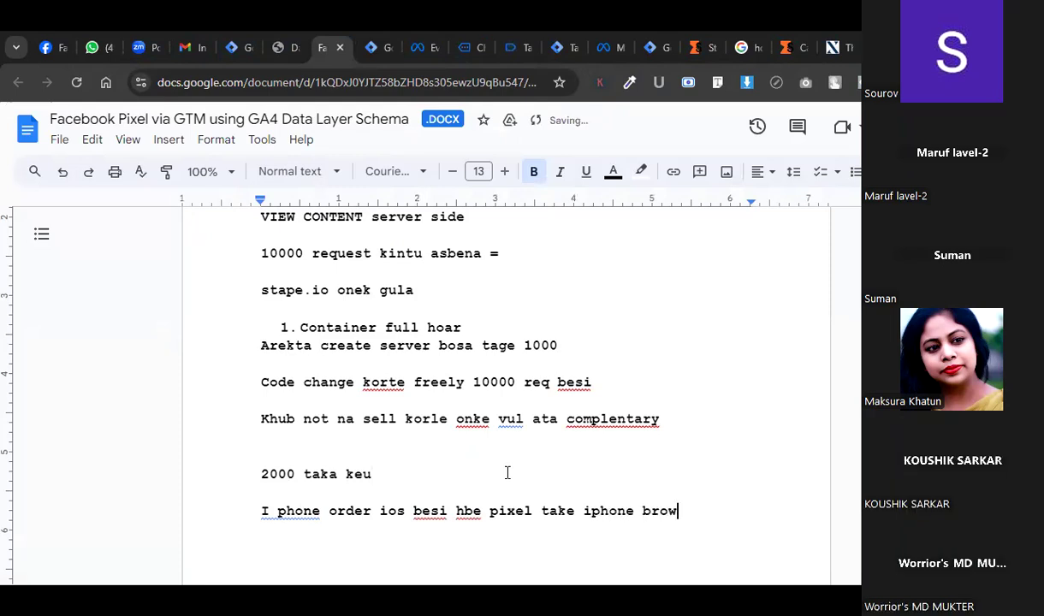
text(ser off)
key(Return)
Step: Add the note line 'Jode 4/5 joto chrome egulo browser tracking sei server ki'
text(Jode )
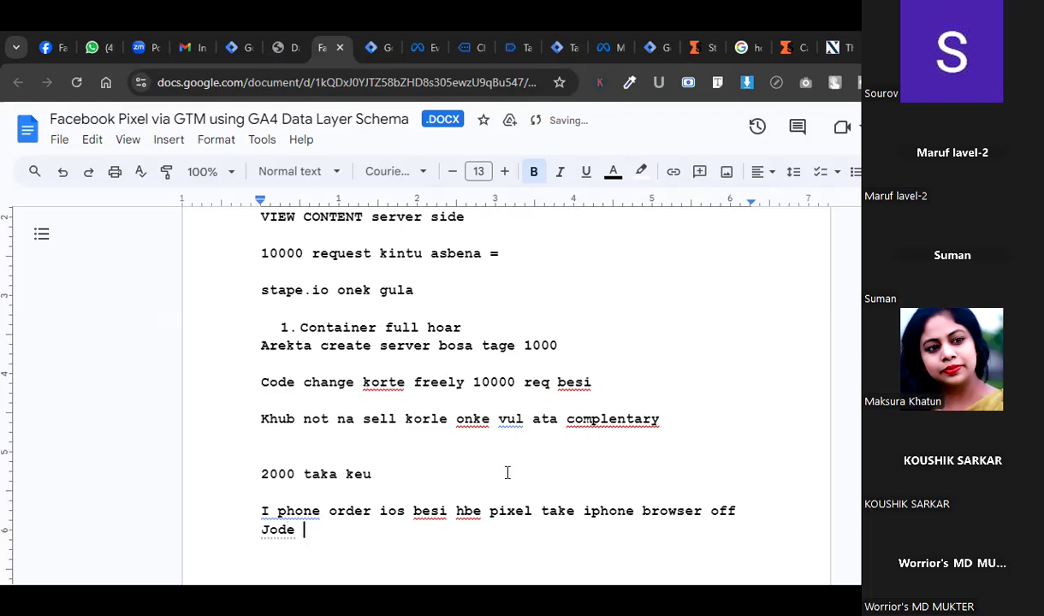
text(4/)
text(5 j)
text(oto chrome)
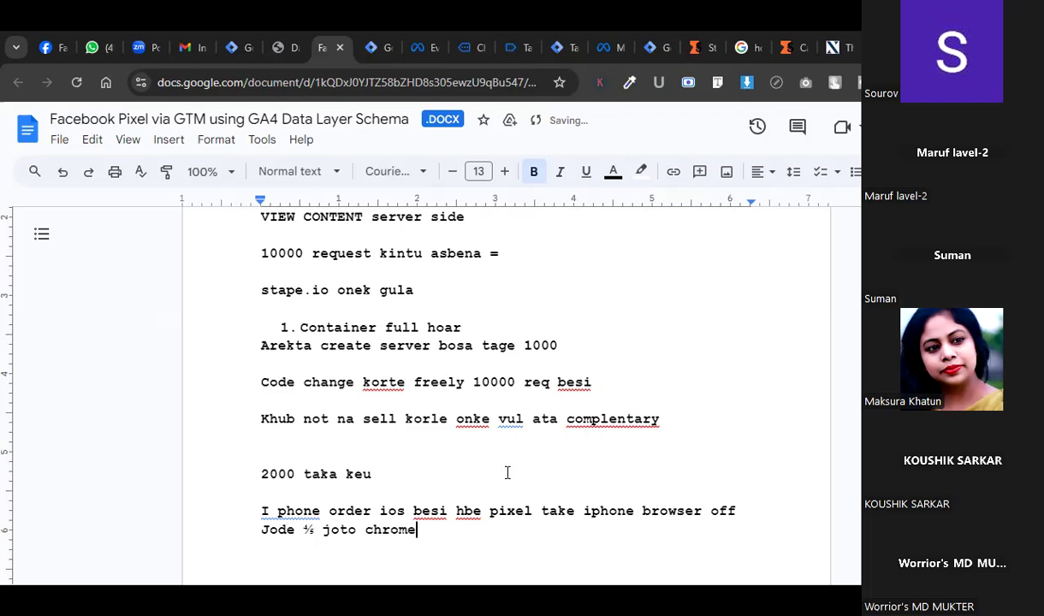
text( egulo browser tracking s)
text(er)
key(BackSpace)
text(i server ki)
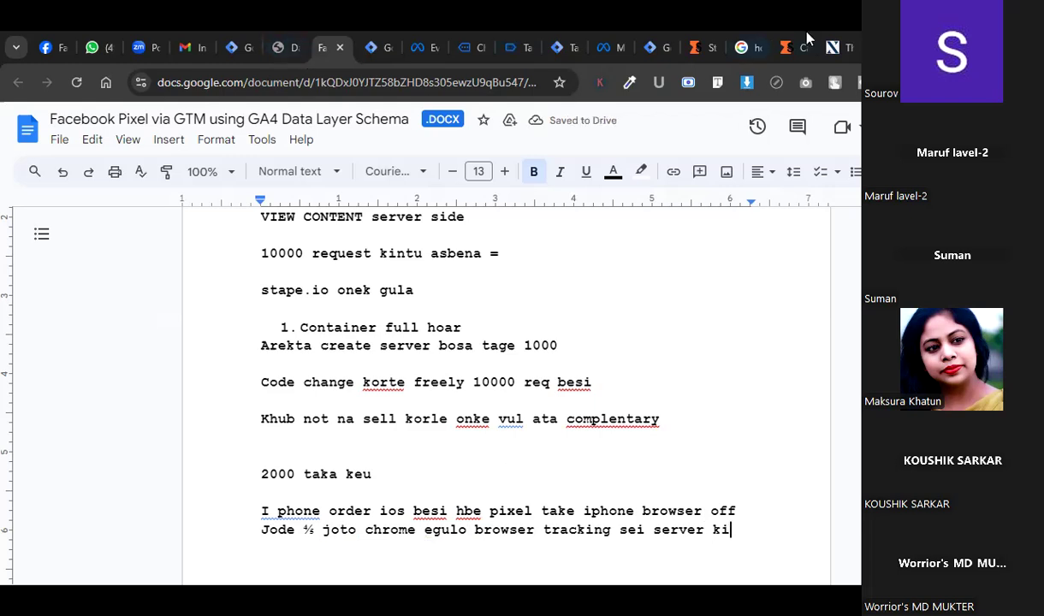
Step: Check Stape's New Container form and Tools list, then show the bhuiyanexpress.com Facebook Pixel tags
click(763, 47)
click(704, 45)
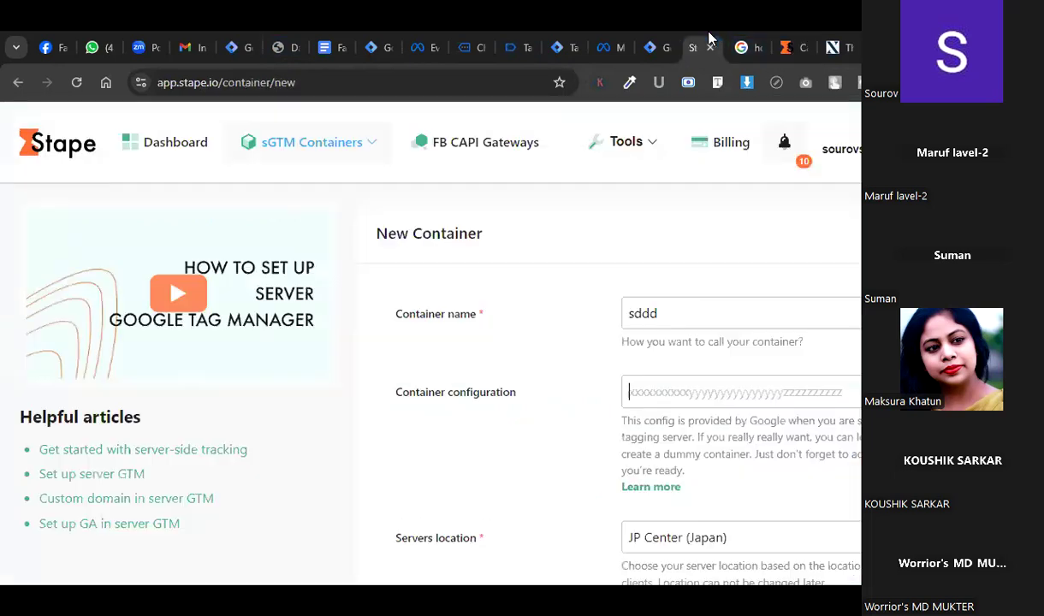
click(664, 47)
click(695, 47)
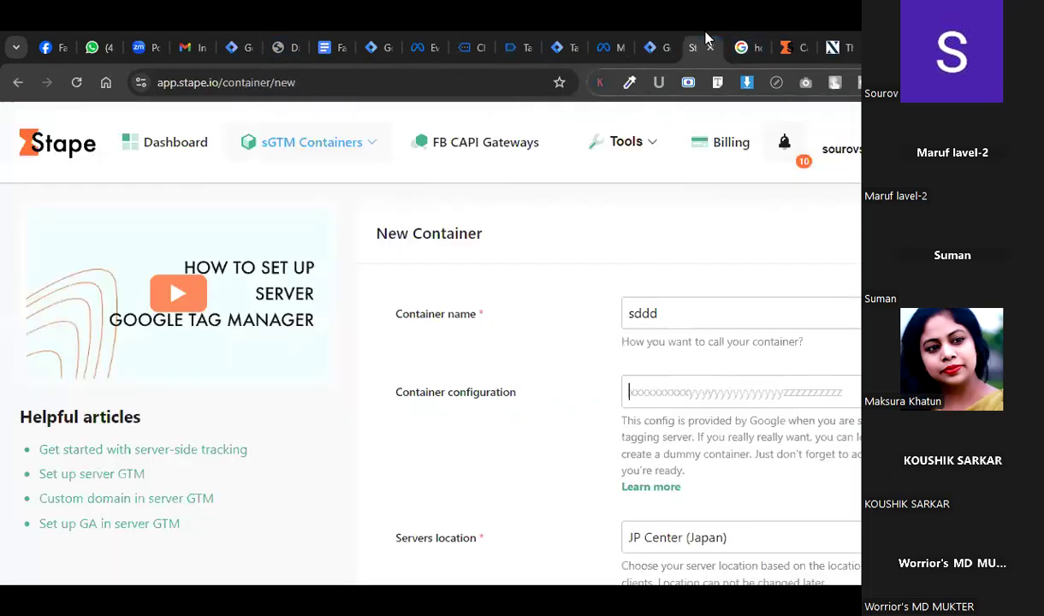
click(625, 142)
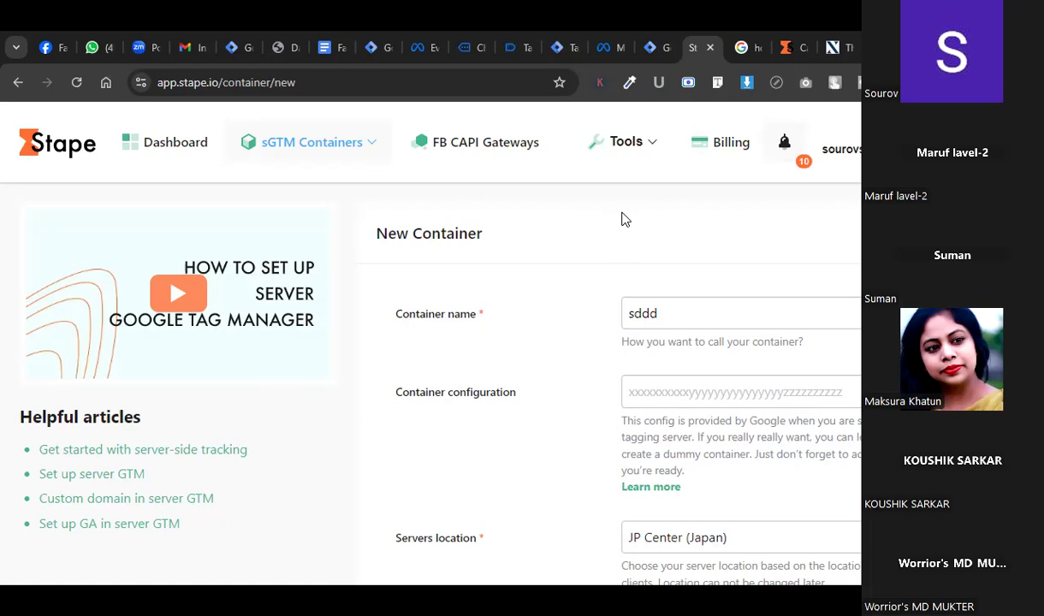
click(657, 44)
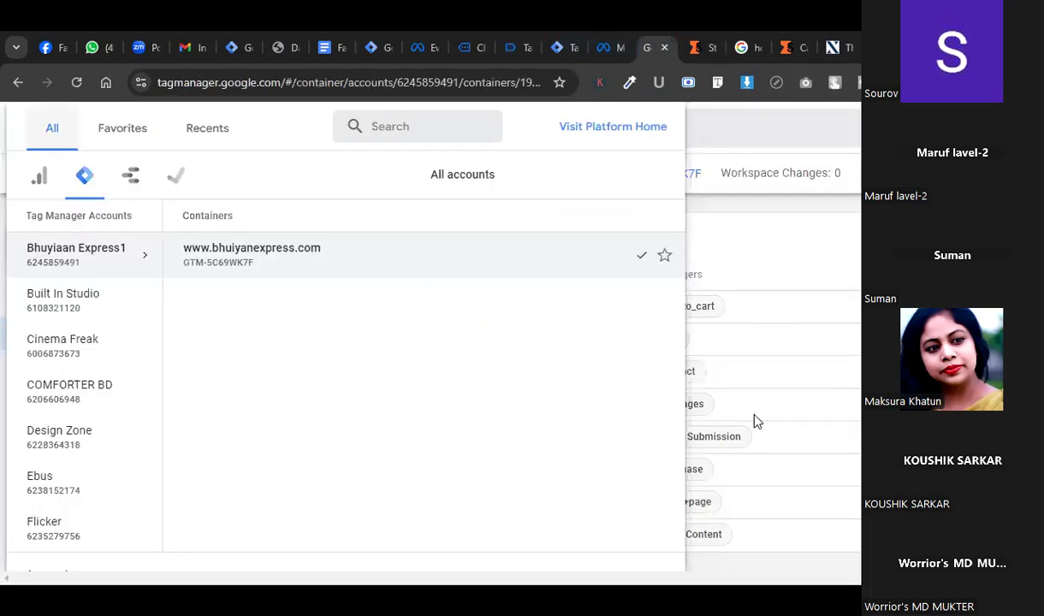
click(800, 238)
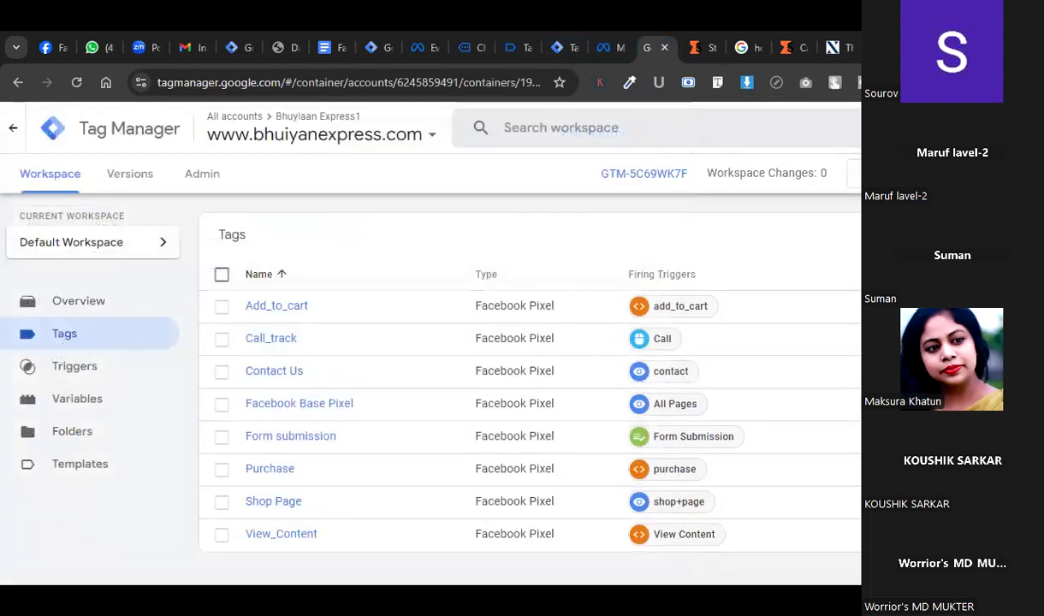